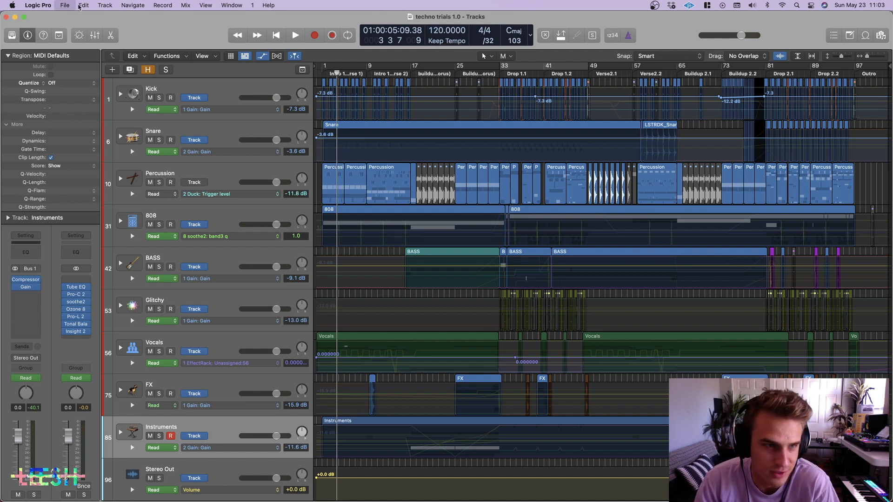
Create a new project from the LEESH 1.1 template in My Templates, keeping the current project open.
left_click(66, 6)
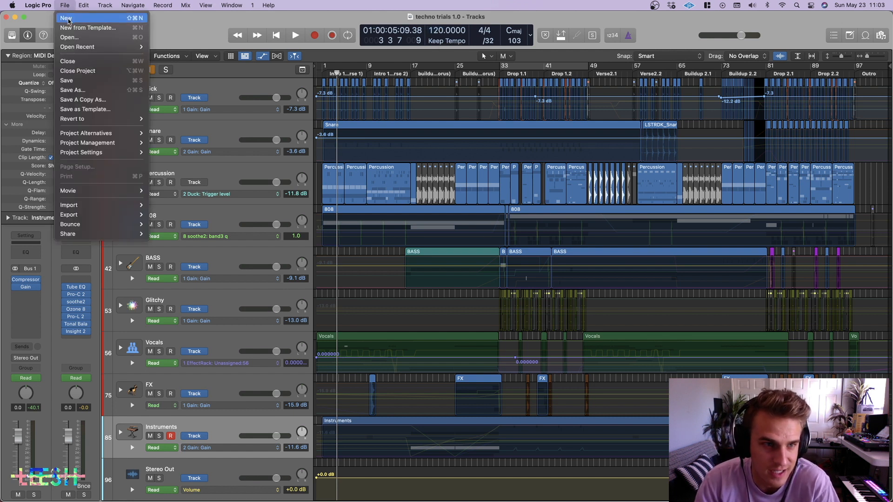
left_click(69, 29)
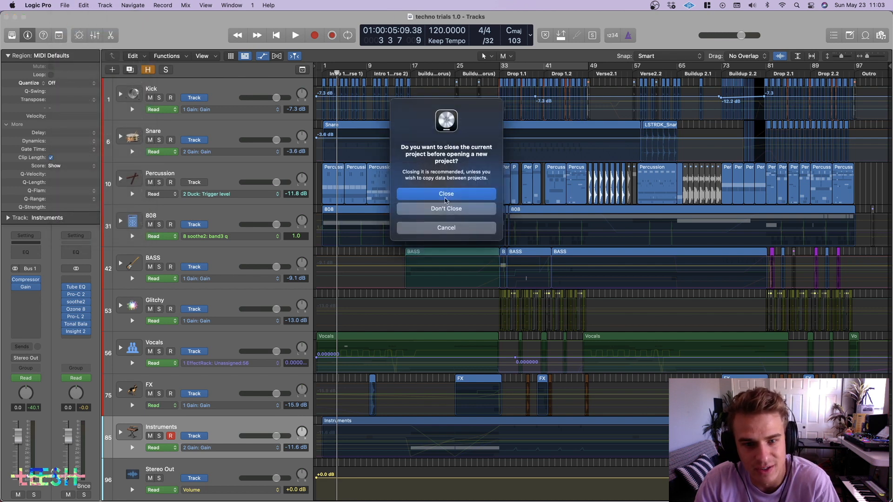
left_click(446, 209)
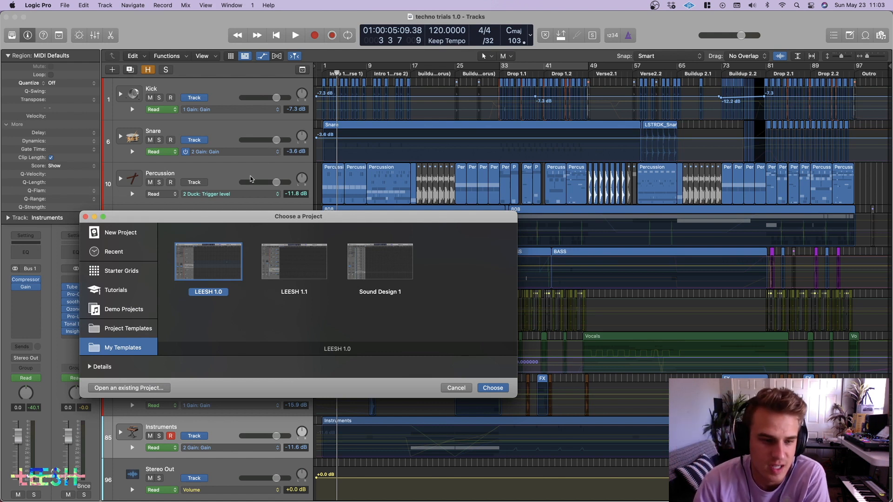
left_click(300, 263)
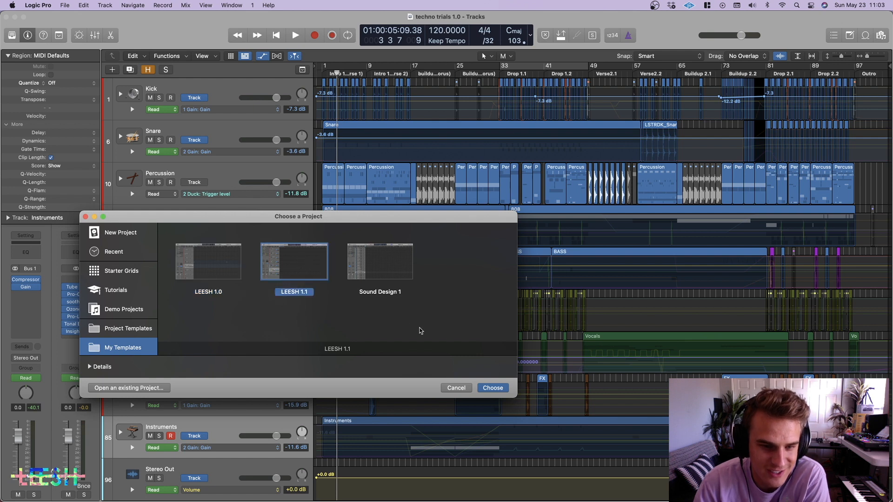
left_click(491, 389)
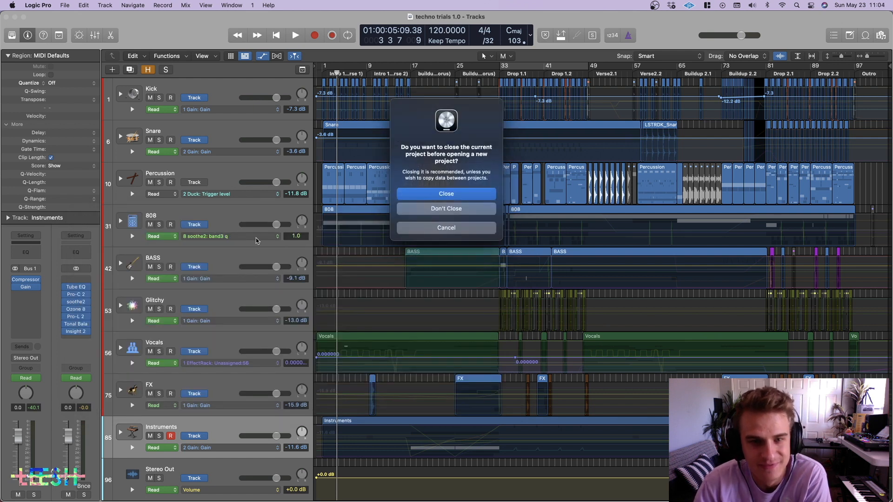
left_click(458, 210)
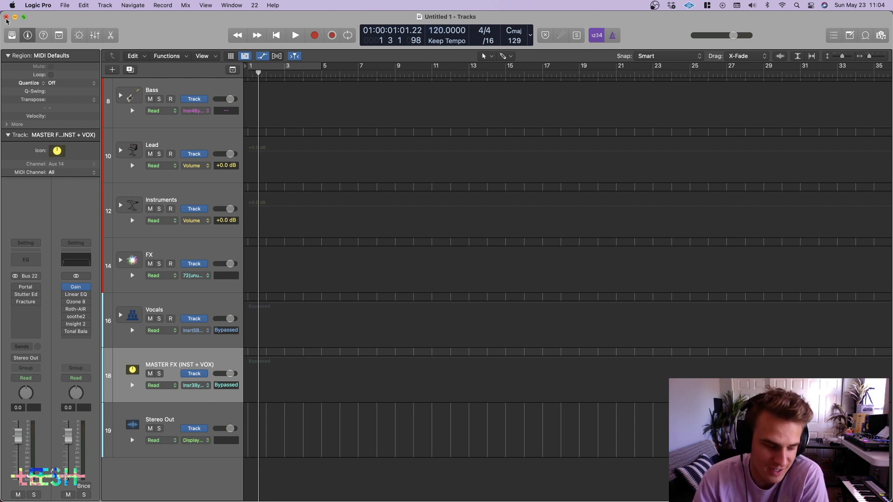
Close the untitled template project and cancel the missing sampler file dialog.
left_click(6, 18)
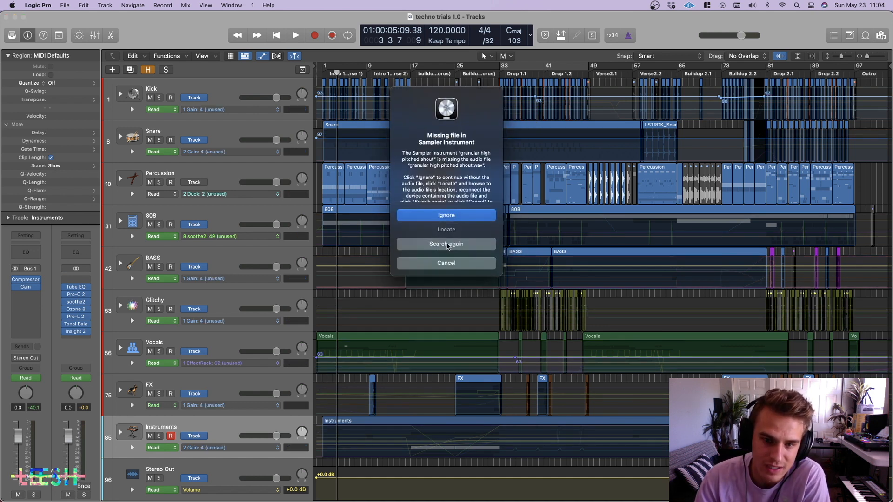
left_click(423, 266)
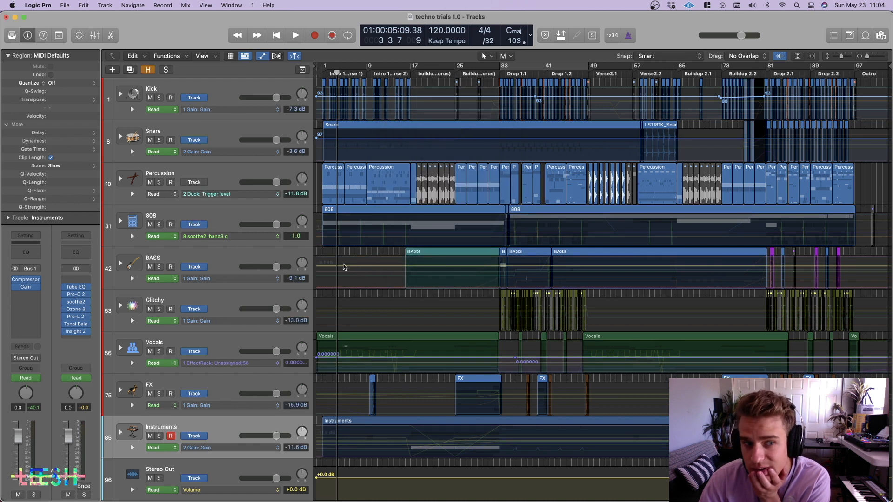
Review the 808 track and the subtracks inside the BASS stack, including BASS - Reece 1_bip, and collapse the stack again.
left_click(194, 214)
scroll(369, 278, "down", 1)
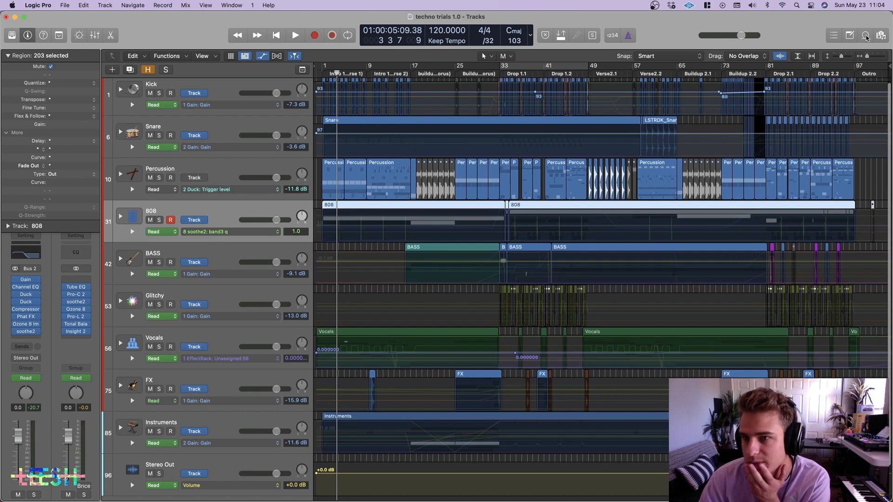
left_click(850, 35)
left_click(850, 35)
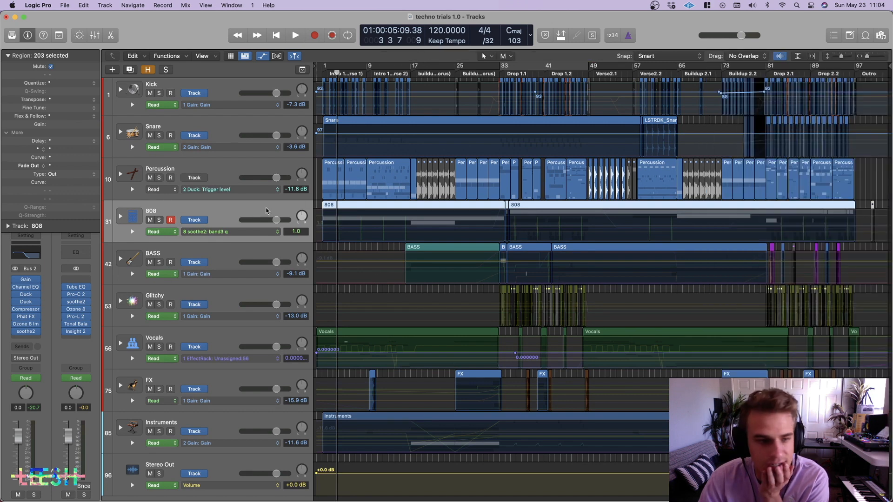
left_click(120, 259)
scroll(264, 339, "down", 5)
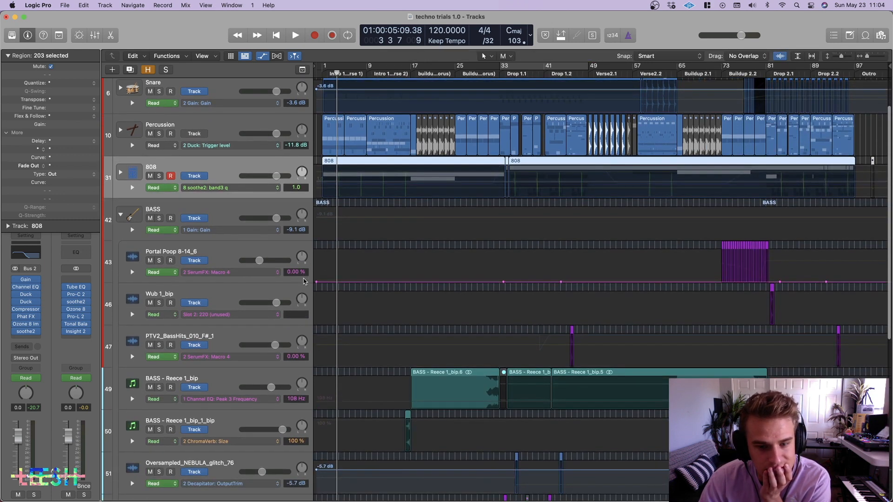
left_click(265, 340)
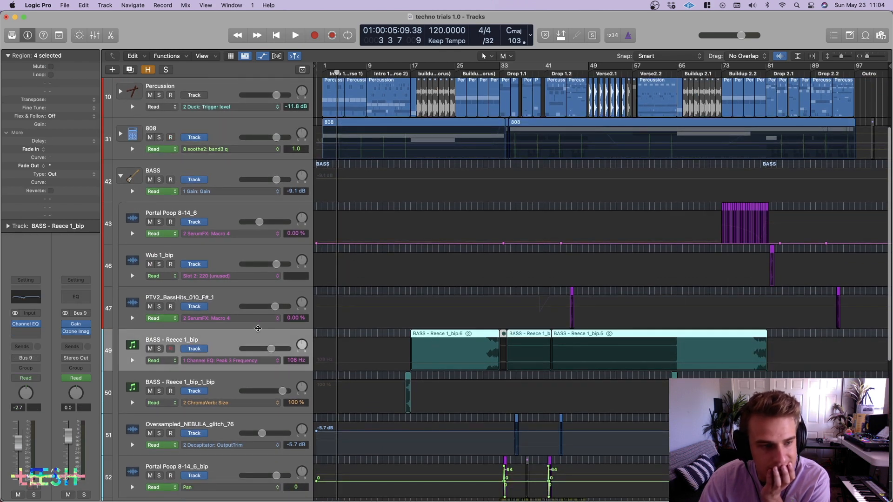
scroll(135, 233, "up", 4)
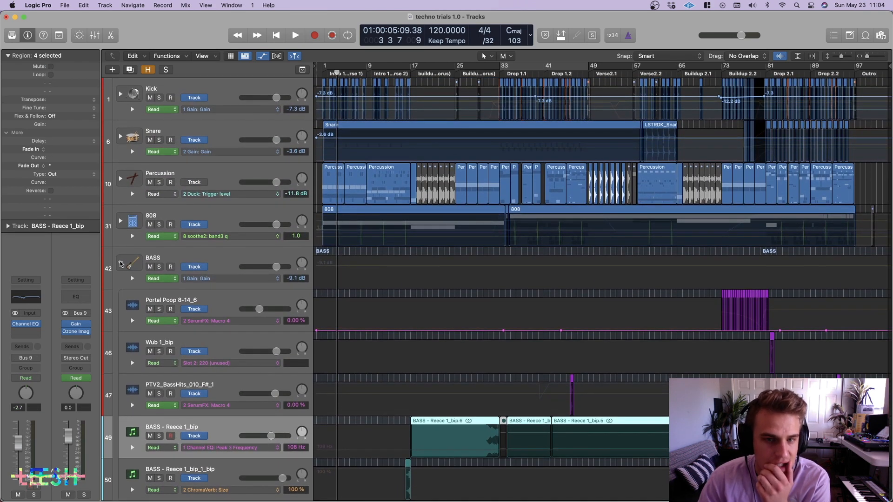
left_click(120, 263)
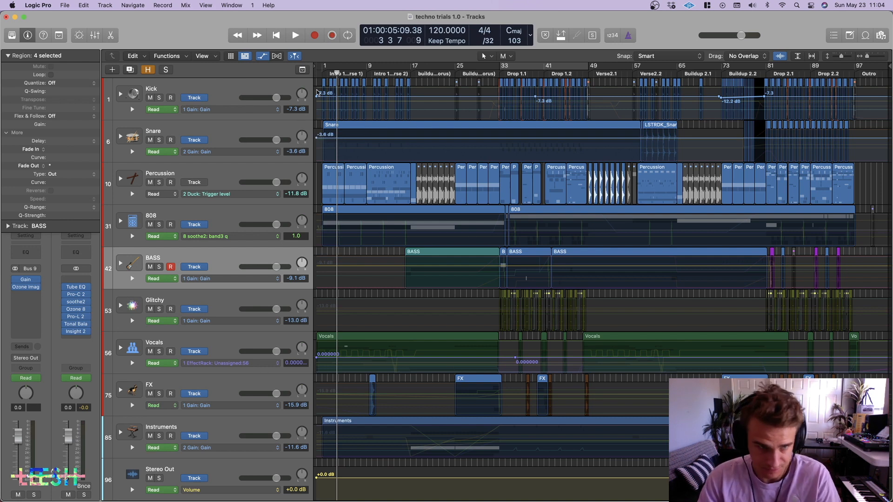
Expand the Kick stack to show its subtracks and hide the track automation.
scroll(185, 265, "down", 3)
scroll(177, 270, "up", 5)
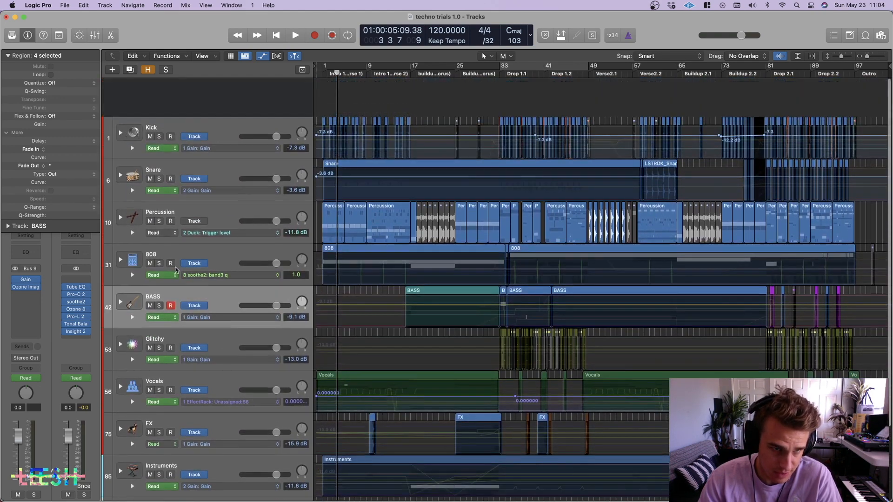
left_click(120, 94)
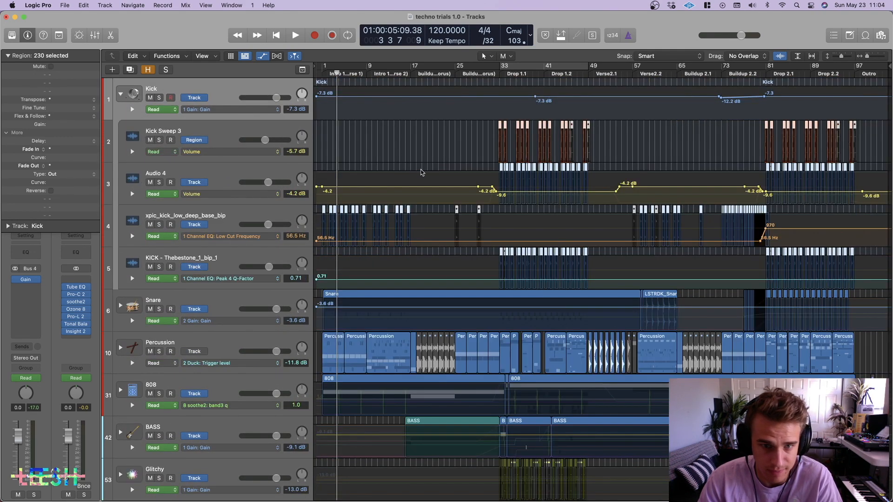
scroll(421, 172, "up", 5)
key("a")
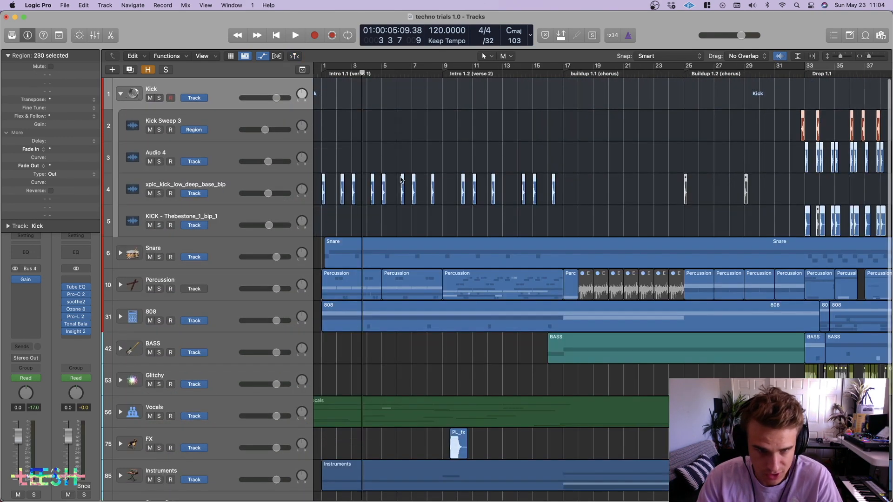
Solo the Kick stack and audition it from the start of the song.
left_click(158, 98)
left_click(460, 157)
scroll(460, 154, "down", 3)
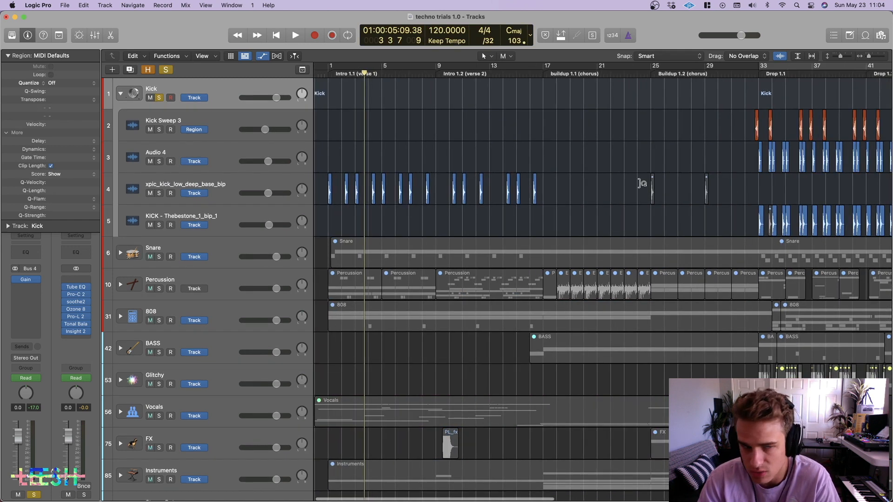
scroll(357, 189, "up", 3)
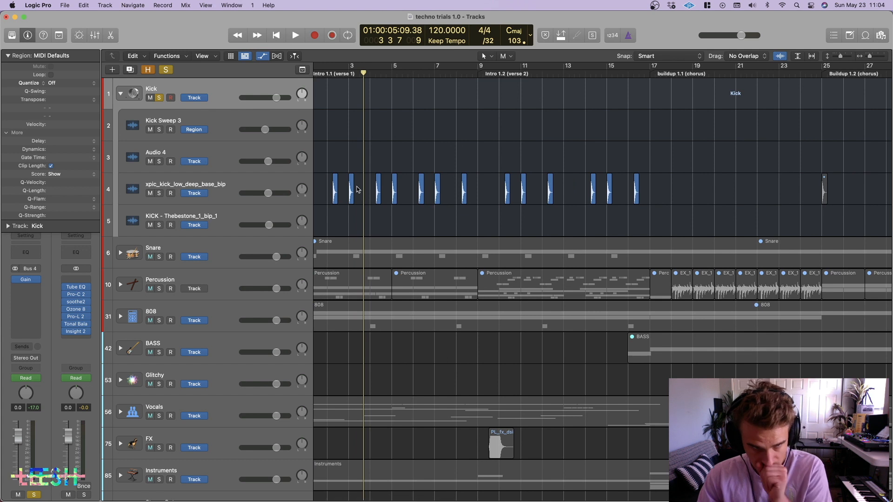
key("Return")
key("space")
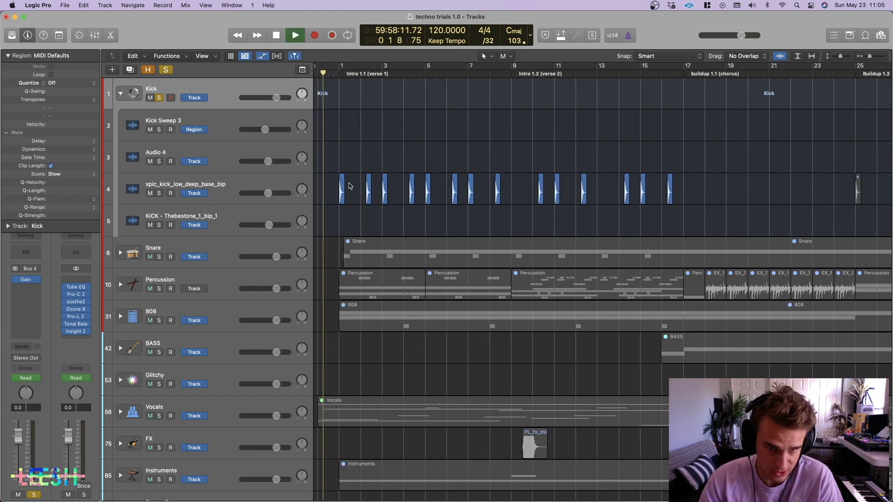
key("space")
Audition the xpic_kick_low_deep_base_bip track with its Channel EQ high-cut band off, re-enable the band and close the EQ.
left_click(227, 185)
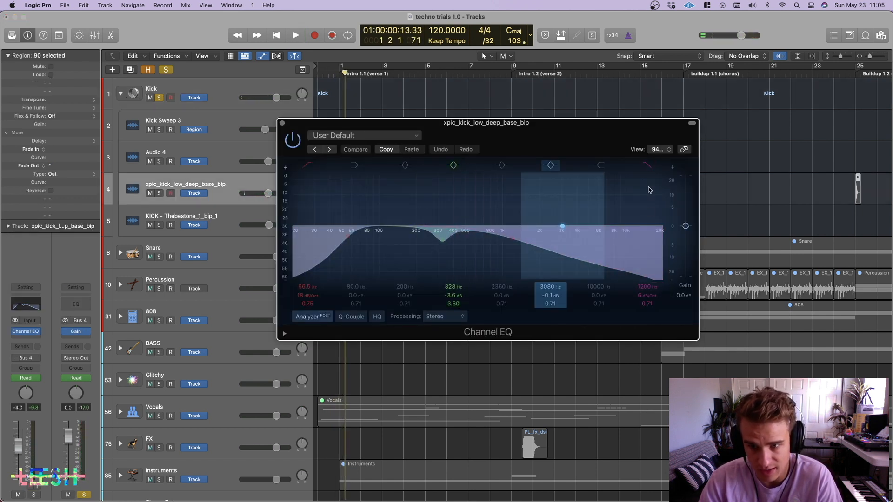
left_click(648, 166)
key("space")
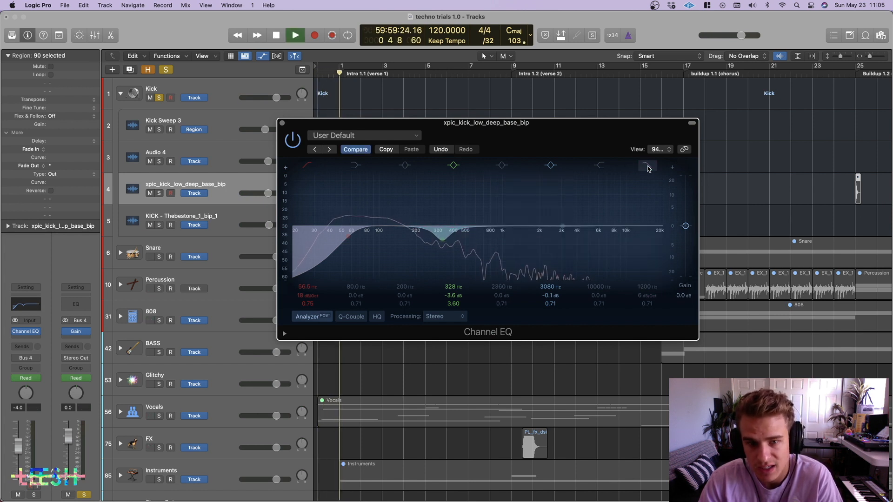
key("space")
left_click(648, 167)
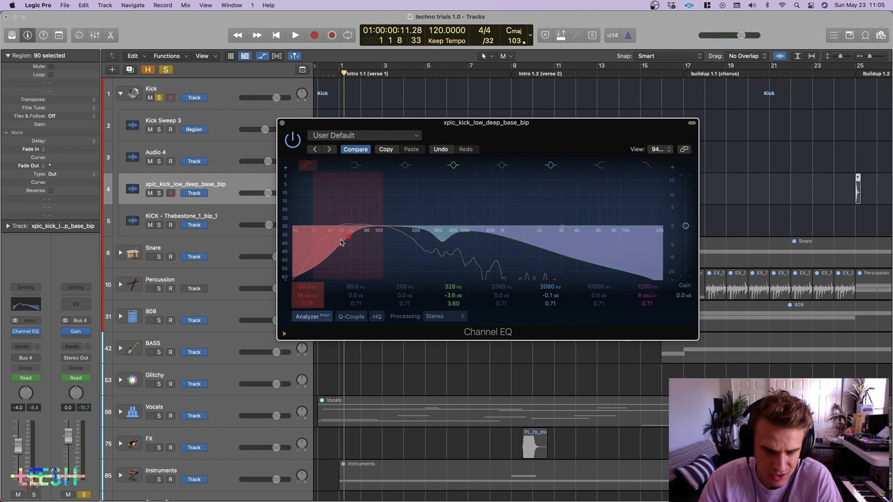
left_click(282, 124)
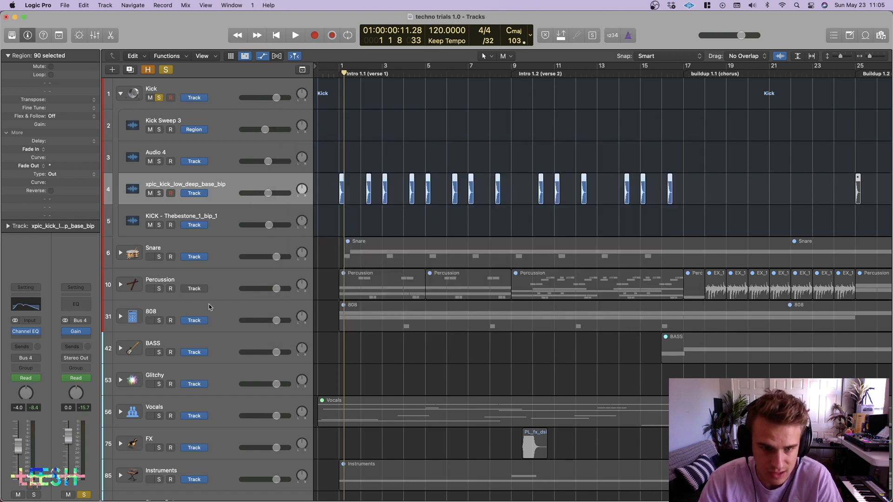
Solo the 808 to audition it together with the kick, and clear both solos.
left_click(159, 320)
key("space")
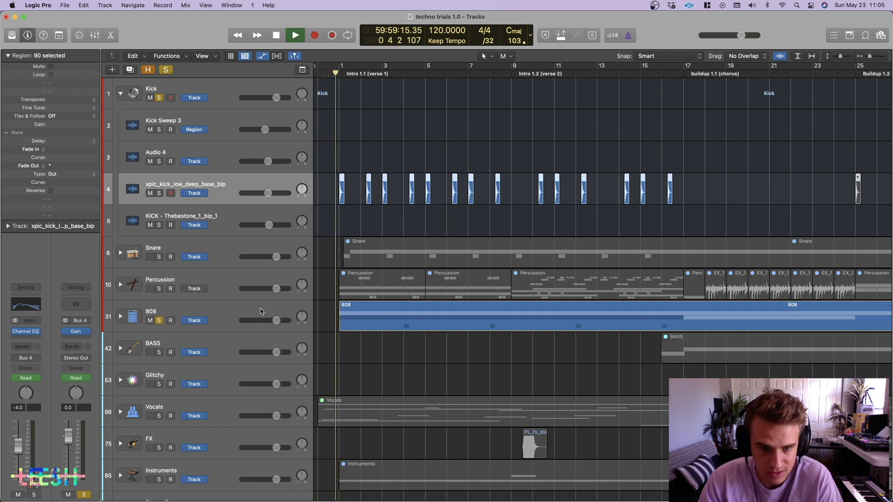
key("space")
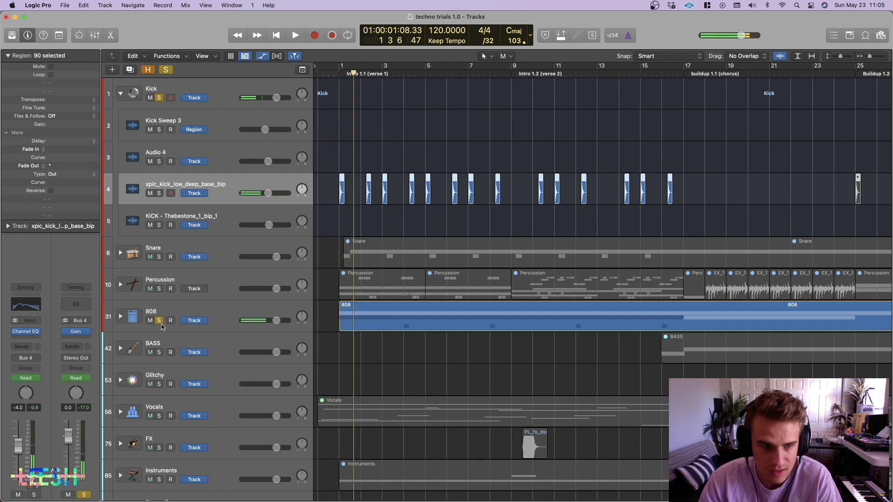
left_click(159, 320)
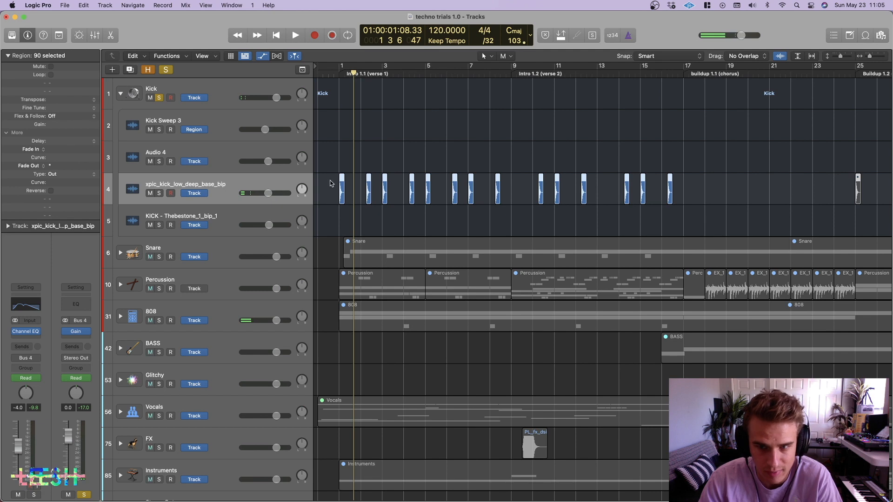
key("super+Left")
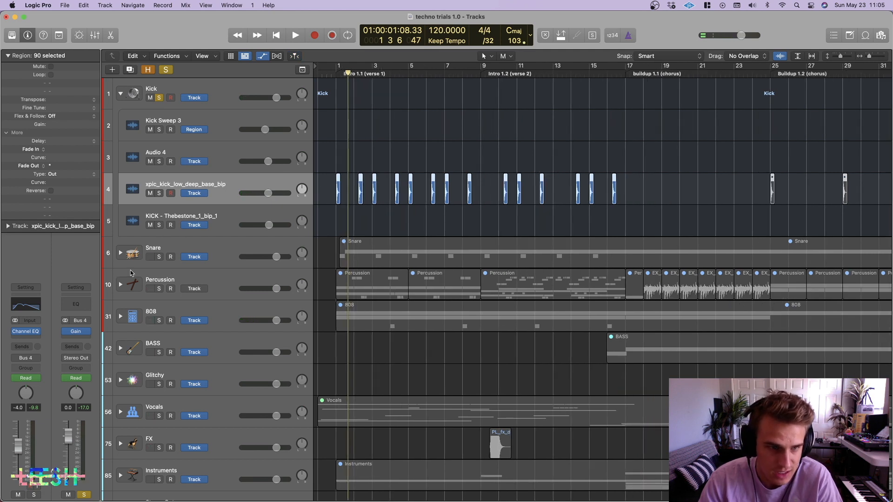
scroll(196, 154, "right", 3)
left_click(160, 97)
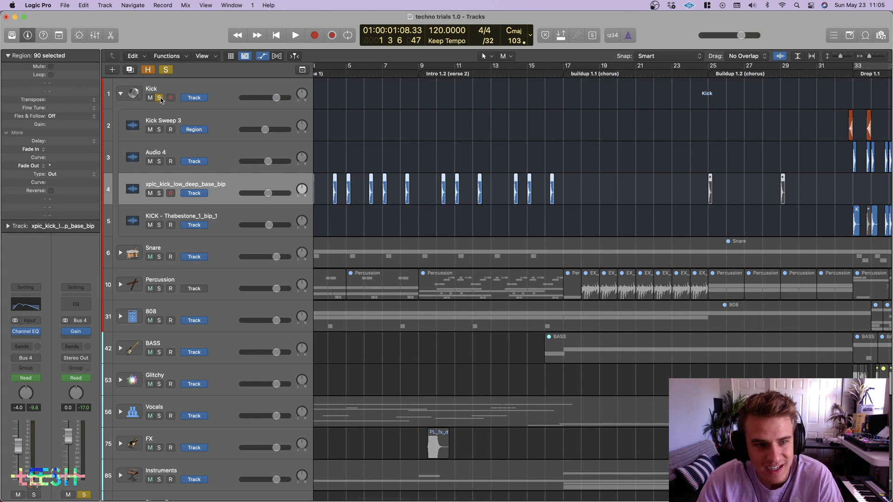
Solo the Kick stack again and audition it from bar 32, beat 3, just before Drop 1.1.
scroll(465, 153, "right", 10)
scroll(470, 155, "right", 4)
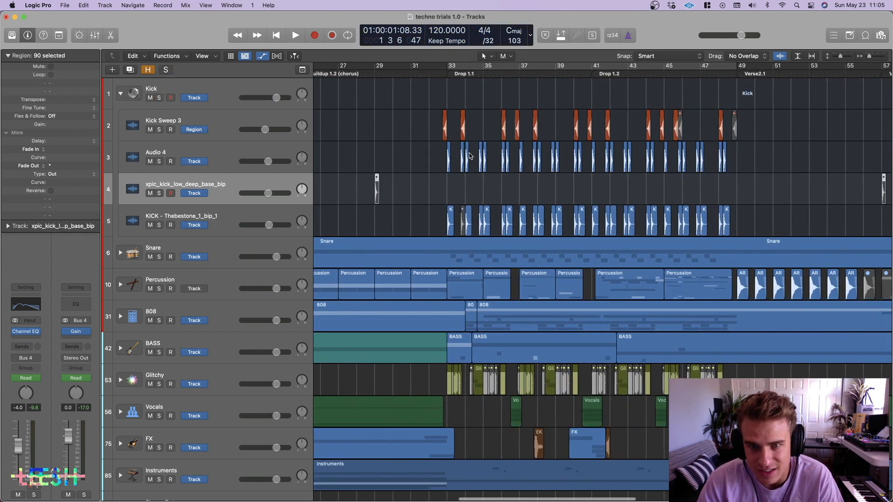
key("c")
left_click(158, 98)
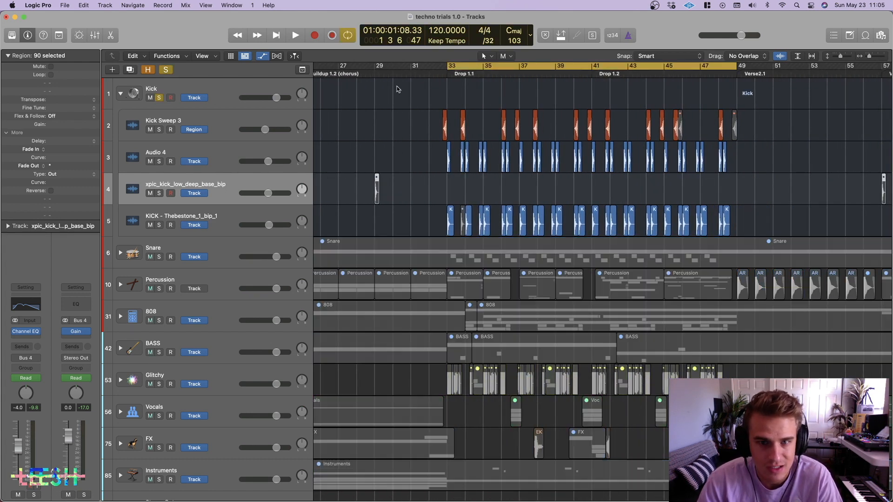
left_click(447, 70)
key("c")
left_click(439, 73)
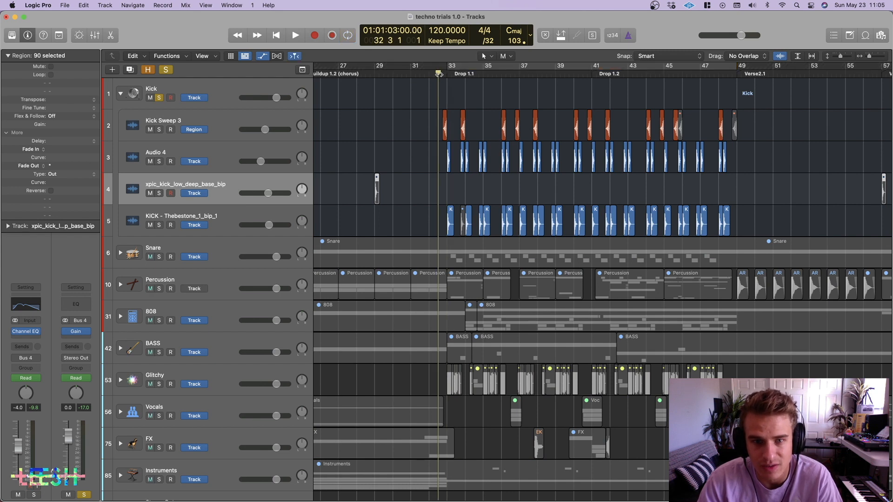
scroll(454, 110, "up", 5)
key("space")
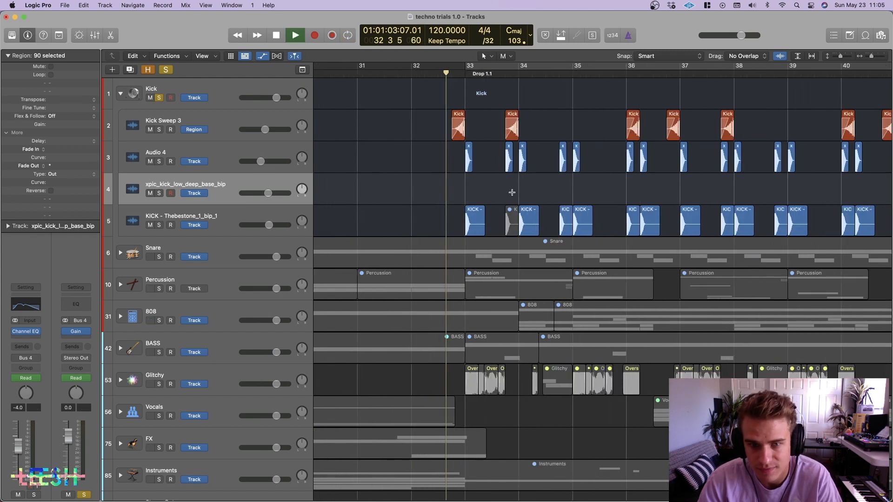
key("space")
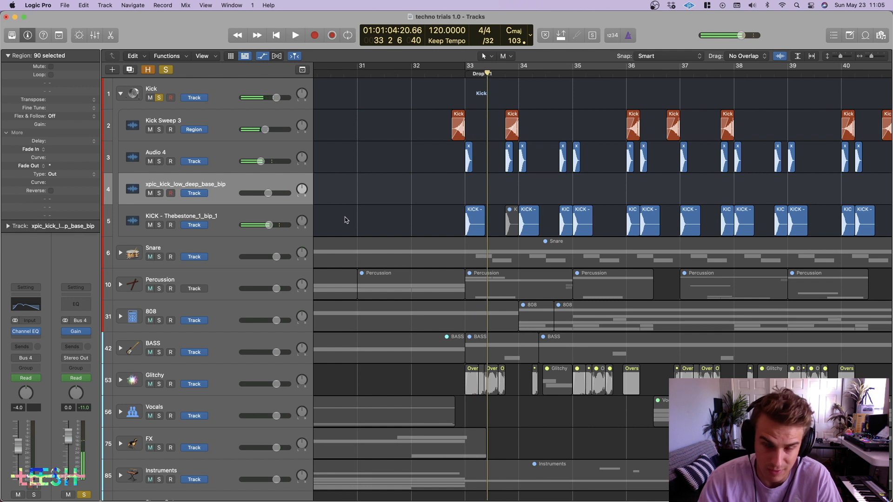
Move the KICK - Thebestone_1_bip_1 track above Audio 4 within the Kick stack.
left_click(215, 155)
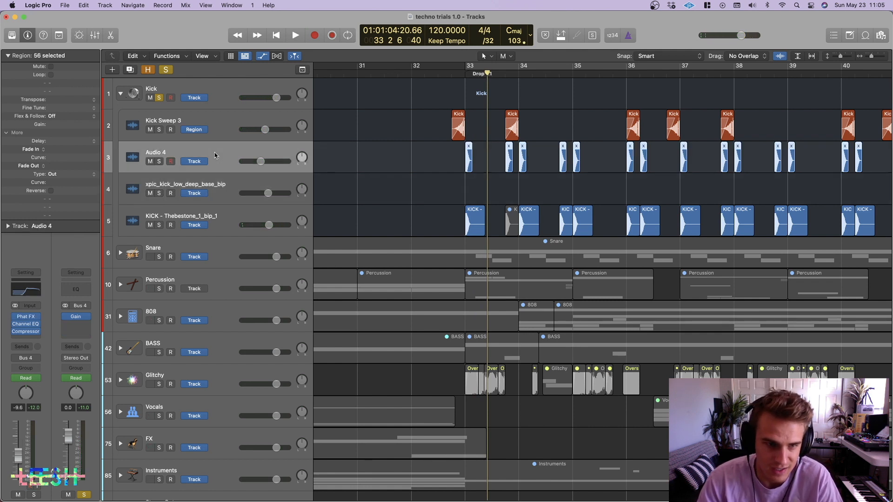
left_click_drag(215, 213, 224, 154)
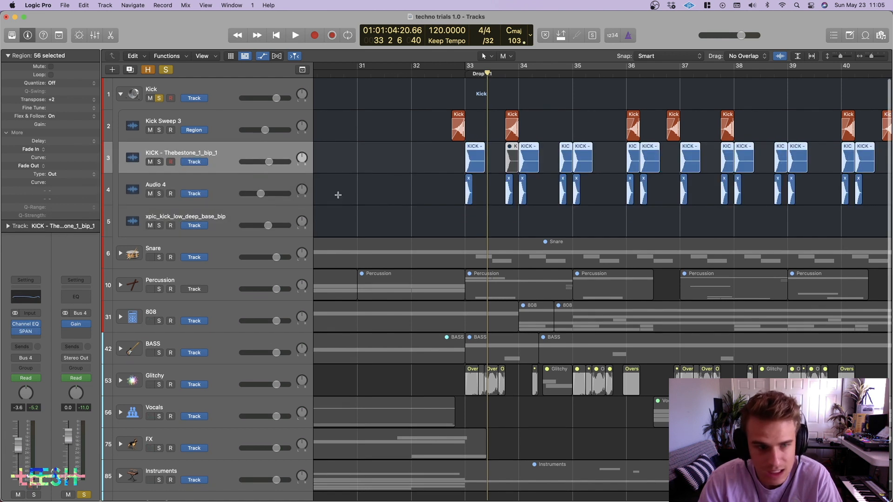
Solo Kick Sweep 3 in place of the whole Kick stack and audition its first region leading into Drop 1.1.
left_click(200, 138)
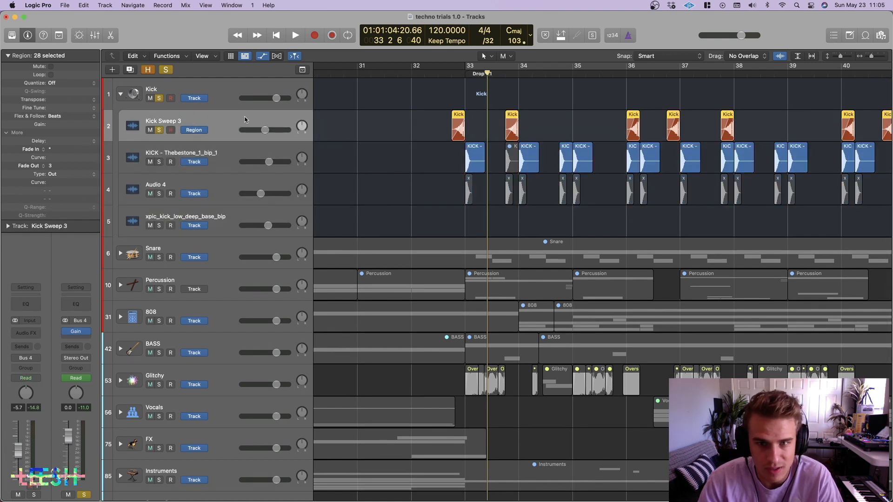
left_click(450, 75)
key("super+Right")
key("super+Right")
key("super+Right")
key("space")
key("space")
left_click(159, 98)
key("space")
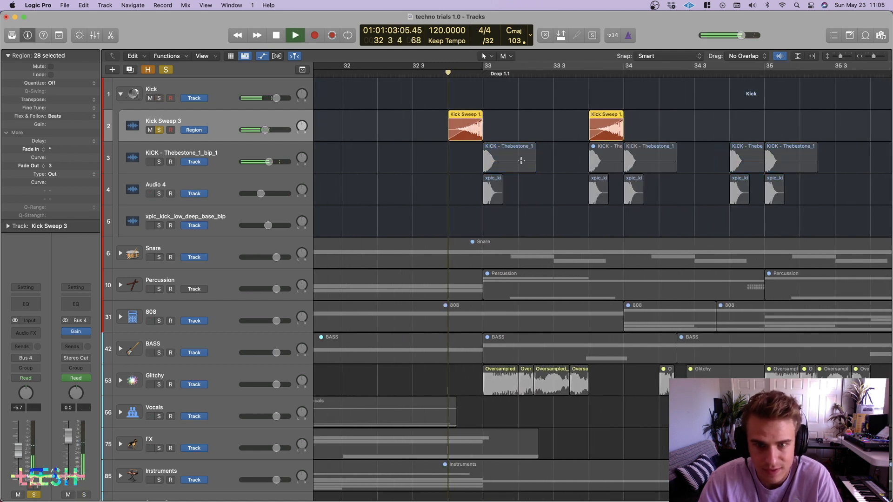
key("space")
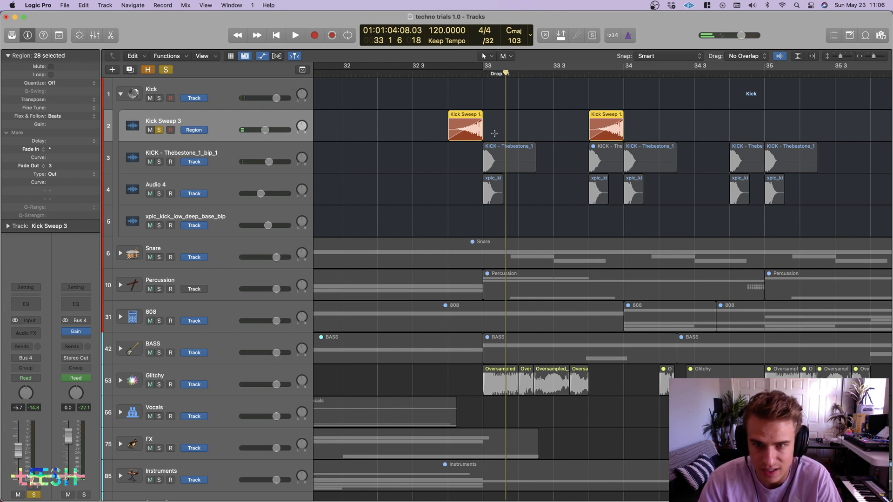
Solo KICK - Thebestone_1_bip_1 instead of Kick Sweep 3 and audition it from the start of Drop 1.1.
left_click(160, 132)
left_click(184, 158)
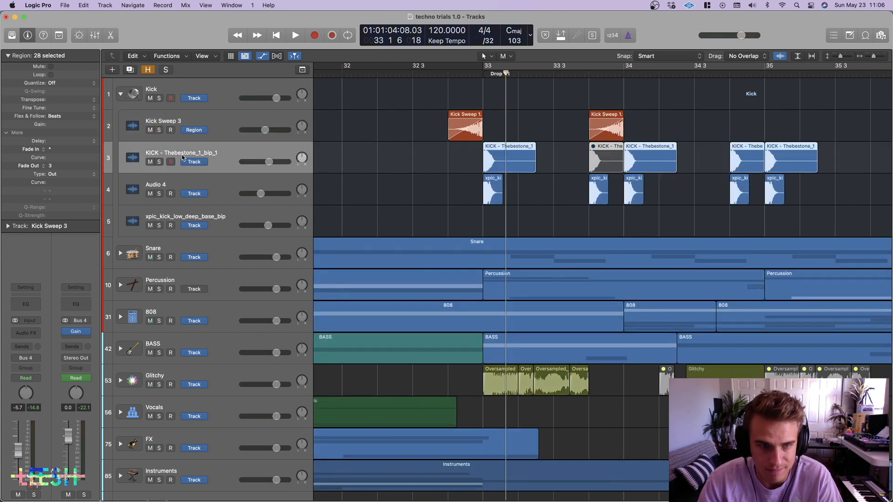
left_click(159, 161)
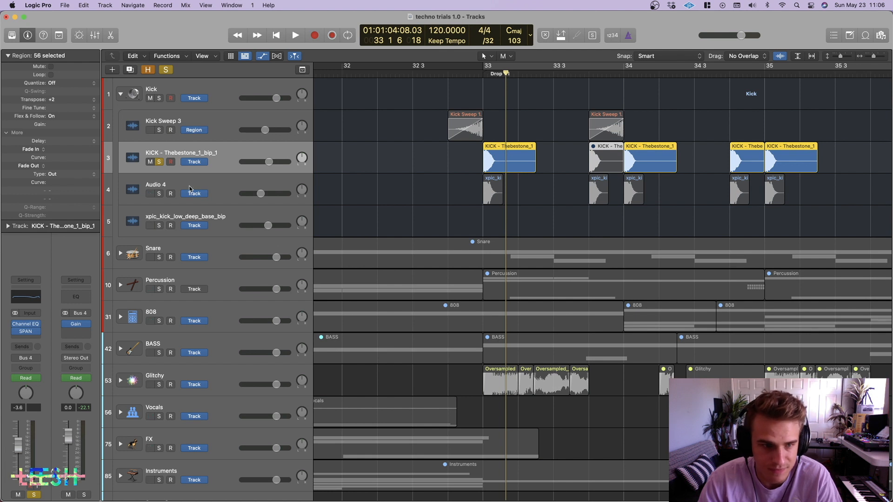
left_click(483, 73)
key("space")
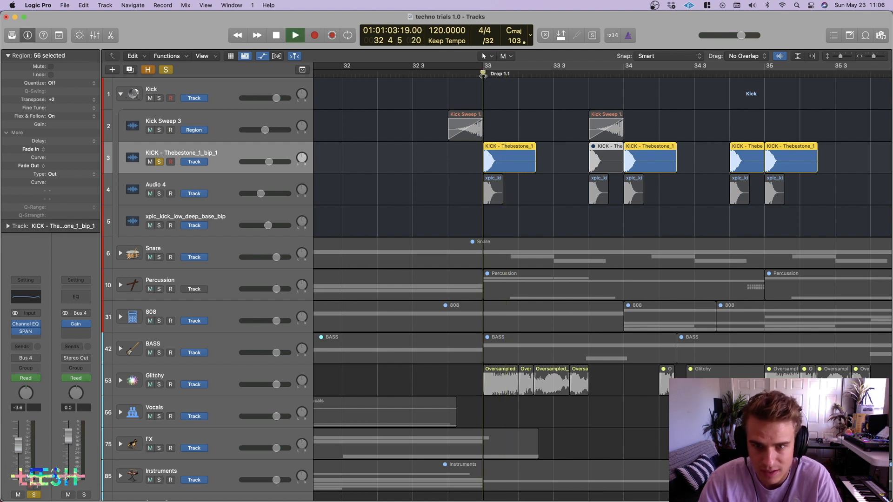
key("space")
key("space")
key("space")
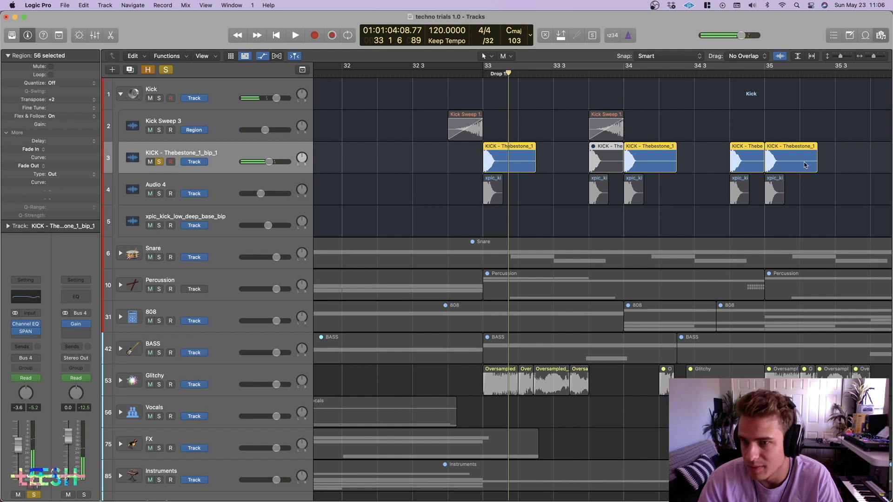
Locate KICK - Thebestone.wav in the Kicks folder of MY SAMPLES, preview it and close the file browser.
key("f")
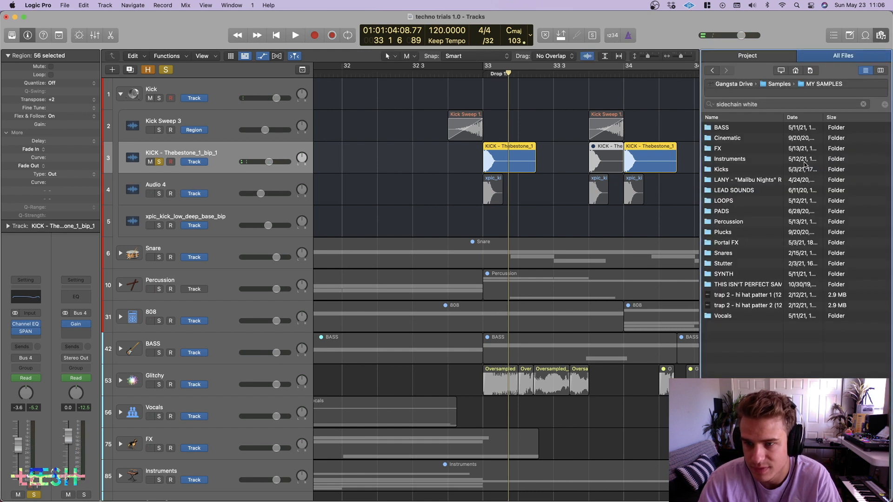
left_click(779, 84)
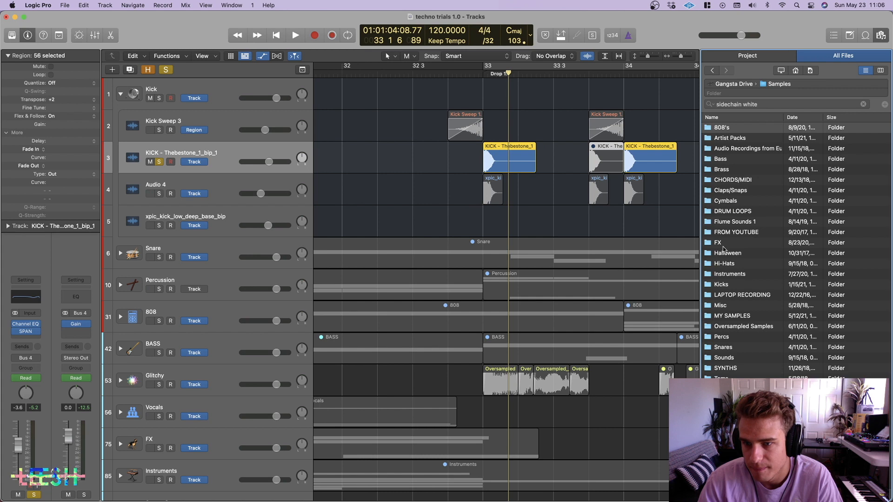
double_click(736, 316)
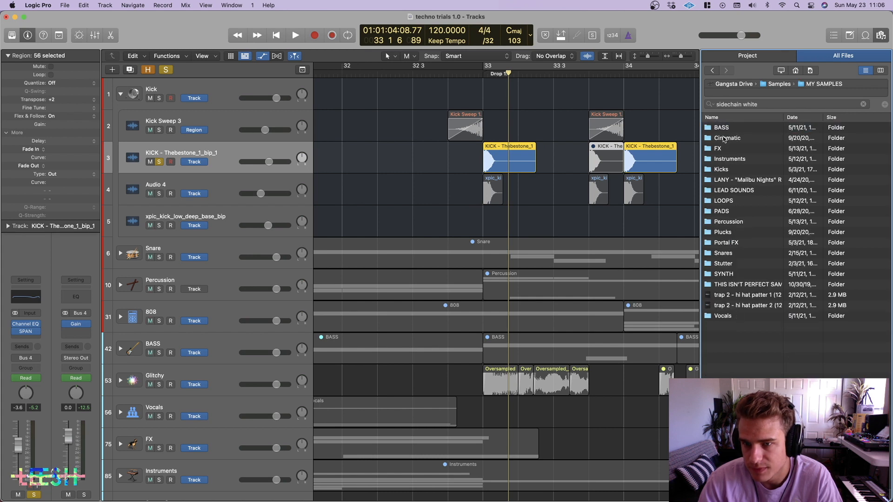
double_click(727, 171)
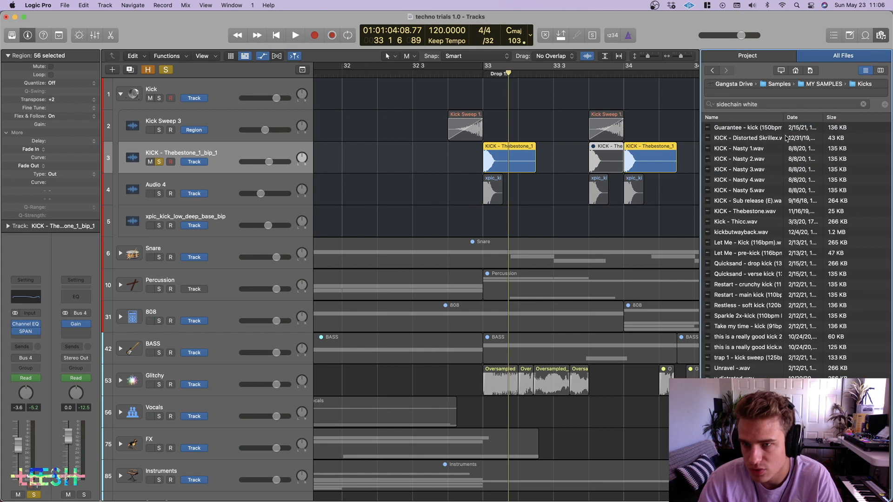
double_click(782, 117)
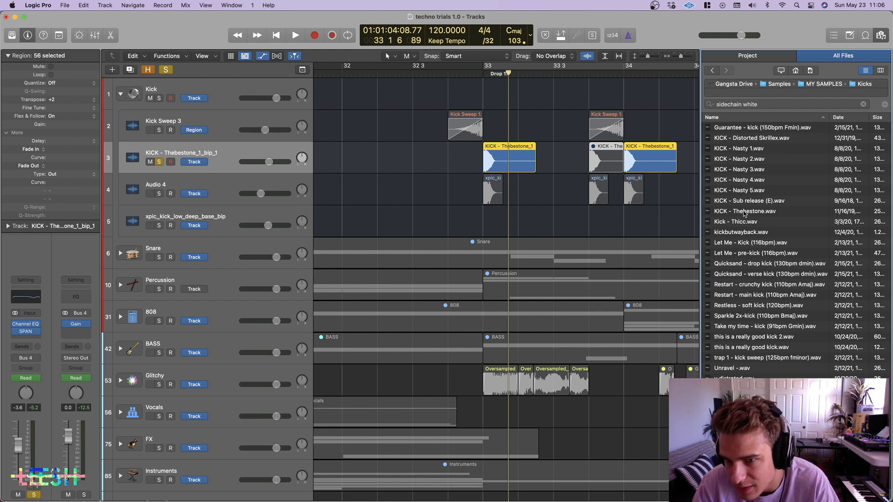
left_click(744, 212)
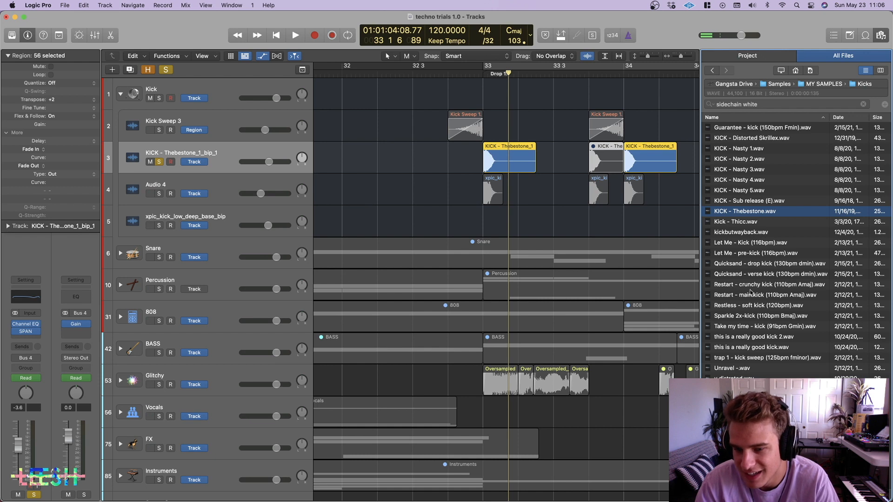
key("f")
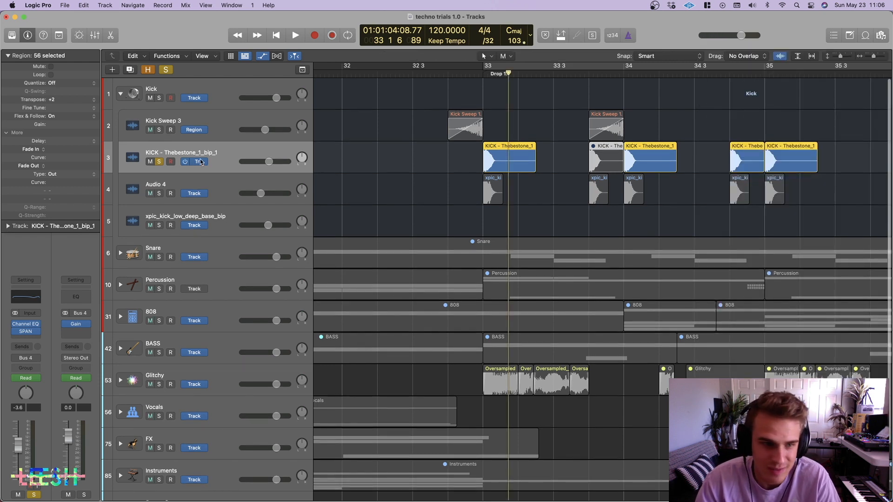
Inspect the Channel EQ on KICK - Thebestone_1_bip_1 during playback and close it.
left_click(28, 298)
key("space")
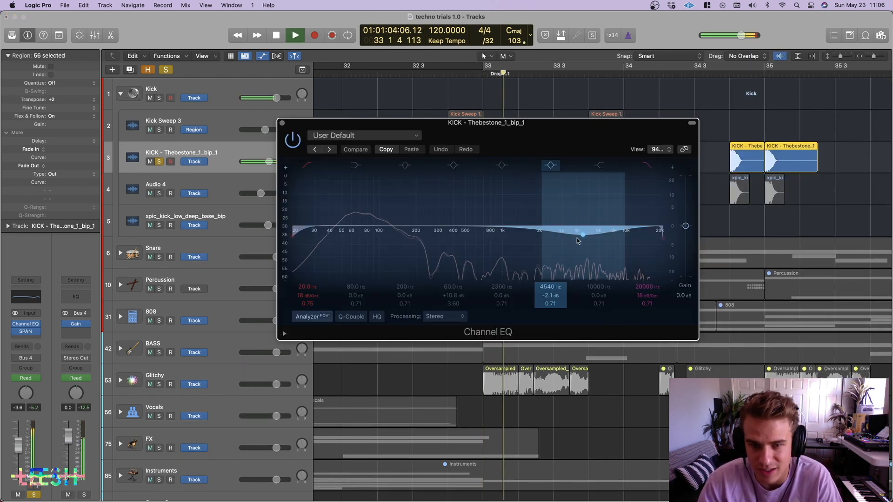
key("space")
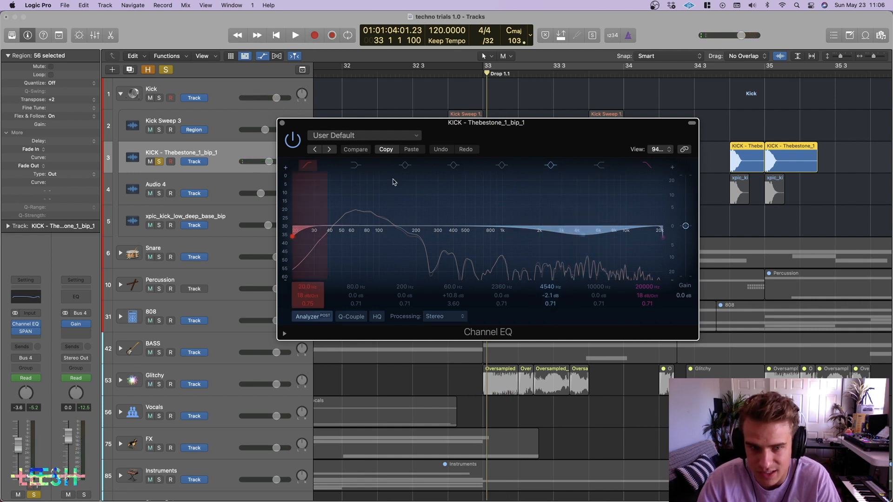
left_click(281, 122)
Solo Audio 4 alone, mute KICK - Thebestone_1_bip_1 and audition the start of Drop 1.1.
left_click(159, 194)
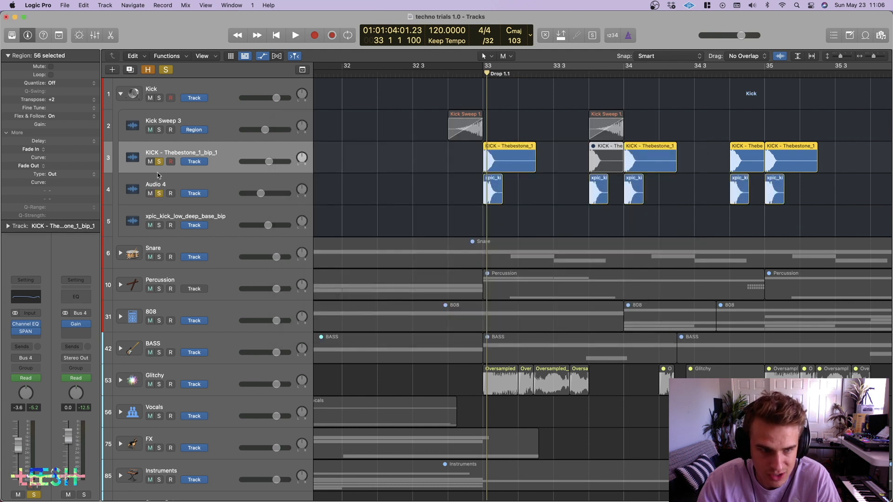
left_click(201, 187)
left_click(150, 162)
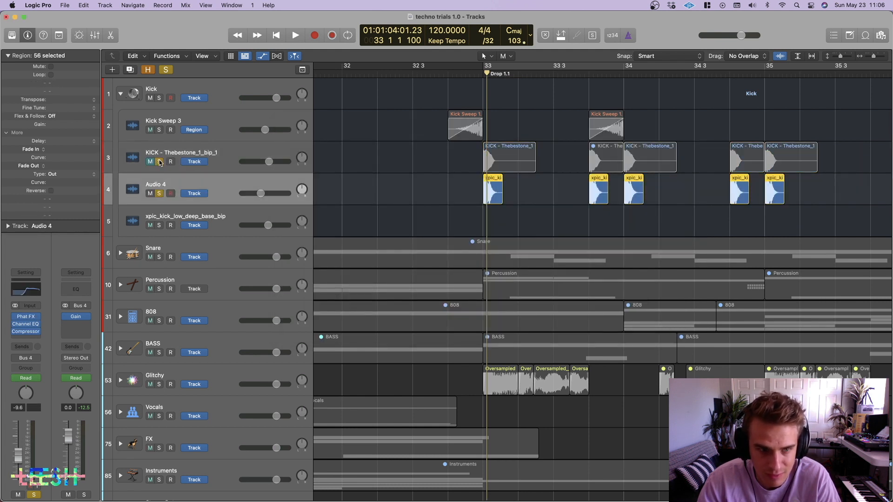
key("space")
key("space")
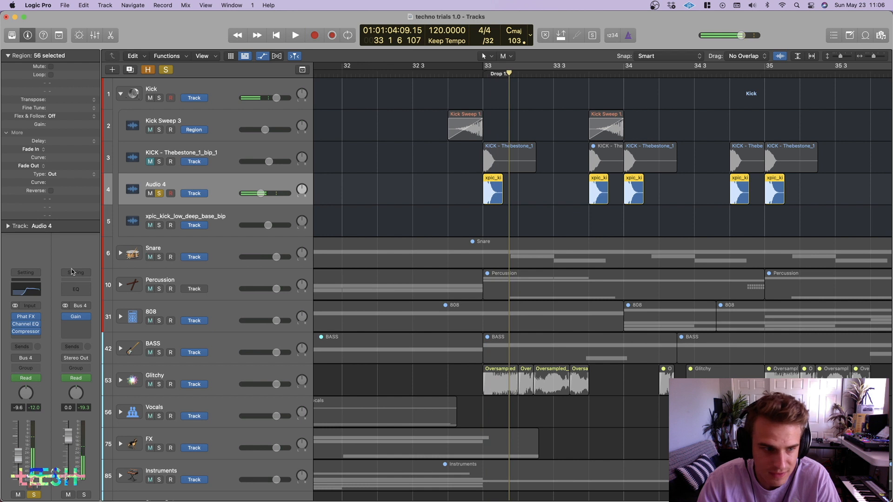
Examine the low cut and other bands of Audio 4's Channel EQ while playing the start of Drop 1.1.
left_click(22, 298)
key("space")
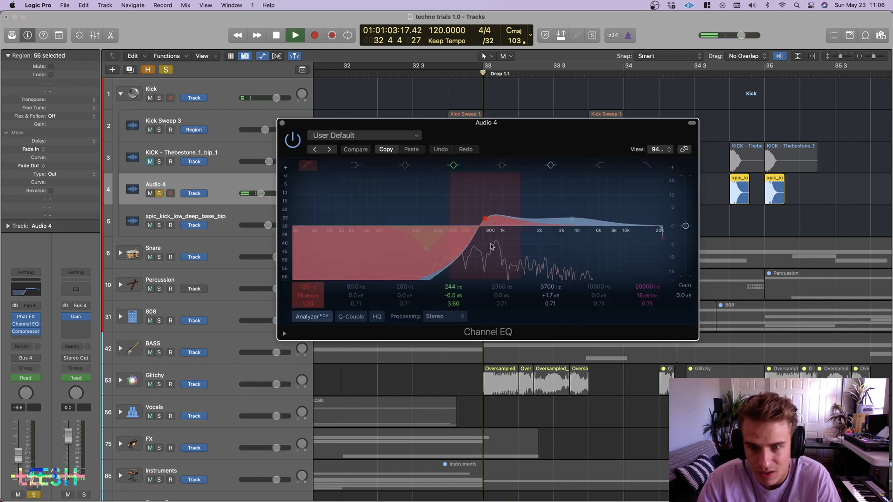
key("space")
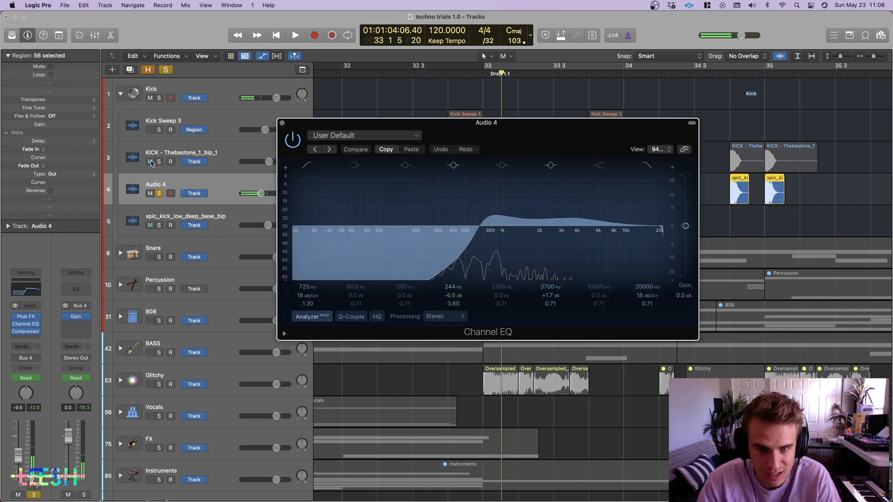
key("space")
key("space")
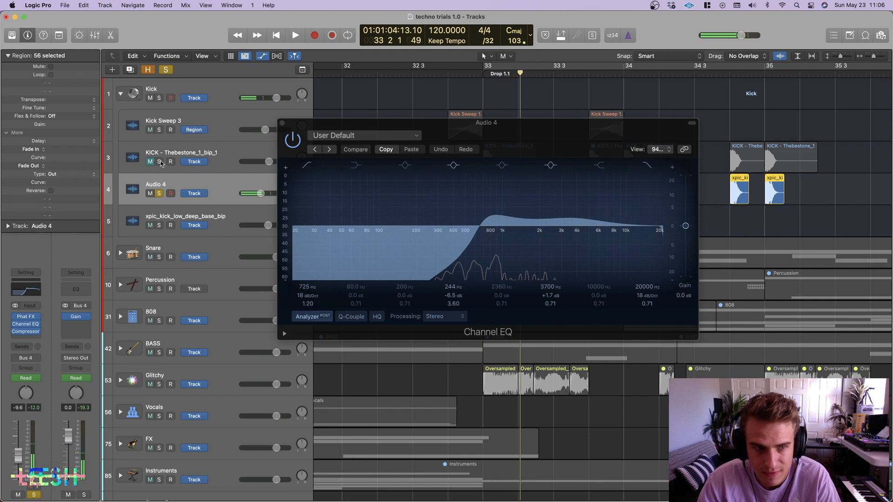
Solo KICK - Thebestone_1_bip_1 together with Audio 4, audition both layers and close the Channel EQ.
left_click(159, 162)
key("space")
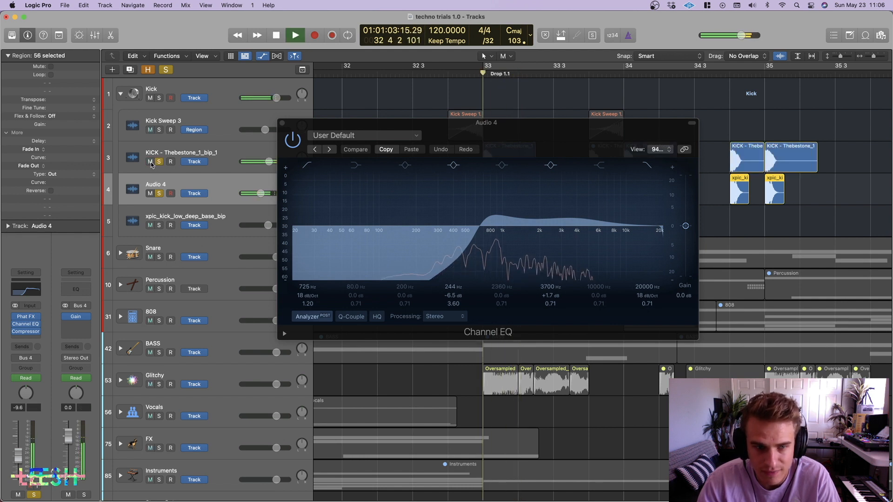
key("space")
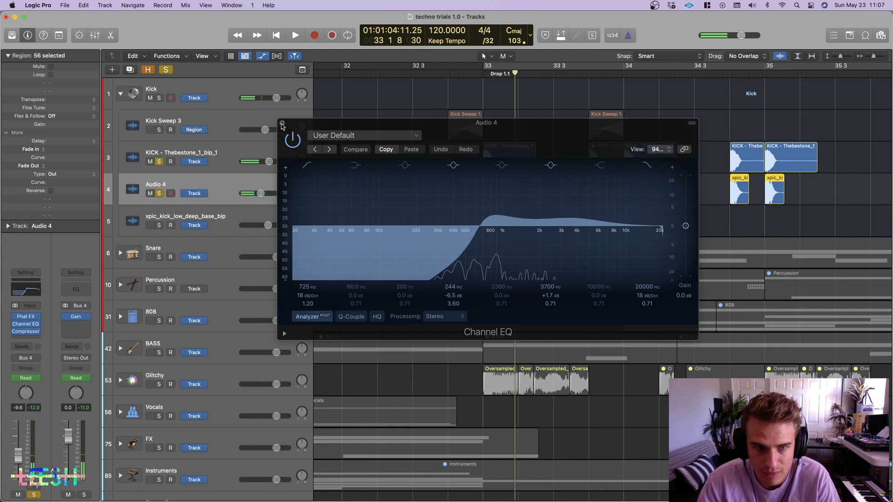
left_click(282, 124)
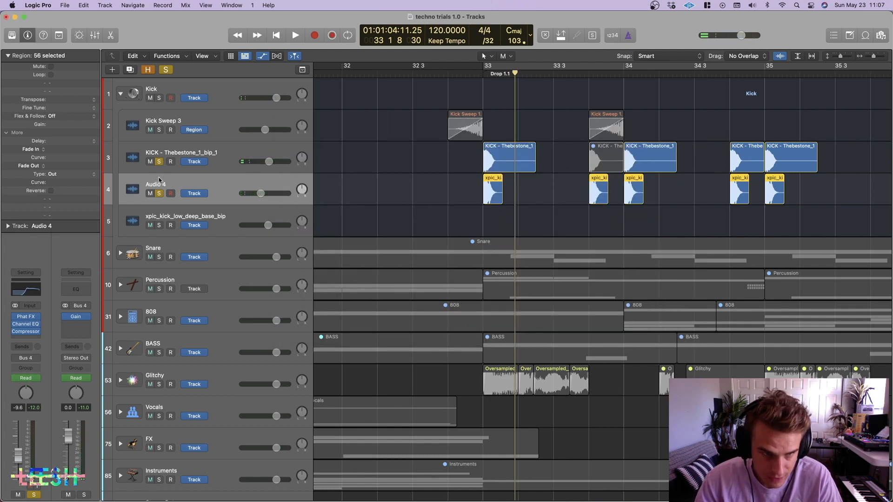
Clear the solos on KICK - Thebestone_1_bip_1 and Audio 4 and view the kick layers across the whole song.
left_click_drag(159, 163, 159, 193)
key("super+Left")
scroll(437, 192, "right", 5)
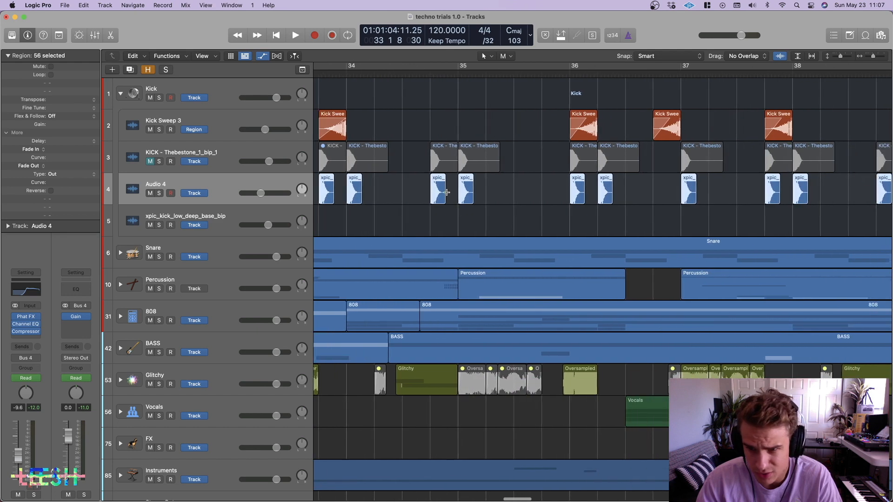
key("super+Left")
key("super+Left")
key("super+Left")
key("super+Left")
key("super+Left")
key("super+Left")
key("super+Left")
key("super+Left")
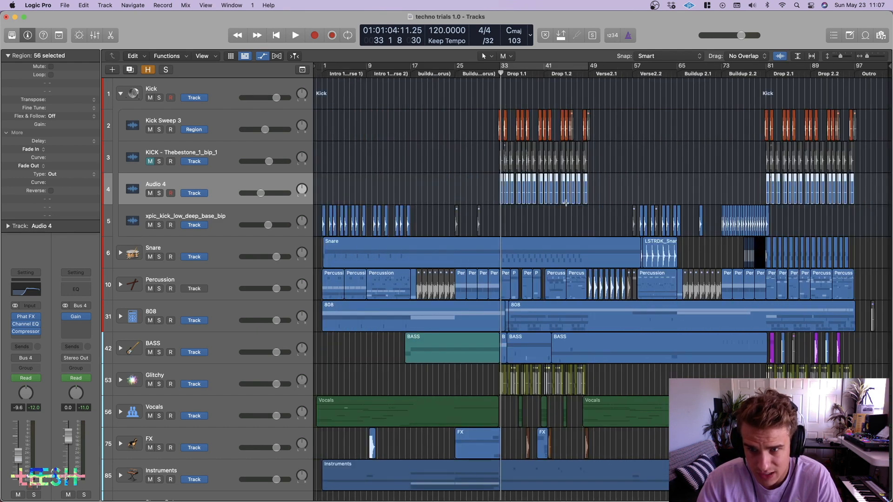
Show automation for the xpic_kick_low_deep_base_bip track at Buildup 2.2 and expand its volume, mute and low-cut frequency lanes.
left_click(249, 215)
key("super+Right")
key("super+Right")
key("super+Right")
key("super+Right")
key("super+Right")
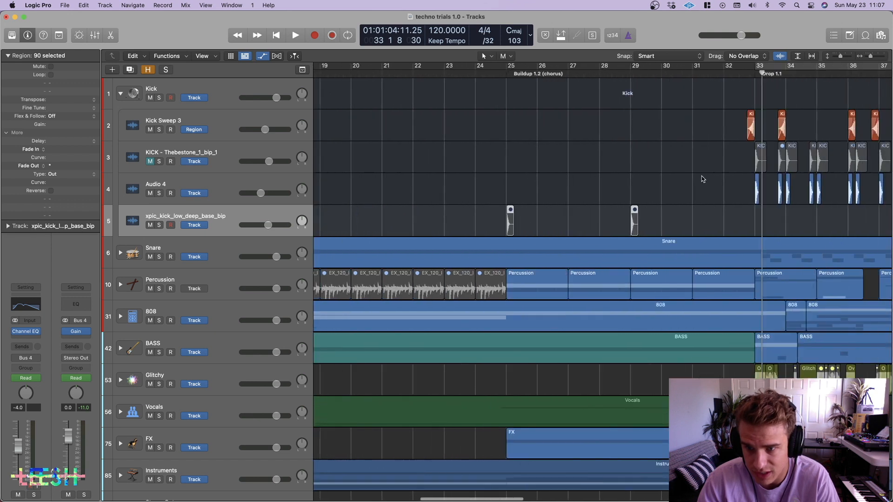
key("a")
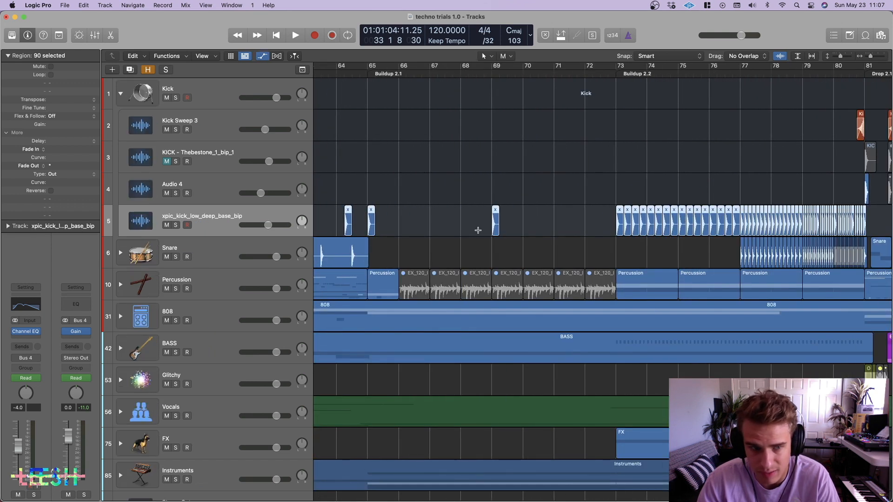
key("a")
scroll(678, 235, "right", 8)
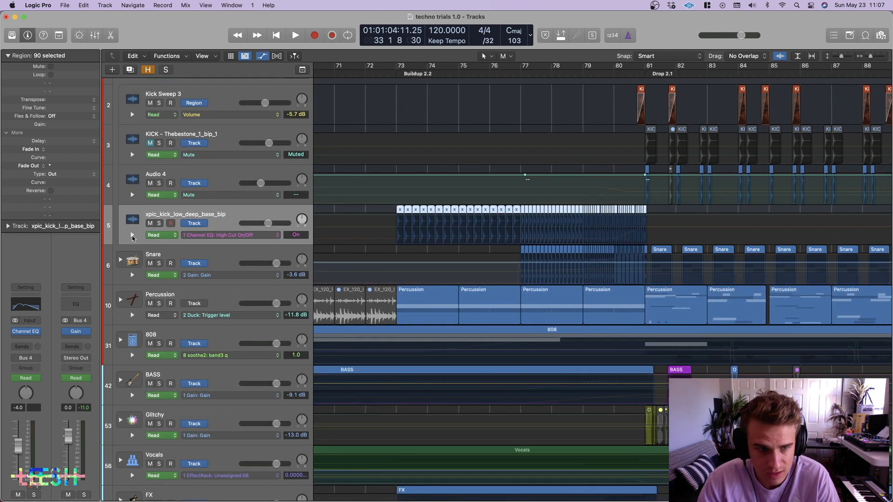
left_click(132, 235)
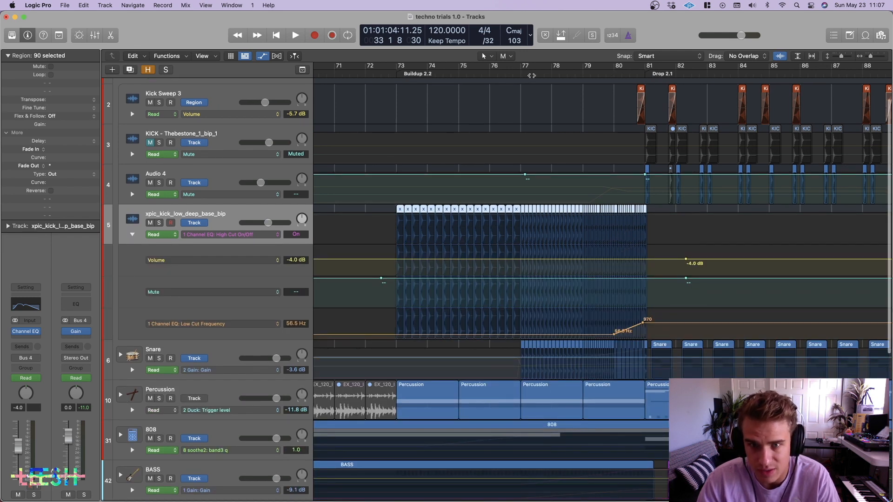
Open xpic_kick_low_deep_base_bip's Channel EQ and audition the soloed track from bar 79 to the start of Drop 2.1.
left_click(518, 73)
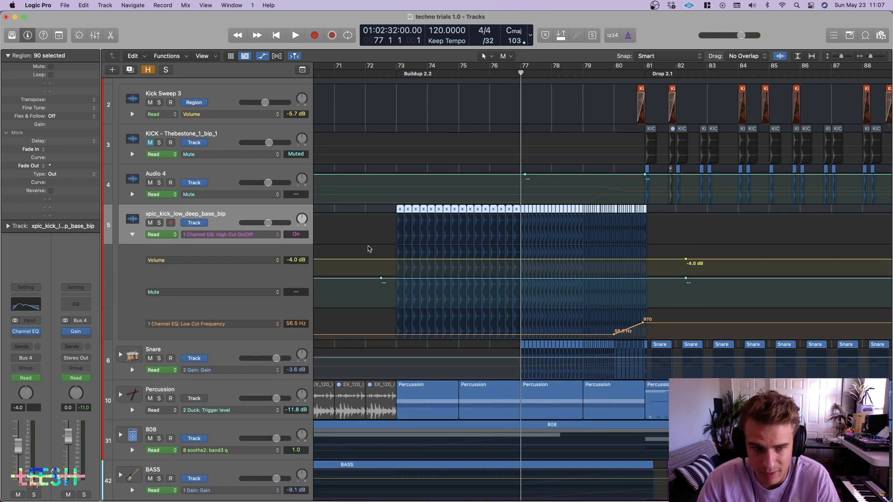
left_click(26, 307)
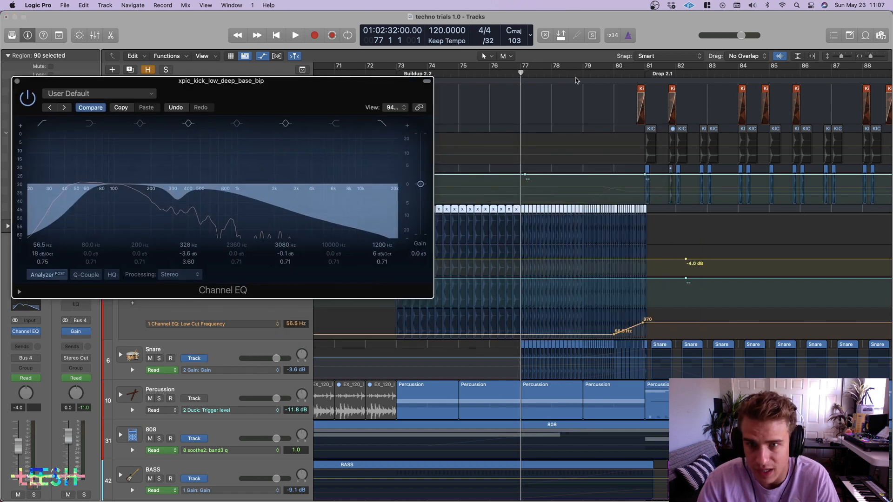
left_click(581, 73)
key("v")
key("space")
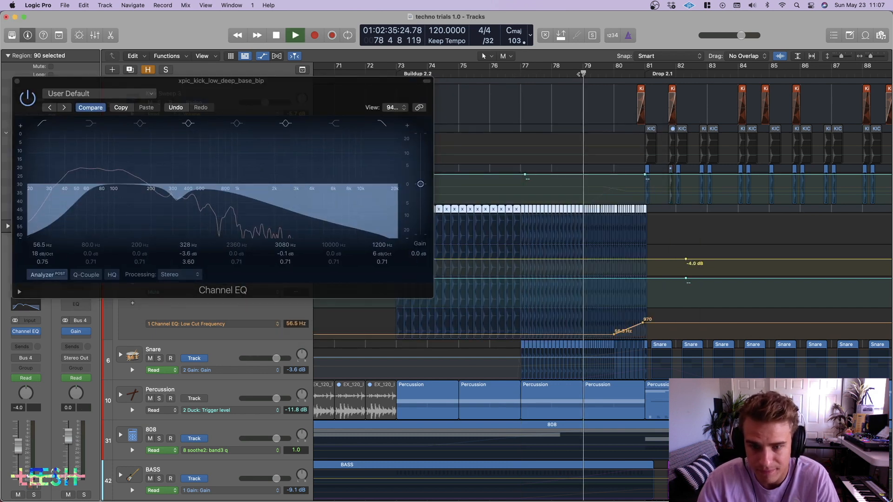
key("ctrl+s")
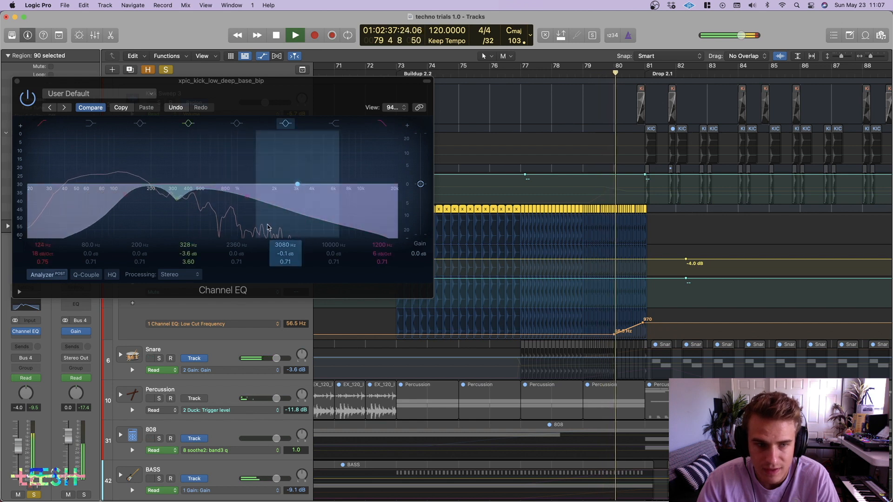
key("space")
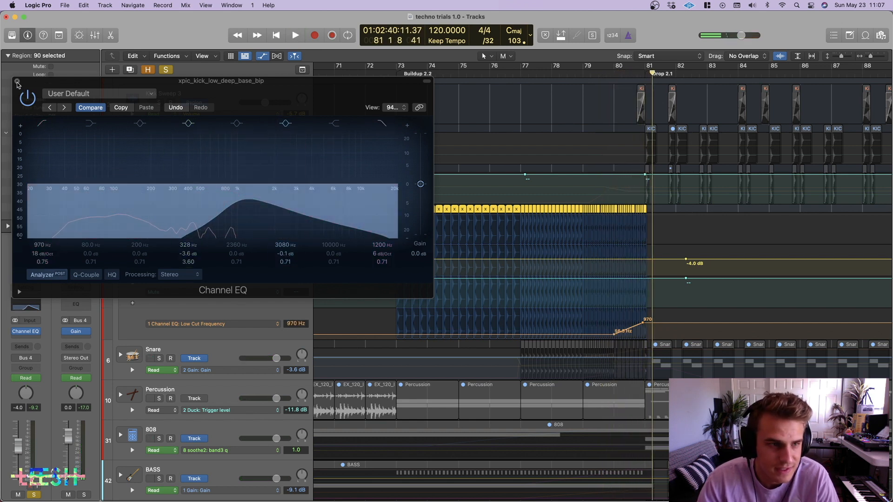
Close the Channel EQ, clear the solo on xpic_kick_low_deep_base_bip and collapse its automation lanes.
left_click(17, 82)
left_click(159, 223)
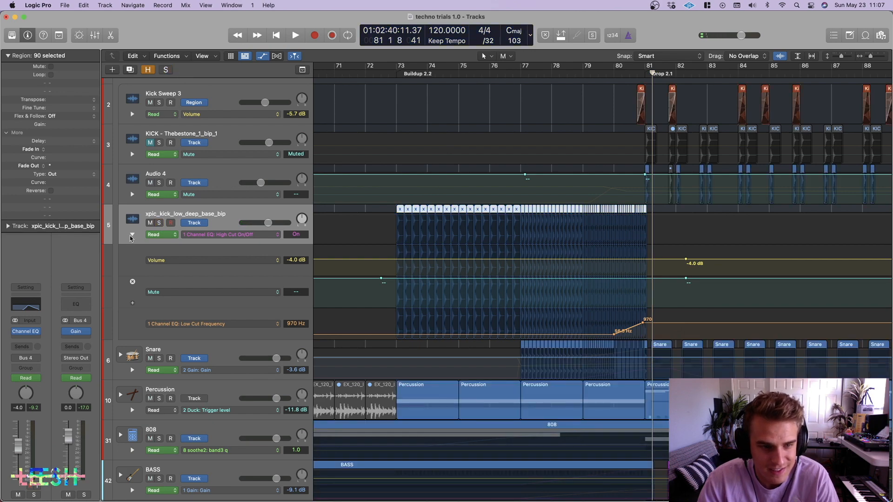
left_click(131, 235)
left_click(333, 240)
key("super+Left")
scroll(626, 199, "up", 3)
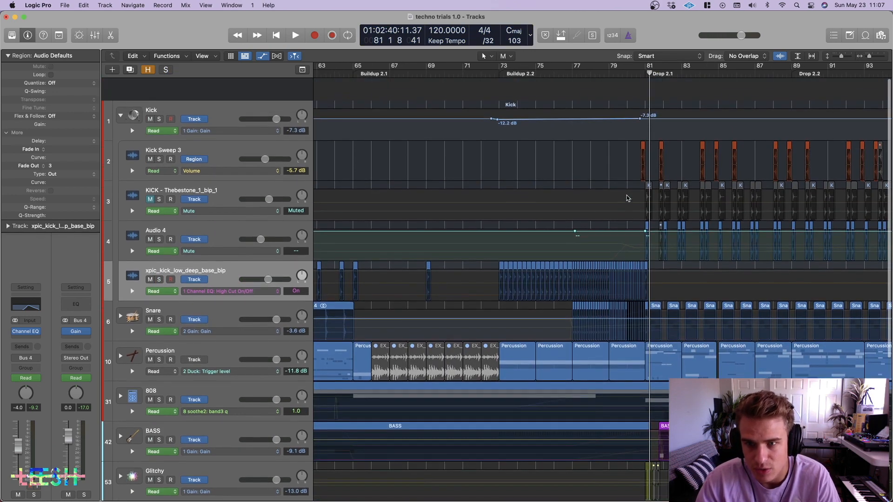
Examine how the kick layers are arranged from the first drop through Drop 2.2 to the Outro.
scroll(626, 198, "down", 1)
scroll(626, 198, "right", 5)
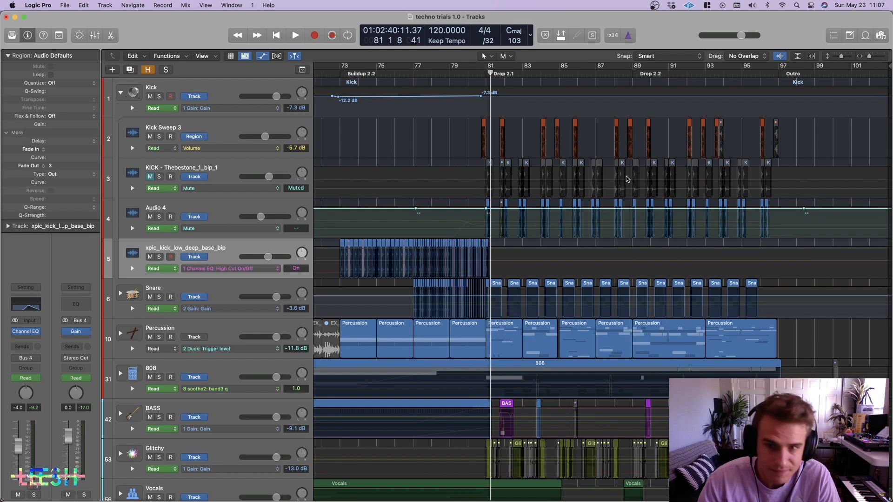
key("super+Left")
key("super+Left")
key("super+Left")
key("super+Left")
key("super+Left")
key("super+Left")
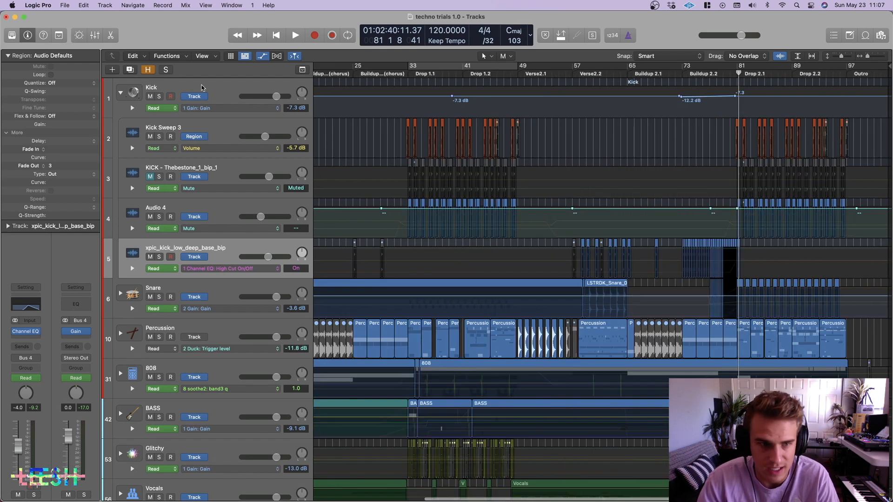
Select the Kick stack and review its layers and gain automation from the intro through the second drop.
left_click(201, 88)
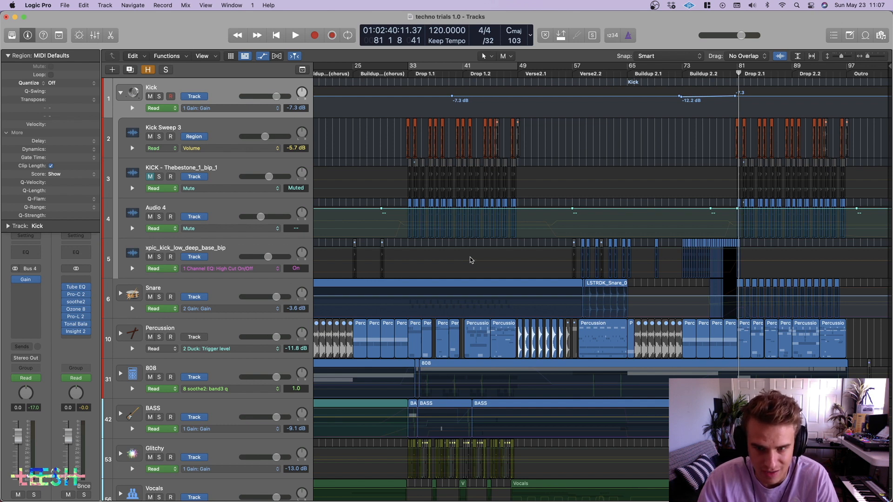
key("super+Left")
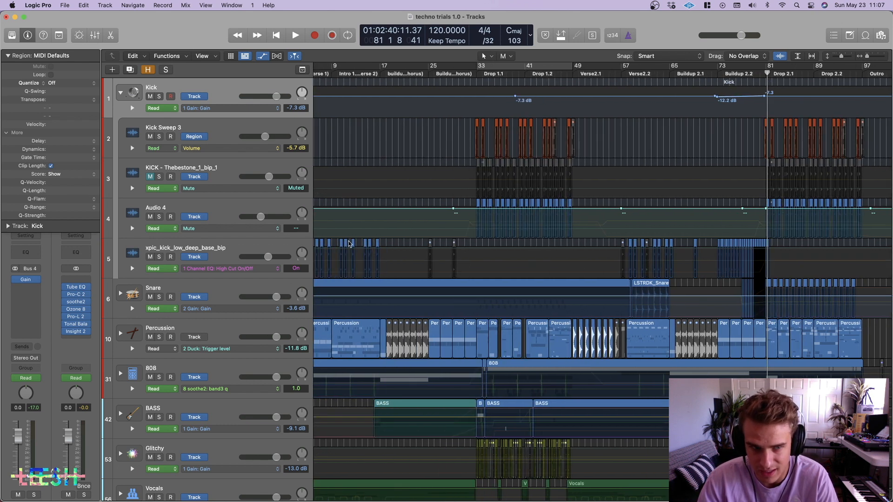
scroll(499, 228, "left", 3)
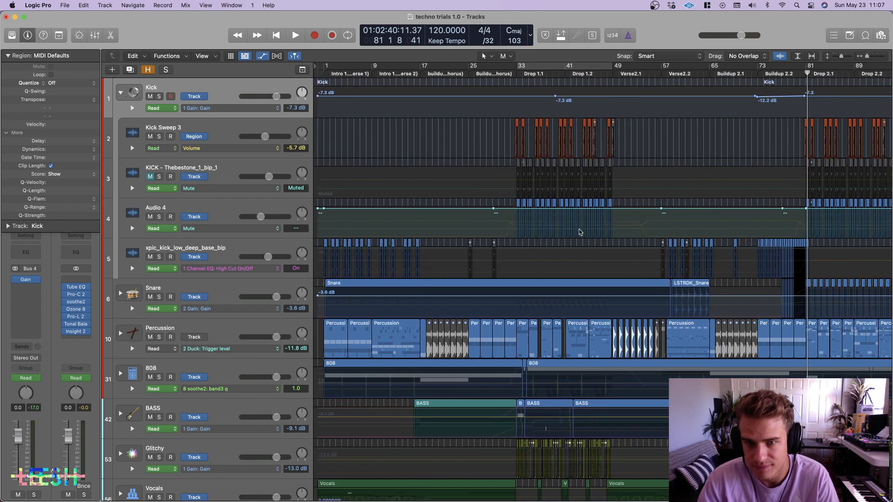
scroll(580, 232, "right", 2)
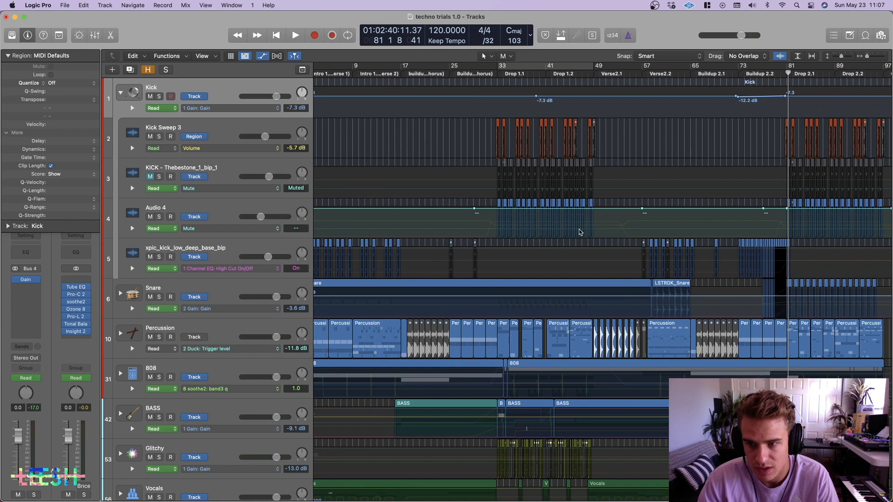
scroll(501, 231, "left", 2)
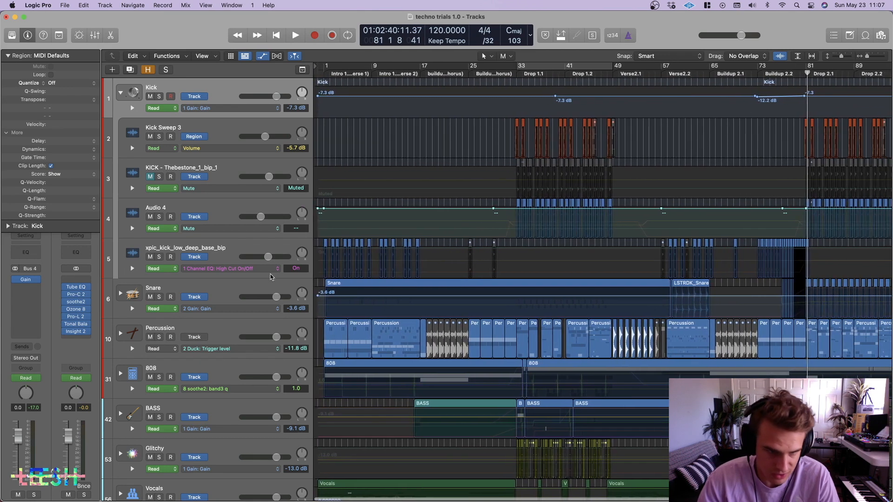
Collapse the Kick stack and expand the Snare stack to show its three layers across the song.
left_click(229, 244)
left_click(121, 93)
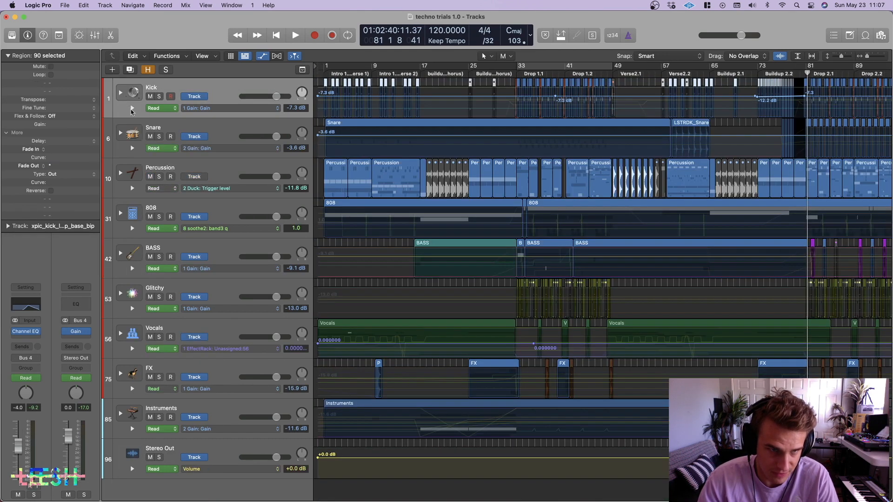
left_click(156, 139)
left_click(120, 135)
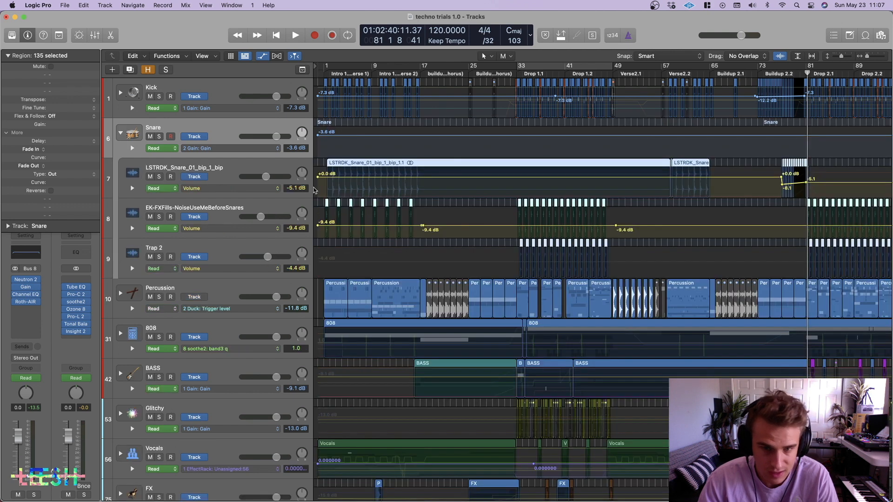
scroll(463, 230, "down", 3)
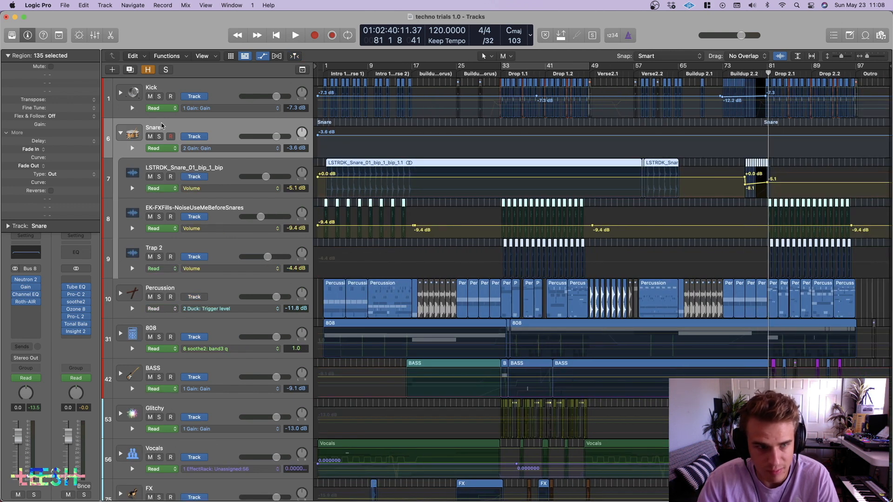
Solo the Snare stack and examine its layers across Intro 1.1 and Intro 1.2.
key("s")
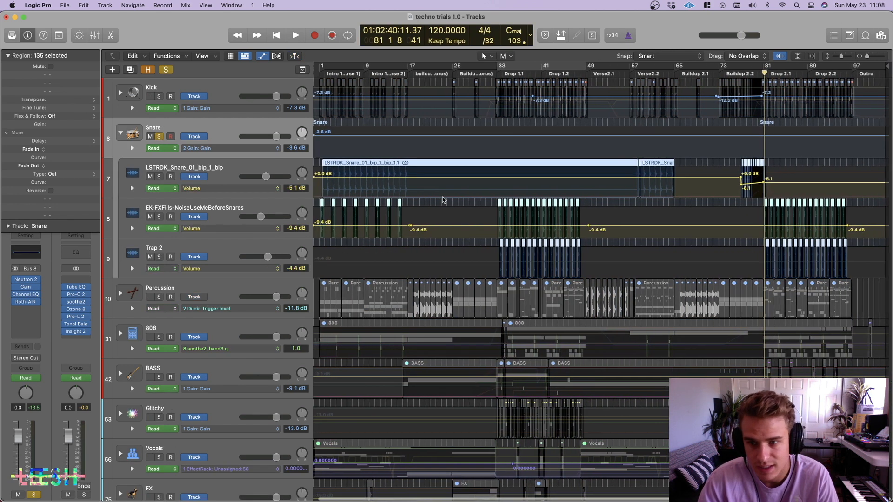
scroll(443, 200, "up", 4)
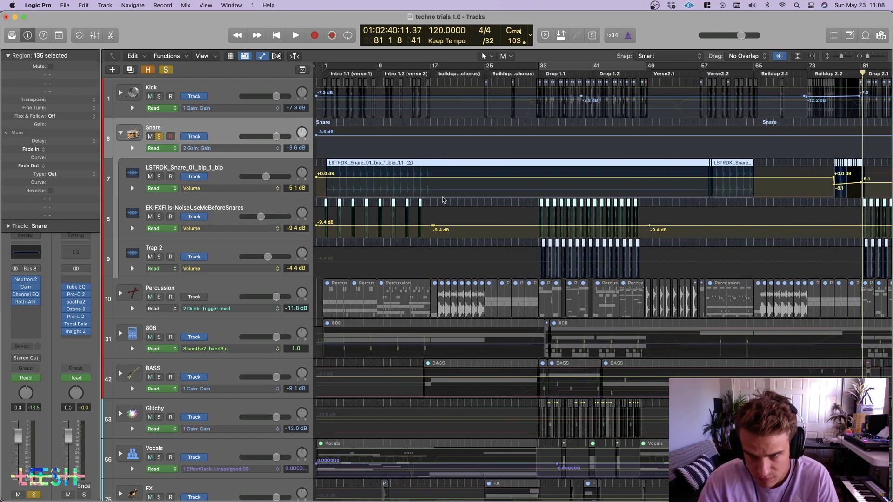
scroll(443, 200, "up", 4)
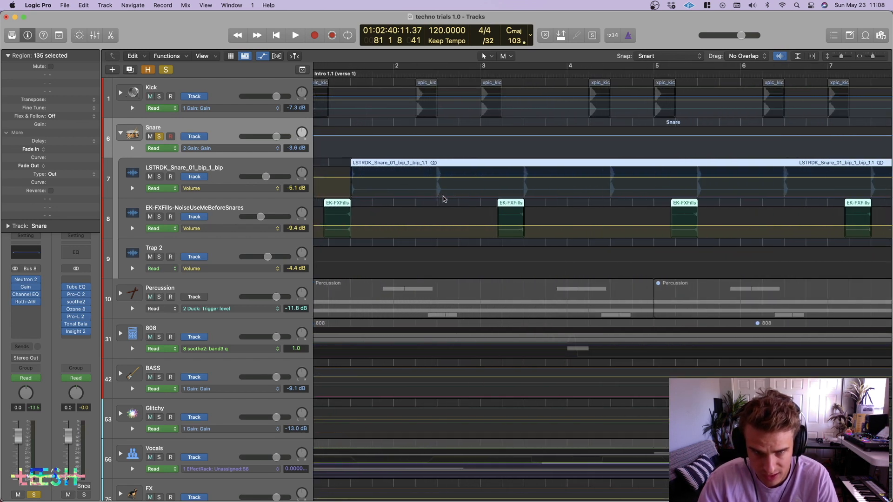
scroll(444, 199, "down", 2)
scroll(443, 199, "left", 1)
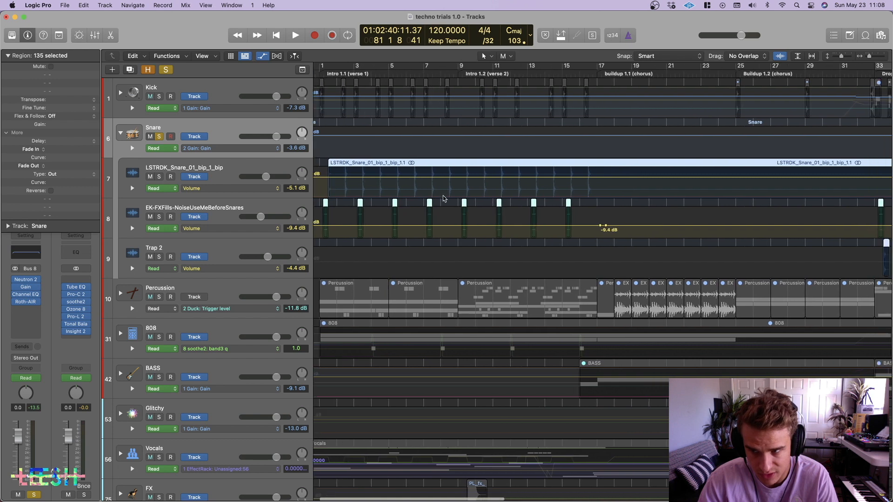
scroll(443, 199, "right", 6)
Solo the Kick stack alongside the Snare stack and audition both from the start of the song.
key("Return")
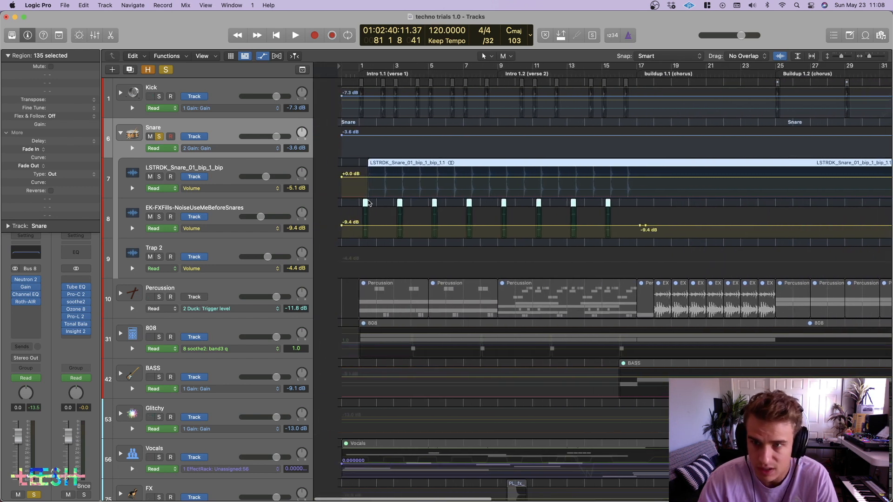
key("space")
left_click(159, 96)
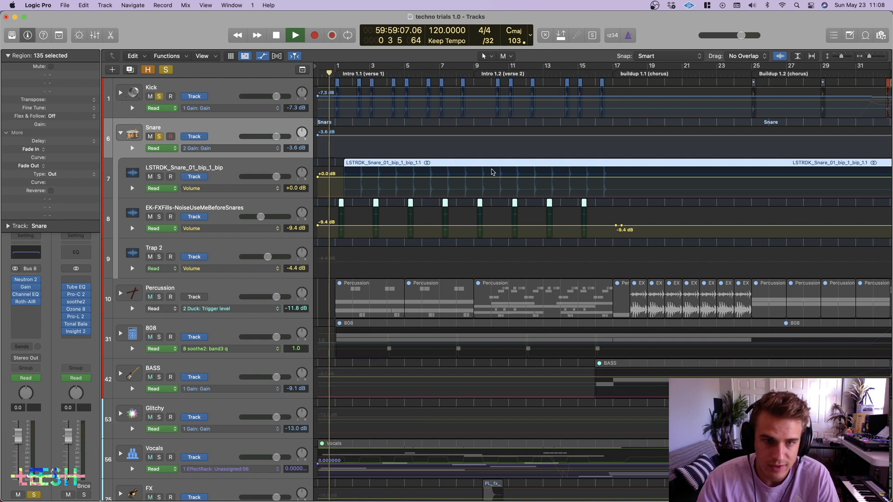
scroll(446, 170, "up", 5)
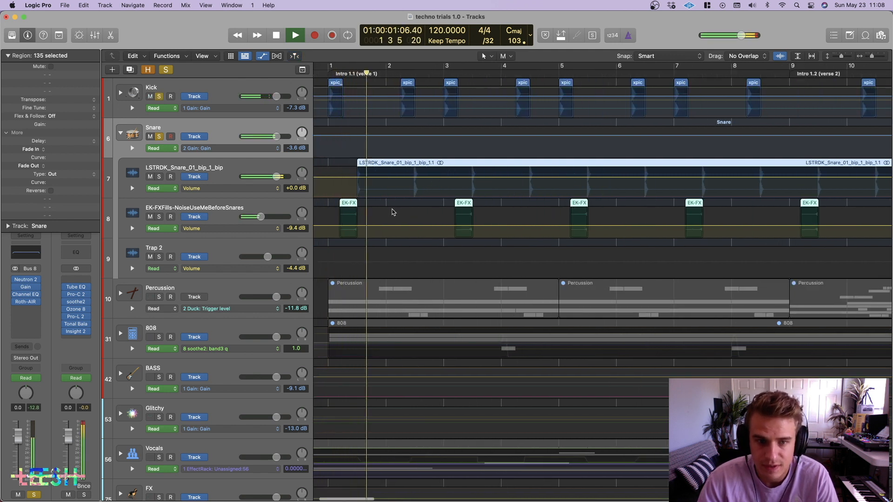
key("space")
Select LSTRDK_Snare_01_bip_1_bip and play the first snare hit of Intro 1.1.
left_click(233, 179)
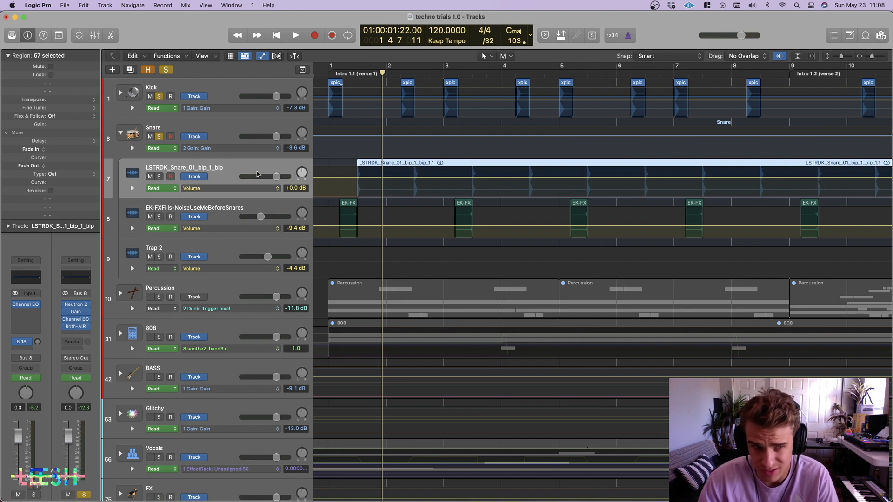
left_click(344, 76)
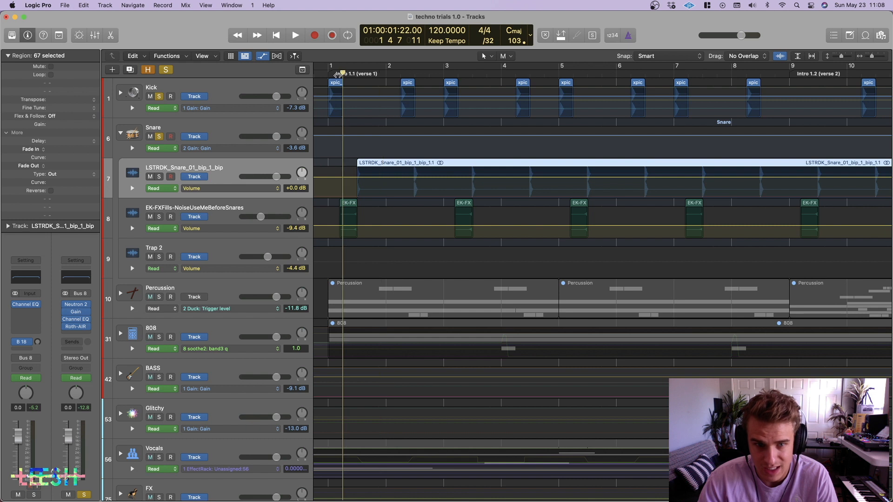
key("space")
key("space")
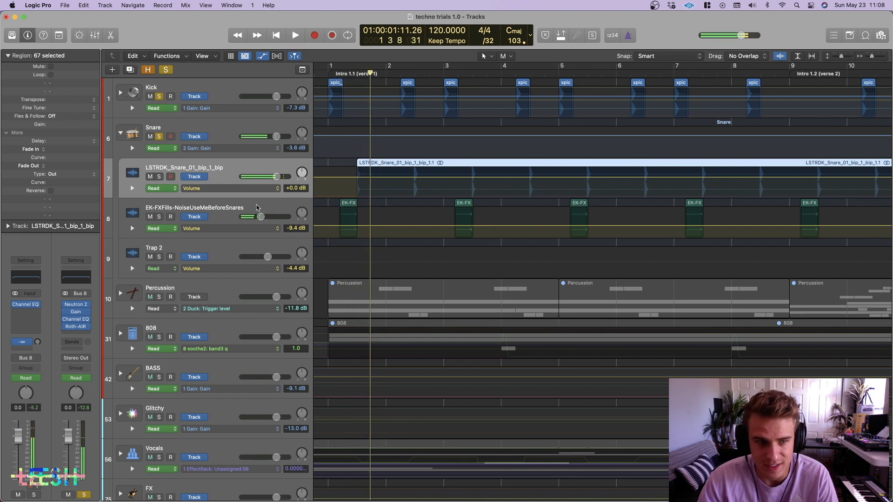
Select EK-FXFills-NoiseUseMeBeforeSnares and inspect closely how its first region leads into the snare hit.
left_click(259, 208)
key("super+Right")
key("super+Right")
key("super+Right")
key("super+Right")
key("super+Right")
key("super+Right")
key("super+Right")
key("super+Right")
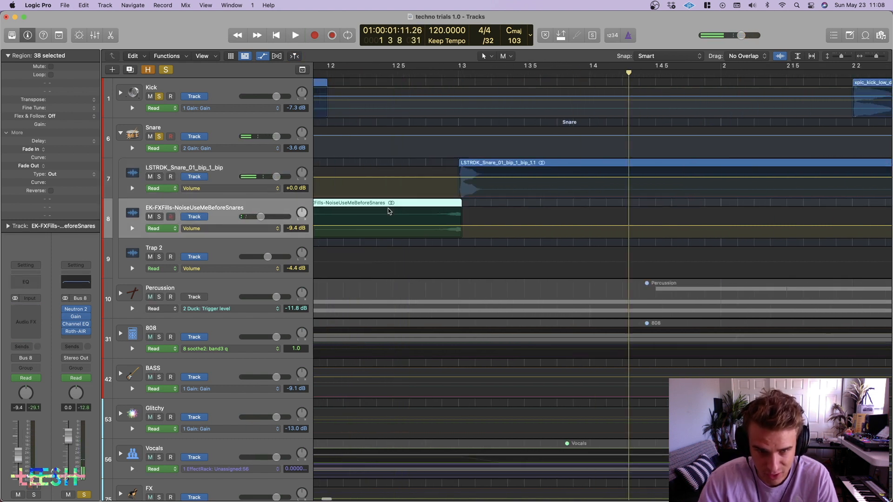
scroll(389, 211, "down", 10)
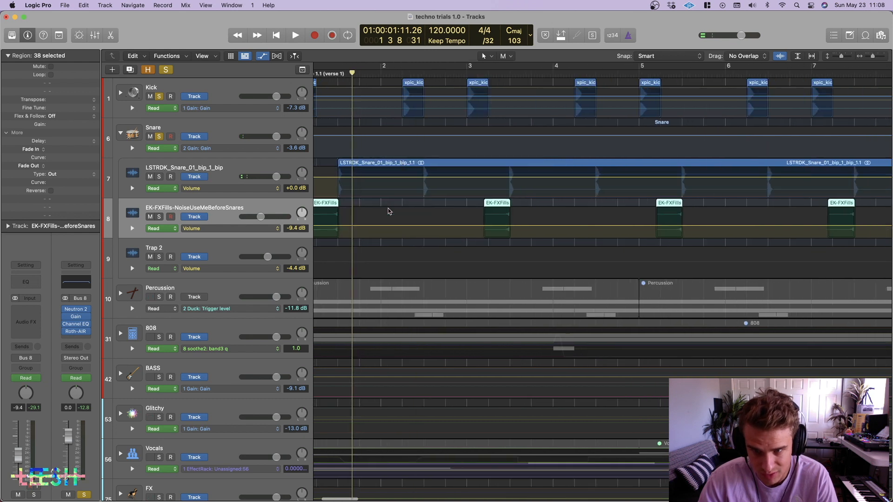
scroll(389, 211, "left", 5)
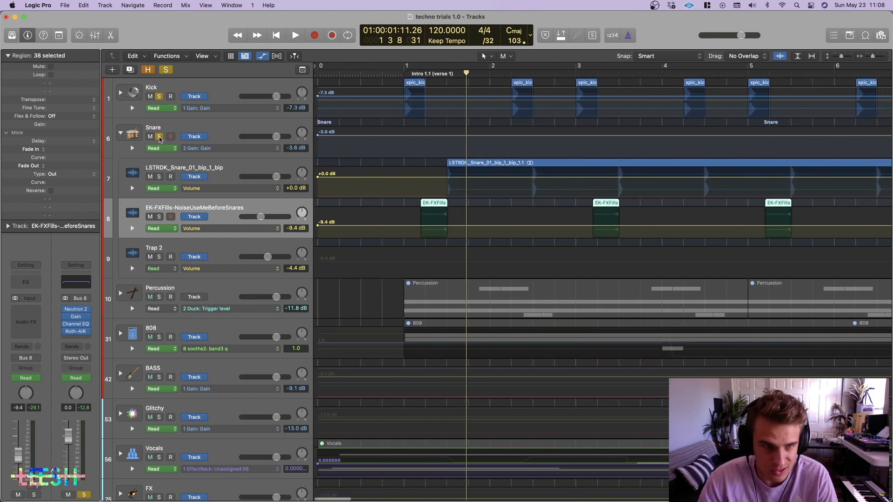
Replace the Snare stack's solo with one on EK-FXFills-NoiseUseMeBeforeSnares and audition its first noise fill in Intro 1.1.
left_click(159, 137)
left_click(159, 218)
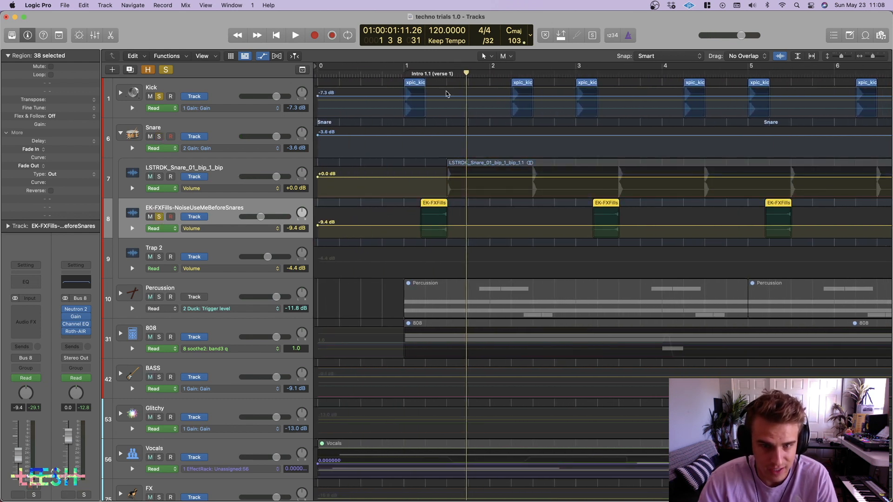
left_click(423, 78)
key("space")
key("space")
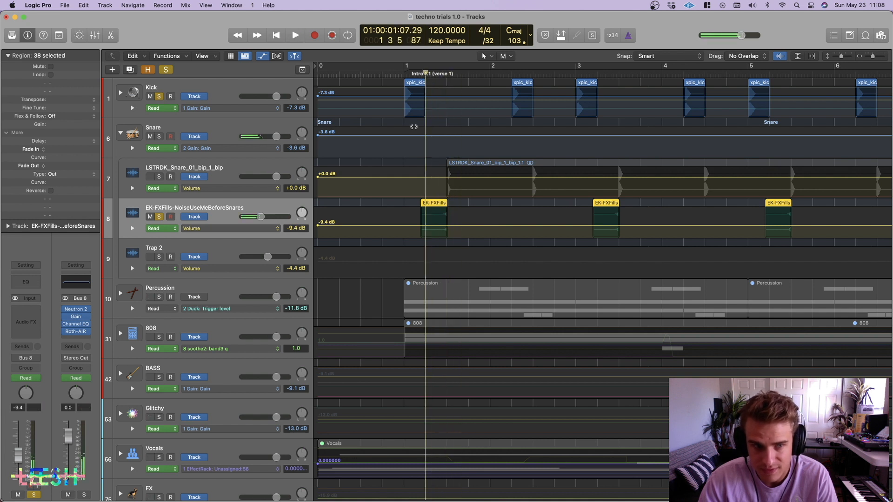
key("space")
key("space")
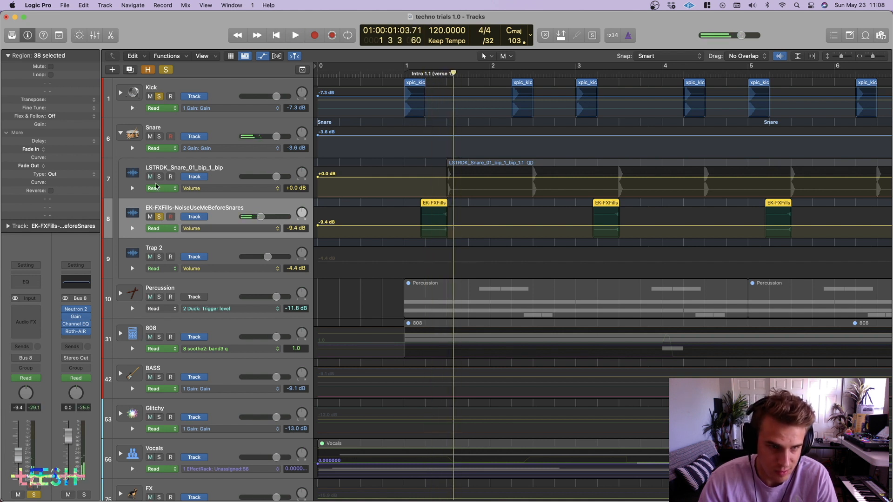
Add LSTRDK_Snare_01_bip_1_bip to the solos, play Intro 1.1 and view the snare layers up to buildup 1.1.
left_click(159, 177)
key("space")
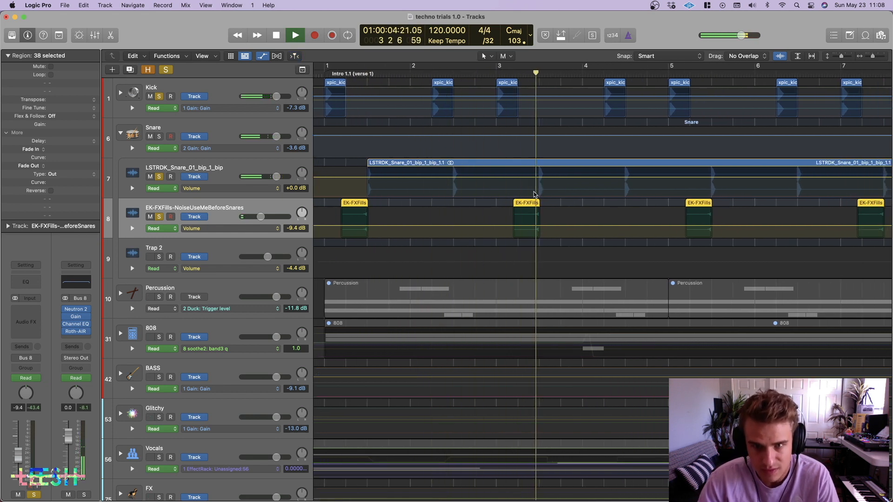
scroll(534, 195, "down", 5)
scroll(534, 195, "right", 4)
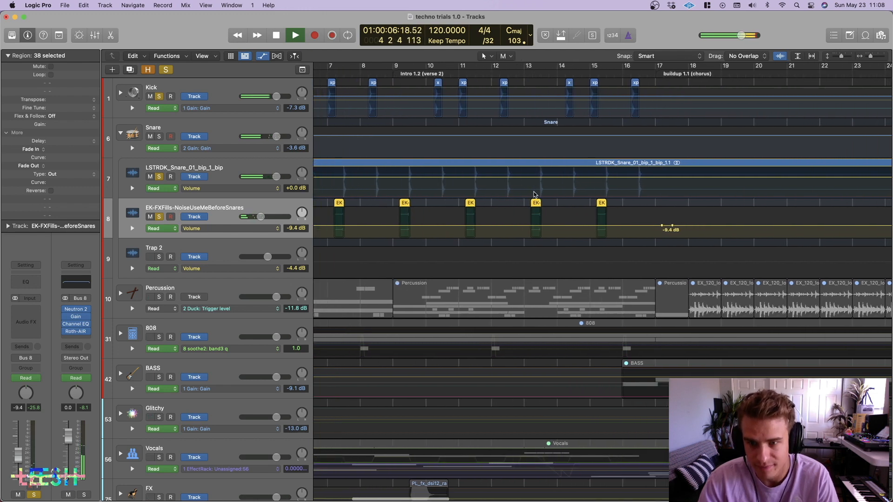
Move the playhead to the start of Drop 1.1 and swap the solo on LSTRDK_Snare_01_bip_1_bip for one on Trap 2.
scroll(534, 194, "down", 4)
scroll(535, 195, "right", 10)
key("space")
left_click(470, 74)
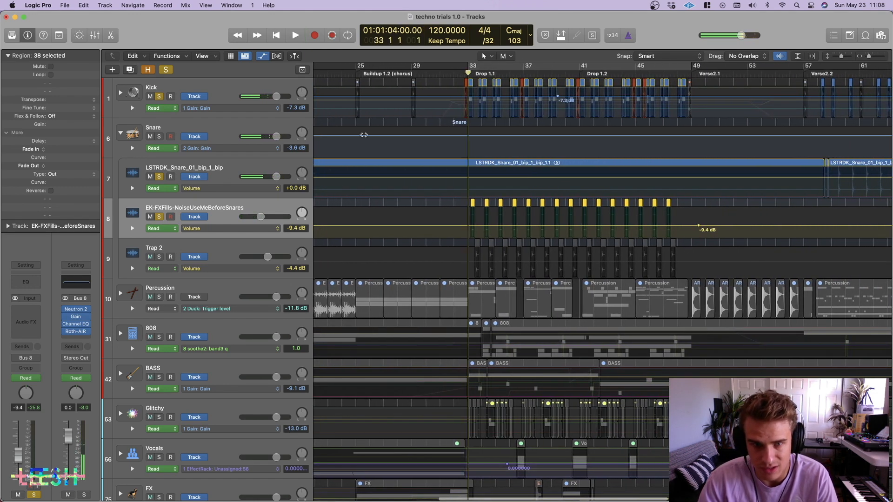
left_click(160, 177)
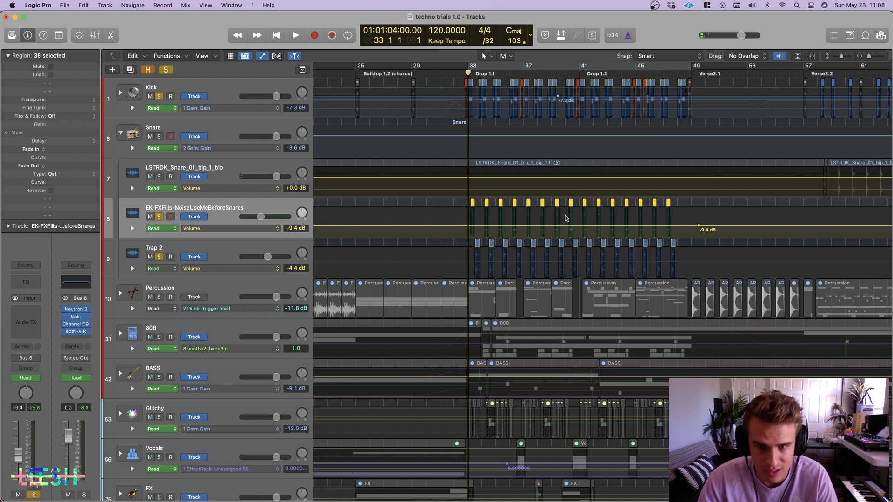
Play the opening of Drop 1.1 up close with the kick, noise fill and Trap 2 layers soloed.
key("super+Right")
key("super+Right")
key("super+Right")
key("super+Right")
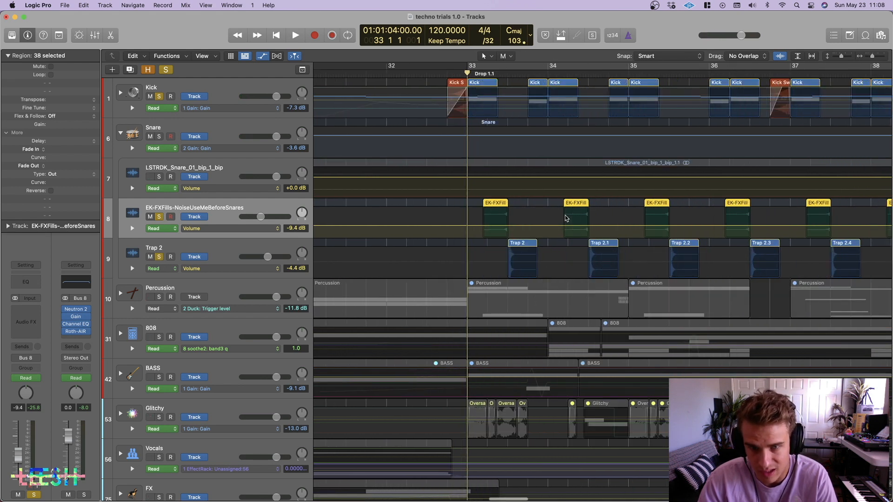
key("space")
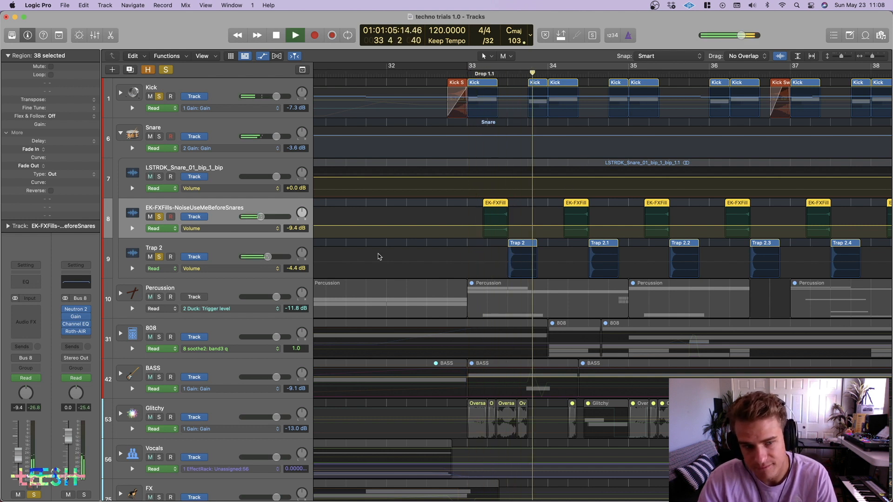
Select the Trap 2 track and inspect closely how its first region in Drop 1.1 follows the noise fill.
left_click(273, 249)
key("super+Right")
key("super+Right")
key("super+Right")
key("super+Right")
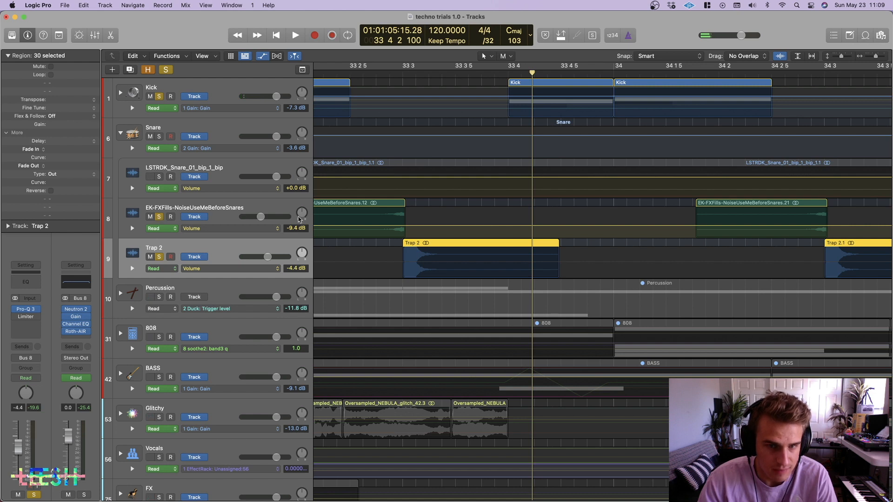
Replay the start of Drop 1.1 through the first Trap 2 hit and stop after it.
key("space")
key("super+Left")
key("super+Left")
key("super+Left")
key("super+Left")
scroll(548, 237, "right", 2)
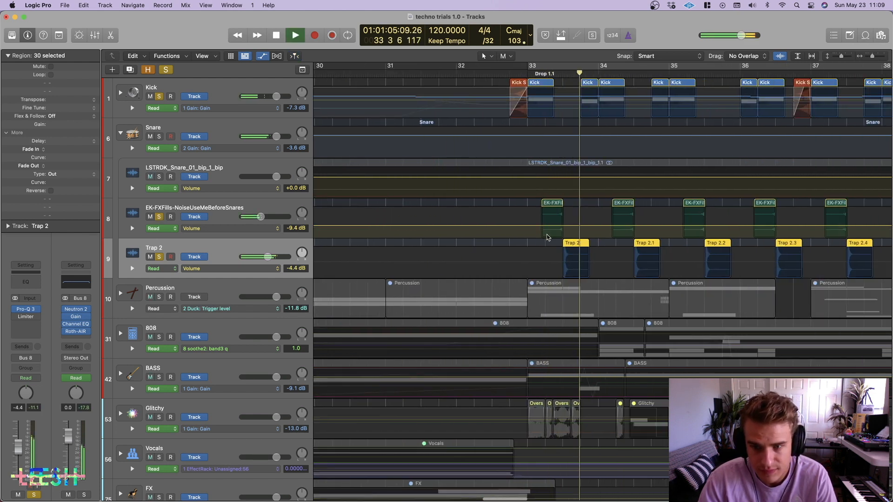
key("space")
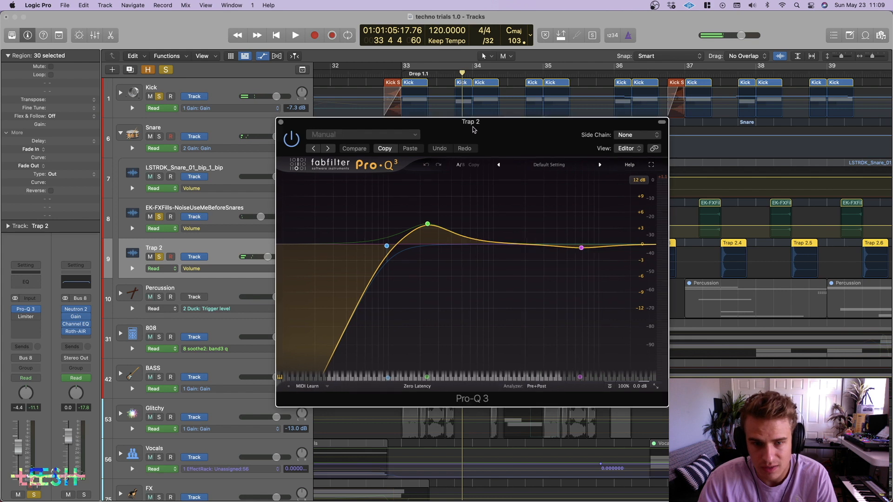
Open Pro-Q 3 on Trap 2, move its window clear of the drop's regions and play the first hit through it.
left_click_drag(517, 139, 311, 98)
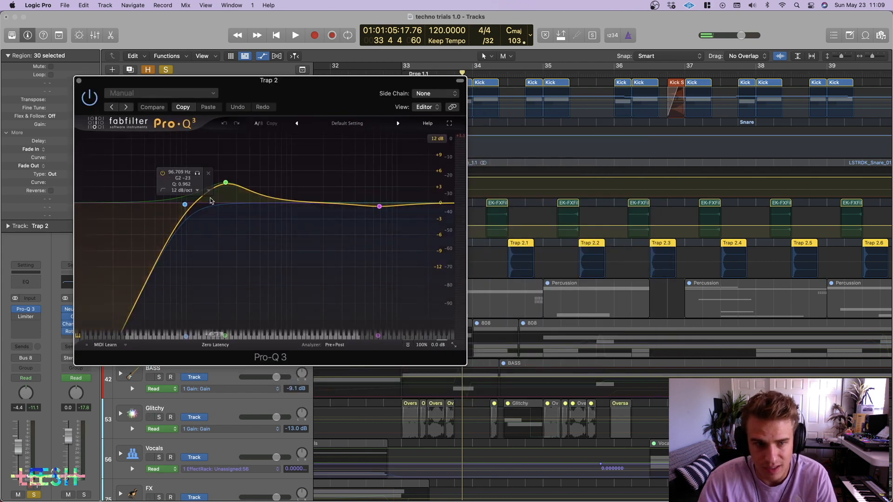
key("space")
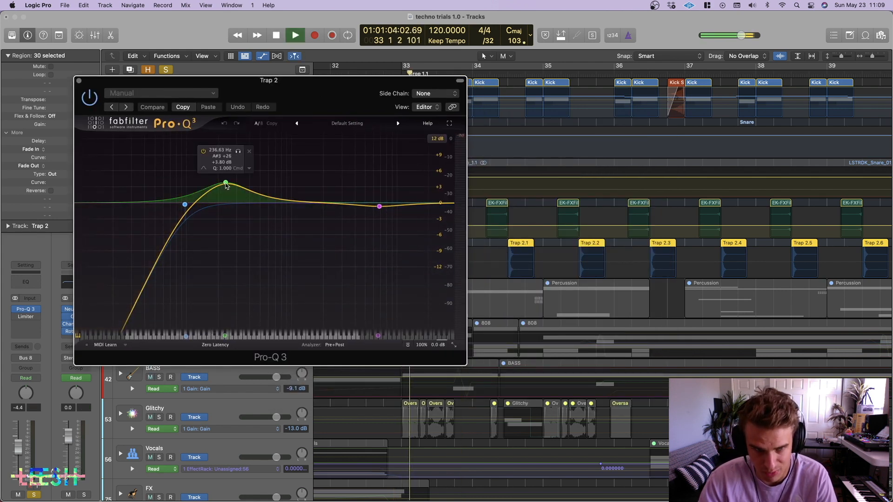
key("space")
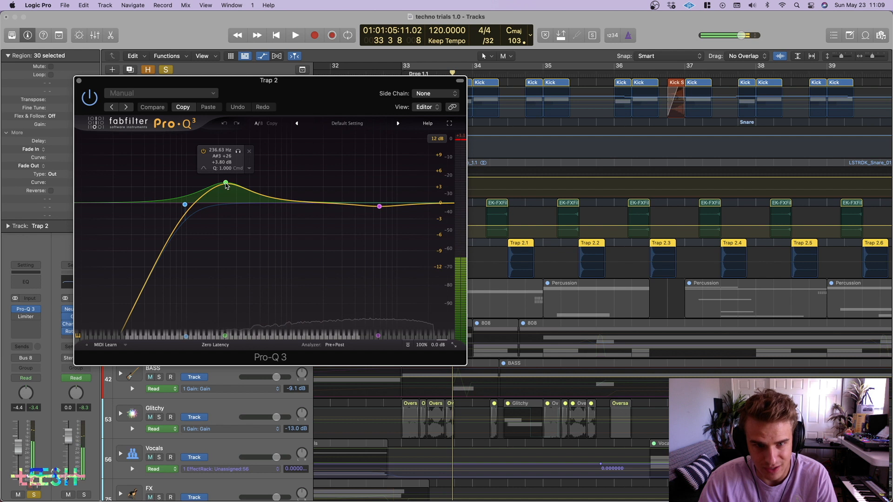
Audition the 236.63 Hz boost band of Trap 2's Pro-Q 3 in isolation during playback.
left_click(237, 152)
key("space")
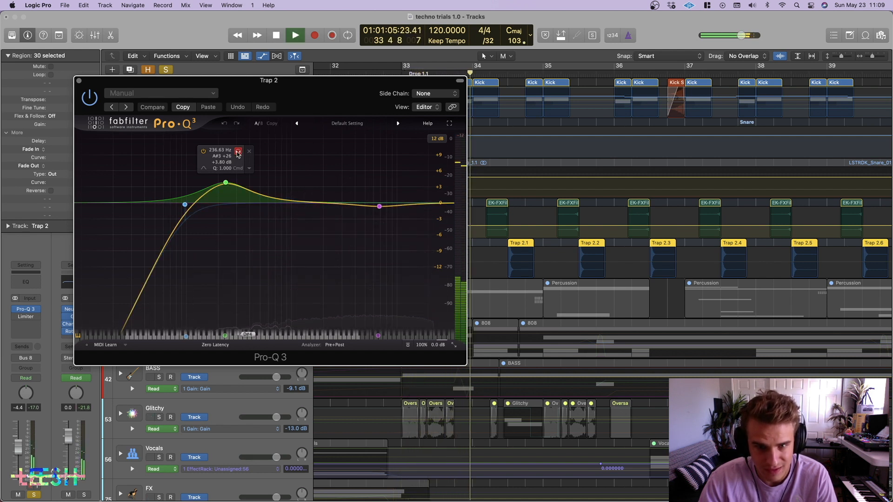
key("space")
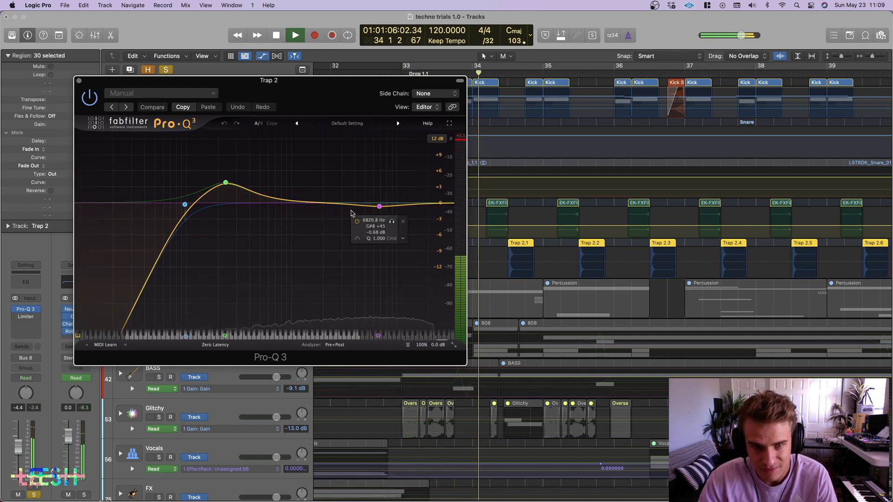
Play Drop 1.1 while viewing Trap 2's full spectrum in Pro-Q 3, and close the plug-in window.
key("space")
left_click_drag(247, 90, 422, 99)
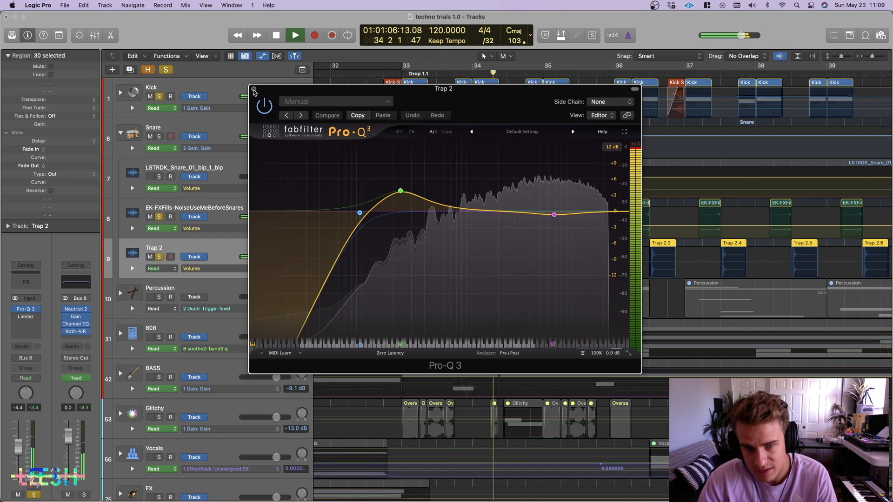
left_click(254, 90)
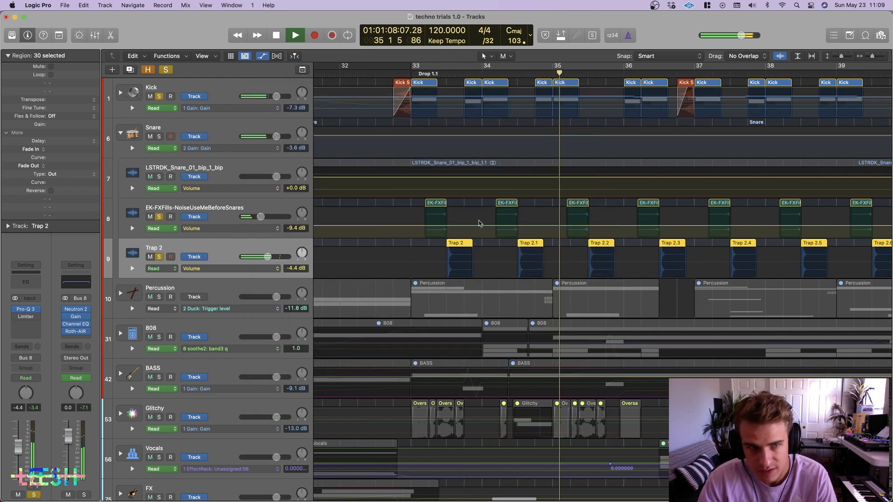
Play into Drop 1.1 from the kick sweep before bar 33 and expand the Kick stack to show its layers.
key("super+Left")
key("space")
left_click(399, 74)
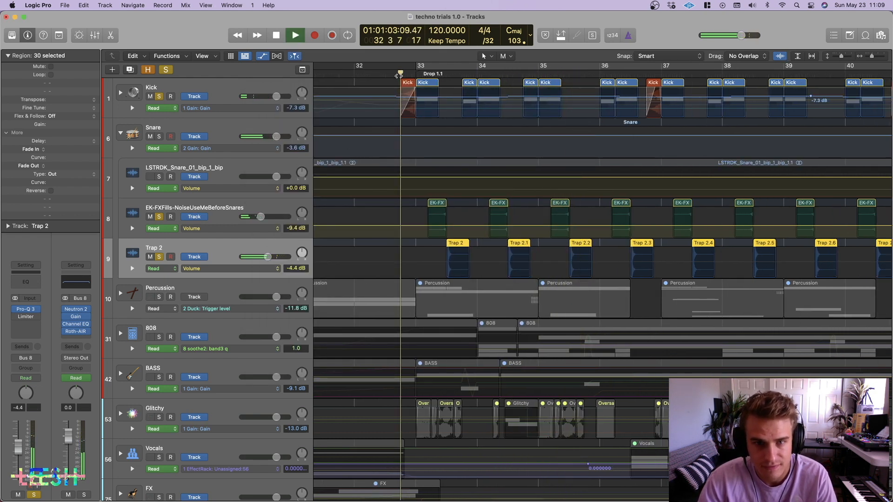
left_click(121, 93)
key("space")
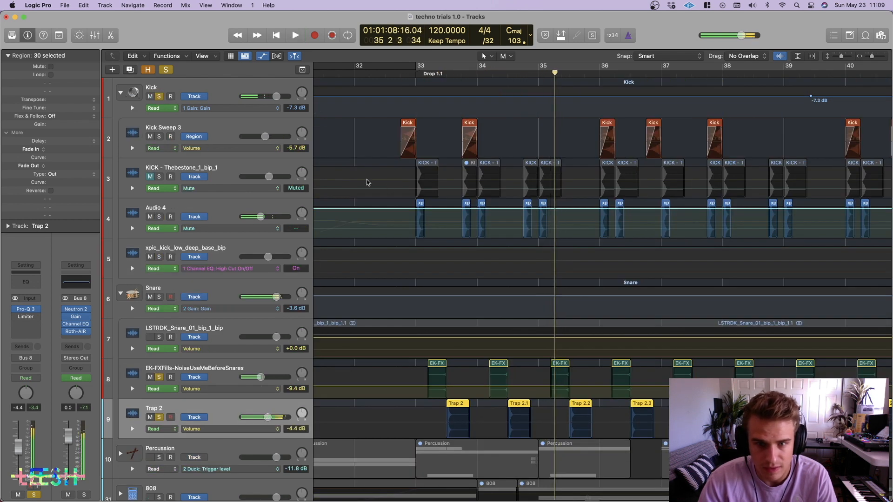
Unmute KICK - Thebestone_1_bip_1 and play the start of Drop 1.1 with the kick and snare layers together.
scroll(367, 183, "down", 5)
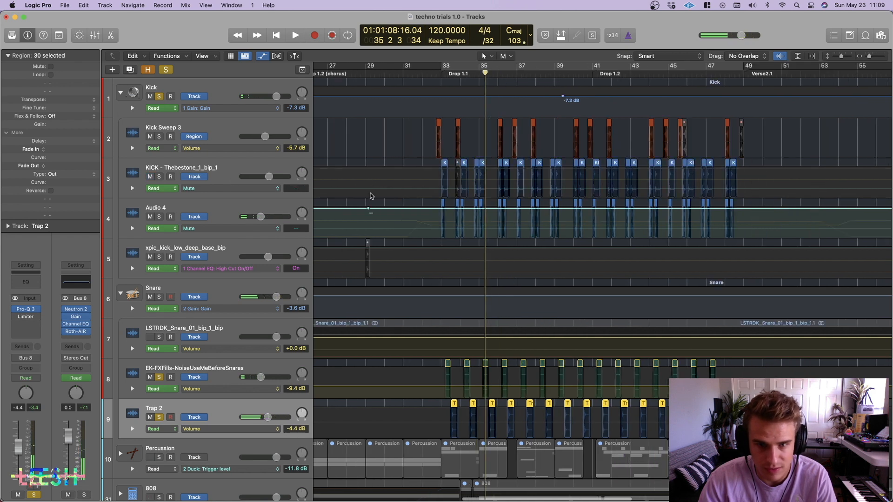
scroll(131, 240, "down", 4)
key("space")
scroll(478, 216, "up", 5)
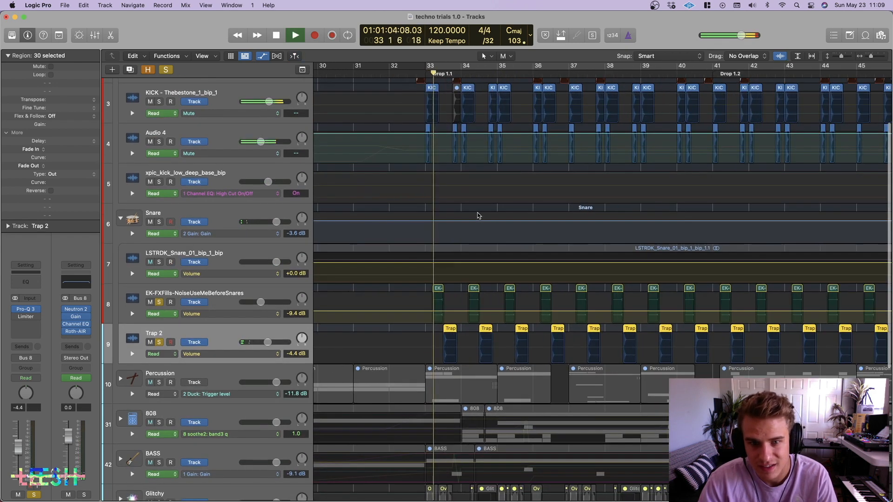
scroll(464, 178, "up", 3)
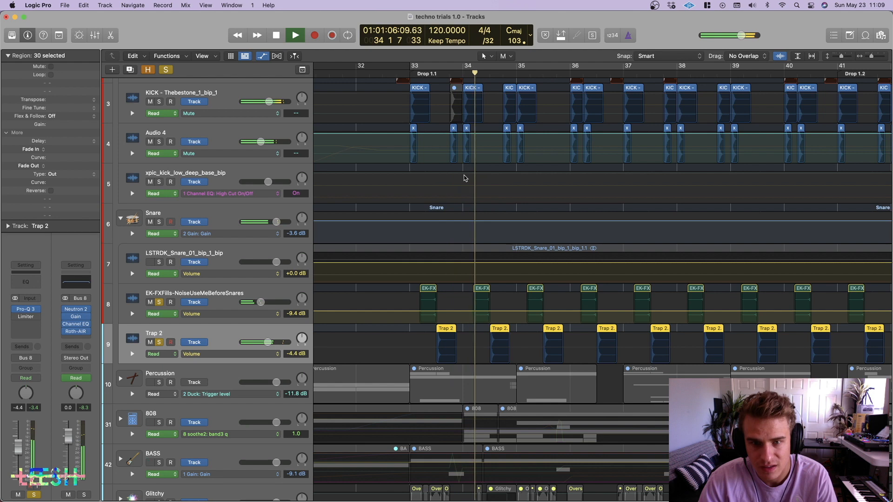
scroll(465, 178, "down", 2)
scroll(478, 176, "right", 5)
scroll(478, 176, "down", 3)
scroll(469, 172, "left", 3)
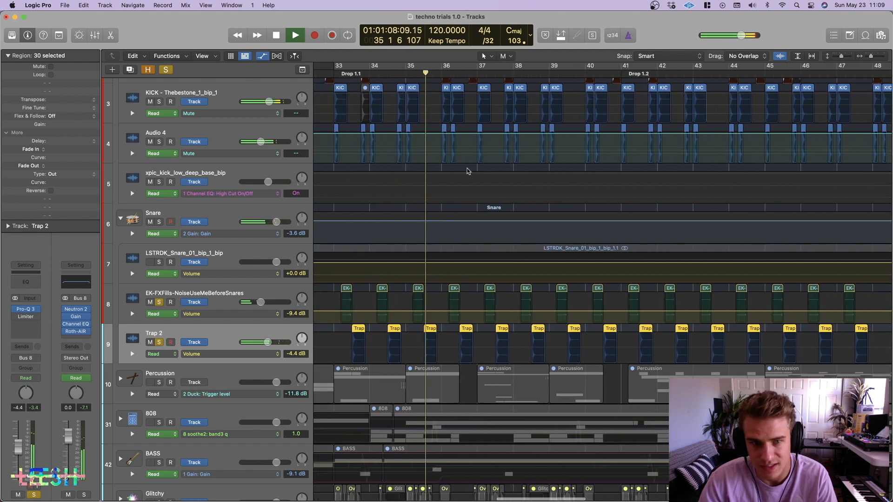
key("space")
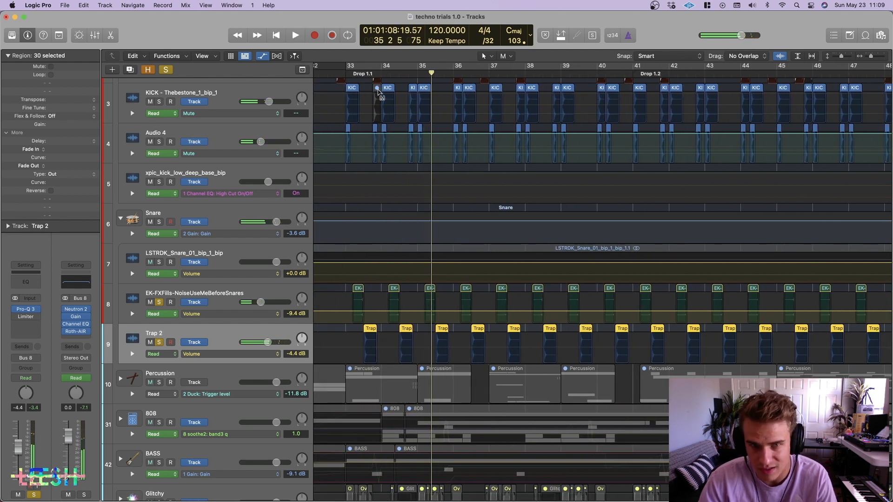
View the snare layers from Drop 1.1 across Verse 2 and Buildup 2 to Drop 2.1, and select the Snare stack.
scroll(506, 195, "down", 3)
scroll(458, 232, "down", 2)
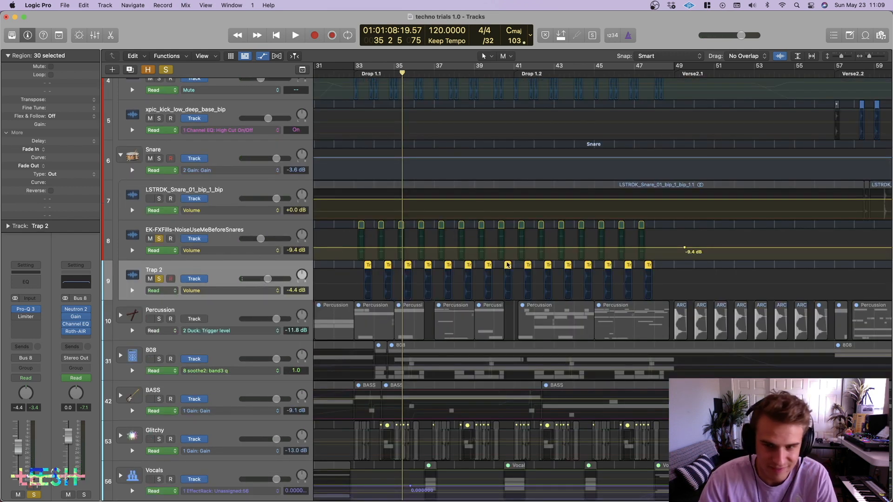
scroll(508, 262, "left", 1)
scroll(511, 261, "down", 3)
scroll(512, 264, "right", 5)
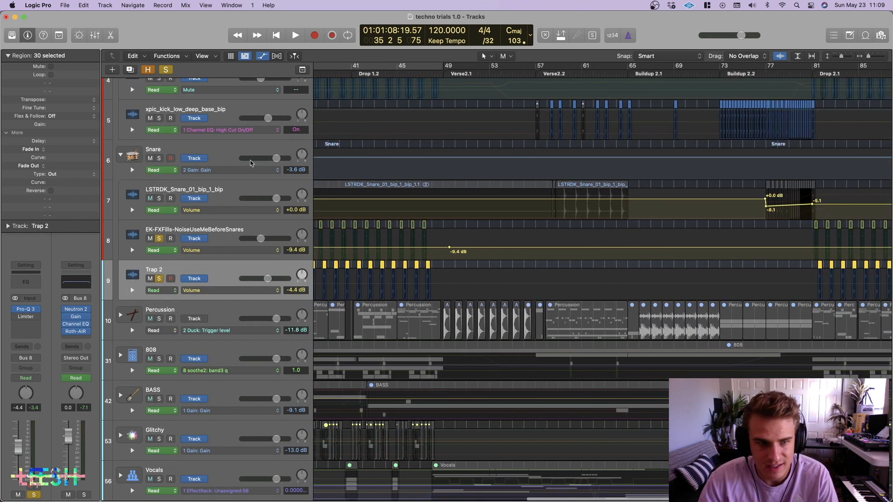
left_click(250, 169)
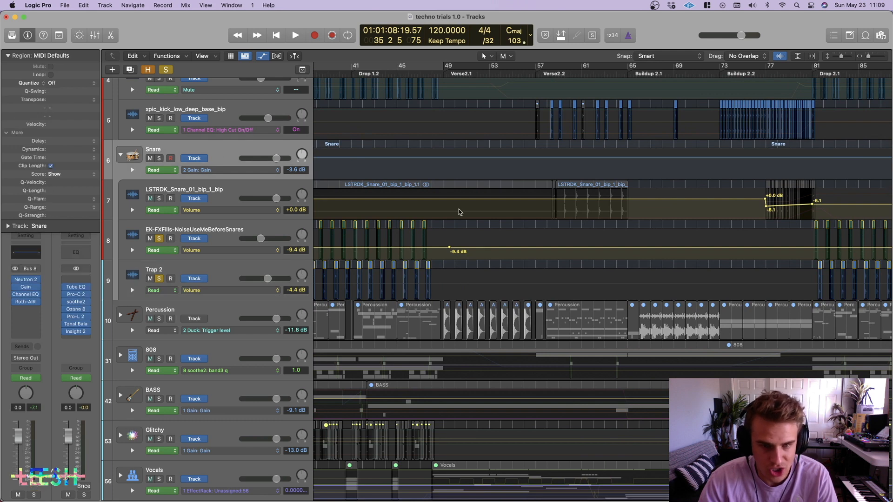
Turn on the cycle range across Drop 1.1 and Drop 1.2, clear all solos and solo the Snare stack.
scroll(459, 212, "left", 5)
left_click(411, 66)
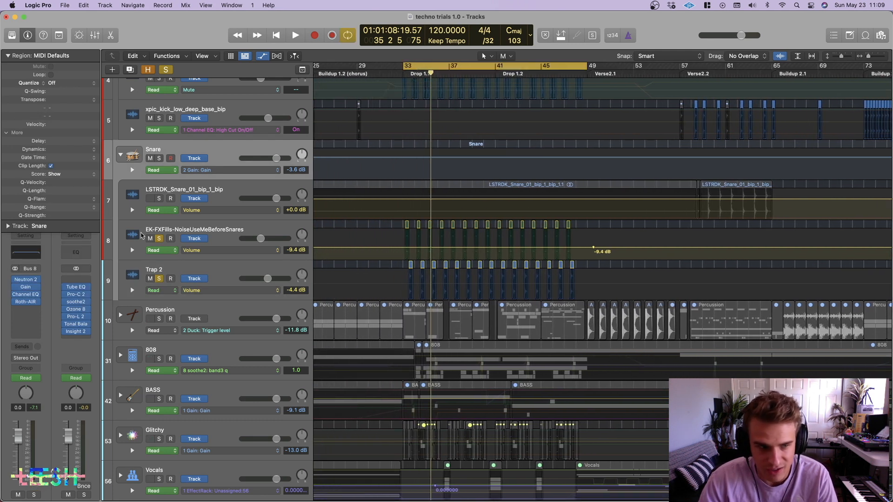
left_click(165, 70)
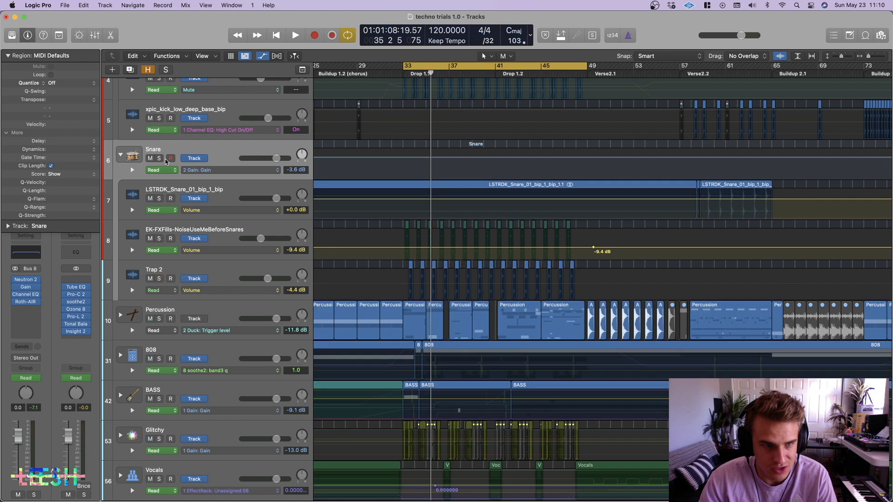
left_click(159, 159)
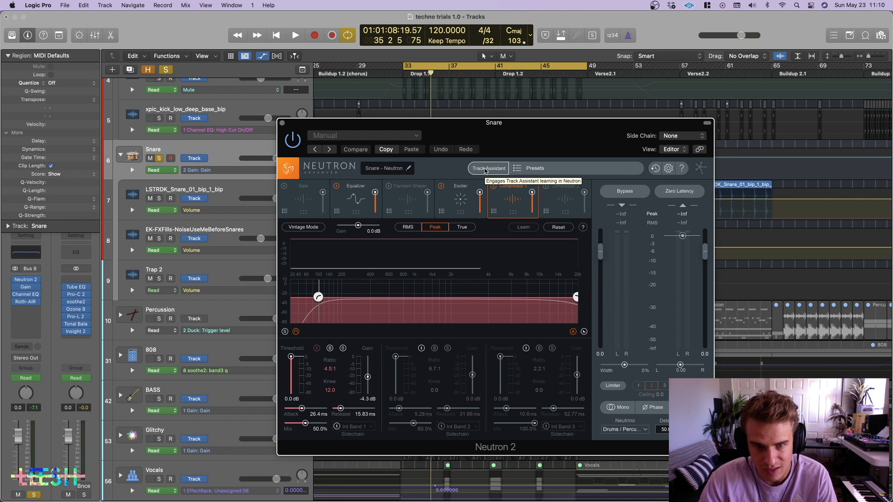
Open Neutron 2 on the Snare stack and inspect its Equalizer module while playing the start of Drop 1.1.
left_click(362, 202)
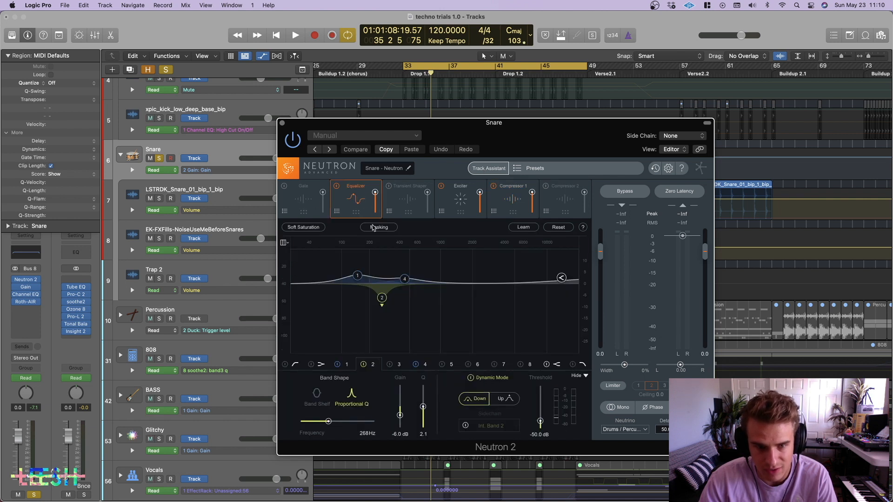
key("space")
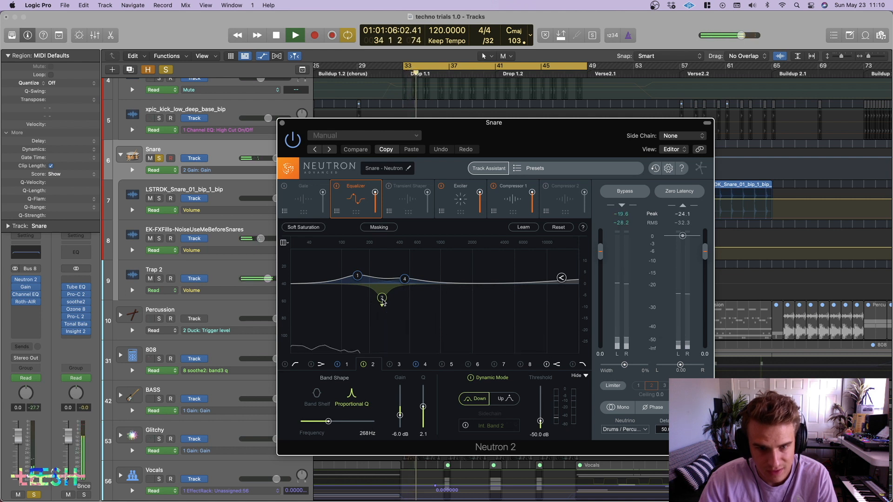
key("space")
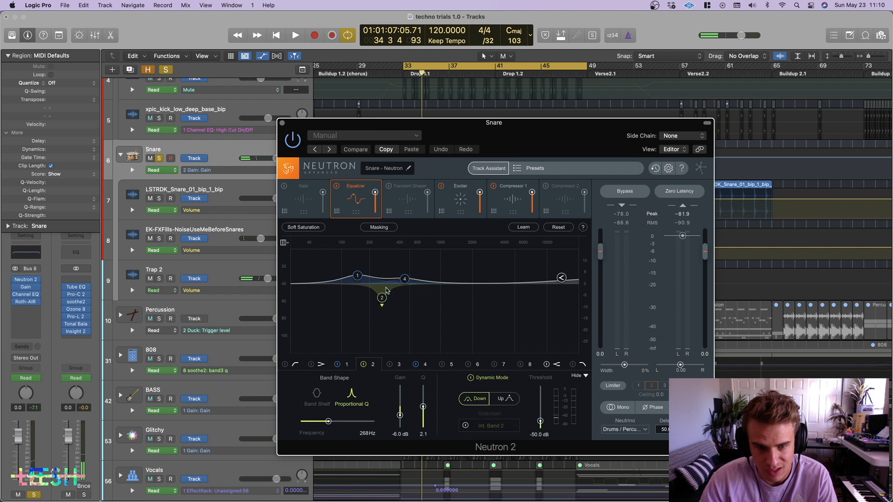
key("space")
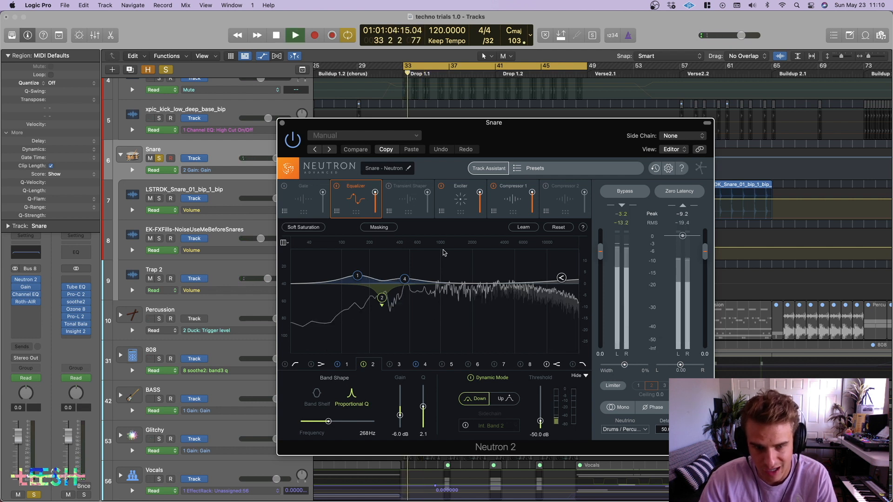
key("space")
Show Neutron 2's Exciter module and audition its second band in isolation during playback.
left_click(460, 197)
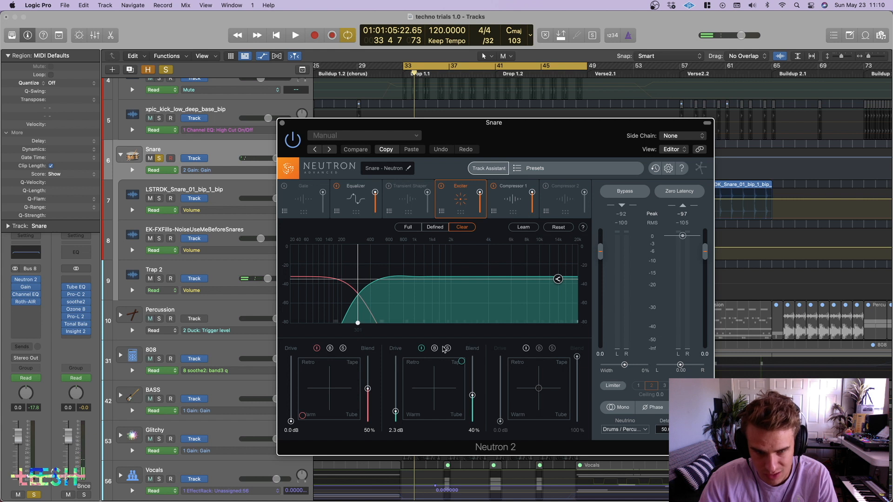
left_click(447, 349)
key("space")
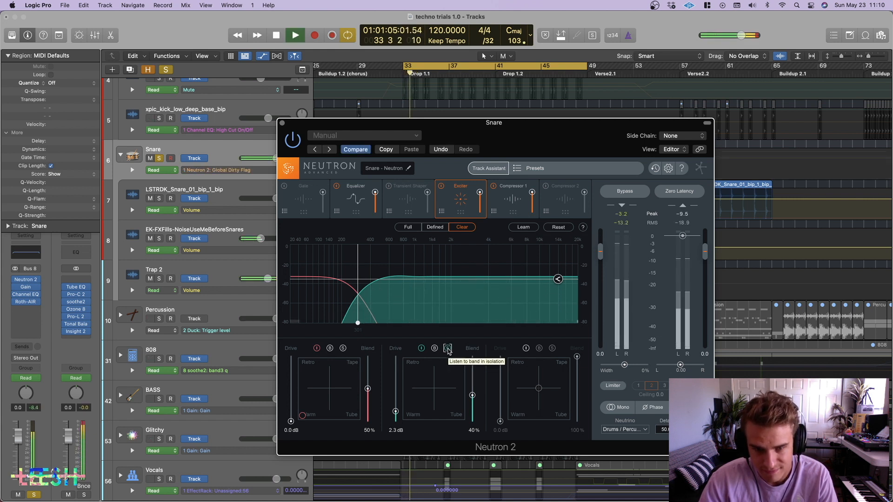
key("space")
Show Neutron 2's Compressor 1 module, play the soloed Snare stack through it and close the plug-in window.
left_click(510, 196)
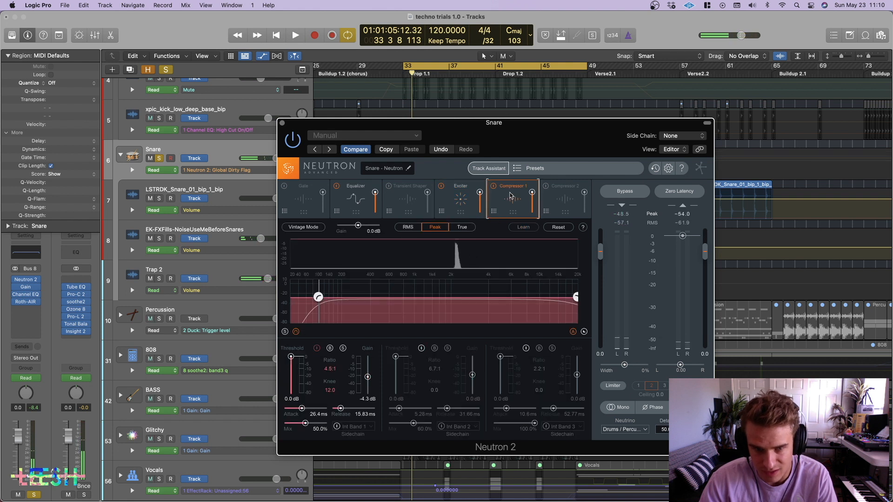
key("space")
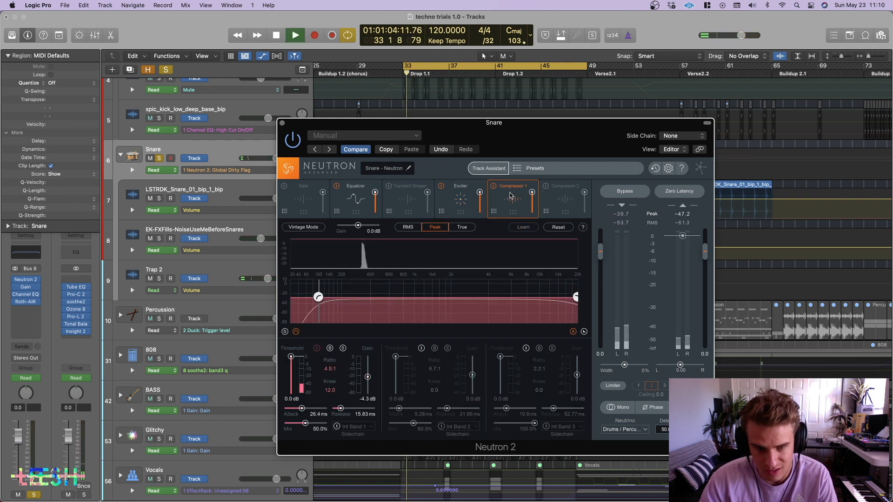
key("space")
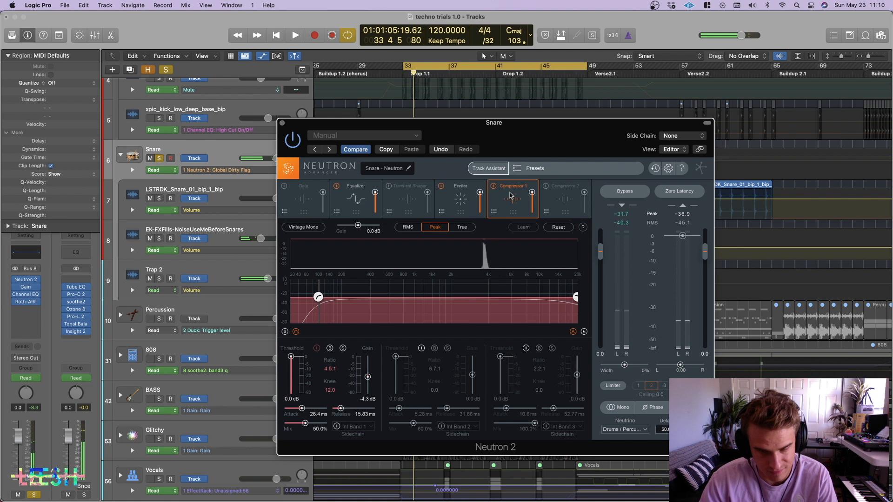
key("space")
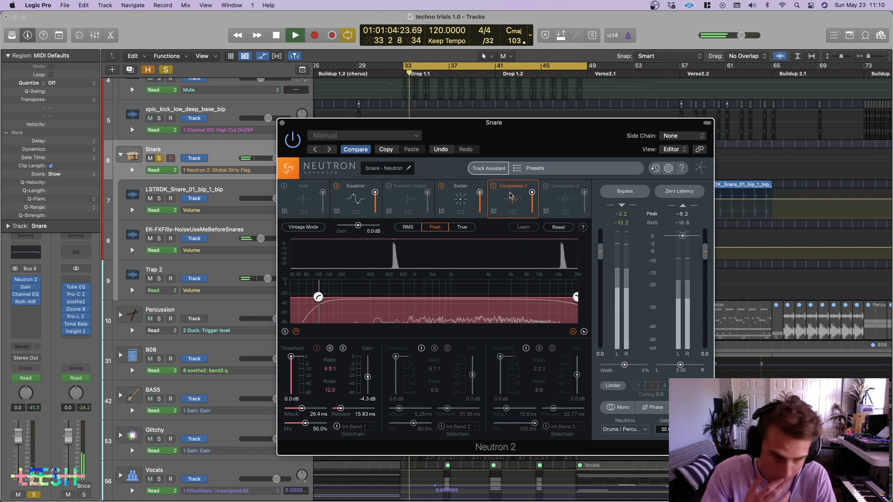
key("space")
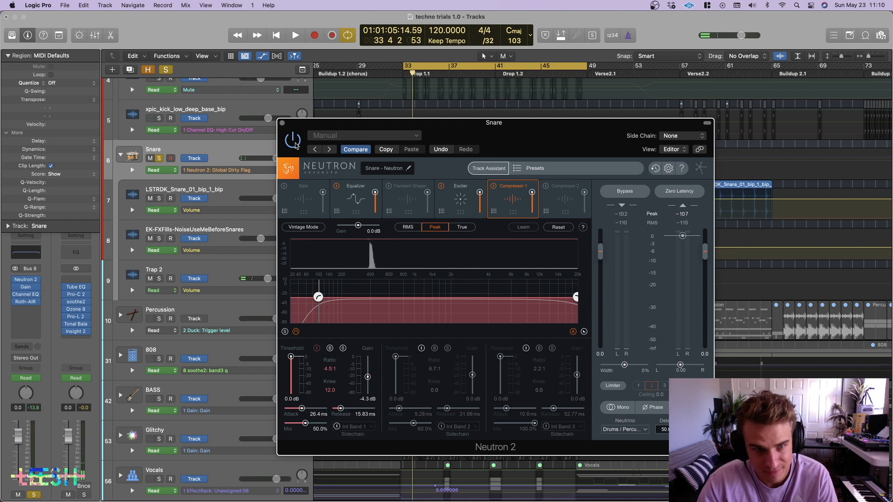
left_click(282, 125)
Open Roth-AIR on the Snare stack and compare the snares with the effect bypassed and active during playback.
mouse_move(29, 291)
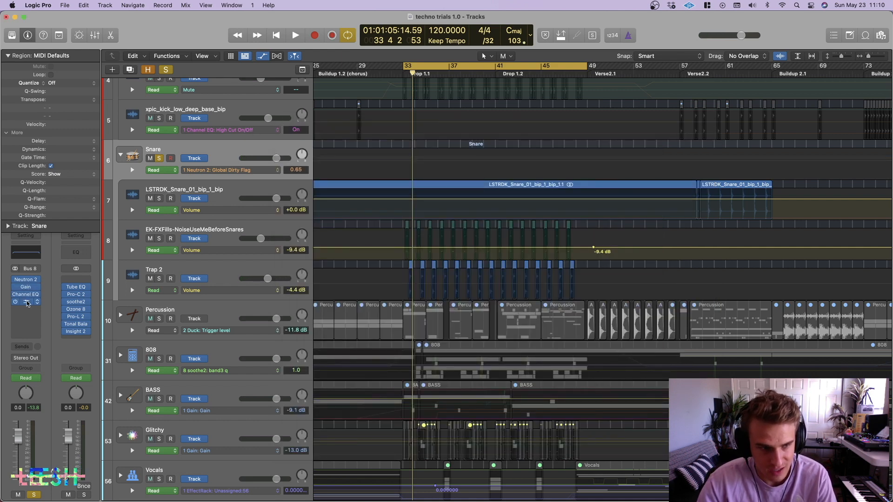
left_click(26, 302)
left_click_drag(436, 139, 728, 136)
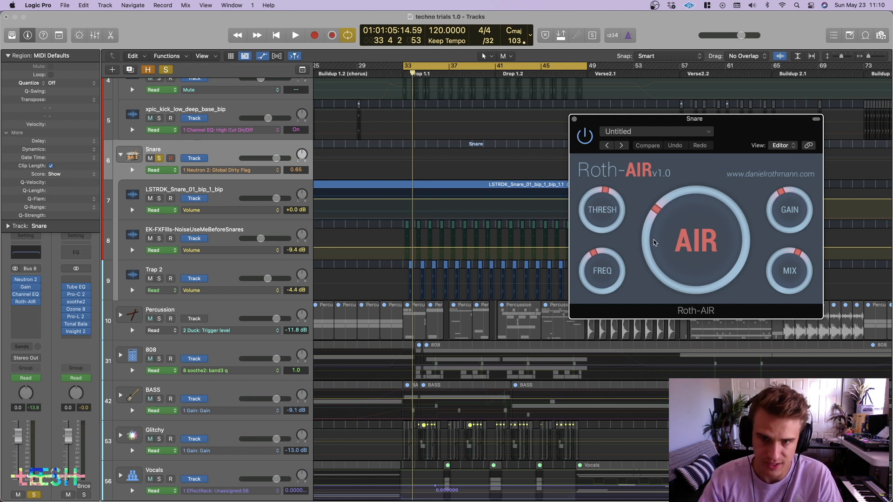
left_click(585, 137)
key("space")
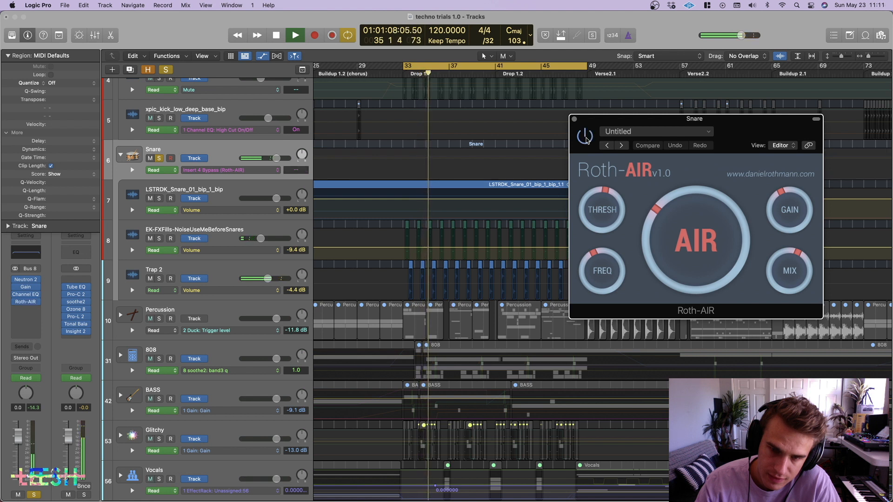
key("space")
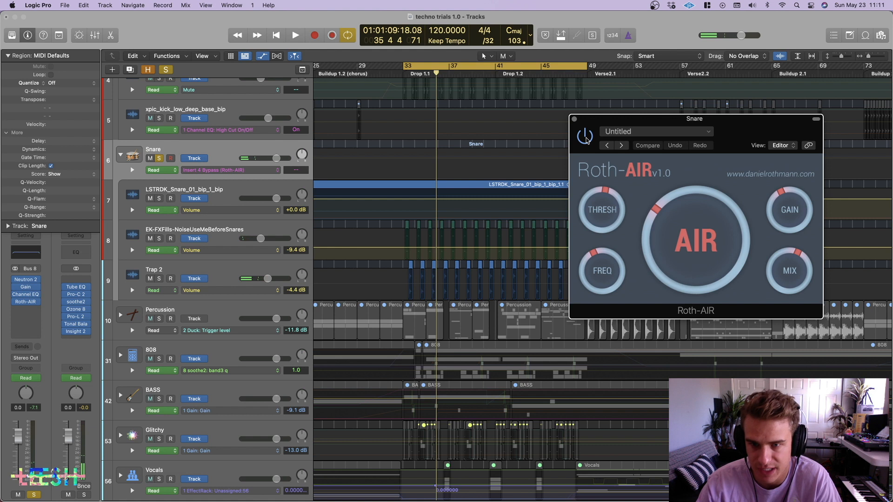
left_click(585, 137)
key("space")
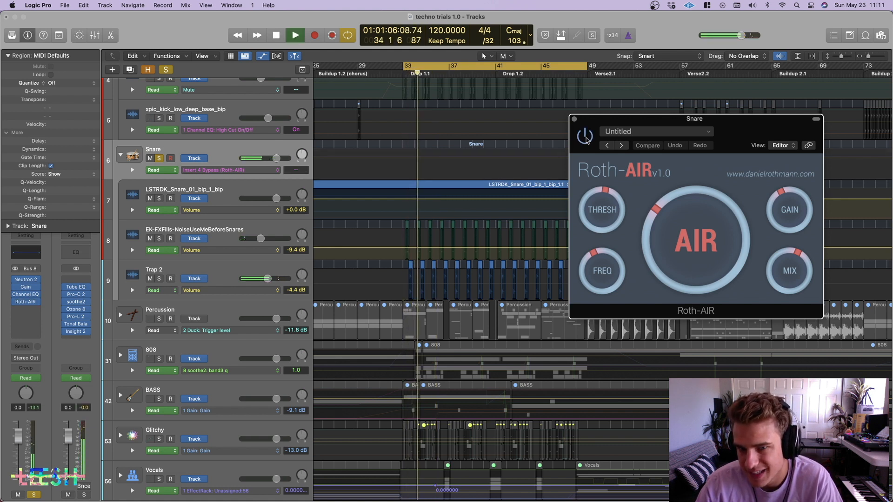
left_click(585, 136)
key("space")
left_click(573, 119)
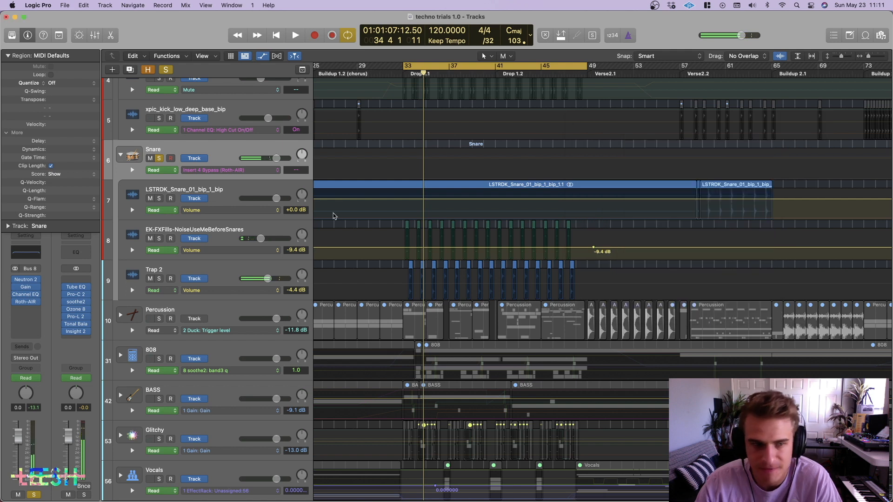
Unsolo the Snare stack and turn off the cycle range.
left_click(159, 159)
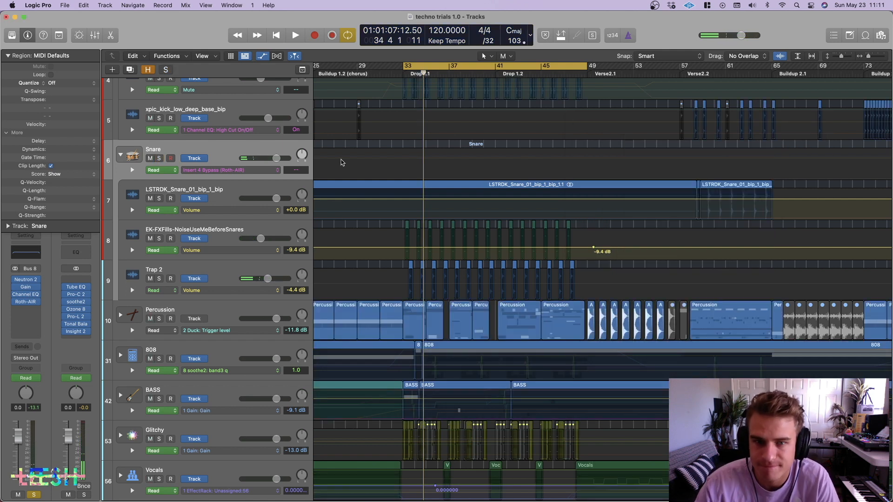
key("c")
scroll(425, 171, "down", 3)
scroll(425, 171, "up", 3)
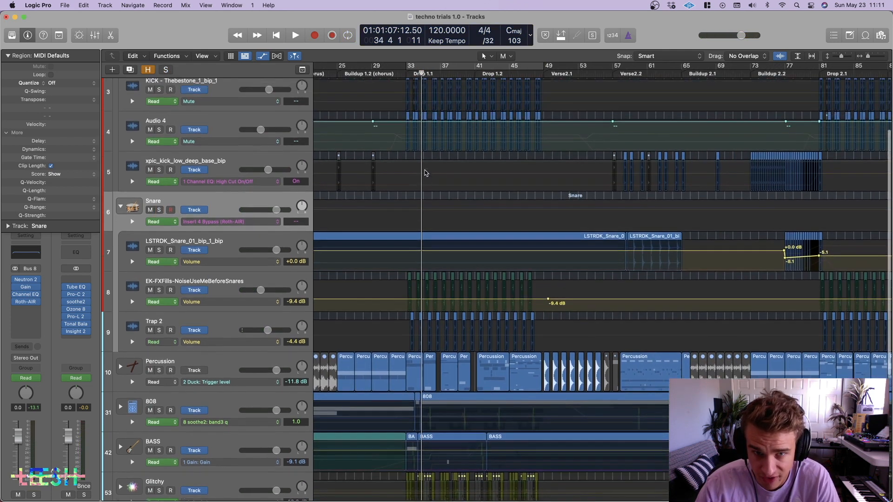
Hide the track automation and collapse the Kick and Snare stacks.
key("a")
scroll(422, 170, "right", 2)
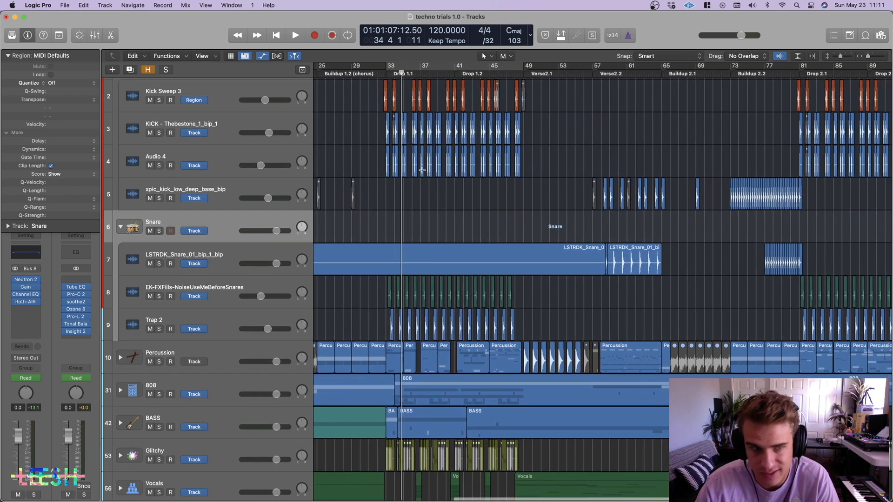
scroll(103, 126, "up", 2)
left_click(121, 95)
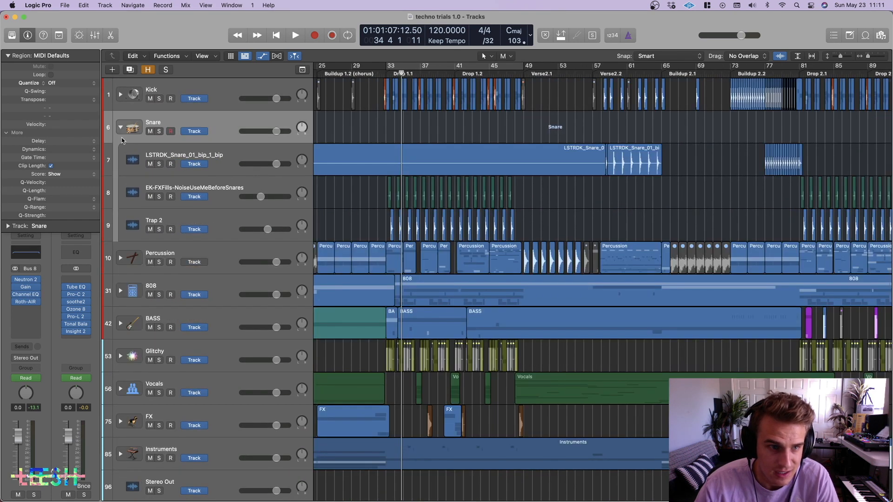
left_click(121, 128)
Audition the Kick and Snare stacks soloed together over the cycled Drop 1.1 and Drop 1.2, and clear both solos.
left_click(159, 98)
left_click(160, 132)
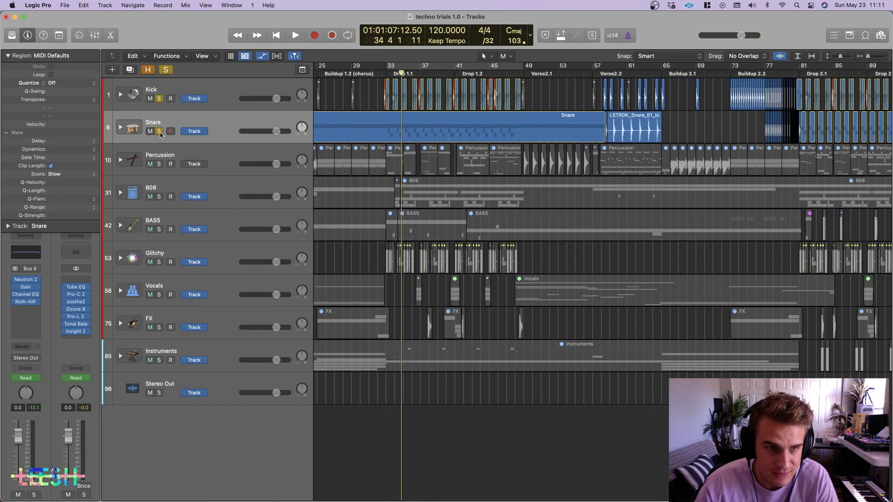
left_click(396, 68)
key("space")
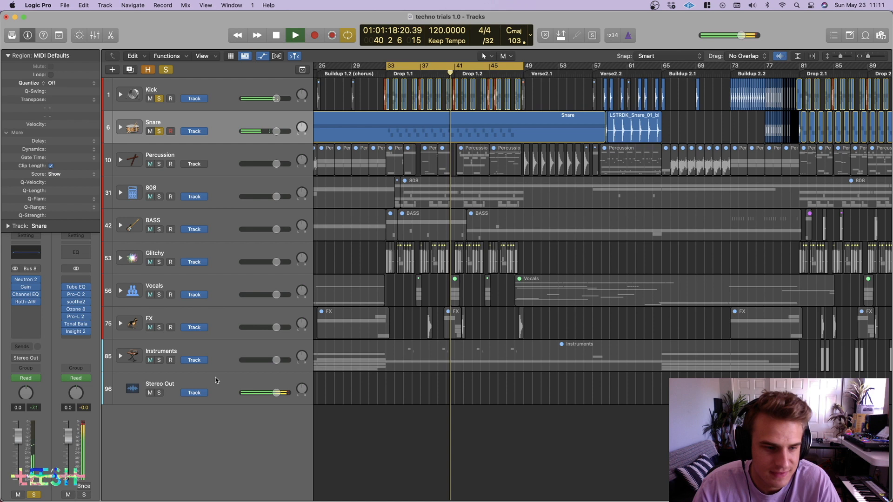
left_click(159, 99)
left_click(159, 131)
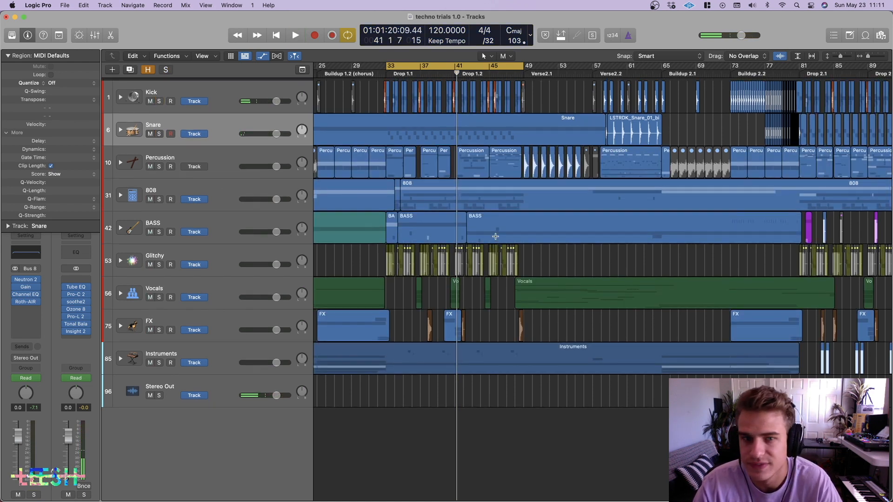
Turn off the cycle range, expand the Percussion stack and view its layers across the whole arrangement.
key("c")
key("z")
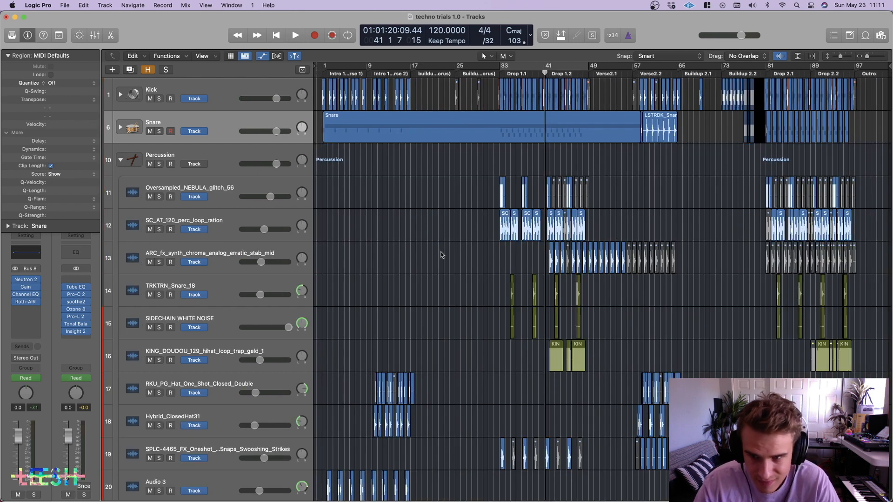
scroll(442, 253, "down", 15)
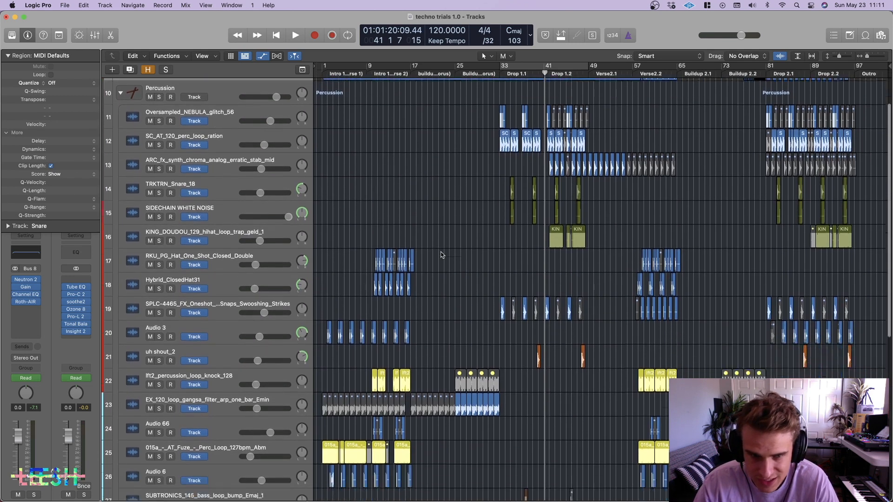
scroll(441, 255, "up", 5)
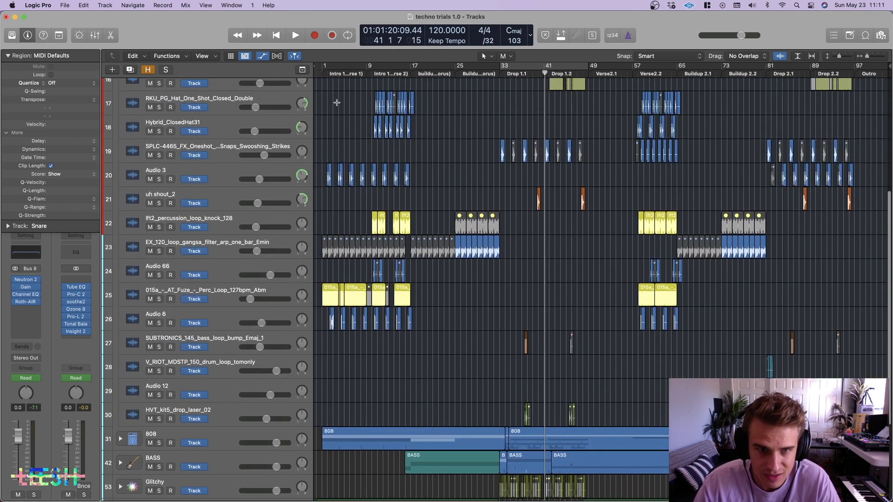
Set the cycle range over Intro 1.1 and Intro 1.2, and solo the Kick, Snare and Percussion stacks.
left_click_drag(325, 69, 410, 66)
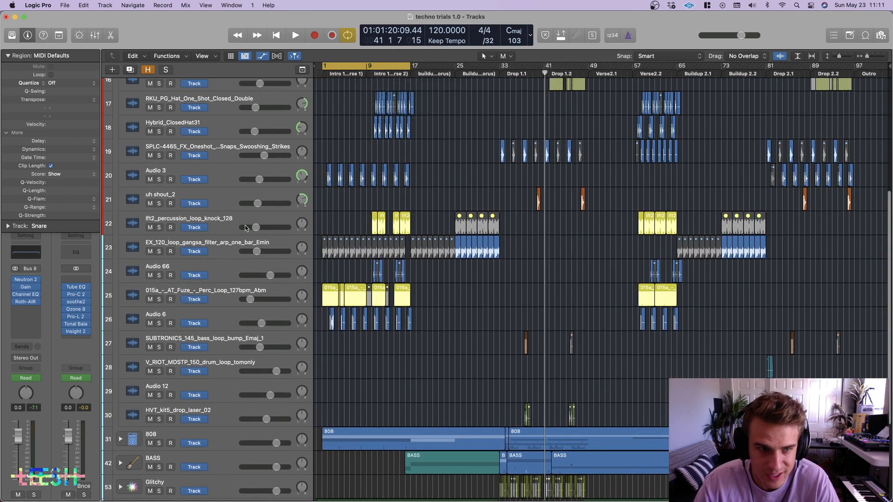
scroll(168, 213, "up", 10)
left_click_drag(159, 95, 160, 143)
Play the start of Intro 1.1 and examine the percussion layers that sound in it.
key("space")
key("super+Right")
key("super+Right")
key("super+Right")
key("super+Right")
key("super+Right")
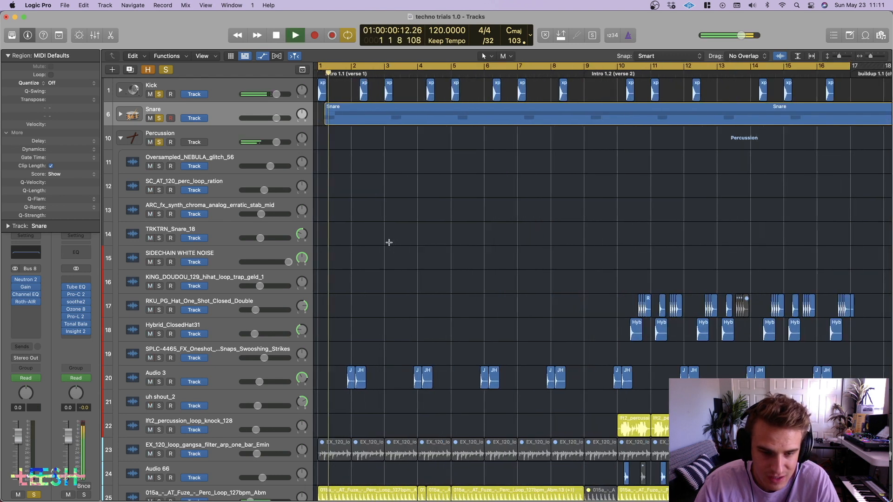
scroll(389, 244, "down", 3)
scroll(389, 245, "down", 3)
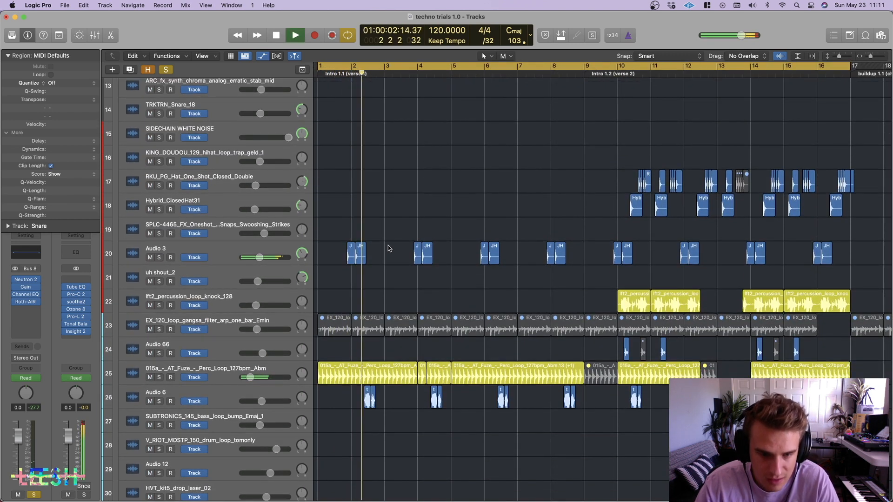
key("space")
Clear the stack solos, solo only the 015a_-_AT_Fuze_-_Perc_Loop_127bpm_Abm track and play it from the start of Intro 1.1.
left_click(169, 377)
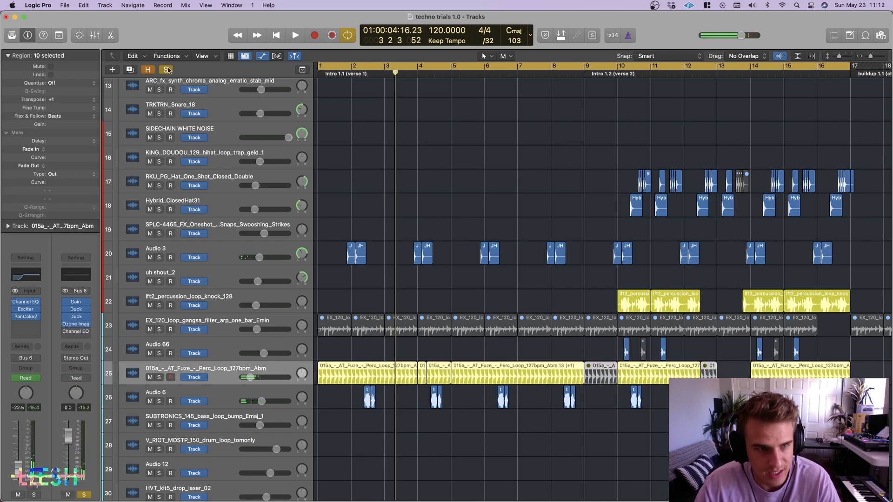
left_click(159, 377)
key("Return")
key("space")
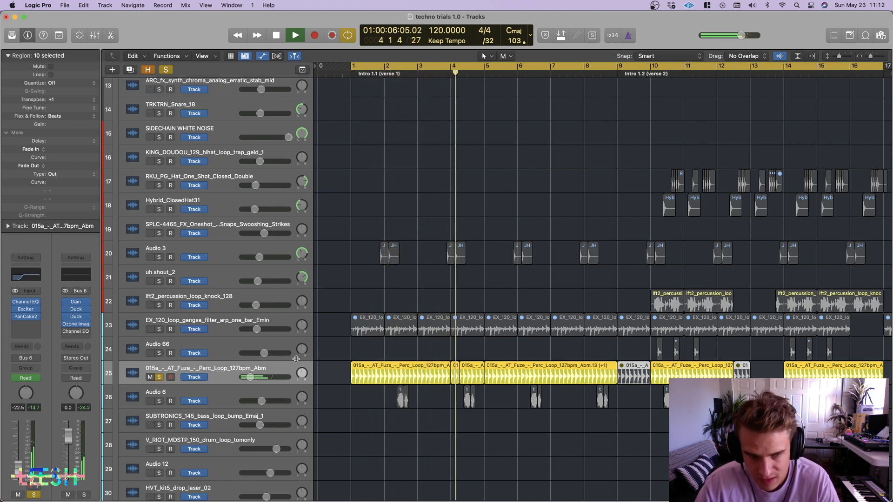
key("space")
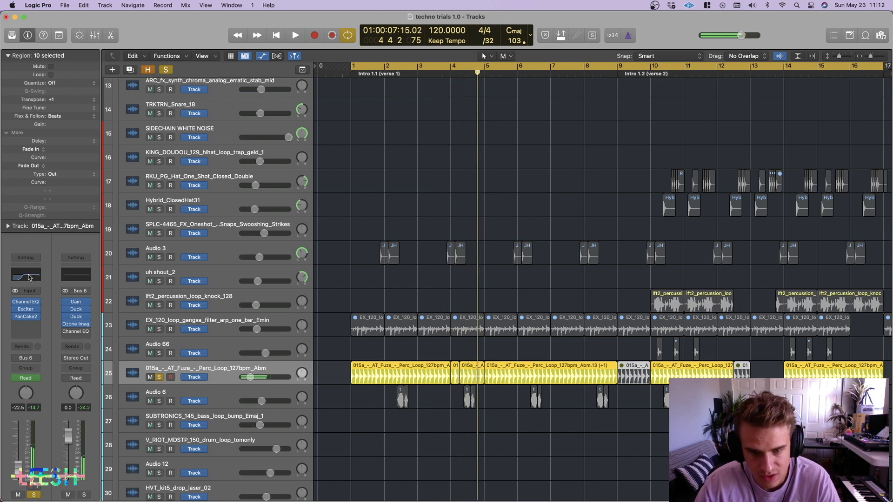
Show the track automation and examine the AT_Fuze perc loop's regions over the opening bars while playing it soloed.
key("super+Right")
key("super+Right")
key("super+Right")
key("super+Right")
key("super+Right")
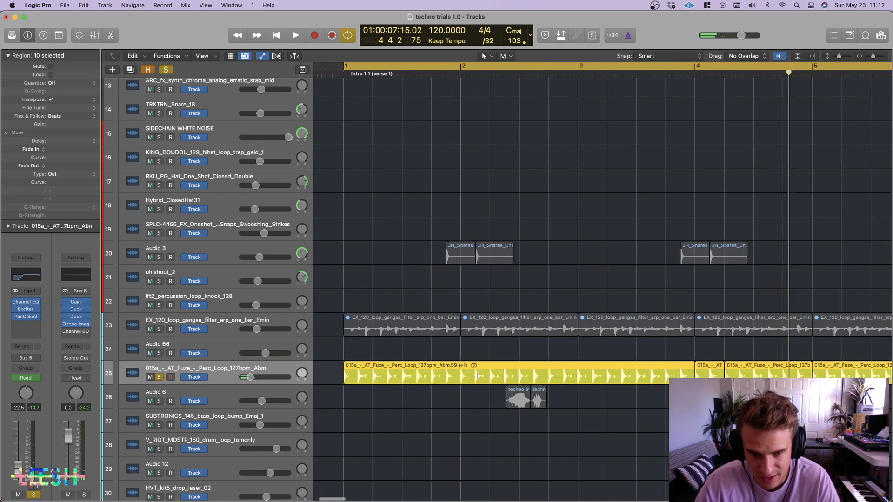
key("super+Down")
key("super+Down")
key("super+Down")
key("a")
scroll(476, 379, "up", 1)
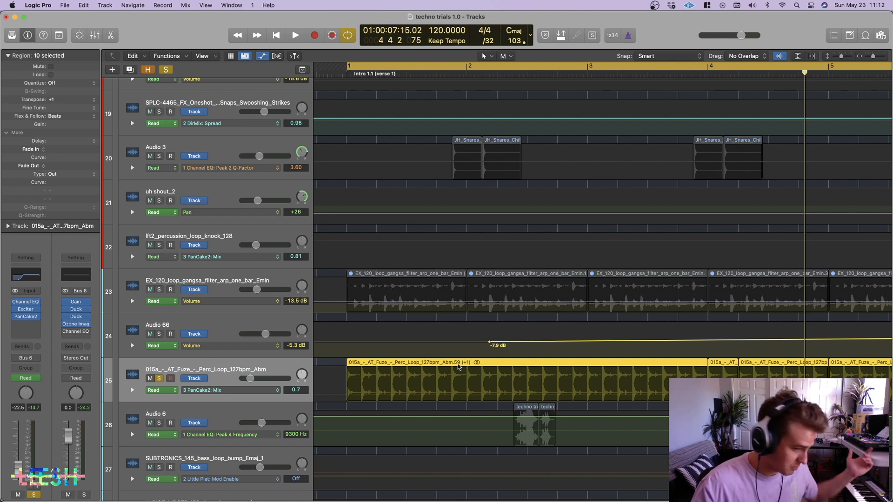
key("space")
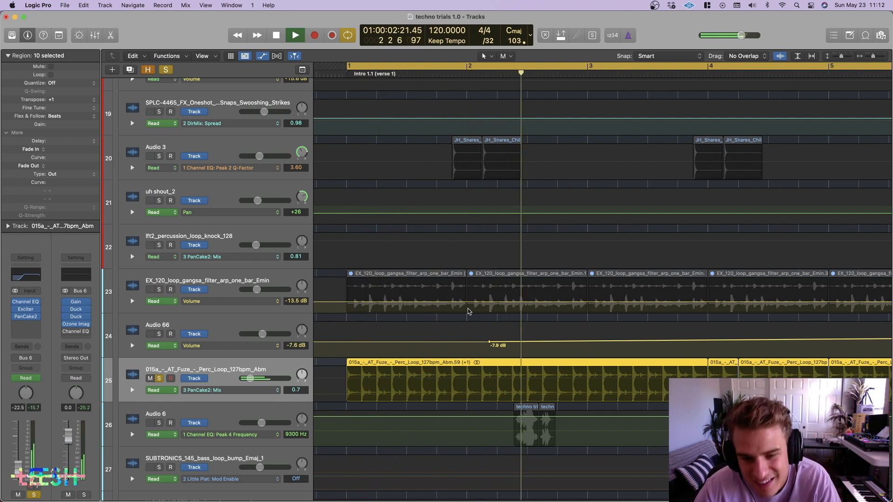
key("space")
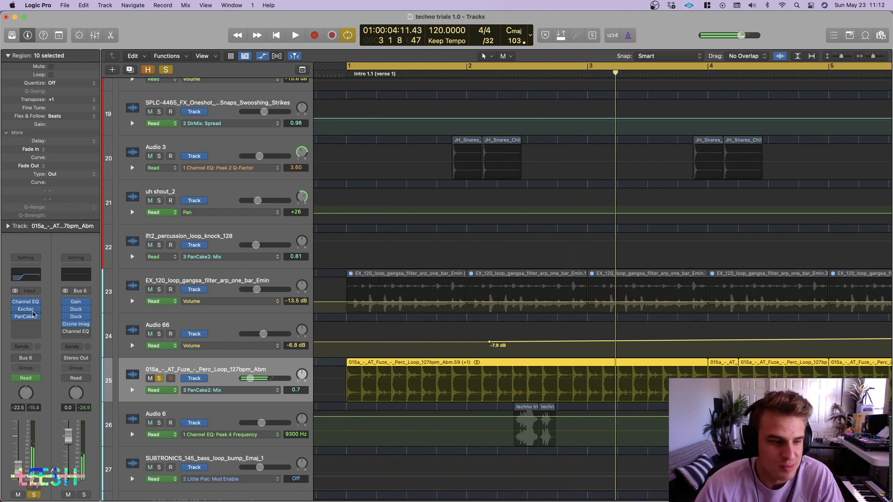
Open the Exciter on the AT_Fuze perc loop and compare the sound with it bypassed and active during playback.
left_click(28, 311)
key("space")
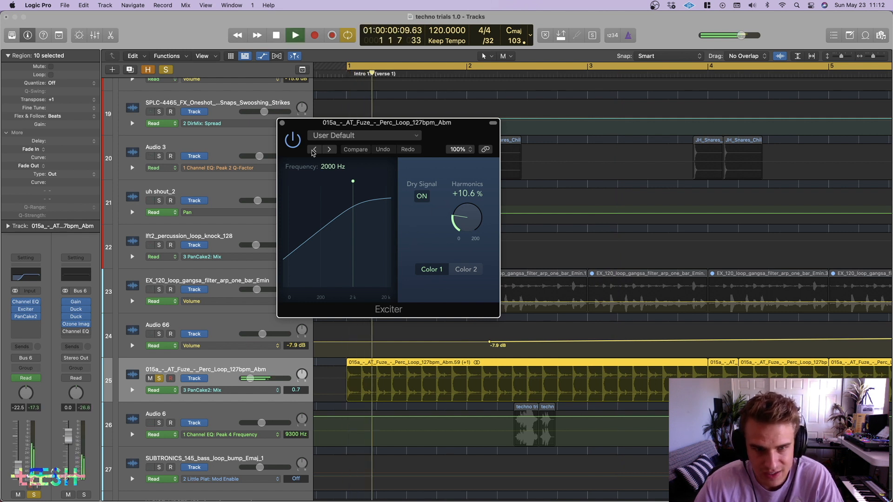
left_click(292, 141)
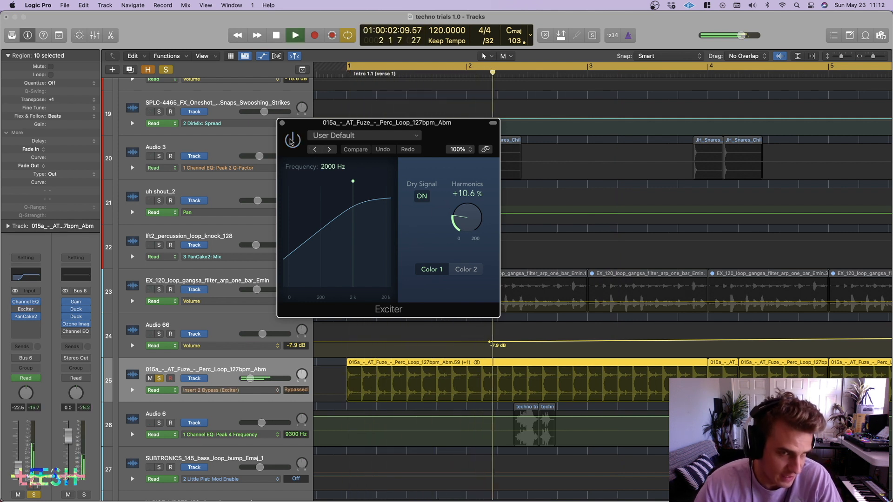
left_click(292, 141)
left_click(282, 122)
key("space")
Open PanCake2 on the AT_Fuze perc loop and inspect its panning curve during playback.
left_click(37, 317)
key("space")
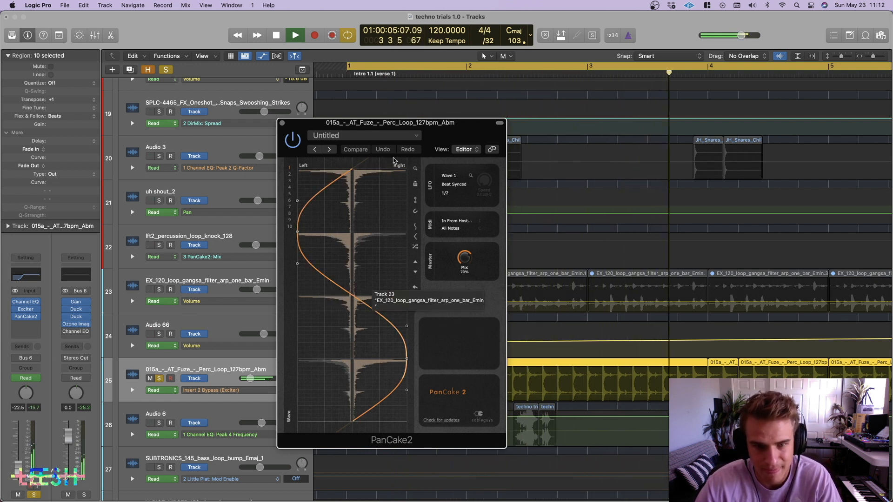
key("space")
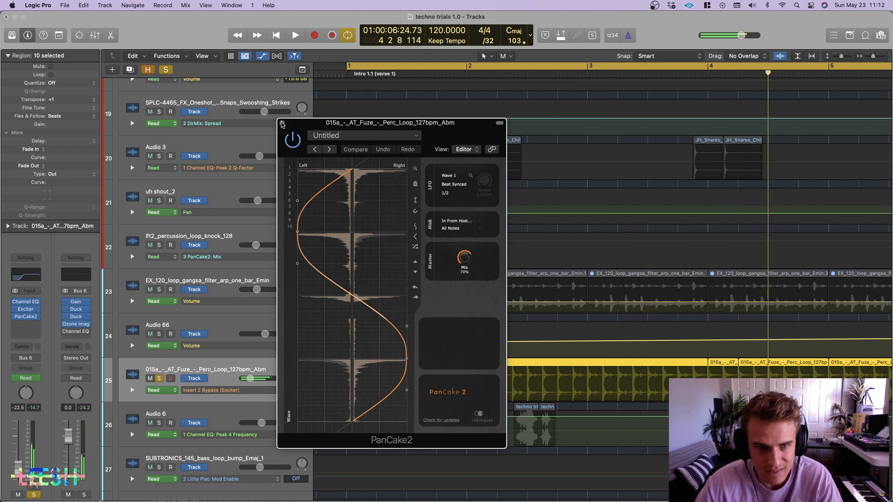
Close PanCake2, clear the AT_Fuze perc loop's solo and hide the track automation.
left_click(282, 122)
left_click(159, 379)
key("super+Left")
key("super+Left")
scroll(242, 247, "up", 5)
key("a")
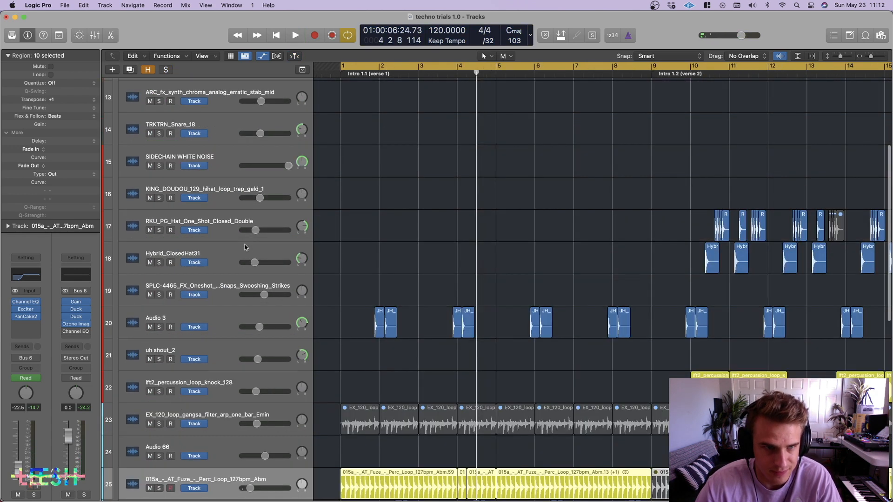
Restore the Kick, Snare and Percussion stack solos, select Audio 3 and play the layers together from the start of Intro 1.1.
key("s")
key("Return")
key("space")
scroll(423, 334, "down", 10)
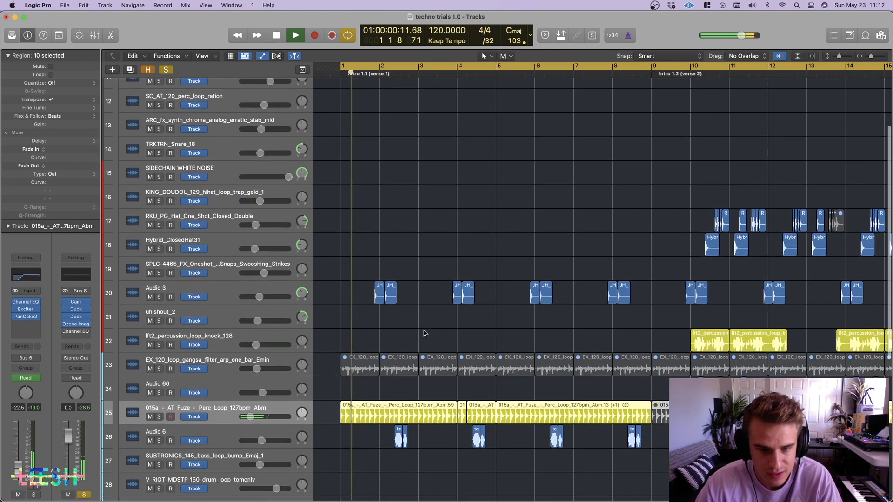
scroll(424, 333, "up", 3)
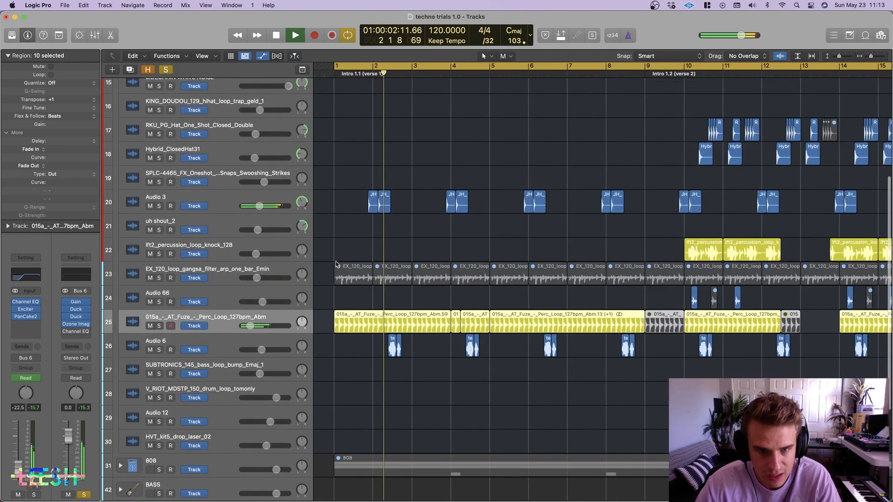
left_click(272, 203)
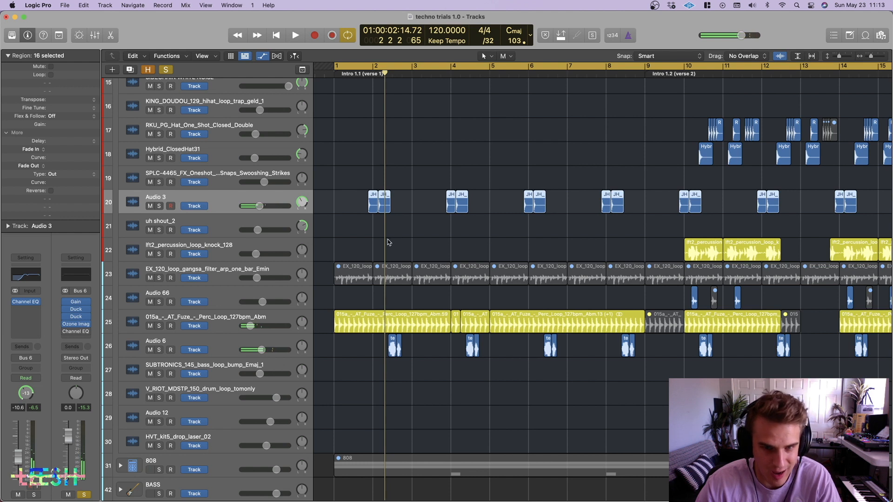
key("Return")
key("space")
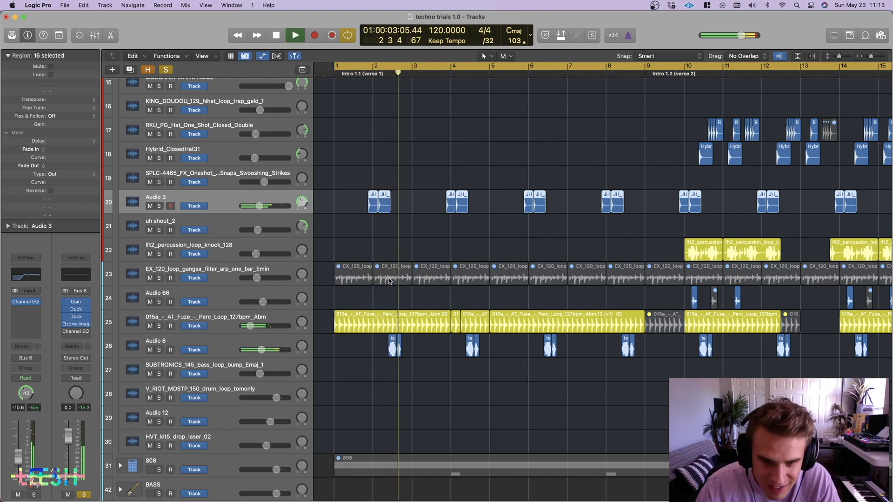
Stop playback, select Audio 6 and examine its first pair of regions in bar 2 with the track automation shown.
key("space")
left_click(229, 348)
left_click(384, 350, "ctrl+alt")
scroll(384, 350, "up", 10)
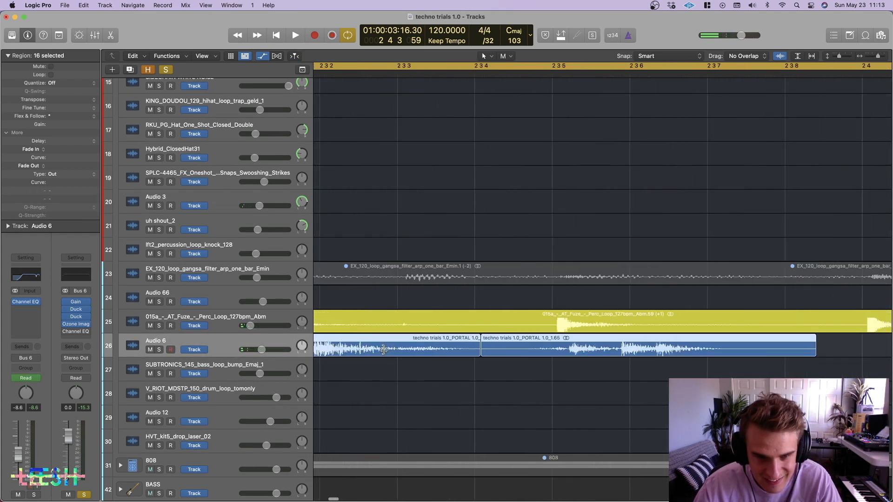
scroll(410, 365, "down", 5)
key("a")
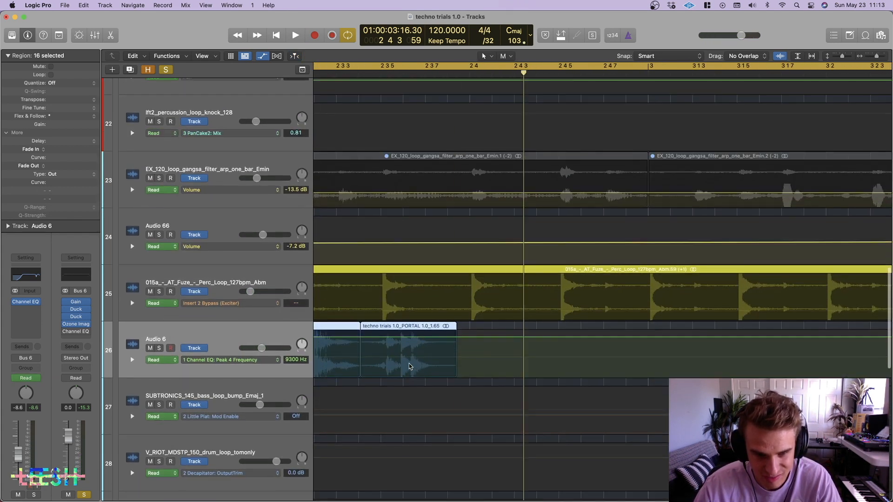
scroll(410, 367, "down", 4)
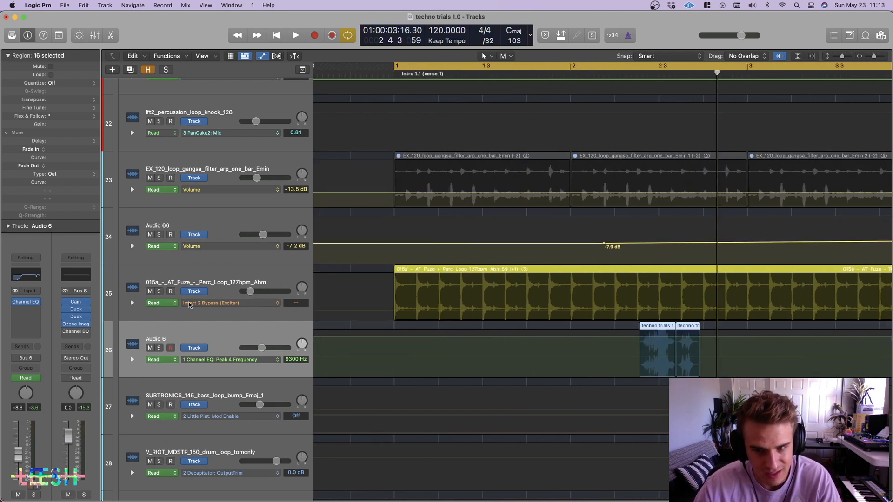
Solo only Audio 6 and examine the techno trials 1.0_PORTAL 1.0 region waveforms in bar 2.
left_click(159, 348)
scroll(668, 331, "up", 3)
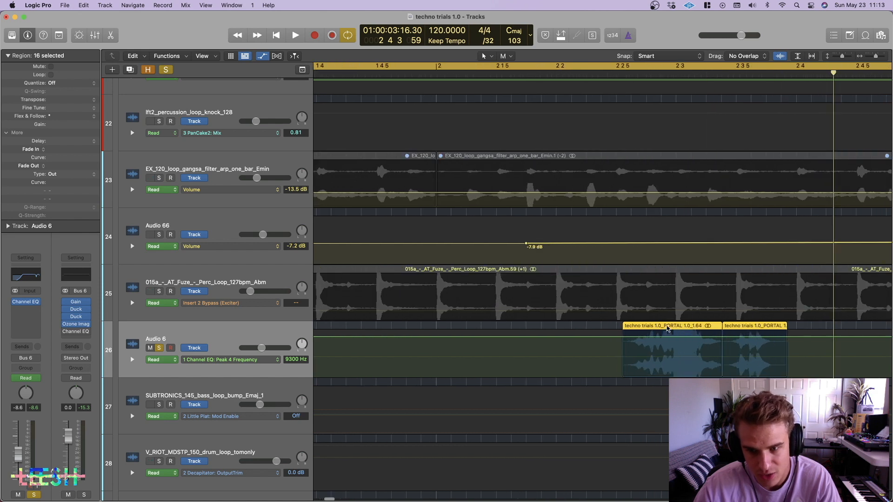
scroll(651, 330, "down", 2)
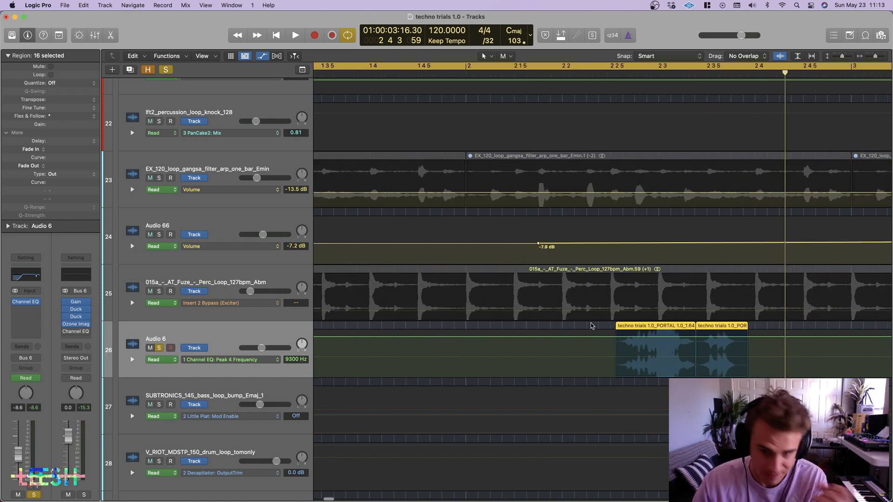
scroll(592, 326, "right", 4)
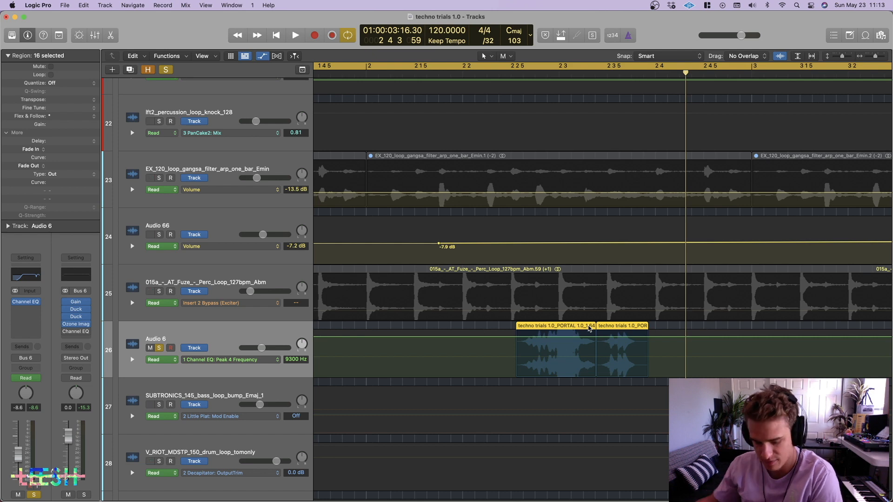
scroll(542, 328, "down", 5)
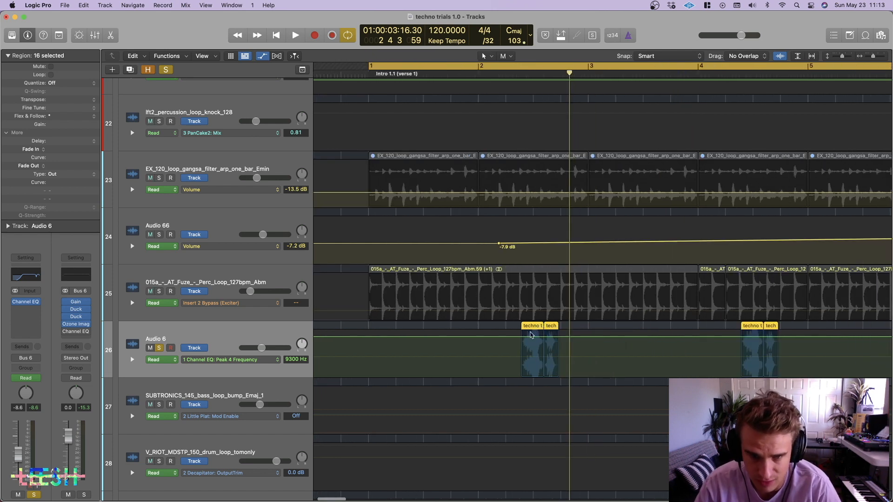
scroll(549, 331, "up", 5)
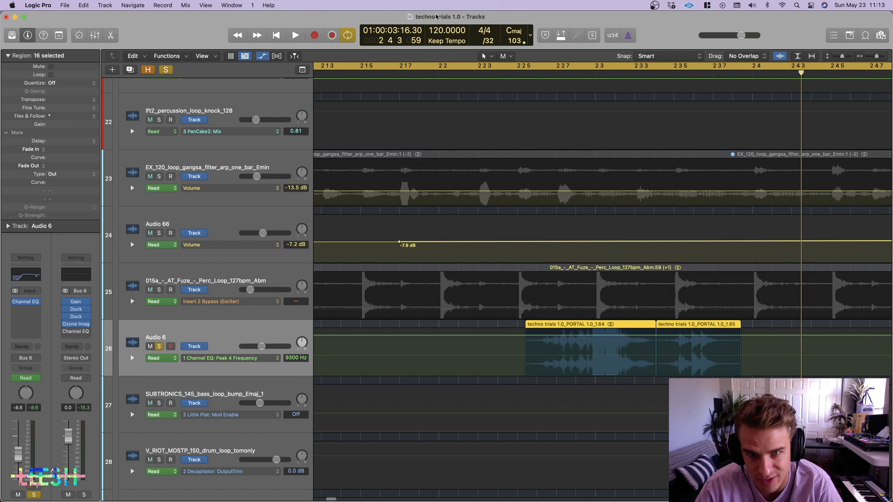
scroll(574, 372, "down", 2)
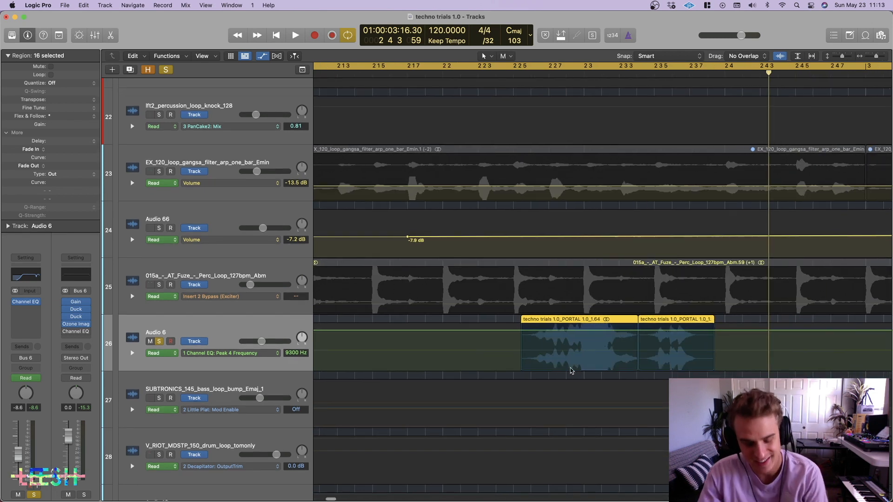
scroll(568, 372, "down", 2)
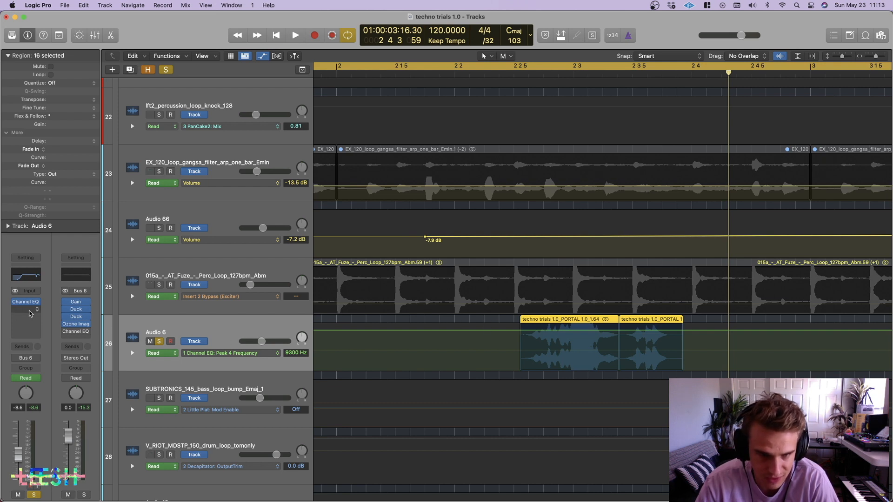
Select the Stereo Out track to view its plug-in chain, and return to the Audio 6 regions.
scroll(364, 418, "down", 8)
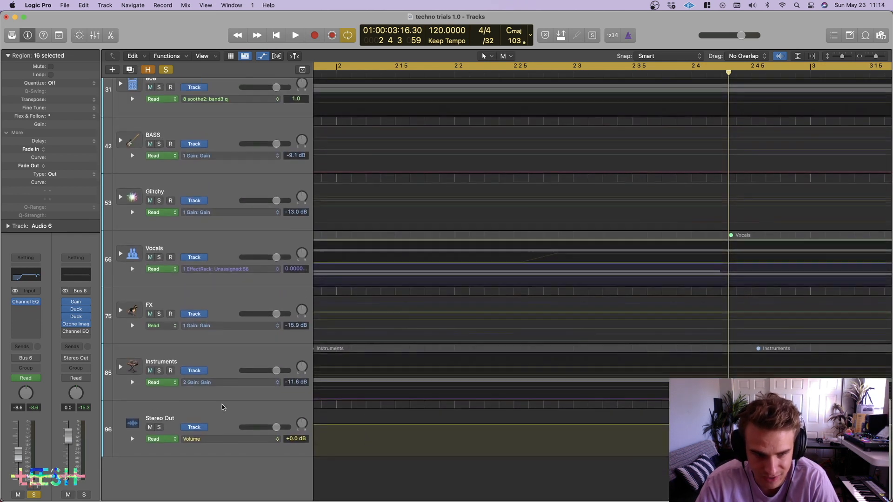
left_click(215, 406)
scroll(472, 309, "up", 15)
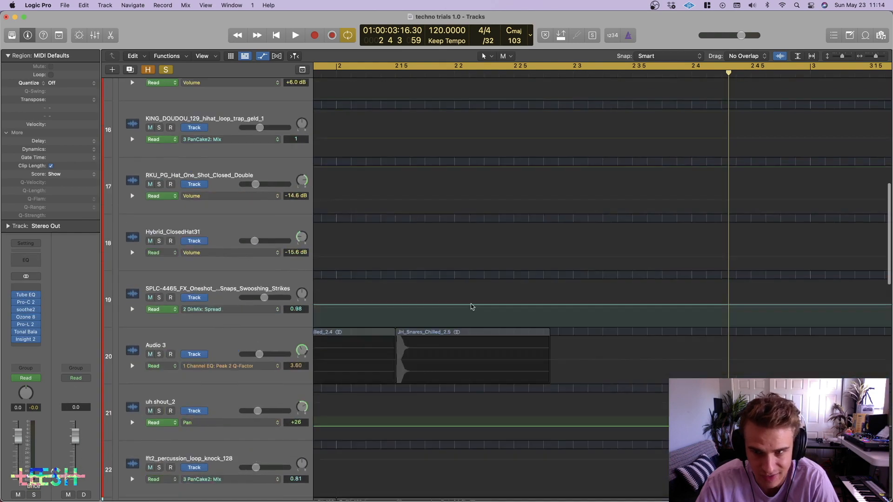
scroll(398, 306, "down", 5)
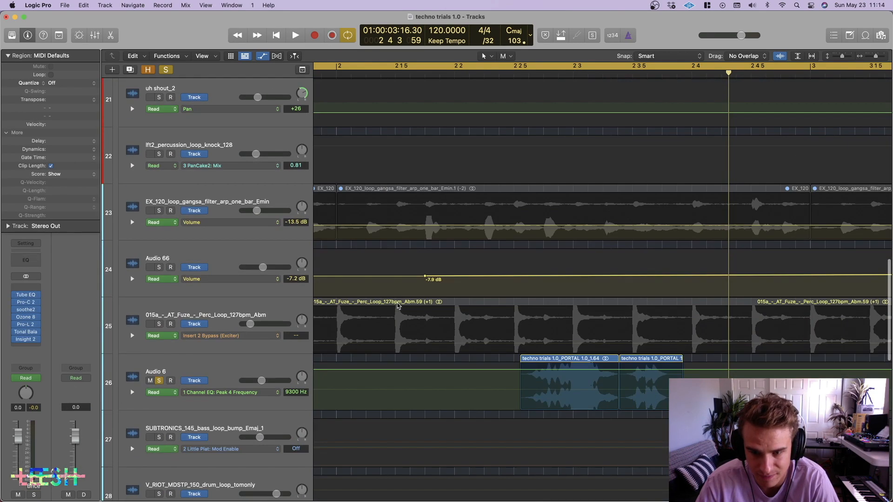
Turn off cycle mode and audition the soloed Audio 6 regions repeatedly from just before they begin in bar 2.
key("super+Left")
left_click(231, 367)
left_click(567, 73)
key("space")
key("c")
scroll(608, 182, "right", 7)
key("space")
left_click(550, 74)
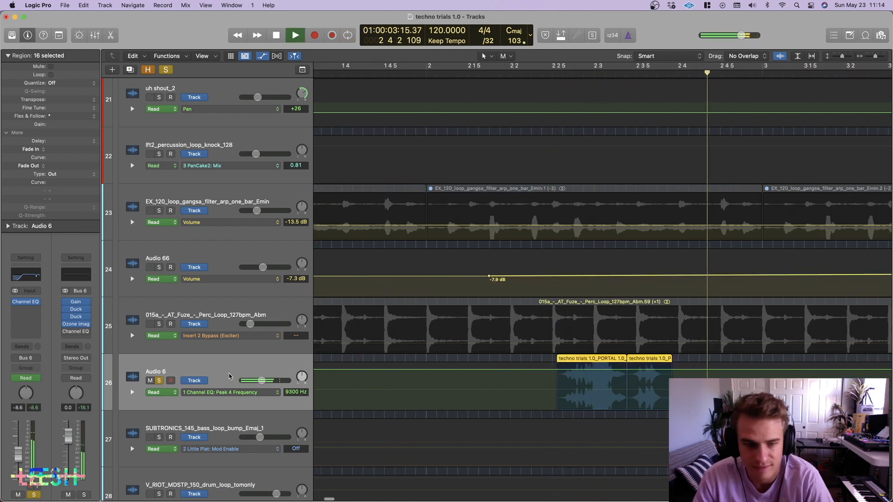
key("space")
left_click(543, 74)
key("space")
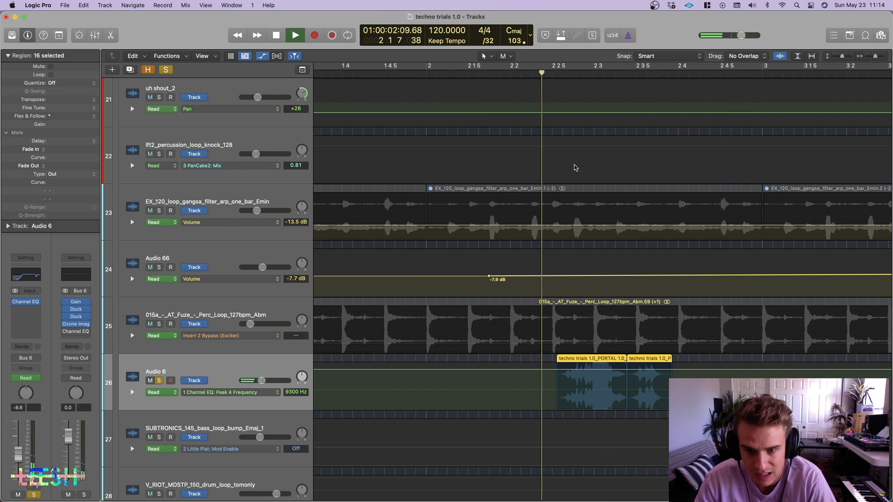
key("space")
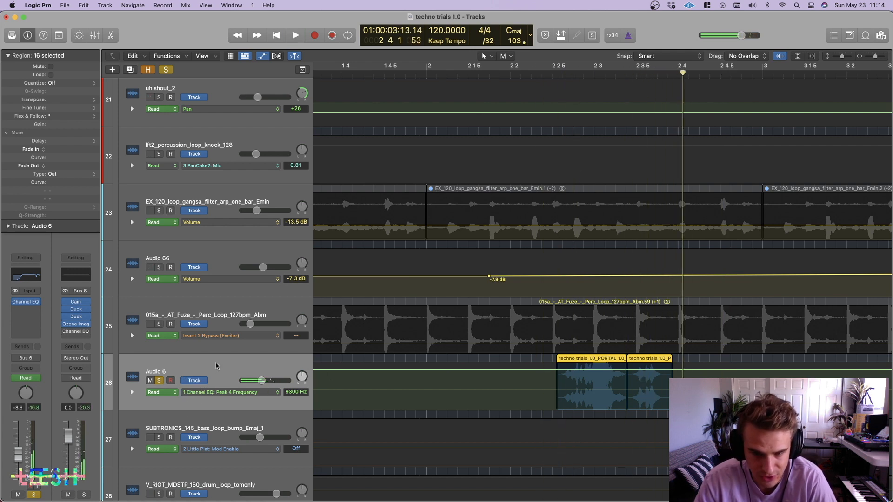
Clear the Audio 6 solo, restore the drum stack solos and play the layers together again.
key("super+Left")
key("super+Left")
key("super+Left")
key("super+Left")
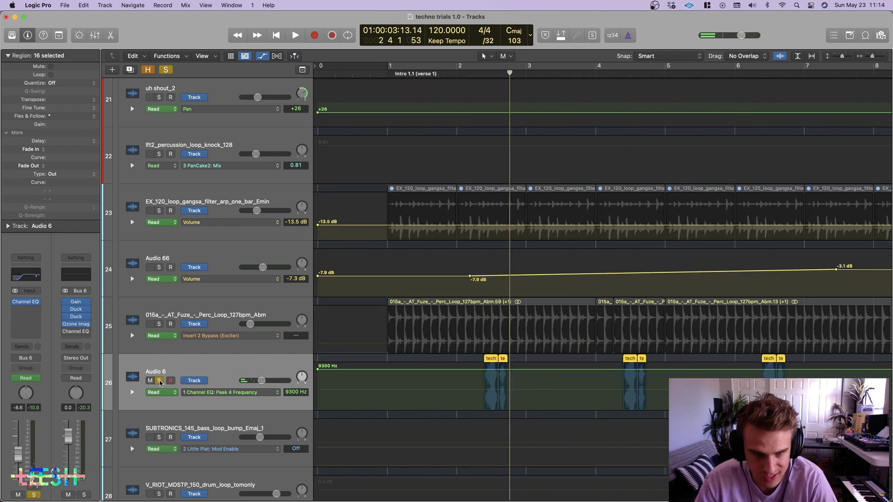
left_click(160, 380)
left_click(165, 69)
key("space")
key("space")
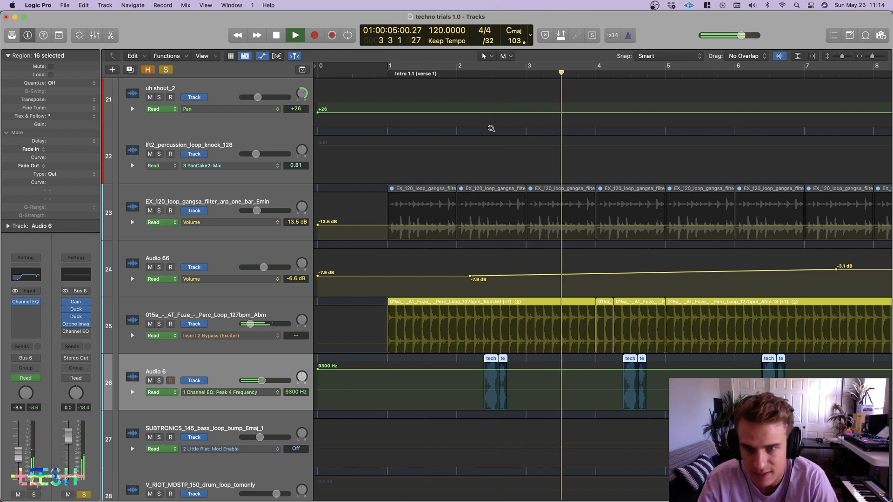
Hide the automation and follow the combined kick, snare and percussion layers from Intro 1.1 into Intro 1.2 during playback.
key("super+Left")
key("super+Left")
key("super+Up")
key("super+Up")
key("super+Up")
key("super+Up")
key("super+Left")
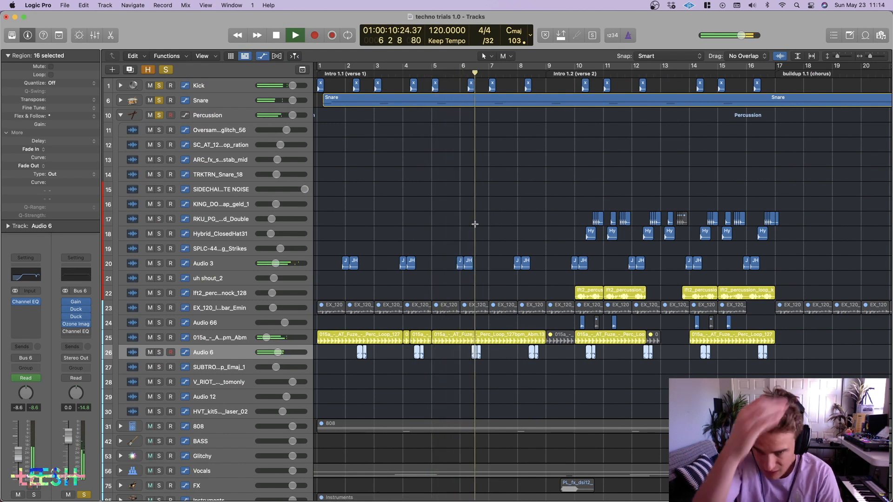
scroll(480, 230, "right", 3)
scroll(486, 229, "left", 1)
scroll(485, 229, "down", 1)
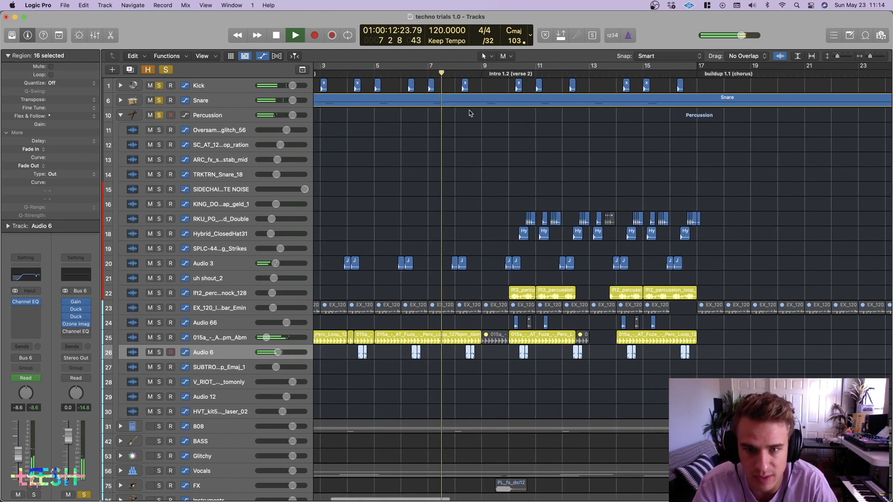
scroll(496, 191, "up", 4)
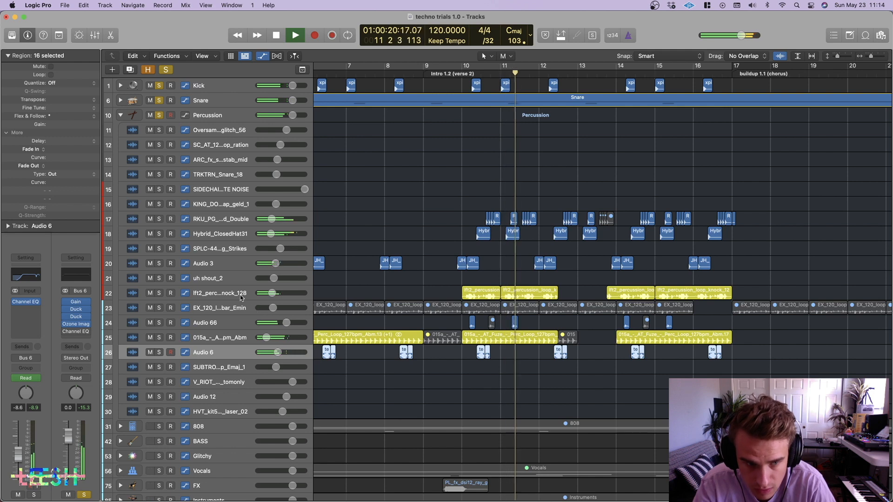
scroll(418, 282, "up", 3)
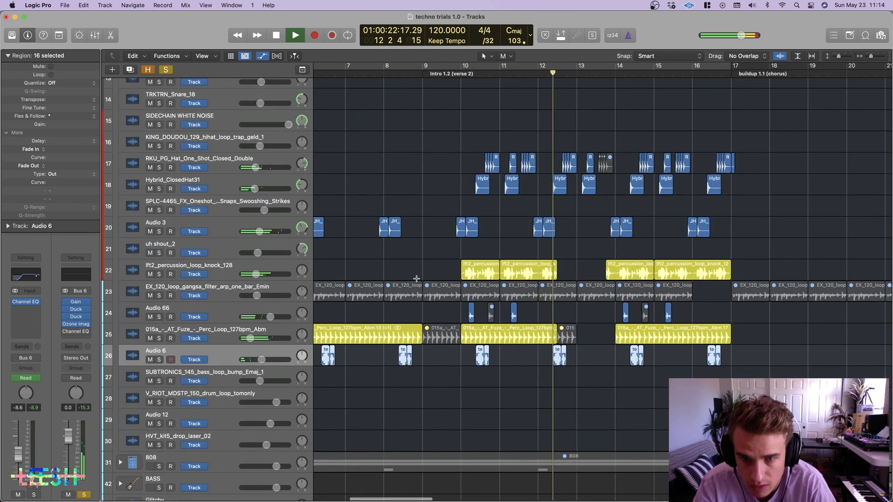
Stop playback, solo only lft2_percussion_loop_knock_128 and place the playhead at its first region at bar 10.
key("space")
left_click(164, 274)
left_click(158, 274)
left_click(461, 73)
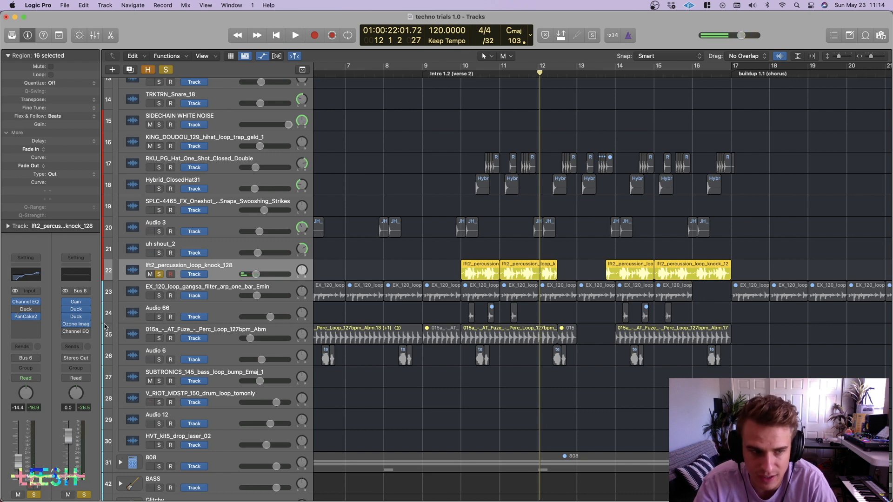
Open Duck on the lft2 percussion loop, compare the sound with it active and bypassed during playback, and close it.
left_click(26, 310)
key("space")
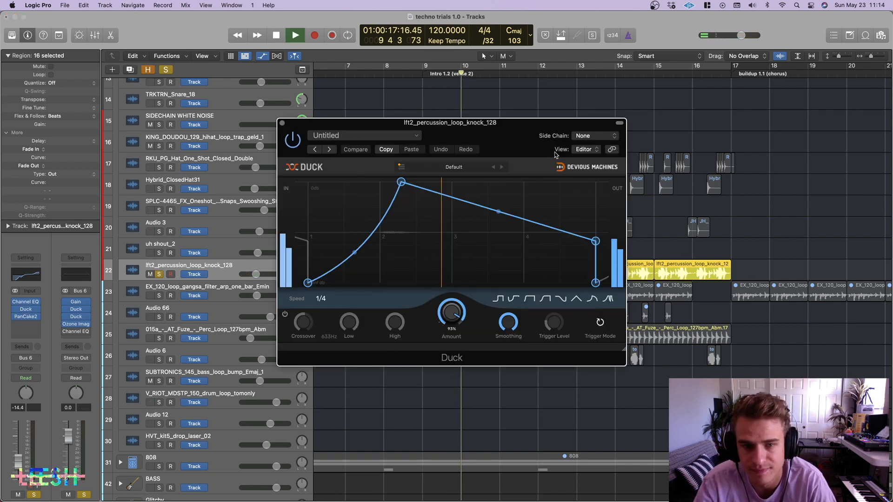
left_click_drag(513, 138, 818, 156)
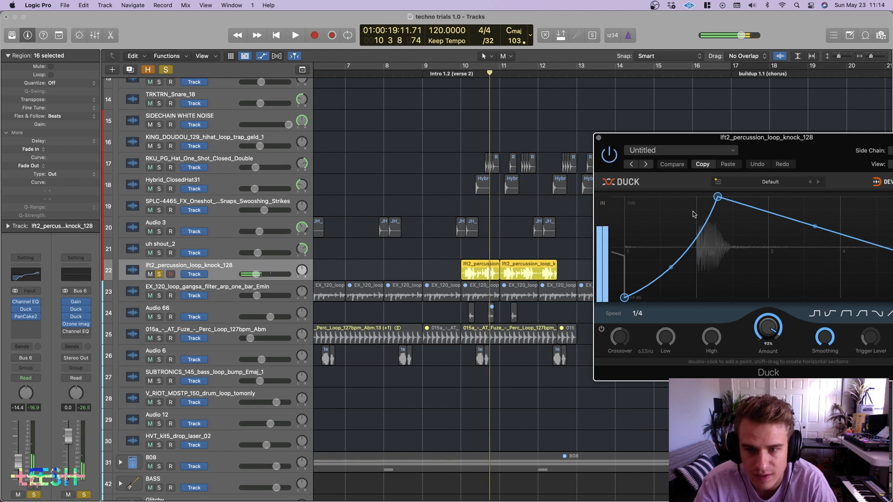
left_click(609, 158)
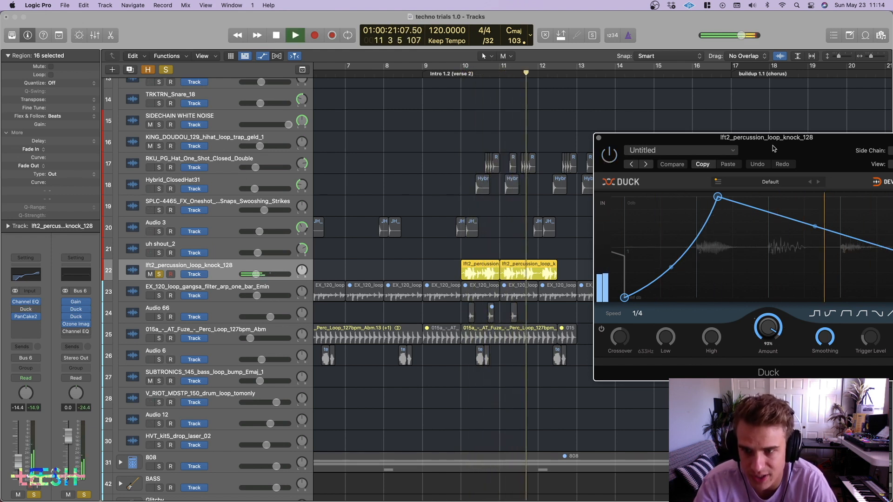
left_click_drag(609, 158, 571, 101)
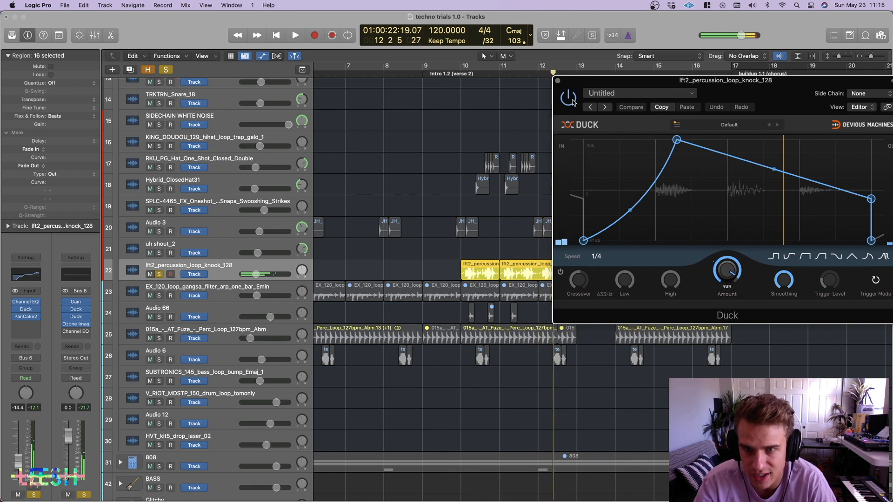
key("space")
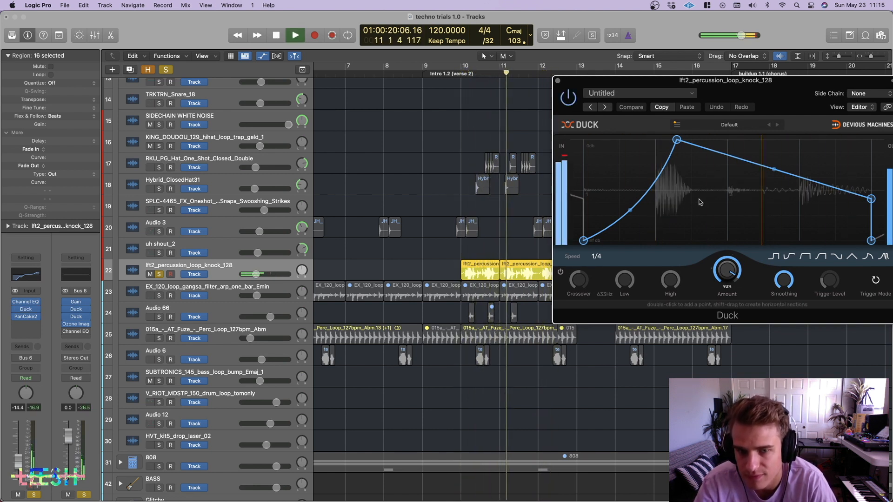
key("space")
left_click(558, 81)
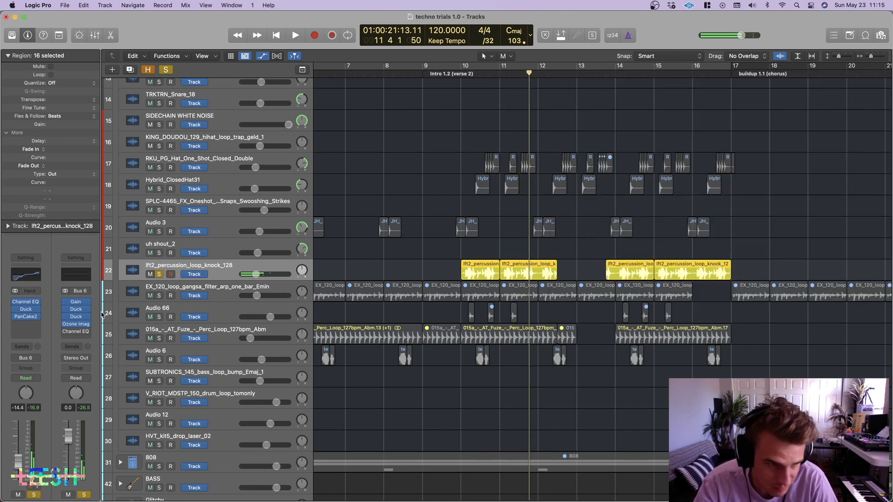
Open PanCake2 on the lft2 percussion loop, listen to its panning effect during playback, and close it.
left_click(26, 318)
key("space")
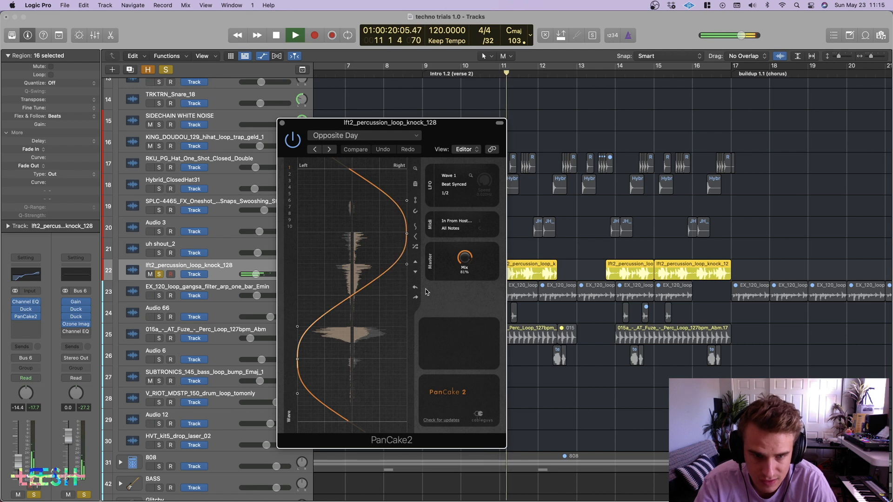
key("space")
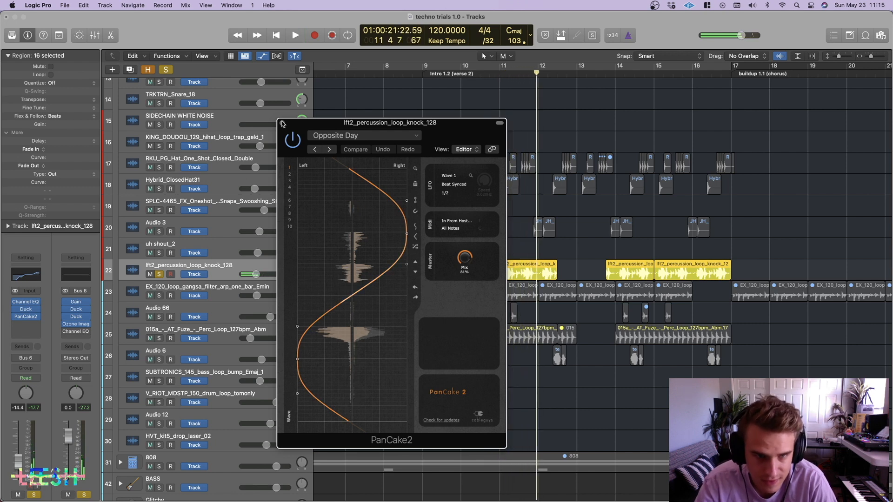
left_click(282, 124)
Show the lft2 percussion loop's Channel EQ, examine its curve during playback, and hide it.
key("v")
key("space")
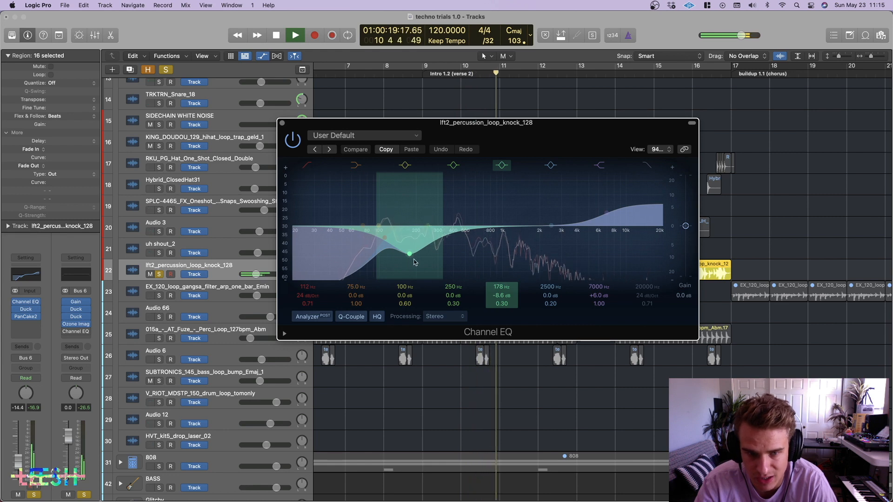
key("space")
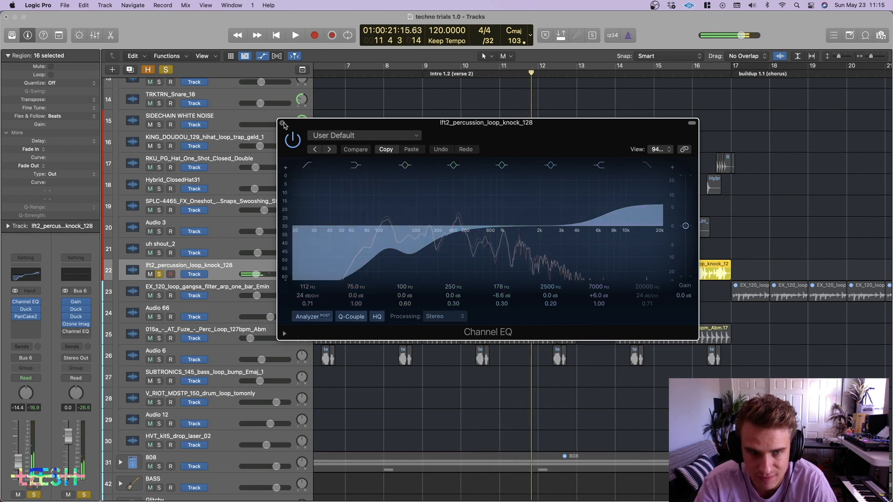
key("v")
Unsolo the lft2 loop, solo tracks 17 to 20, and play them from the start of Intro 1.2 at bar 9.
left_click(157, 275)
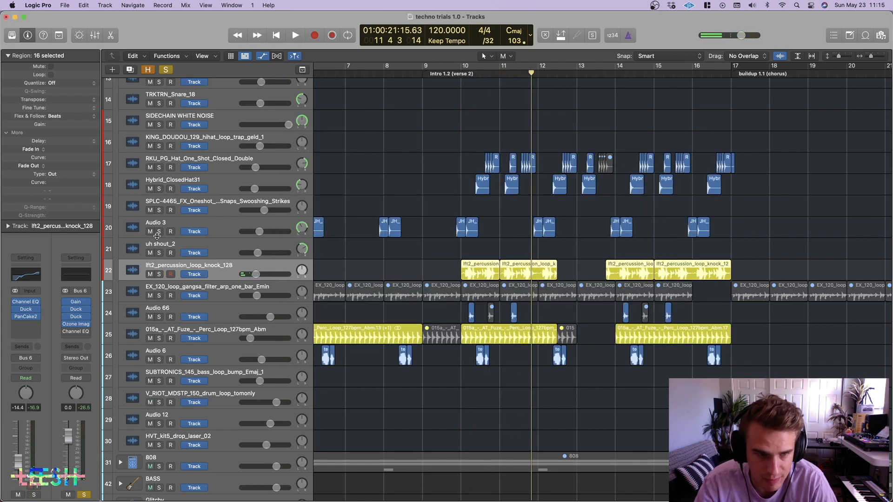
left_click_drag(159, 231, 160, 165)
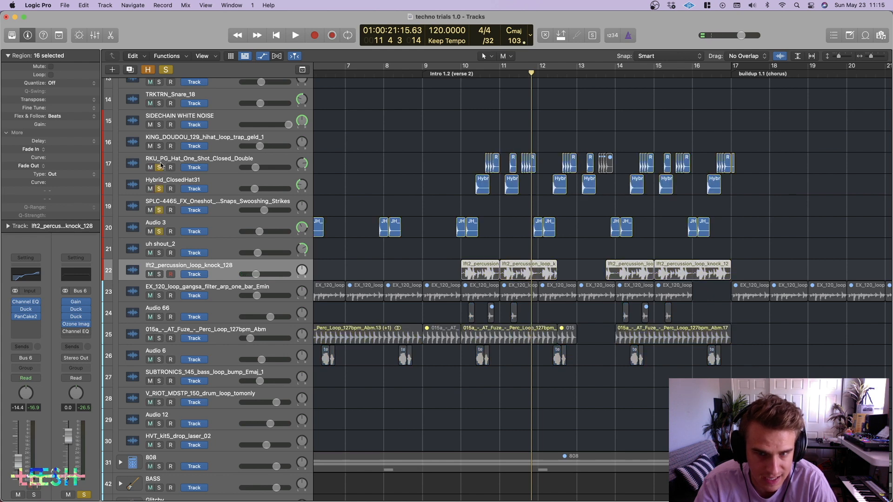
left_click(422, 69)
key("space")
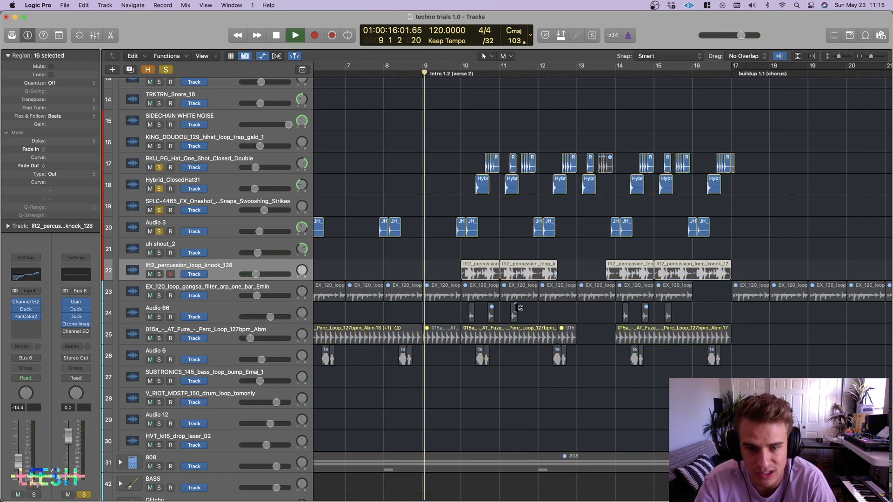
scroll(476, 249, "right", 2)
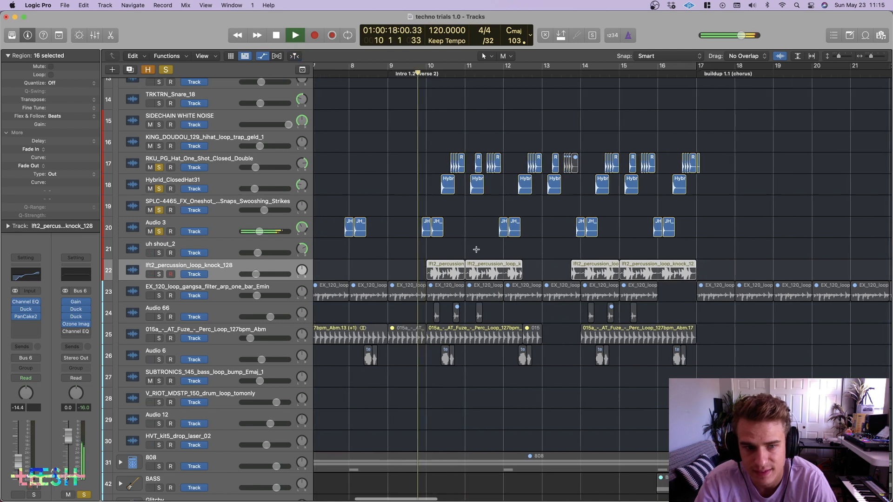
scroll(476, 250, "up", 3)
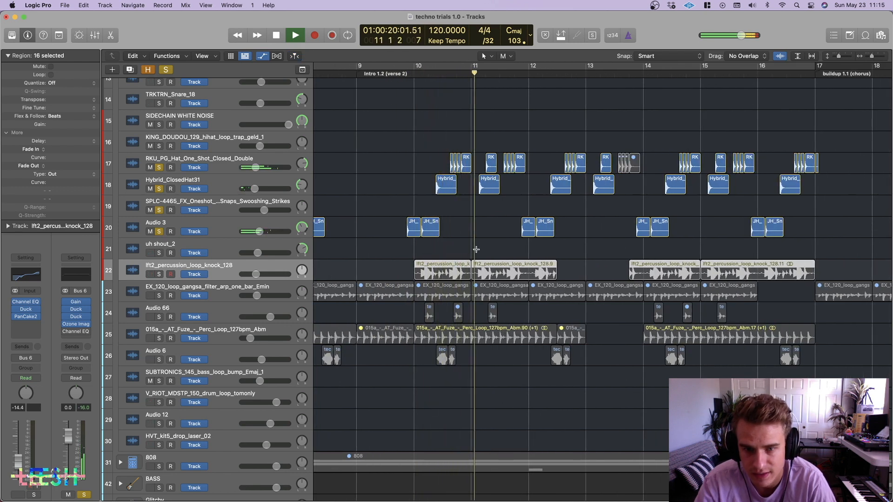
Select Hybrid_ClosedHat31, follow the soloed hat and snare layers through the rest of Intro 1.2, and stop playback.
left_click(228, 184)
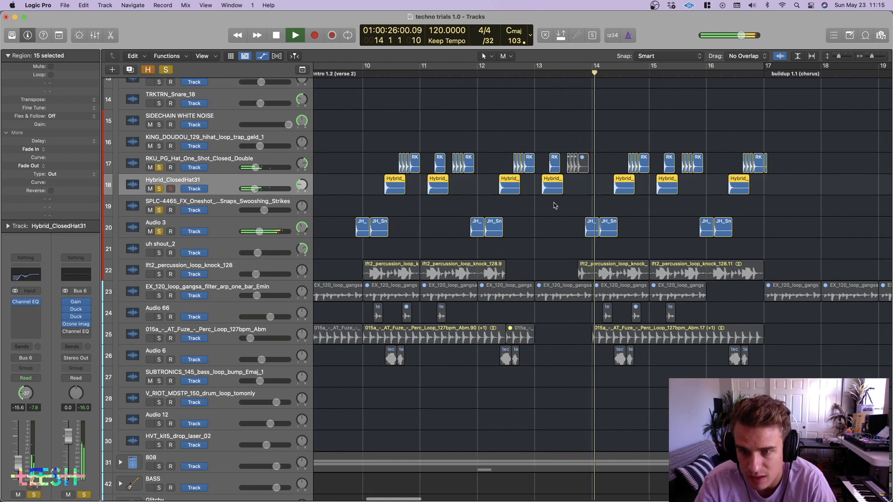
key("super+Left")
key("super+Left")
key("super+Left")
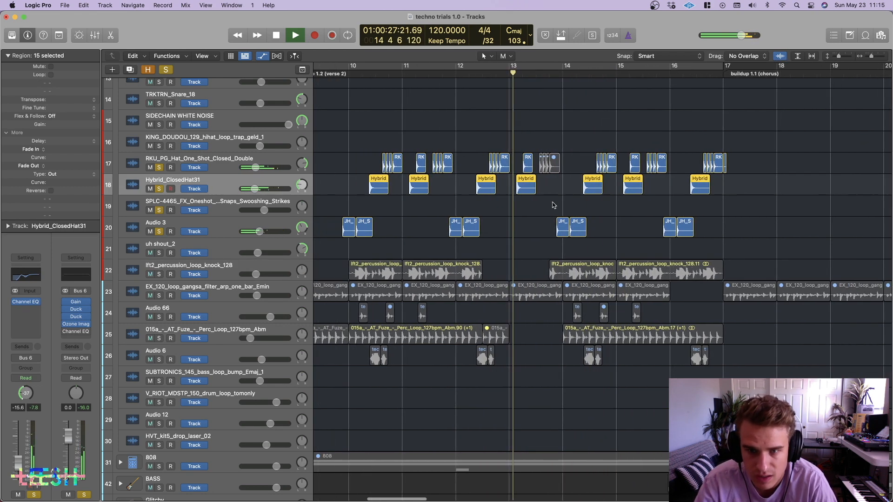
key("space")
Select the RKU hat, Hybrid_ClosedHat31, SPLC-4465 and Audio 3 tracks one by one to inspect their channel strips.
left_click(225, 170)
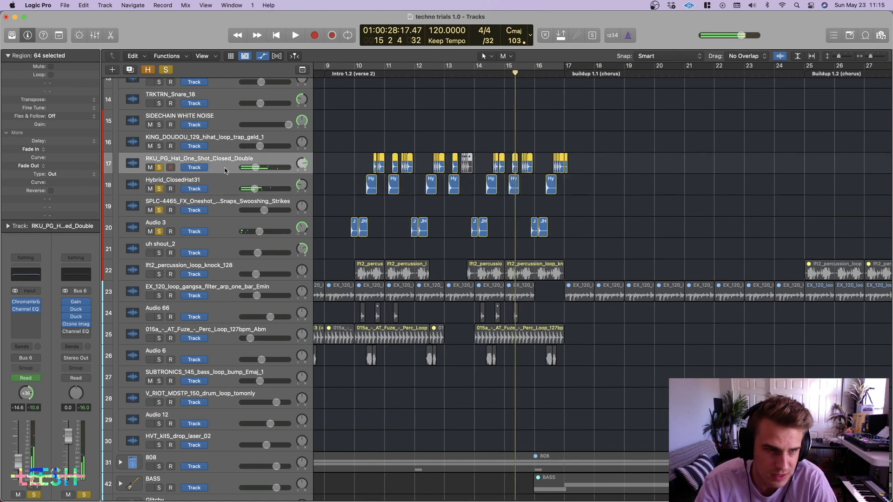
left_click(223, 188)
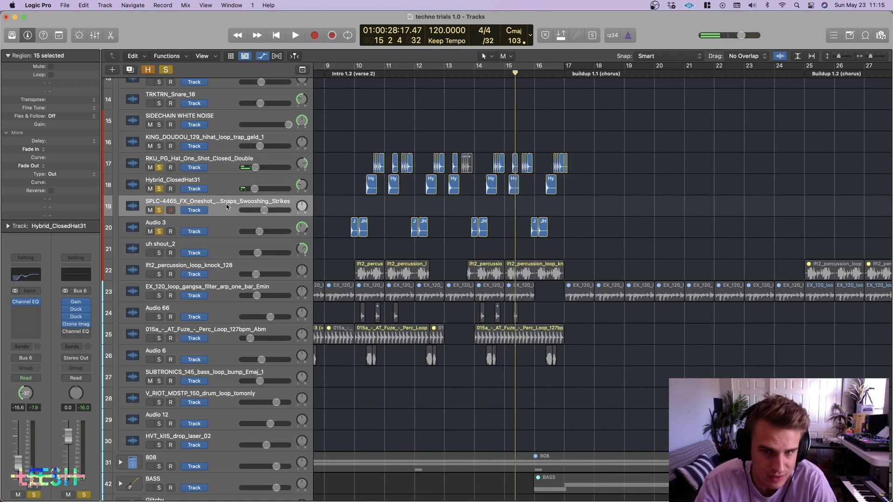
left_click(228, 207)
left_click(221, 226)
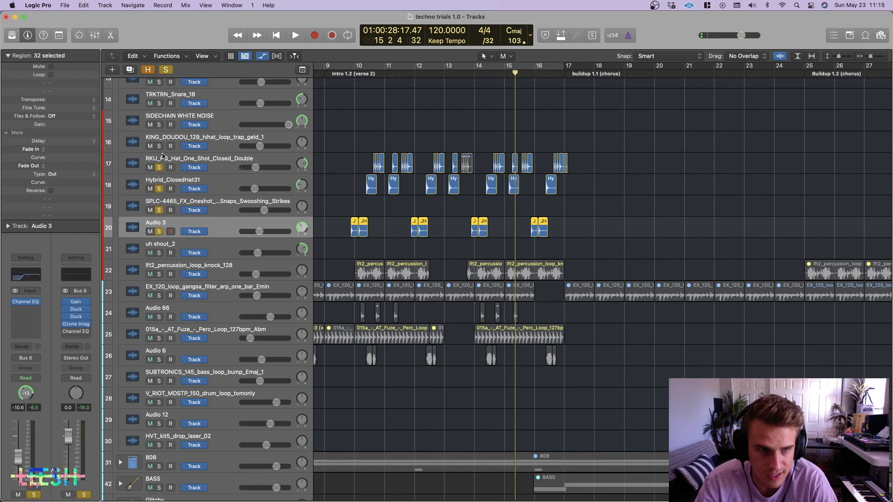
Clear the solos on tracks 17 to 20, select the RKU hat track, and audition all percussion layers in Intro 1.2.
left_click_drag(160, 167, 164, 230)
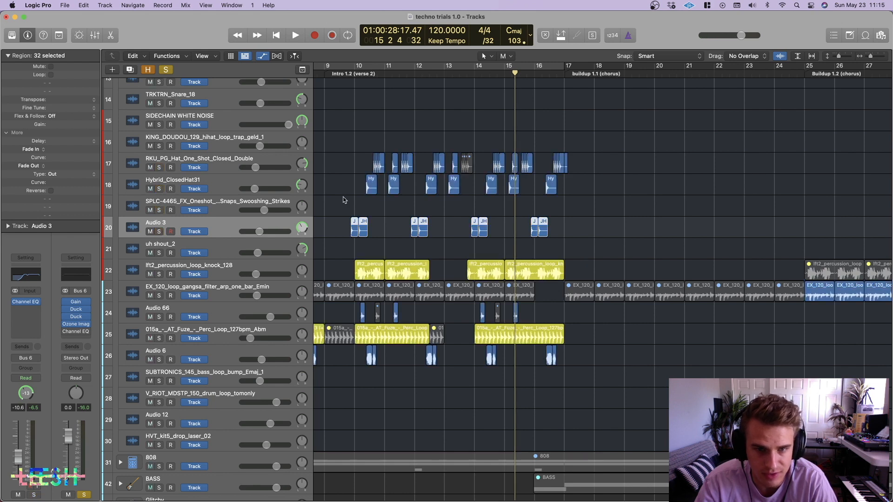
left_click(226, 163)
key("z")
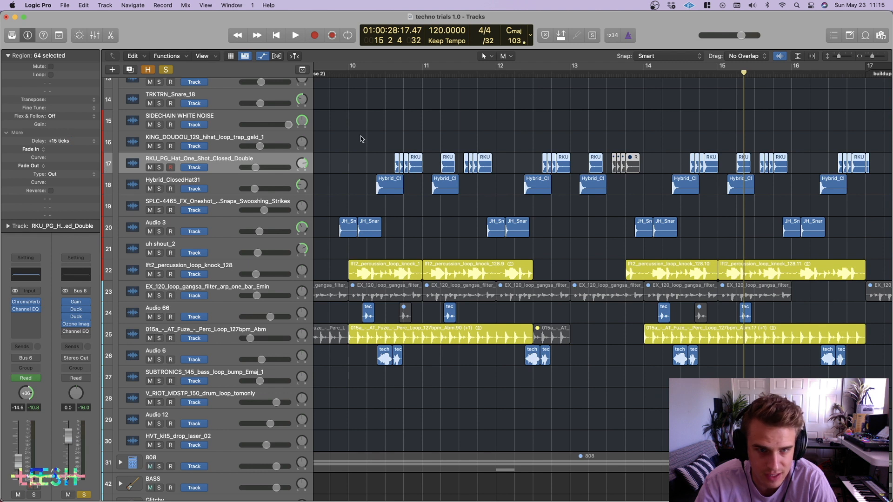
key("space")
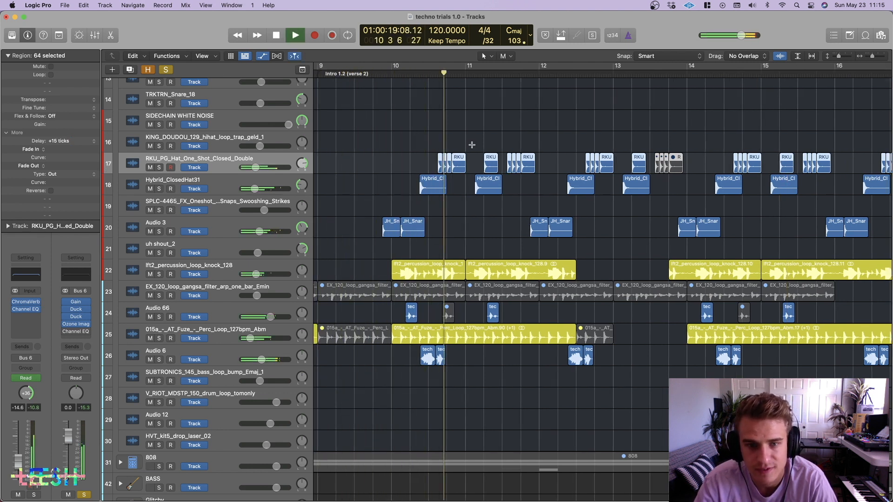
key("space")
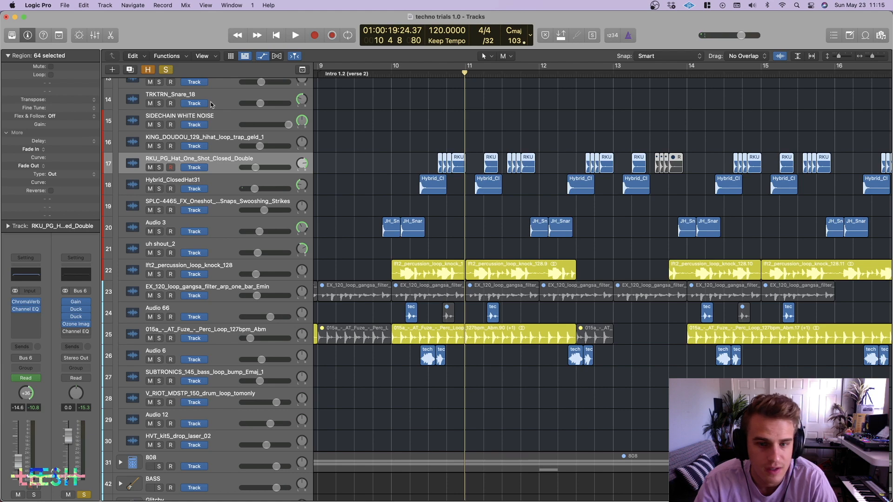
Resume playback and follow the combined drum layers from Intro 1.2 into buildup 1.1 across the whole percussion stack.
key("super+Left")
key("super+Left")
key("super+Left")
key("super+Left")
key("space")
scroll(488, 246, "up", 2)
scroll(481, 246, "up", 2)
key("super+Right")
key("super+Right")
scroll(493, 196, "right", 5)
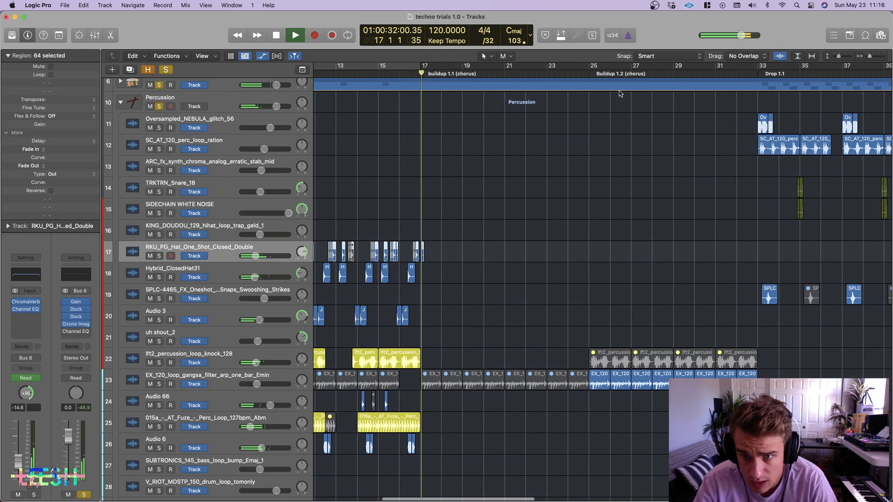
scroll(558, 135, "right", 4)
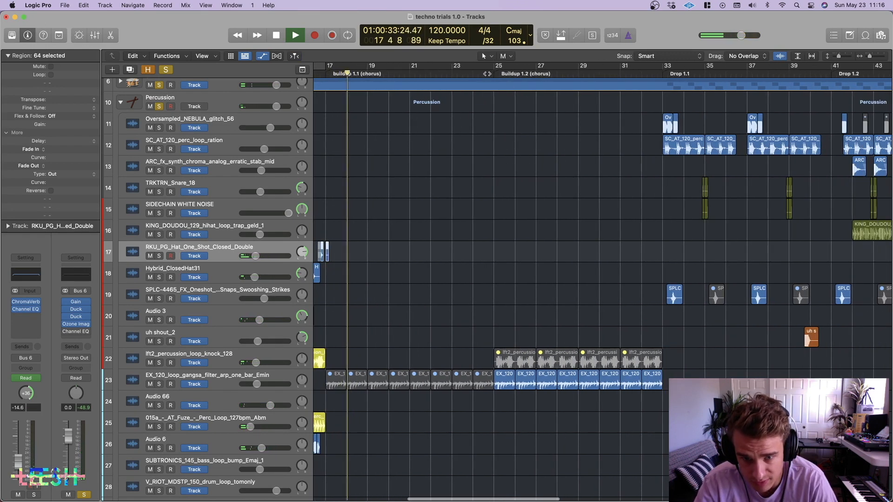
Solo the EX_120 gangsa arp loop from Buildup 1.2 at bar 25 and inspect its Channel EQ during playback.
left_click(487, 73)
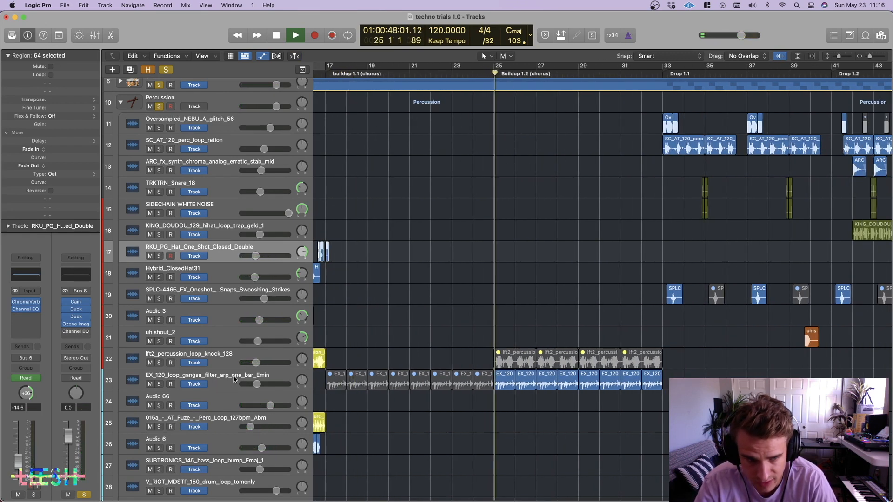
left_click(159, 384)
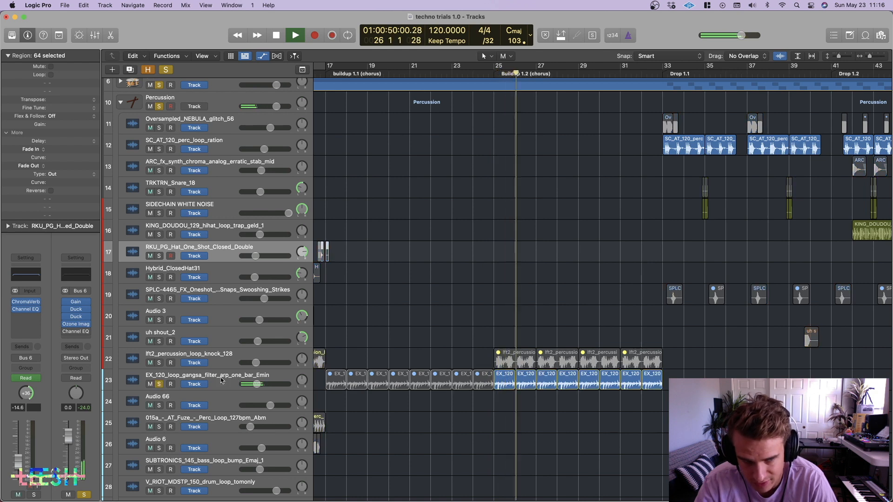
left_click(196, 372)
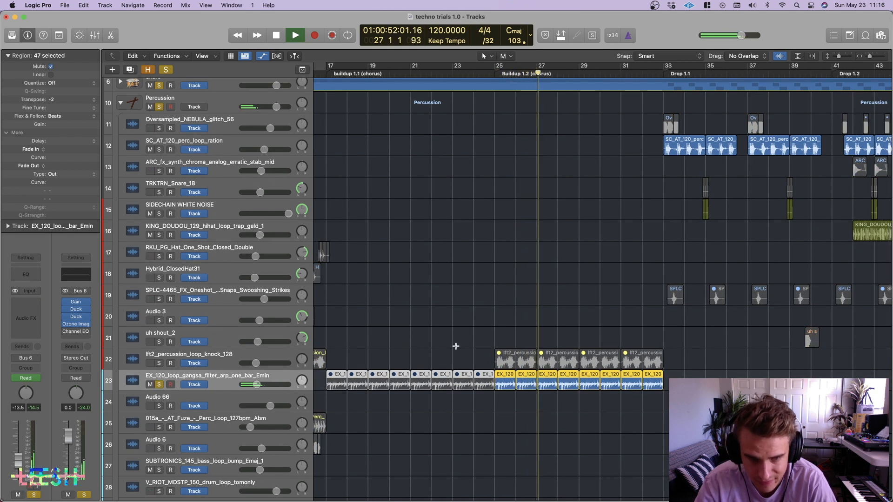
scroll(455, 354, "right", 5)
left_click(25, 274)
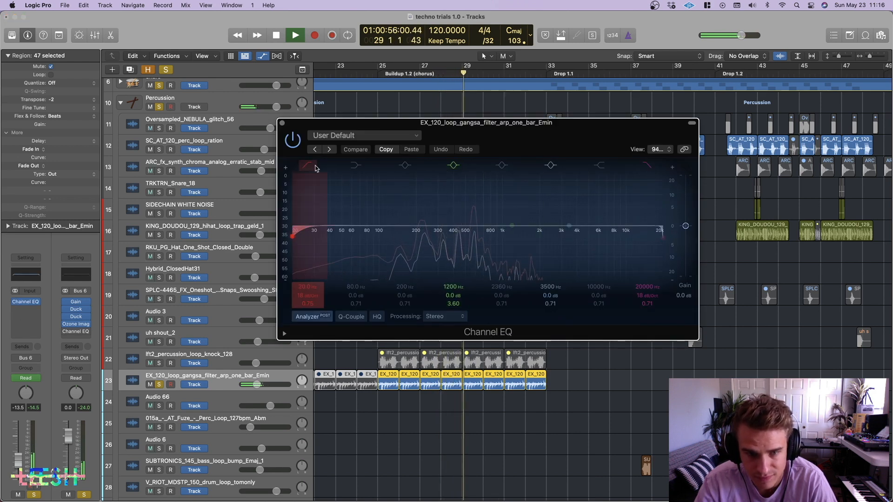
left_click(283, 123)
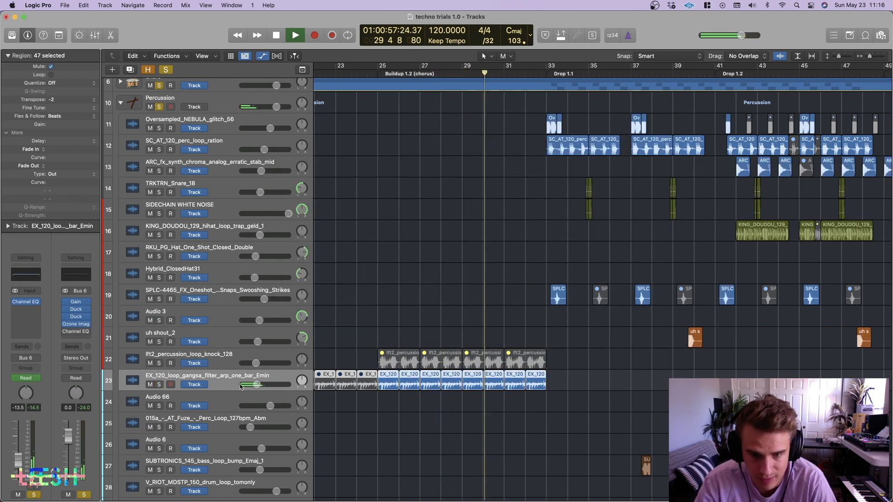
Follow the combined kick, snare and percussion layers from Buildup 1.2 into Drop 1.1, and stop playback.
scroll(558, 367, "down", 1)
scroll(558, 367, "right", 3)
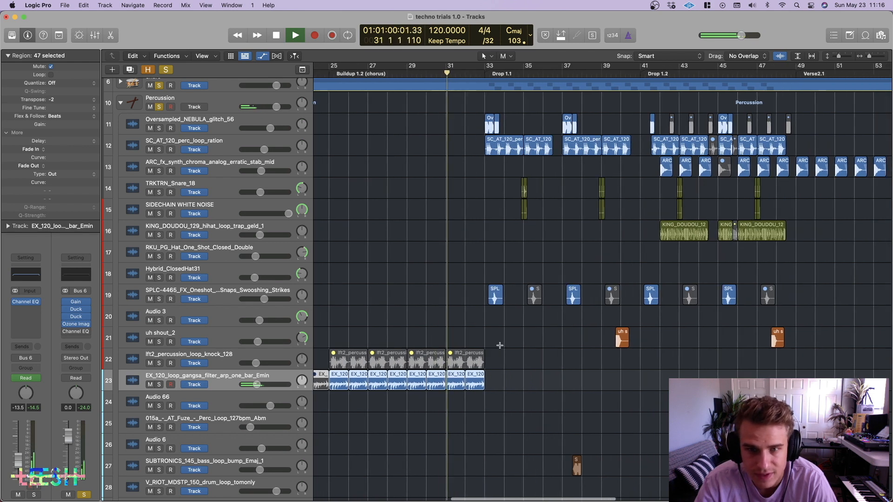
scroll(503, 300, "up", 1)
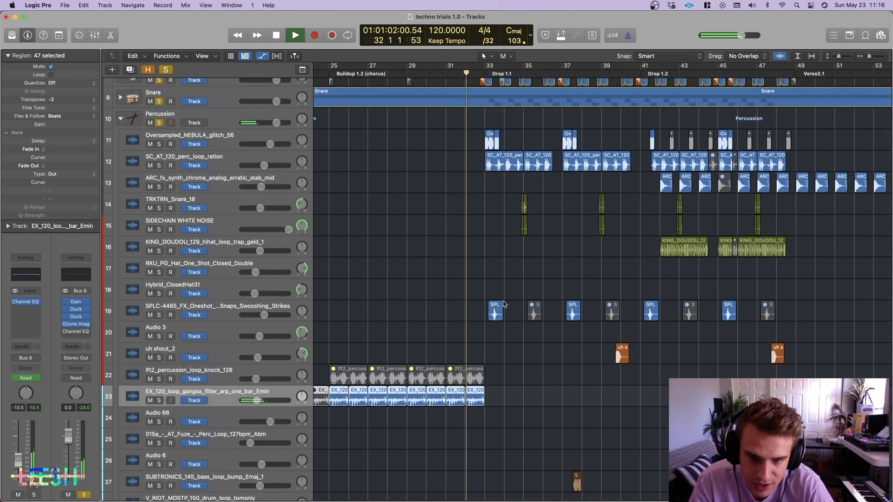
scroll(503, 302, "up", 1)
key("super+Right")
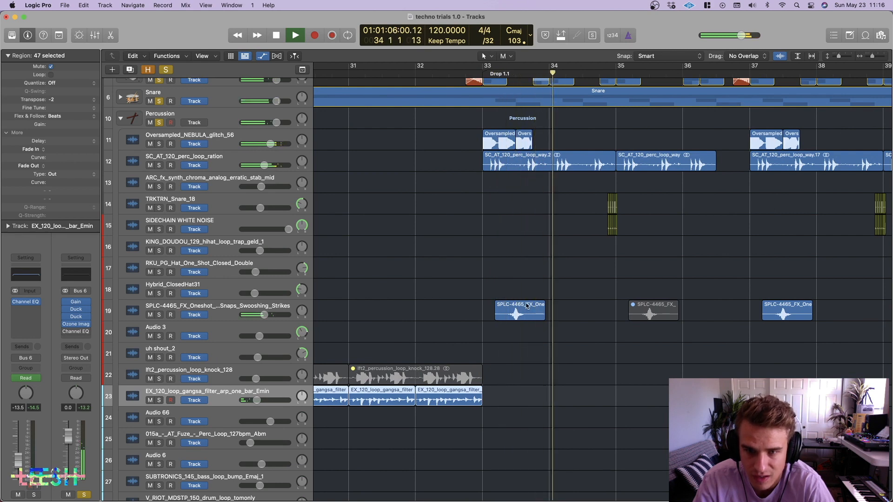
key("super+Left")
key("super+Down")
scroll(526, 306, "up", 3)
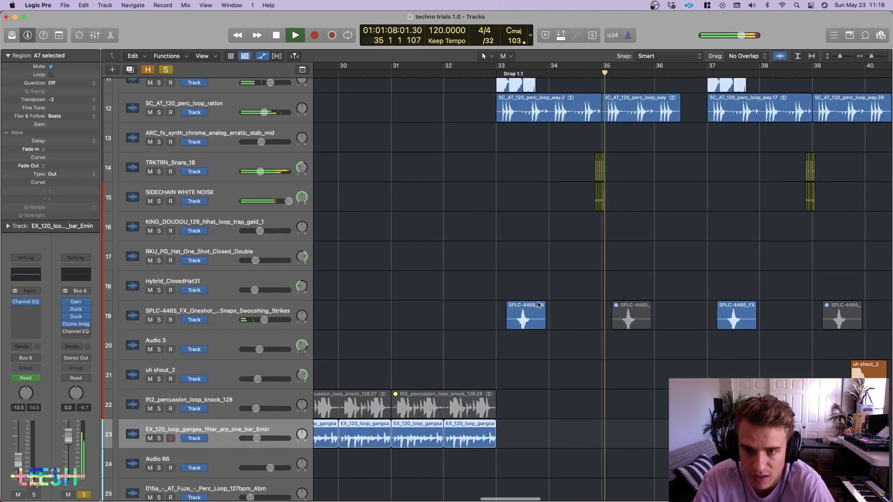
key("super+Right")
scroll(525, 304, "up", 5)
key("space")
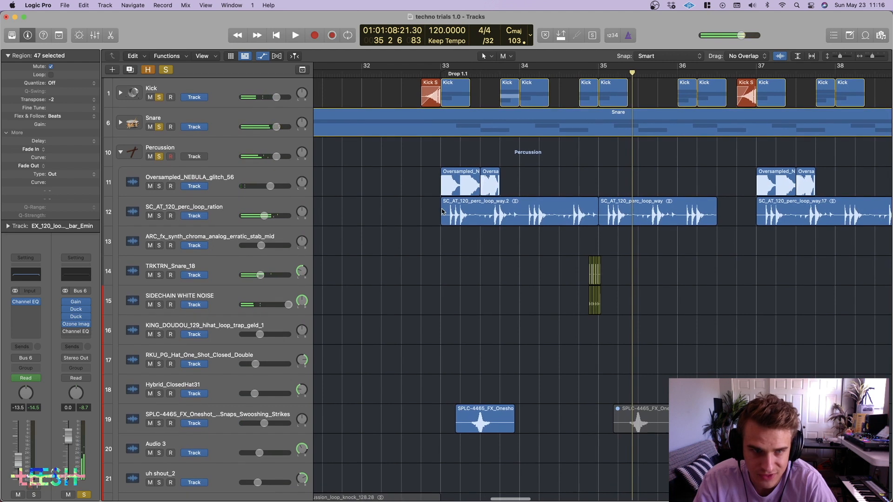
Solo Oversampled_NEBULA_glitch_56 in place of the Percussion stack and audition it with kick and snare from just before Drop 1.1.
left_click(415, 81)
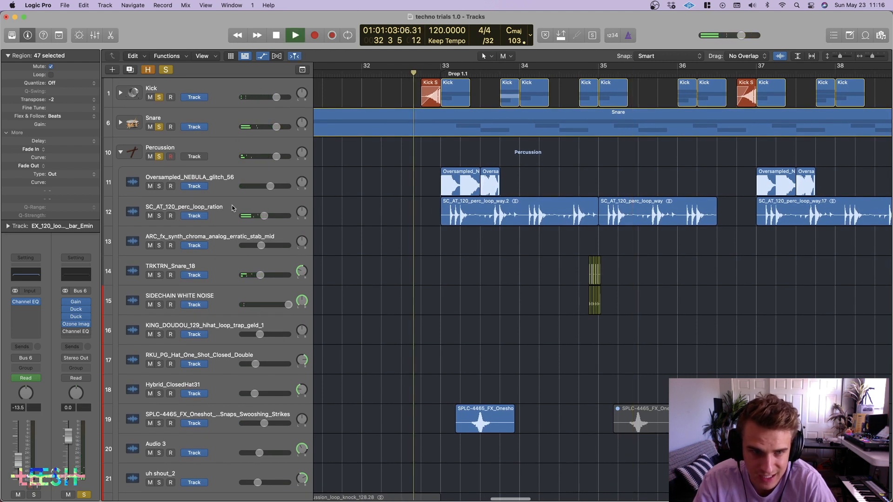
left_click(159, 186)
key("space")
left_click(159, 156)
key("space")
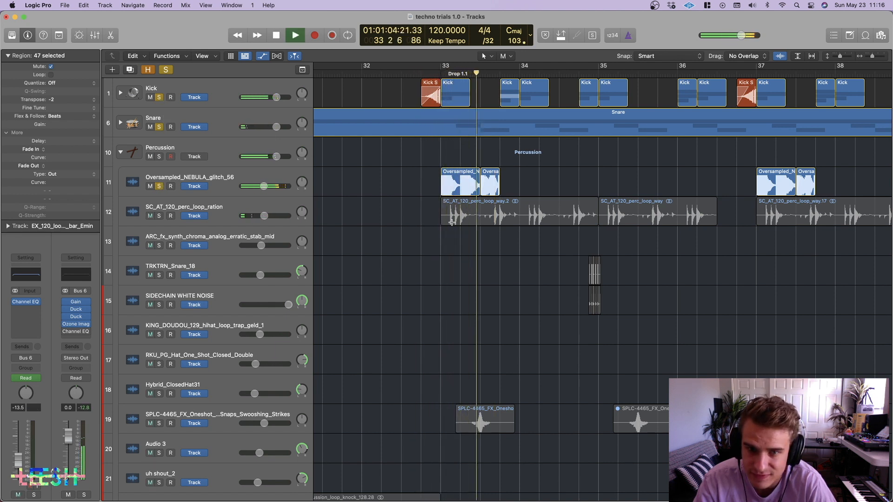
key("space")
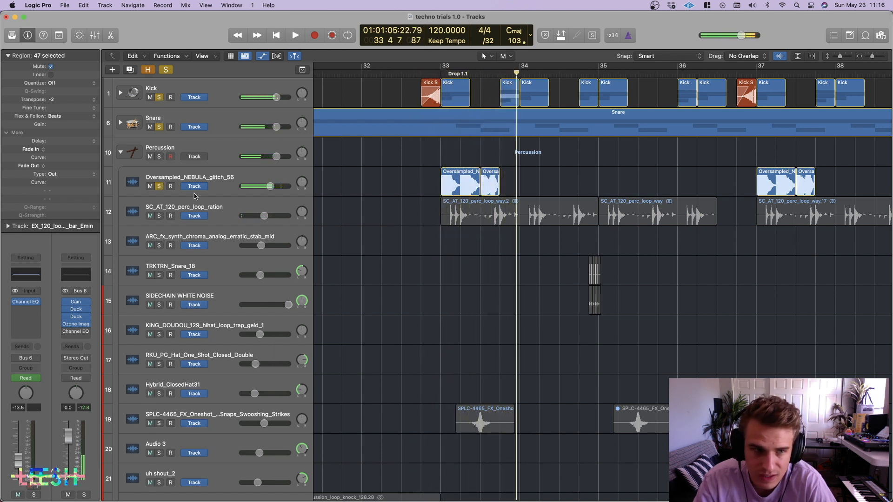
Clear the kick and snare solos and show the track automation close up around the NEBULA glitch regions at Drop 1.1.
left_click(159, 127)
key("a")
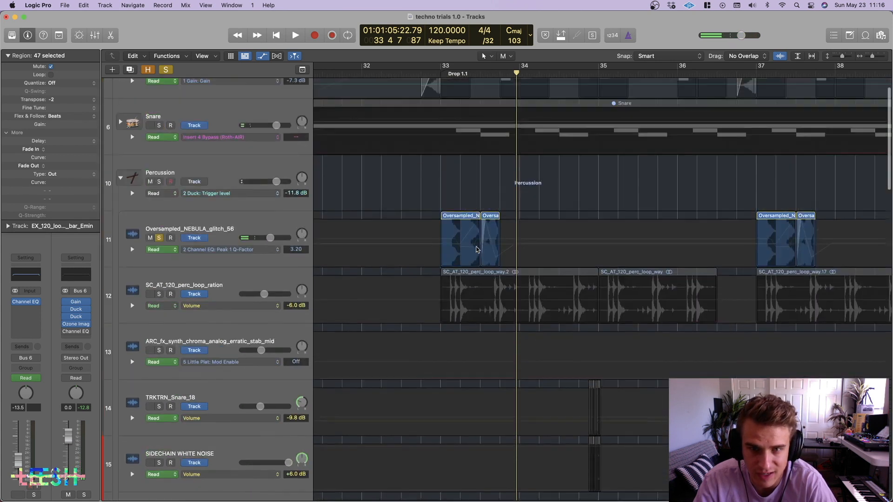
scroll(477, 250, "up", 3)
key("super+Right")
key("super+Right")
key("super+Up")
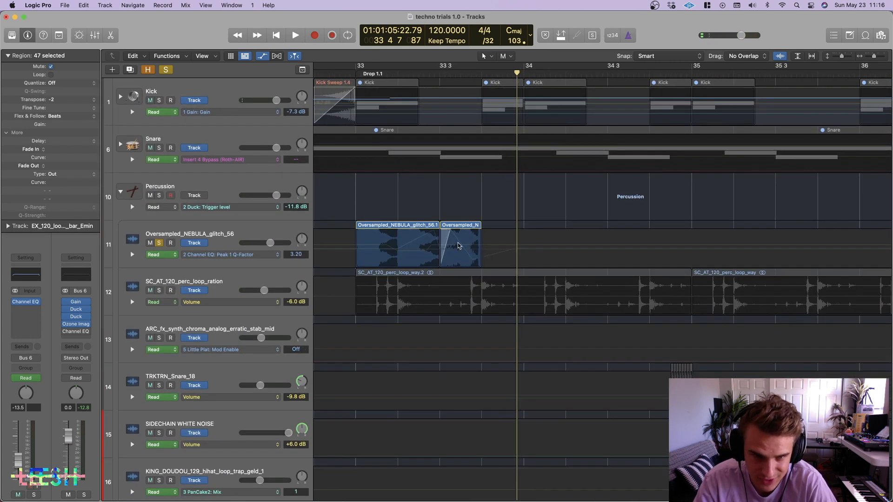
Audition the soloed NEBULA glitch from just before Drop 1.1 and expand its Volume and DirMix Spread automation lanes.
key("super+Left")
left_click(356, 72)
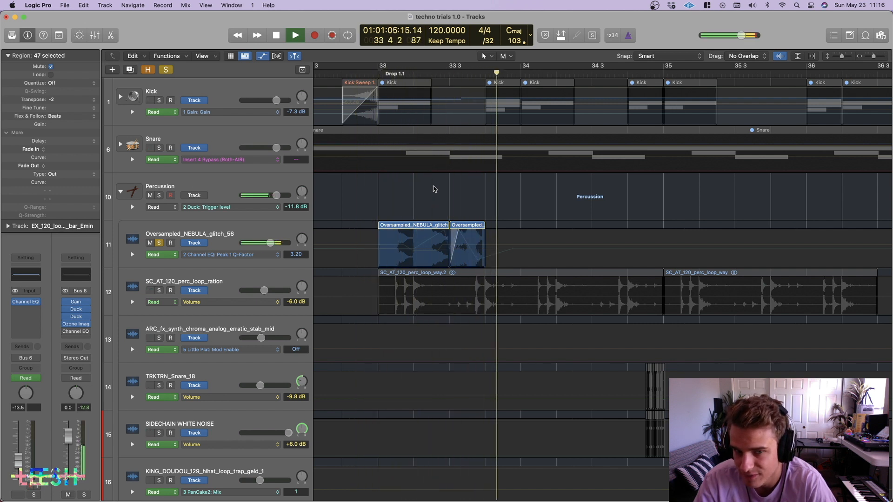
key("space")
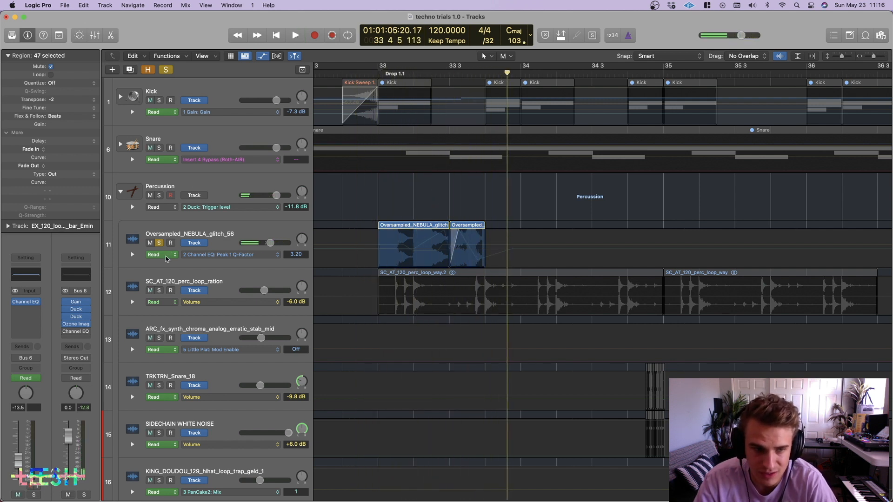
left_click(133, 255)
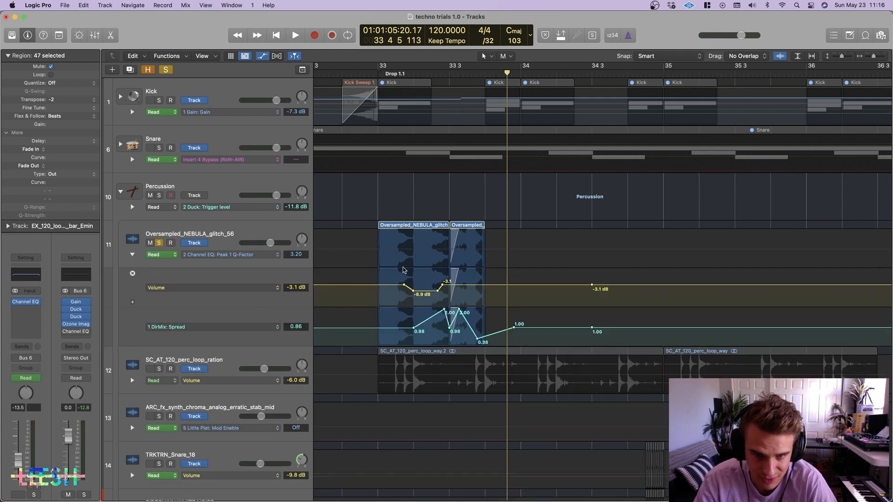
left_click(357, 75)
scroll(512, 208, "right", 1)
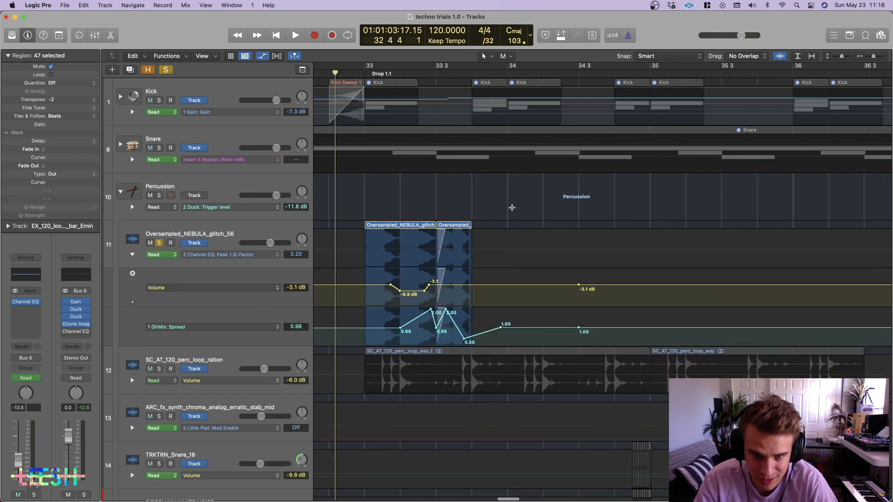
scroll(512, 207, "up", 3)
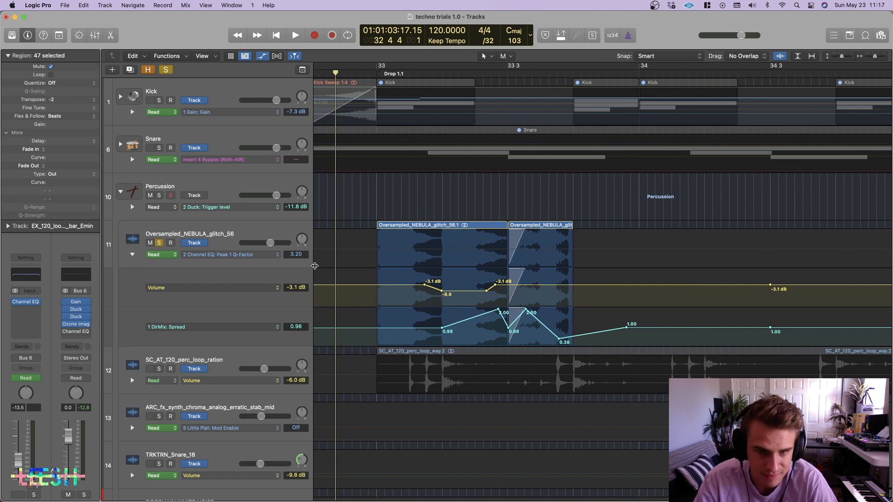
key("space")
key("space")
left_click(28, 274)
key("space")
key("space")
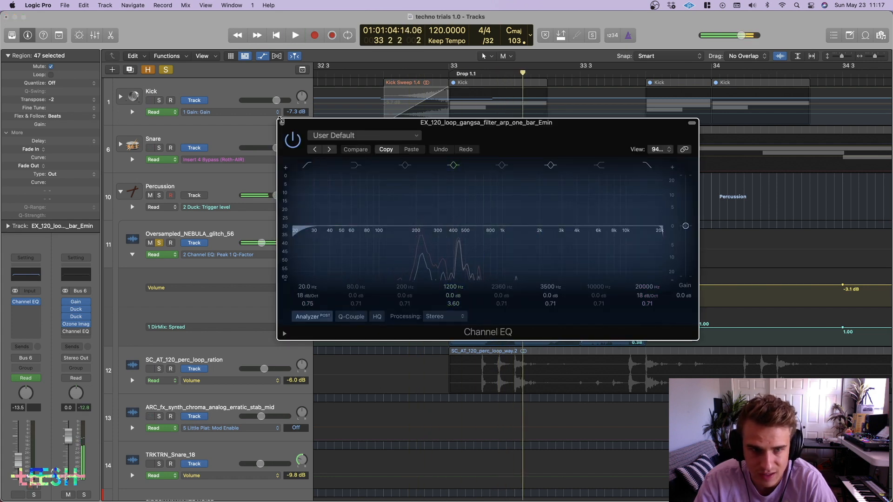
left_click(282, 123)
Inspect the Channel EQ on the Oversampled_NEBULA_glitch_56 track during playback of Drop 1.1, and close it.
left_click(223, 239)
left_click(26, 276)
key("space")
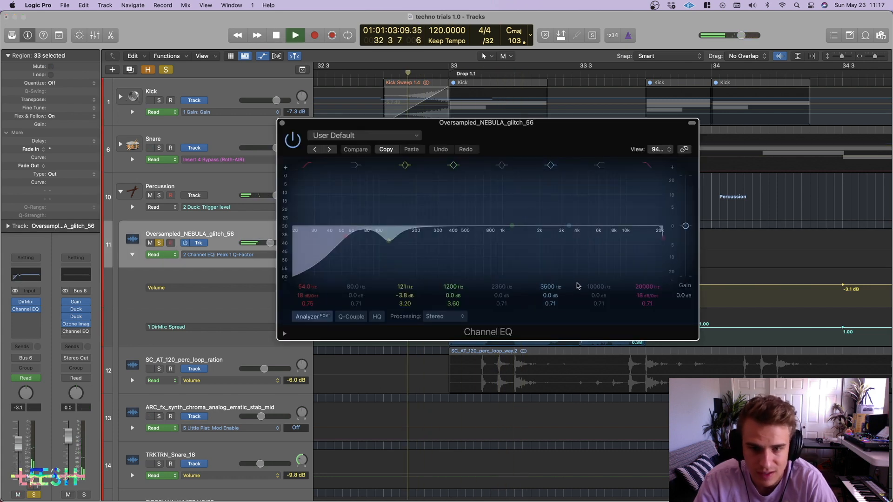
key("space")
left_click(281, 123)
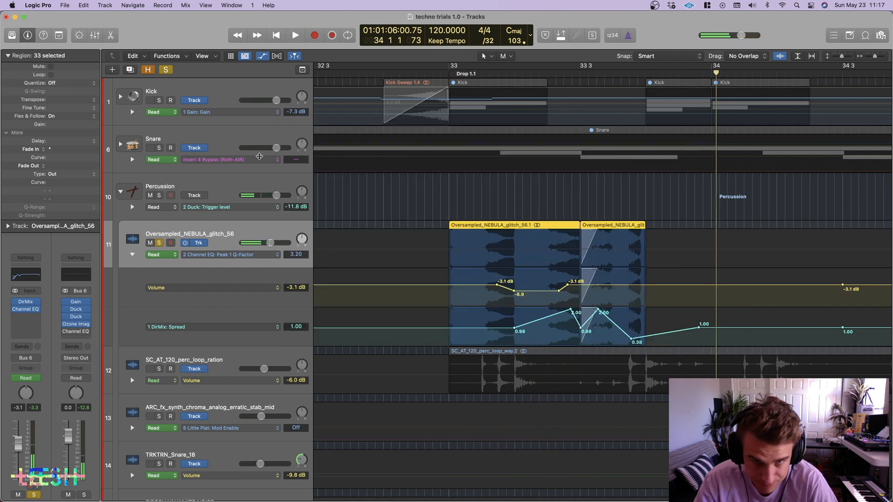
Solo the Kick together with the NEBULA glitch and audition both from just before Drop 1.1.
left_click(159, 101)
key("space")
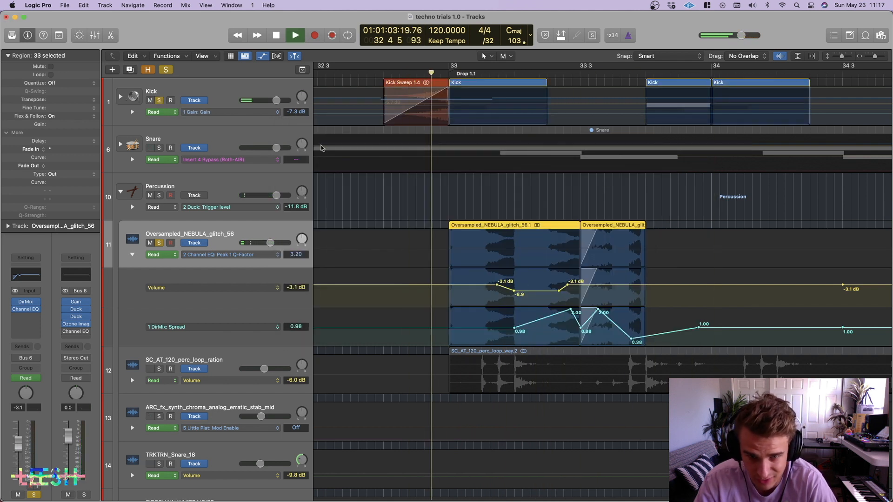
key("space")
scroll(161, 240, "down", 1)
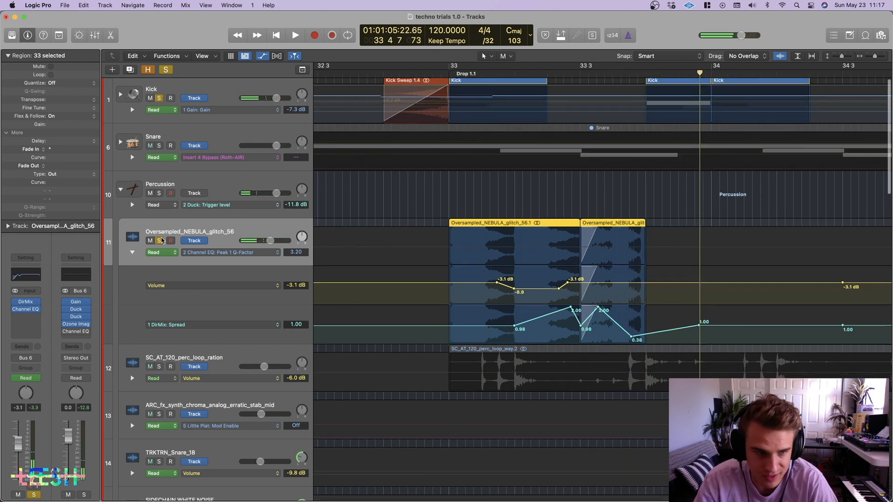
left_click(159, 241)
left_click(159, 240)
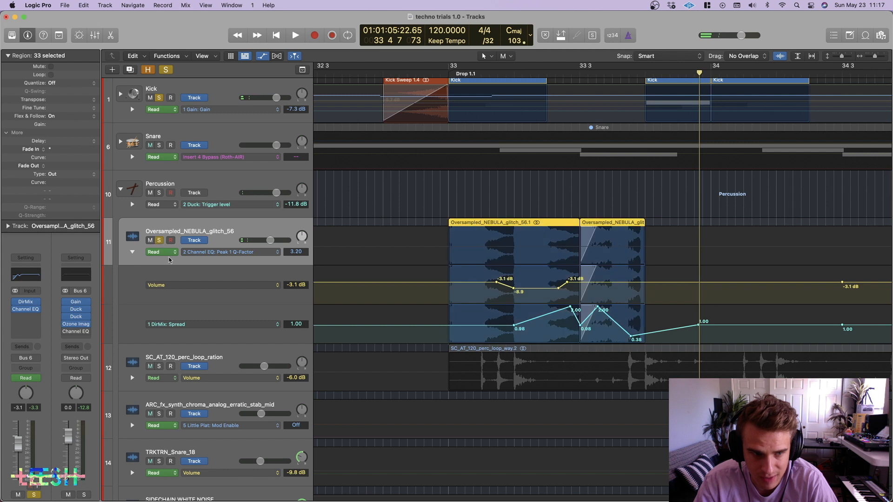
Inspect the NEBULA track's Direction Mixer while its Spread automation plays through Drop 1.1, and close it.
left_click(27, 302)
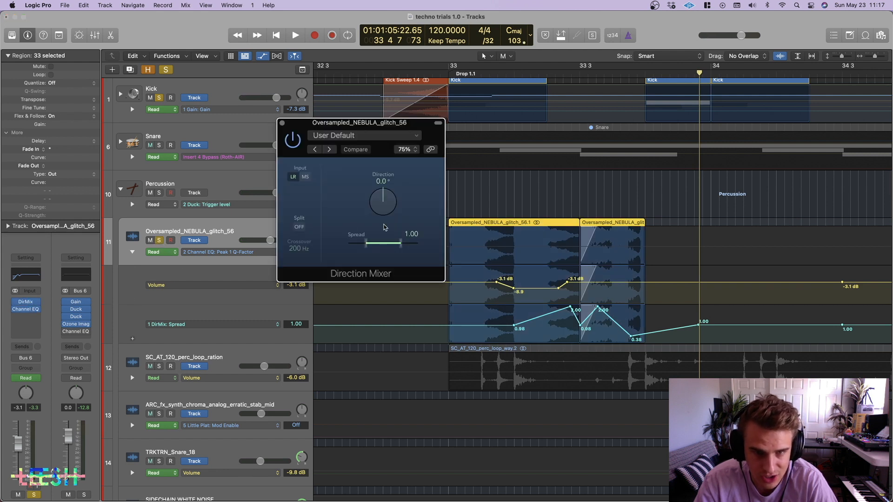
key("space")
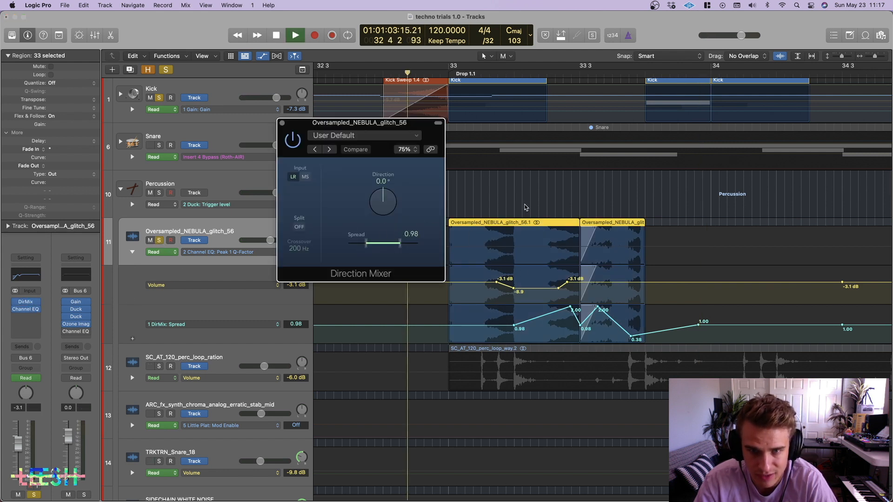
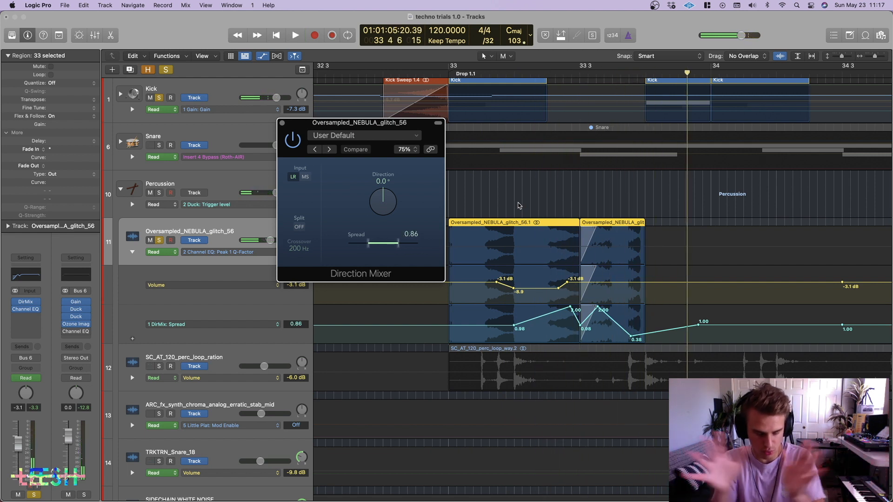
left_click(281, 124)
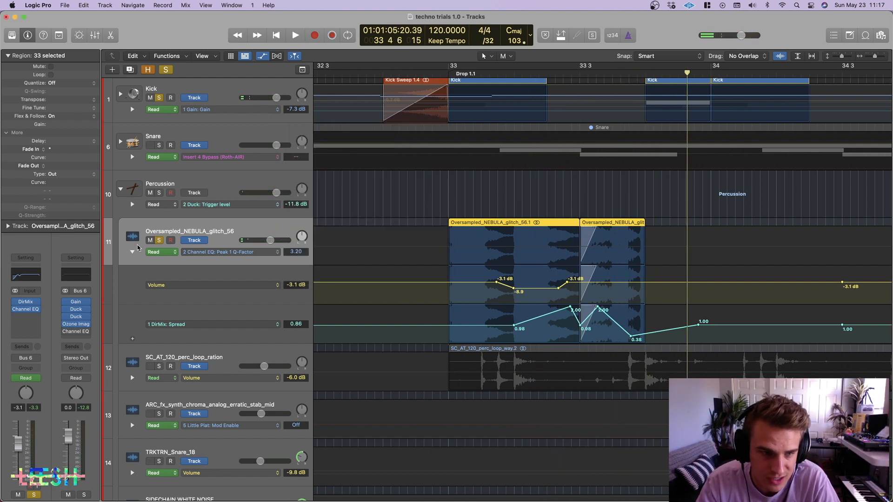
Replace the NEBULA solo with the Percussion stack and SC_AT_120_perc_loop_ration, collapse the NEBULA lanes, and play from just before Drop 1.1.
left_click(158, 240)
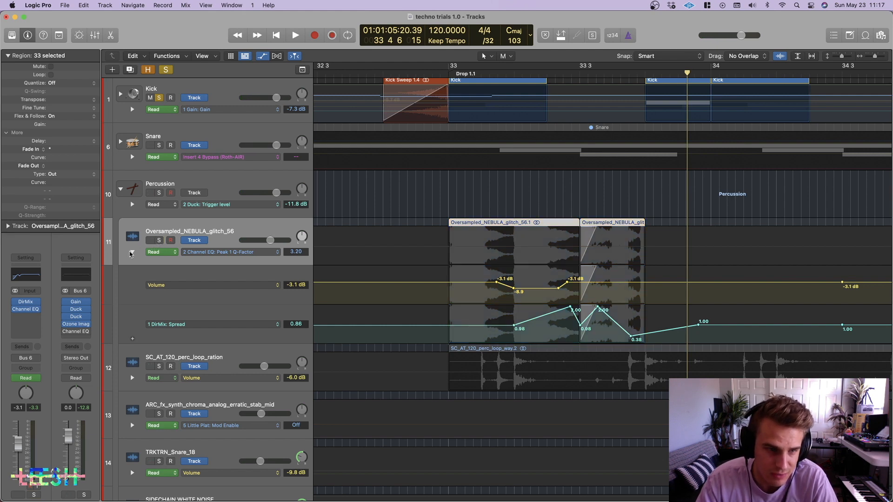
left_click(132, 253)
left_click(159, 192)
key("super+Left")
left_click(507, 72)
left_click(160, 288)
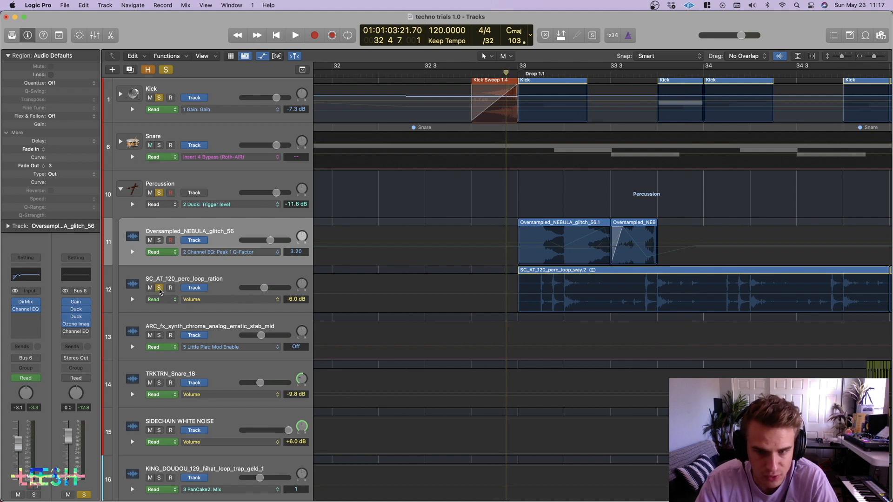
key("space")
scroll(160, 290, "down", 1)
scroll(160, 291, "up", 1)
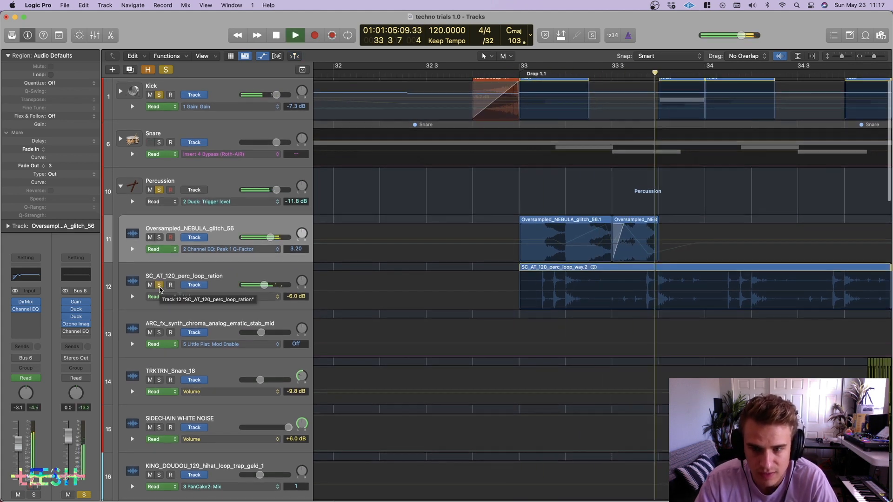
Select SC_AT_120_perc_loop_ration, clear its individual solo, follow the percussion layers through Drop 1.1, and stop playback.
left_click(181, 279)
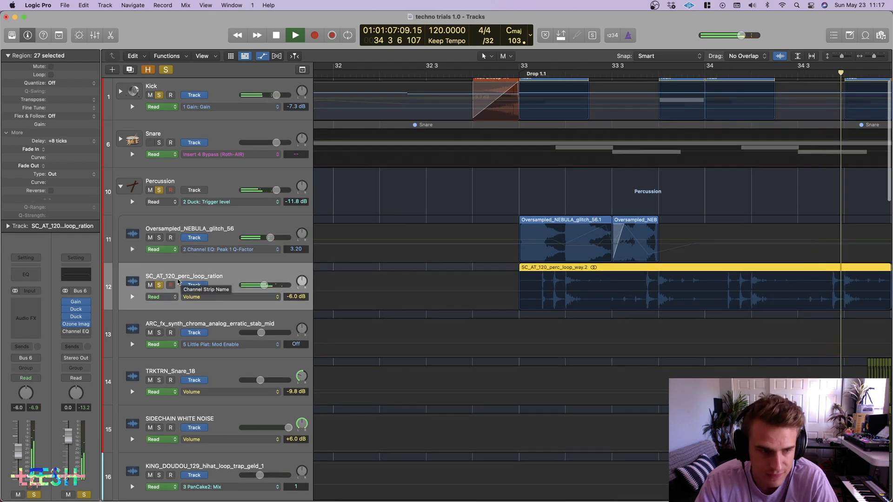
left_click(159, 284)
scroll(498, 324, "down", 5)
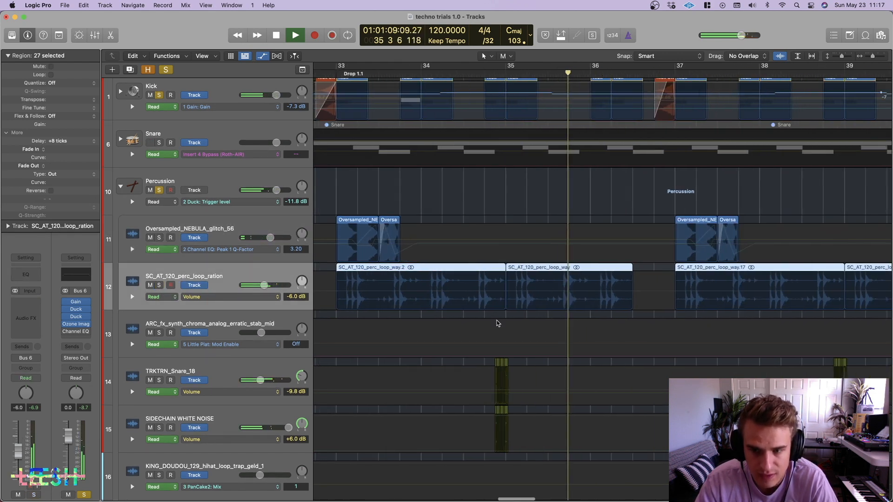
scroll(498, 323, "down", 2)
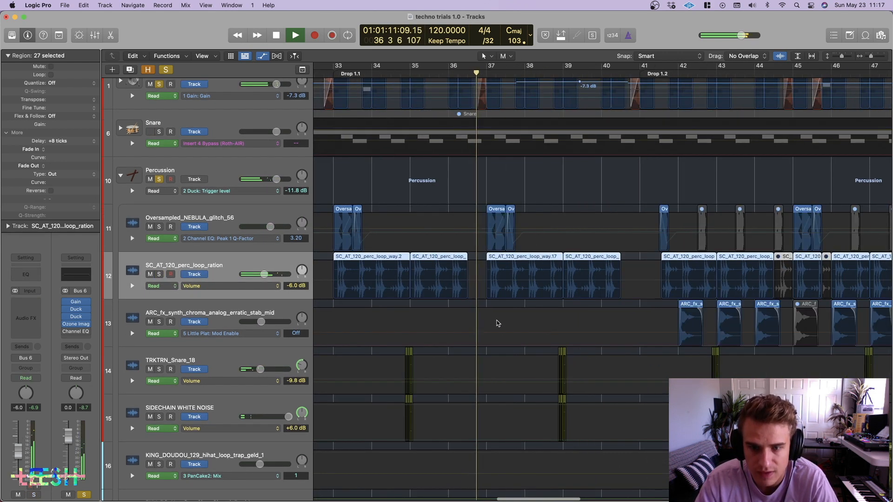
scroll(497, 324, "down", 6)
scroll(497, 322, "down", 12)
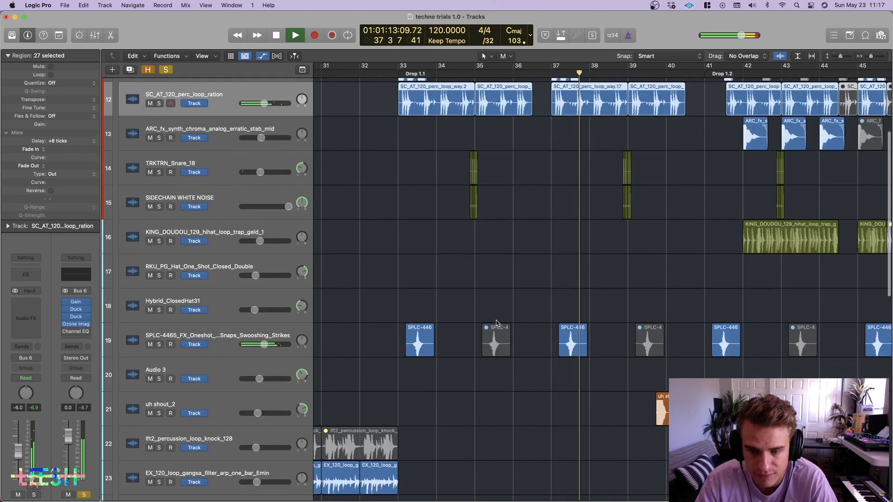
key("space")
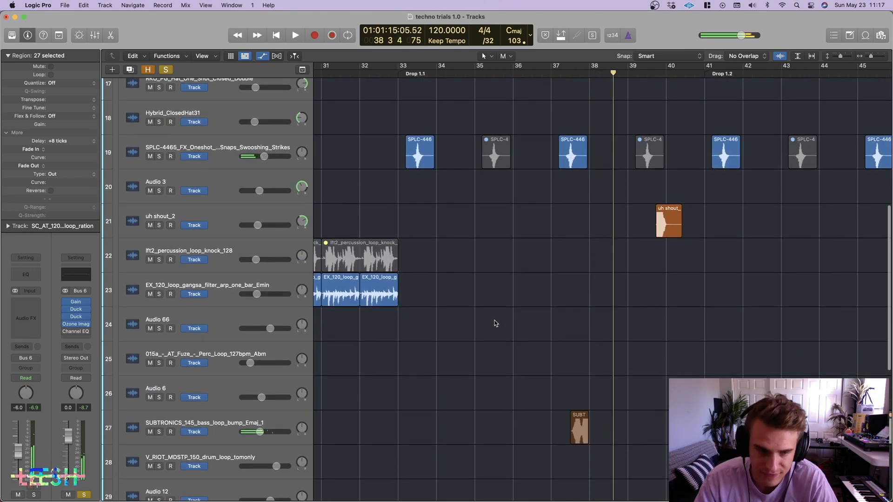
Replay the kick and percussion layers from Drop 1.1 to bar 35 in a closer view, and stop playback.
scroll(465, 279, "up", 8)
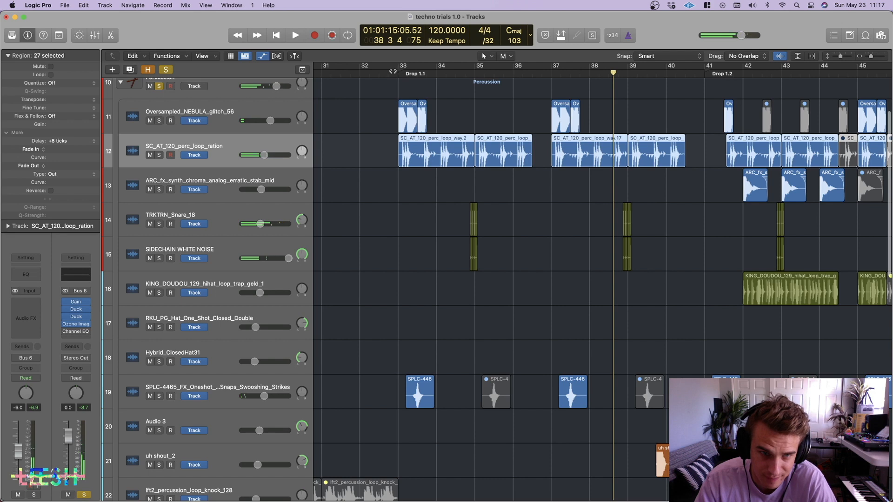
key("super+Right")
key("super+Right")
key("super+Right")
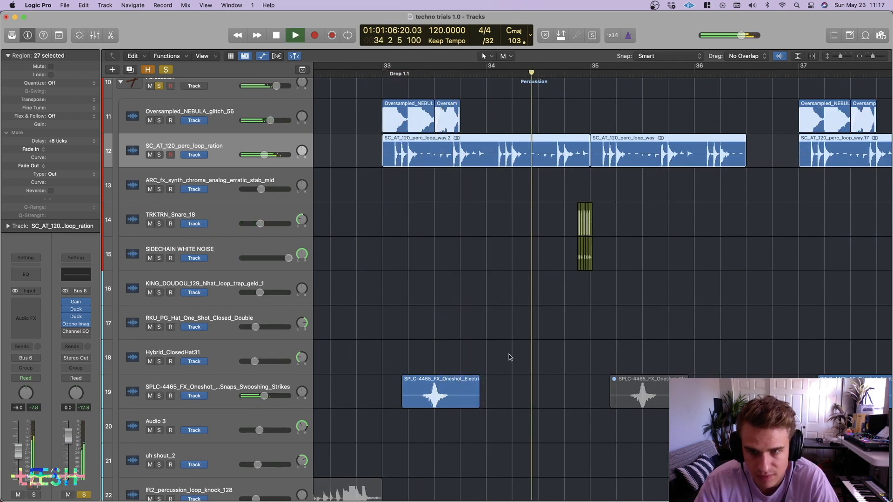
scroll(510, 359, "down", 2)
scroll(606, 244, "up", 4)
key("space")
Show track automation and audition only TRKTRN_Snare_18 and SIDECHAIN WHITE NOISE close up in the roll before bar 35.
scroll(606, 243, "up", 6)
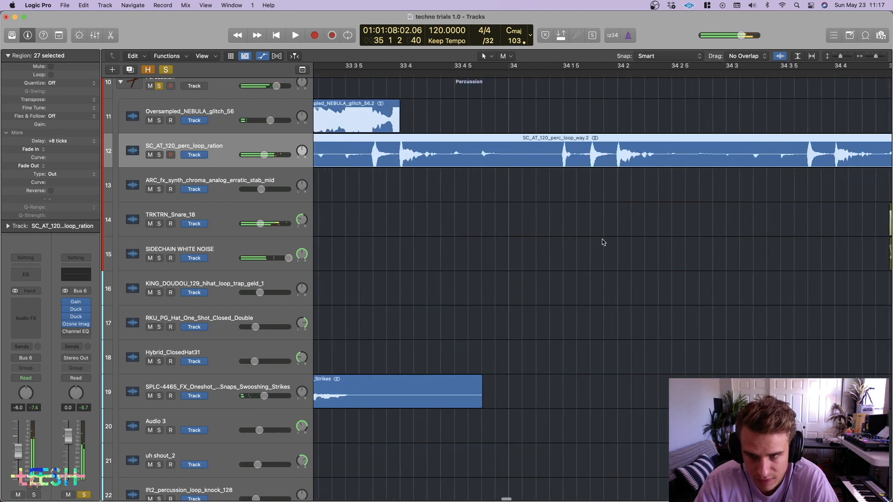
key("a")
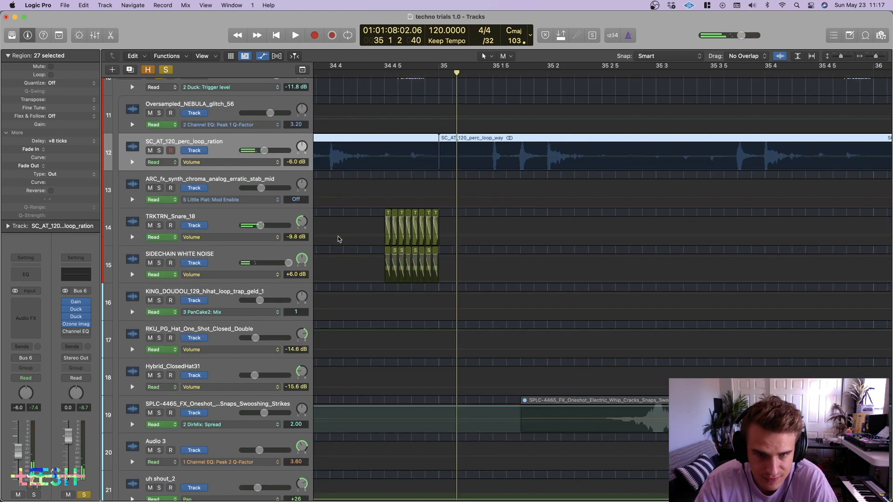
scroll(314, 232, "up", 3)
left_click(248, 229)
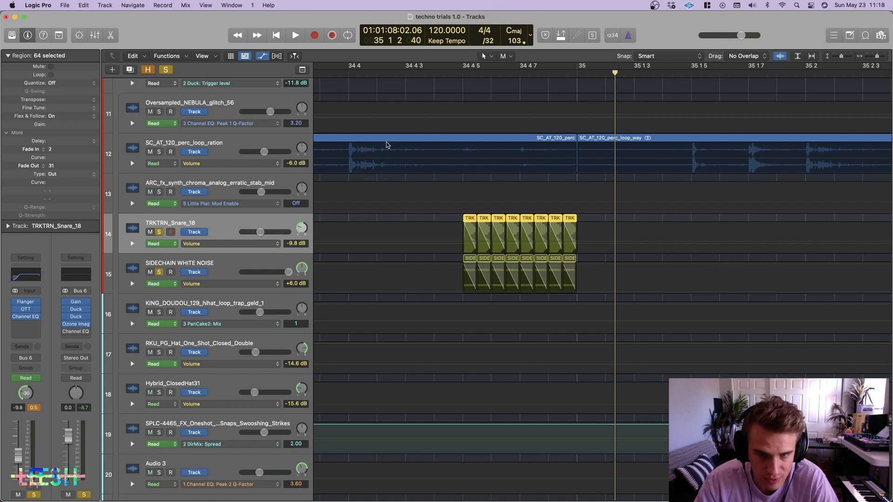
left_click(455, 71)
key("space")
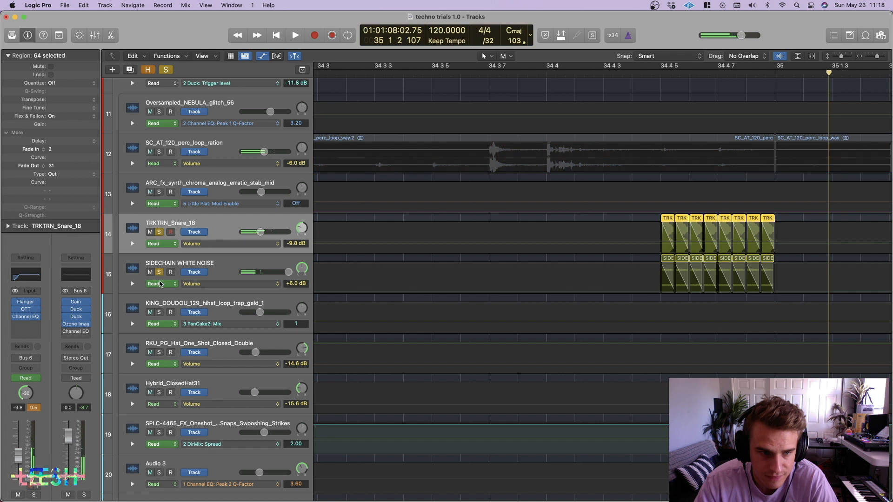
key("space")
key("space")
Mute TRKTRN_Snare_18 to audition the white noise roll alone, and unmute it to replay both layers.
left_click(150, 232)
key("space")
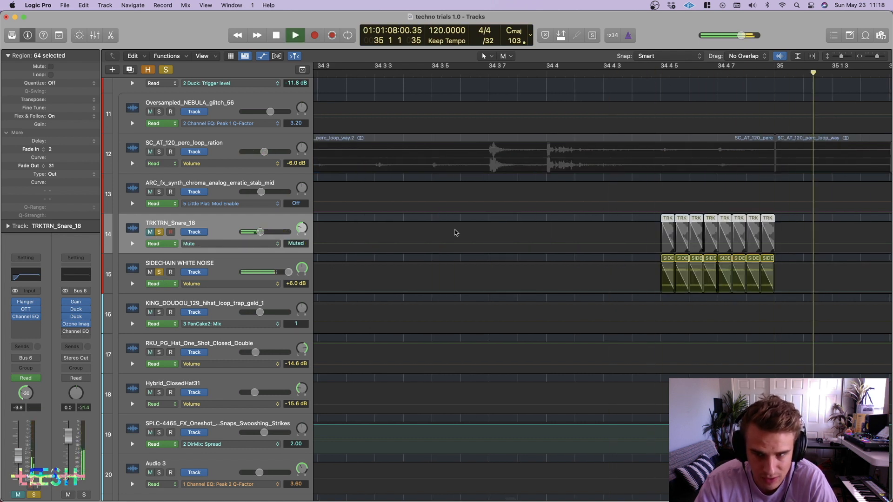
key("space")
left_click(150, 232)
key("space")
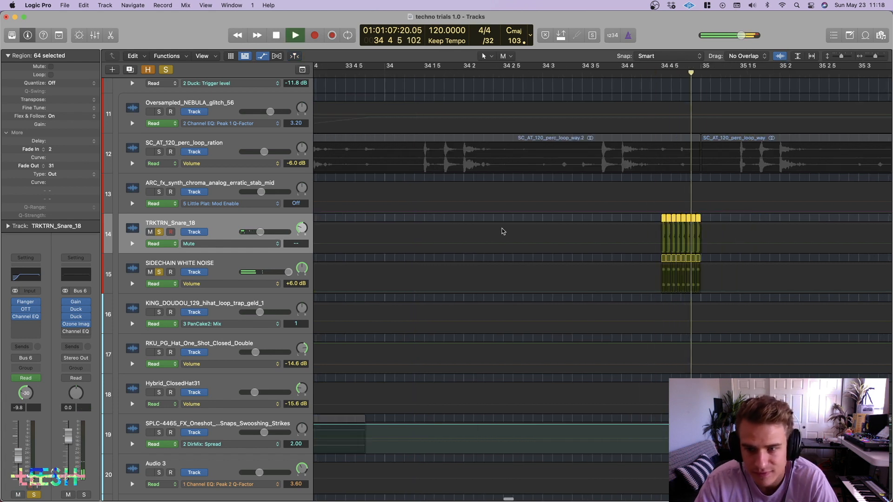
key("space")
Replace the snare and white noise solos with the SPLC-4465 FX oneshot, audition it from the start of Drop 1.1, and clear its solo.
left_click(159, 232)
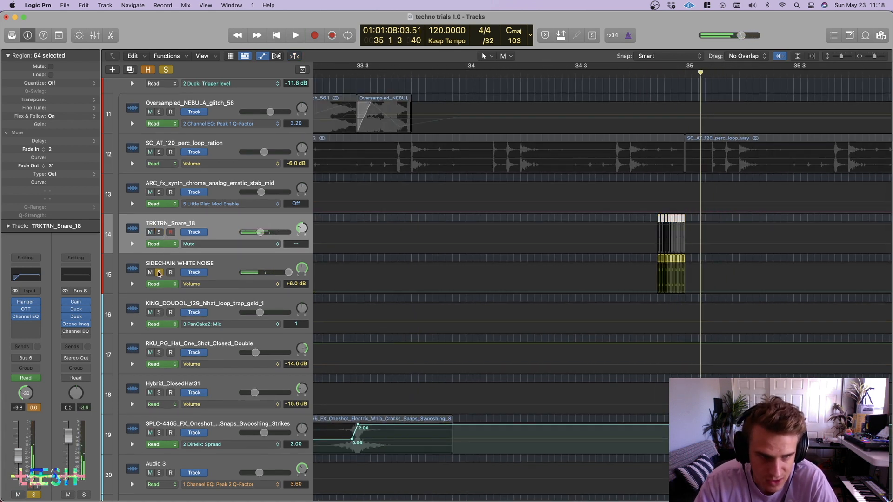
left_click(159, 272)
key("super+Left")
key("super+Left")
scroll(537, 272, "down", 3)
left_click(441, 73)
left_click(159, 360)
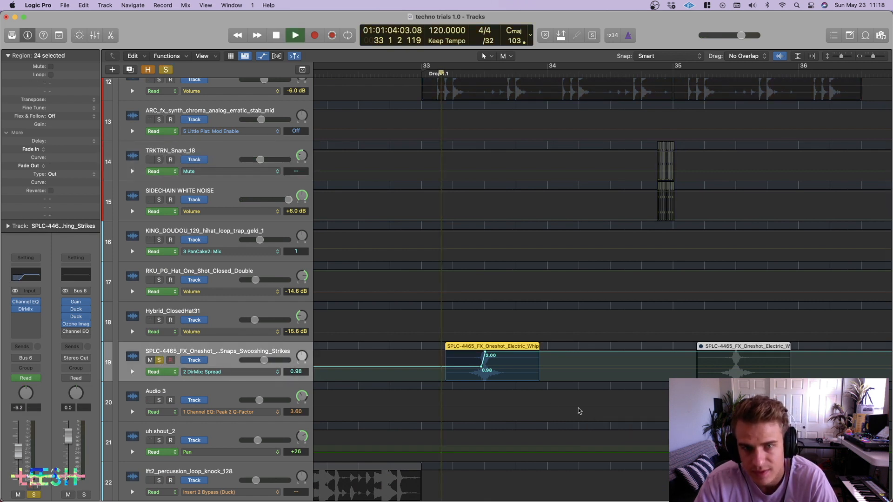
key("space")
left_click(159, 360)
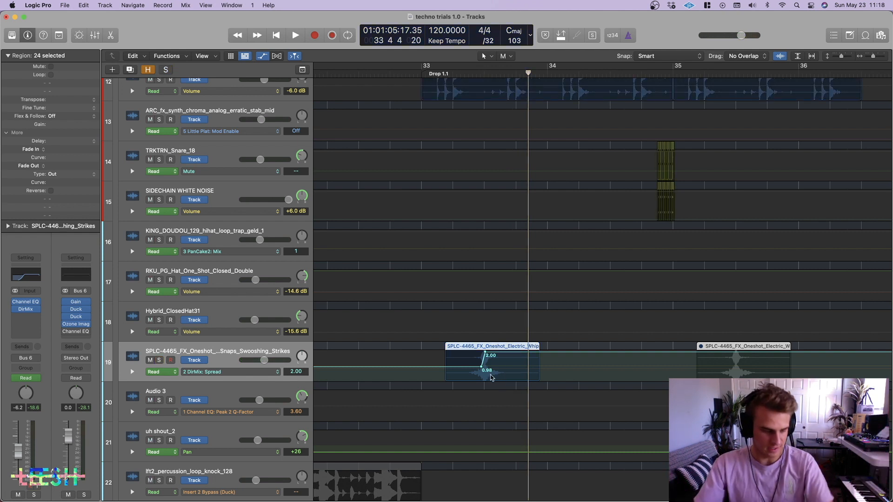
scroll(382, 336, "down", 8)
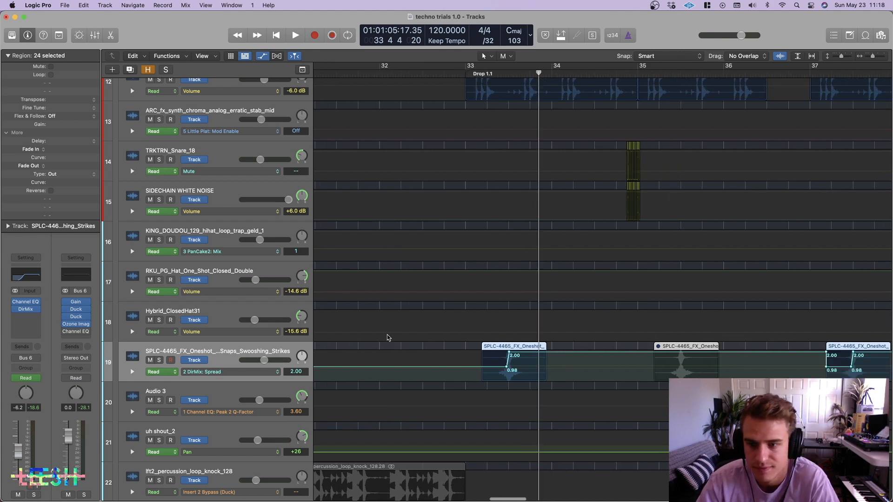
Play the full mix briefly from Drop 1.1, stop it, and solo the Kick, Snare and Percussion tracks.
key("space")
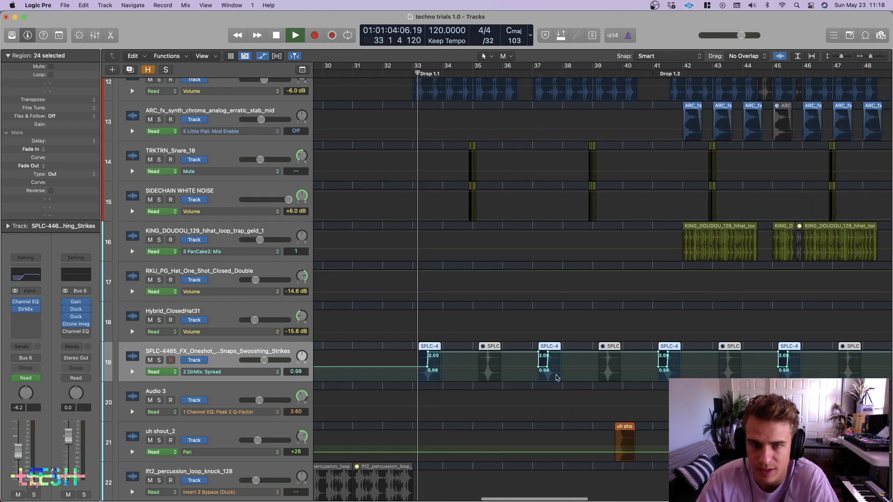
scroll(181, 104, "down", 5)
scroll(181, 105, "up", 10)
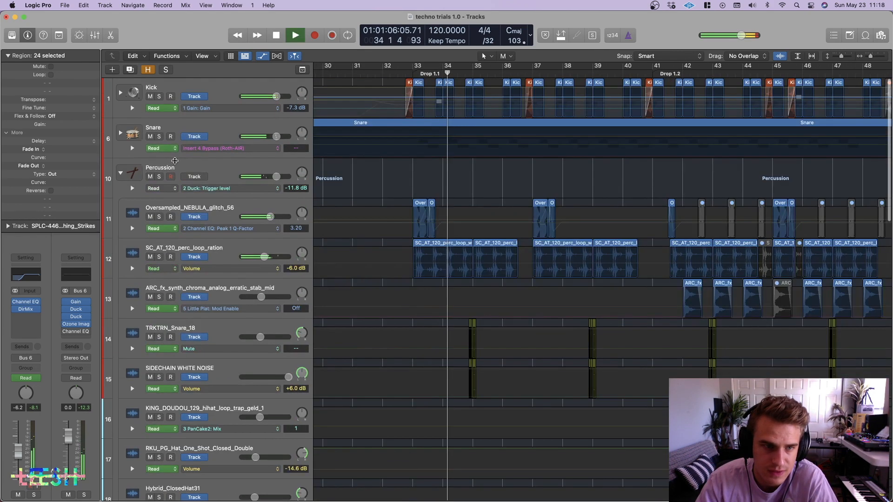
key("space")
left_click(159, 97)
left_click(159, 137)
left_click(159, 177)
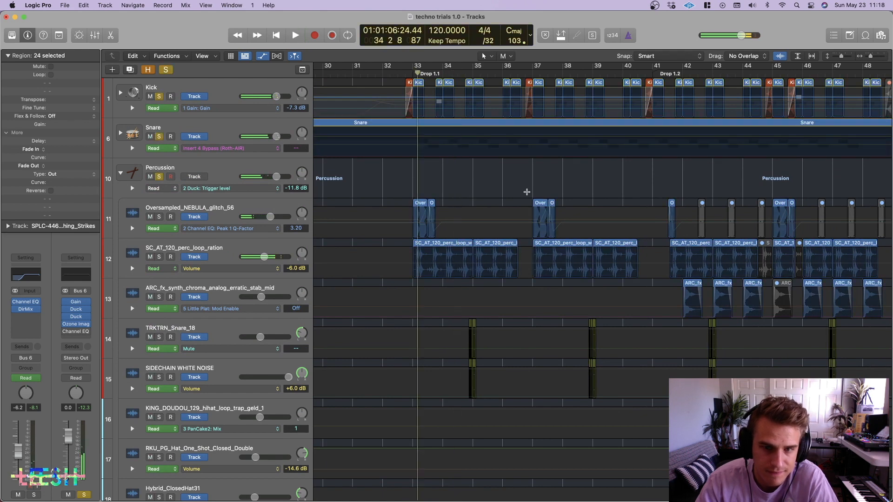
Play the soloed drum layers from Drop 1.1 to bar 38 with automation hidden, following the regions on the percussion tracks.
key("space")
scroll(130, 262, "down", 4)
key("super+Right")
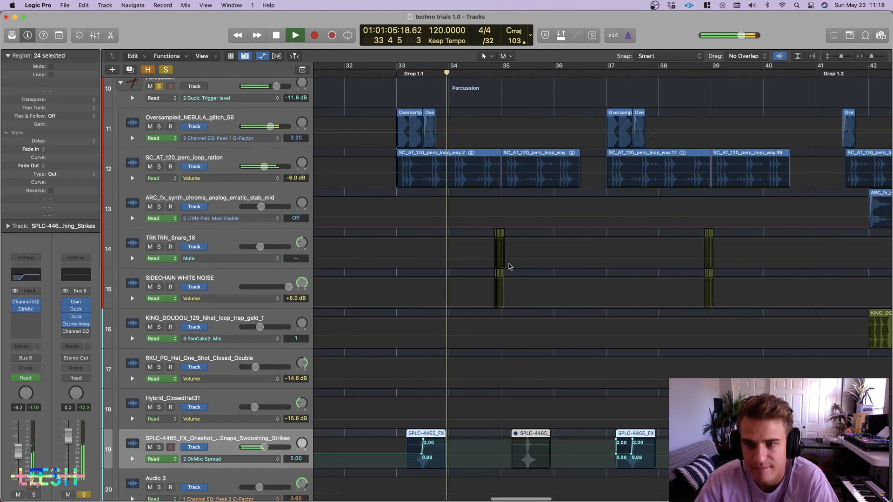
key("super+Up")
key("super+Up")
left_click(229, 200)
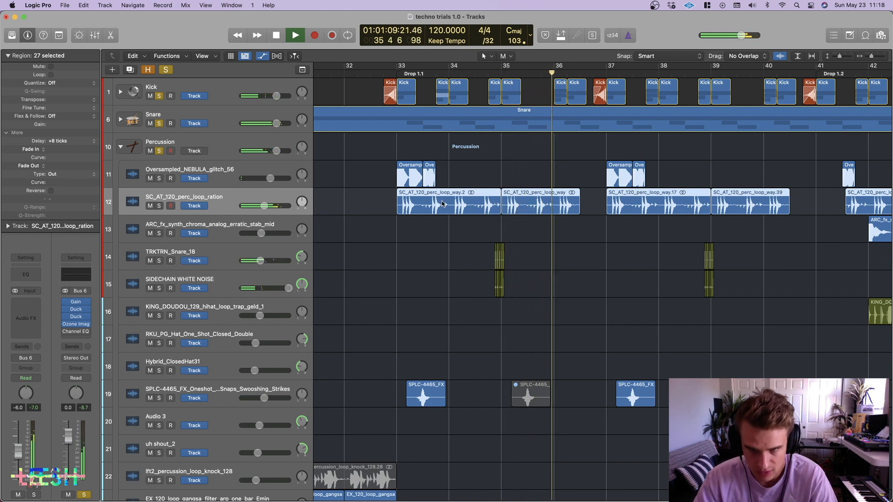
scroll(564, 231, "right", 3)
scroll(564, 231, "down", 5)
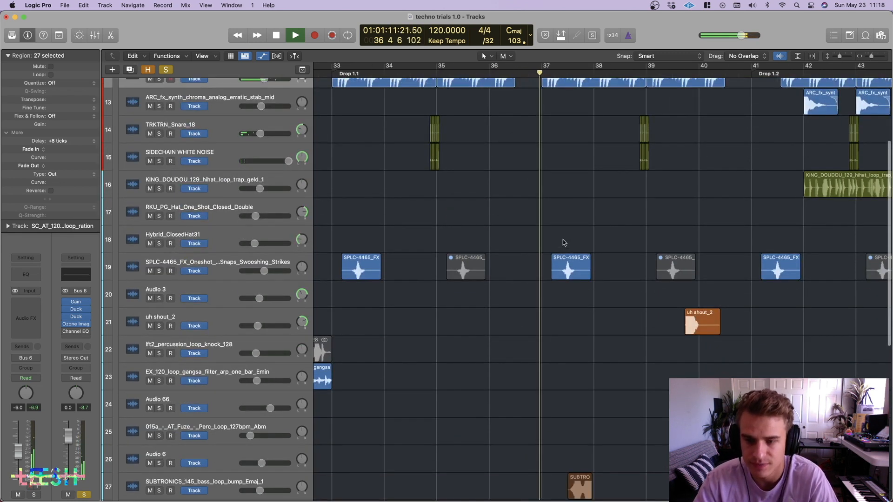
scroll(541, 245, "down", 5)
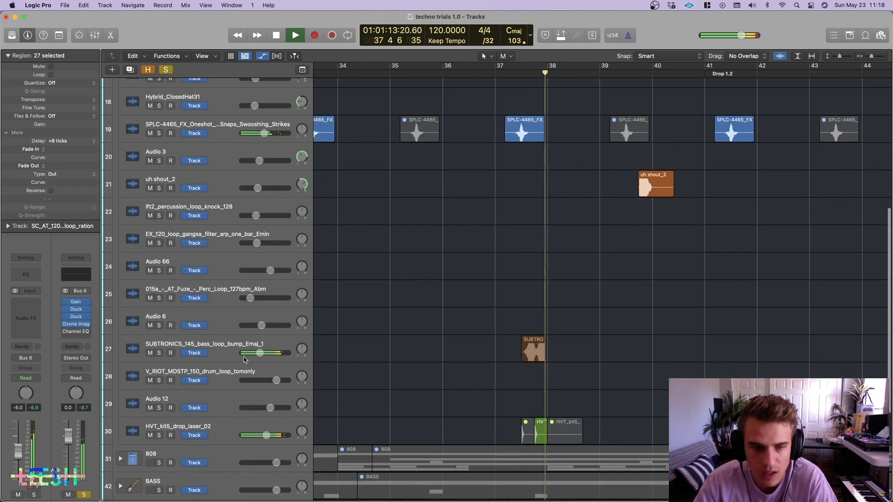
key("space")
Select the SUBTRONICS_145_bass_loop_bump track, show its automation close up, and expand all its lanes.
left_click(228, 342)
scroll(537, 349, "down", 5)
scroll(537, 348, "up", 5)
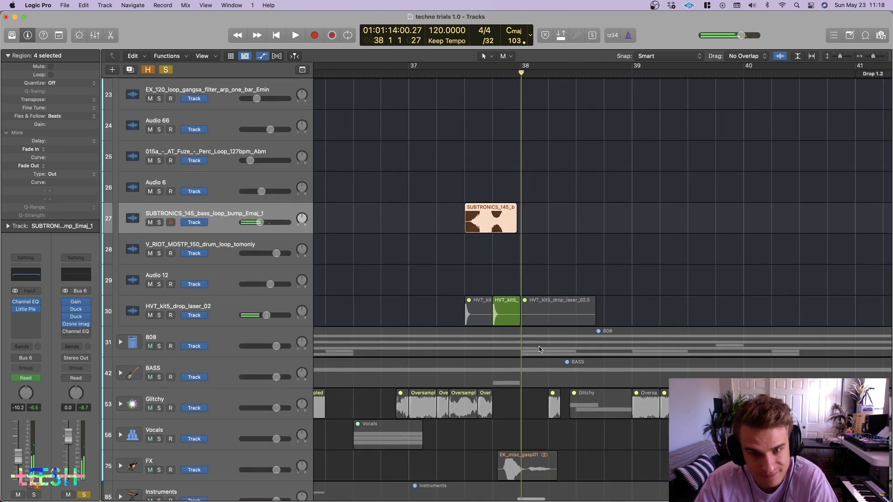
key("a")
key("super+Right")
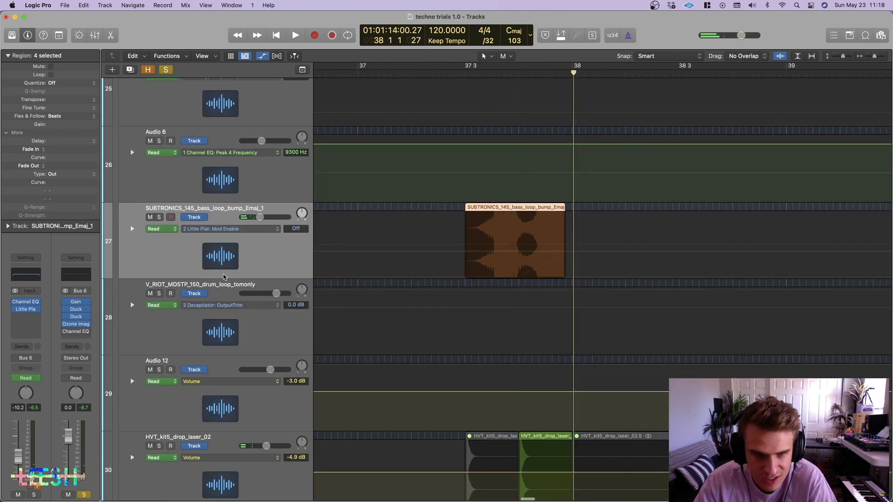
left_click(132, 229)
key("super+Up")
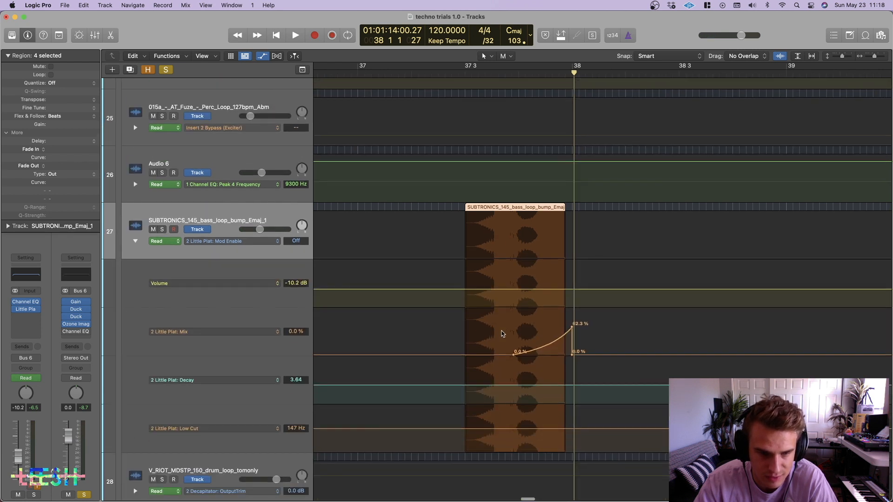
Audition the SUBTRONICS bass loop from its region start near 37 3, first with the drum layers and again with only that track soloed.
left_click(458, 72)
key("space")
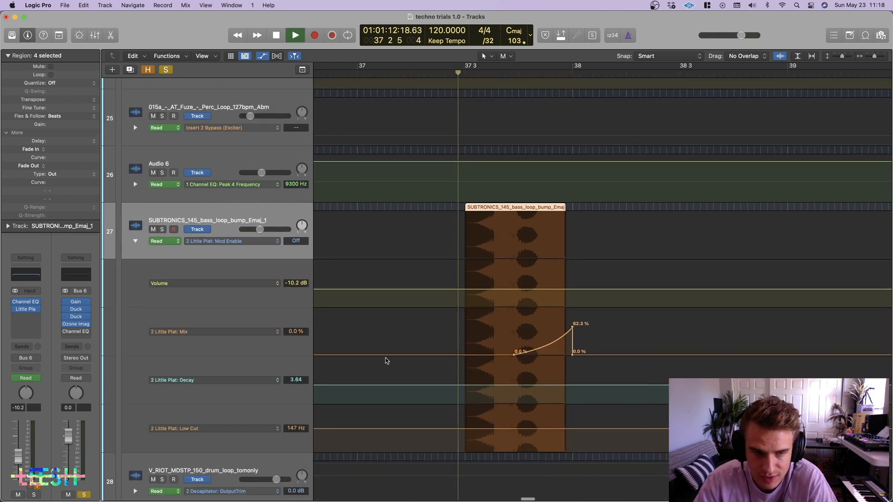
key("space")
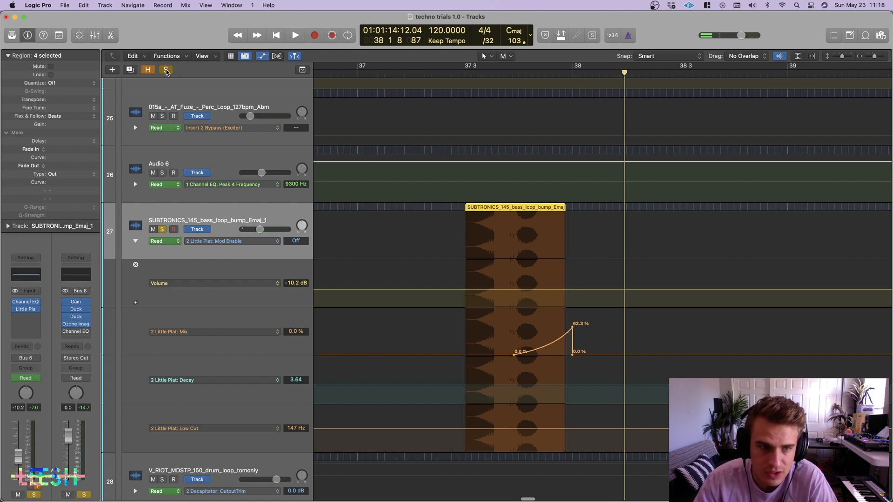
left_click(462, 73)
key("space")
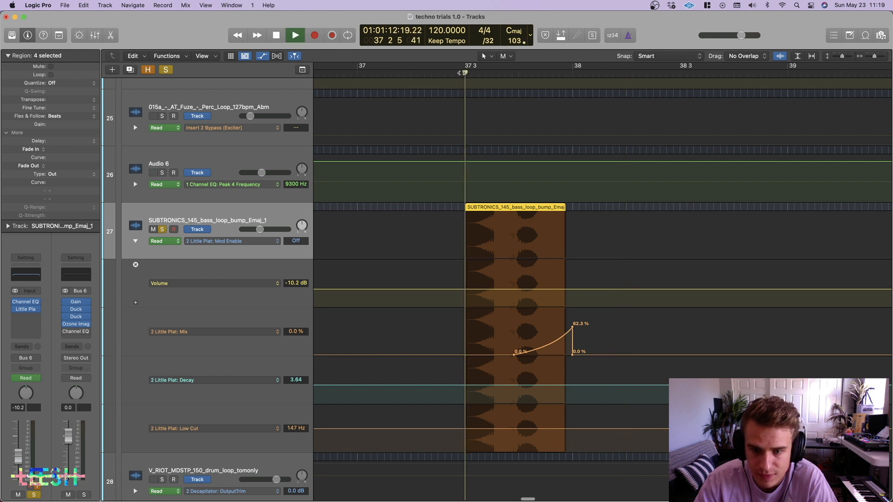
key("space")
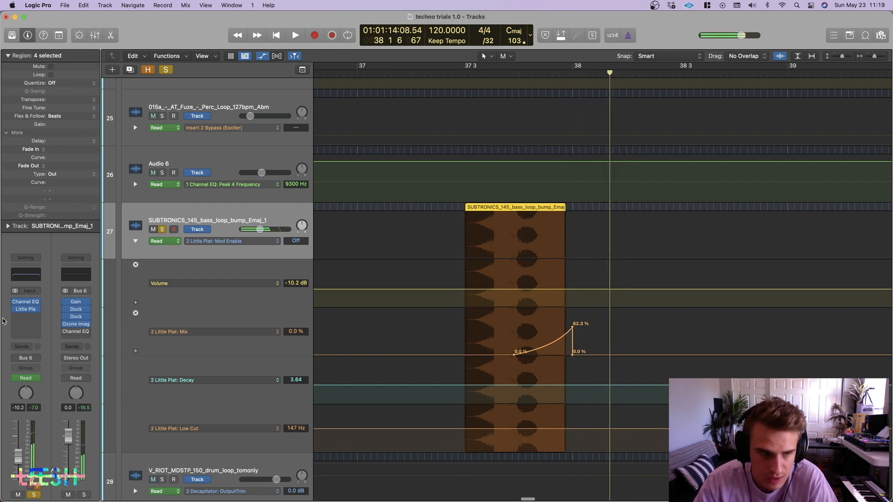
Compare the soloed SUBTRONICS bass loop with the Little Plate reverb bypassed and with it re-enabled.
key("space")
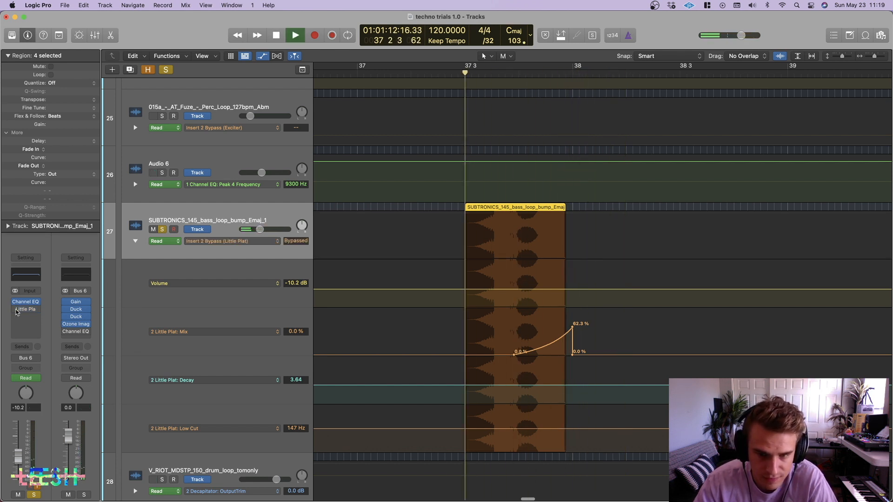
key("space")
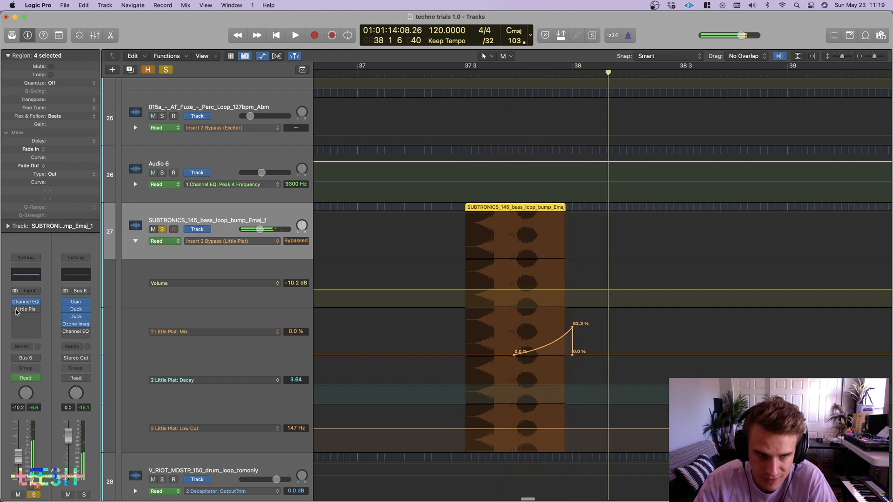
left_click(16, 310)
key("space")
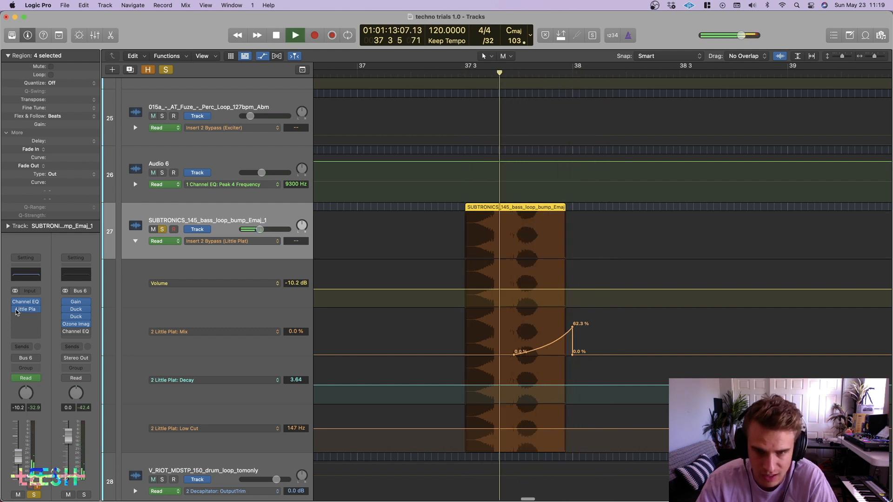
key("space")
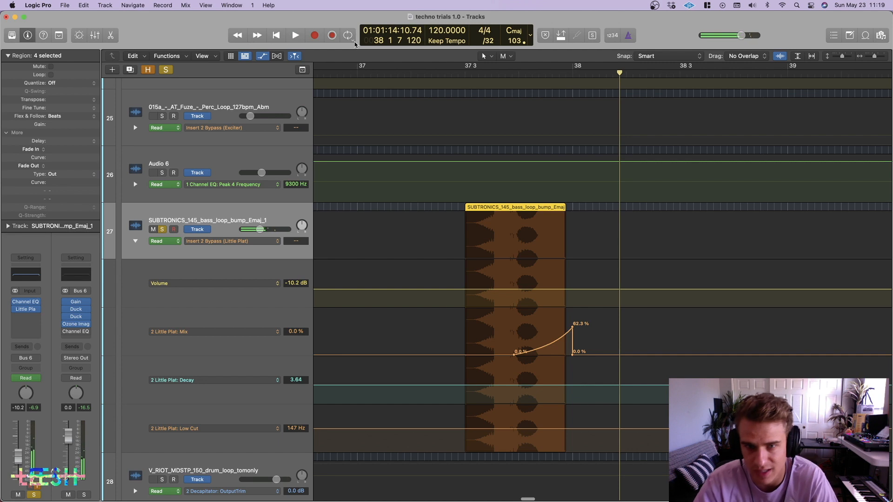
Collapse the bass loop's automation lanes, hide automation, and replace its solo with solos on Kick, Snare and Percussion.
left_click(136, 242)
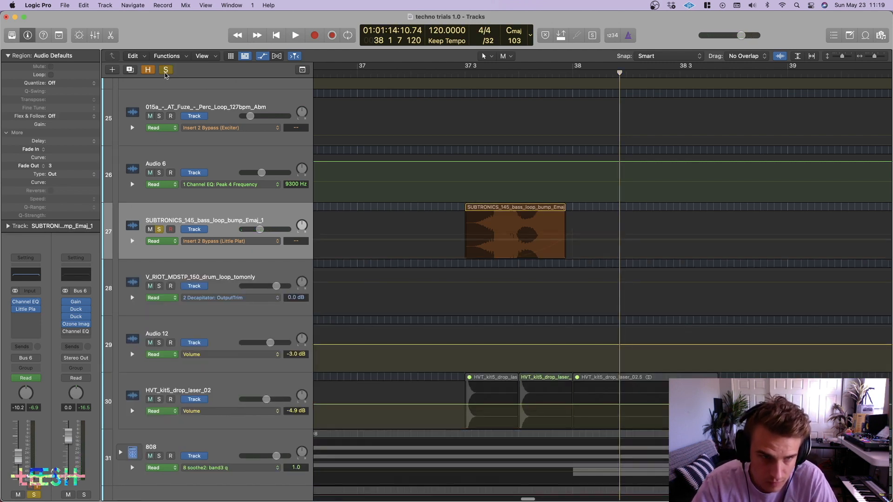
left_click(165, 73)
key("super+Up")
key("super+Up")
key("super+Up")
key("super+Up")
key("super+Up")
key("super+Up")
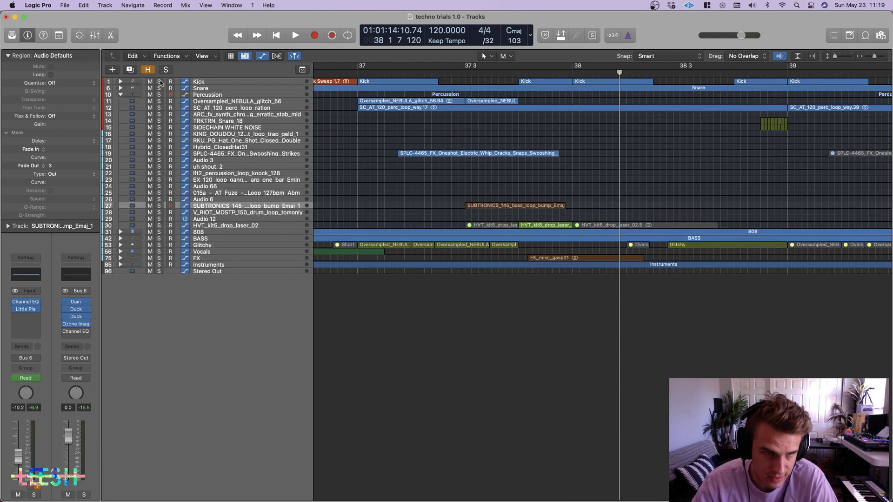
left_click_drag(159, 82, 160, 95)
key("super+Down")
key("super+Down")
key("super+Down")
key("super+Down")
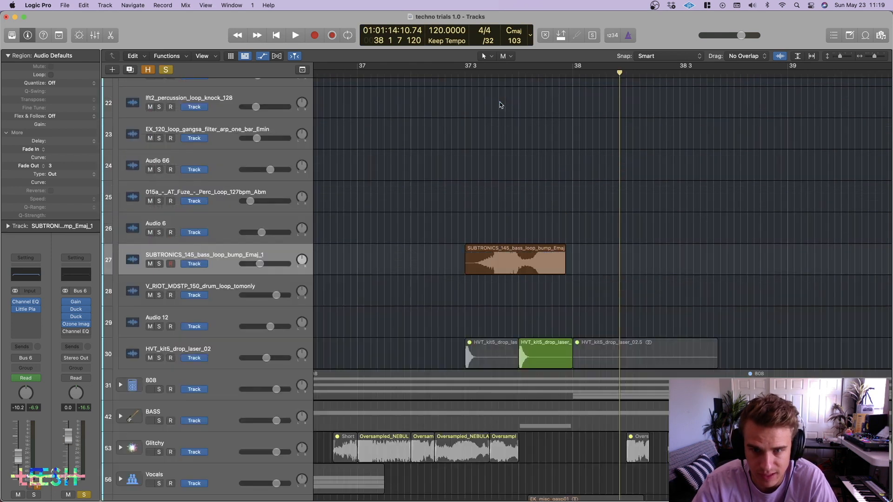
Replay the drum layers from 37 3, audition HVT_kit5_drop_laser_02 with the SUBTRONICS loop, and clear the laser's solo.
left_click(463, 73)
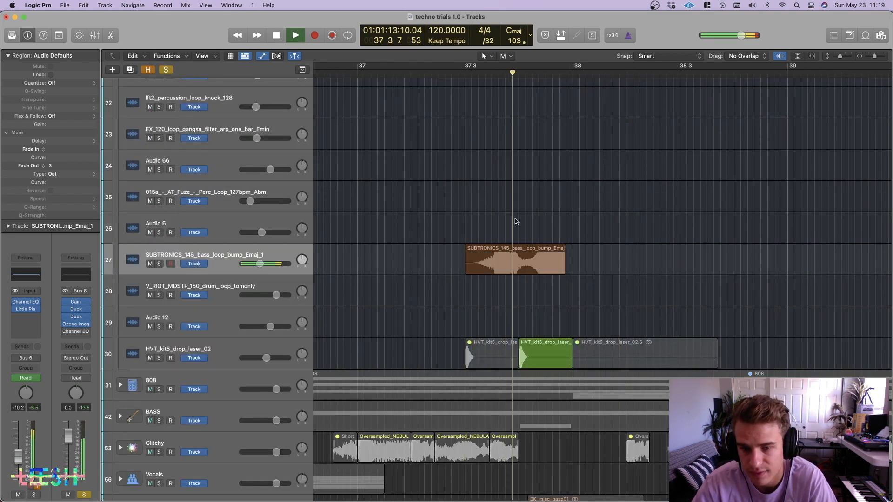
key("space")
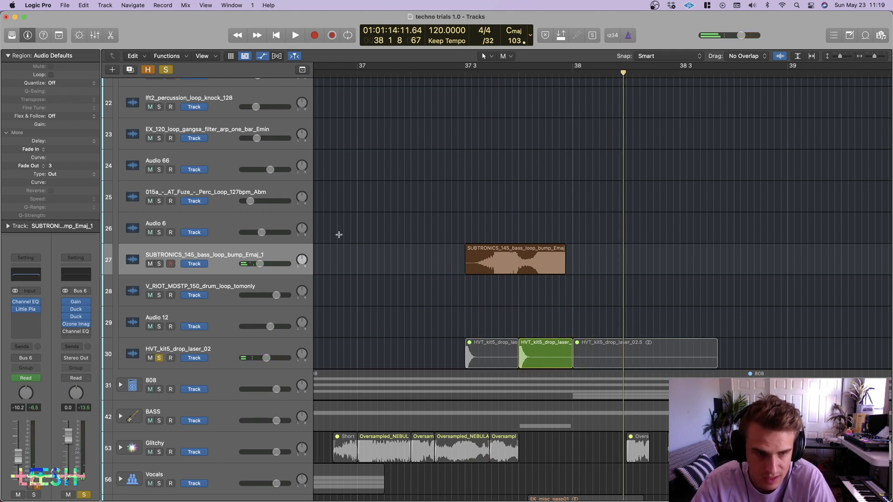
left_click(468, 72)
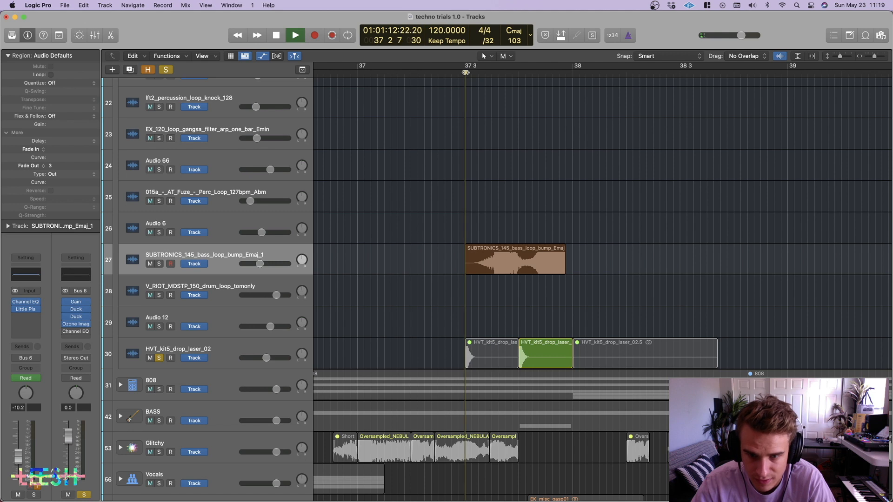
key("space")
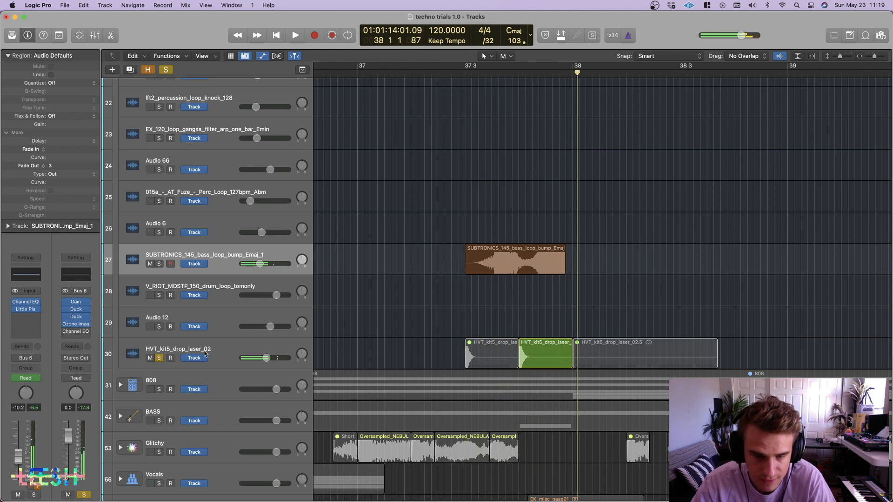
left_click(160, 358)
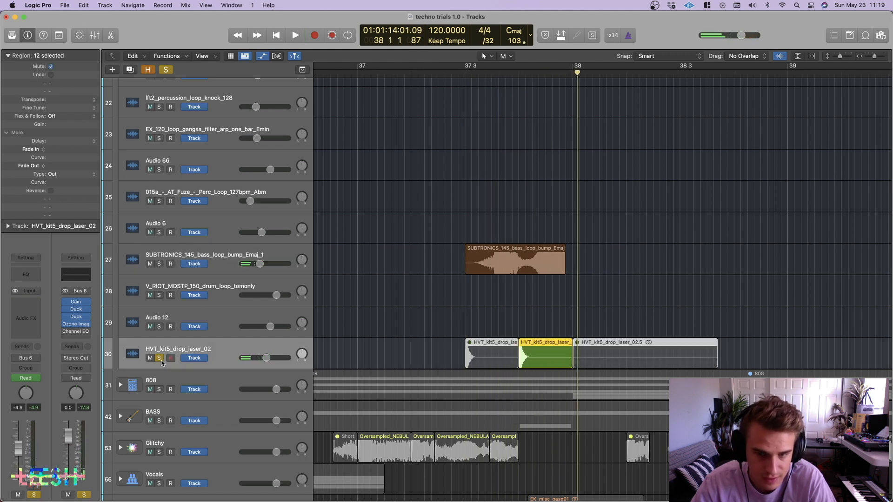
scroll(467, 333, "down", 5)
scroll(502, 356, "up", 5)
Play the drum layers from bar 38 into Drop 1.2, following the uh shout_2 and hi-hat loop regions, and stop near bar 44.
key("space")
scroll(538, 398, "up", 10)
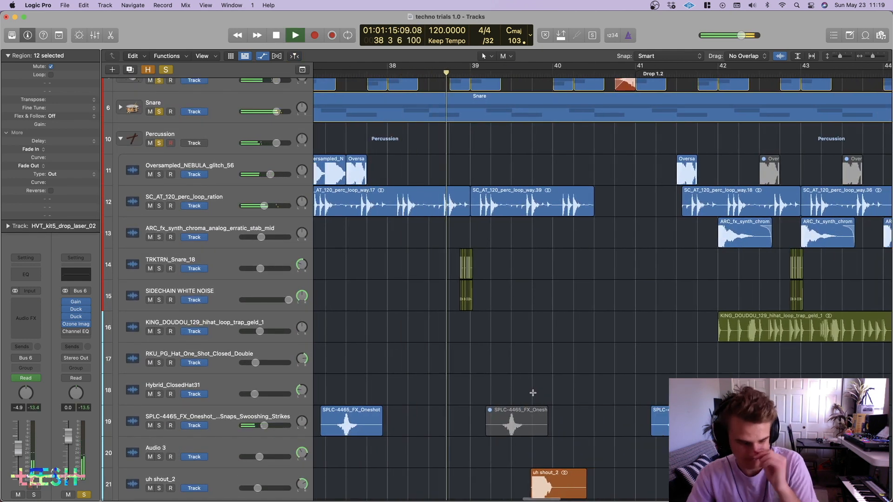
scroll(534, 386, "down", 4)
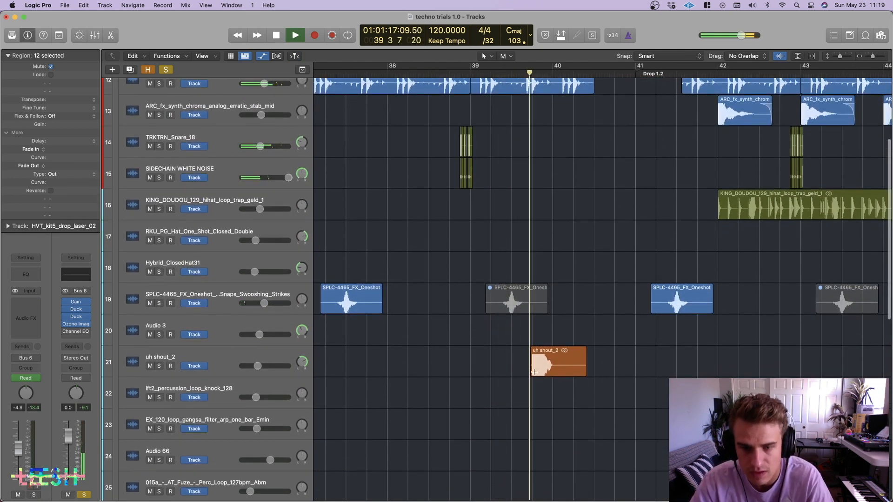
scroll(422, 359, "down", 5)
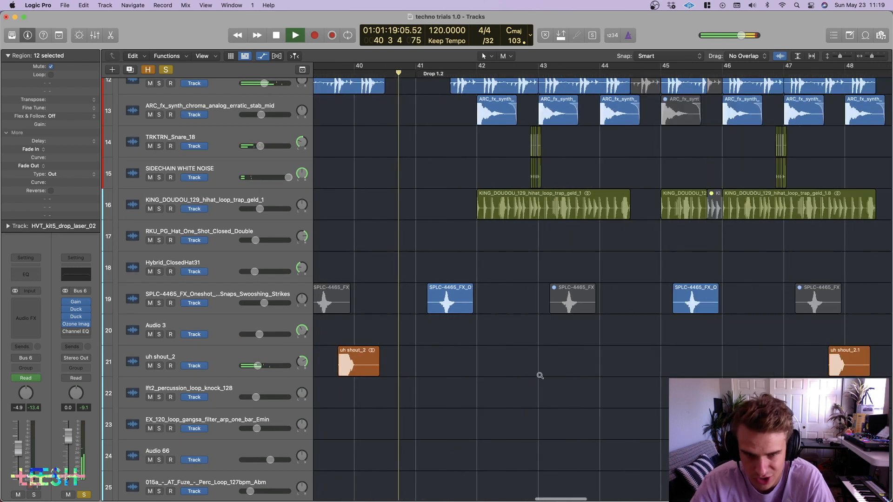
scroll(422, 360, "down", 8)
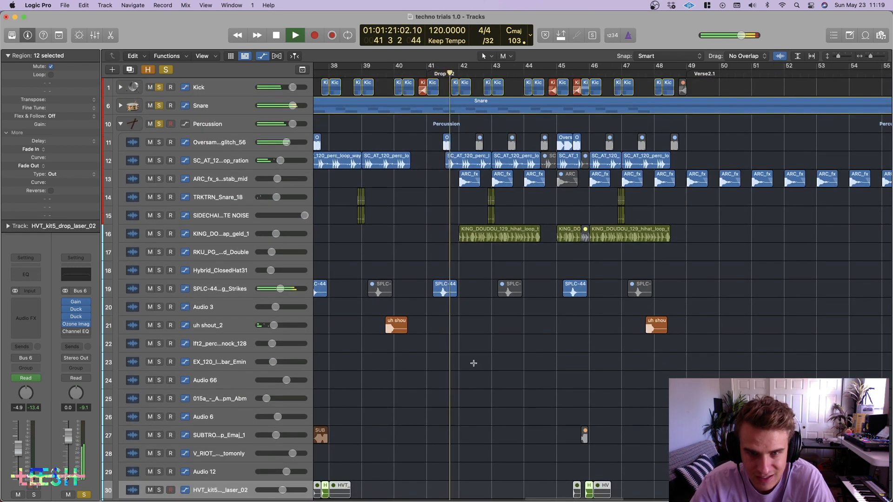
scroll(474, 366, "down", 3)
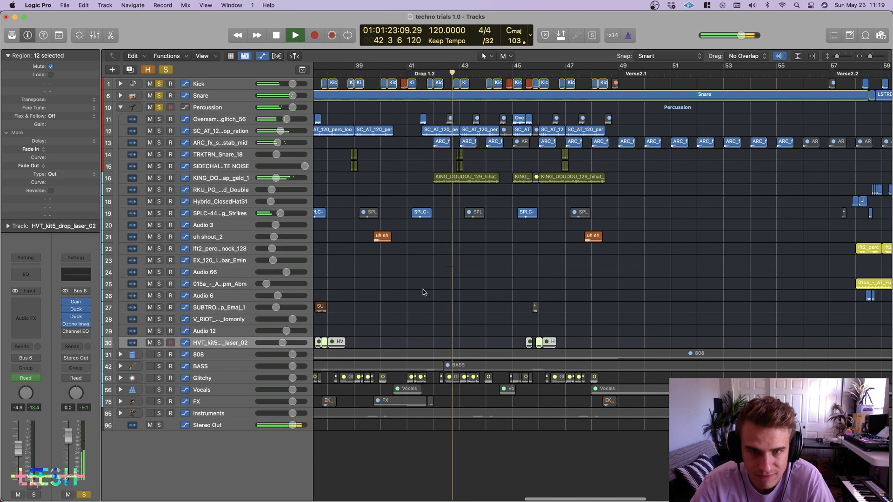
key("super+Down")
key("super+Down")
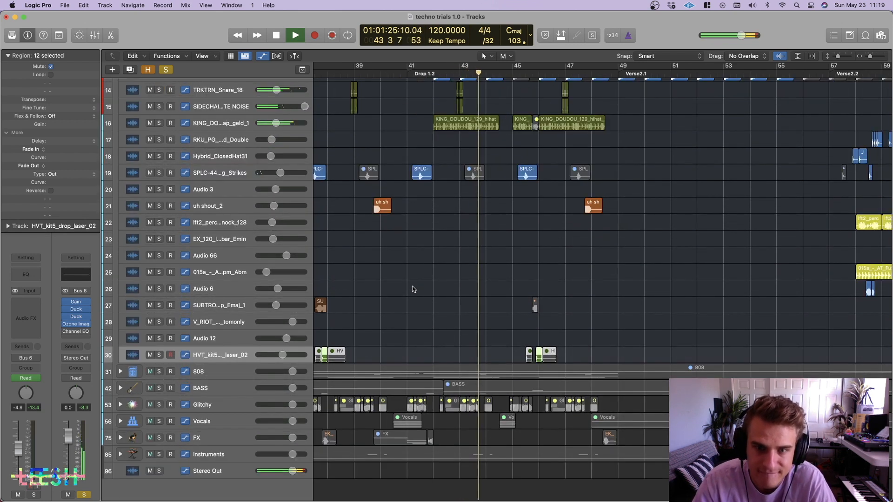
scroll(413, 290, "up", 2)
key("space")
Select the KING_DOUDOU_129_hihat_loop_trap_geld_1 track and show its regions and automation close up in Drop 1.2.
left_click(230, 153)
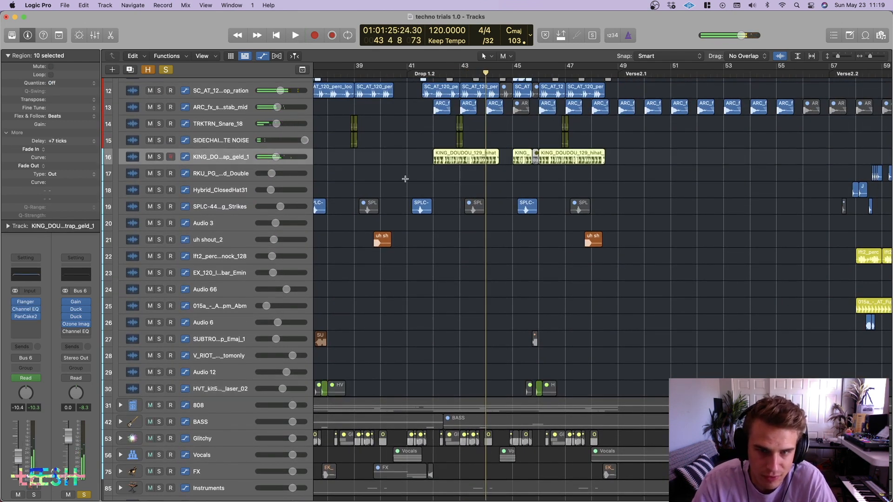
key("super+Right")
key("super+Right")
key("super+Right")
key("super+Right")
key("super+Right")
key("super+Down")
key("super+Down")
key("super+Down")
key("a")
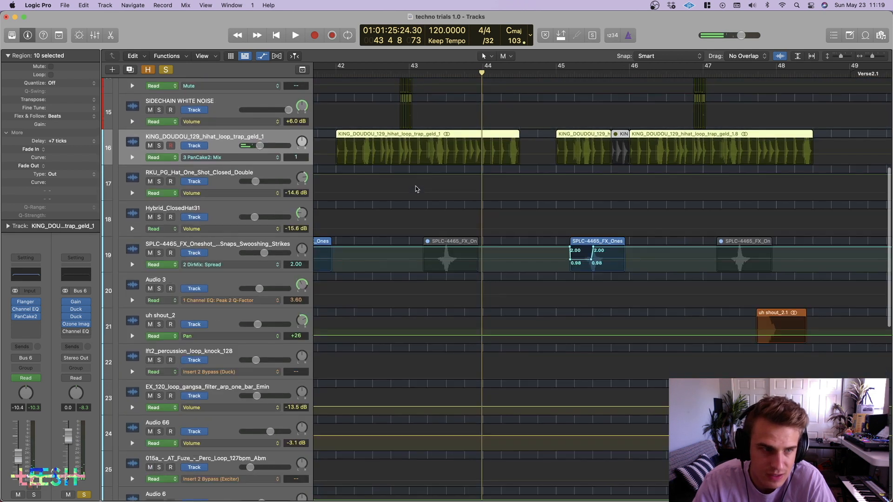
scroll(421, 188, "left", 3)
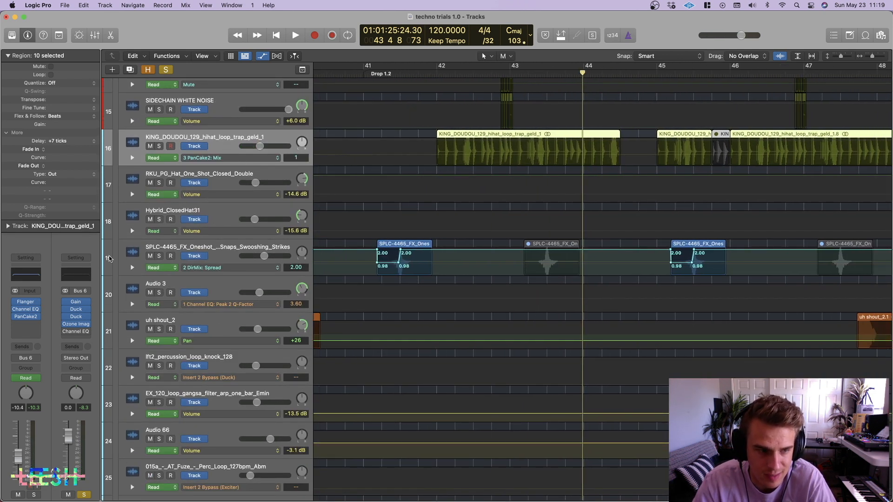
Inspect the Flanger on the KING_DOUDOU hi-hat loop while playing from about bar 41 3 past bar 44, and close it.
left_click(410, 73)
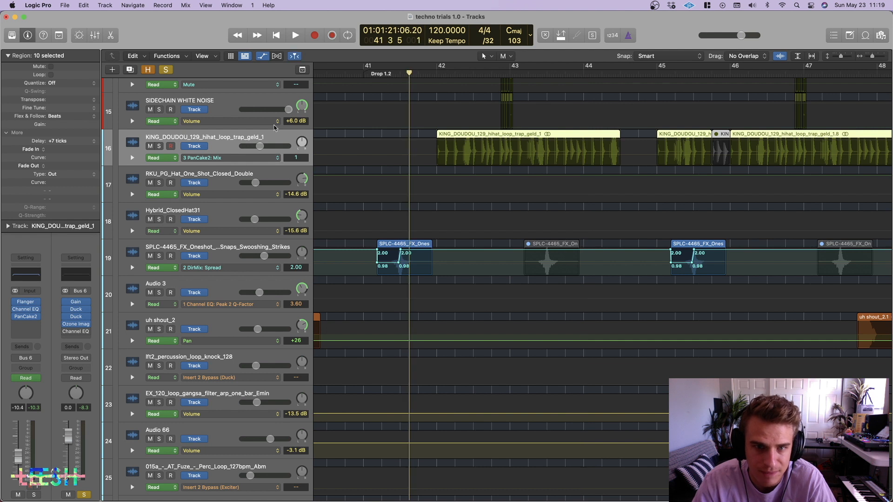
left_click(26, 302)
key("space")
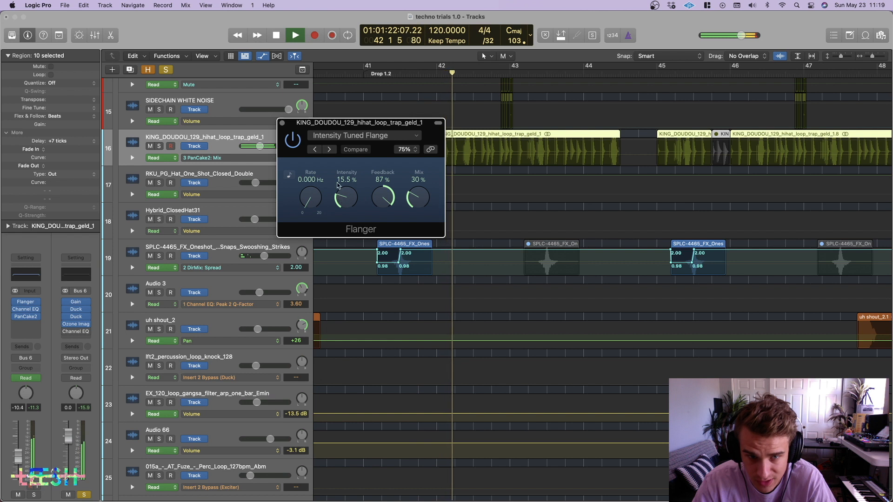
left_click_drag(309, 197, 295, 187)
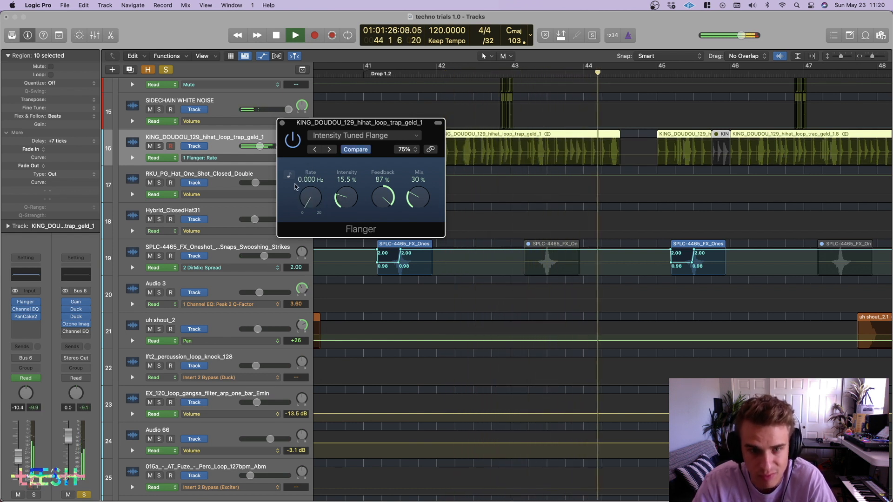
key("space")
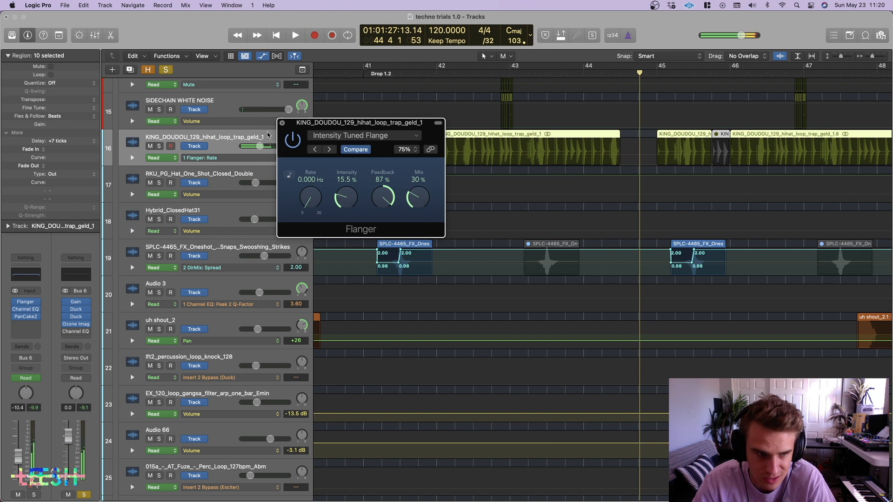
left_click(282, 123)
Open the hi-hat loop's PanCake2 editor beside its region and audition the panning from bar 42, then again from 41 4.
left_click(438, 73)
left_click(16, 317)
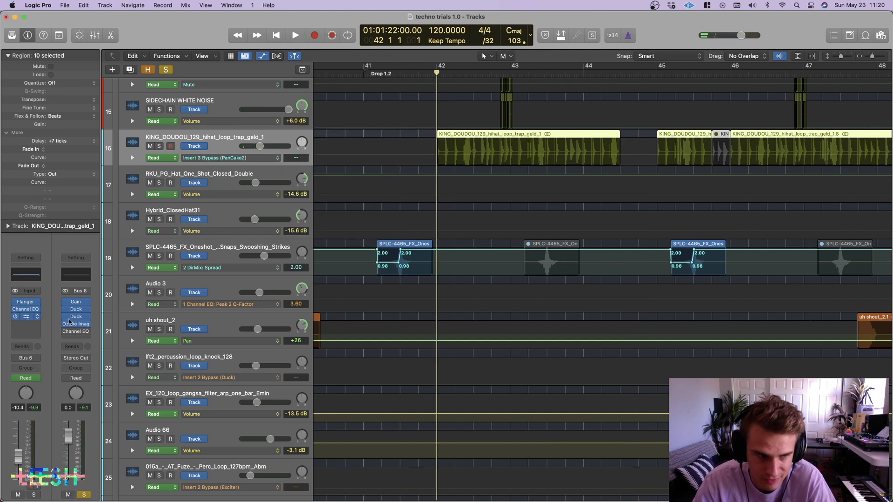
left_click(25, 316)
left_click_drag(443, 145, 811, 145)
key("space")
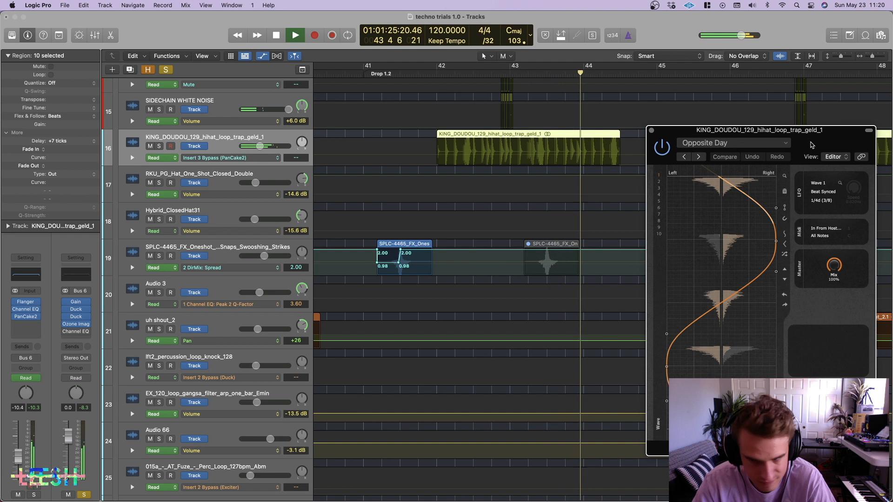
key("space")
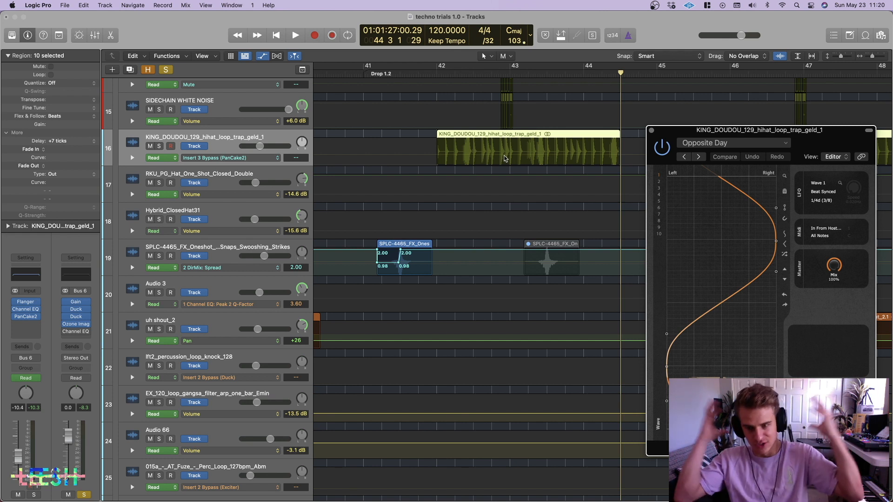
left_click(418, 79)
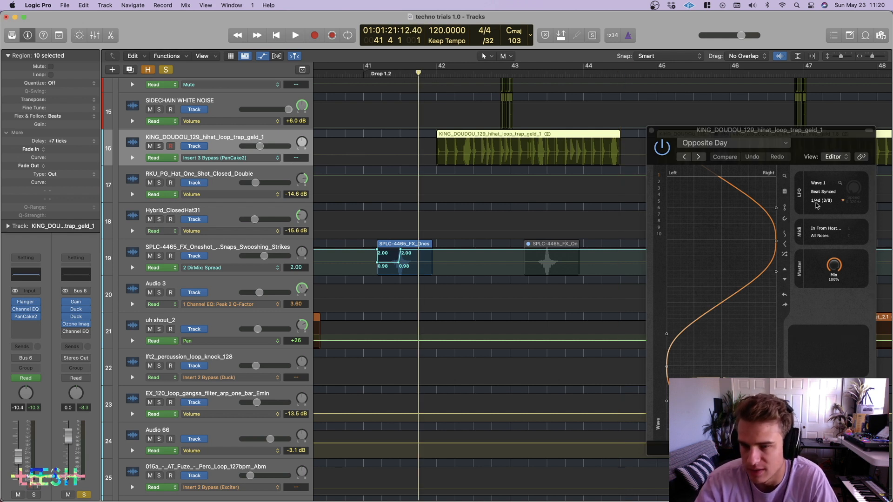
key("space")
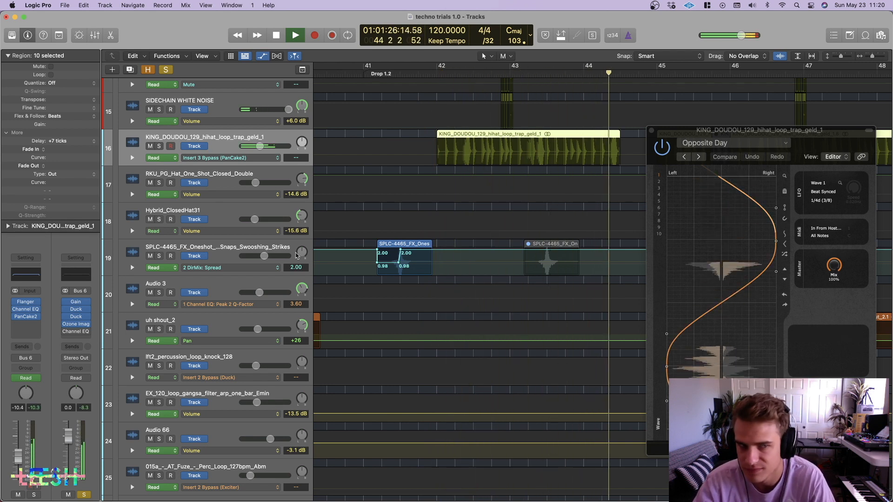
key("space")
Open Ozone Imager on the Percussion track and play the drum layers around bar 42 to watch the stereo image.
scroll(218, 160, "up", 10)
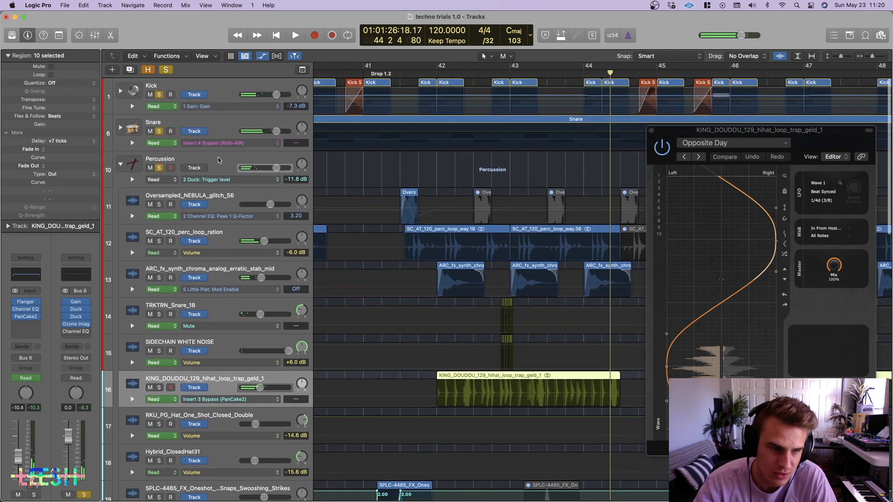
left_click(218, 160)
left_click(26, 302)
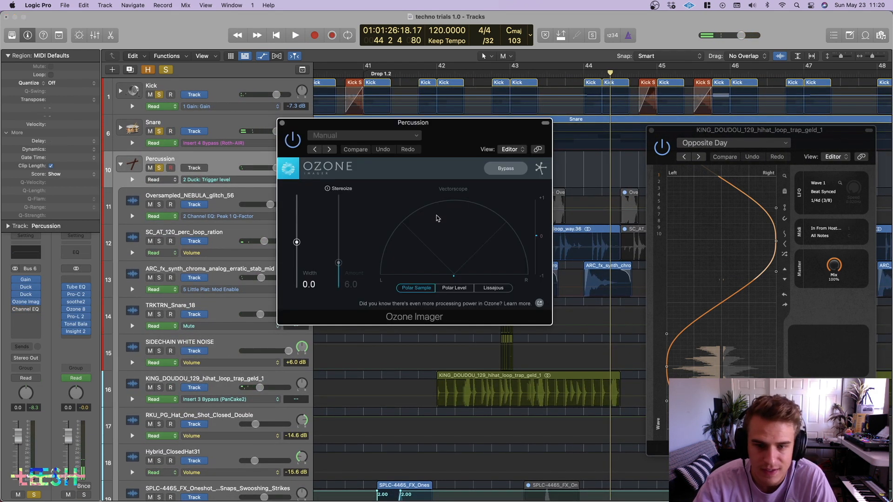
key("space")
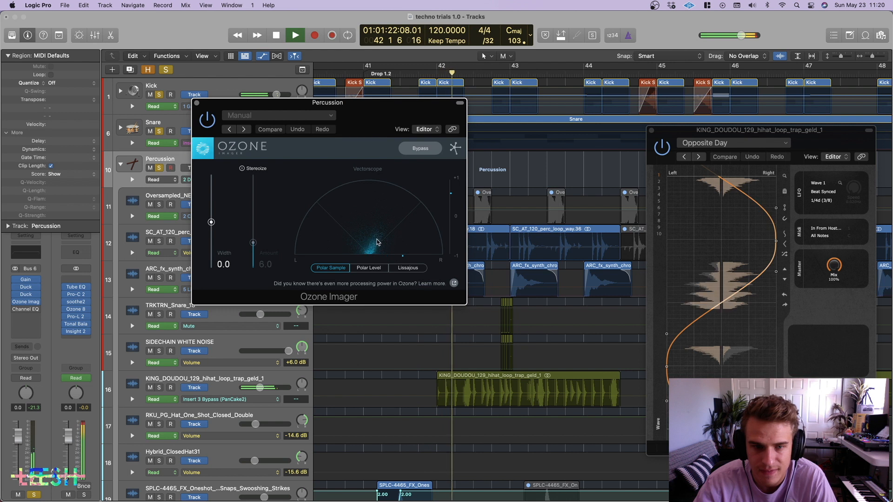
key("space")
left_click_drag(378, 115, 416, 110)
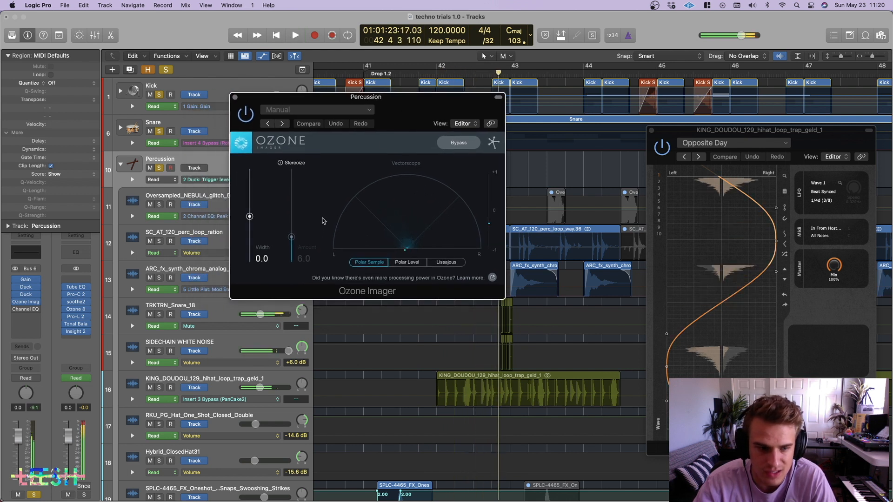
Solo only the hi-hat loop, play it while watching its stereo image, and close Ozone Imager and PanCake2 with the solo cleared.
left_click(159, 388)
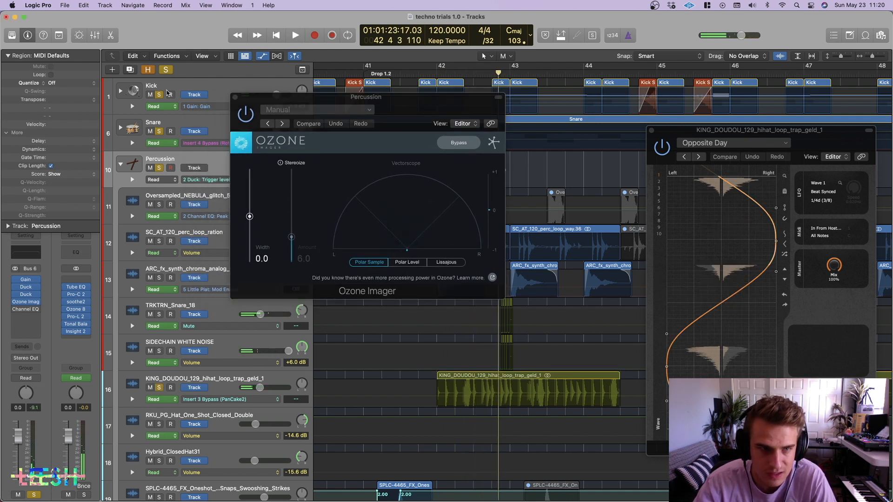
key("space")
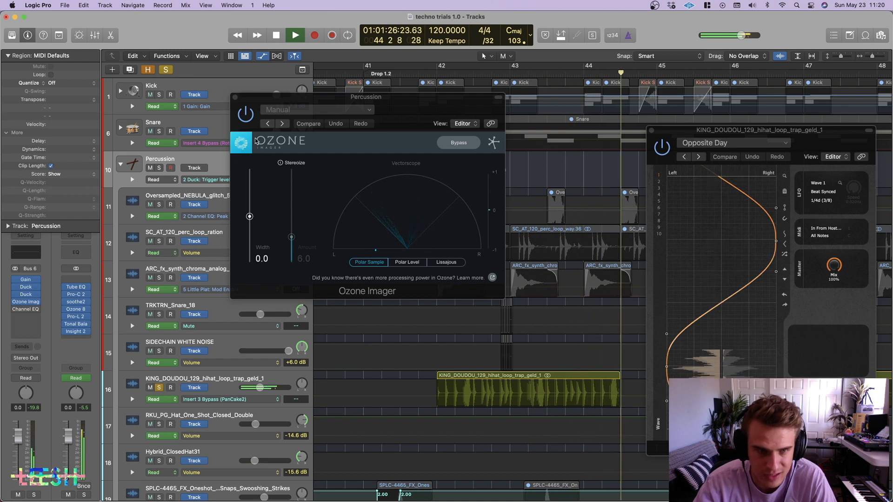
key("space")
left_click(235, 97)
left_click(158, 387)
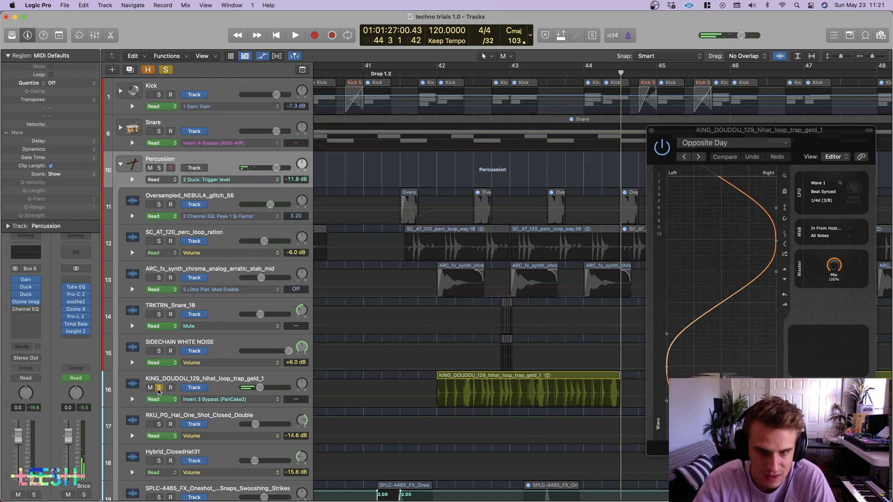
left_click(651, 131)
Play the full mix from about bar 41 4 with more of Drop 1.2 in view, and stop past bar 42.
key("space")
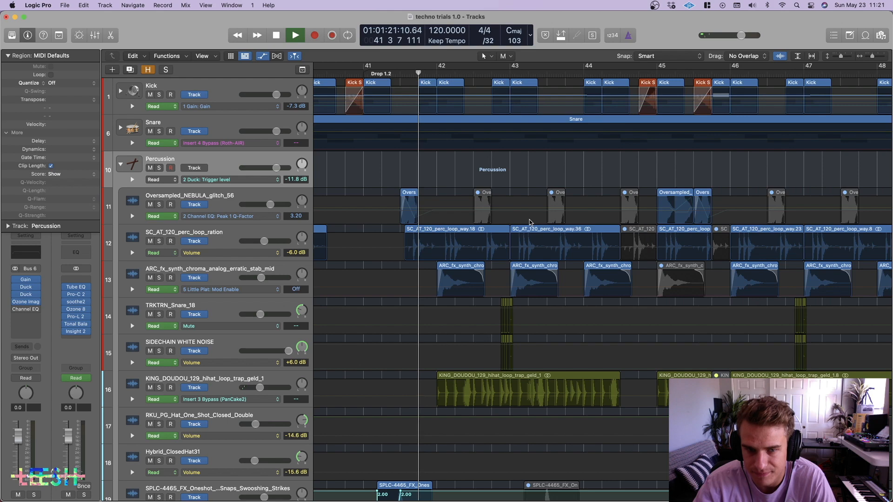
key("super+Left")
key("super+Left")
scroll(524, 223, "down", 5)
key("space")
Solo the Kick, Snare and Percussion tracks and play the drop's drum layers from about bar 41 4.
scroll(524, 223, "up", 10)
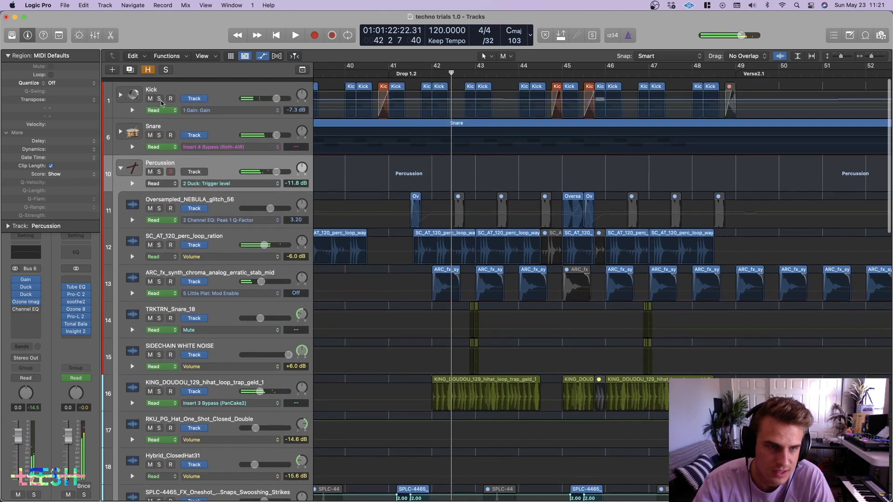
left_click_drag(159, 96, 159, 168)
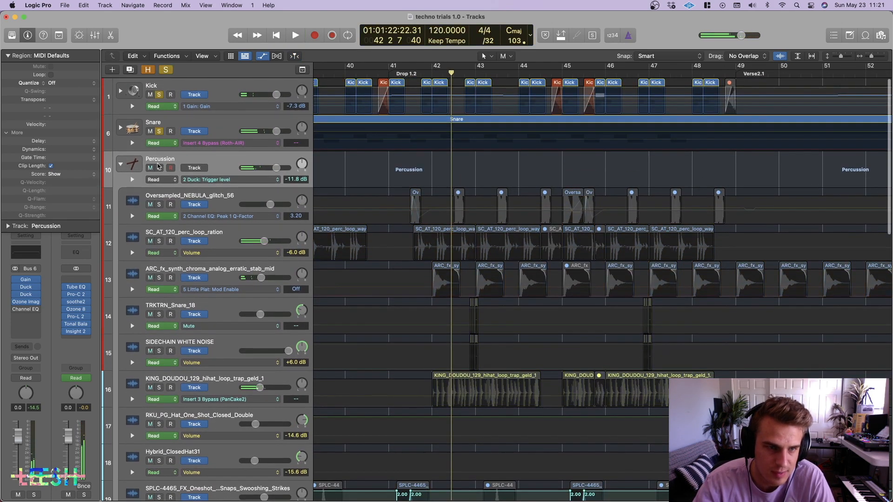
key("space")
scroll(585, 313, "down", 3)
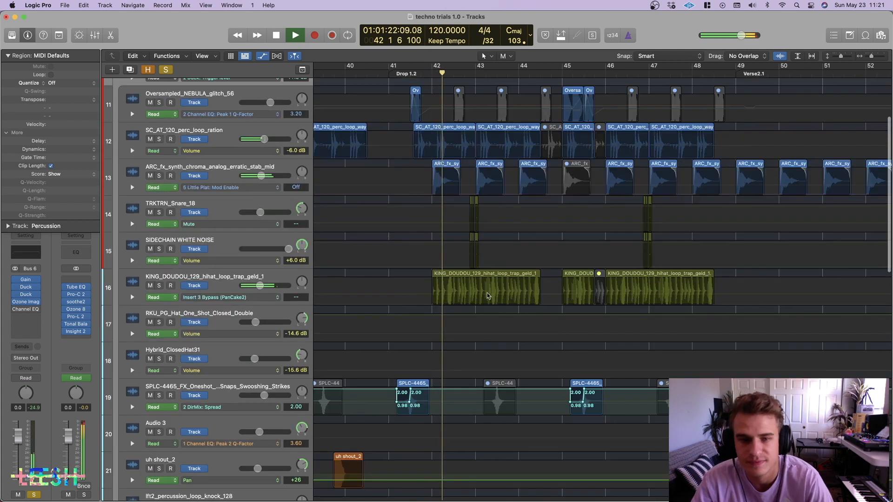
Solo ARC_fx_synth_chroma_analog_erratic_stab_mid with the drums, follow its regions close up past bar 44, and clear all solos.
left_click(225, 171)
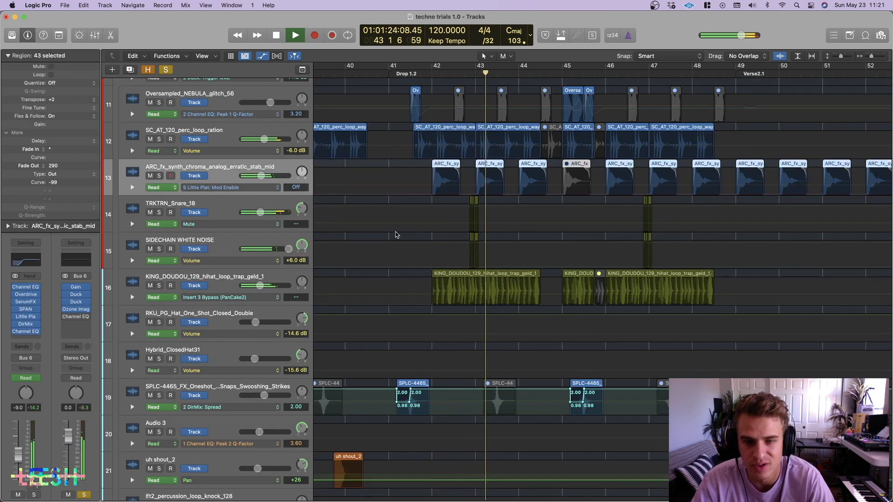
left_click(160, 176)
key("super+Right")
key("super+Right")
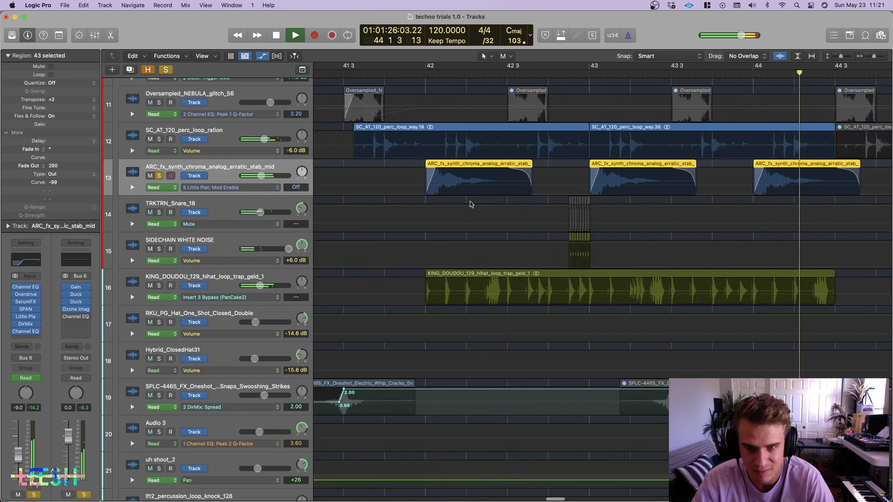
left_click(171, 70)
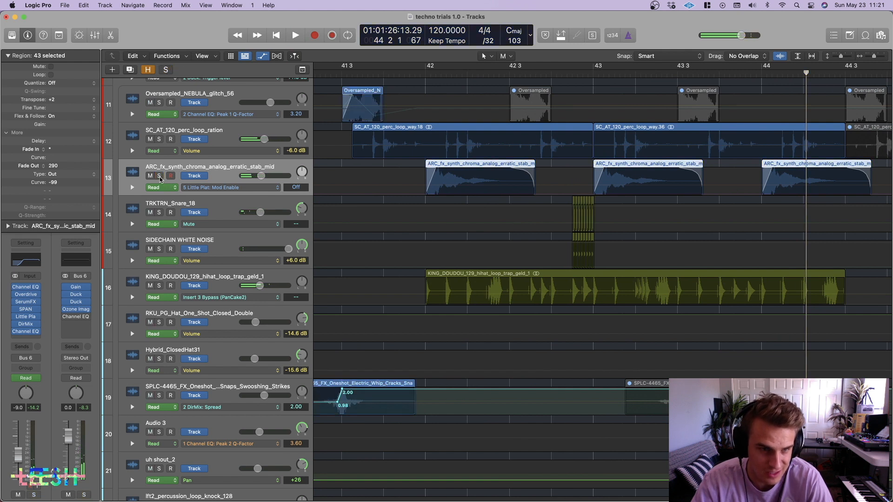
Solo the ARC synth stab alone, set a cycle from bar 42 to 43, and play the looped stab.
left_click(159, 176)
left_click(425, 74)
mouse_move(427, 67)
left_mouse_down()
mouse_move(569, 85)
mouse_move(591, 68)
left_mouse_up()
key("space")
key("space")
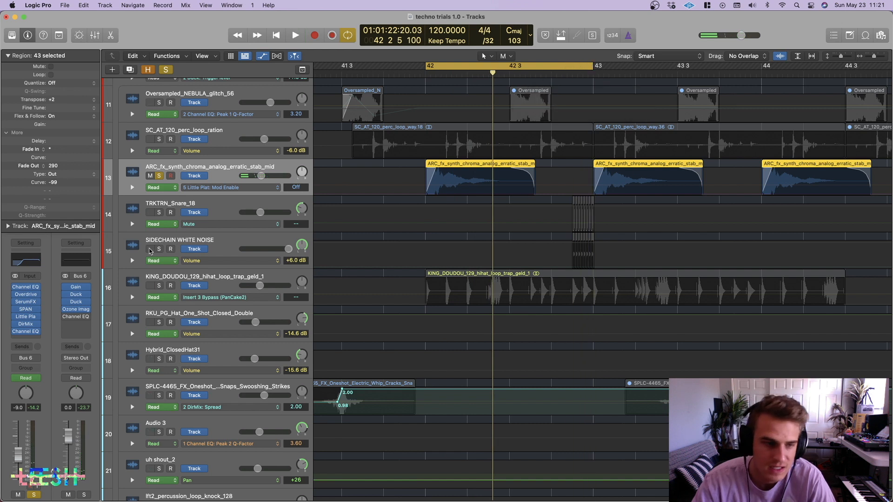
Bypass all inserts on the ARC synth stab, audition it dry in the cycle, and turn cycling off.
left_click_drag(16, 289, 16, 333)
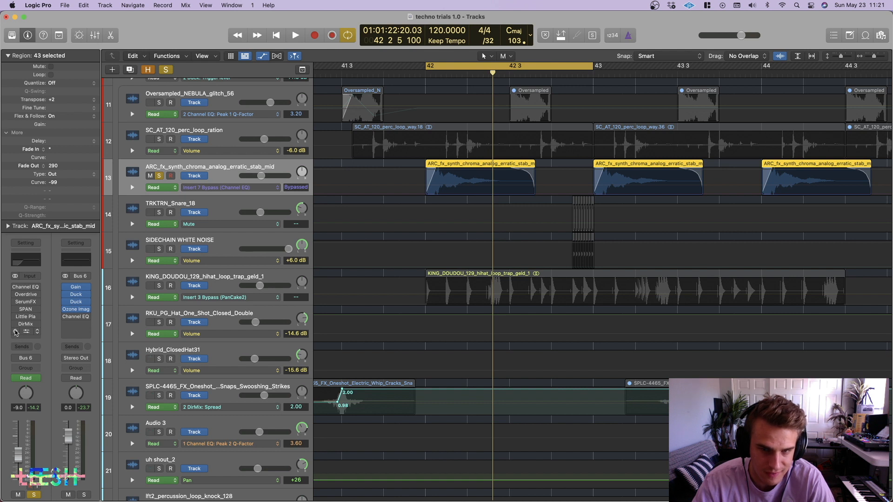
key("space")
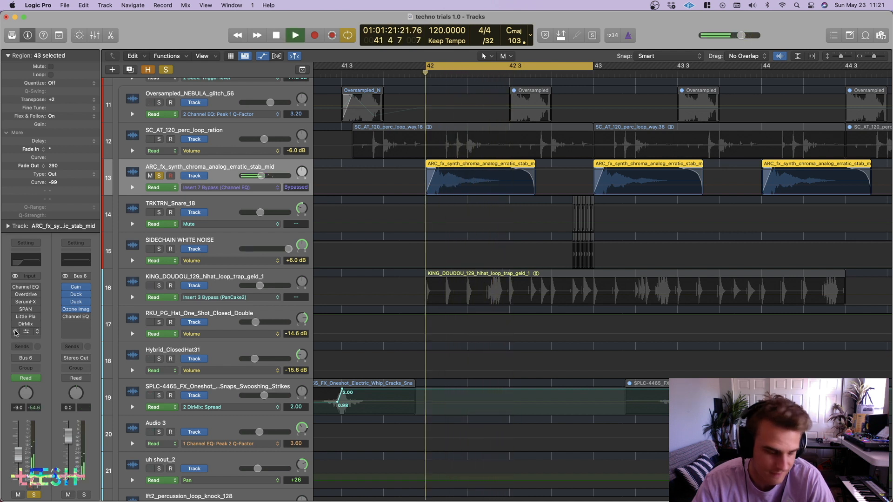
key("space")
mouse_move(15, 333)
left_mouse_down()
mouse_move(16, 287)
mouse_move(15, 331)
left_mouse_up()
key("c")
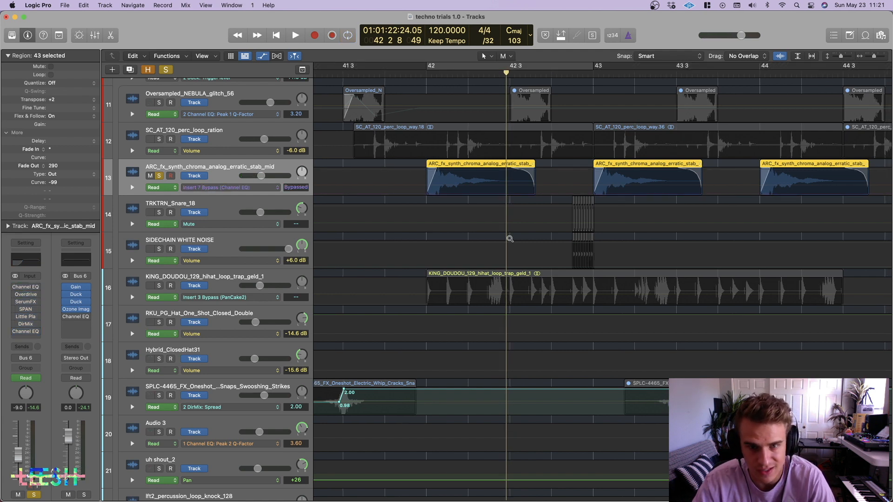
Re-enable all the ARC stab's inserts, clear its solo, and play the full mix from bar 48 4 into Verse2.1.
left_click(510, 239, "ctrl+alt")
left_click(691, 79)
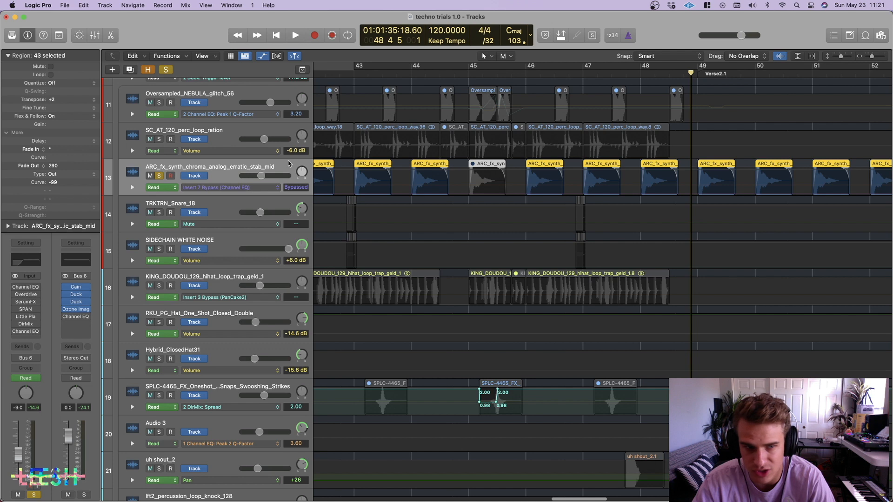
left_click(159, 176)
left_click_drag(16, 287, 16, 331)
key("space")
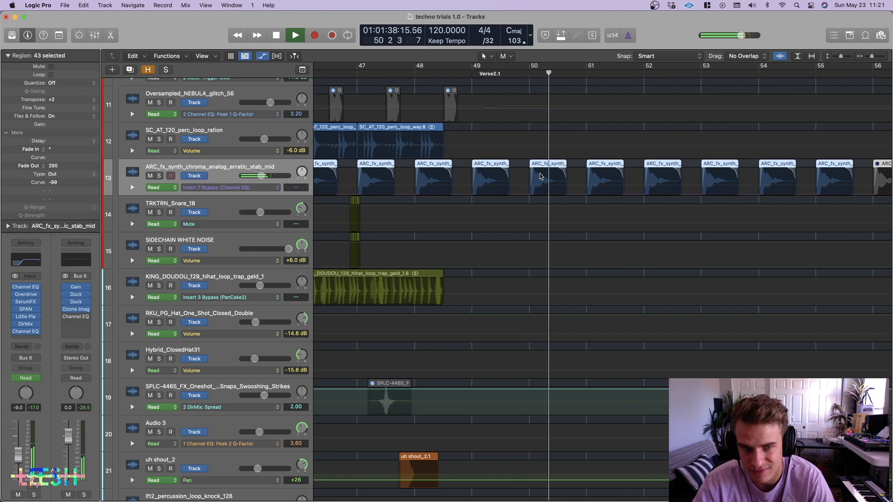
scroll(460, 181, "down", 5)
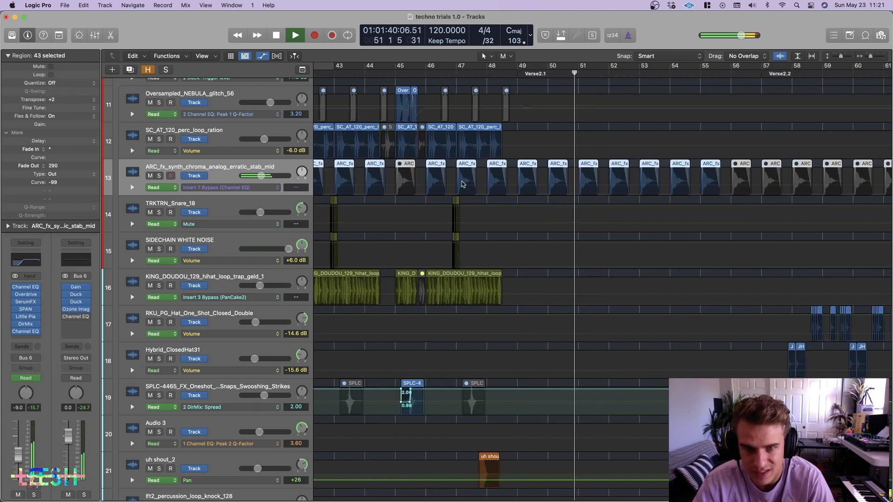
key("space")
Solo the ARC stab again with the bar 42 cycle on, and bypass its inserts from SerumFX to the last Channel EQ.
scroll(364, 80, "left", 3)
key("ctrl+s")
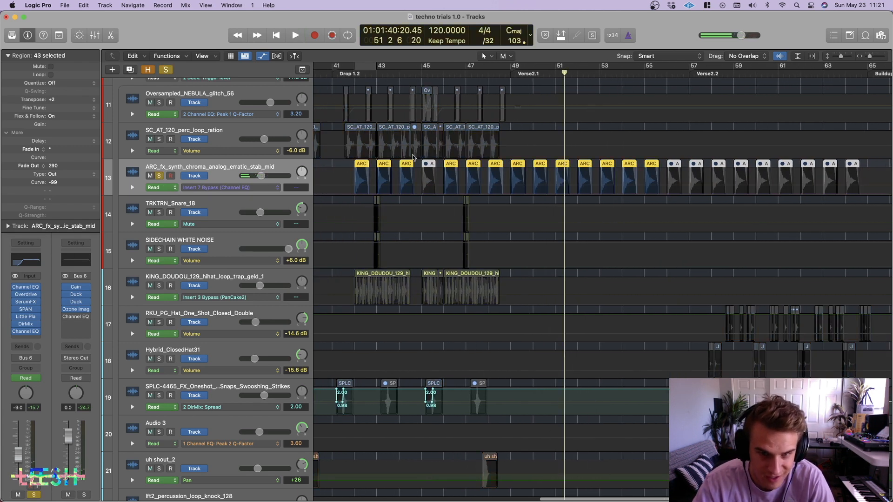
left_click(363, 67)
key("space")
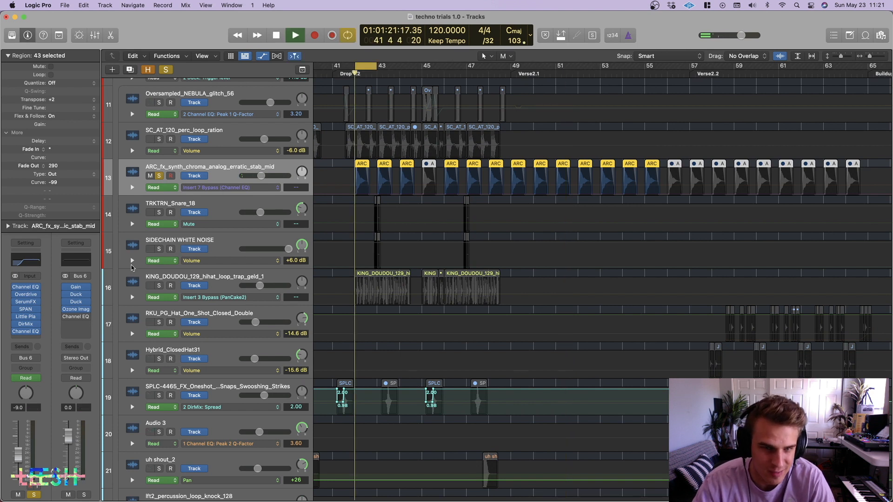
left_click_drag(15, 302, 18, 345)
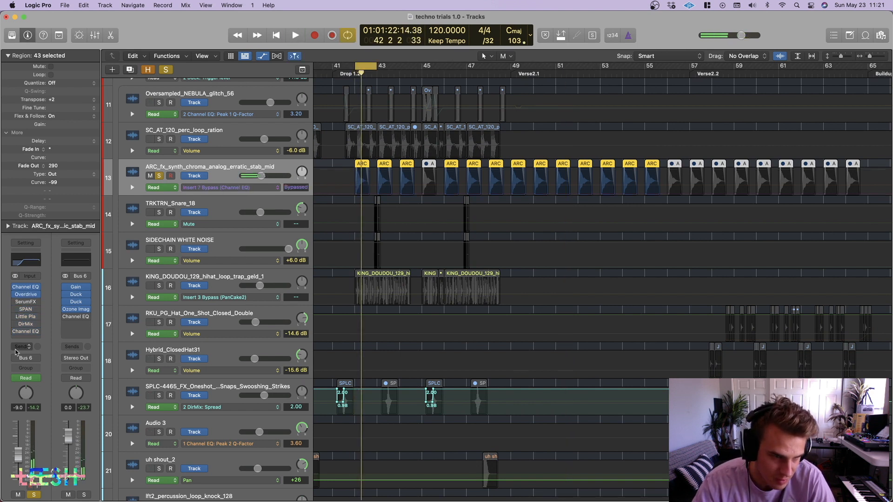
Open the ARC stab's Overdrive, audition the cycled stab with it, close the plug-in, and re-enable SerumFX.
left_click(27, 294)
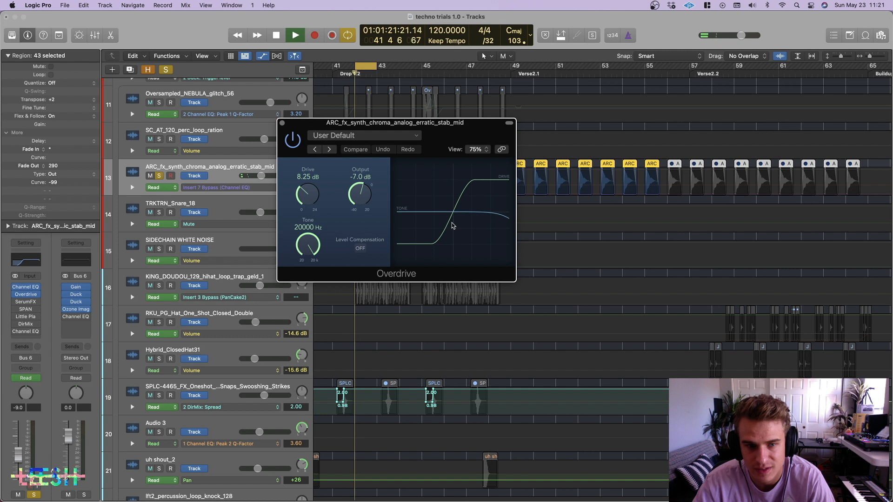
key("space")
key("space")
key("space")
left_click(282, 123)
left_click(16, 302)
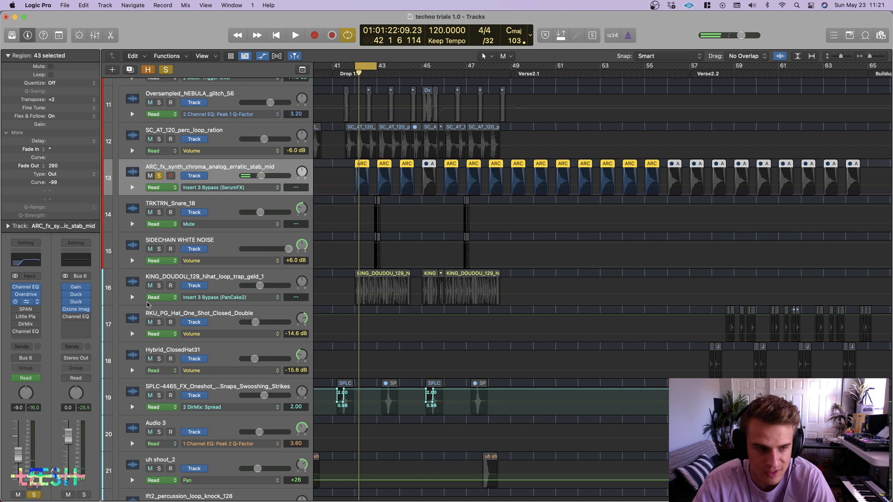
Open the ARC stab's SerumFX, move its window clear of the track headers, and audition the cycled stab through its Cmb - filter.
left_click(25, 302)
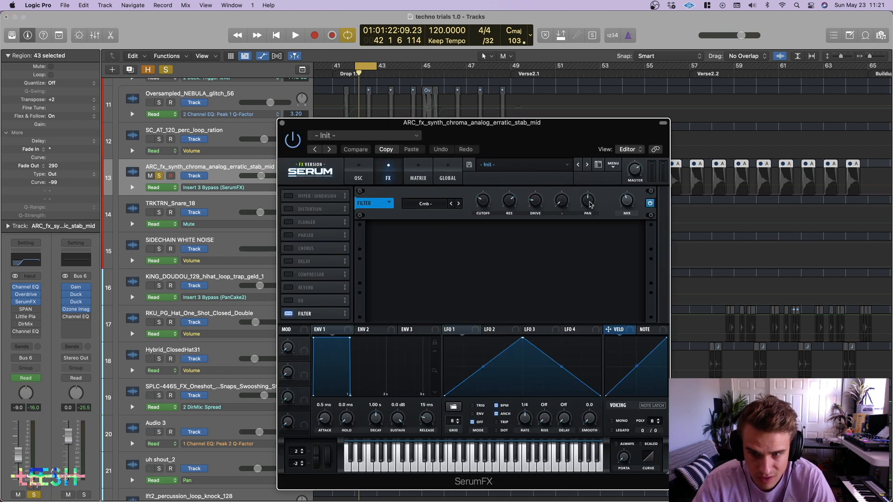
left_click_drag(578, 137, 709, 66)
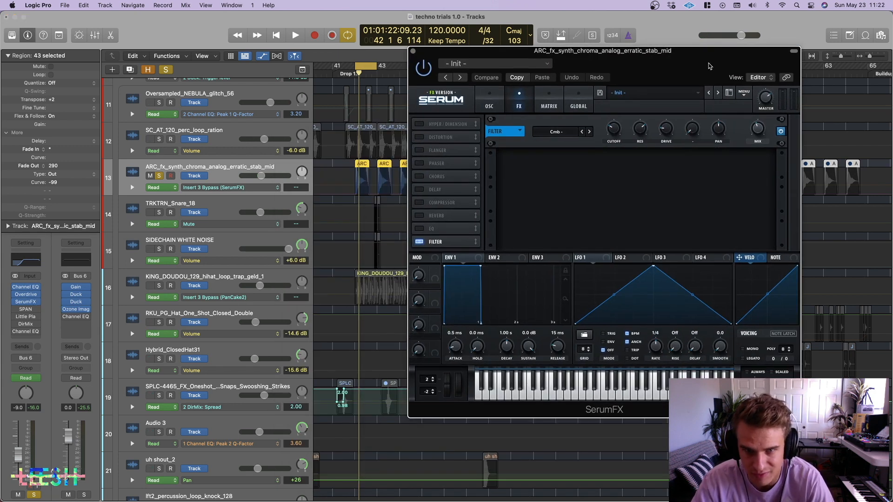
key("space")
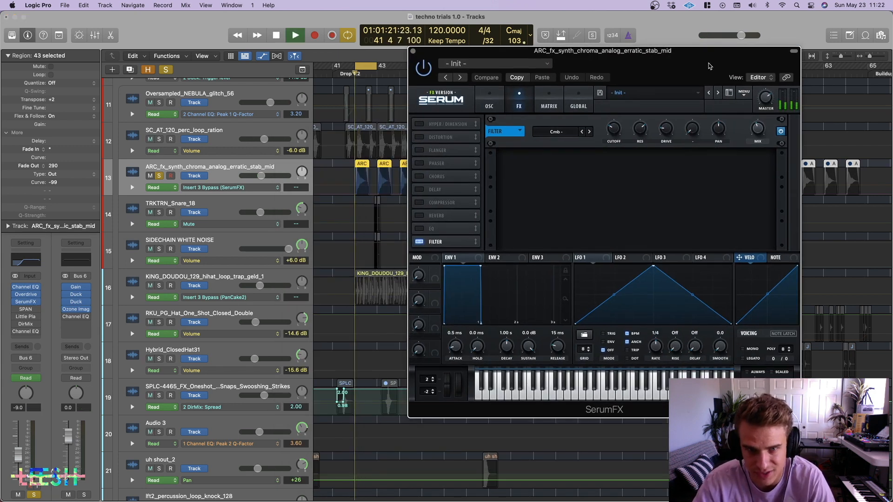
left_click(780, 132)
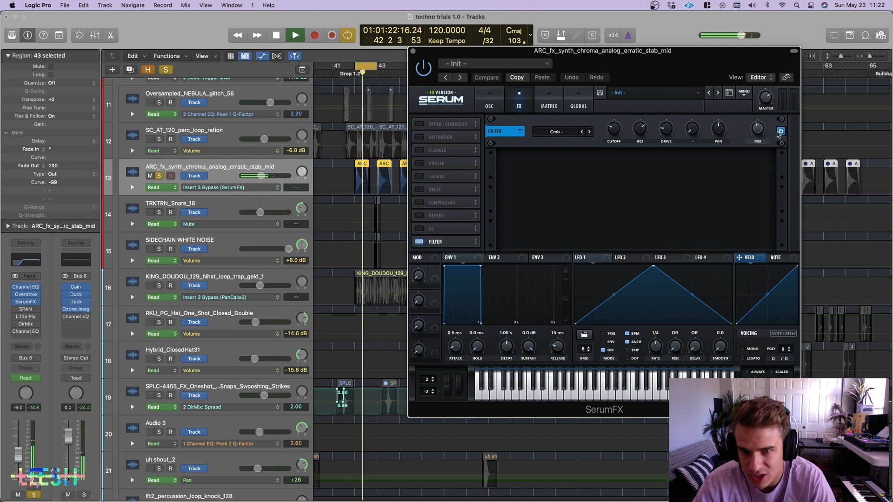
key("space")
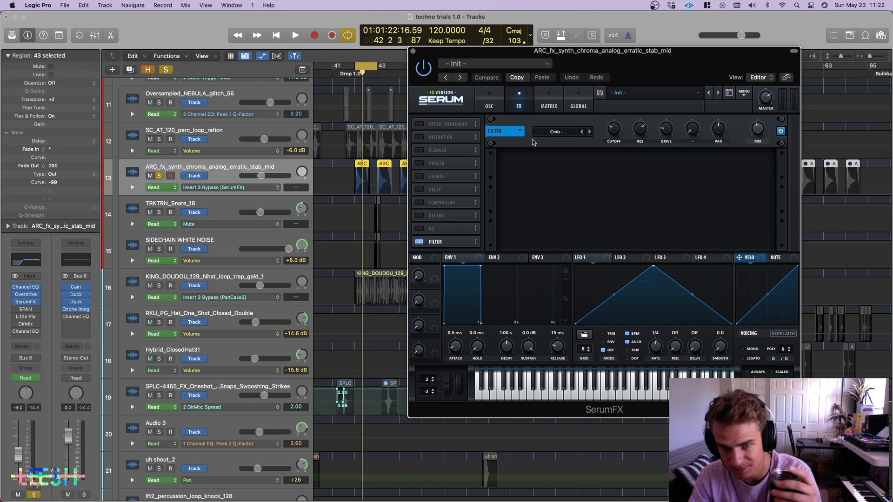
Examine SerumFX's compressor module and the filter types up to the Flanges group, keep Cmb -, and close the plug-in.
left_click(419, 203)
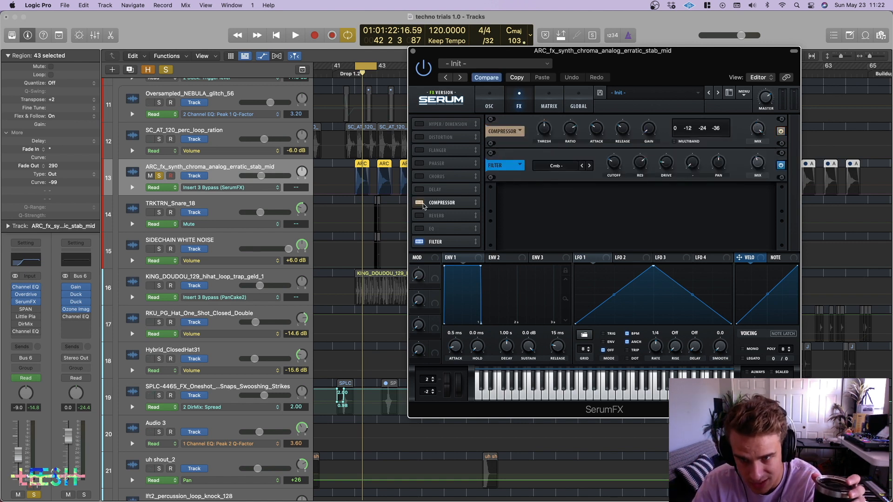
left_click(421, 204)
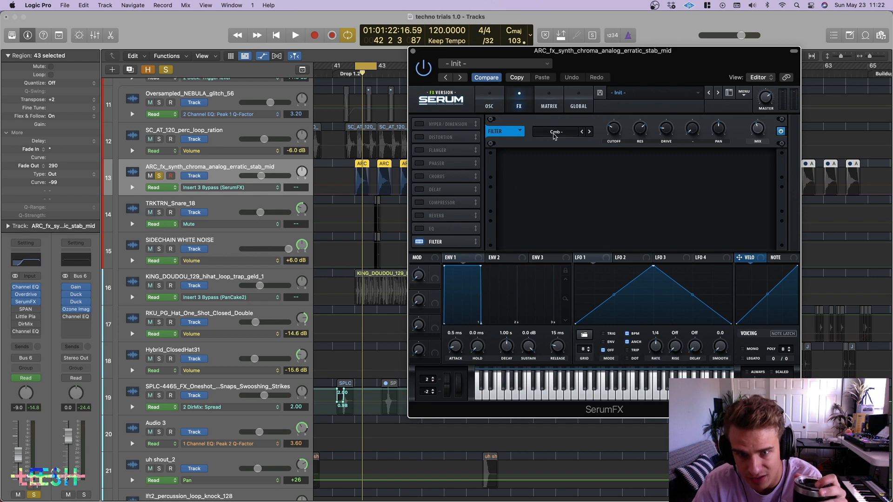
left_click(554, 134)
mouse_move(558, 172)
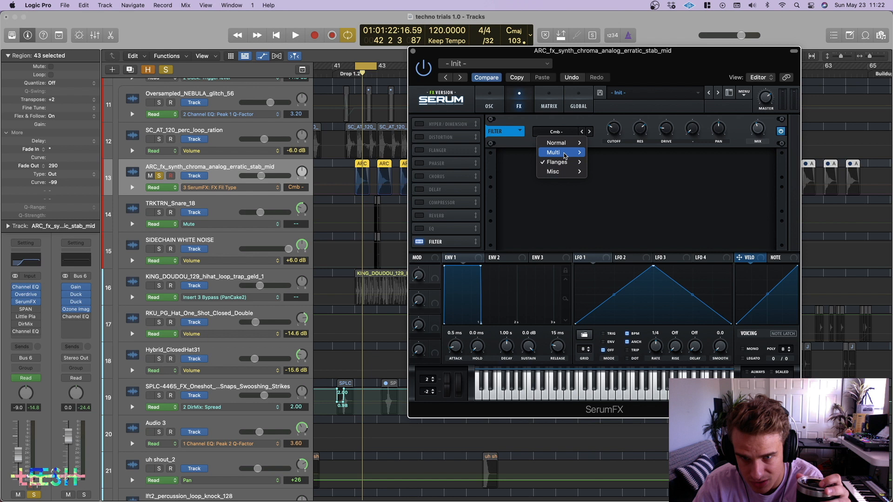
left_click(525, 218)
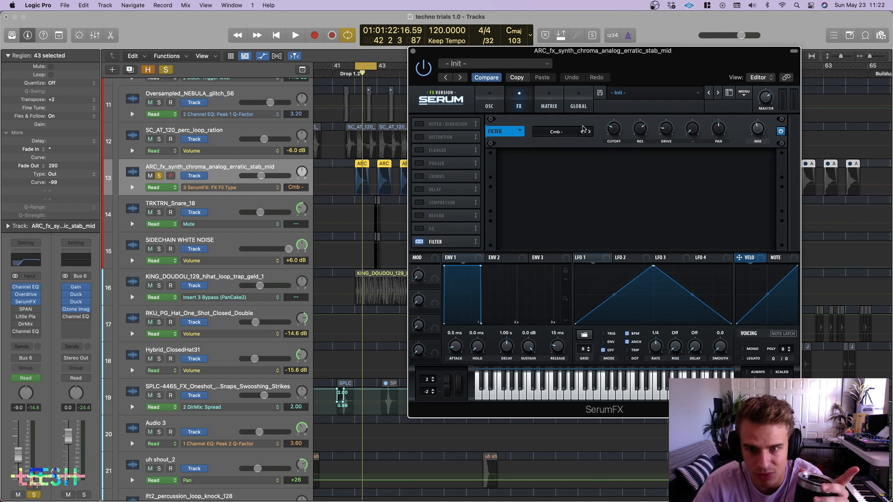
left_click(560, 135)
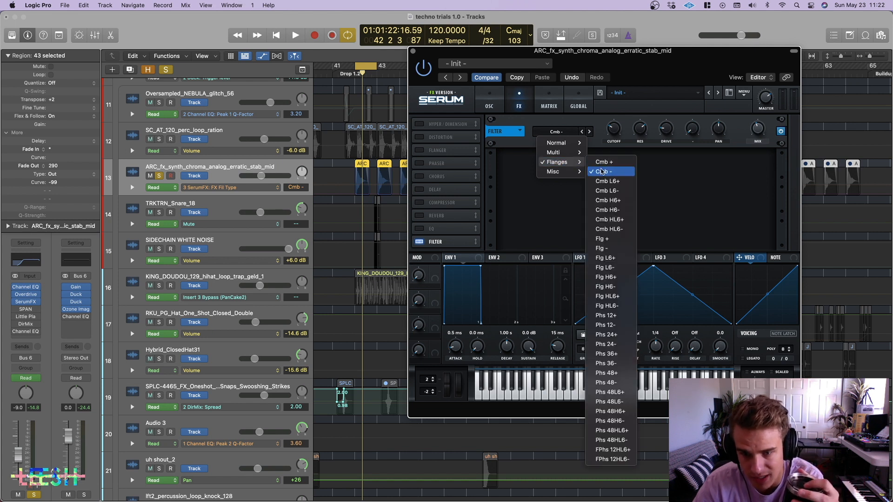
left_click(528, 218)
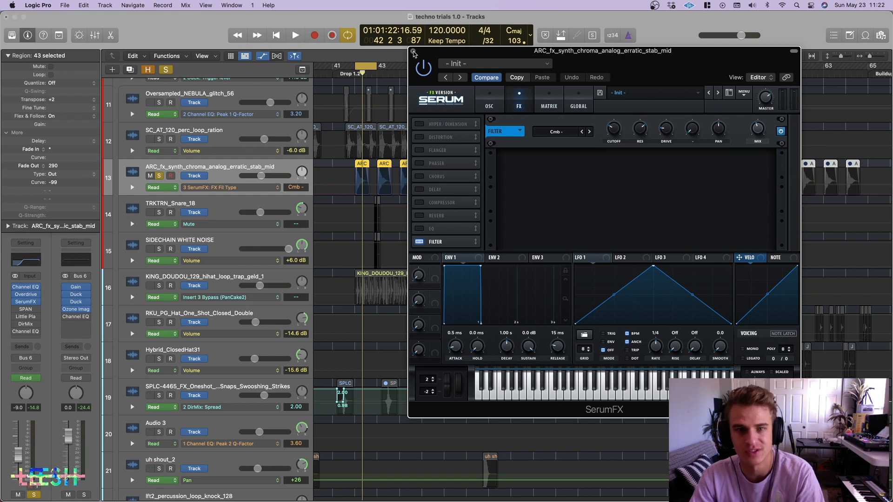
left_click(414, 52)
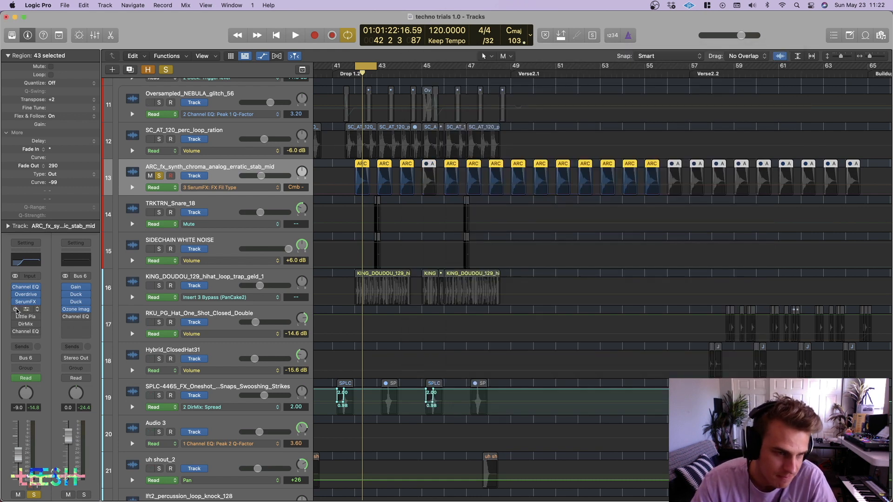
Re-enable SPAN and Little Plate on the ARC stab, audition the cycled stab, and inspect the Little Plate reverb before closing it.
left_click(16, 310)
left_click(16, 317)
key("space")
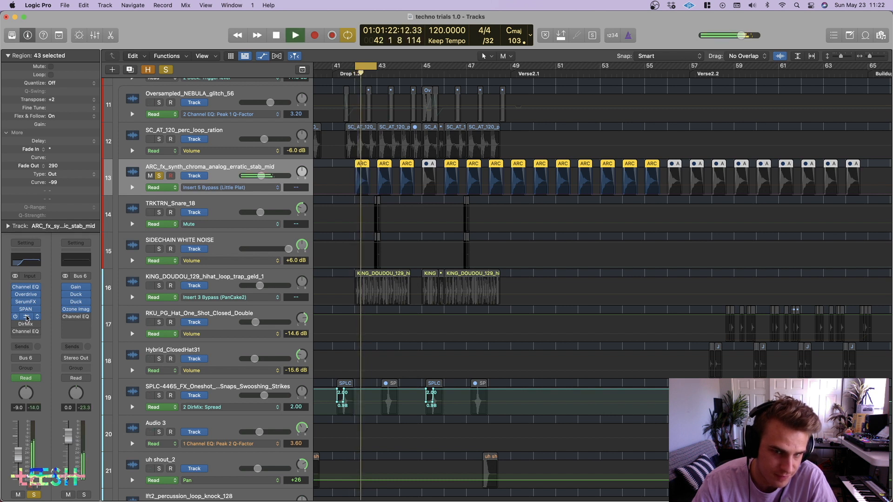
key("space")
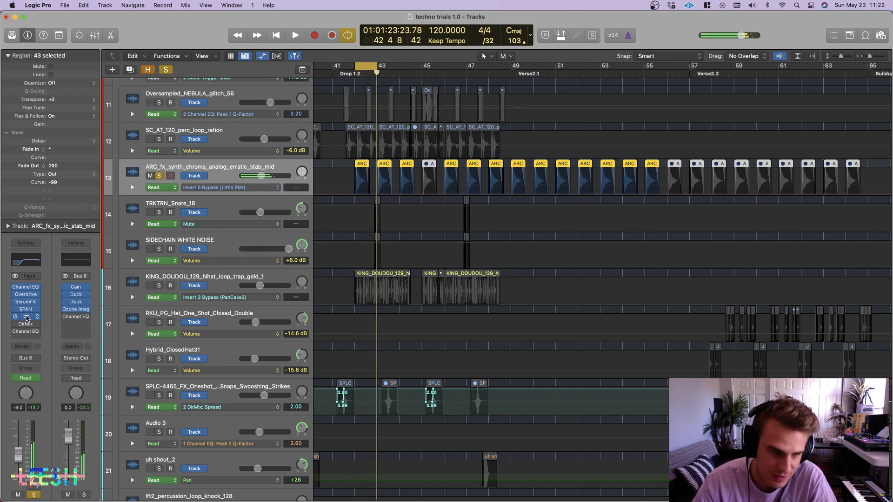
key("v")
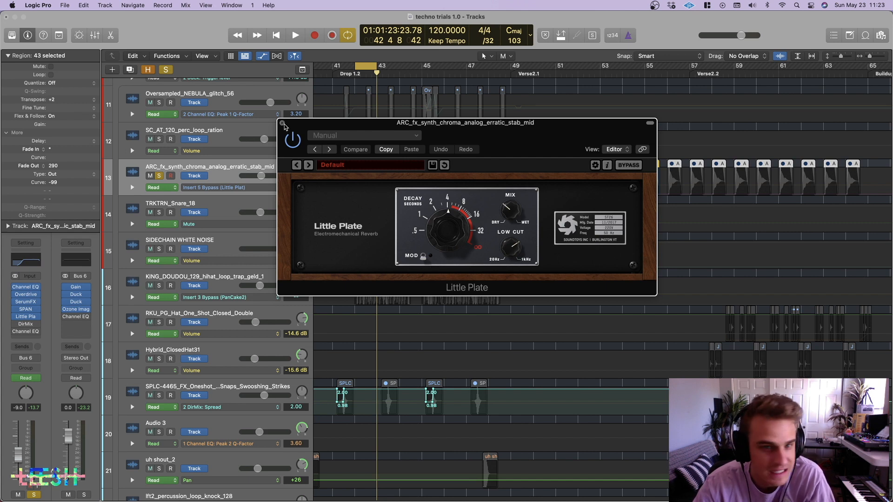
left_click(283, 123)
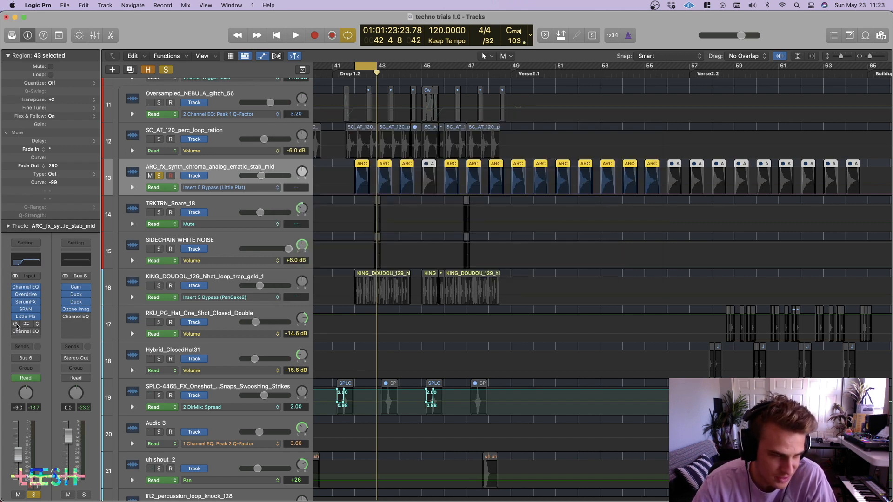
Re-enable and inspect the ARC stab's Direction Mixer and last Channel EQ, auditioning the cycle with the EQ open.
left_click(27, 325)
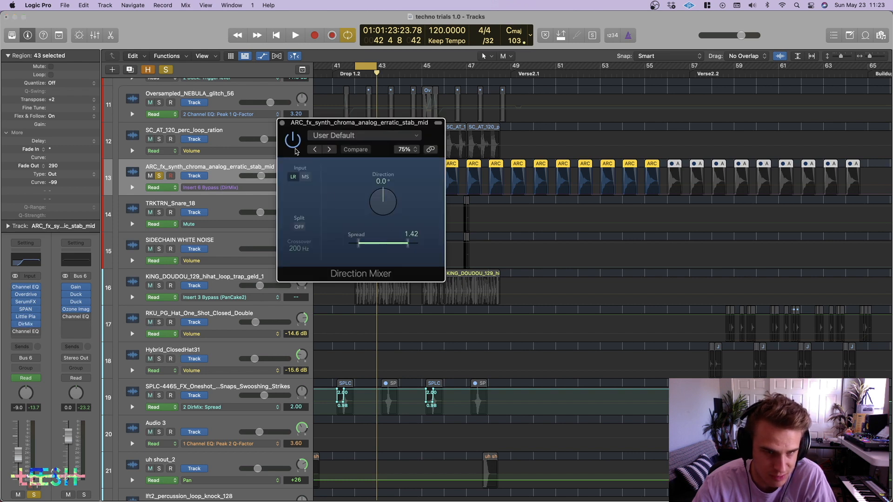
left_click(282, 123)
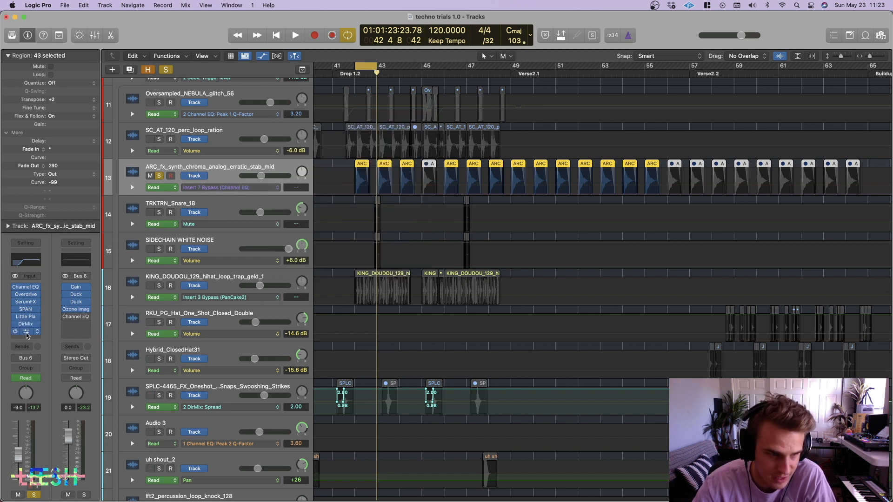
left_click(27, 335)
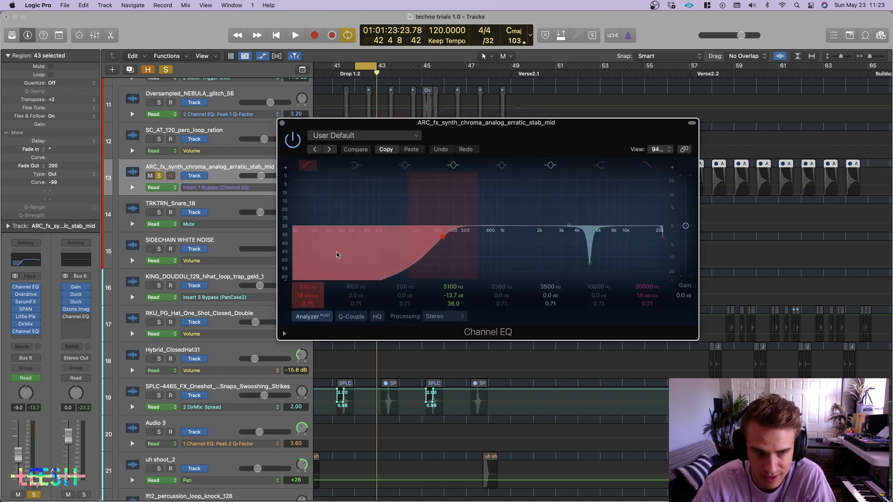
key("space")
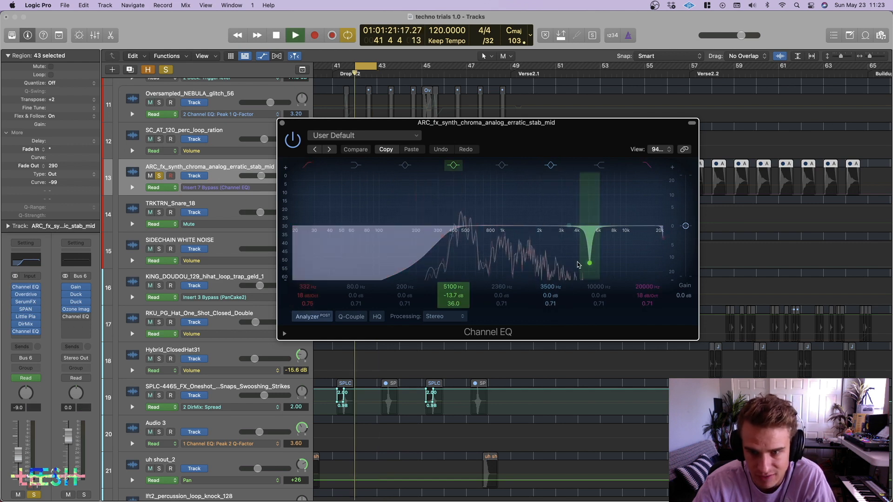
key("space")
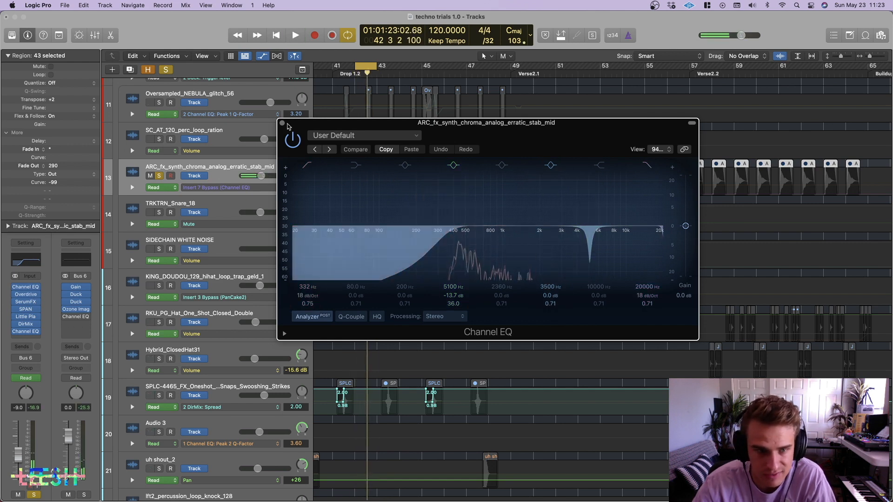
left_click(283, 124)
Clear the ARC stab's solo with cycling off, and solo the Kick, Snare and Percussion tracks together.
key("s")
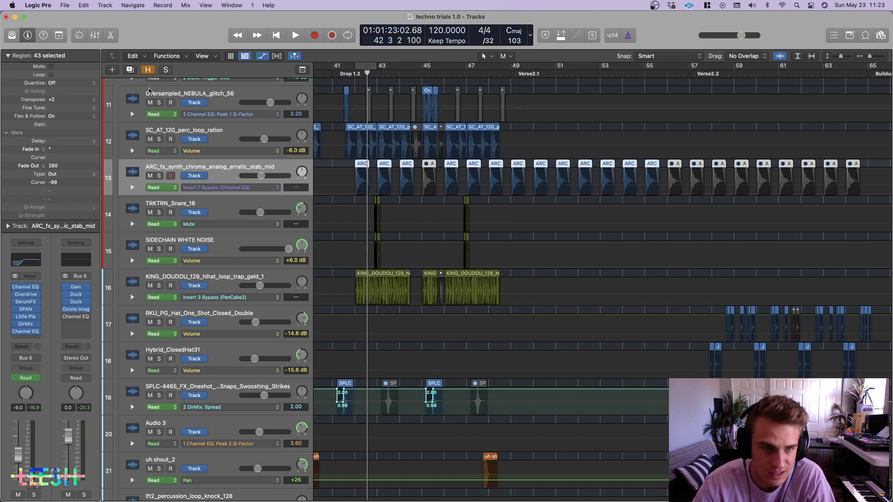
scroll(150, 91, "up", 5)
left_click_drag(159, 168, 159, 95)
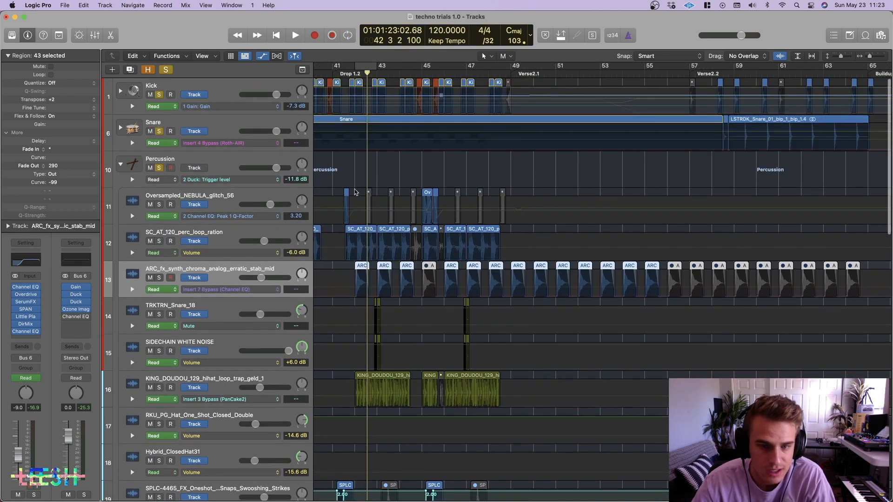
Play the soloed drum groups through Drop 1.2 from bar 42 3, showing more of the arrangement and its percussion layers.
key("space")
scroll(518, 323, "down", 5)
key("super+Left")
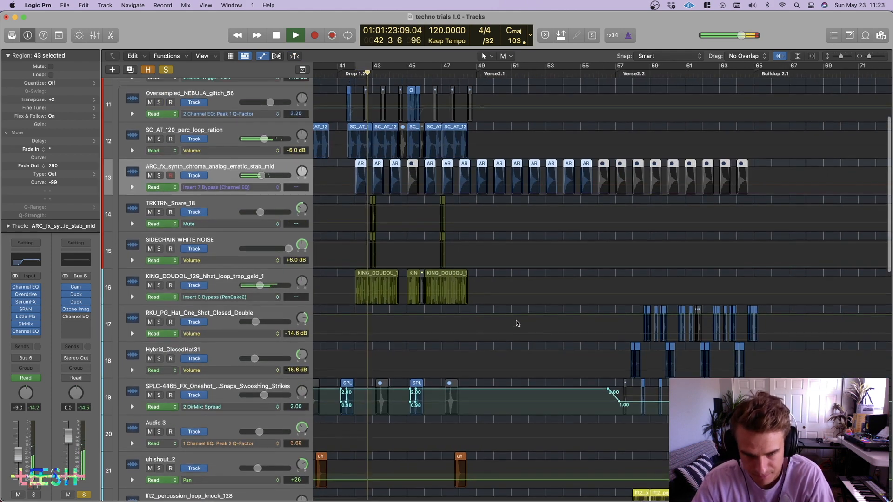
key("super+Up")
key("super+Up")
key("super+Up")
key("super+Up")
key("super+Up")
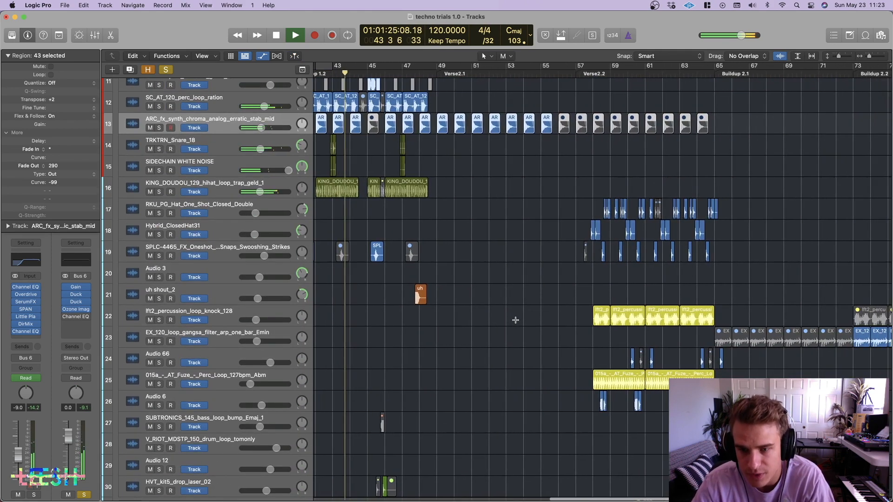
key("super+Left")
key("super+Left")
key("super+Left")
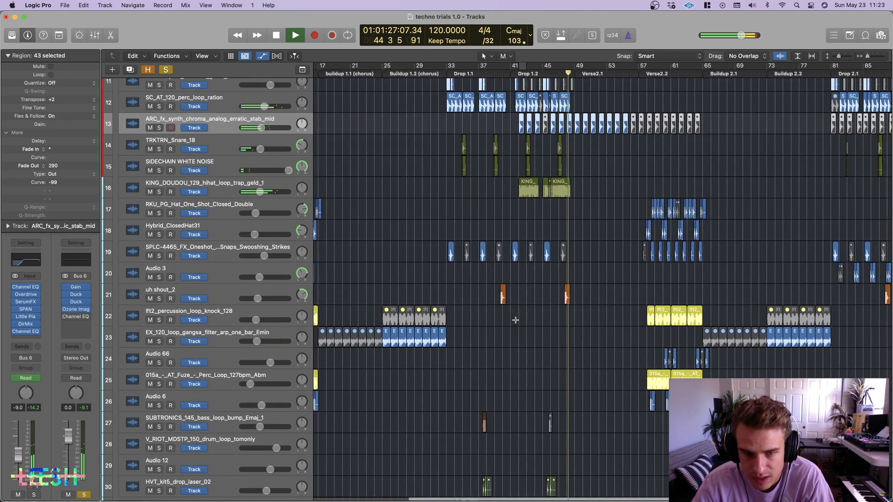
key("super+Left")
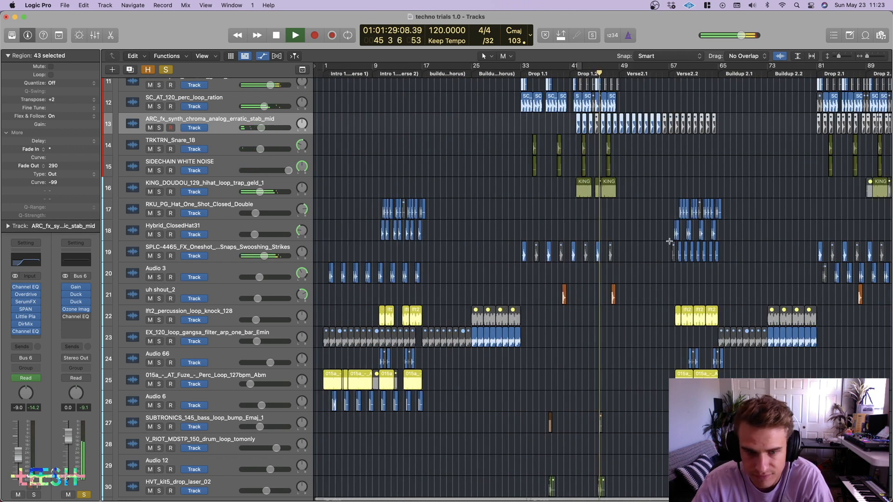
Audition the soloed drums from Verse2.2 at bar 57, following the hat and percussion loop layers.
left_click(675, 76)
key("super+Right")
key("super+Right")
key("super+Right")
key("super+Right")
key("super+Left")
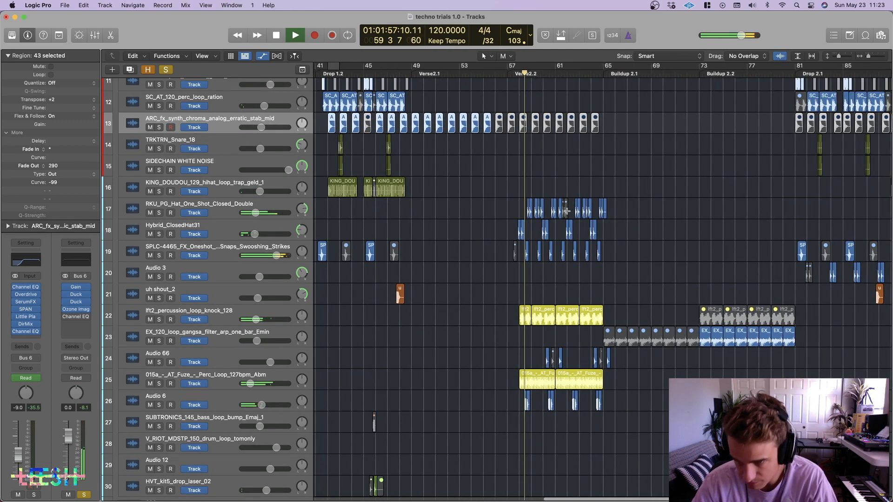
key("super+Left")
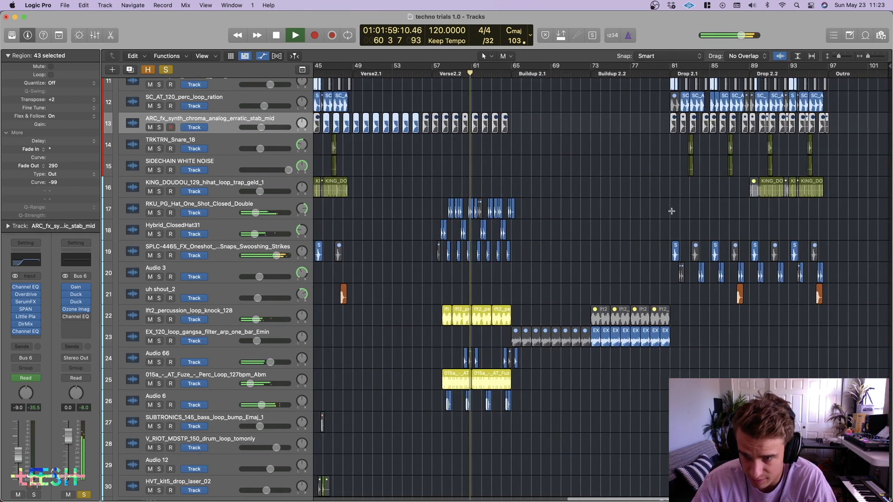
Audition the soloed drums from the end of Buildup 2.2 into Drop 2.1, and stop playback in bar 81.
key("super+Up")
key("super+Up")
key("super+Up")
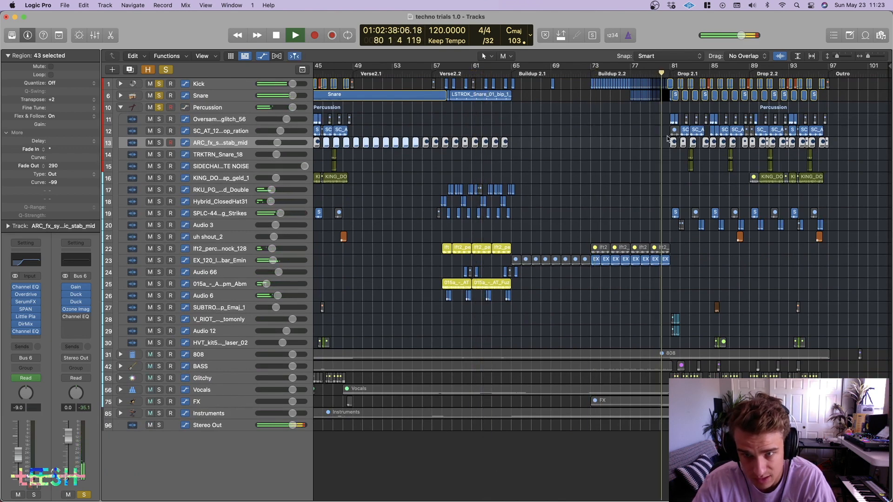
key("super+Right")
key("super+Right")
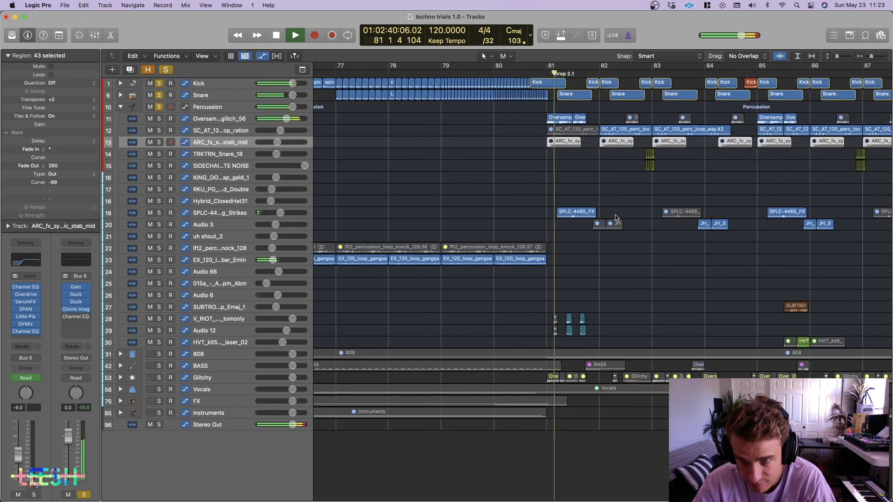
key("space")
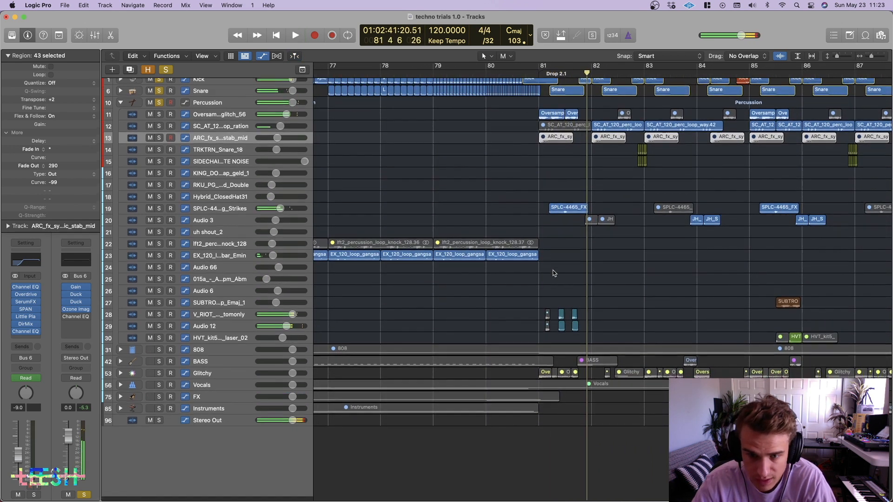
Clear the drum solos and solo the V_RIOT_MDSTP_150_drum_loop_tomonly and Audio 12 tracks, with their Drop 2.1 regions in close view.
left_click(238, 318)
key("super+Down")
key("super+Down")
scroll(483, 307, "down", 4)
key("super+Right")
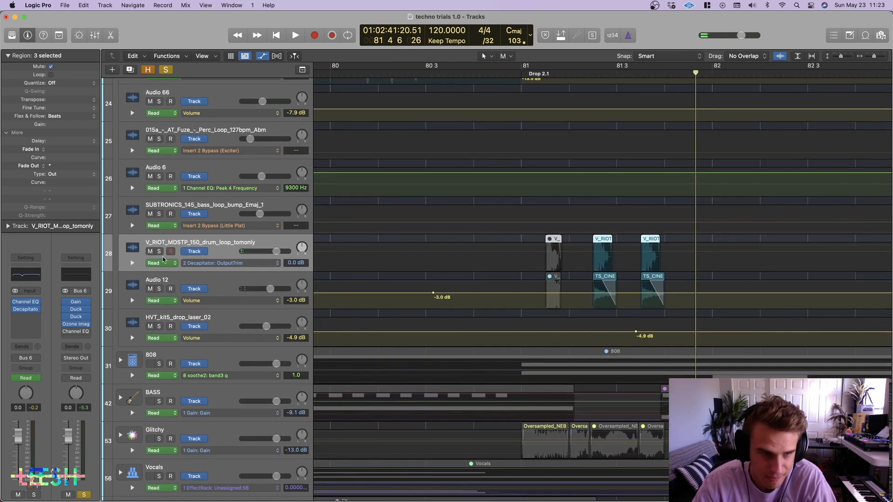
left_click(167, 69)
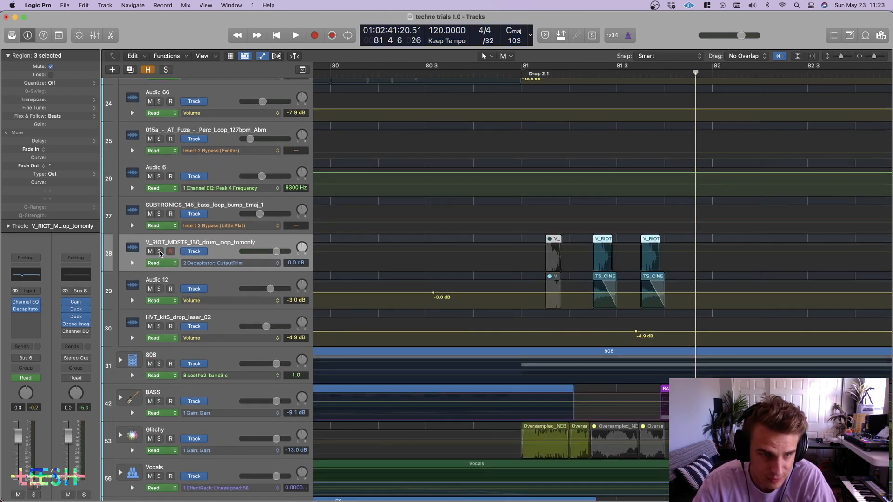
left_click_drag(160, 253, 159, 290)
scroll(539, 225, "up", 5)
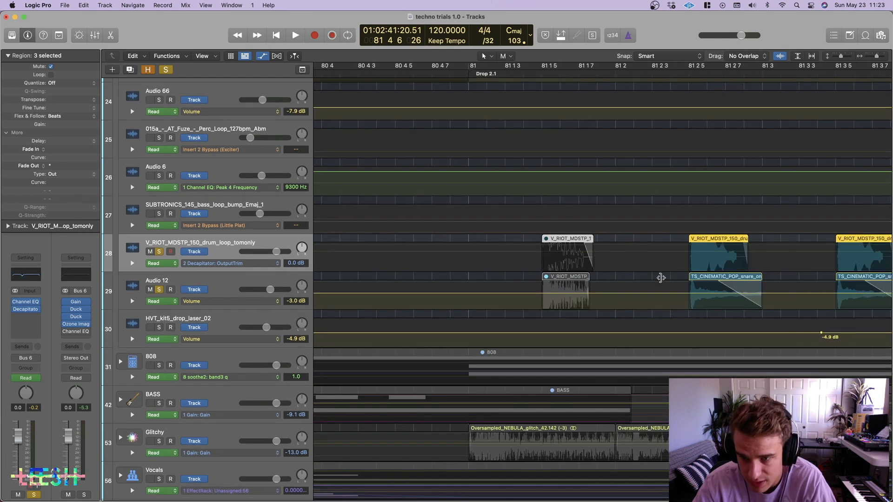
Delete the two muted regions in bar 81 on the V_RIOT_MDSTP_150_drum_loop_tomonly and Audio 12 tracks.
scroll(661, 278, "down", 5)
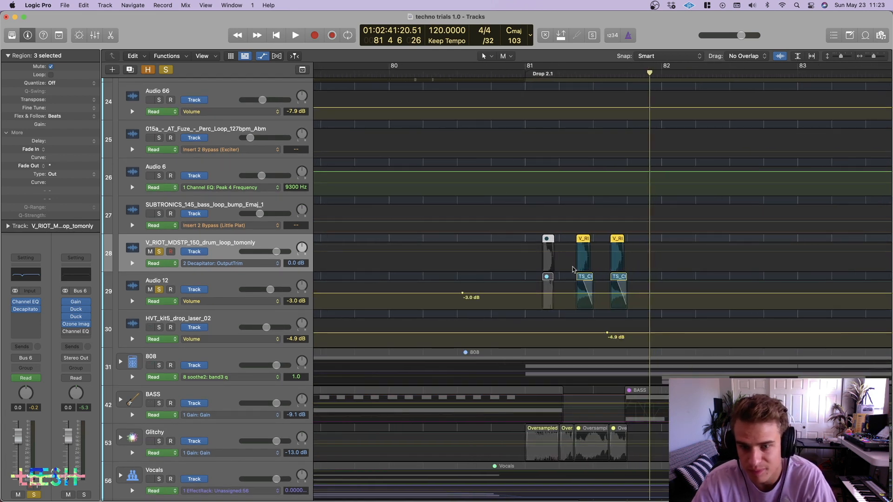
left_click(565, 297)
left_click_drag(526, 241, 565, 320)
key("Delete")
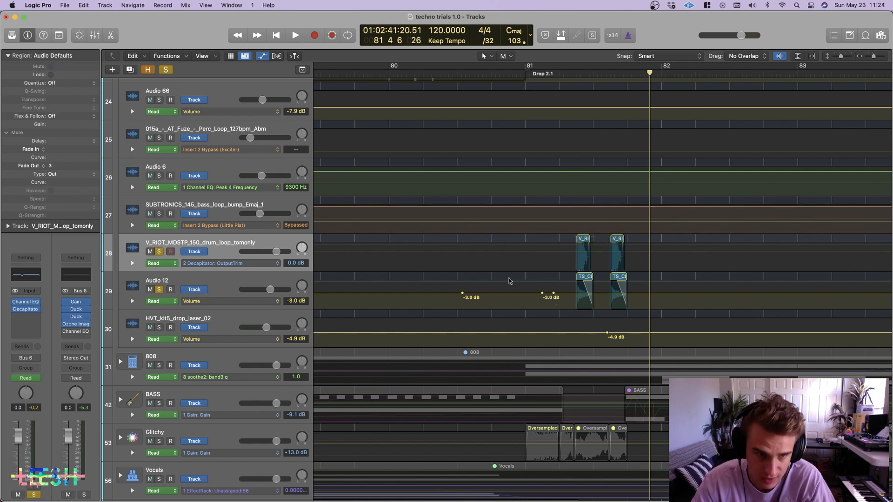
Clear the solos on the tom loop and Audio 12 tracks, and play the full mix from bar 79 4 until bar 82.
left_click_drag(159, 251, 159, 289)
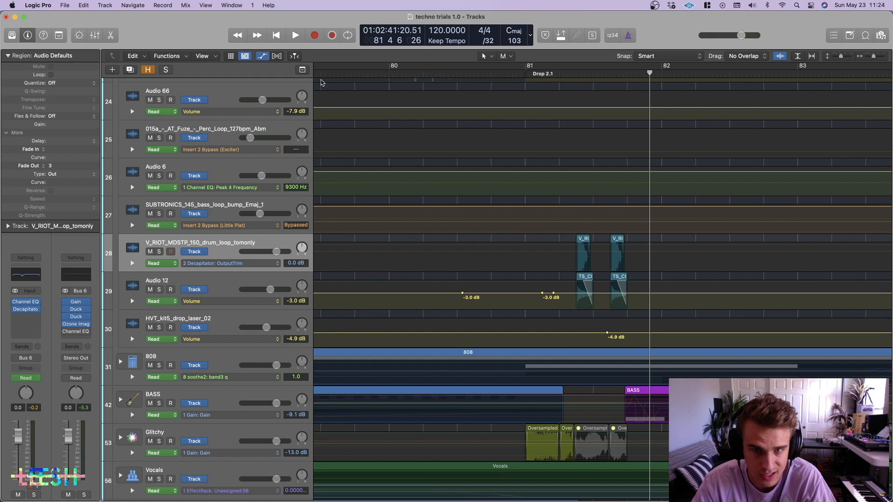
left_click(381, 73)
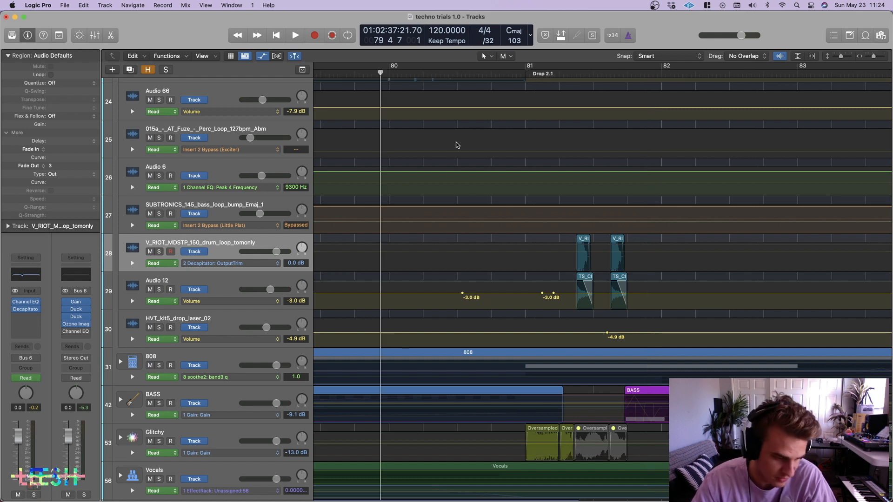
key("space")
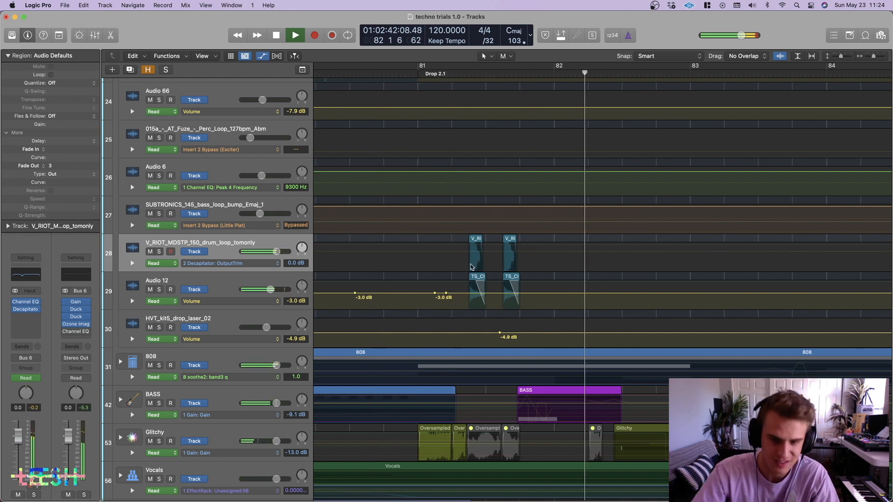
key("space")
Solo the V_RIOT_MDSTP_150_drum_loop_tomonly track.
left_click(159, 251)
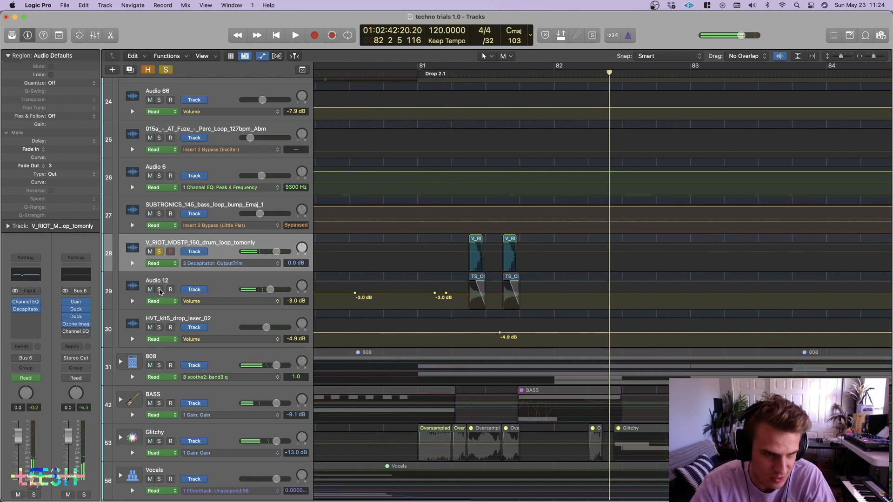
Place the playhead just before the paired regions in bar 81 and check the V_RIOT drum loop track's automation lanes.
left_click(462, 74)
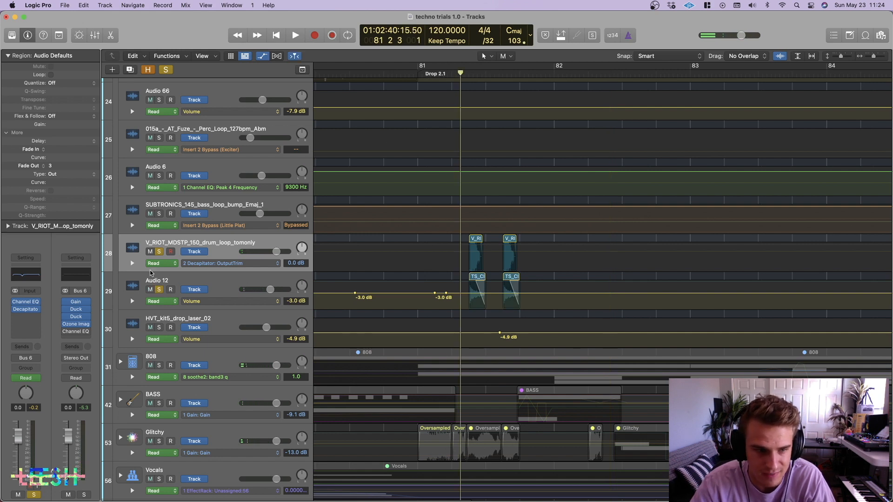
left_click(131, 263)
left_click(131, 264)
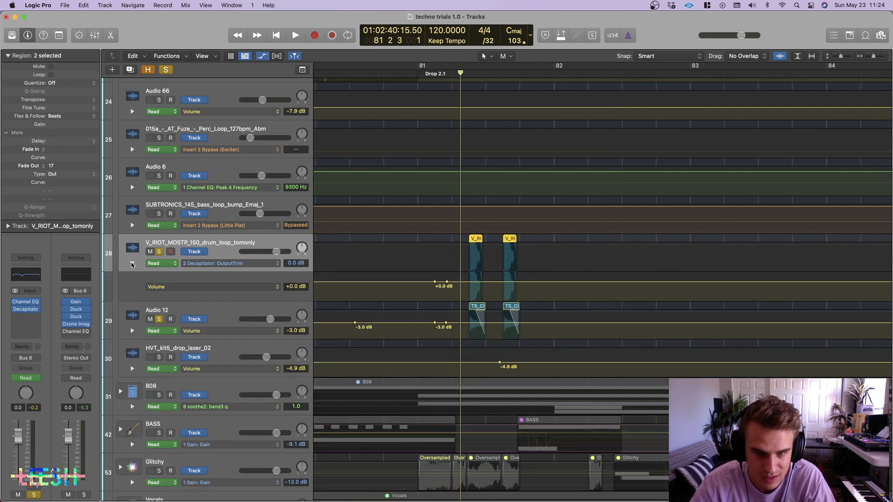
left_click(131, 265)
Play the layered V_RIOT drum loop and TS_CINEMATIC snare regions together in bar 81.
left_click(545, 267)
key("super+Right")
key("super+Right")
key("super+Right")
key("super+Right")
key("super+Down")
key("super+Down")
key("super+Down")
key("super+Down")
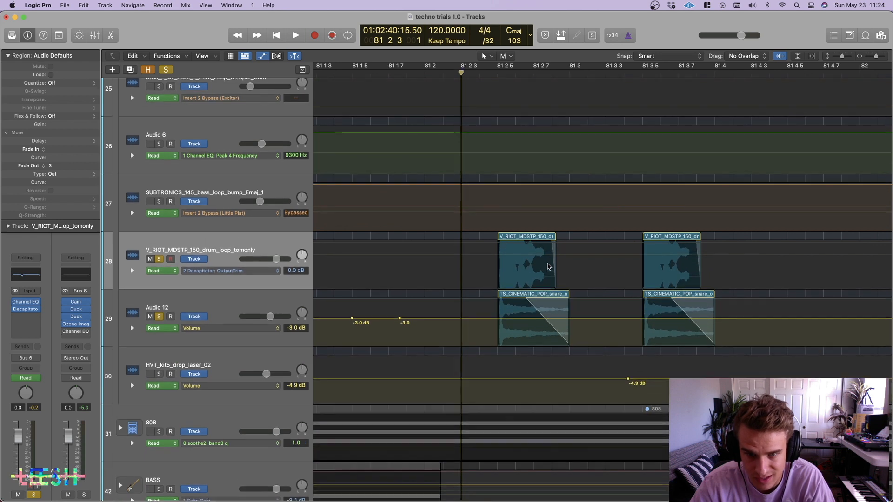
key("space")
Take Audio 12 out of solo and audition the V_RIOT drum loop on its own.
left_click(159, 317)
key("space")
key("space")
key("space")
key("space")
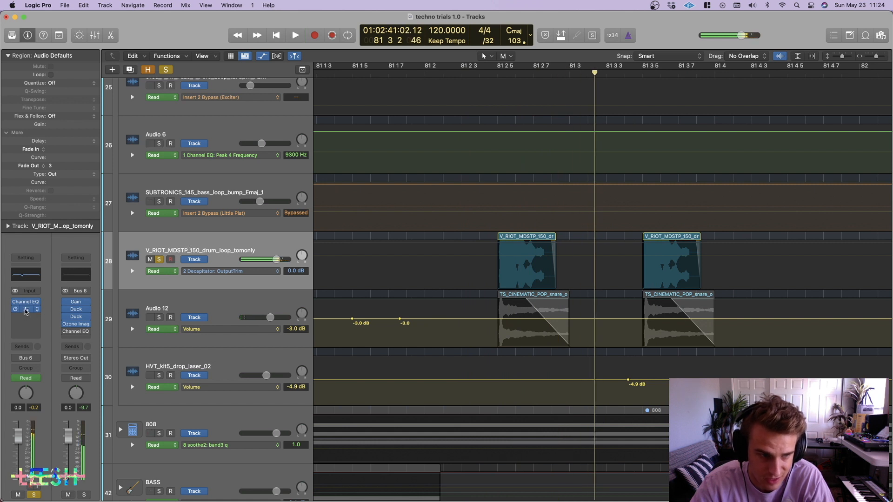
Inspect the Decapitator settings on the V_RIOT drum loop track while playing its regions, then close the plug-in.
left_click(26, 311)
key("space")
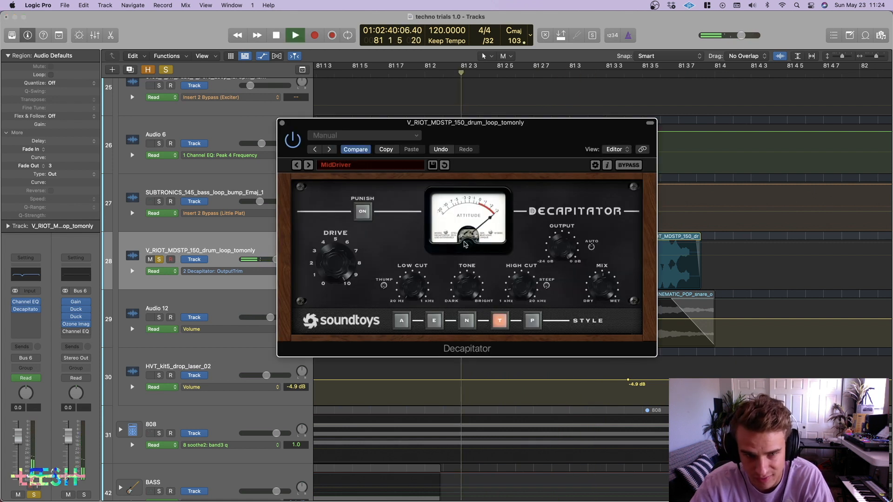
key("space")
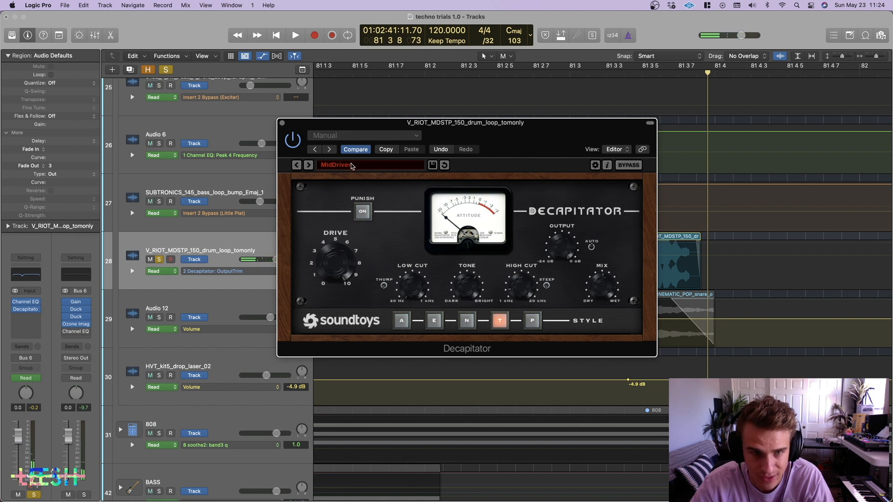
left_click(281, 124)
Solo Audio 12 instead of the V_RIOT drum loop, play its snare regions and select the track.
left_click(159, 317)
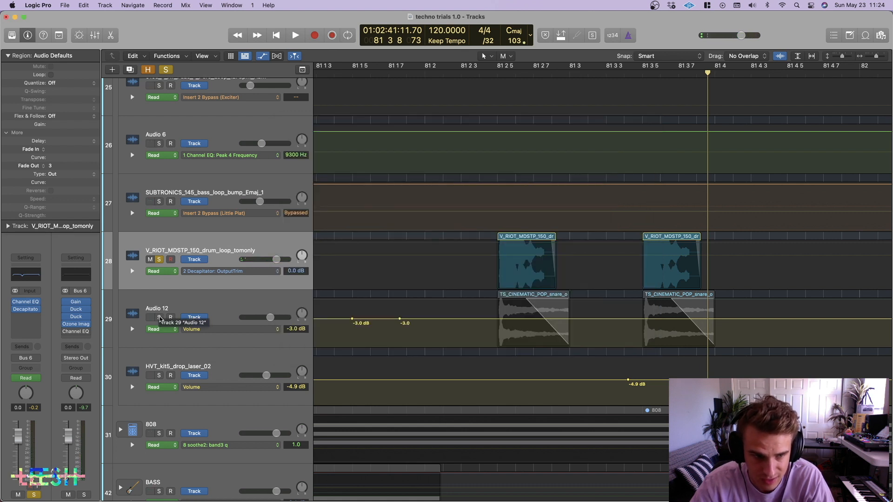
left_click(164, 260)
key("space")
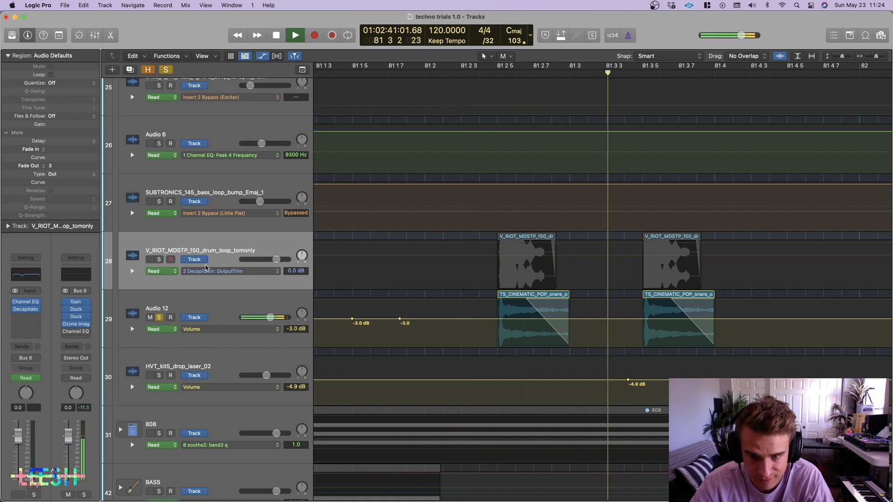
left_click(181, 308)
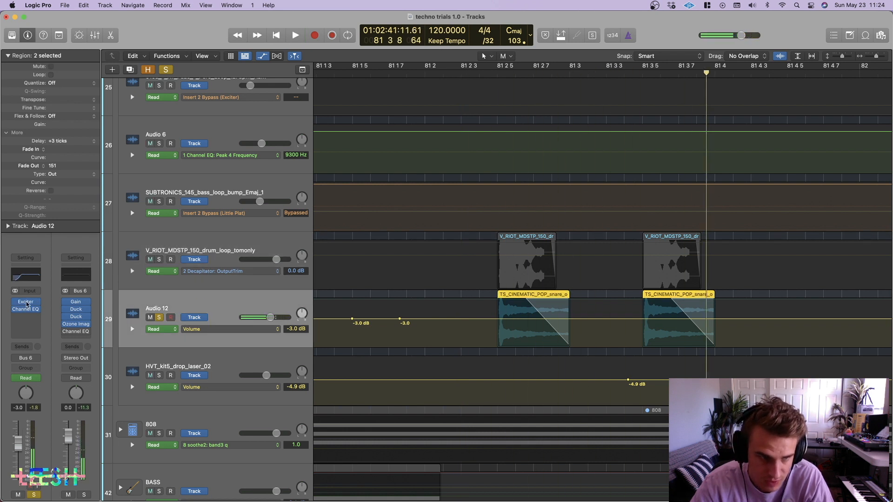
Compare the Audio 12 snare with the Exciter bypassed and with it active again.
left_click(17, 305)
key("space")
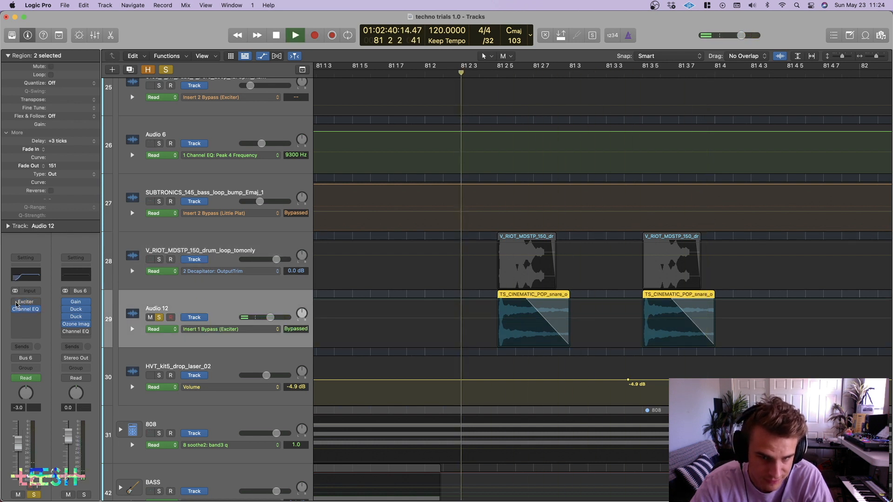
left_click(17, 305)
key("space")
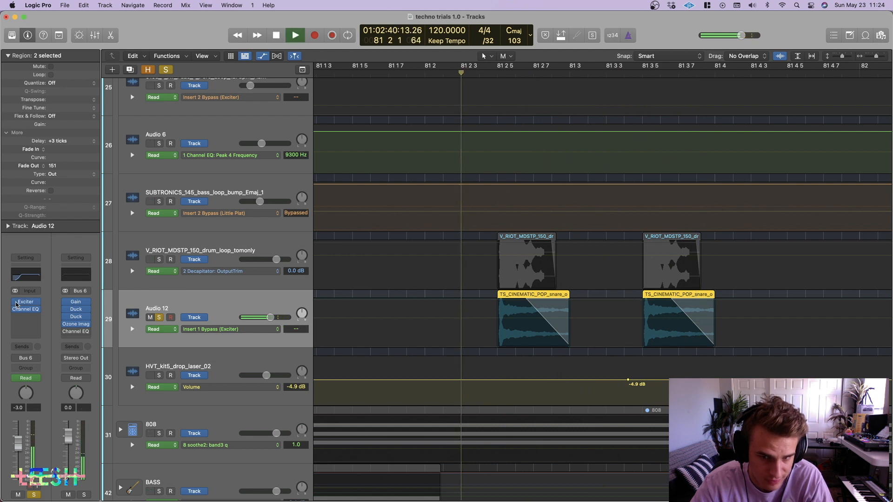
Clear the solos on the V_RIOT drum loop and Audio 12 tracks.
left_click(159, 261)
left_click_drag(159, 260, 159, 316)
key("super+Left")
key("super+Left")
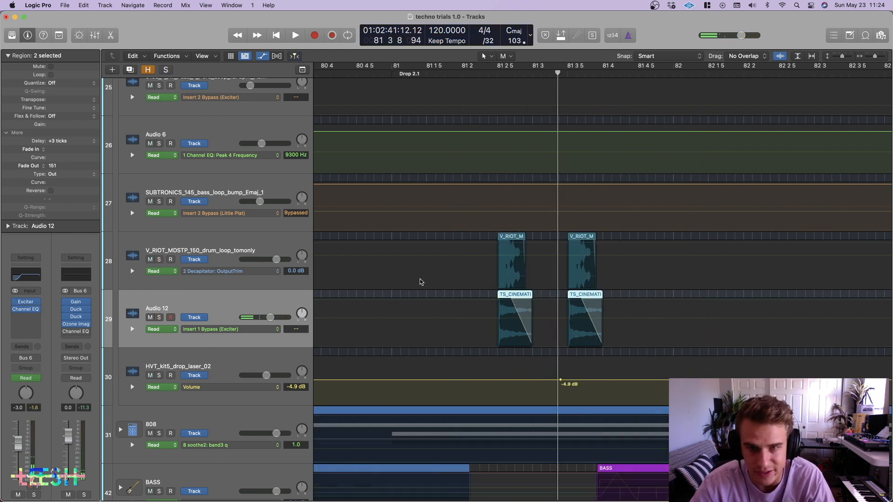
Restore the Kick, Snare and Percussion solos and play the drums from the beginning of Drop 2.1.
left_click(442, 75)
left_click(168, 69)
scroll(381, 260, "up", 10)
key("space")
key("super+Up")
key("super+Up")
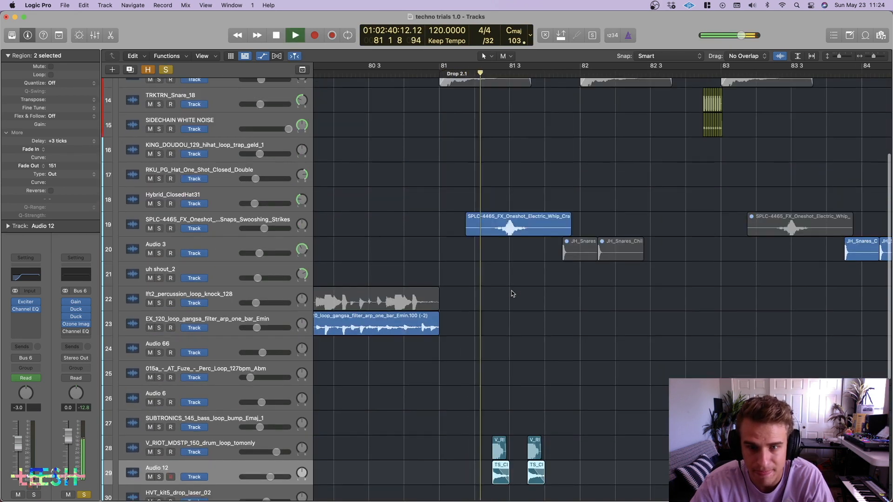
scroll(513, 293, "right", 5)
key("super+Left")
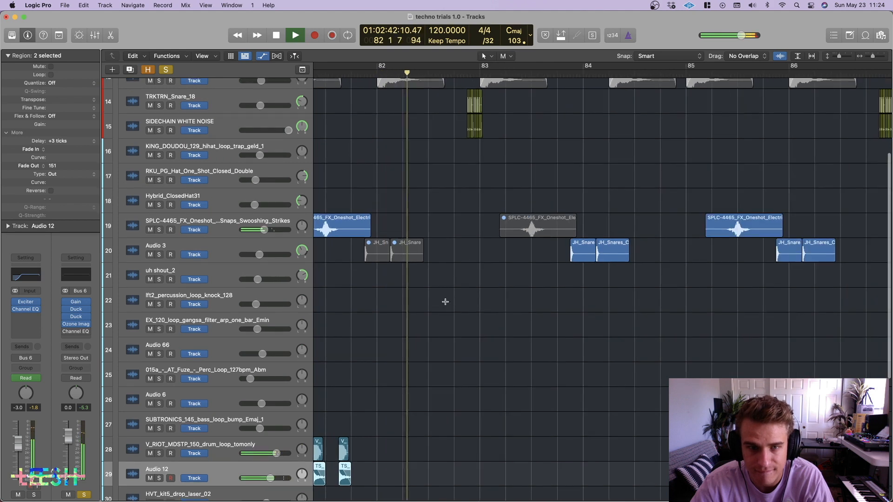
Examine the percussion layers across Drop 2.1 and Drop 2.2 during playback.
scroll(445, 302, "down", 8)
scroll(447, 302, "left", 5)
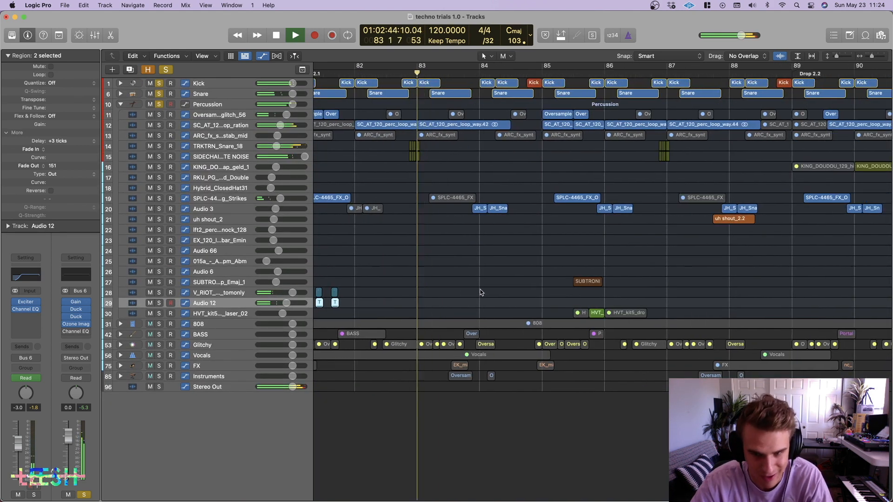
key("super+Left")
key("super+Left")
scroll(481, 292, "left", 5)
key("super+Down")
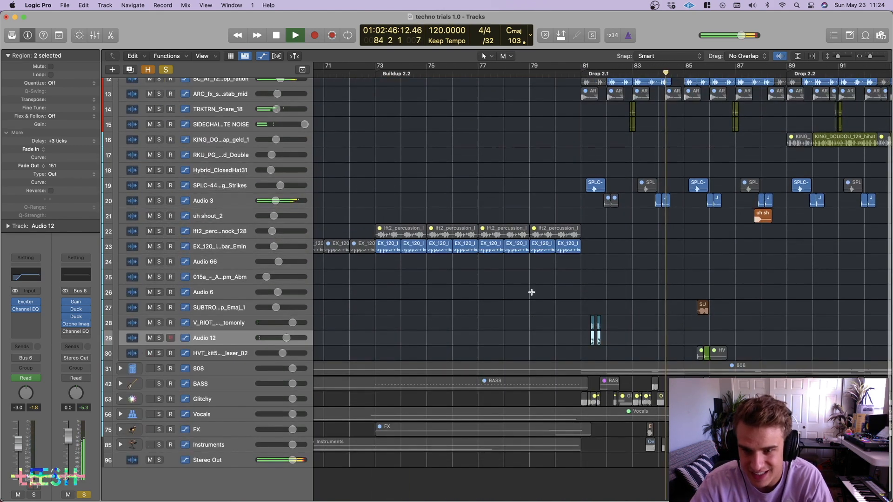
scroll(531, 292, "left", 5)
key("super+Left")
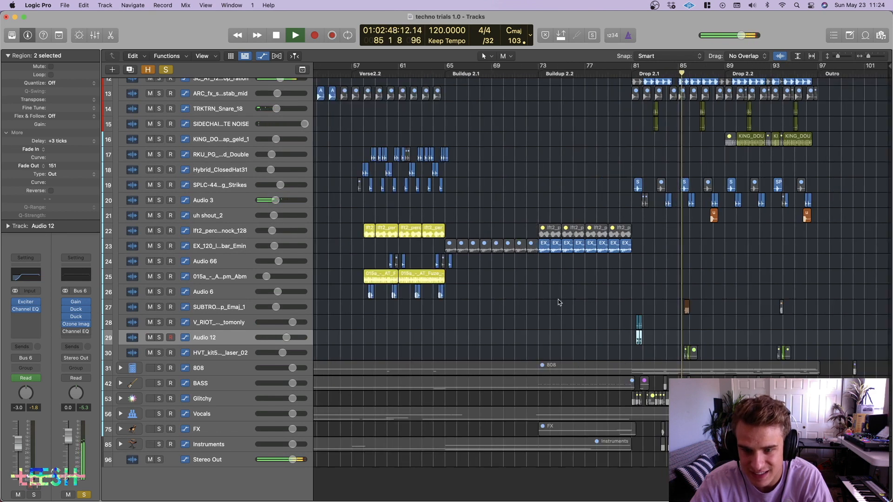
key("super+Right")
key("super+Right")
scroll(559, 302, "right", 5)
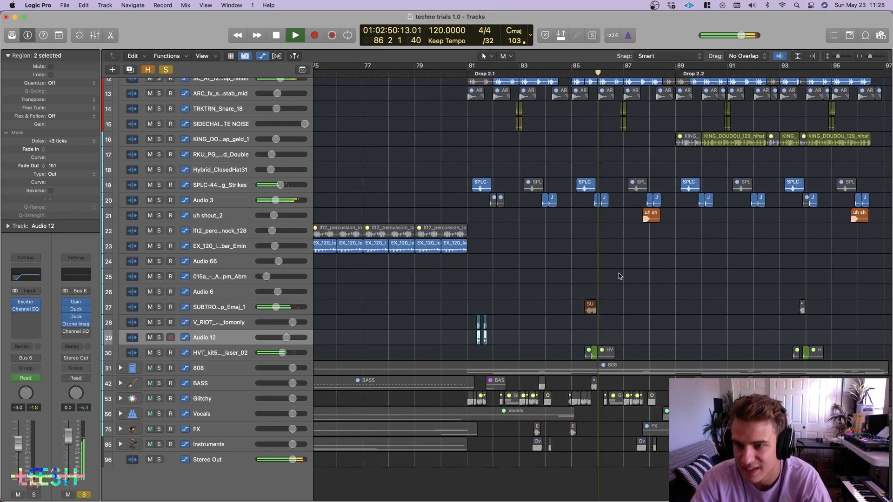
Audition the soloed drums in Drop 2.2 from about bar 93 and stop playback.
scroll(620, 276, "right", 4)
left_click(690, 74)
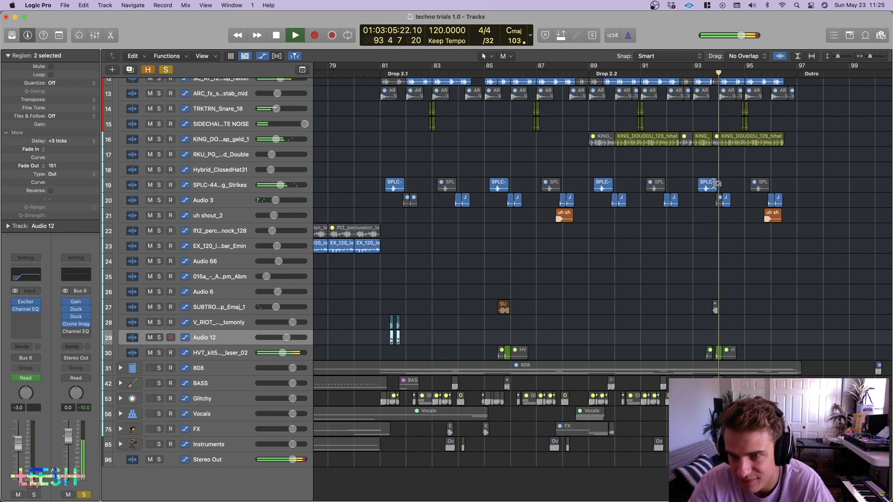
key("space")
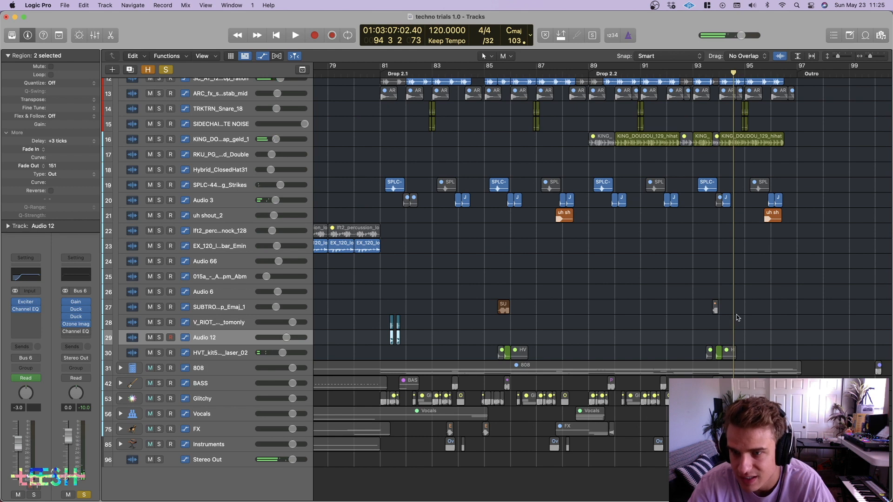
Review the percussion tracks over the whole arrangement and collapse the Percussion stack.
scroll(634, 283, "down", 10)
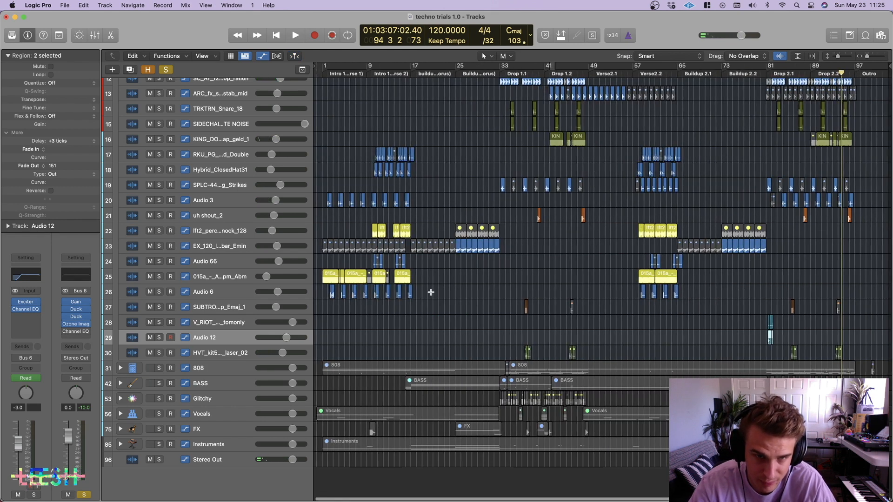
scroll(424, 293, "down", 1)
scroll(425, 292, "down", 5)
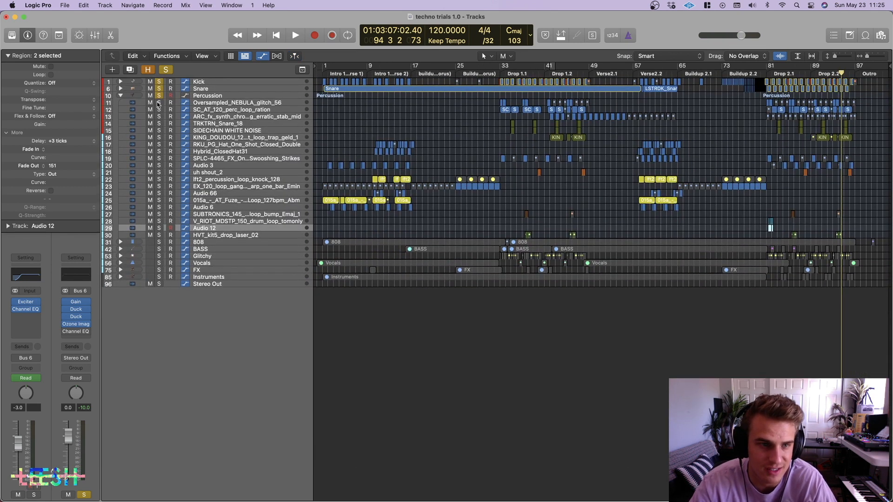
left_click(120, 97)
scroll(208, 144, "up", 6)
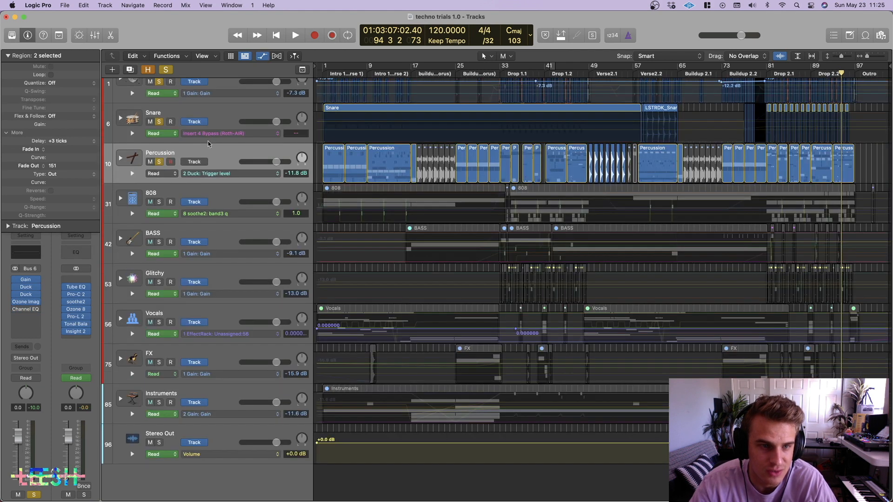
Add the 808 stack to the solo and expand it to look through its tracks.
left_click(159, 202)
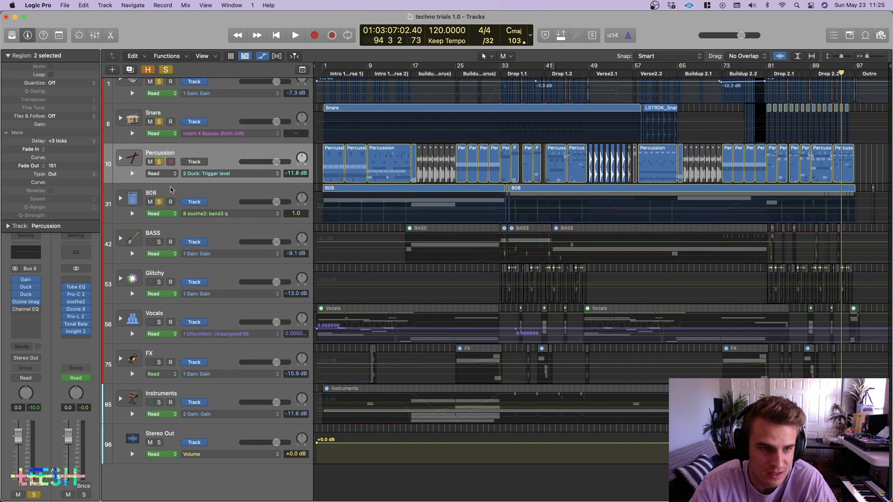
left_click(121, 199)
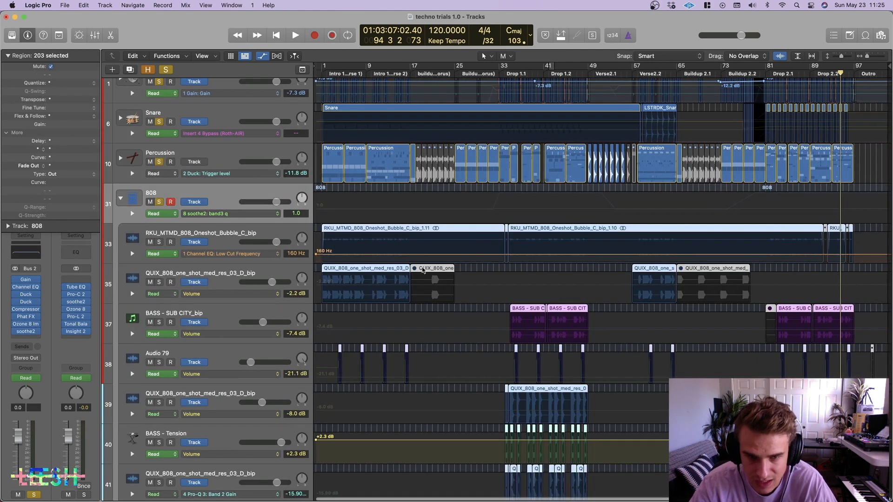
scroll(409, 251, "down", 10)
scroll(422, 270, "up", 8)
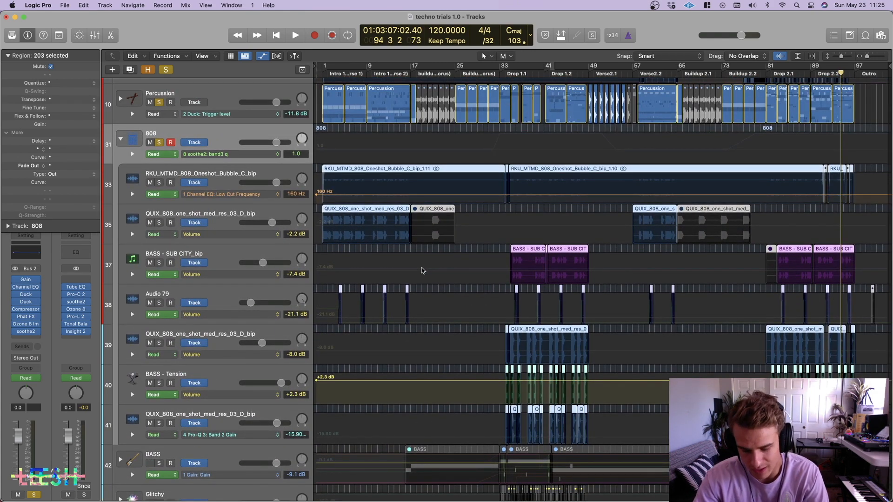
Return to the project start and solo the upper QUIX_808_one_shot_med_res_03_D_bip track instead of the whole 808 stack.
key("Return")
scroll(417, 265, "up", 5)
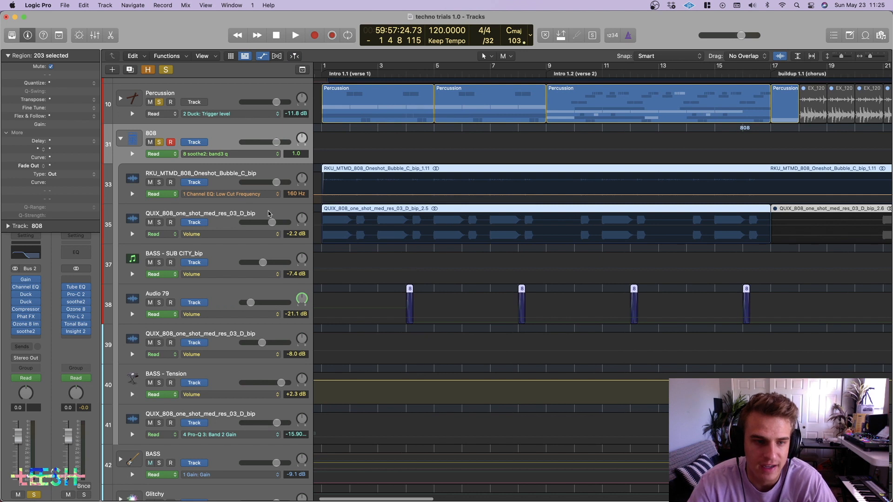
left_click(246, 213)
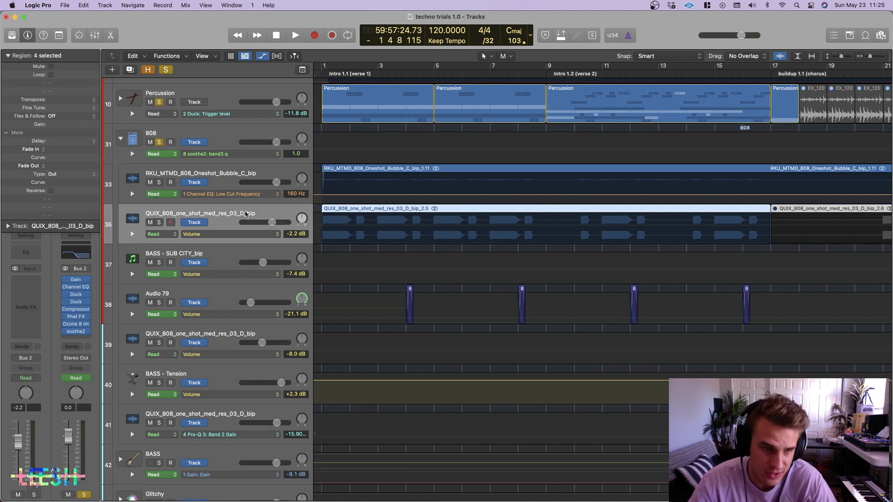
left_click(158, 222)
left_click(158, 142)
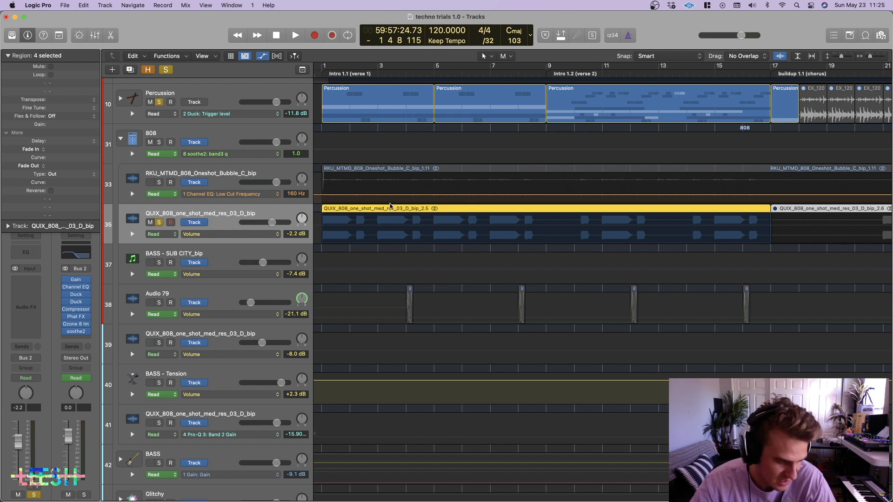
Play the soloed QUIX 808 with the drums from the start of Intro 1.1 and stop playback.
scroll(390, 206, "up", 3)
scroll(392, 206, "left", 3)
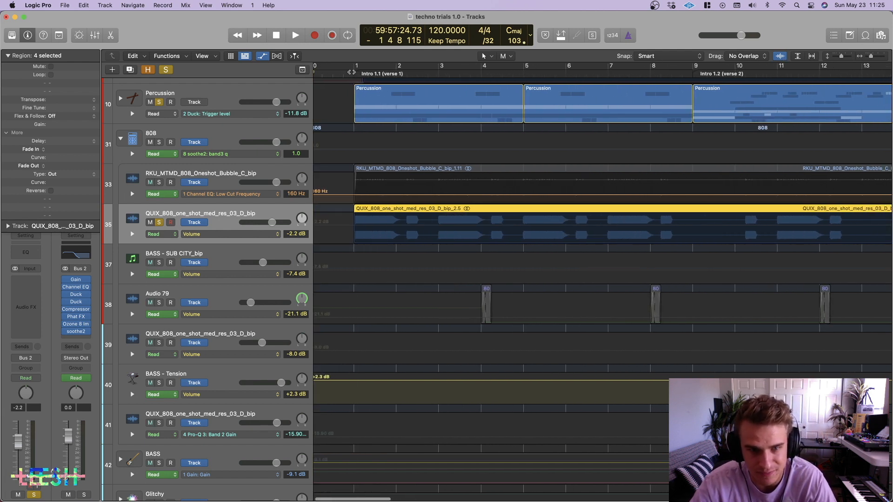
left_click(351, 73)
scroll(391, 296, "down", 1)
key("space")
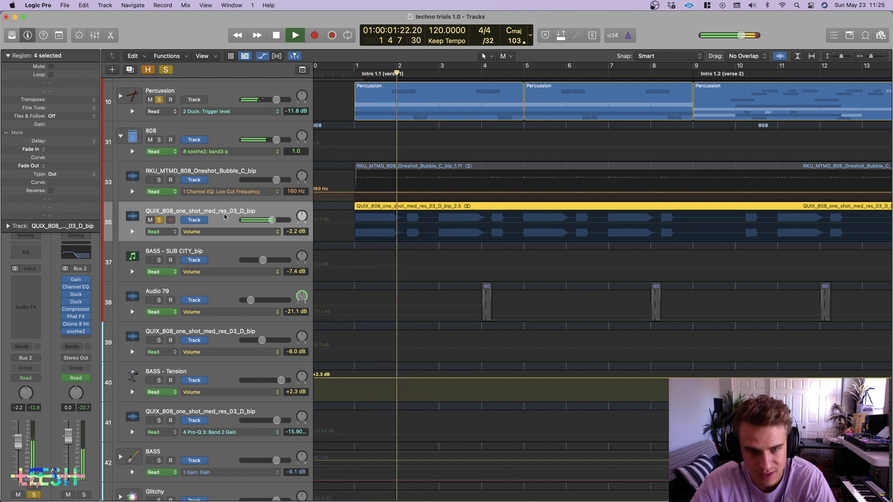
key("space")
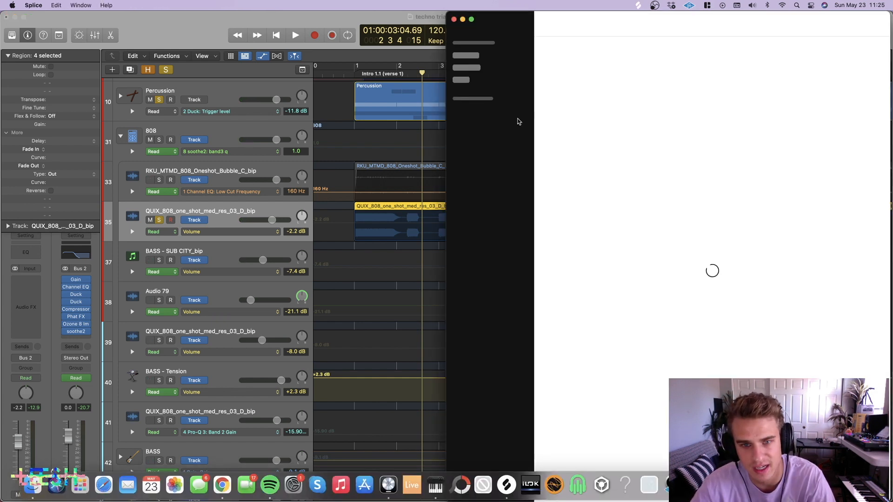
Return to Logic Pro, reveal the hidden tracks and select the original 808 tracks Audio 41 and RKU_MTMD_808_Oneshot_Bubble_C in turn.
left_click(260, 213)
key("h")
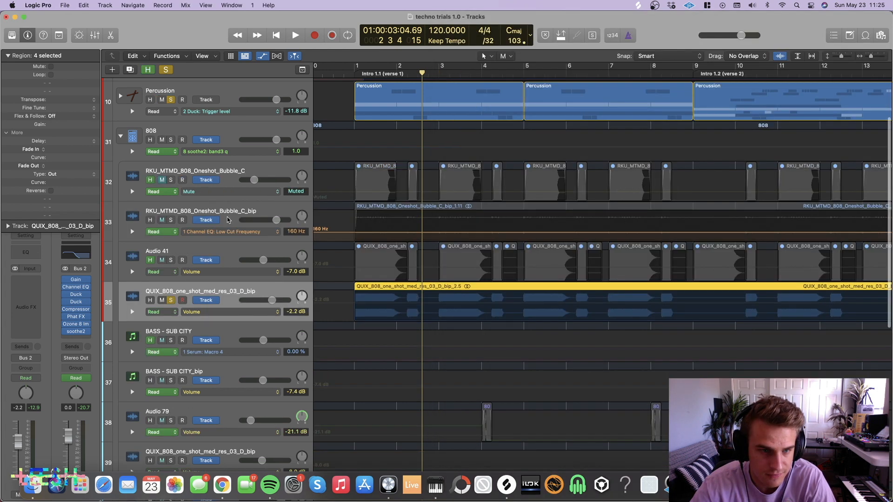
left_click(226, 248)
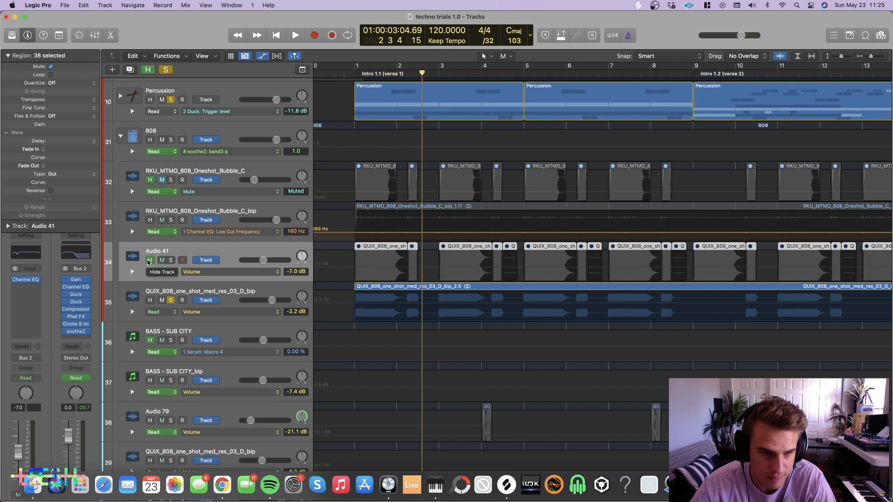
left_click(205, 172)
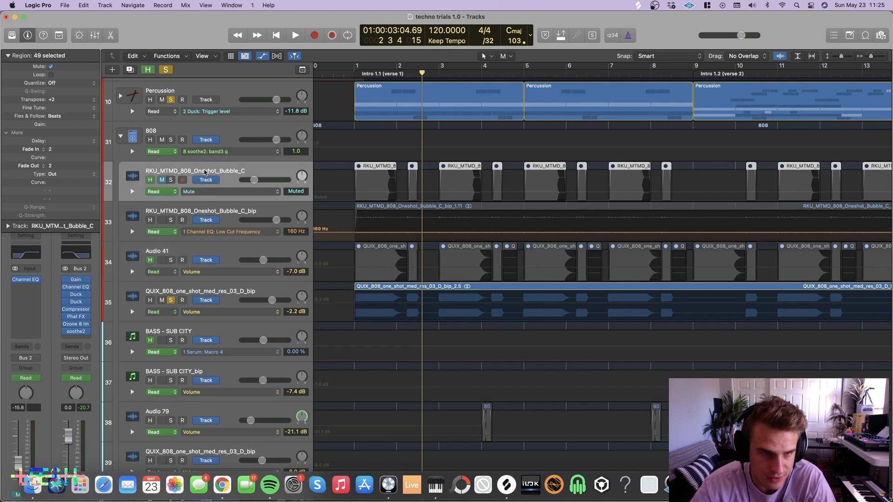
Hide the original 808 tracks again, switch to Splice and search its sounds for "quix".
key("h")
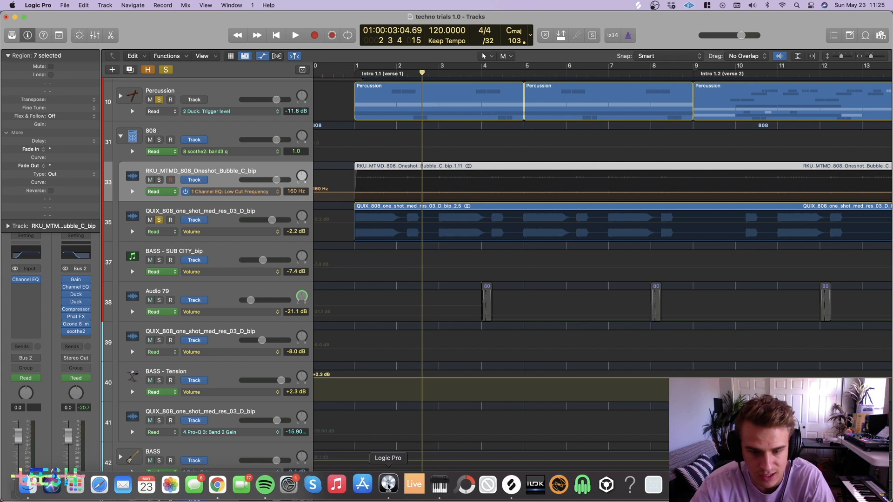
left_click(506, 487)
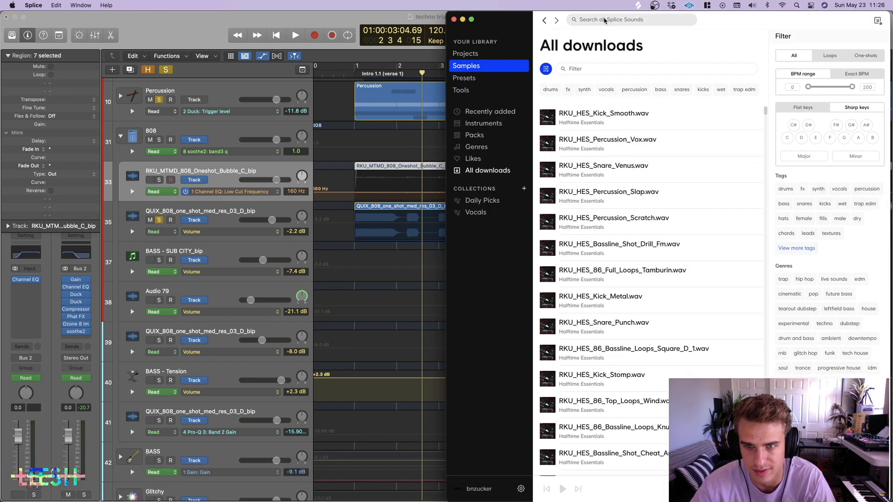
key("Return")
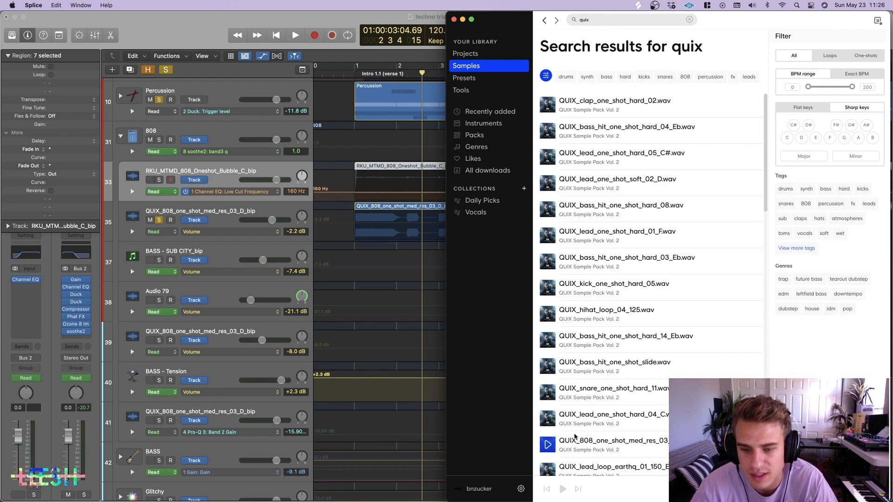
Preview the QUIX_808_one_shot_med_res_03 sample in Splice and return to Logic Pro.
left_click(547, 447)
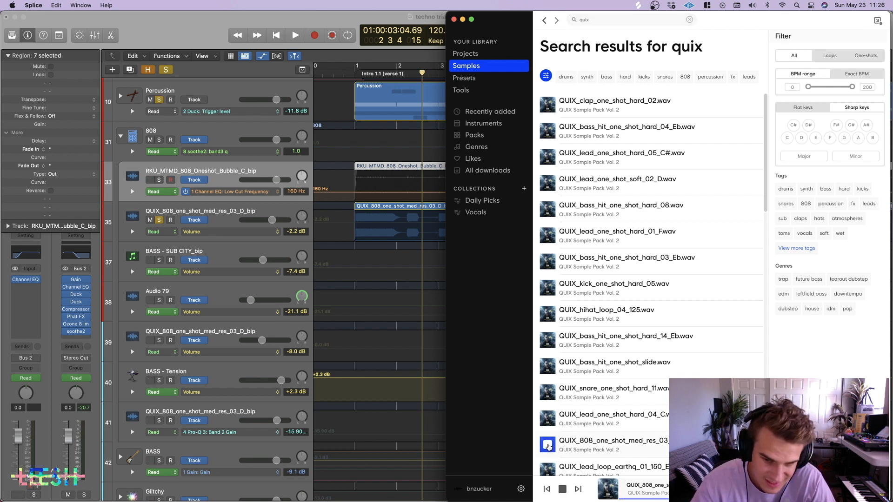
left_click(548, 447)
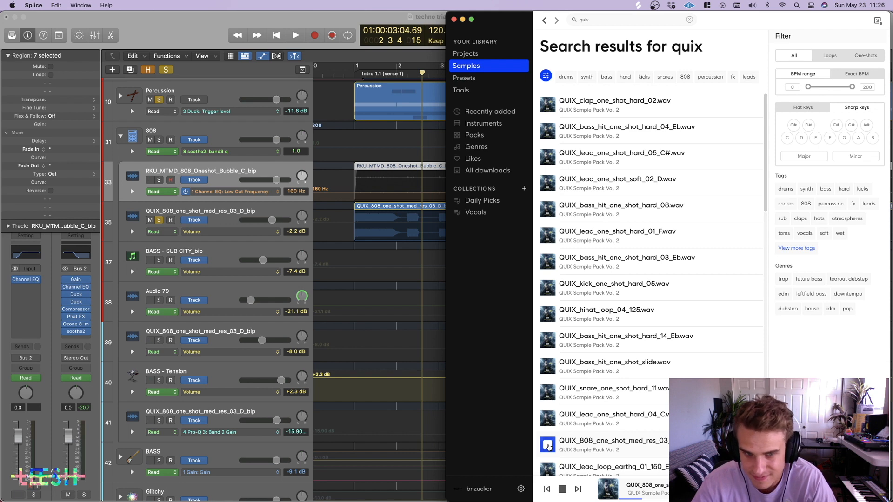
left_click(397, 281)
Play the upper QUIX_808_one_shot_med_res_03_D_bip track from the start, add a Channel EQ to view its spectrum, and close the EQ window.
left_click(260, 210)
key("Return")
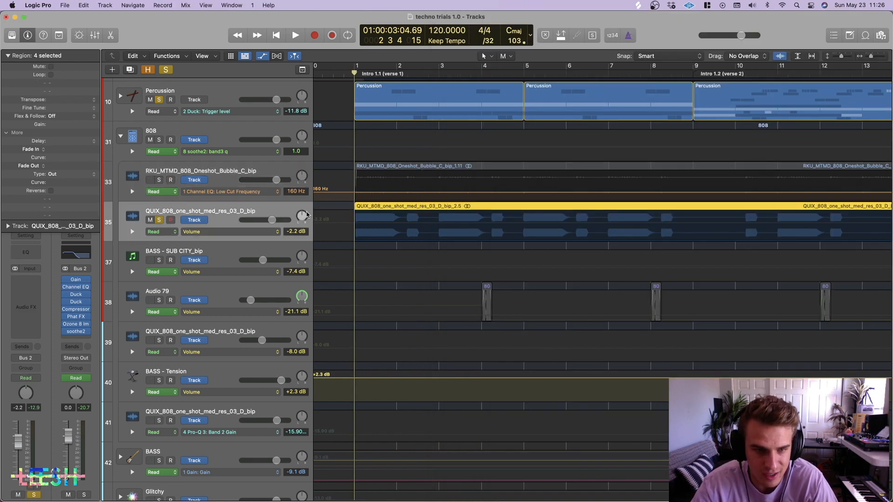
key("space")
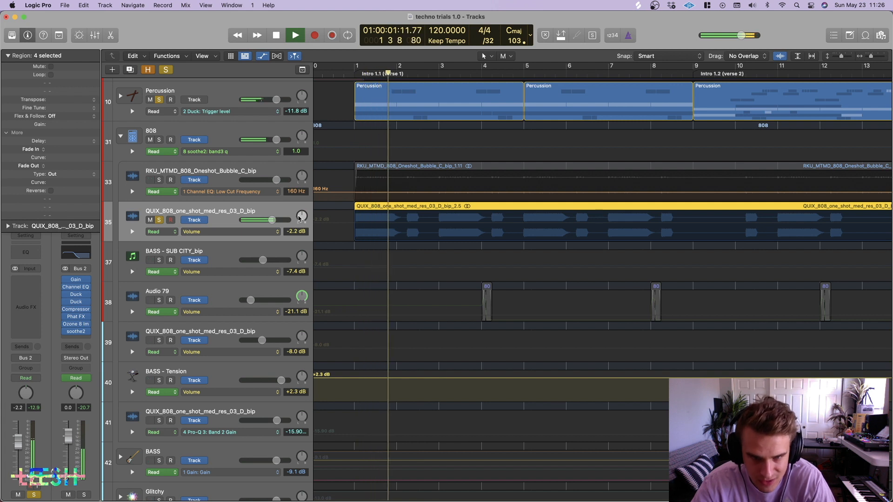
left_click(25, 252)
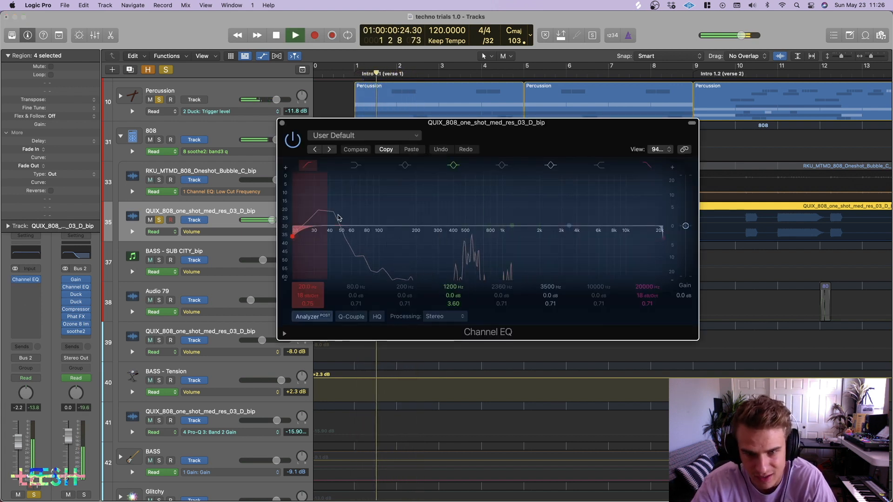
key("space")
left_click(282, 122)
Solo RKU_MTMD_808_Oneshot_Bubble_C_bip in place of the QUIX 808 and play it with the percussion from the start.
left_click(158, 220)
left_click(159, 181)
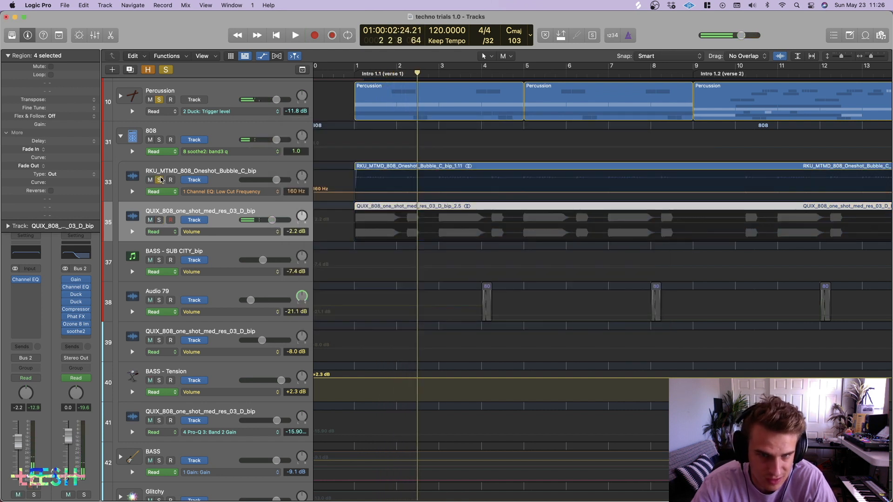
key("space")
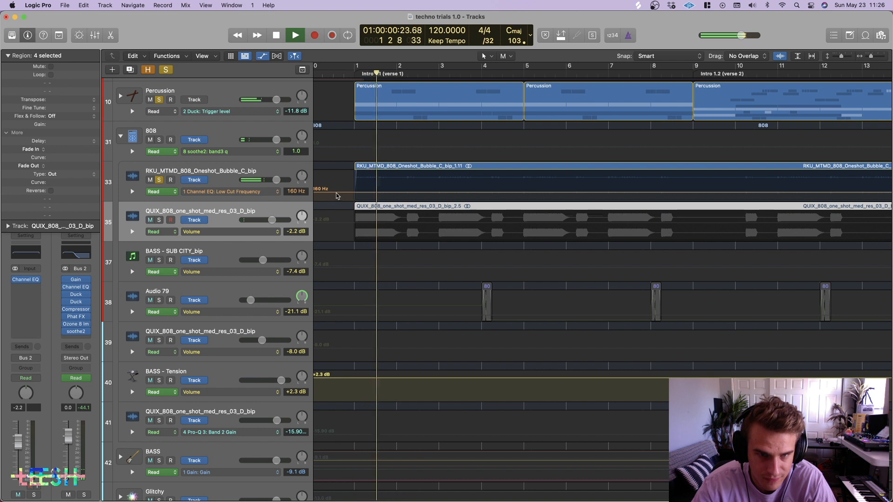
left_click(218, 172)
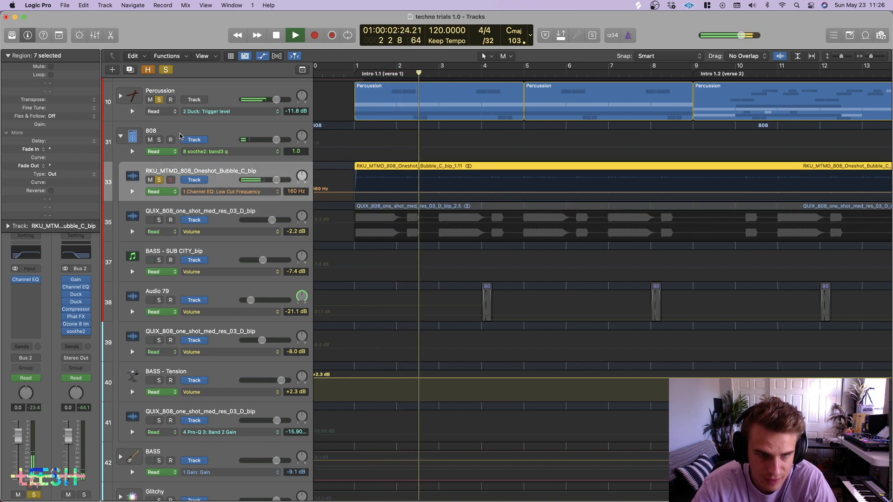
key("space")
Clear all solos, solo only RKU_MTMD_808_Oneshot_Bubble_C_bip and play a short stretch of it alone.
left_click(166, 69)
left_click(159, 180)
key("space")
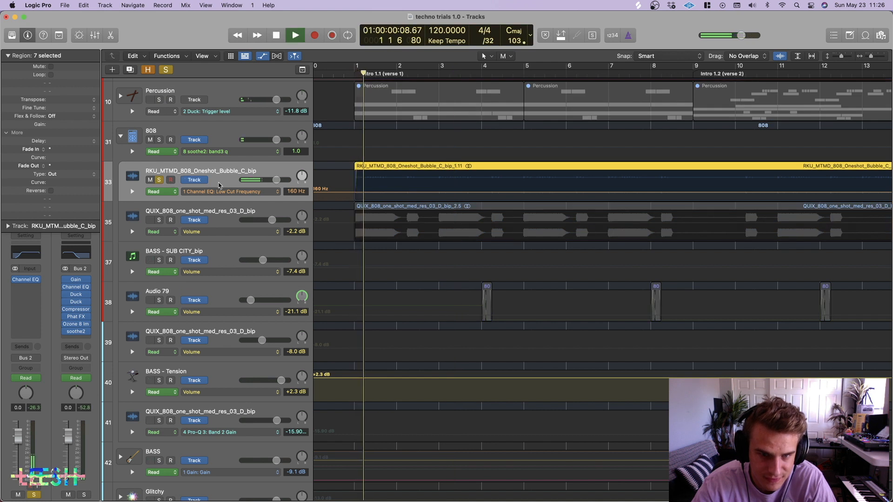
key("space")
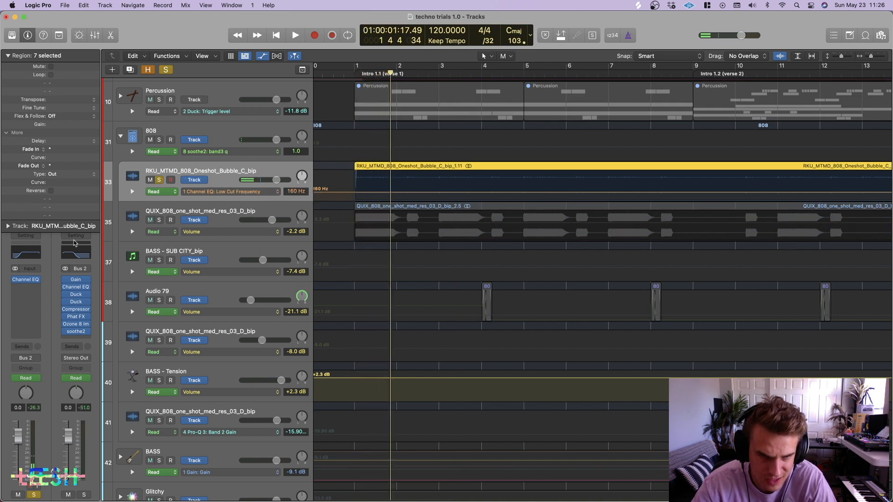
Play from the start while soloing the Percussion stack, the Bubble_C_bip track and the whole 808 stack, and stop around bar 4.
left_click(160, 180)
key("space")
scroll(318, 224, "down", 2)
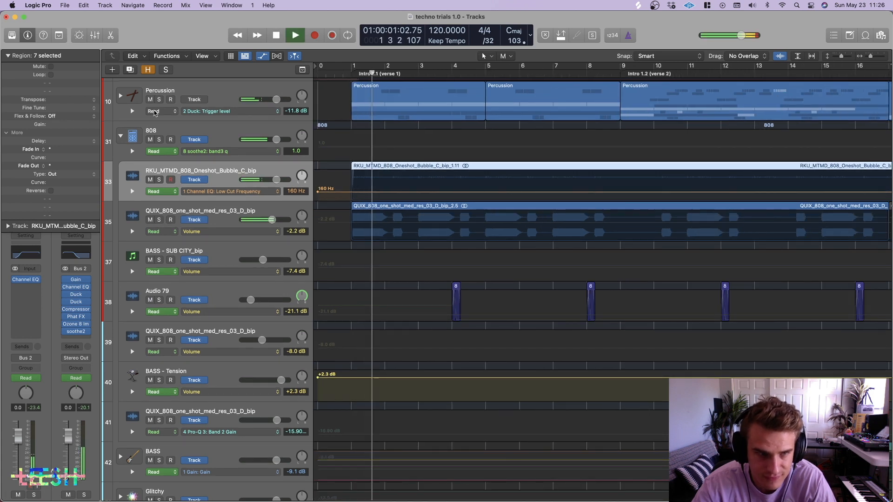
left_click(159, 100)
left_click(159, 180)
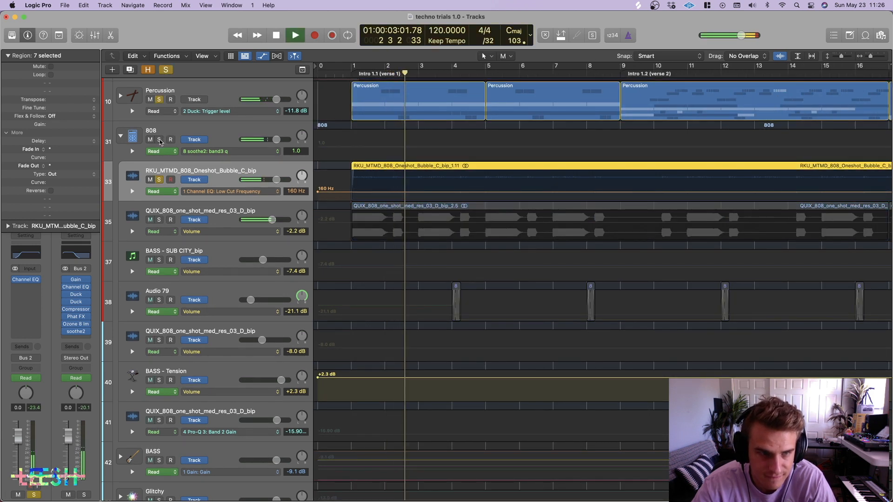
left_click(159, 139)
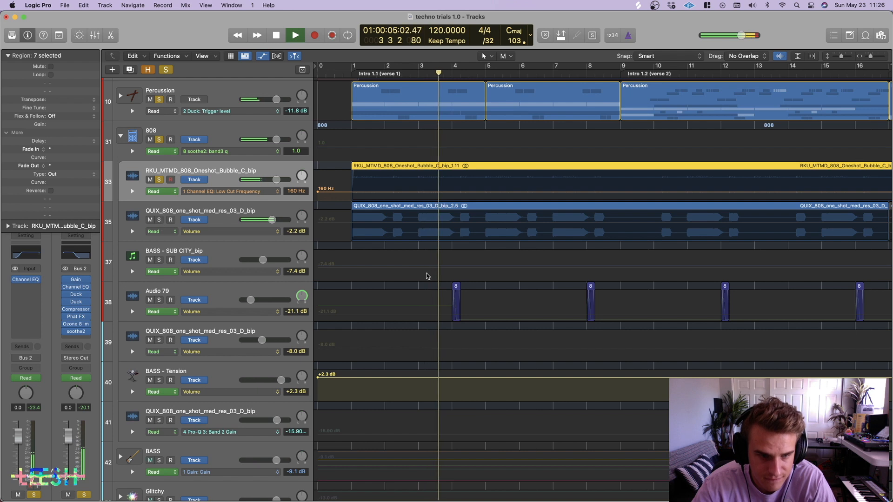
scroll(496, 287, "up", 8)
key("space")
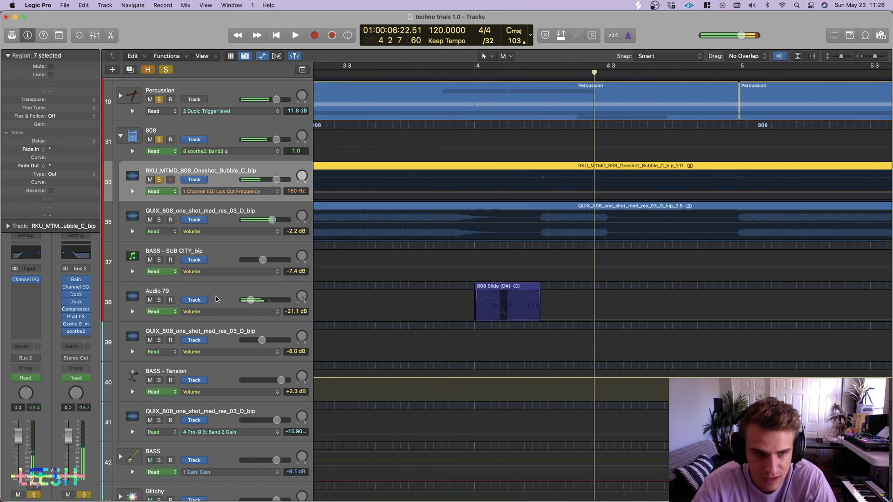
Examine the Pan automation of Audio 79's 808 Slide region at bar 4, play through it from the start, and collapse the lane.
left_click(487, 308)
scroll(483, 307, "up", 5)
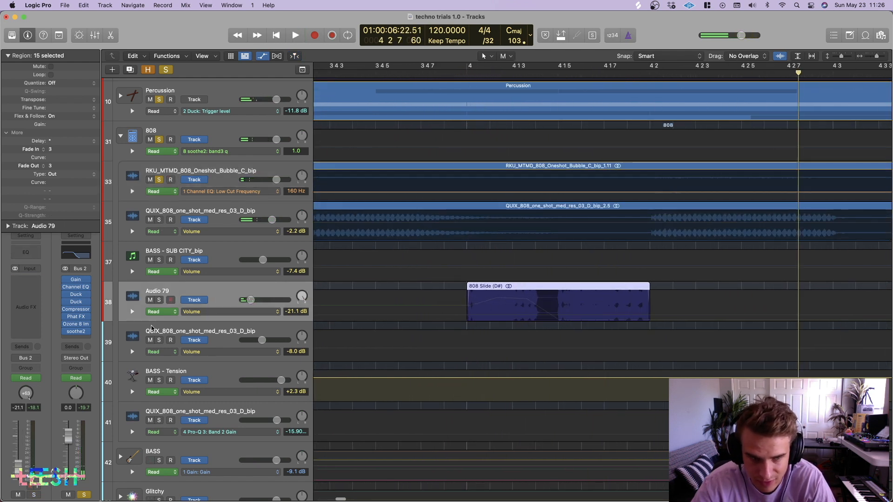
left_click(132, 312)
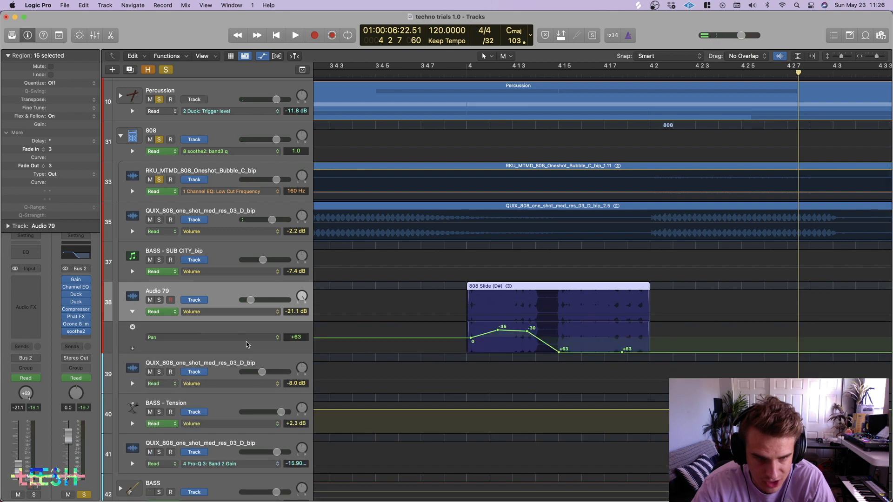
key("Return")
key("space")
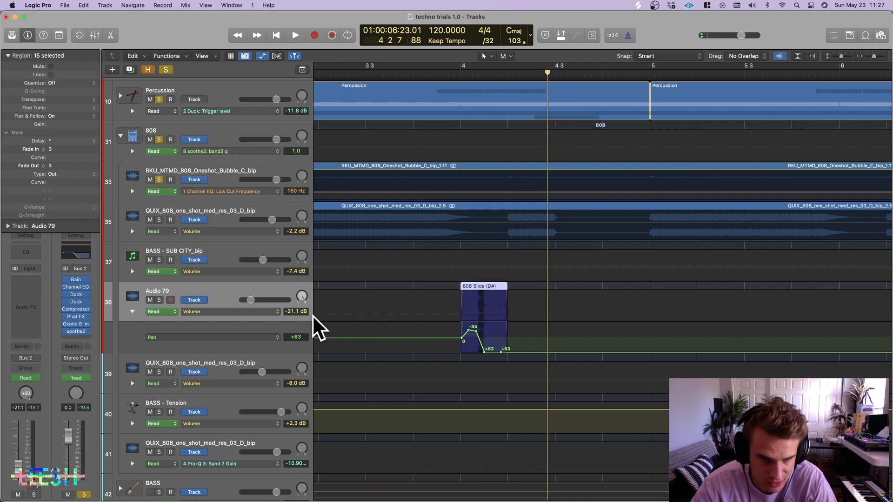
left_click(133, 312)
left_click(365, 304)
scroll(398, 299, "down", 5)
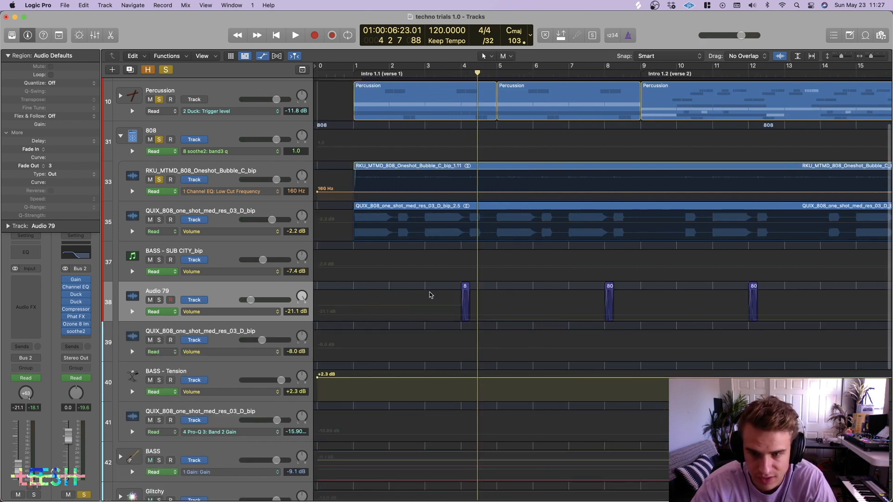
Play the soloed percussion and 808 stack through the Intro 1.2 section and stop playback.
key("space")
scroll(541, 237, "down", 4)
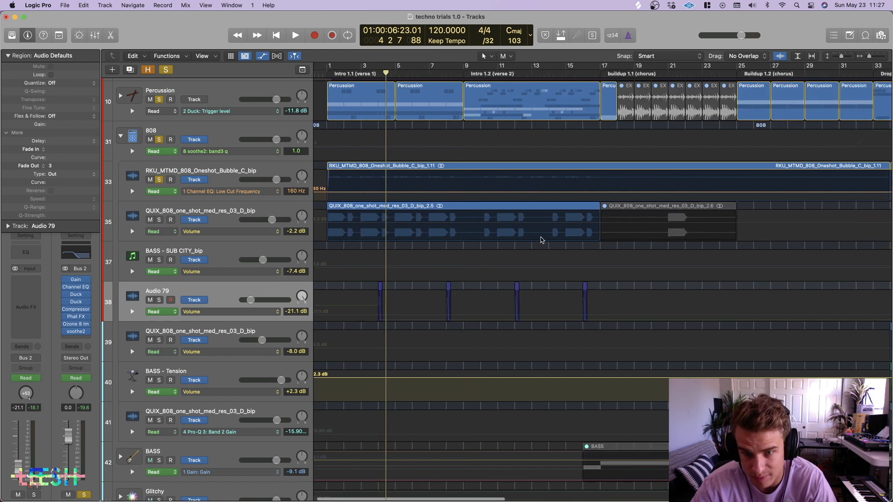
left_click(506, 75)
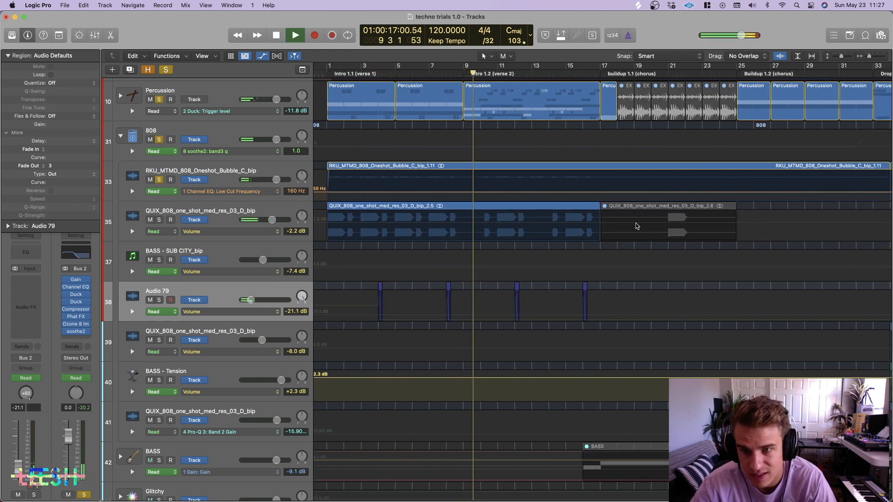
scroll(637, 227, "up", 2)
scroll(590, 231, "right", 3)
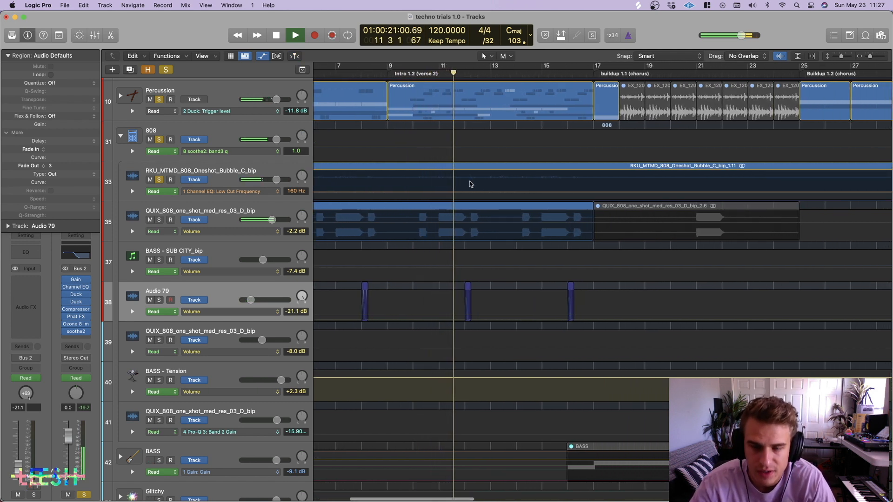
key("space")
Play the soloed percussion and 808 stack from the beginning of Drop 1.1 to bar 37.
scroll(642, 228, "right", 10)
scroll(641, 227, "right", 3)
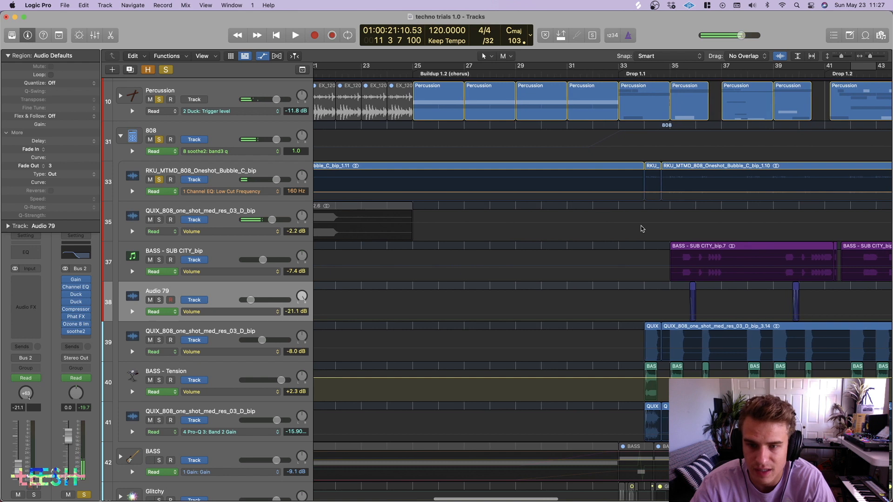
scroll(642, 229, "down", 3)
scroll(641, 231, "right", 1)
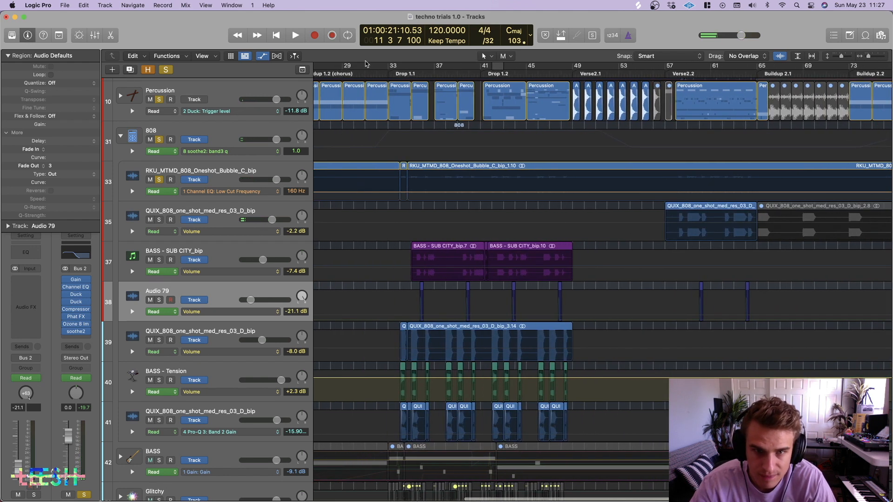
left_click(387, 74)
key("space")
scroll(428, 251, "up", 3)
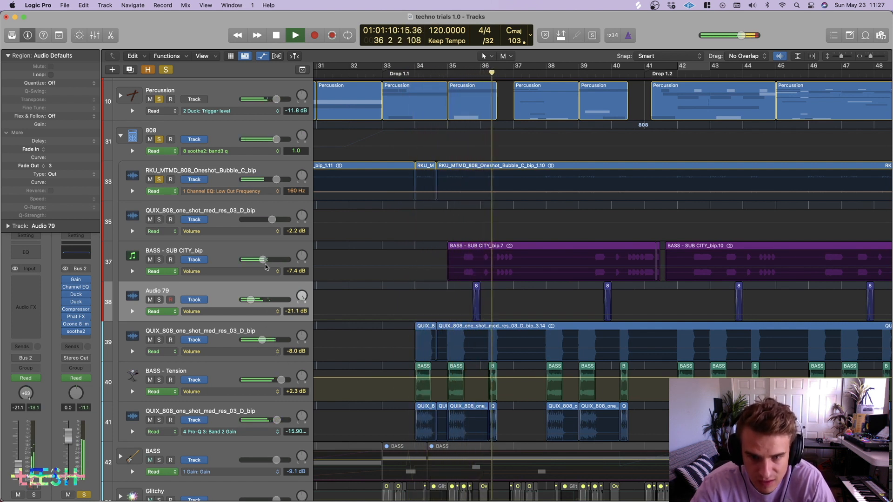
key("space")
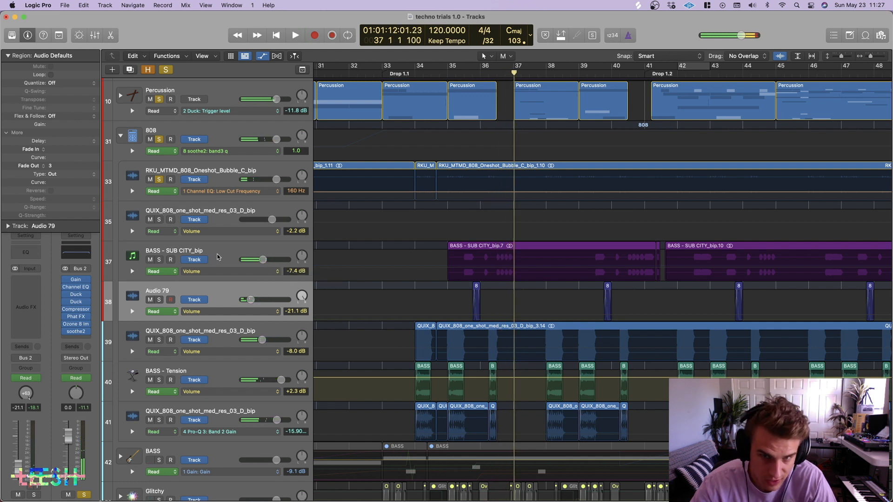
Clear all solos and solo only BASS - Tension and the QUIX 808 tracks directly above and below it.
left_click(209, 335)
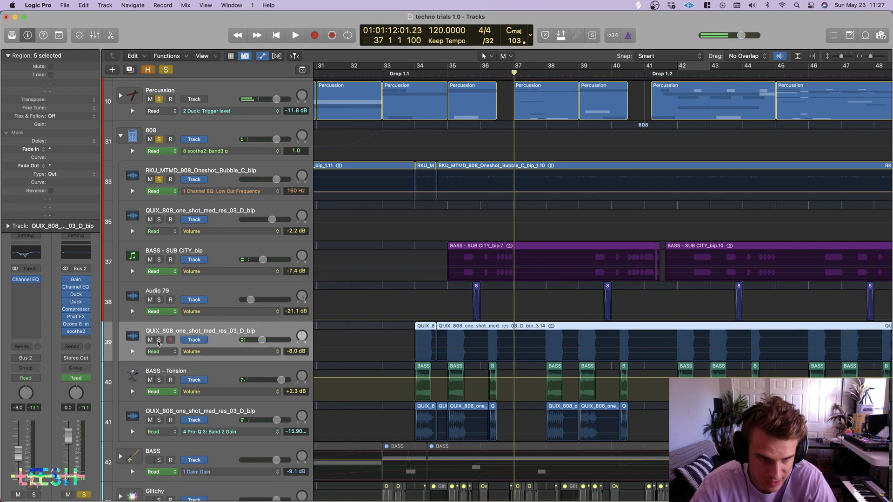
left_click_drag(158, 343, 159, 420)
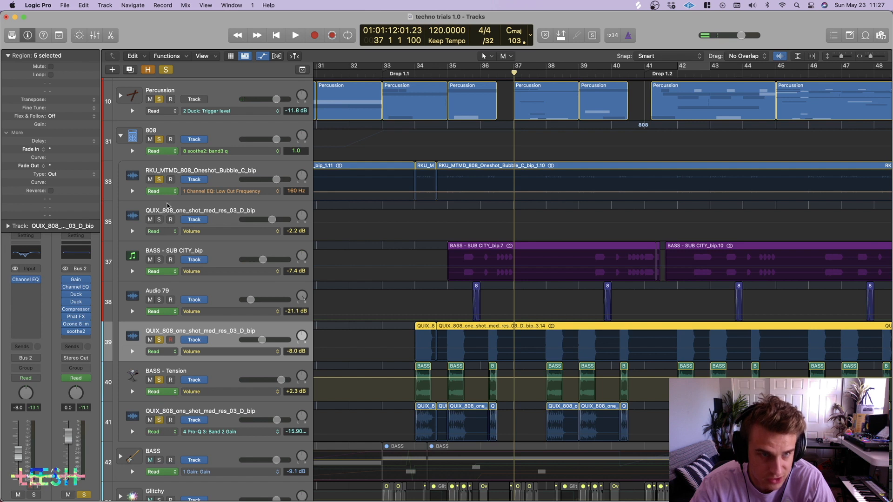
scroll(169, 210, "down", 1)
key("ctrl+alt+super+s")
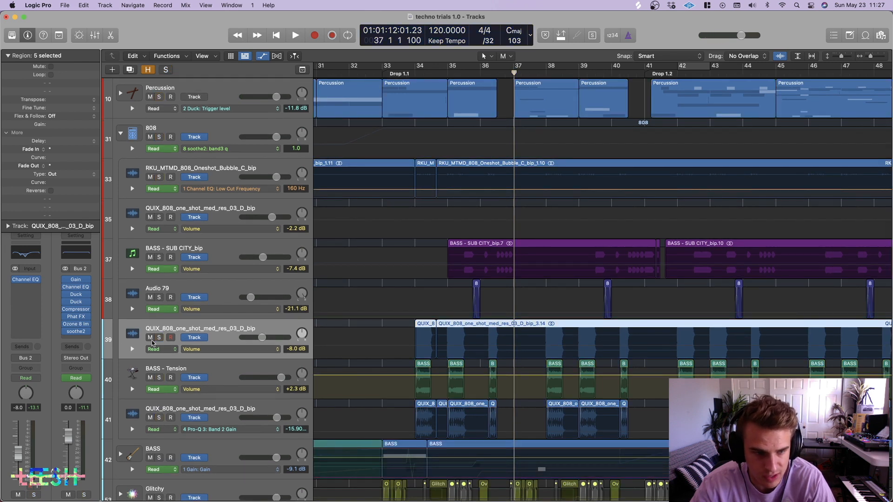
left_click_drag(159, 338, 159, 418)
Cycle bars 33 to 37 of Drop 1.1, play the three soloed bass layers, and turn the cycle off and stop.
scroll(430, 144, "left", 1)
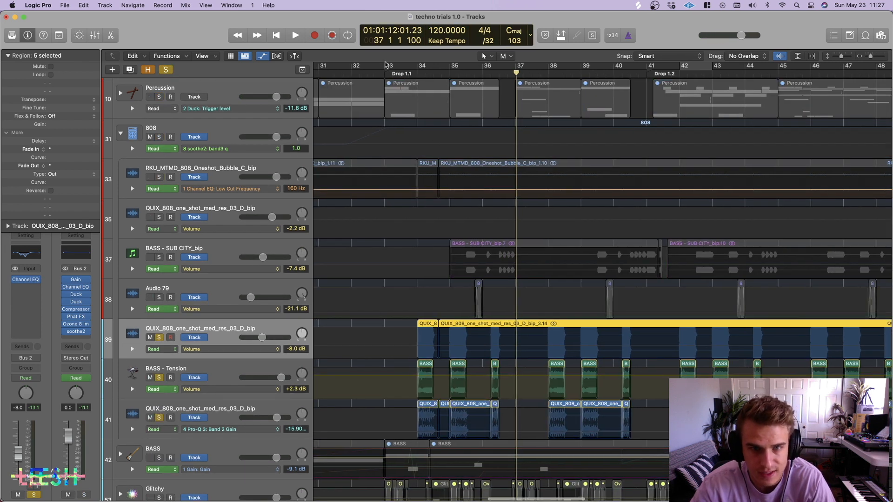
left_click_drag(385, 66, 516, 66)
key("space")
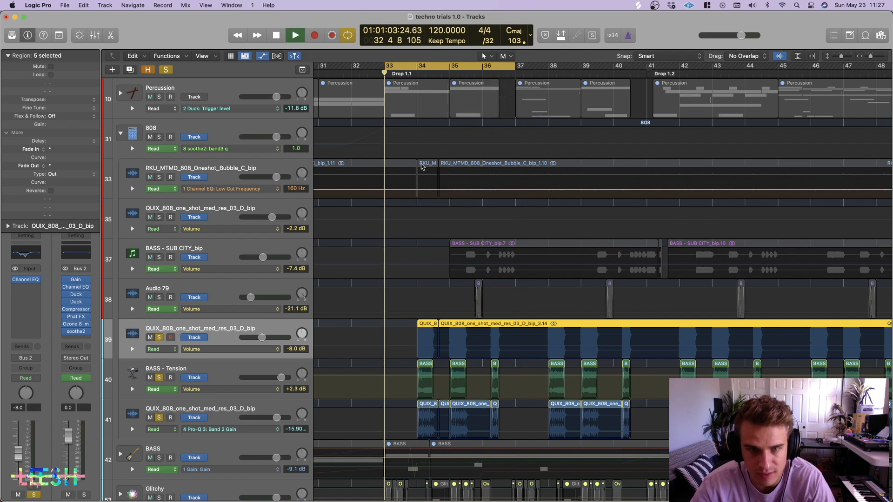
scroll(422, 168, "up", 3)
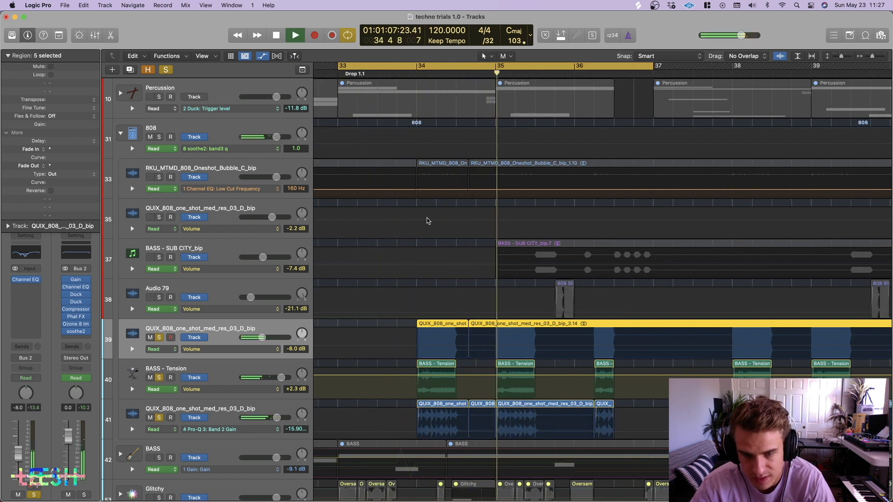
key("c")
key("space")
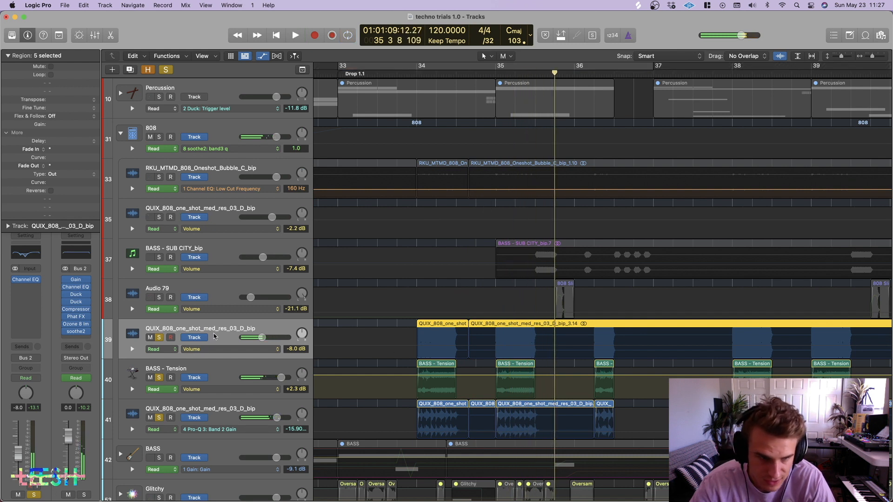
Unsolo BASS - Tension and the QUIX 808 below it, and play the remaining QUIX 808 layer from bar 34.
left_click_drag(158, 377, 158, 417)
scroll(216, 326, "left", 1)
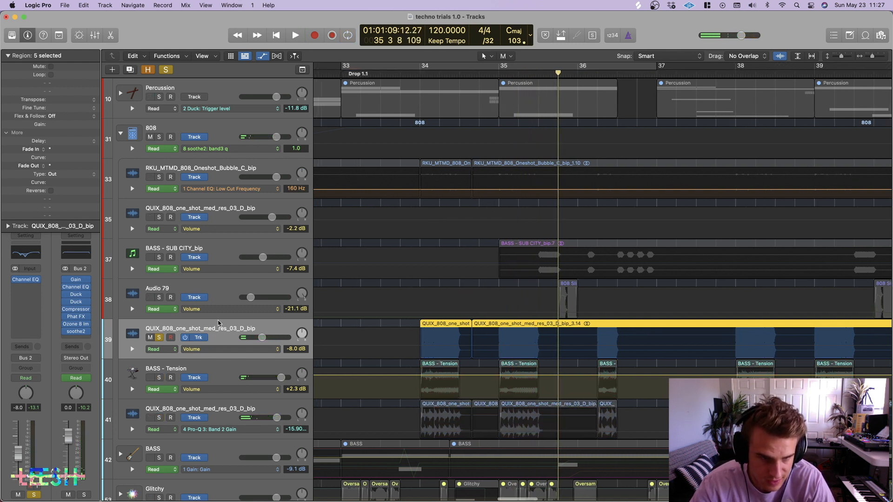
left_click(419, 74)
key("space")
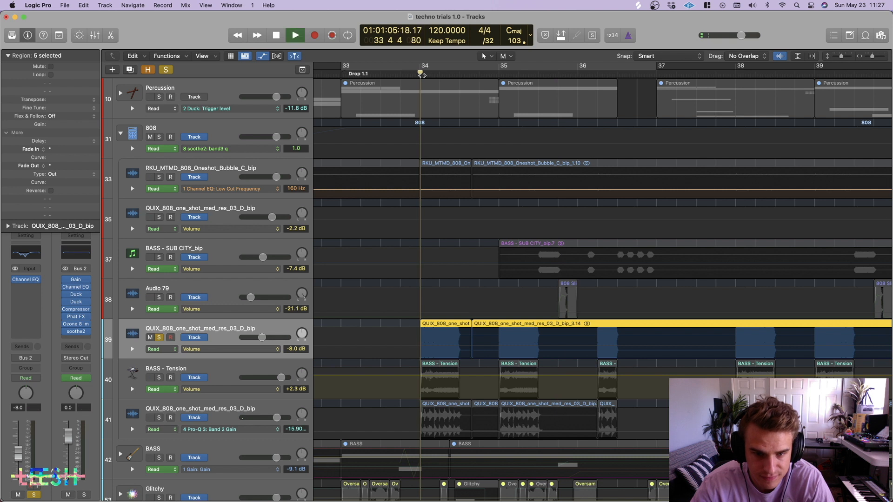
key("space")
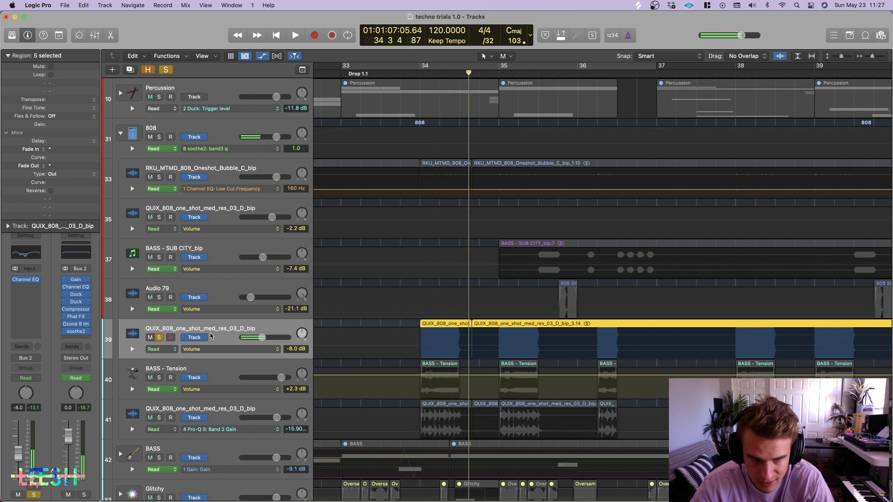
Inspect the Channel EQ on the soloed QUIX 808 track while playing it from bar 34, and close the plug-in.
left_click(26, 258)
key("space")
key("space")
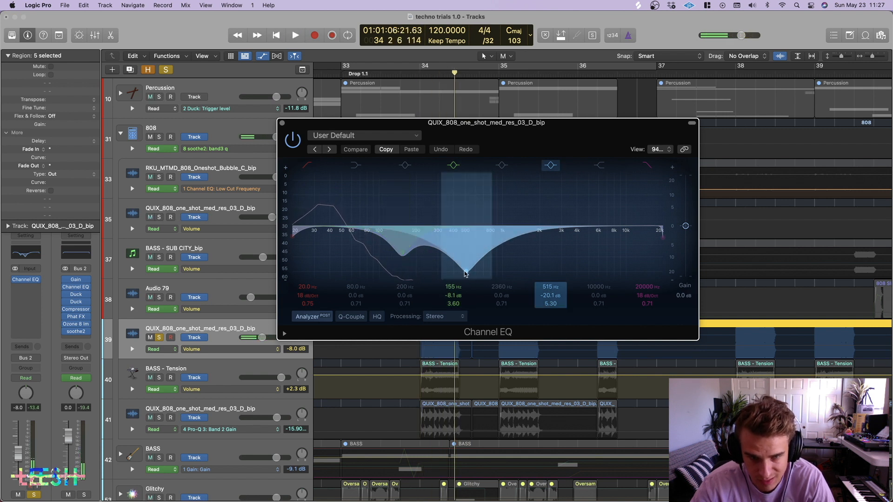
key("space")
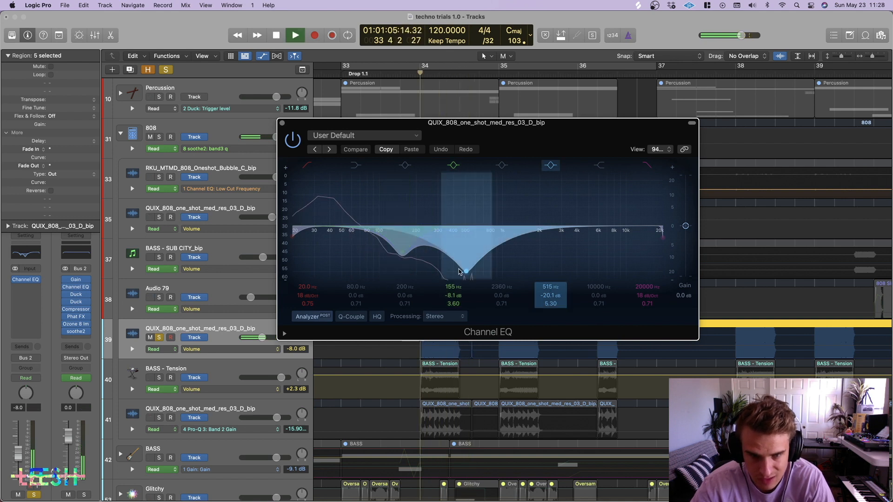
key("space")
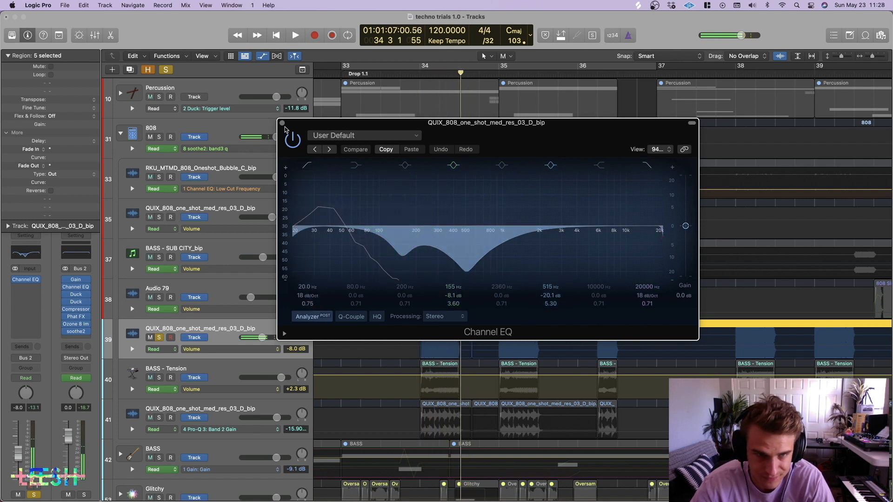
left_click(282, 124)
Switch the solo from the upper QUIX 808 track to BASS - Tension.
left_click(162, 380)
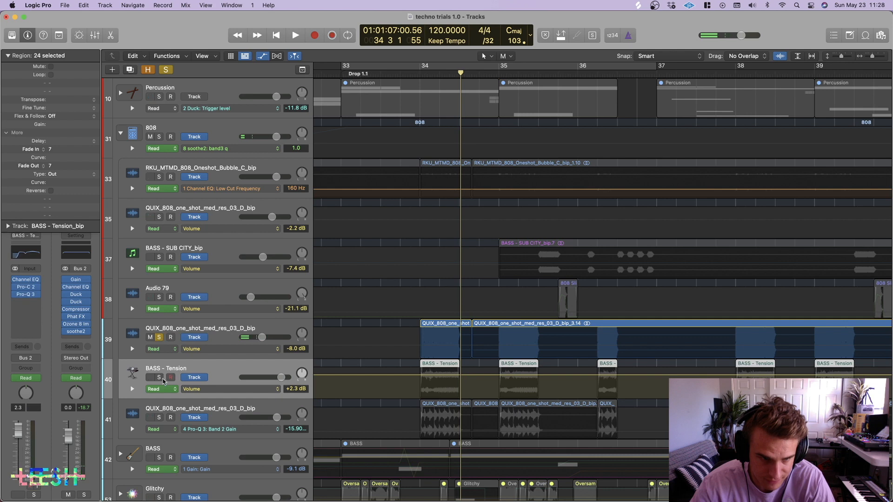
left_click(161, 379)
left_click(160, 340)
Reveal the hidden tracks and play the soloed BASS - Tension layer from bar 34.
key("h")
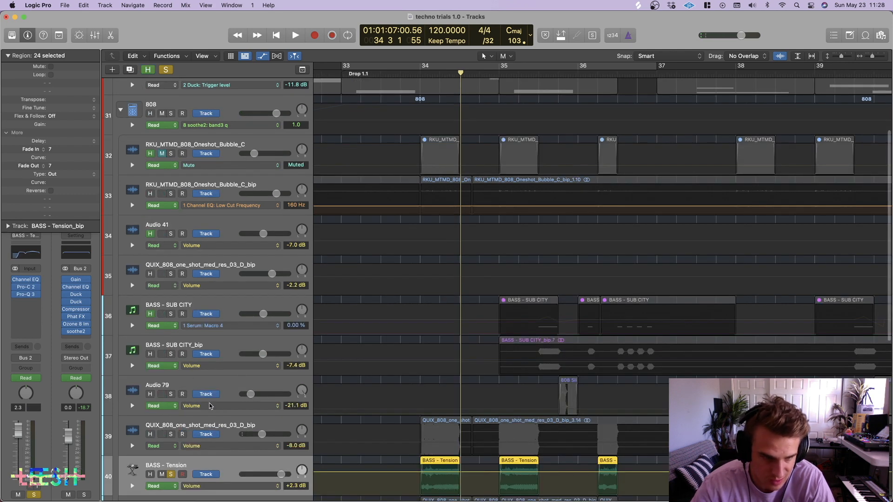
scroll(353, 442, "down", 2)
scroll(353, 442, "down", 2)
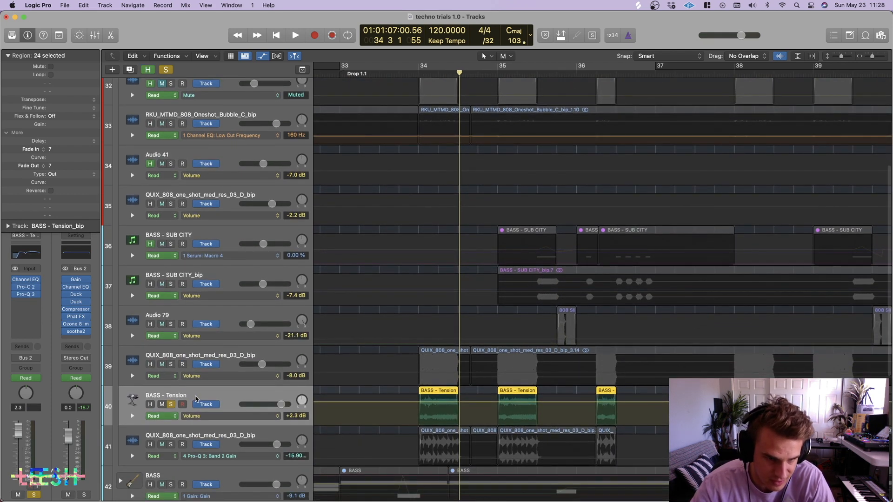
key("space")
key("space")
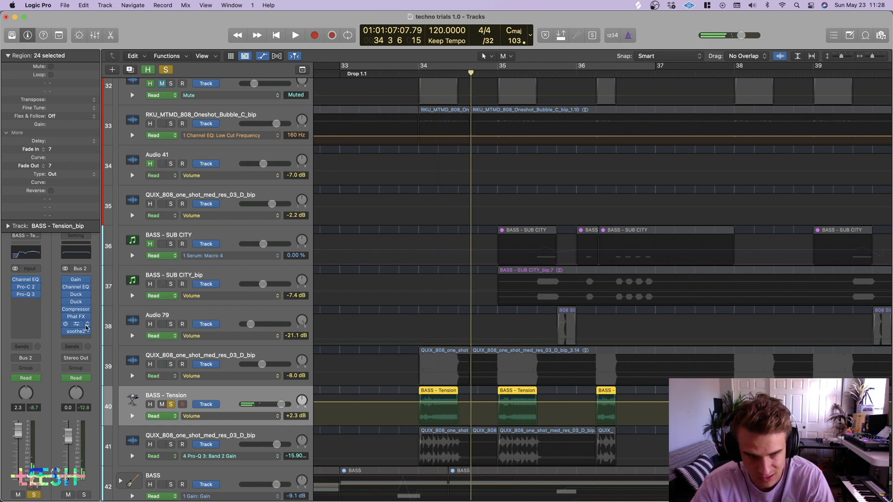
Create a software instrument track above the BASS stack and load the BASS - Tension user patch from the library.
key("y")
left_click(210, 69)
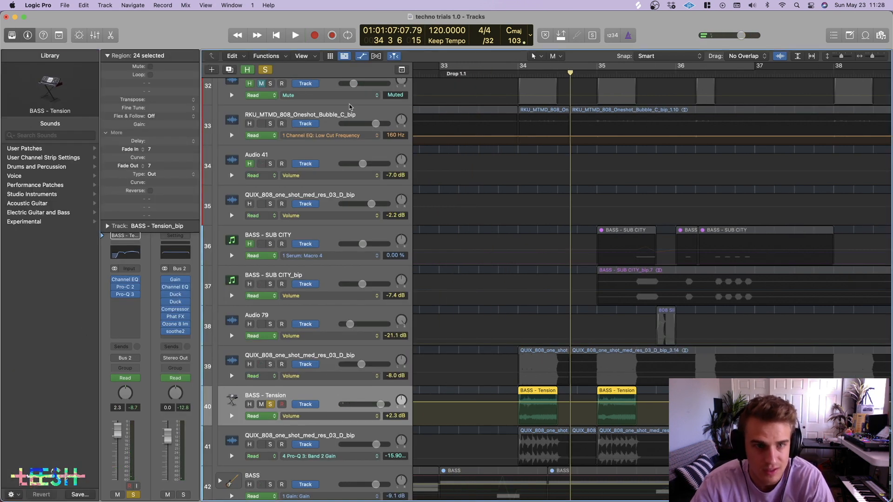
left_click(357, 195)
left_click(580, 318)
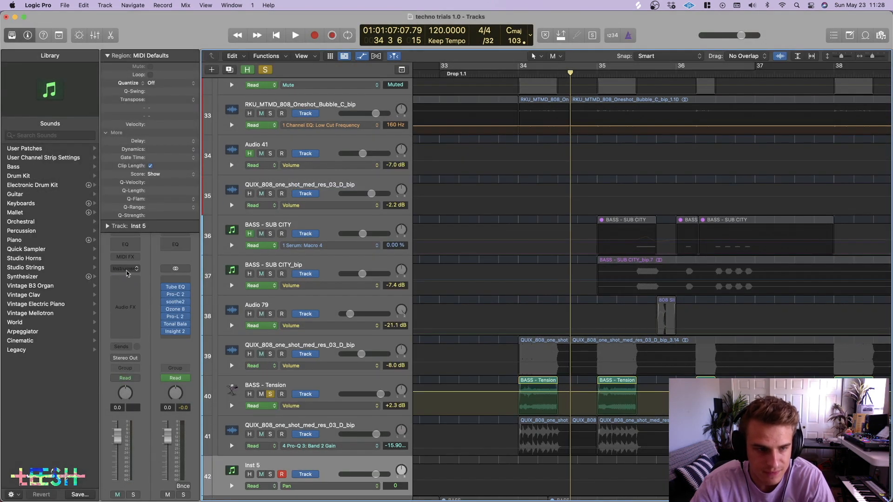
left_click(127, 271)
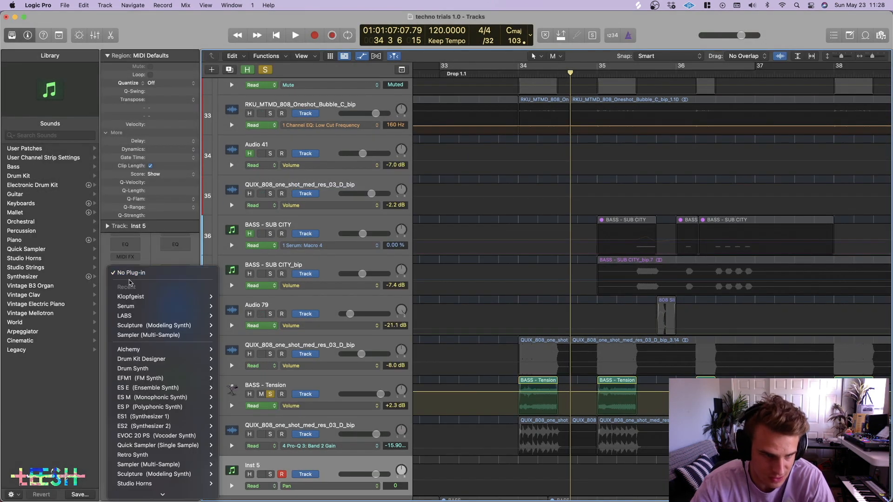
left_click(139, 252)
left_click(25, 150)
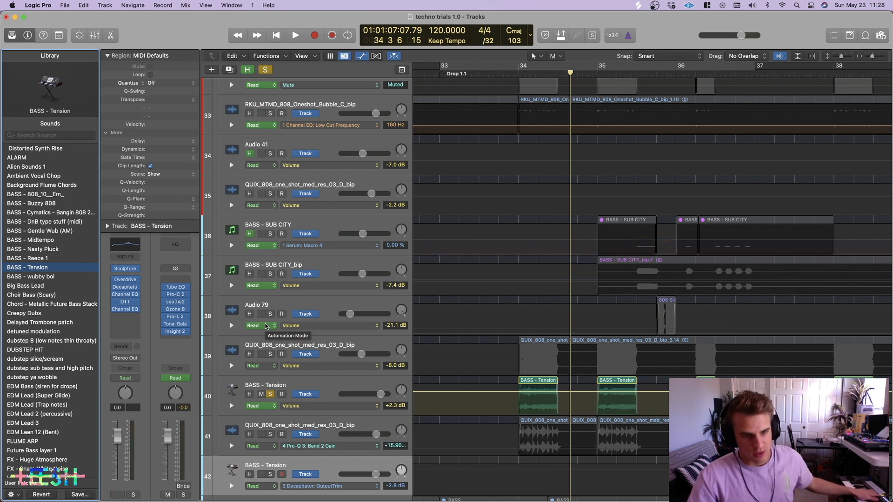
Audition the soloed new instrument track with Sculpture open, toggling its insert effects and inspecting the last Channel EQ.
left_click(125, 269)
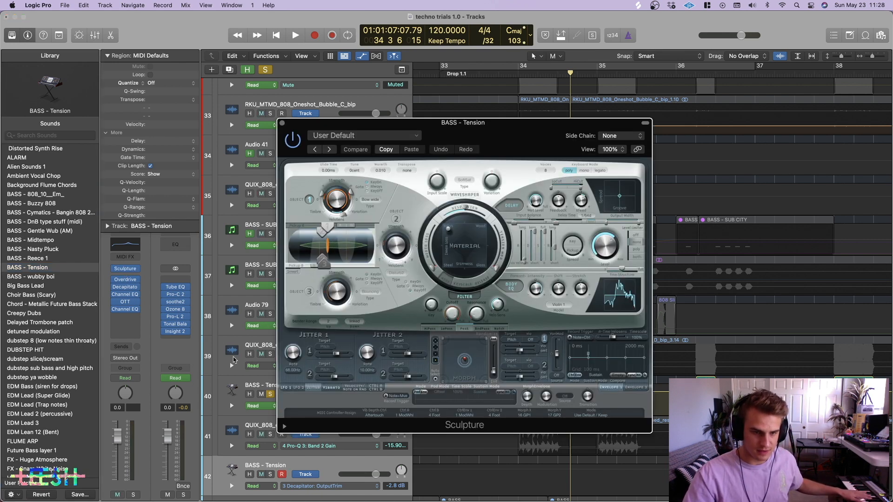
left_click(269, 475)
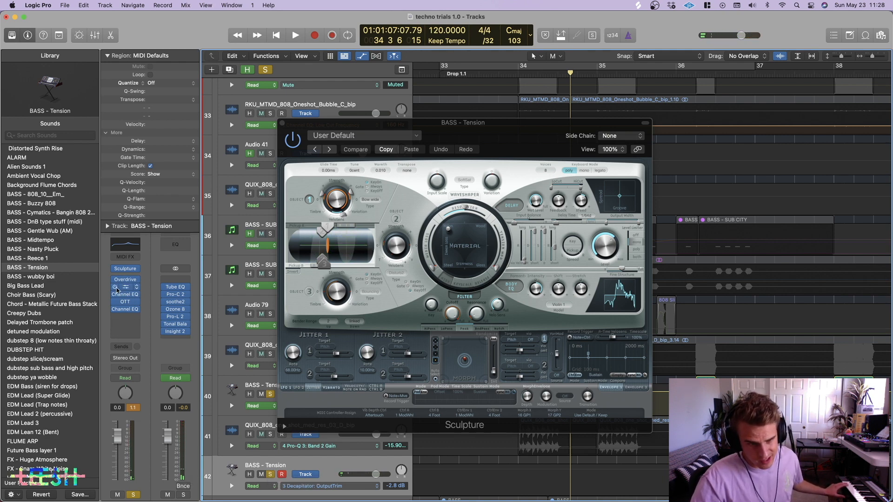
left_click_drag(115, 290, 116, 319)
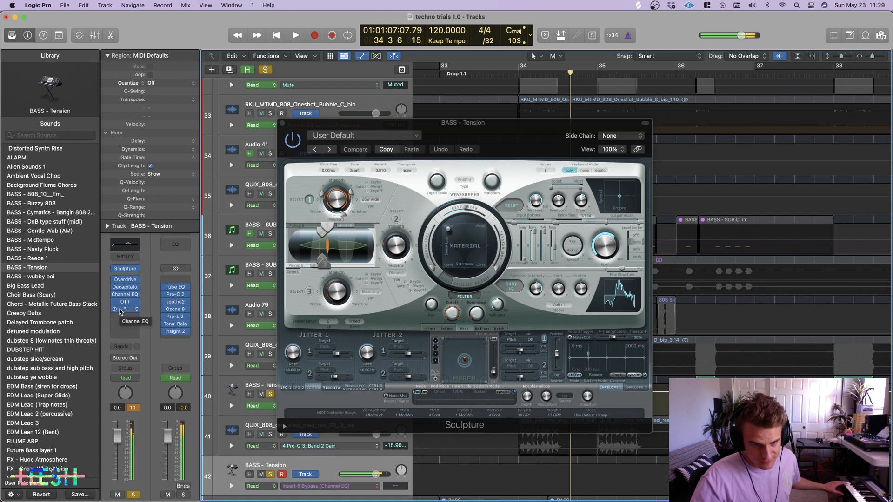
left_click(126, 310)
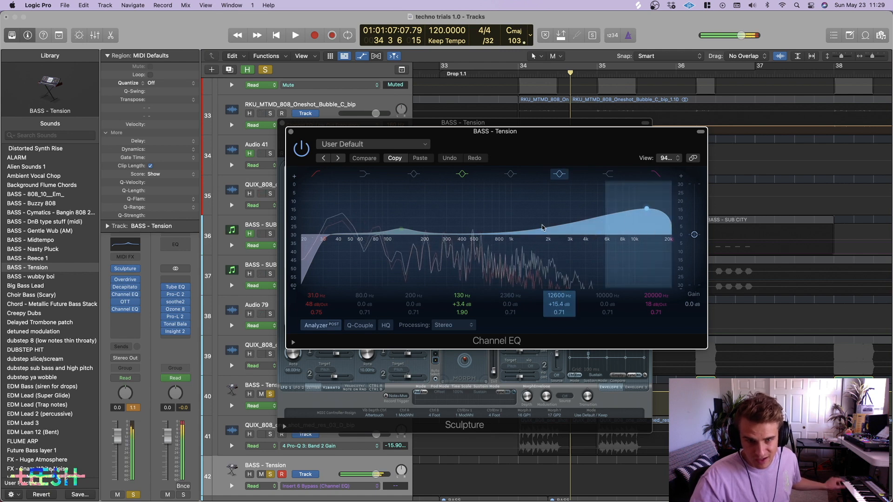
left_click(290, 131)
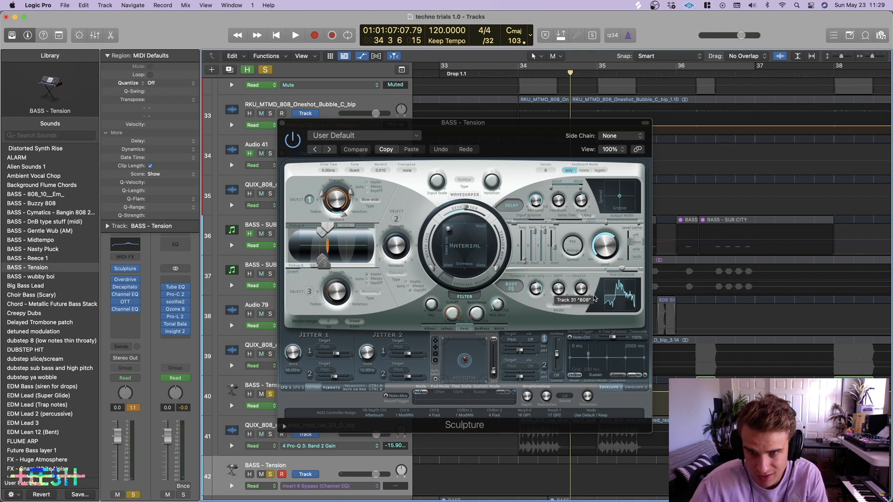
Close Sculpture, delete the temporary BASS - Tension instrument track, and hide the library.
left_click(282, 124)
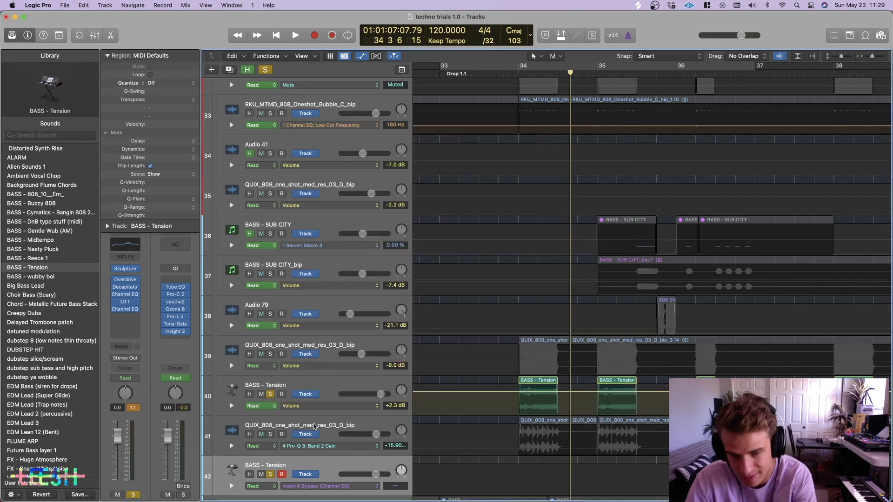
left_click(325, 465)
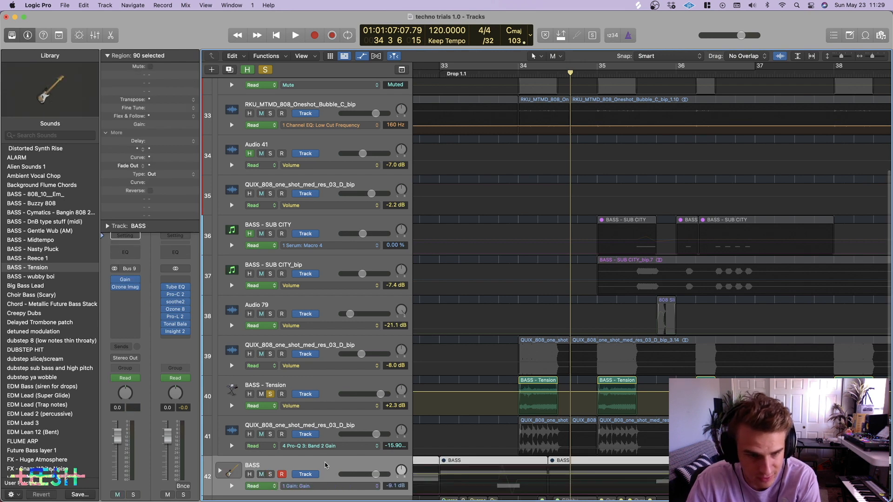
key("y")
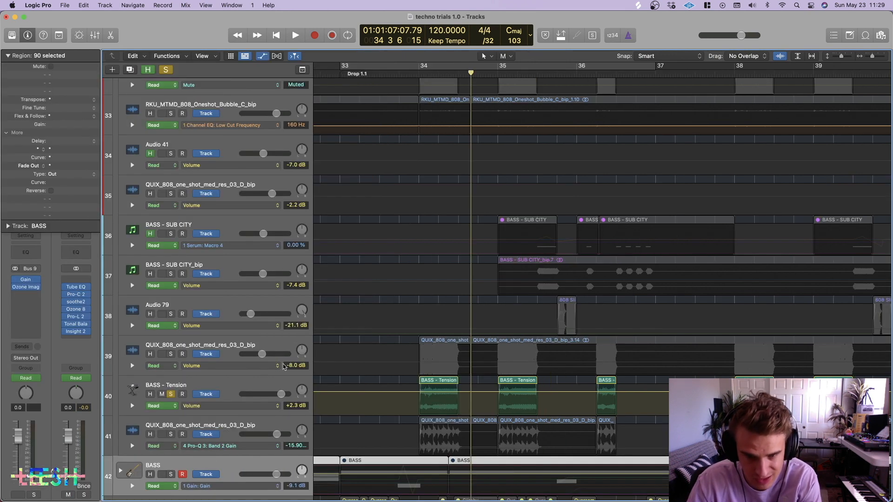
Select the bounced BASS - Tension track, cycle bar 34 to 35, and play it briefly.
left_click(242, 393)
left_click_drag(420, 66, 497, 65)
key("space")
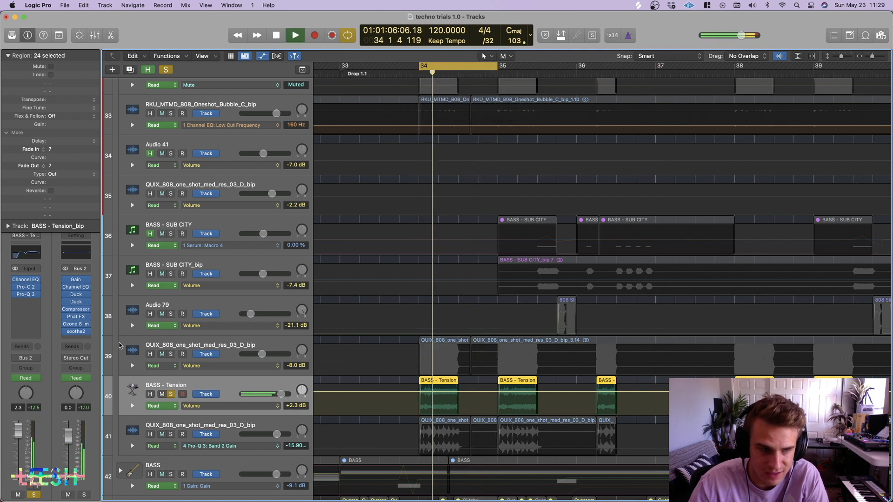
key("space")
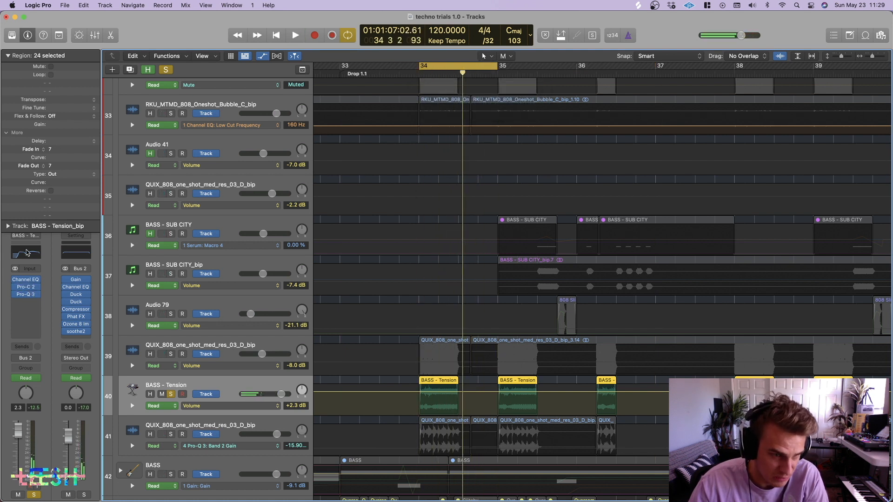
Inspect the bounced BASS - Tension track's Channel EQ, and check its Pro-C 2 compressor during playback.
left_click(26, 252)
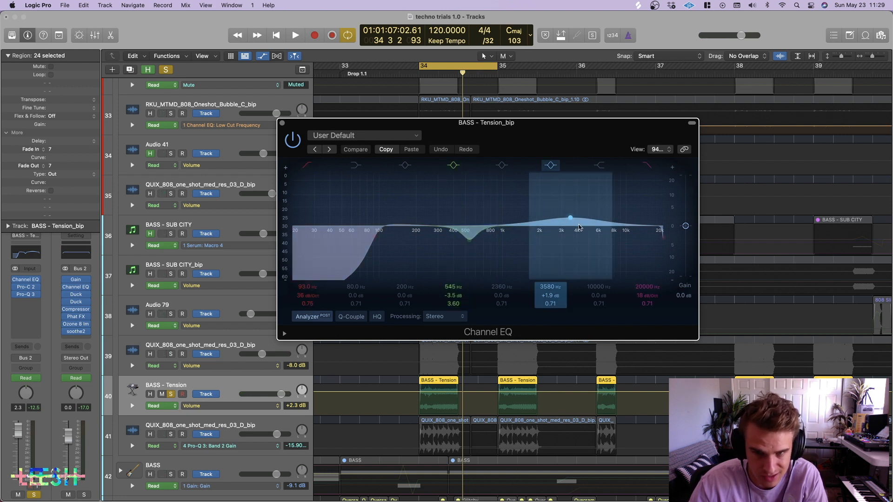
left_click(282, 123)
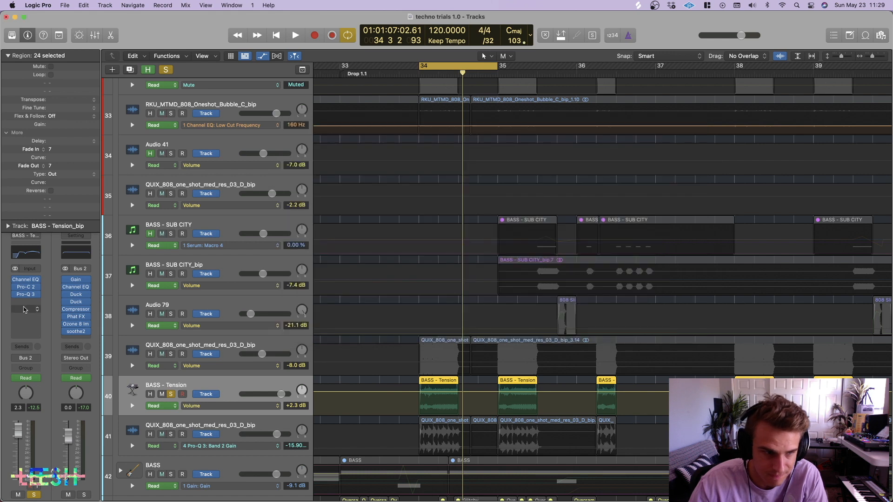
left_click(25, 286)
key("space")
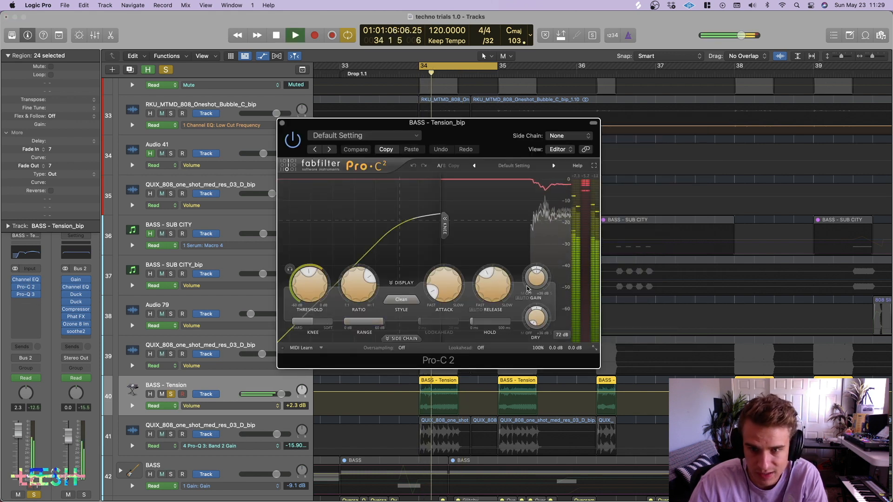
key("space")
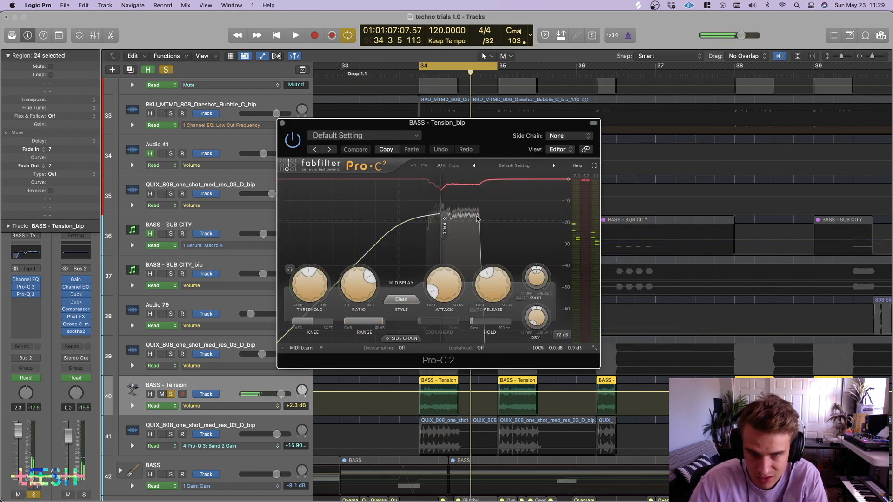
left_click(282, 123)
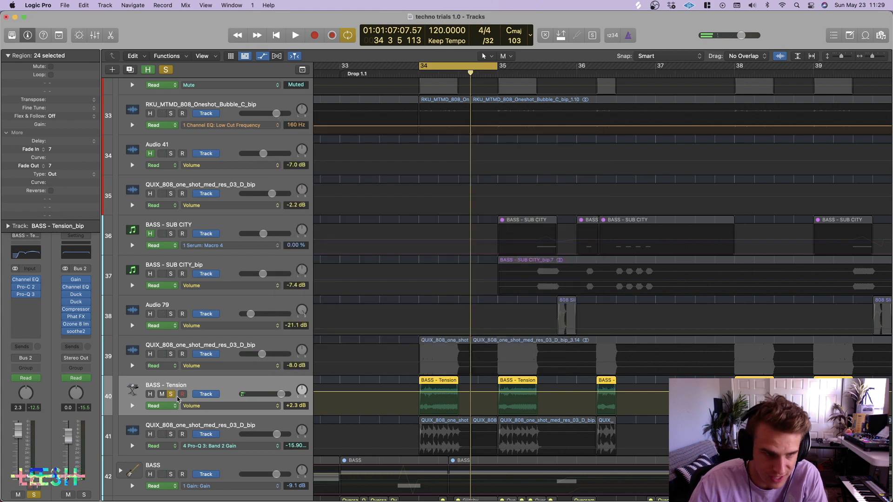
Open the Pro-Q 3 on the bounced BASS - Tension track and audition its 181 Hz and 324 Hz cuts individually during playback.
left_click(25, 294)
key("space")
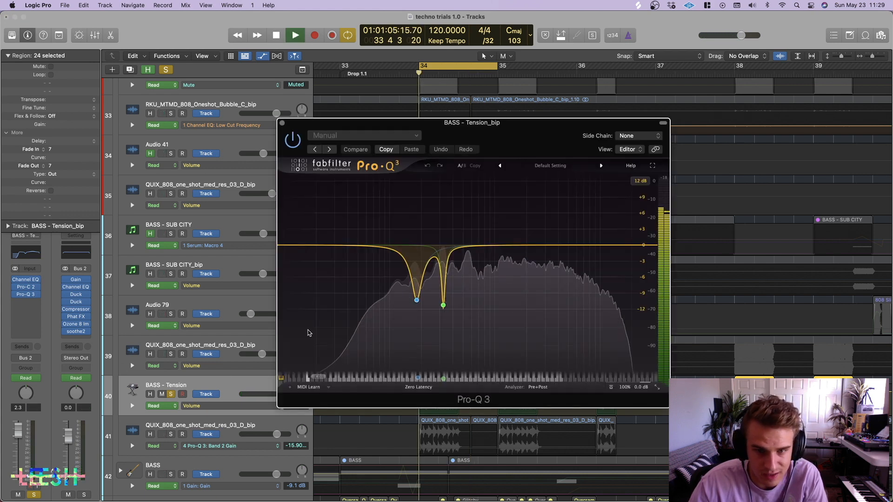
key("space")
mouse_move(415, 297)
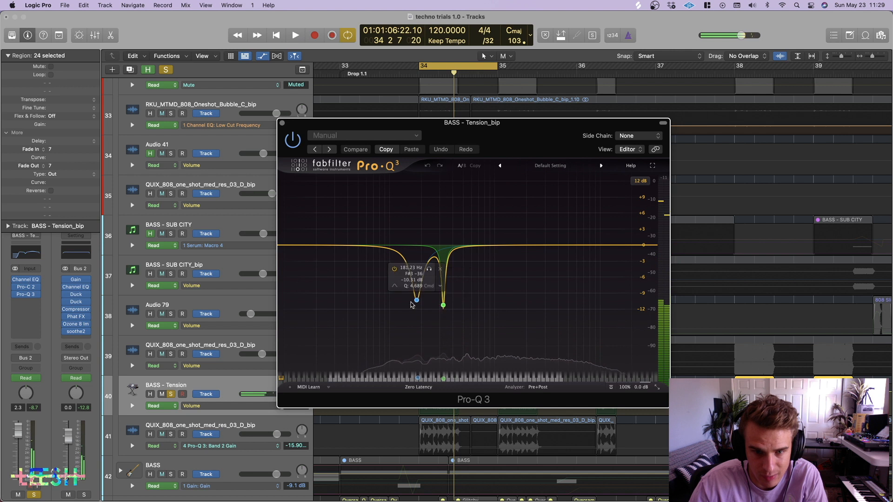
key("space")
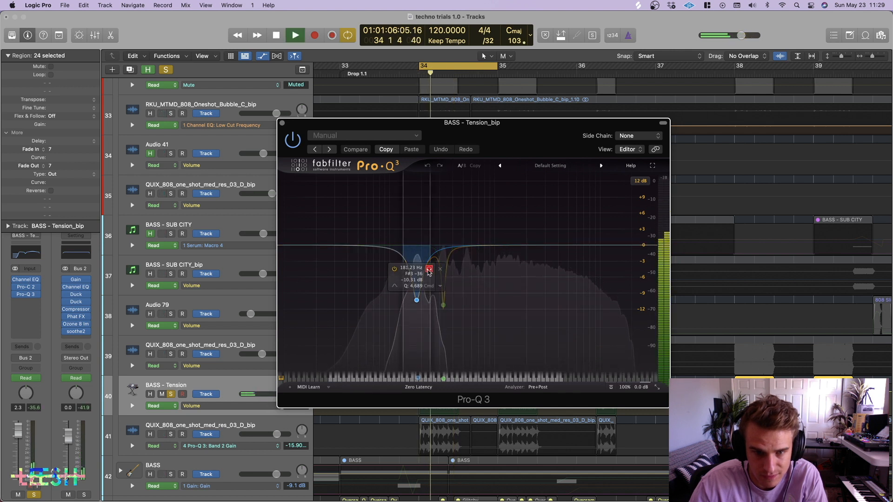
key("space")
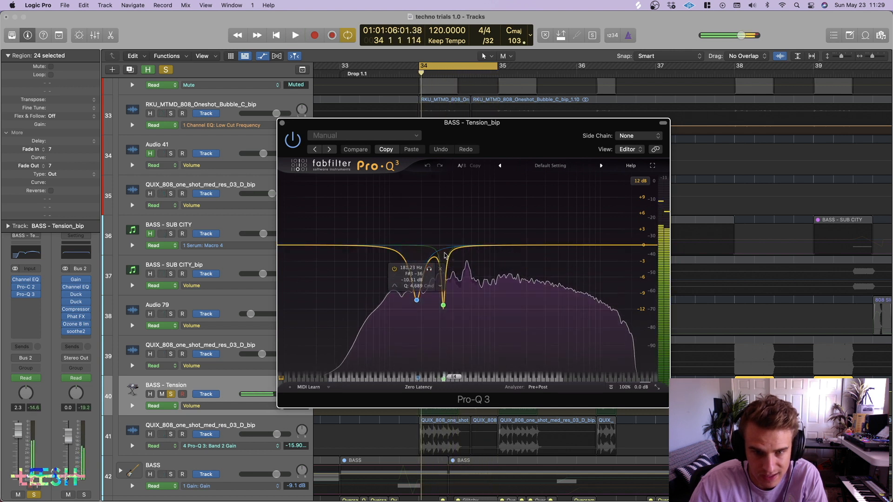
key("space")
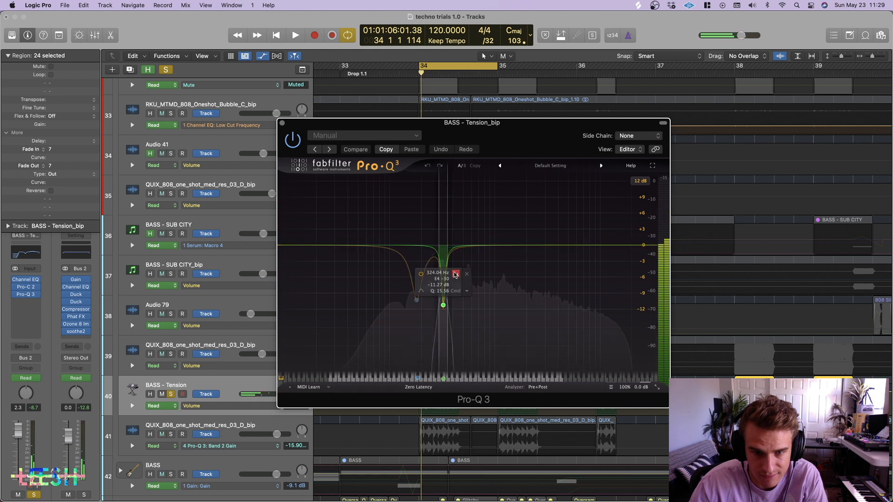
key("space")
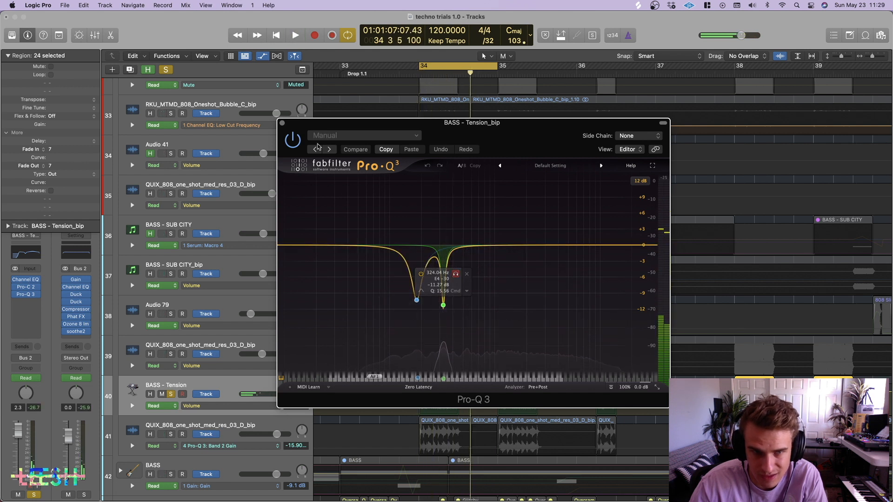
Close the Pro-Q 3, replay the BASS - Tension track from bar 34, and turn off cycle mode.
left_click(282, 123)
key("space")
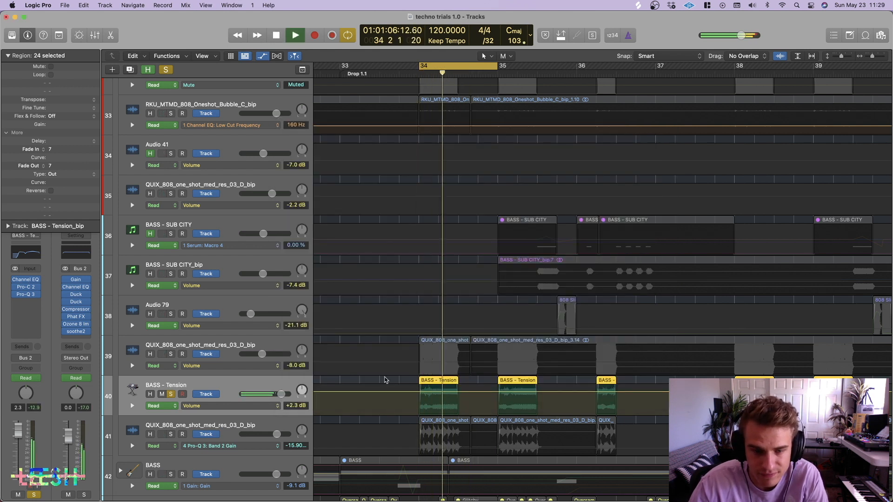
key("space")
key("space")
key("c")
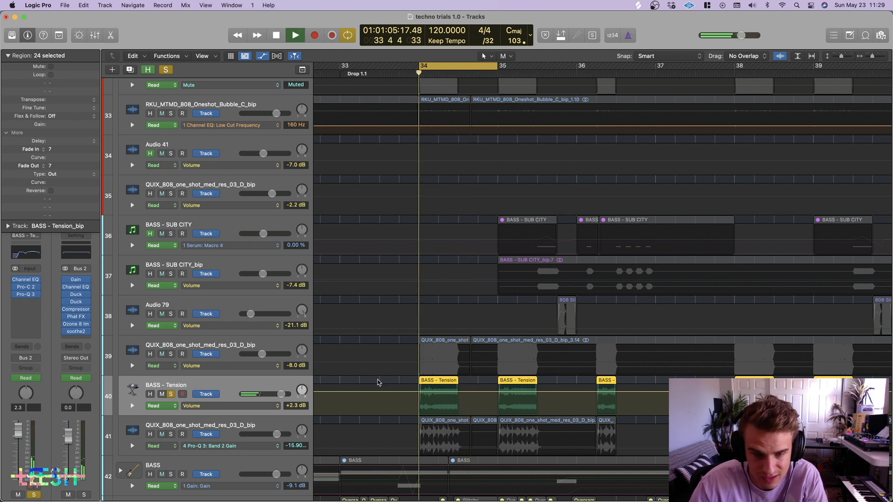
key("space")
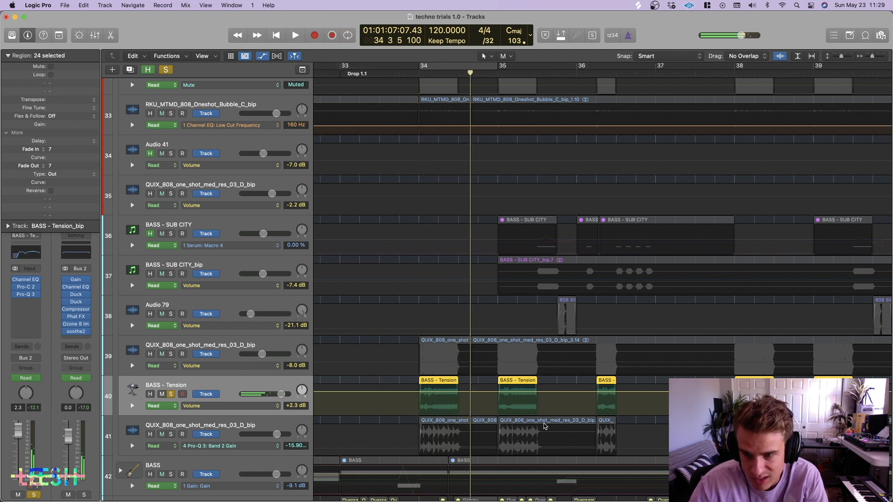
scroll(551, 400, "down", 3)
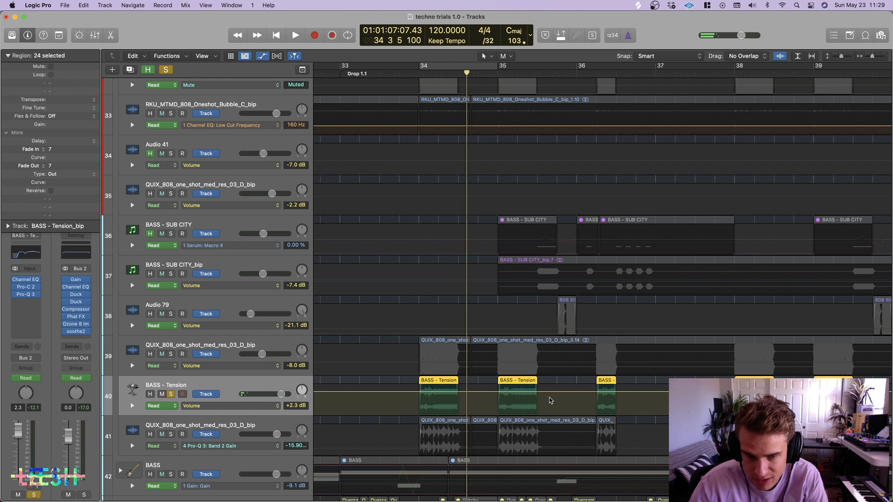
Solo the QUIX_808 one-shot on track 39 alongside BASS - Tension and audition both from bar 34.
left_click(170, 353)
key("space")
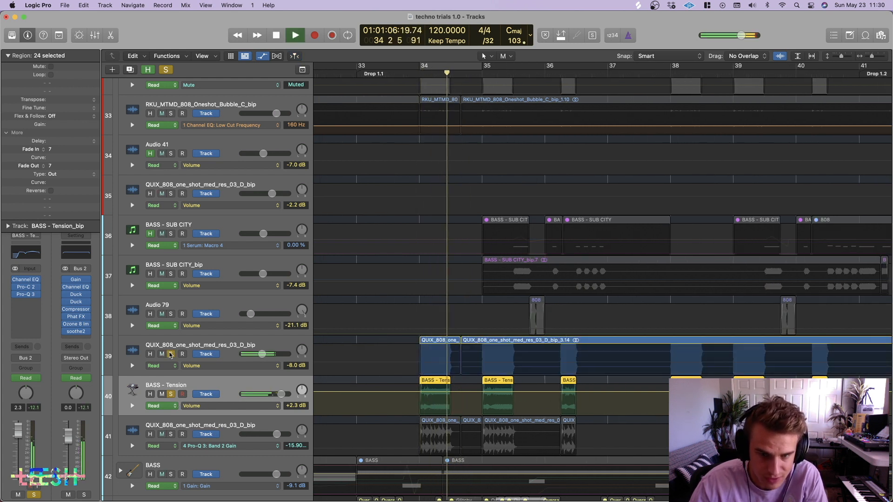
key("space")
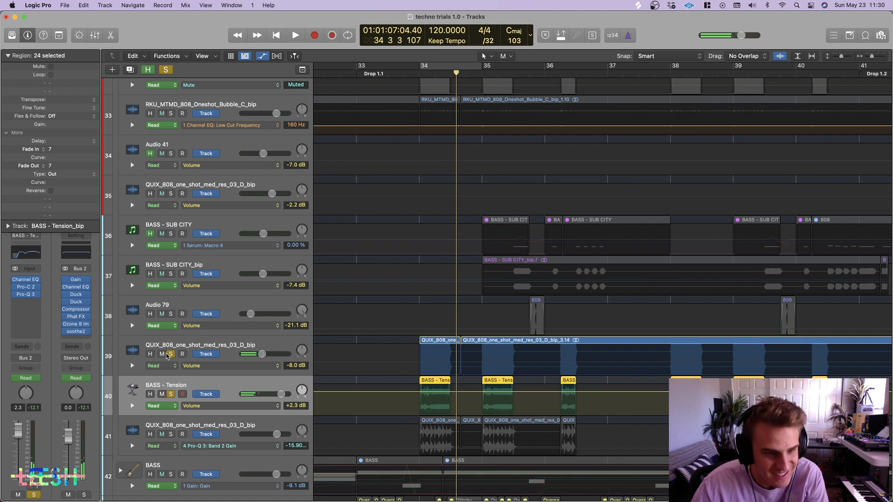
key("space")
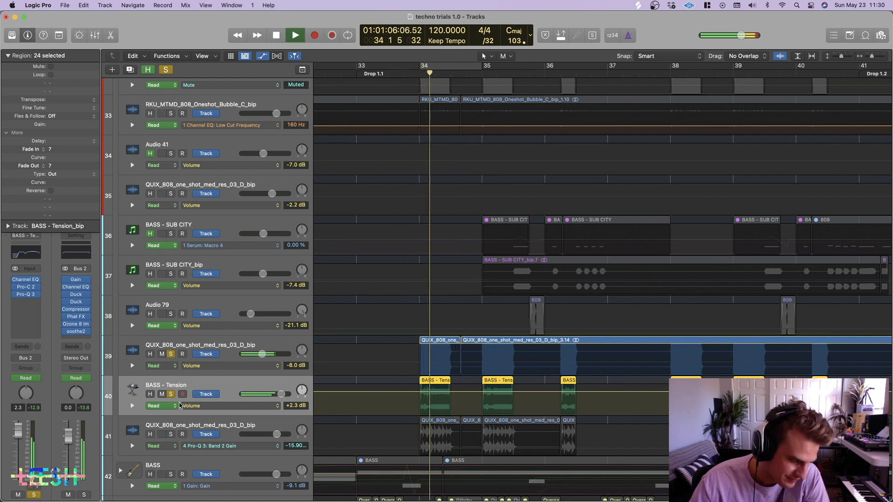
key("space")
Solo only the QUIX_808 one-shot on track 41, play it from bar 34, and select that track.
left_click(171, 435)
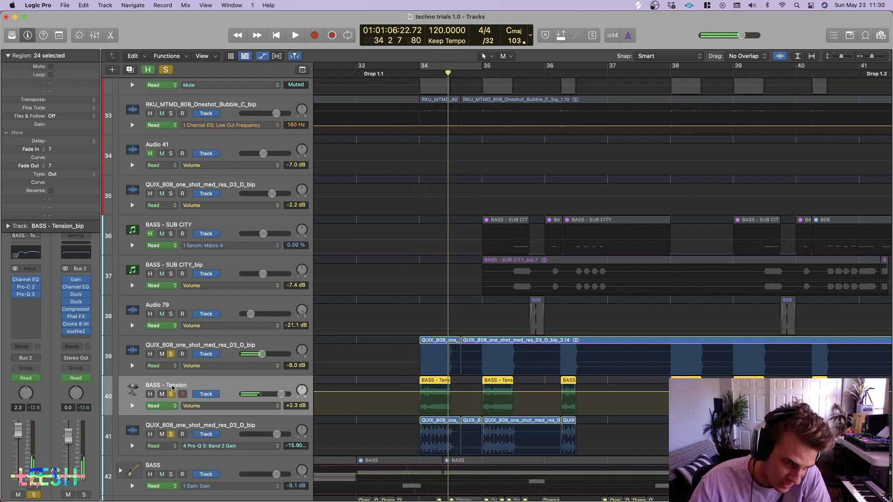
left_click(170, 394)
left_click(170, 354)
key("space")
key("space")
left_click(298, 420)
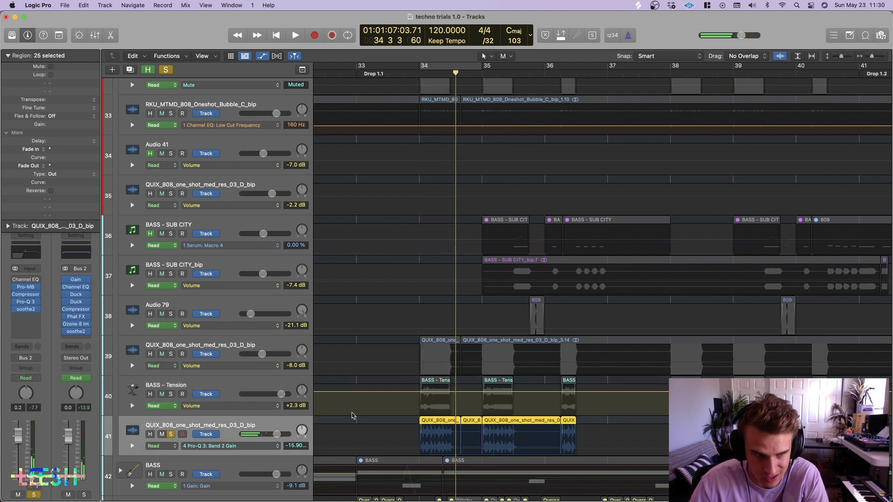
Audition track 41's QUIX_808 regions again from bar 34 and compare them with the QUIX_808 track 39 regions.
key("h")
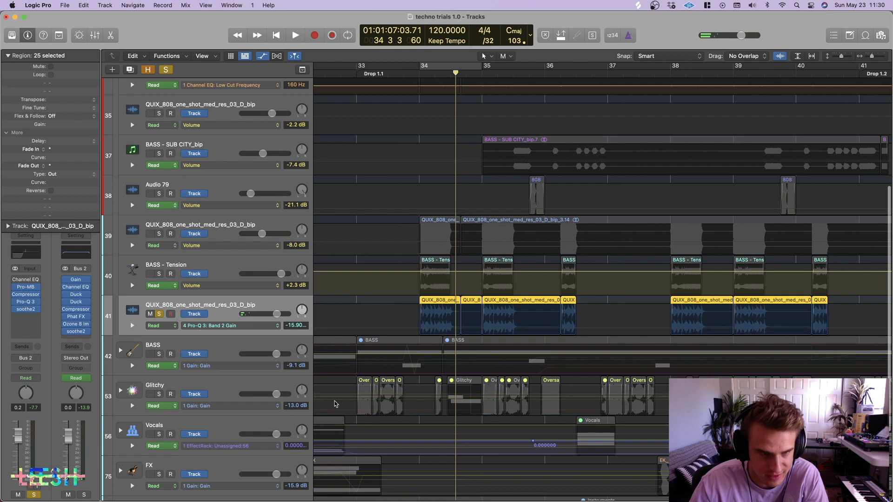
key("h")
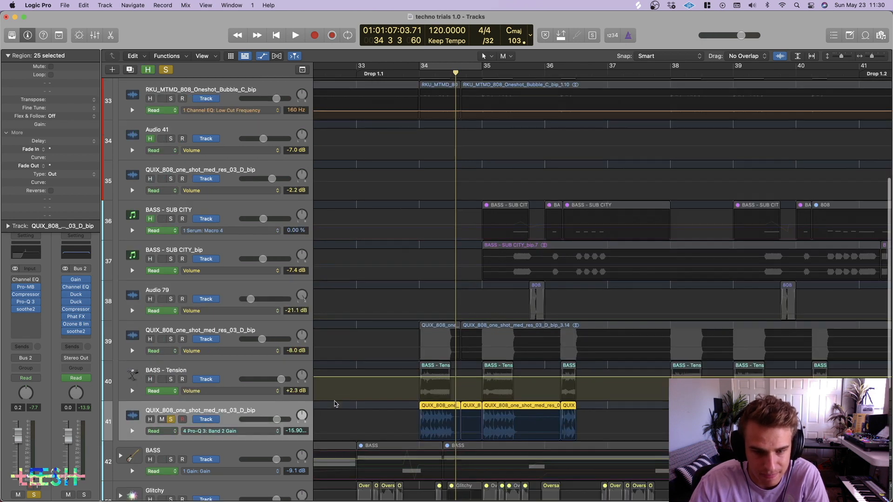
key("space")
key("super+Right")
key("super+Right")
key("super+Right")
key("space")
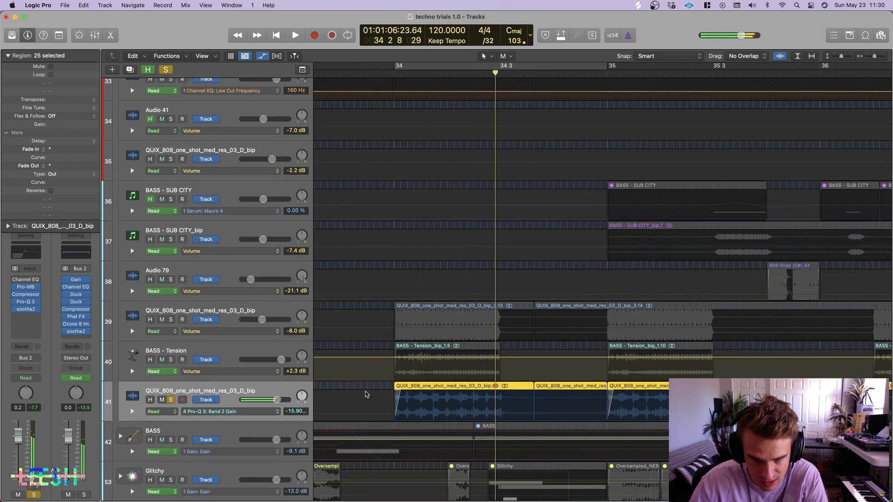
mouse_move(28, 291)
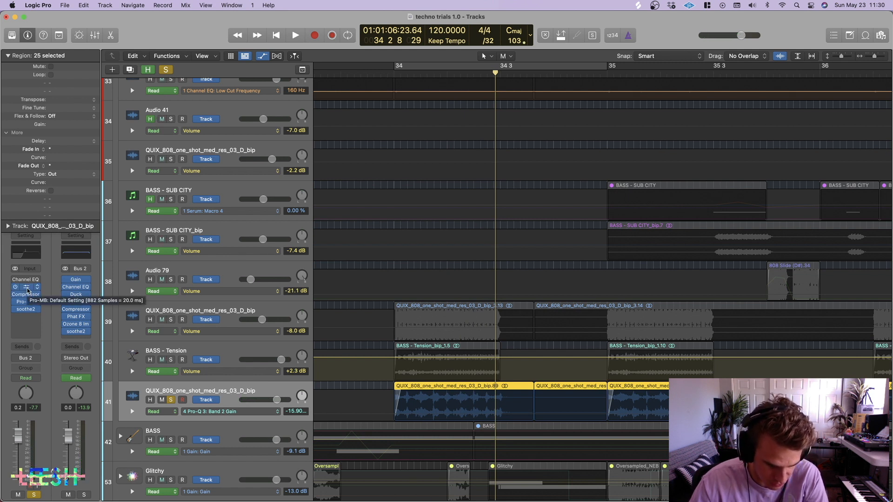
key("shift+Return")
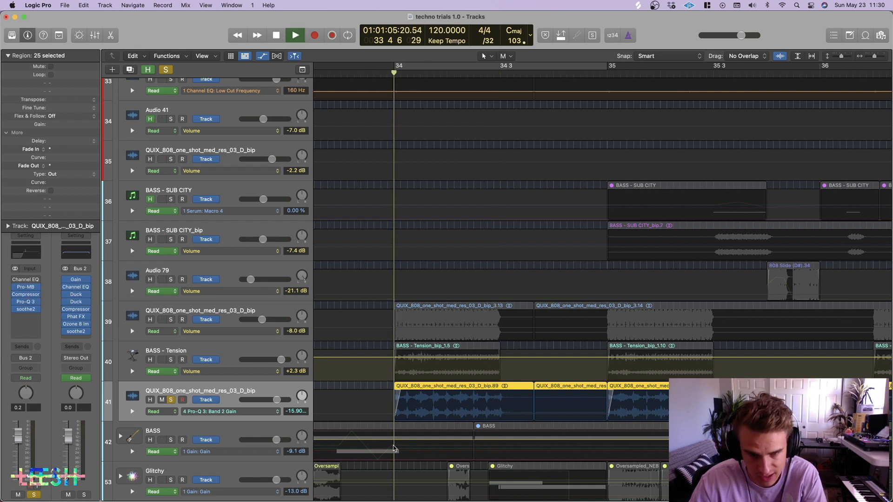
key("space")
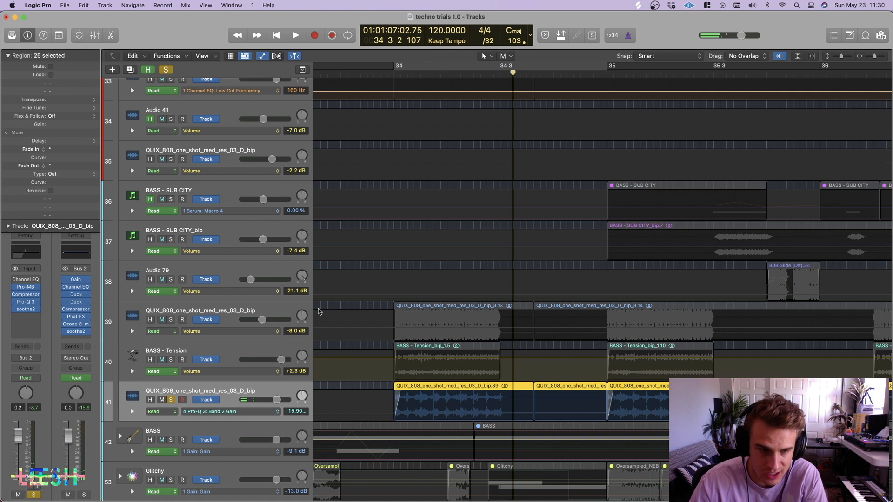
left_click(255, 314)
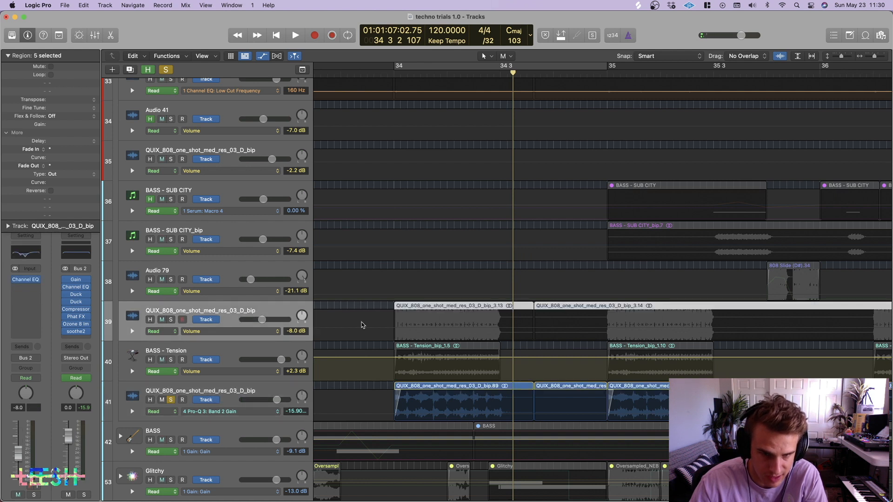
left_click(436, 387)
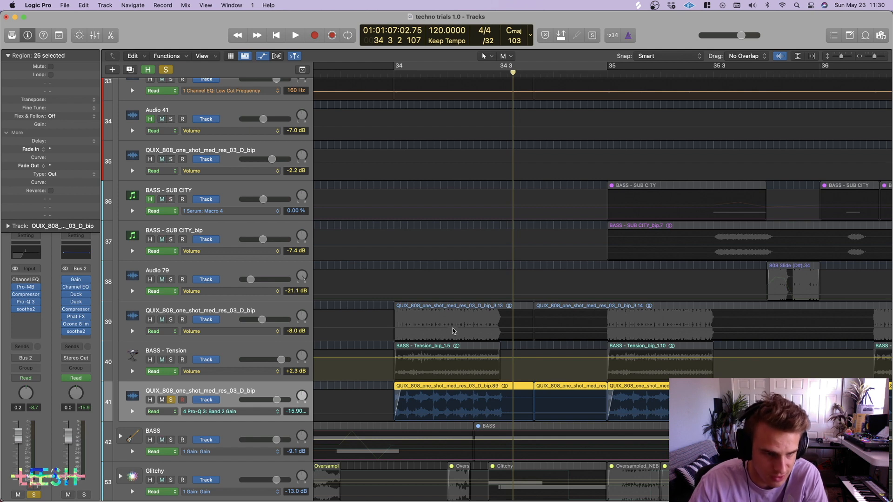
Open the Pro-MB on track 41, examine its high-frequency band during playback, and close it.
left_click(26, 287)
key("space")
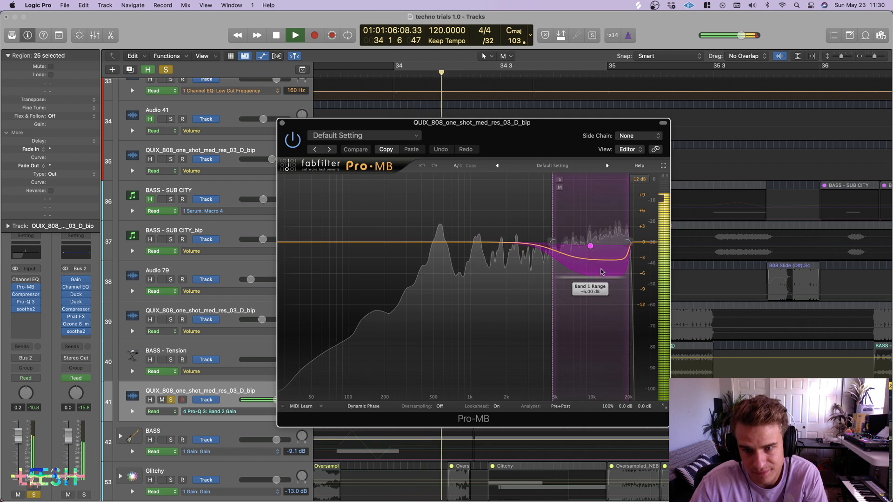
key("space")
mouse_move(591, 248)
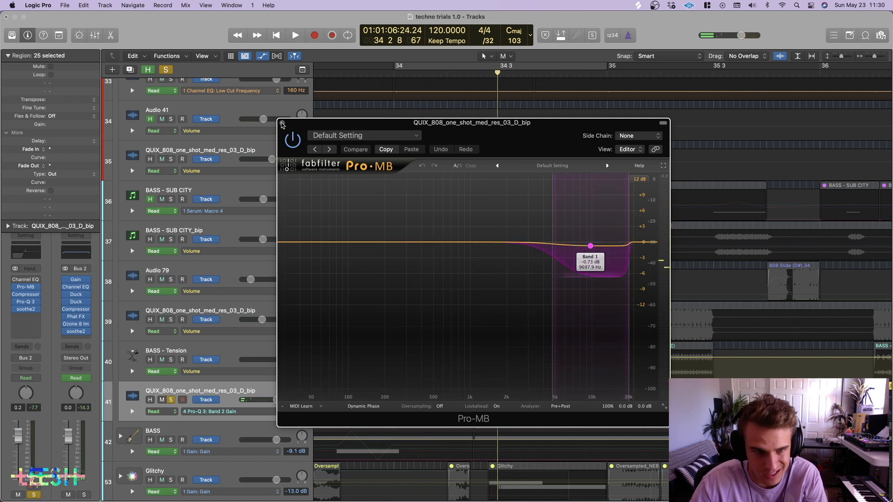
left_click(282, 123)
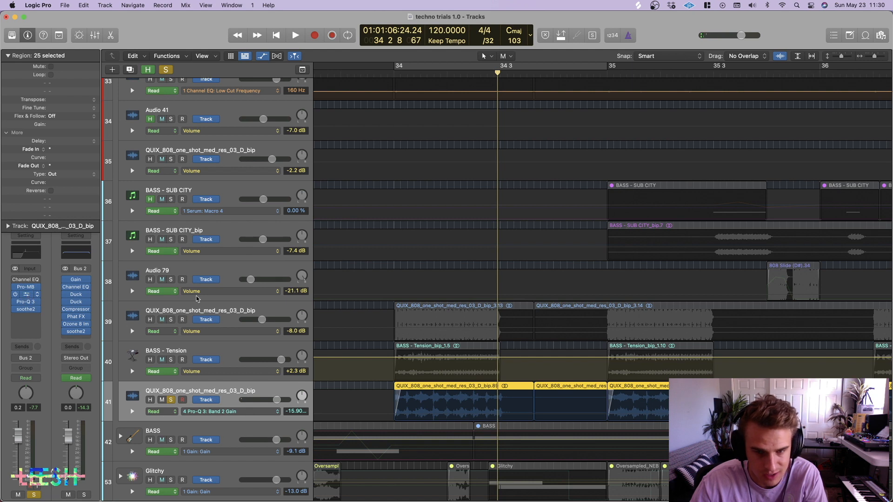
Check track 41's Studio FET Compressor during playback, switch its display from Graph to Meter, and close it.
key("space")
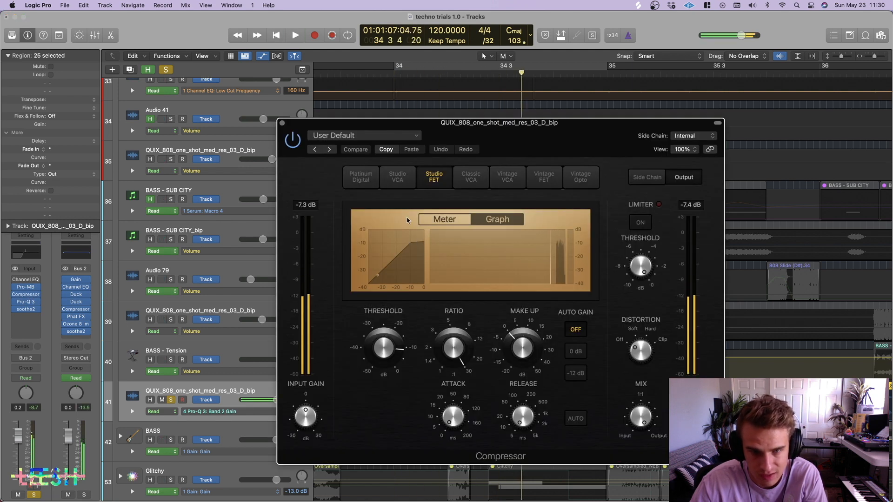
key("space")
key("space")
left_click(447, 222)
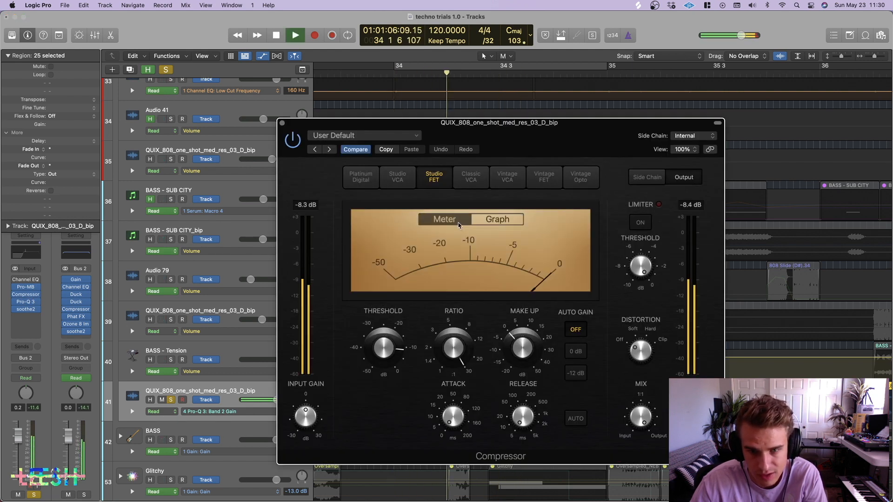
key("space")
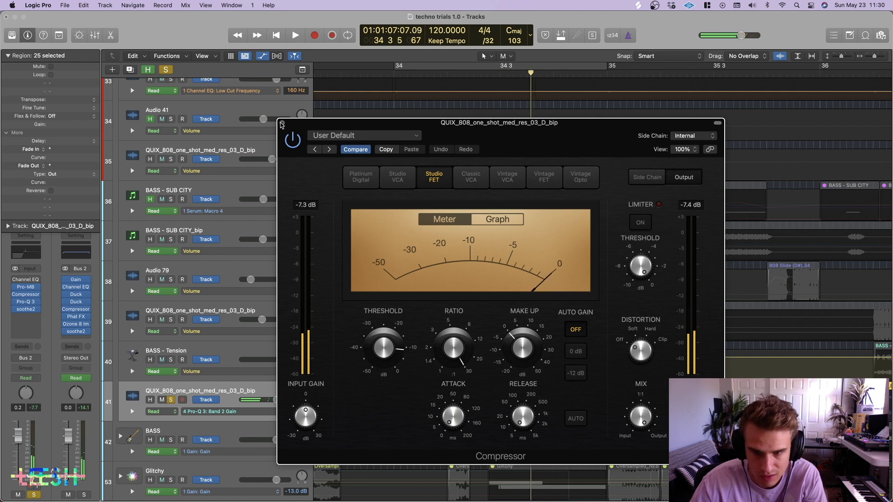
left_click(281, 124)
Inspect track 41's Pro-Q 3 low cut and narrow 569 Hz dip during playback, and close it.
mouse_move(27, 305)
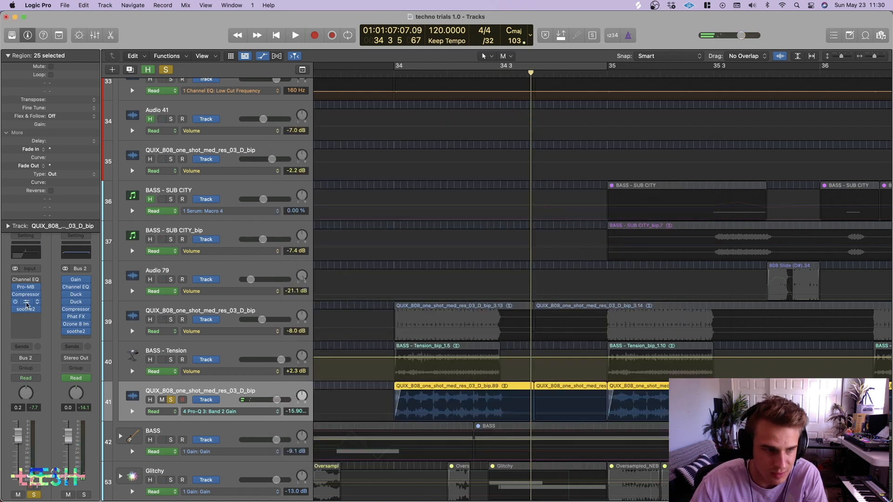
key("space")
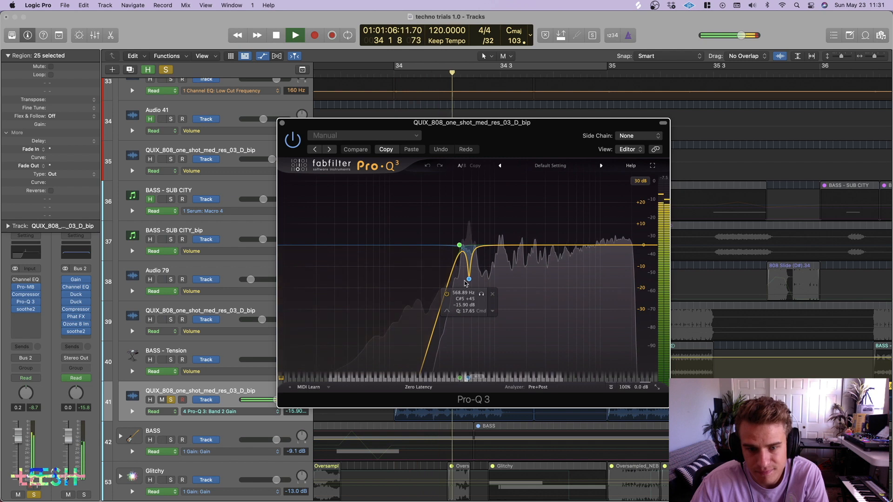
key("space")
left_click(281, 124)
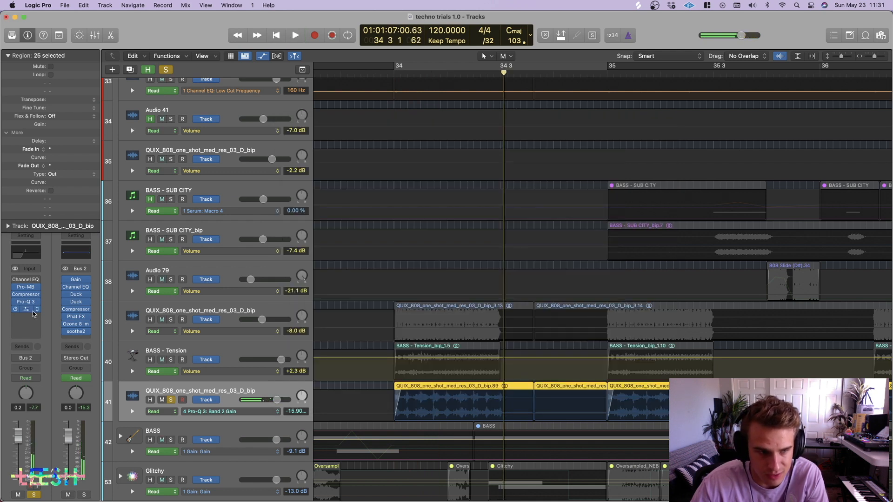
Open soothe2 on track 41, watch its resonance reduction during playback, and close it.
left_click(26, 311)
key("space")
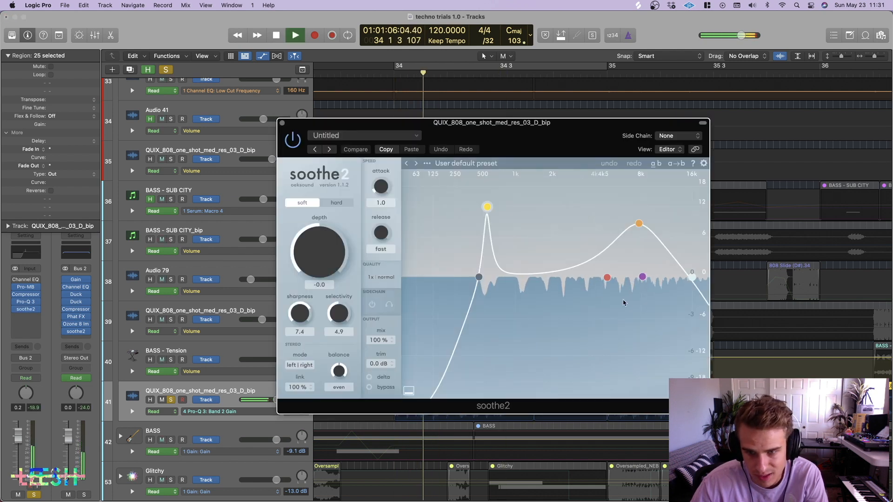
key("space")
left_click(283, 123)
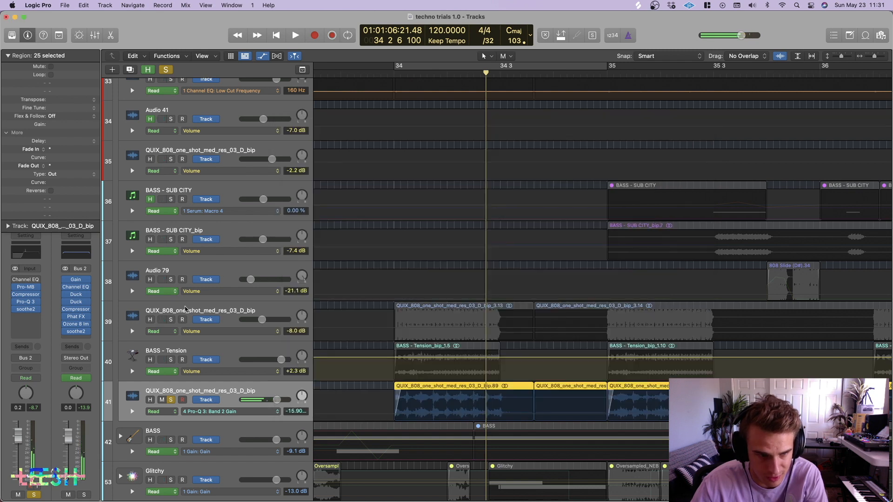
Solo QUIX_808 track 39 and BASS - Tension together with track 41 and play the layered bass from bar 34.
left_click(171, 319)
key("space")
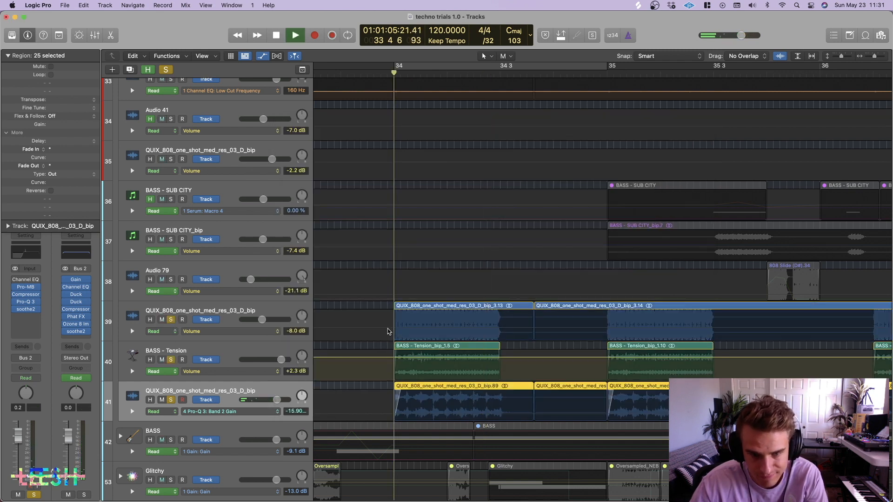
key("space")
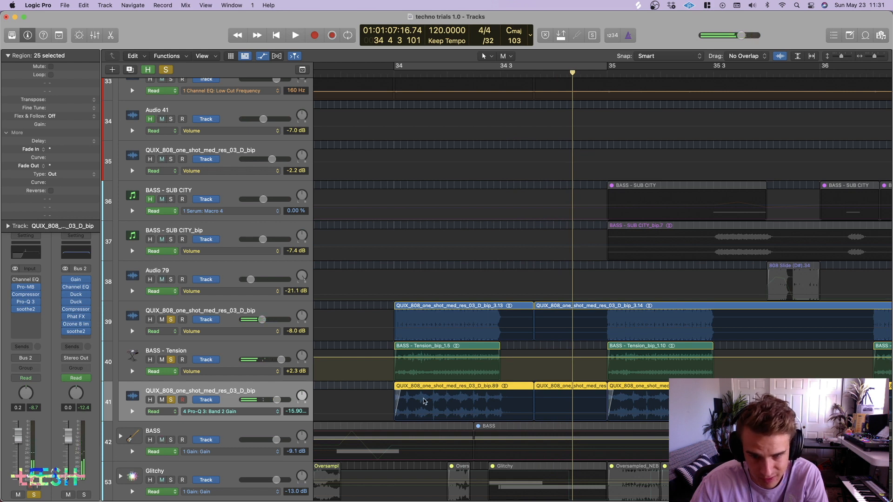
key("super+Left")
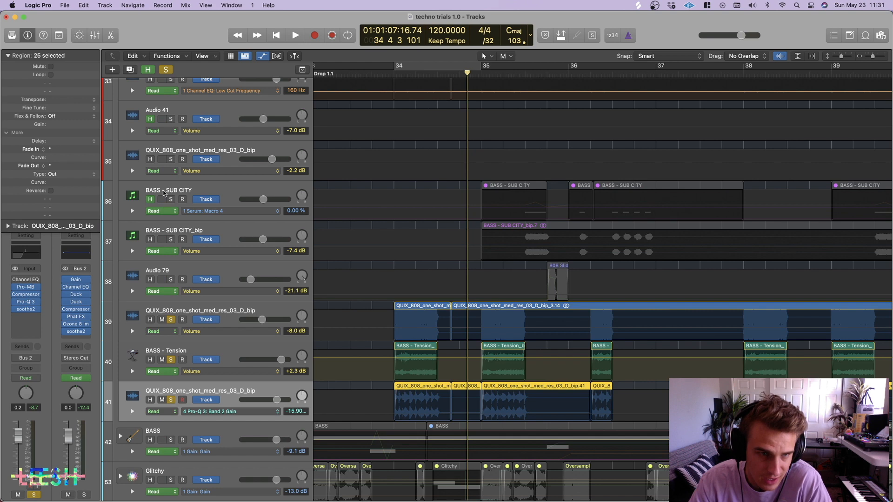
Clear all solos, hide the hidden-flagged tracks, solo the Kick, Snare, Percussion and 808 groups, and play them together.
left_click(166, 70)
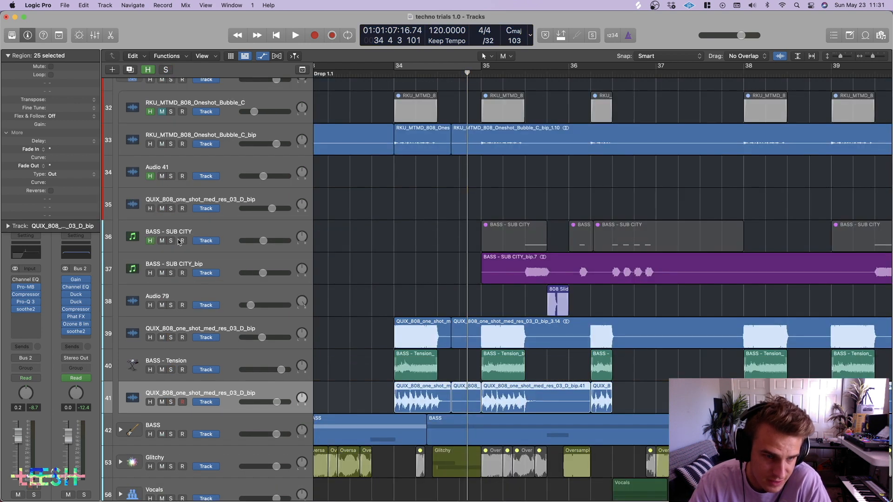
key("h")
scroll(179, 249, "up", 5)
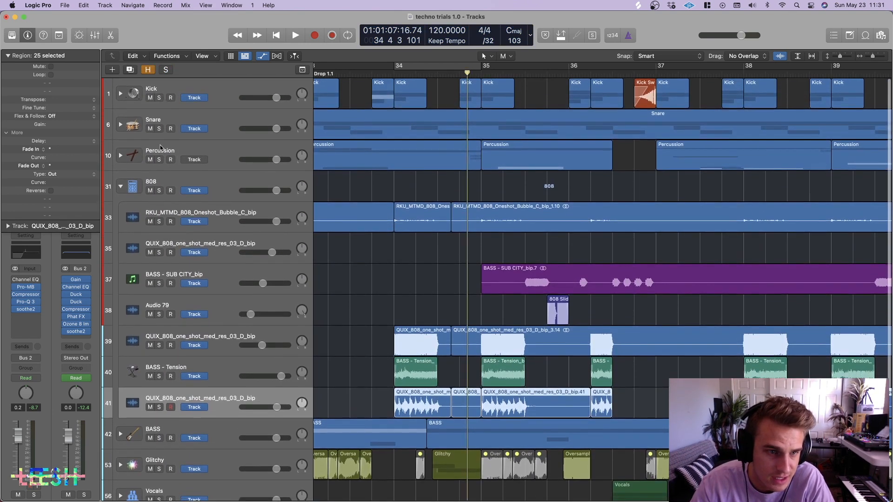
left_click_drag(159, 98, 159, 191)
key("space")
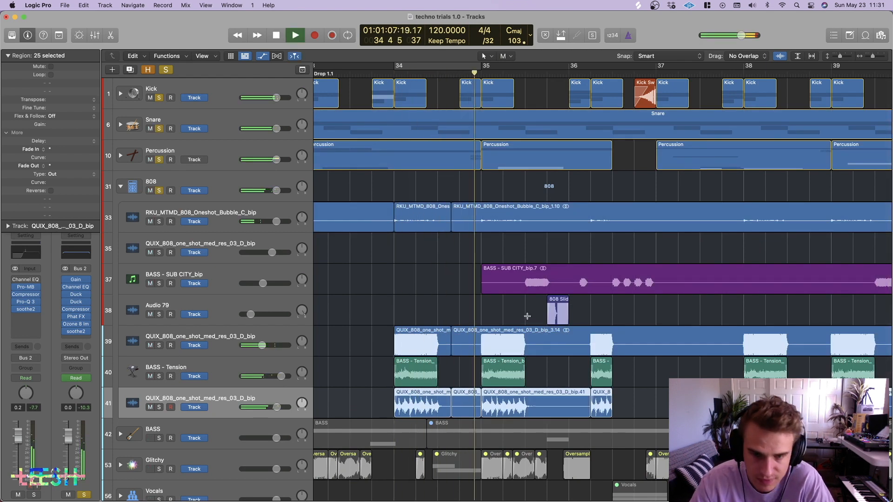
key("space")
Reveal the hidden tracks and select the original BASS - SUB CITY MIDI track 36 behind its bounced version.
left_click(223, 279)
key("h")
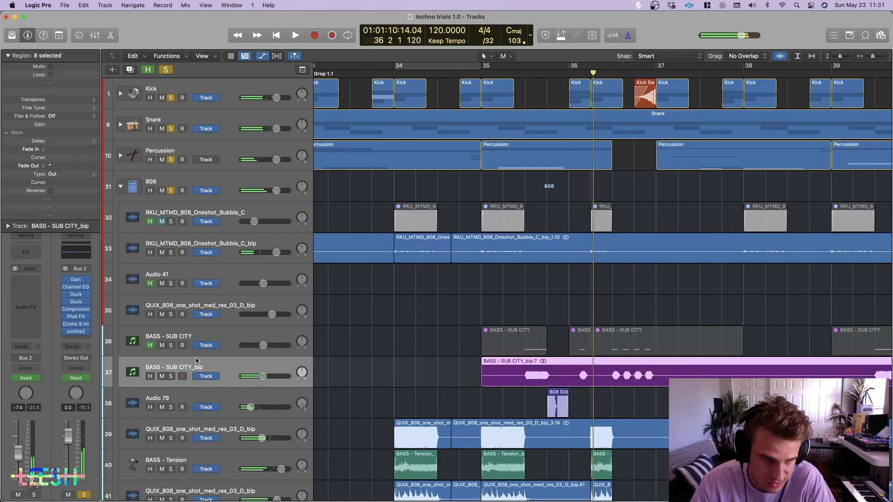
left_click(195, 336)
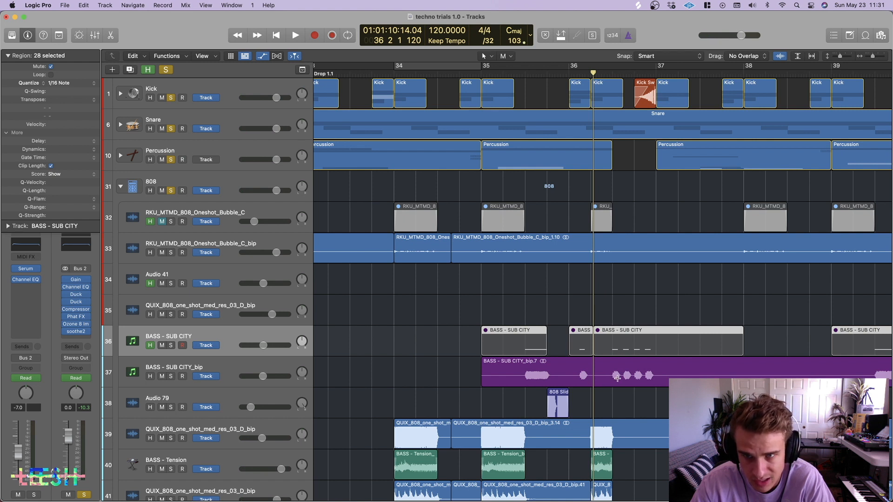
Clear all solos, hide the hidden-flagged tracks, and play the full mix from bar 34 beat 3 to bar 37.
left_click(165, 69)
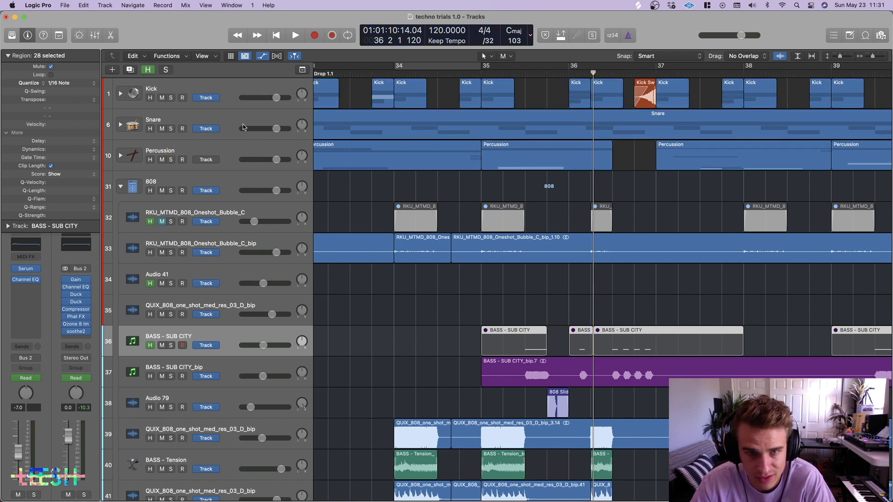
key("h")
left_click(438, 73)
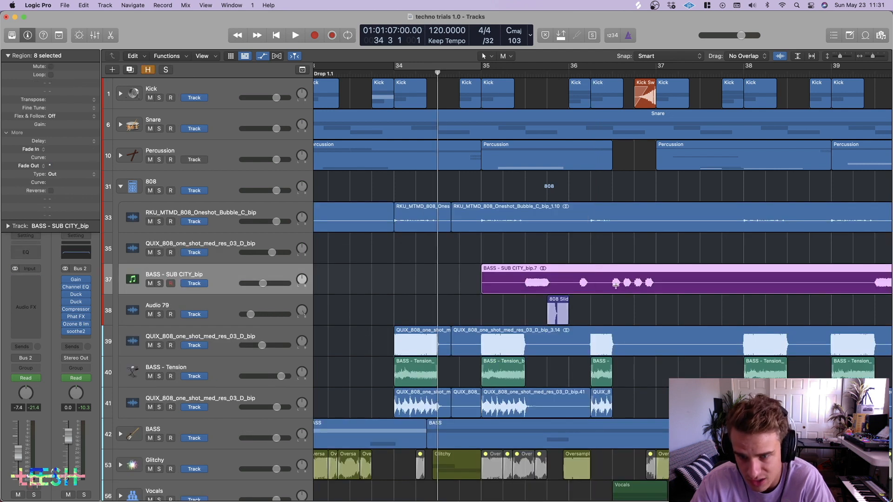
key("space")
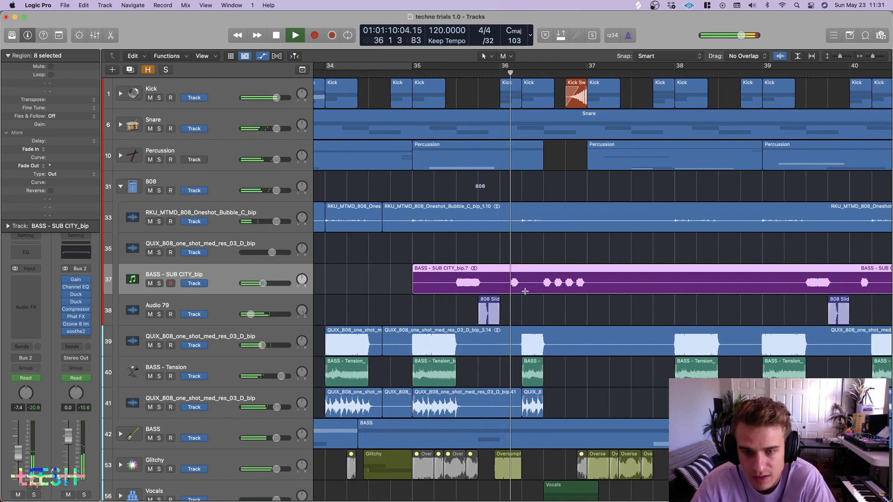
key("space")
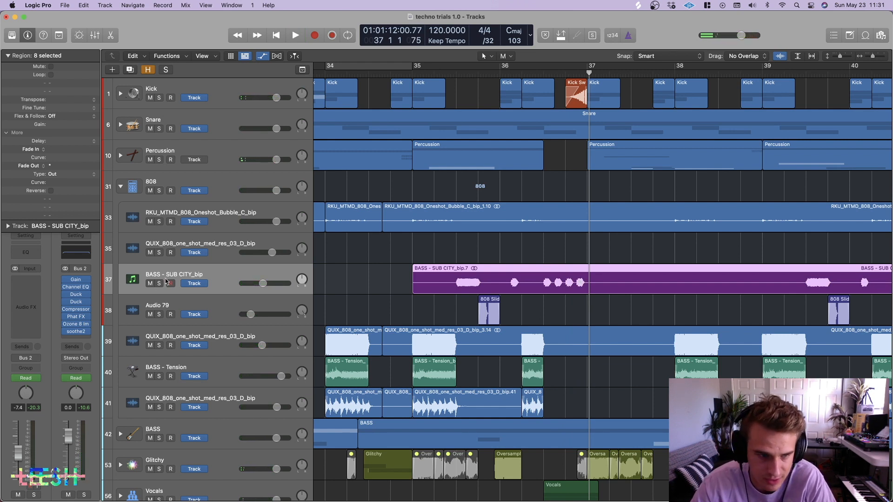
Reveal the hidden tracks and inspect the oscillators and distortion effect in BASS - SUB CITY's Serum patch.
key("h")
left_click(194, 338)
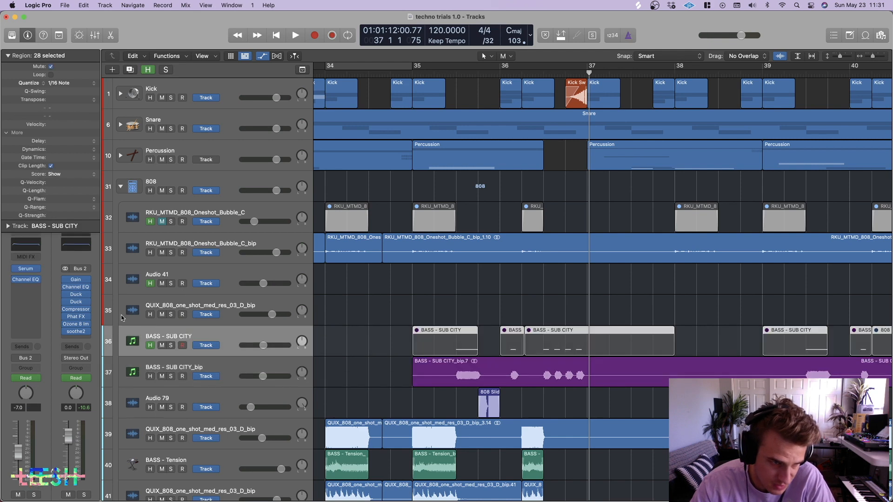
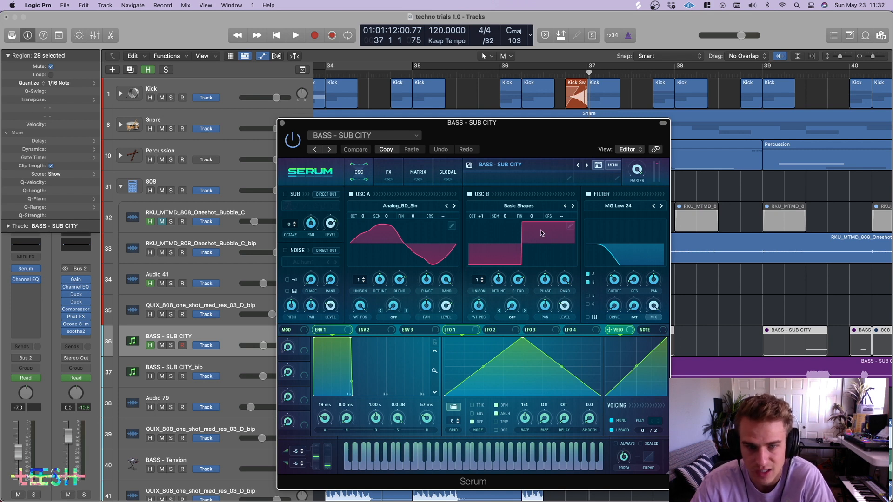
left_click(390, 174)
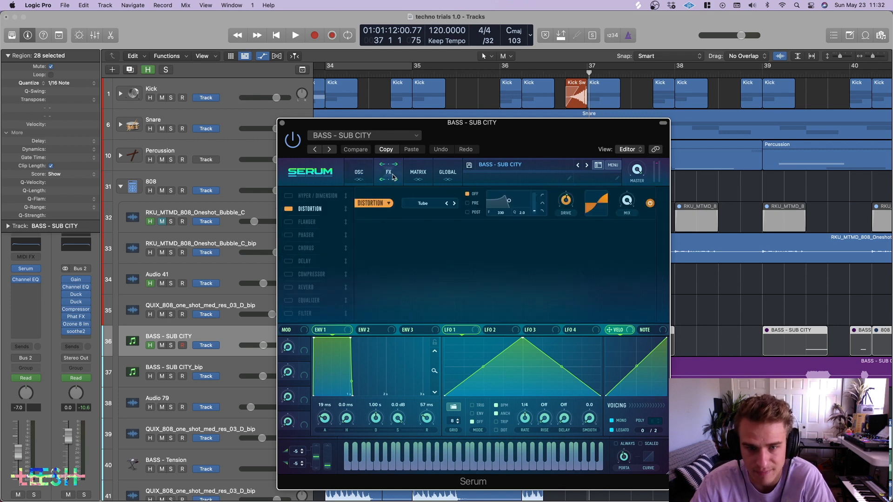
left_click(360, 174)
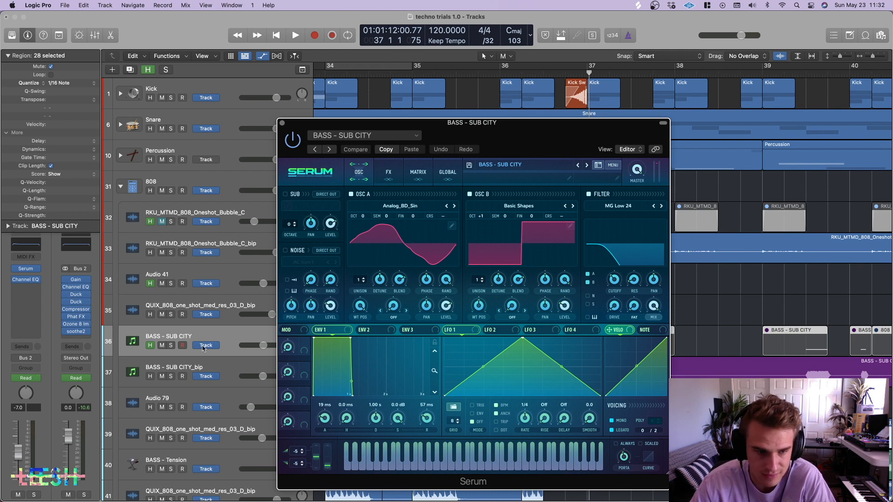
Solo BASS - SUB CITY_bip and play it, moving the Serum window clear of the regions.
left_click(171, 378)
key("space")
left_click_drag(575, 140, 344, 135)
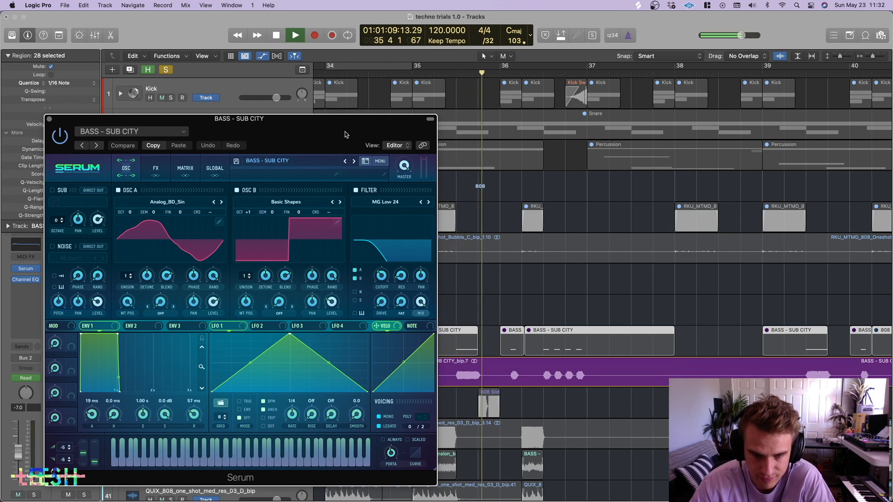
left_click_drag(345, 135, 784, 218)
key("space")
Show track automation and expand BASS - SUB CITY's lanes to examine its Serum parameter curves, including LFO3 smooth.
key("a")
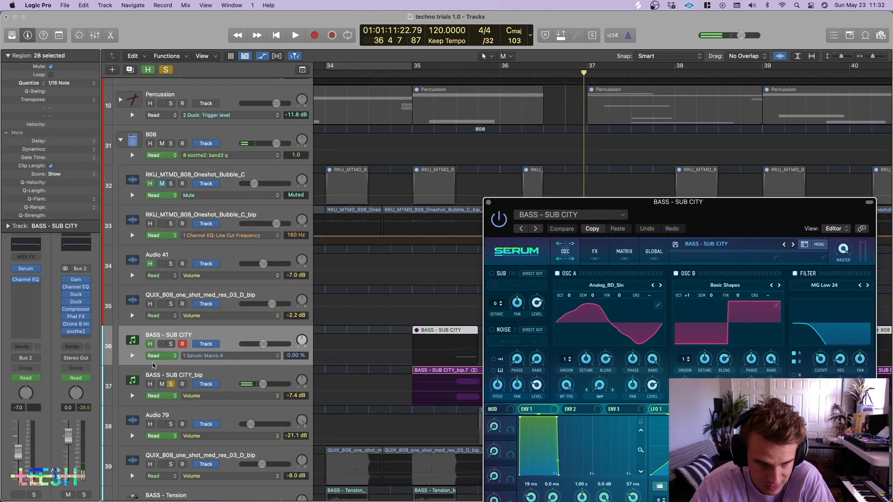
left_click(132, 355)
scroll(379, 346, "down", 5)
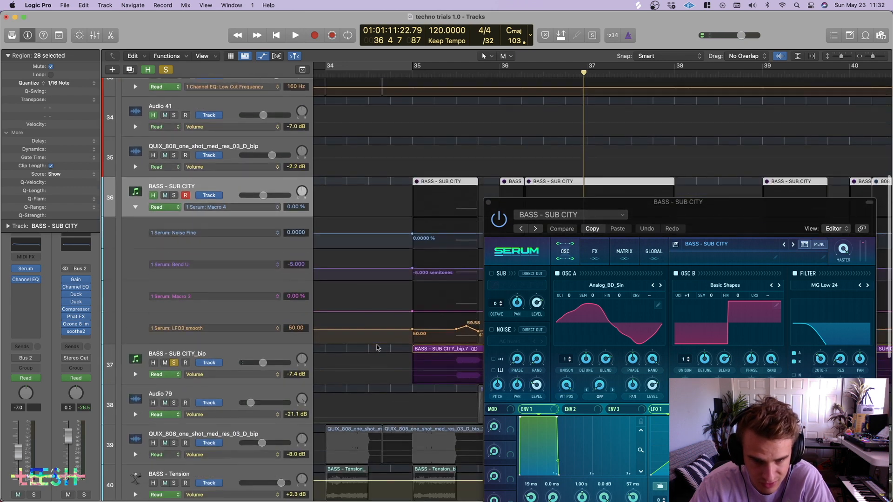
scroll(379, 346, "right", 3)
scroll(379, 346, "up", 1)
scroll(436, 160, "left", 3)
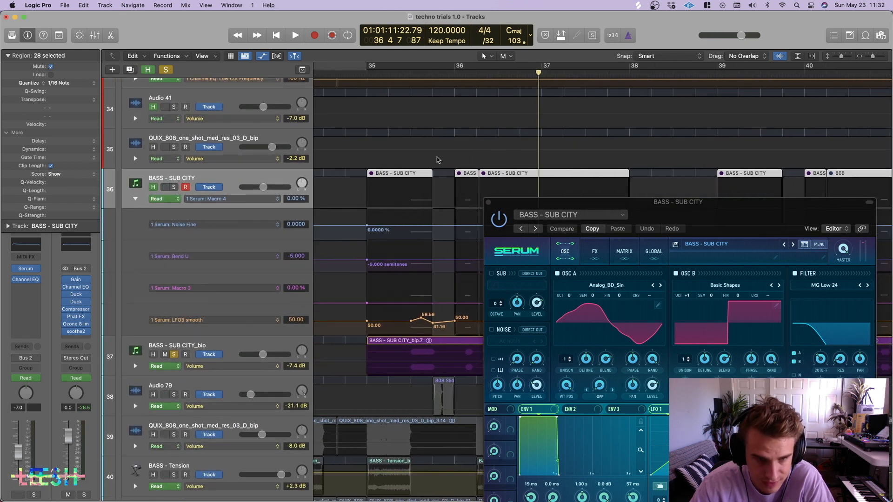
Play the soloed BASS - SUB CITY_bip from bar 35 beat 3 to hear the LFO3 smooth automation.
left_click(411, 73)
key("space")
key("space")
key("space")
key("space")
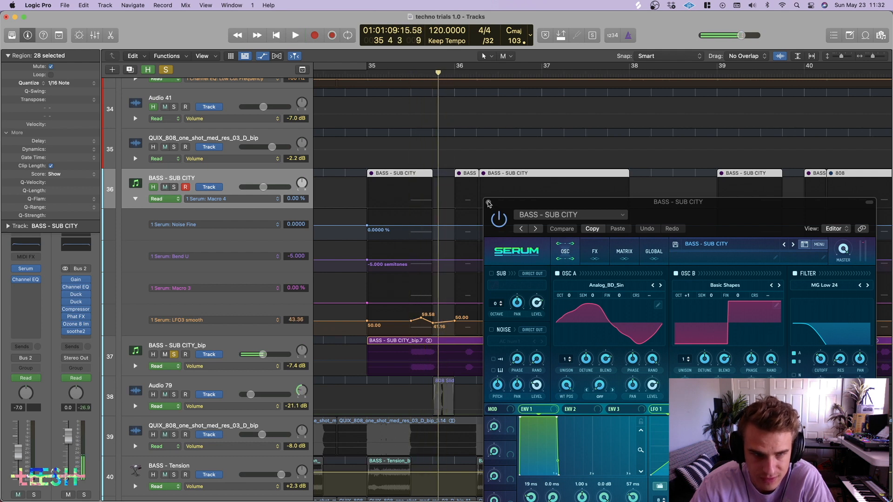
Close Serum, collapse BASS - SUB CITY's automation lanes, and hide the track again with the other flagged tracks.
left_click(488, 202)
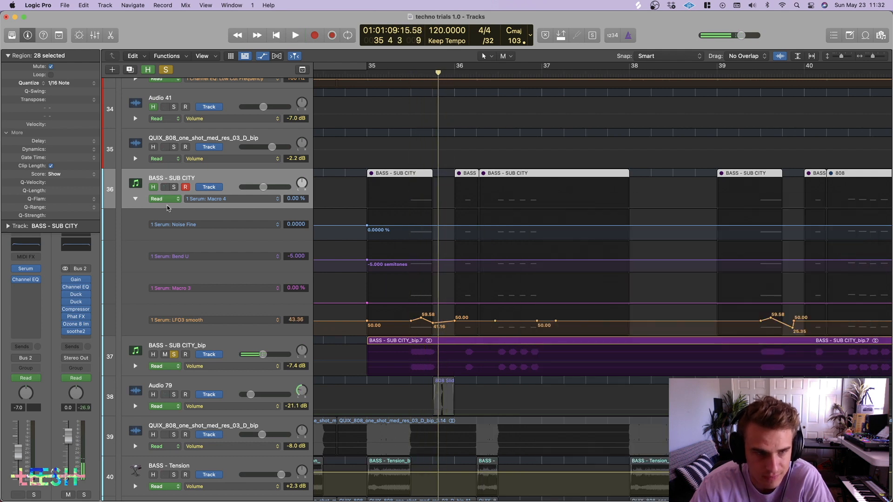
left_click(135, 199)
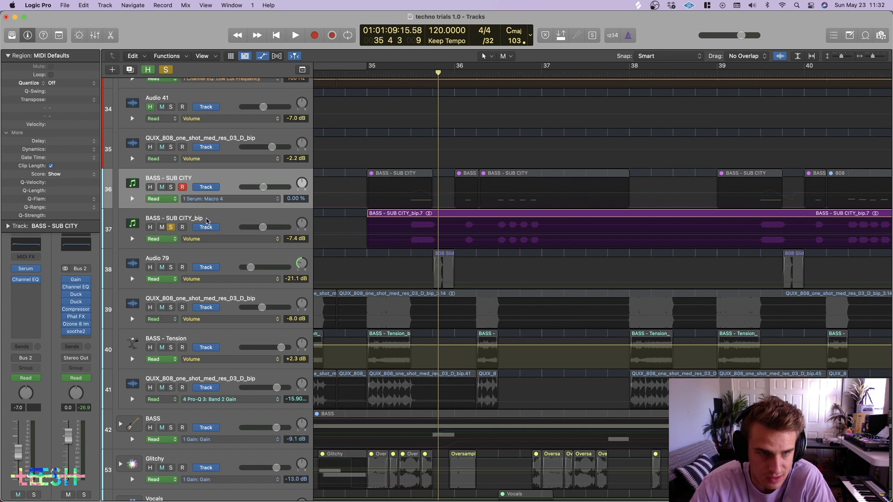
left_click(149, 187)
key("h")
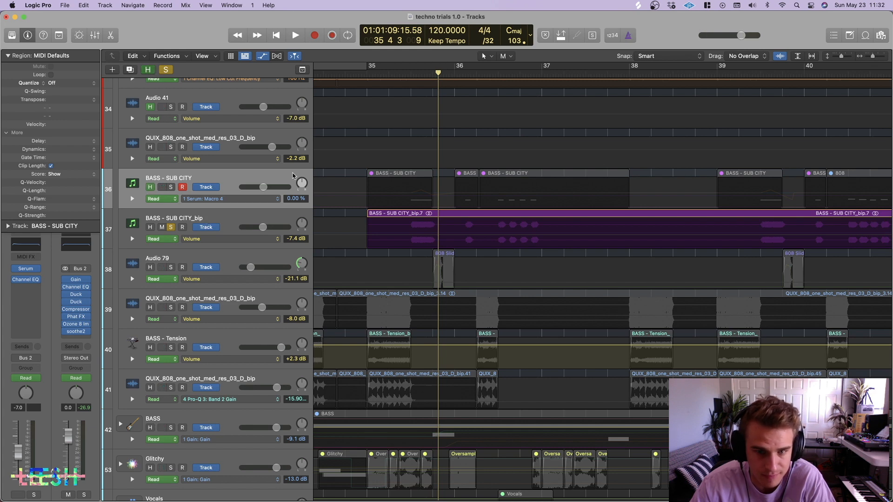
Solo the Kick, Snare, Percussion and 808 groups with BASS - SUB CITY_bip and play them through Drop 1.1 and Drop 1.2.
scroll(239, 214, "up", 8)
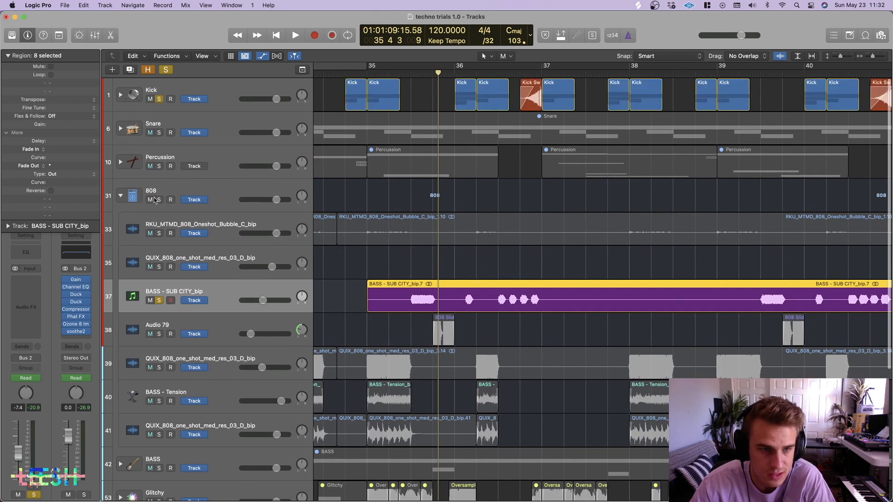
left_click_drag(159, 133, 155, 199)
key("space")
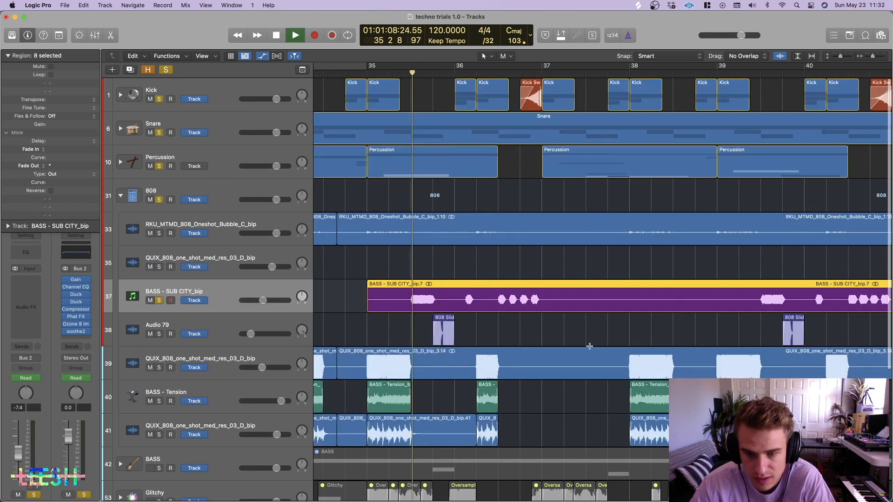
scroll(589, 346, "down", 6)
scroll(589, 346, "down", 2)
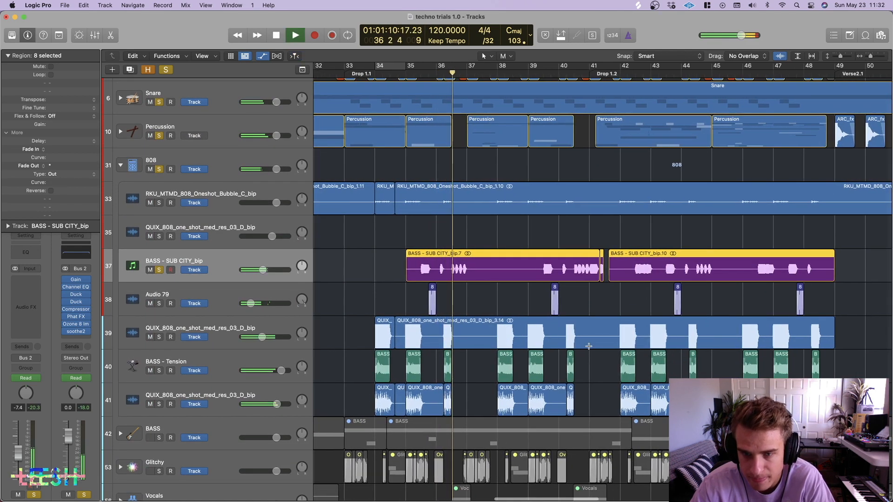
scroll(589, 348, "up", 3)
scroll(589, 348, "down", 3)
scroll(589, 349, "up", 3)
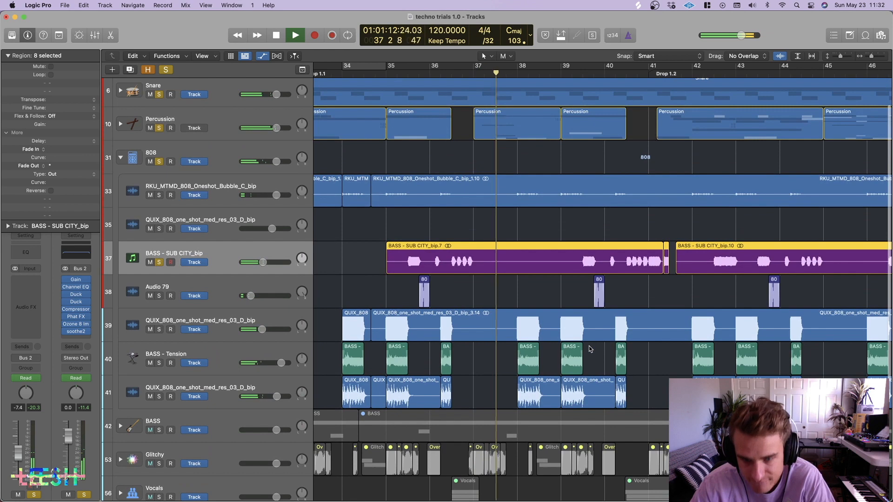
scroll(589, 348, "up", 3)
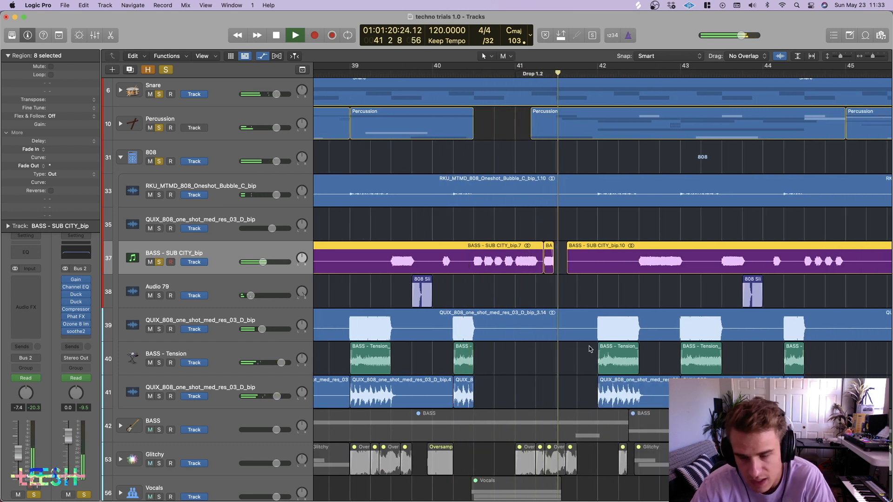
key("super+Left")
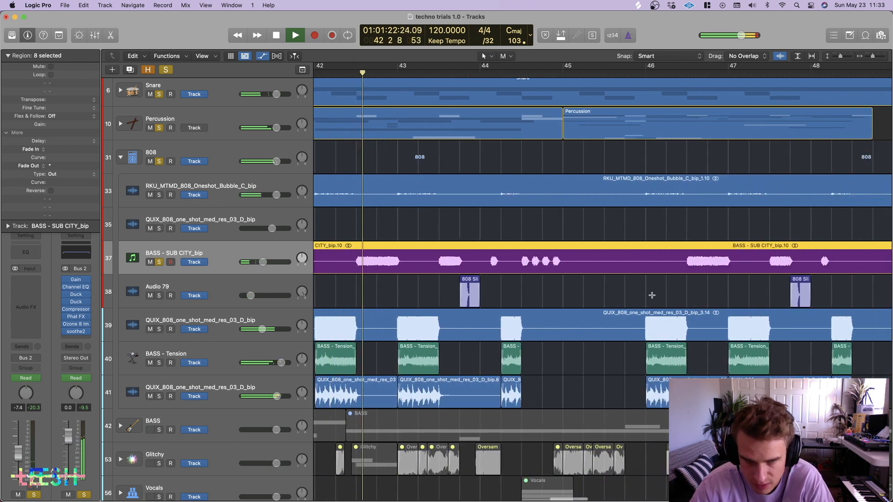
Move playback to Drop 2.1 at bar 81 and listen to the soloed drums and 808 layers there.
scroll(560, 291, "down", 1)
scroll(561, 293, "right", 15)
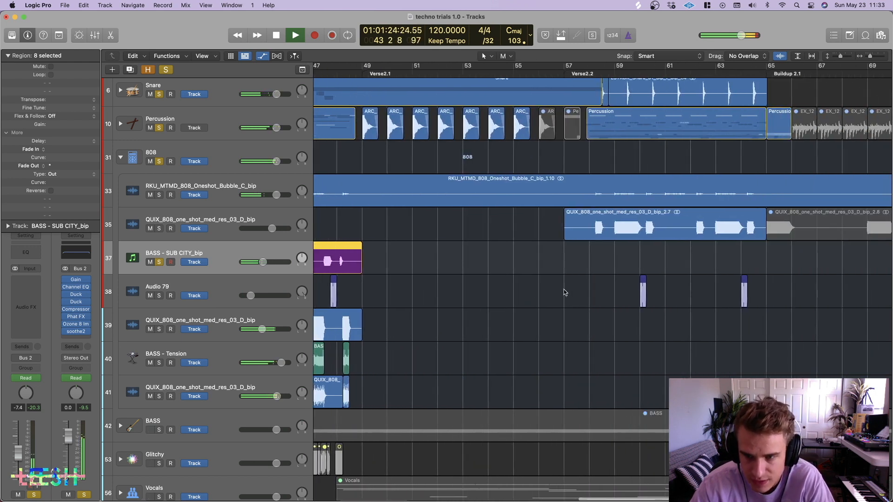
scroll(617, 131, "right", 3)
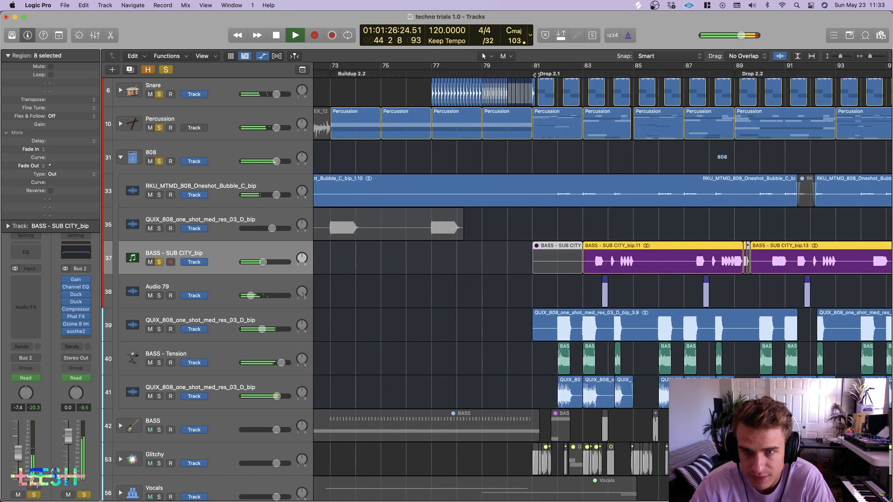
scroll(644, 273, "right", 1)
key("super+Right")
key("super+Right")
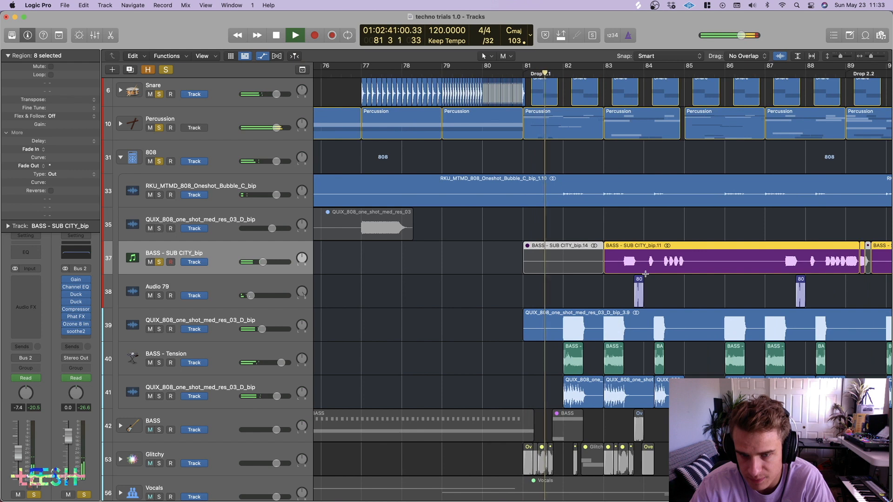
key("super+Left")
scroll(632, 281, "right", 5)
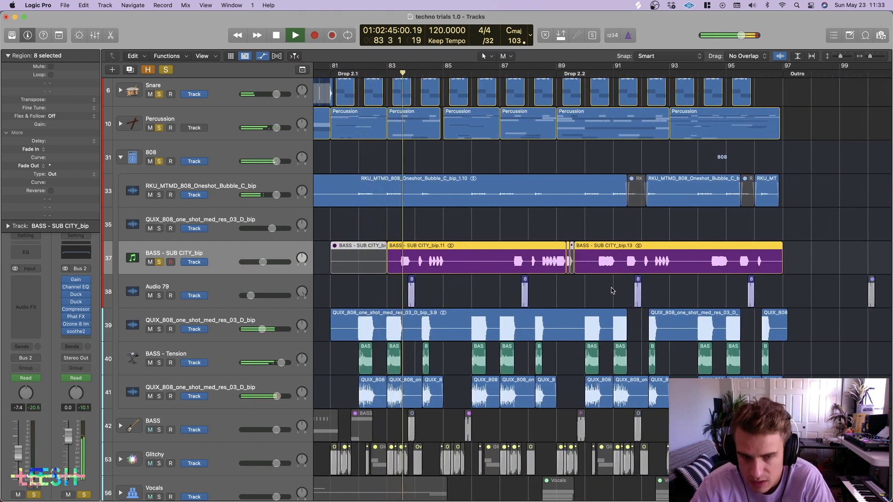
key("super+Left")
key("super+Up")
key("space")
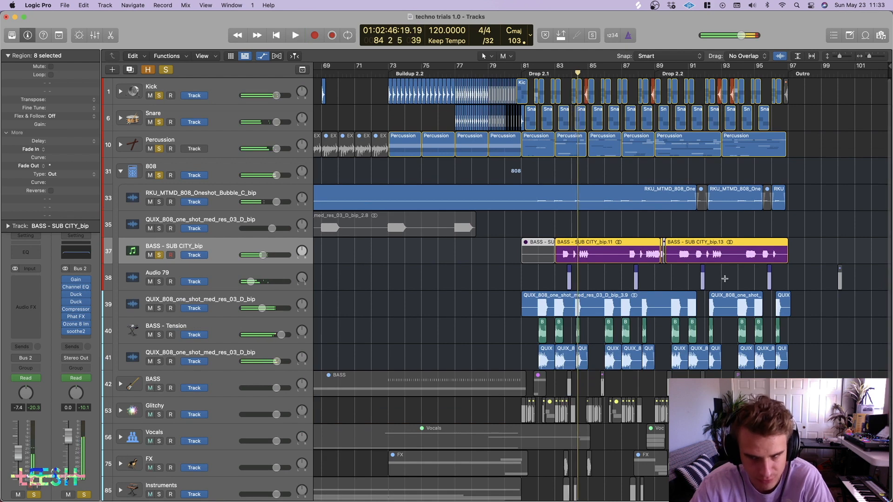
Fit the whole arrangement in view, unsolo BASS - SUB CITY_bip, and collapse the 808 stack.
left_click(849, 277)
scroll(365, 392, "left", 1)
key("super+Left")
key("super+Left")
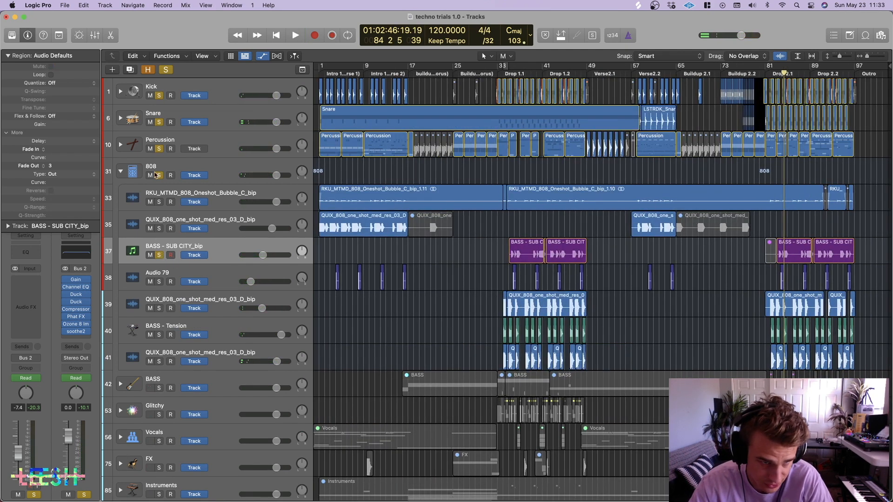
left_click(160, 257)
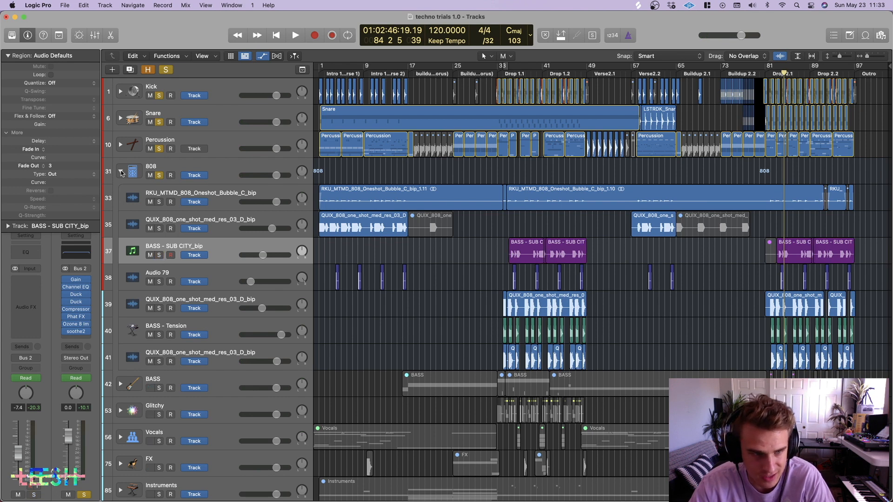
left_click(121, 172)
Solo and expand the BASS stack, and play from about bar 14 into buildup 1.1 to hear the Reece bass enter.
left_click(160, 201)
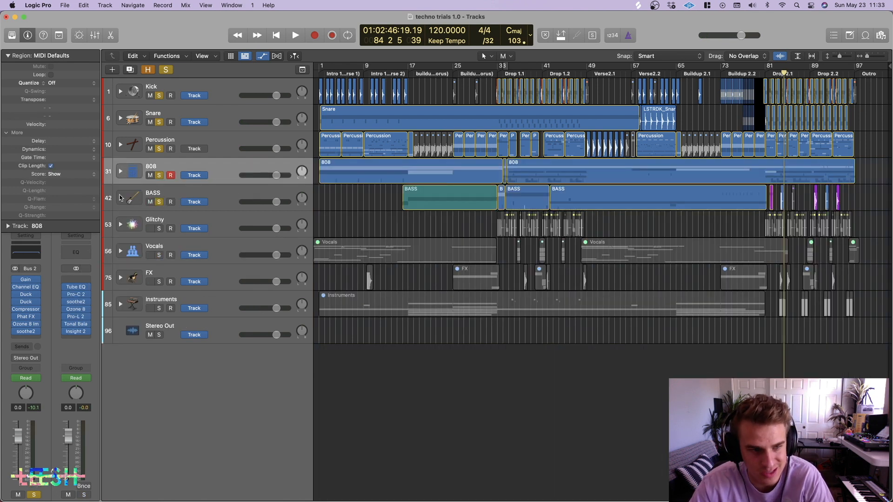
left_click(120, 198)
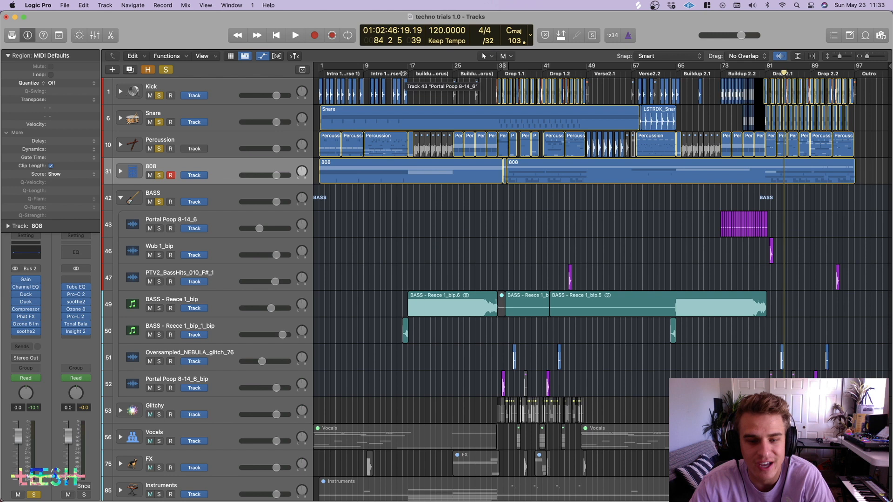
left_click(397, 73)
key("space")
scroll(445, 250, "up", 5)
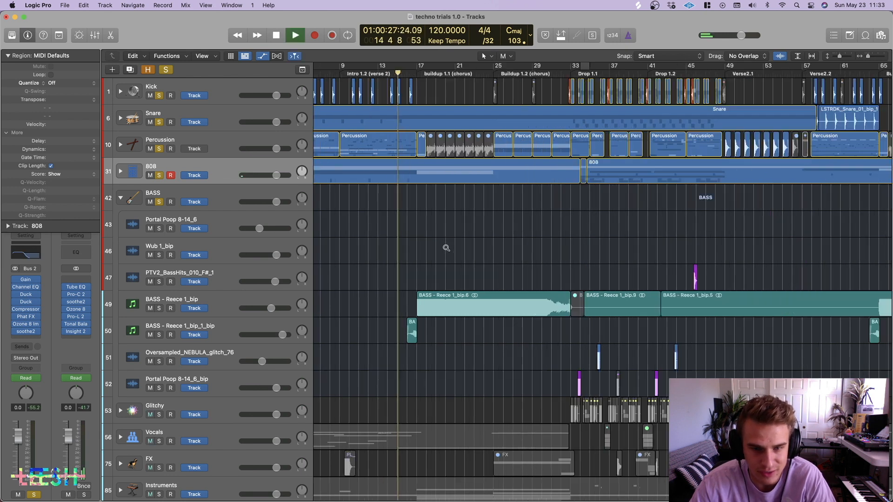
scroll(460, 268, "down", 1)
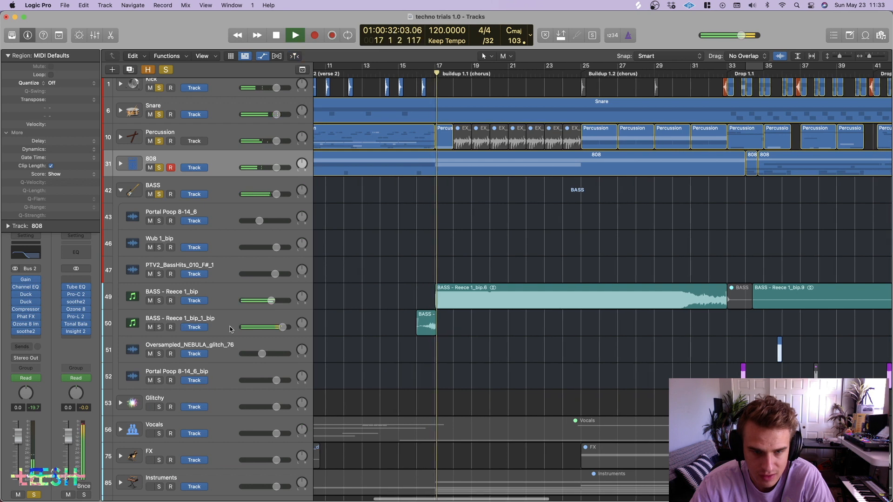
Select BASS - Reece 1_bip, show the hidden tracks, and select the original BASS - Reece 1 track with playback stopped.
left_click(161, 305)
left_click(159, 301)
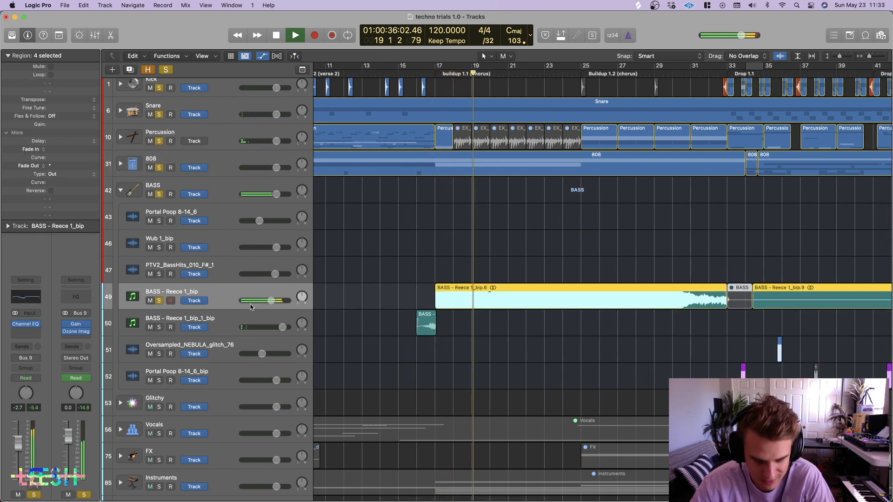
key("h")
scroll(219, 333, "down", 1)
left_click(219, 333)
key("space")
left_click(169, 373)
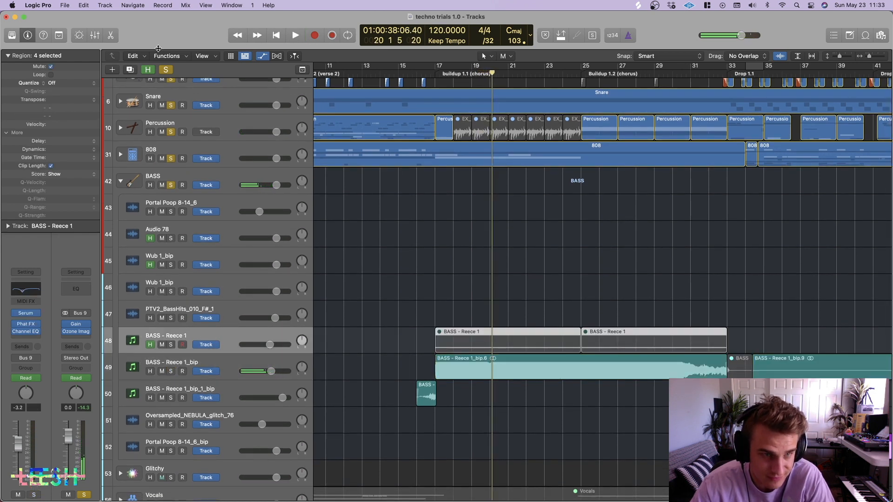
Clear all solos, solo BASS - Reece 1 with its regions unmuted, and play it from bar 17.
left_click(167, 70)
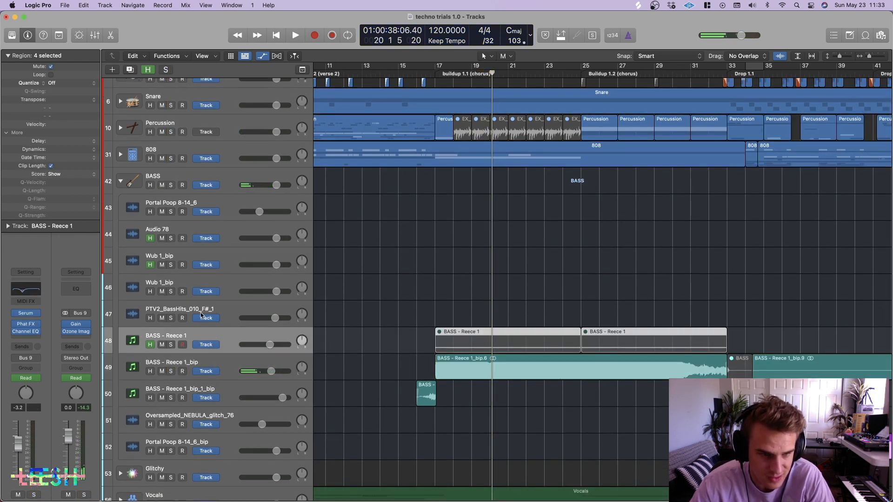
left_click(171, 346)
left_click(471, 336)
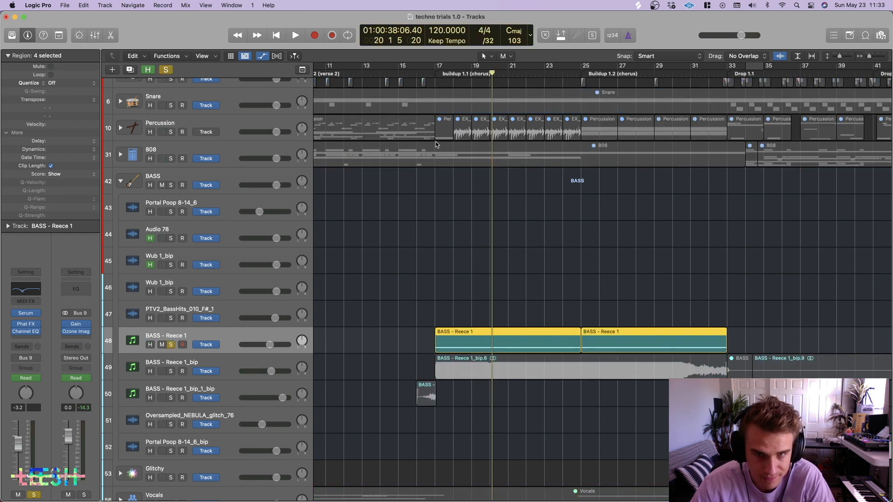
left_click(439, 70)
key("space")
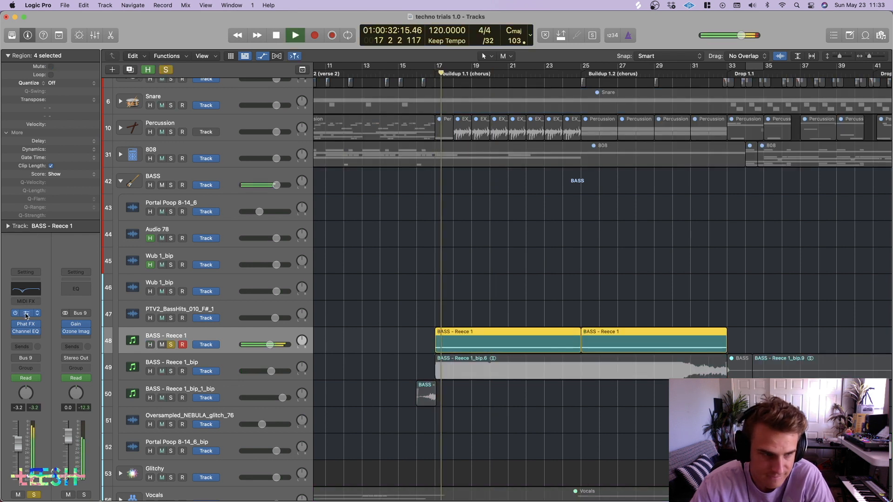
Open Serum on BASS - Reece 1 and look through OSC B's wavetables in the DMS CLASSIC ANALOGUE WAVES folder.
left_click(29, 314)
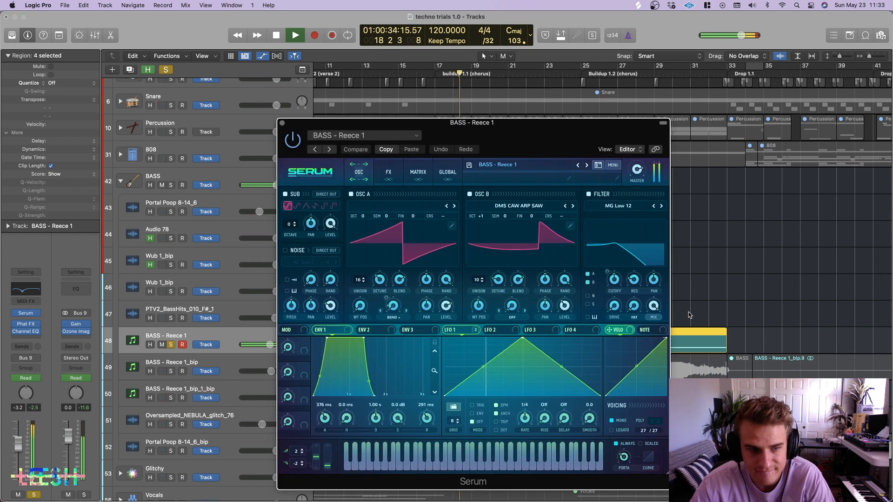
left_click_drag(571, 149, 696, 115)
key("space")
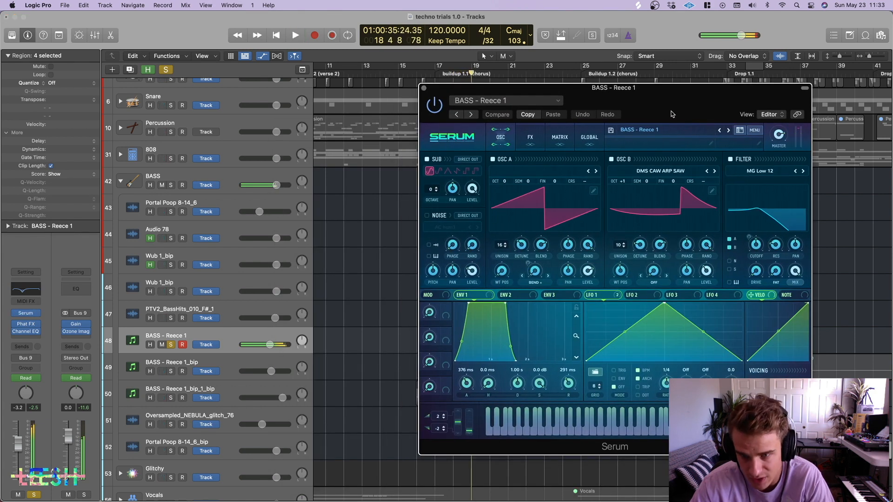
left_click(667, 172)
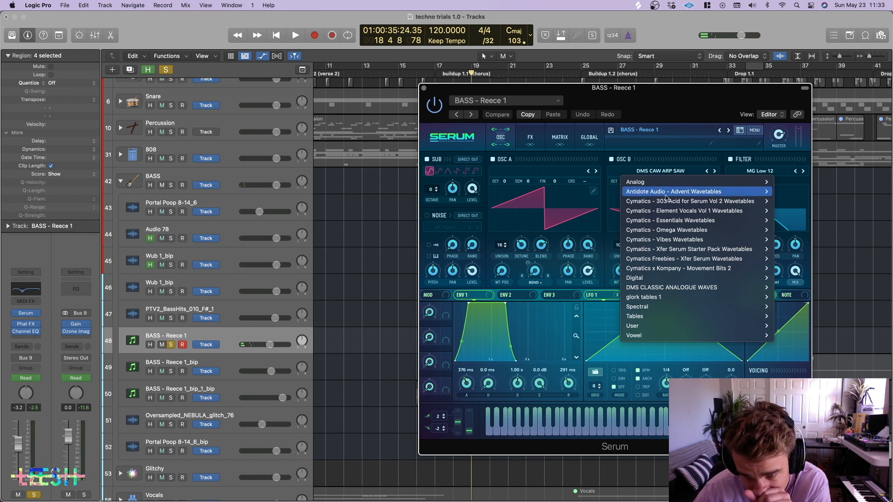
mouse_move(668, 288)
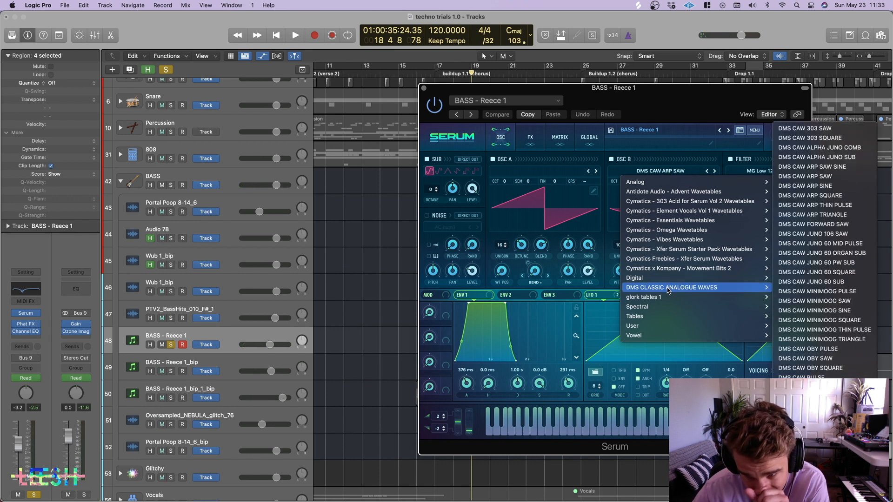
left_click(666, 111)
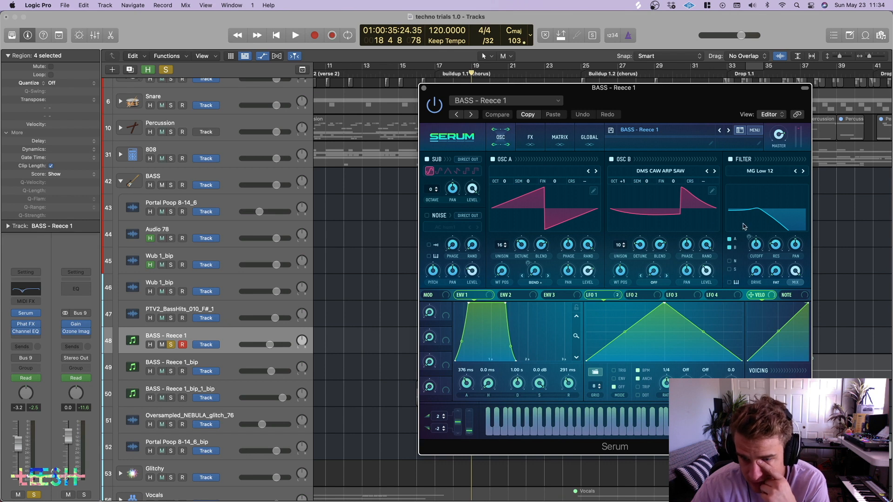
Show Serum's effects during playback and move Distortion, Compressor and Equalizer up to the first three places in the chain.
left_click(537, 132)
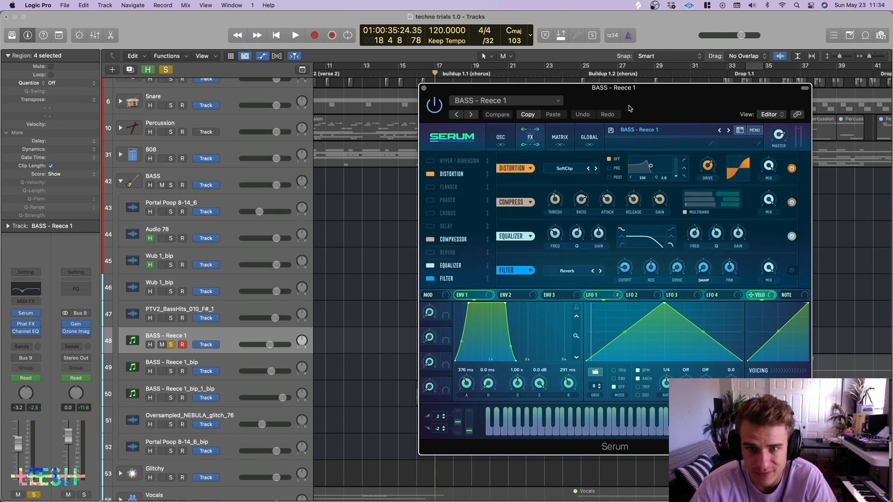
key("space")
left_click_drag(629, 108, 647, 106)
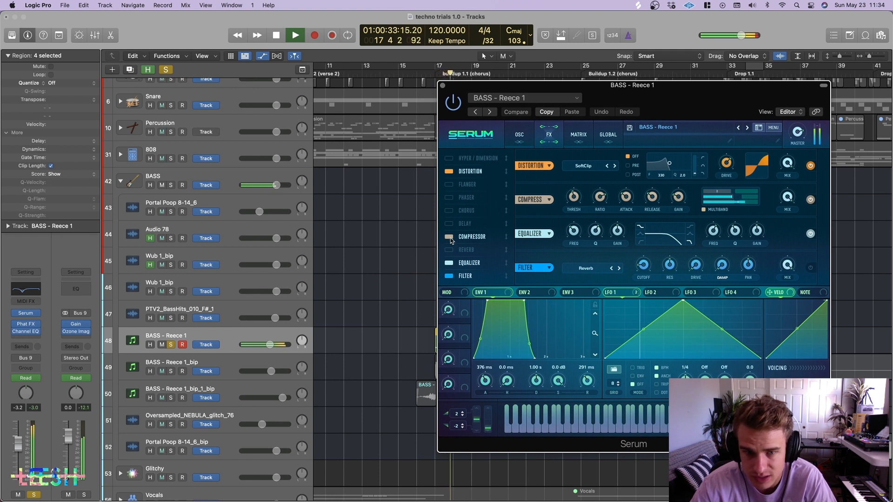
left_click_drag(469, 171, 468, 158)
left_click_drag(471, 236, 470, 171)
left_click_drag(474, 262, 474, 197)
Switch off Serum's Distortion, Compressor, Equalizer and Filter, and play the Reece bass from the start of buildup 1.1 without effects.
left_click(449, 158)
left_click(448, 171)
left_click(449, 185)
left_click(449, 198)
key("space")
key("space")
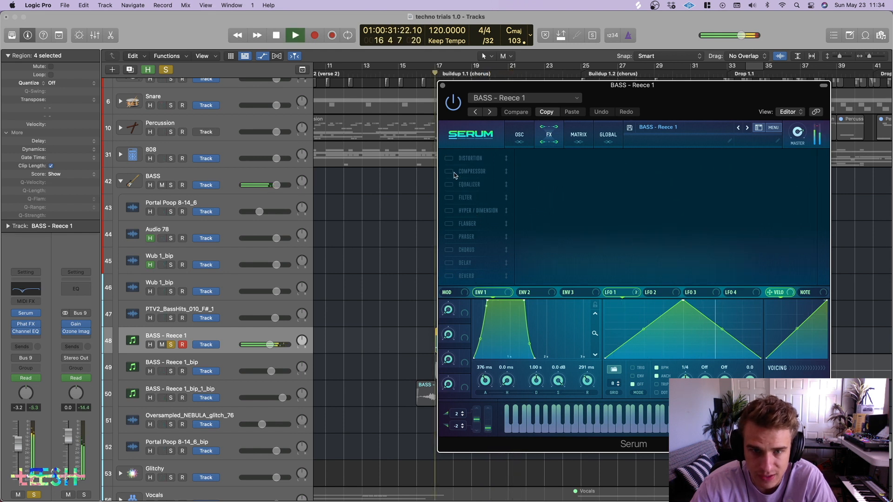
Re-enable Serum's Distortion and Compressor one at a time, replaying the Reece bass after each.
left_click(448, 158)
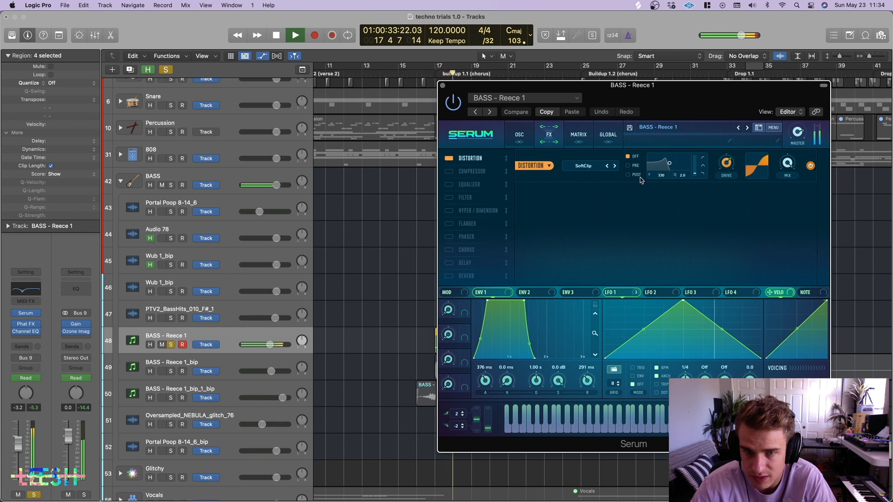
key("space")
key("space")
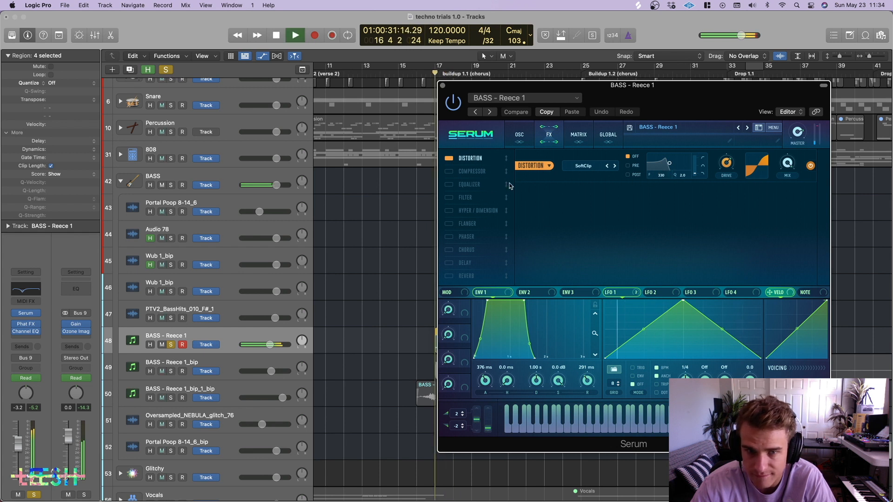
key("space")
left_click(448, 171)
key("space")
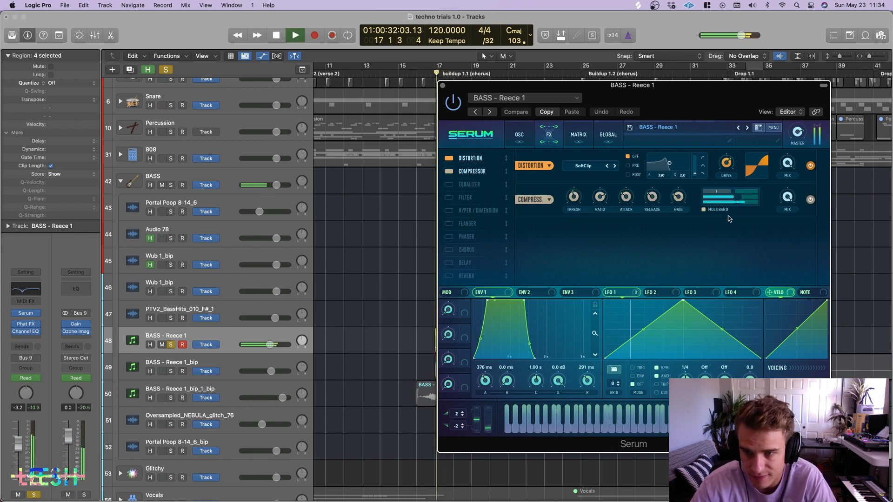
Re-enable Serum's Equalizer and Filter one at a time, replaying the Reece bass after each.
left_click(449, 184)
key("space")
key("space")
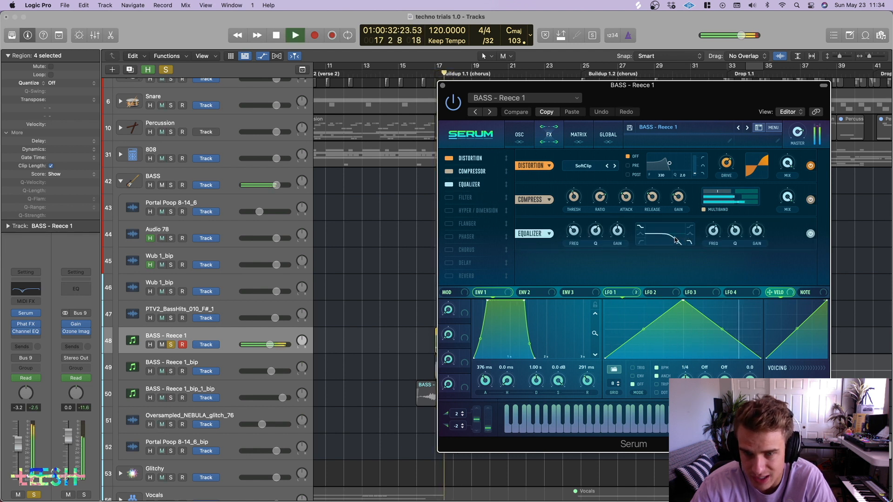
key("space")
left_click(448, 197)
key("space")
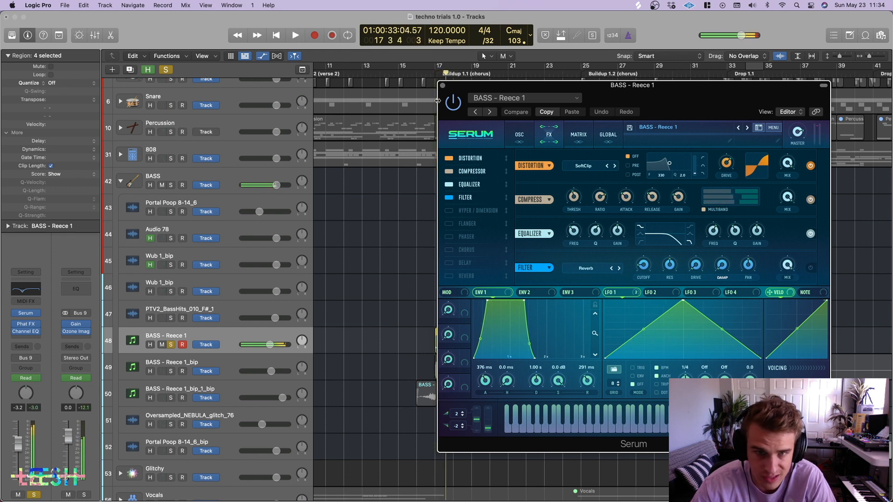
Close Serum, open Phat FX on BASS - Reece 1, and listen to the bass with its distortion settings.
left_click(442, 86)
left_click(26, 325)
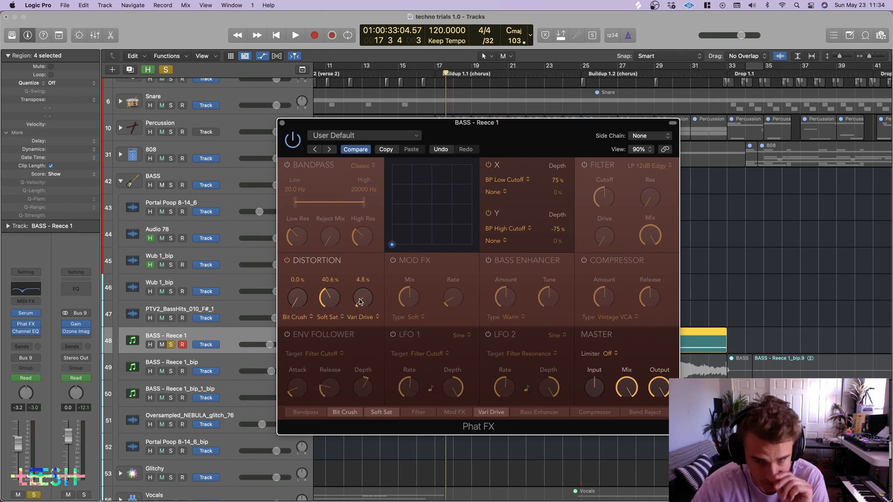
key("space")
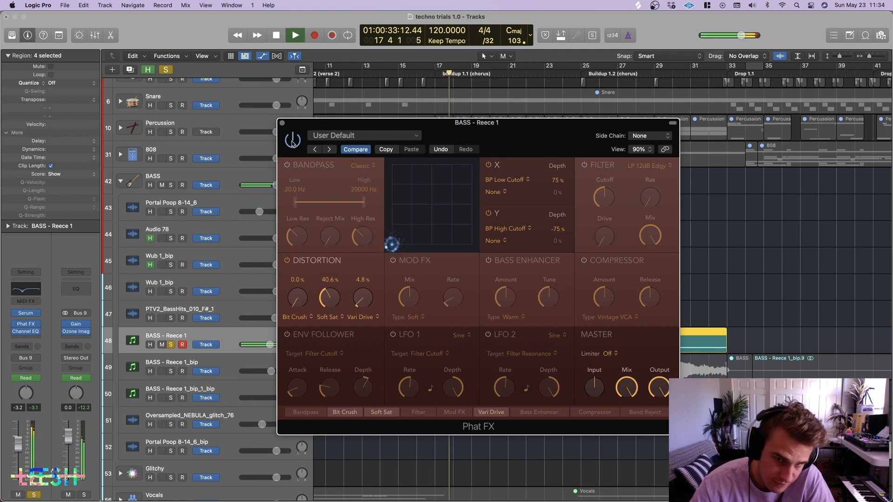
left_click(282, 123)
key("space")
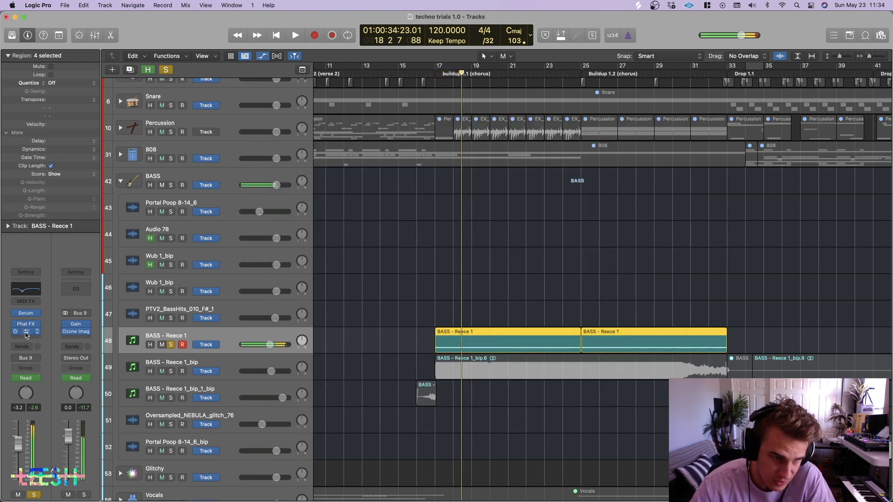
Open the Channel EQ on BASS - Reece 1 and toggle the 248 Hz cut off and on during playback to compare.
left_click(26, 333)
key("space")
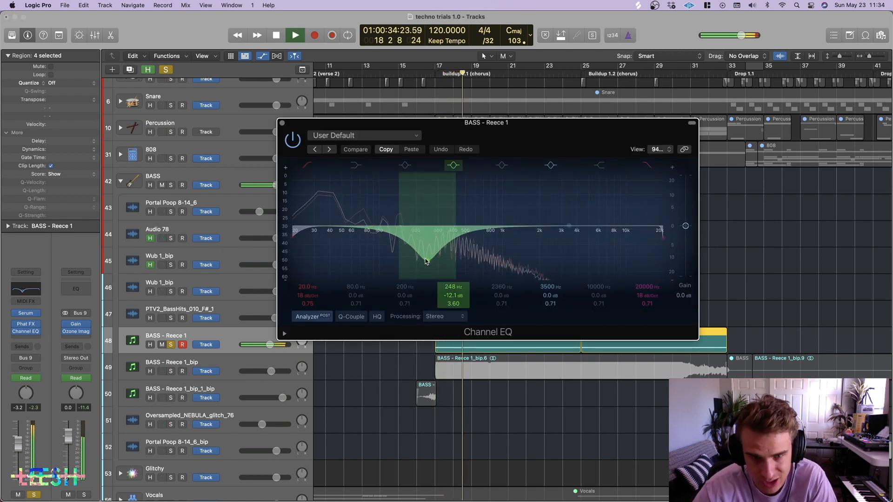
left_click(453, 166)
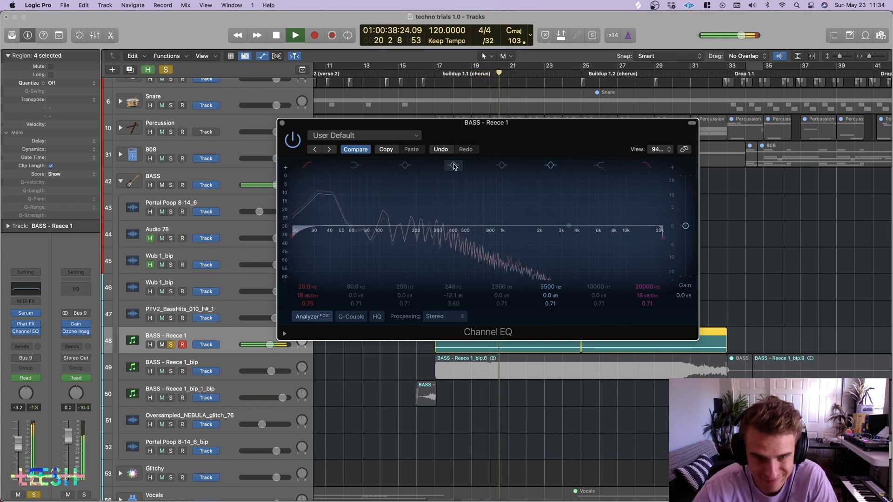
left_click(454, 166)
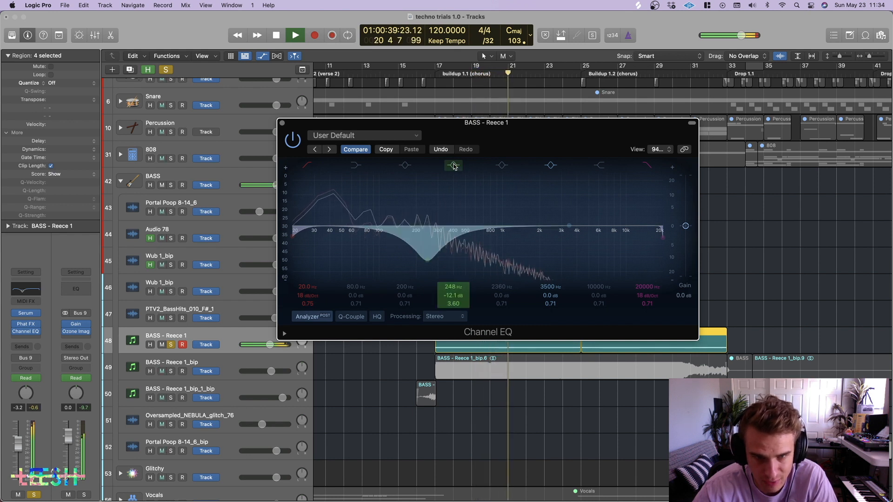
left_click(282, 123)
key("space")
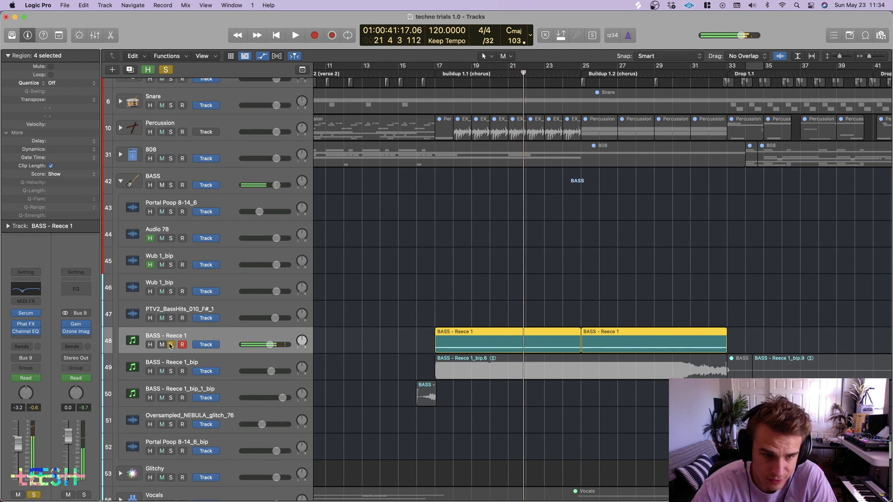
Unsolo BASS - Reece 1, mute its regions again, and conceal the hidden tracks.
left_click(171, 344)
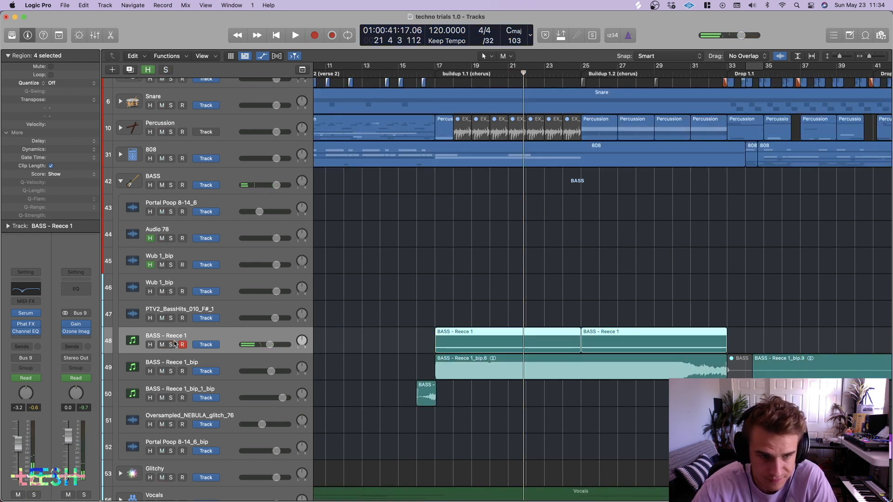
left_click(471, 333)
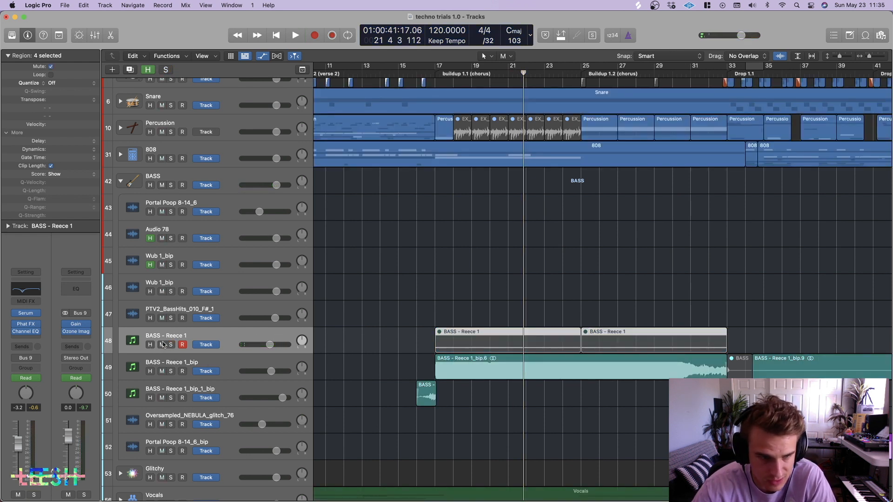
key("h")
Play the full mix from bar 17, then solo the Kick, Snare, Percussion, 808 and BASS stacks.
key("space")
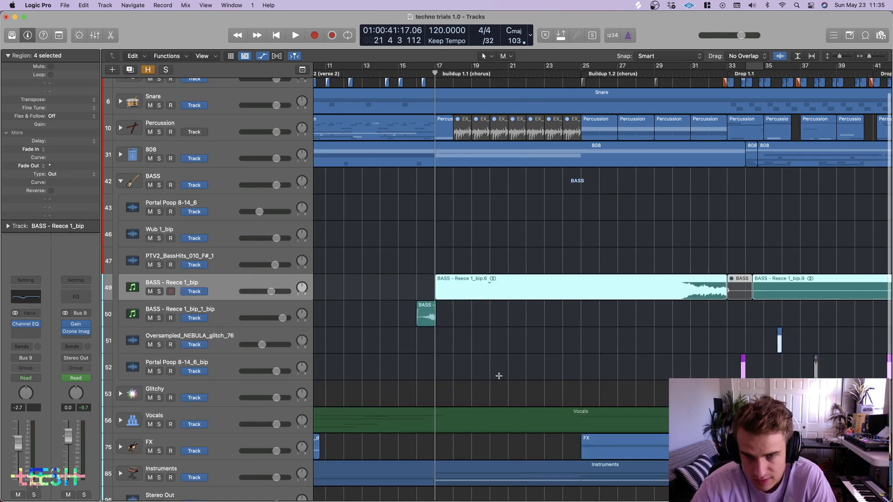
key("super+Left")
key("super+Left")
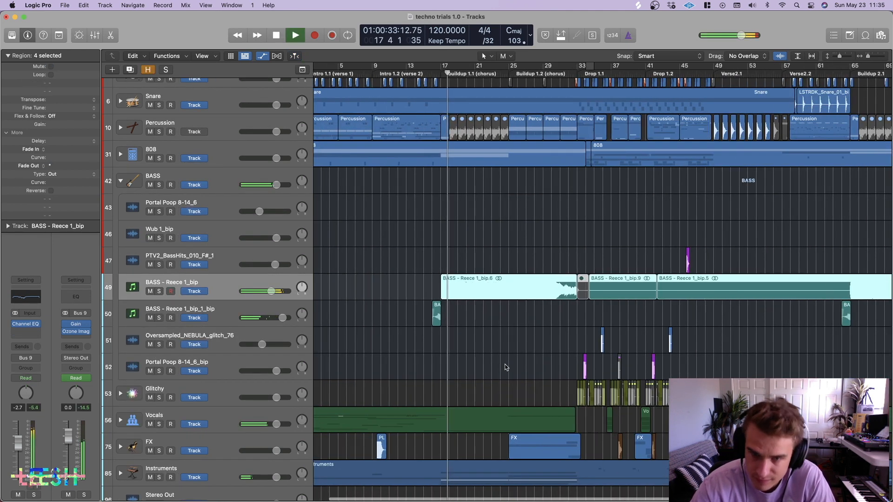
key("super+Left")
key("super+Left")
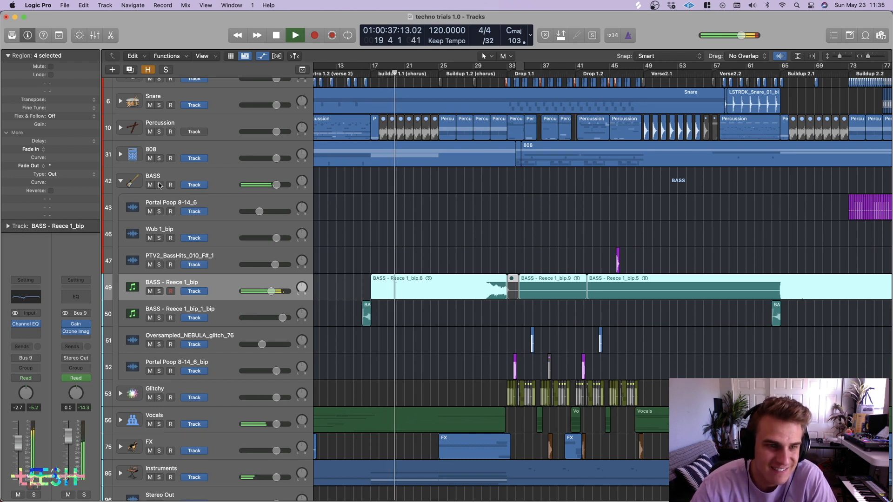
left_click_drag(158, 185, 158, 69)
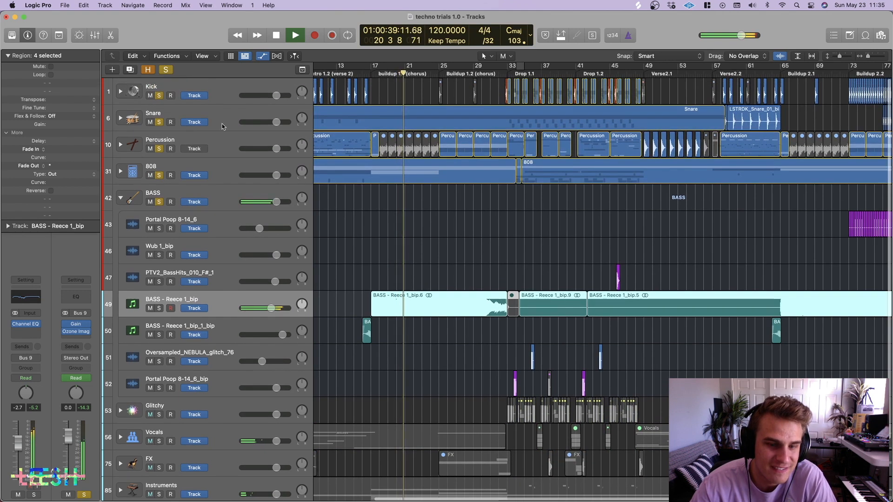
Play the soloed drums, 808 and BASS stack from the start of Drop 1.1 at bar 33.
key("super+Right")
key("super+Right")
scroll(591, 341, "right", 3)
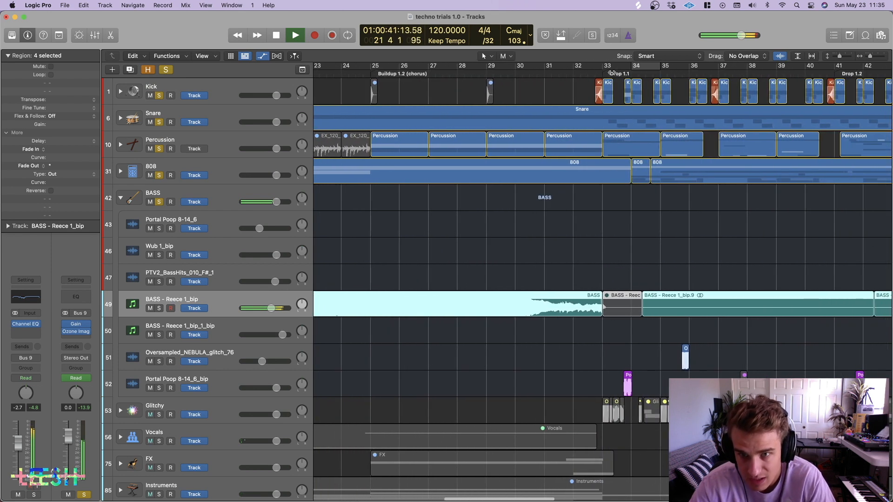
left_click(600, 71)
key("super+Right")
key("super+Right")
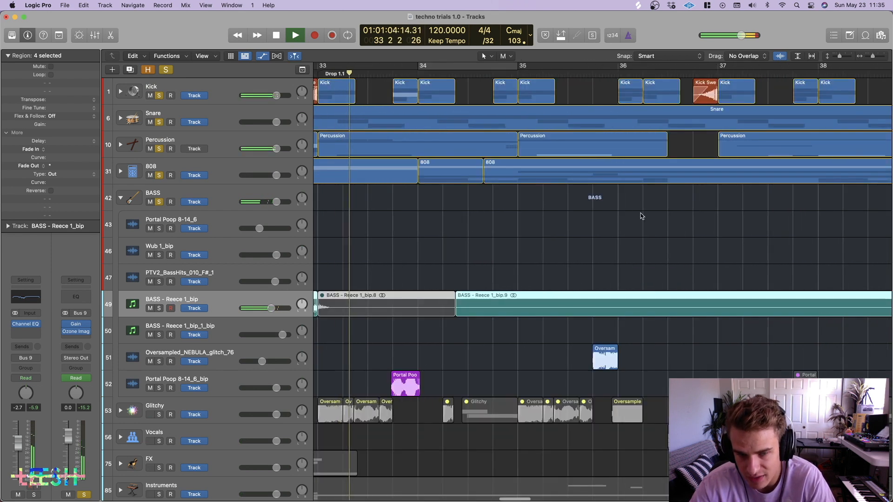
key("space")
Solo only Portal Poop 8-14_6_bip, remove the solos from the drum, 808 and BASS stacks, and play its Drop 1.1 region.
left_click(238, 380)
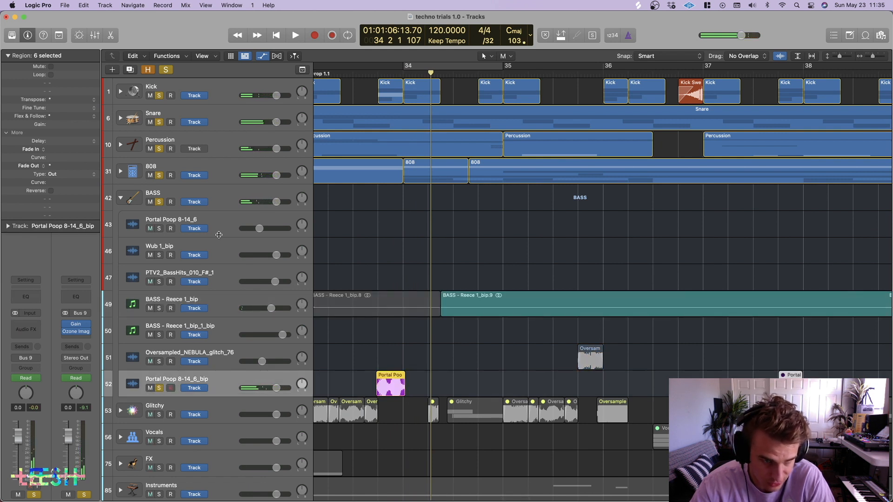
left_click_drag(160, 204, 172, 99)
key("space")
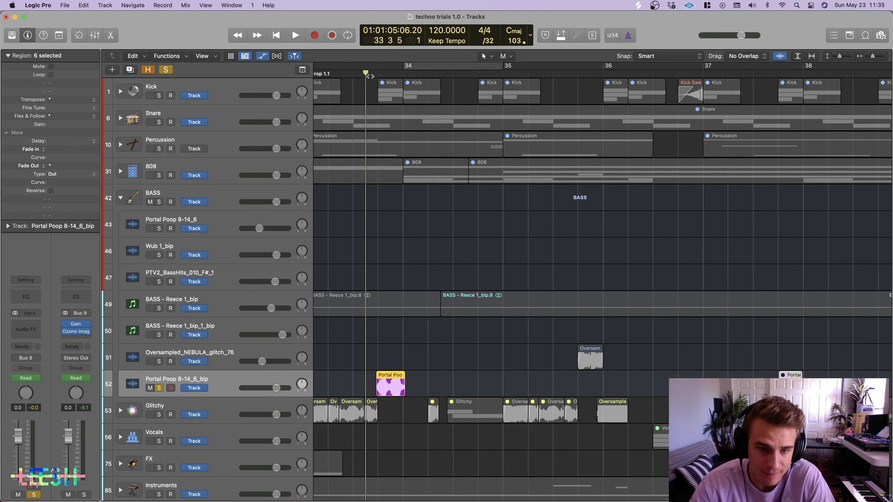
Play the Portal Poop 8-14_6_bip region in Drop 1.1 and show track automation to examine its pan curve.
key("space")
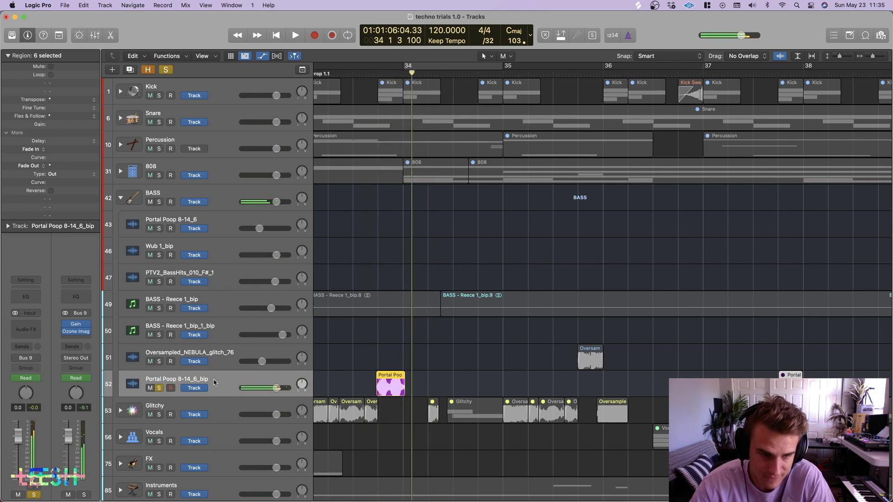
key("a")
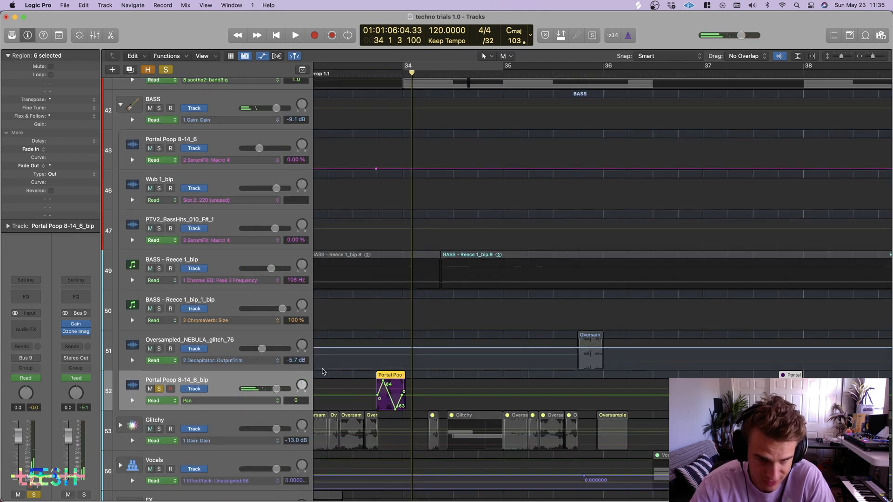
key("super+Right")
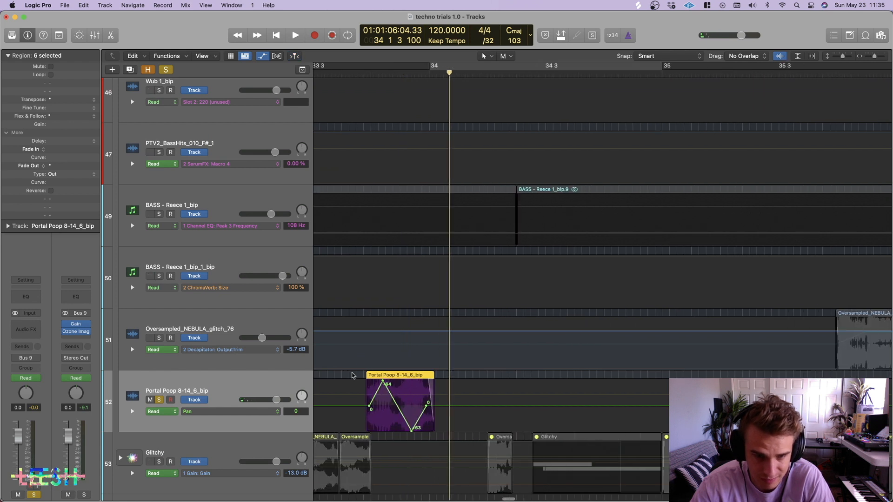
key("super+Right")
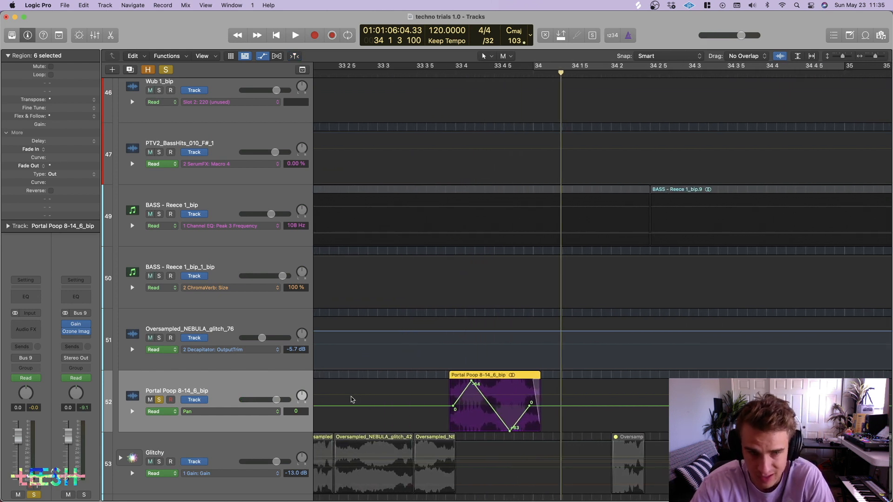
Insert the Portal plug-in on Portal Poop 8-14_6_bip and load its Such A Drag preset.
left_click(26, 329)
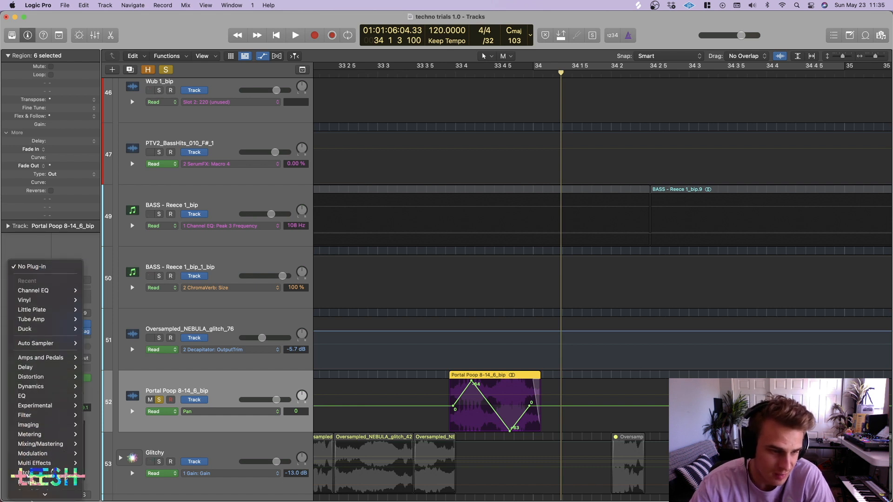
mouse_move(46, 396)
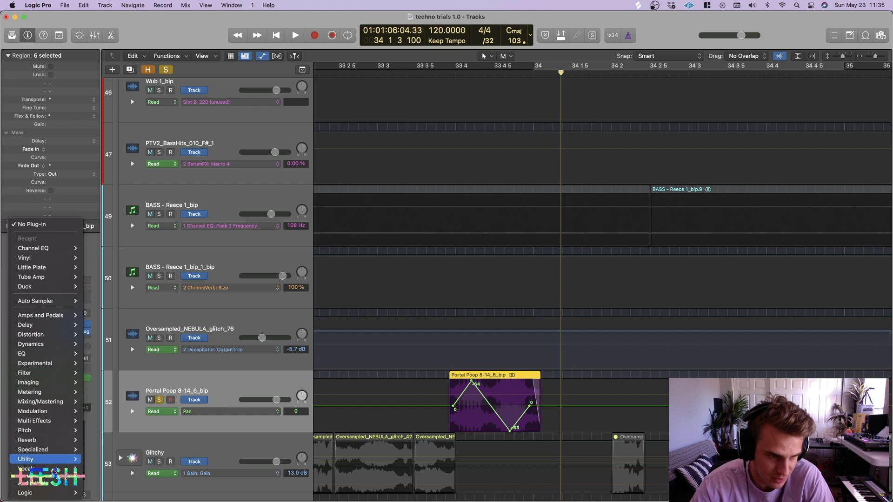
mouse_move(42, 483)
mouse_move(110, 397)
mouse_move(179, 398)
left_click(211, 398)
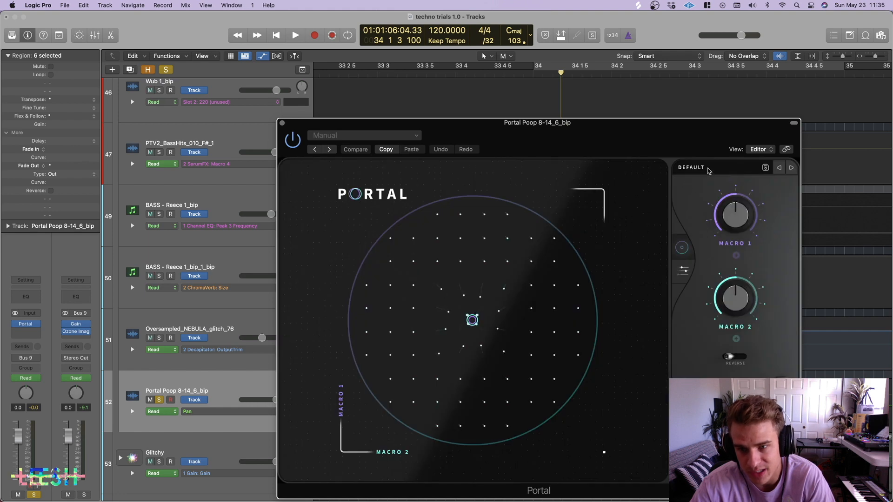
left_click(707, 170)
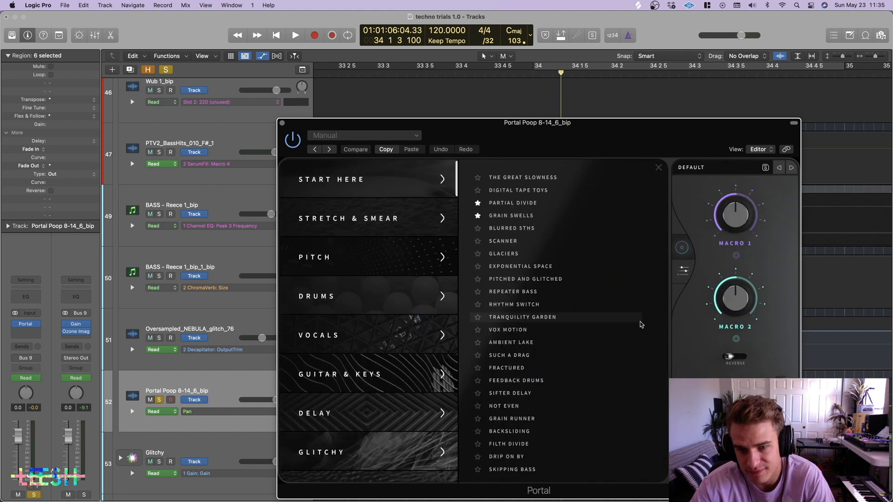
left_click(632, 354)
Show Portal's grain controls and move the XY control around to vary the Smear and FX macros.
left_click(683, 271)
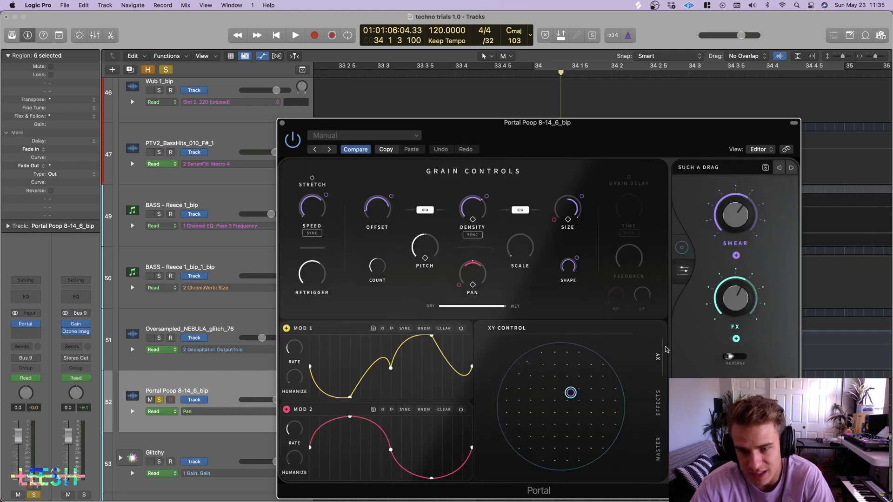
left_click_drag(550, 370, 502, 449)
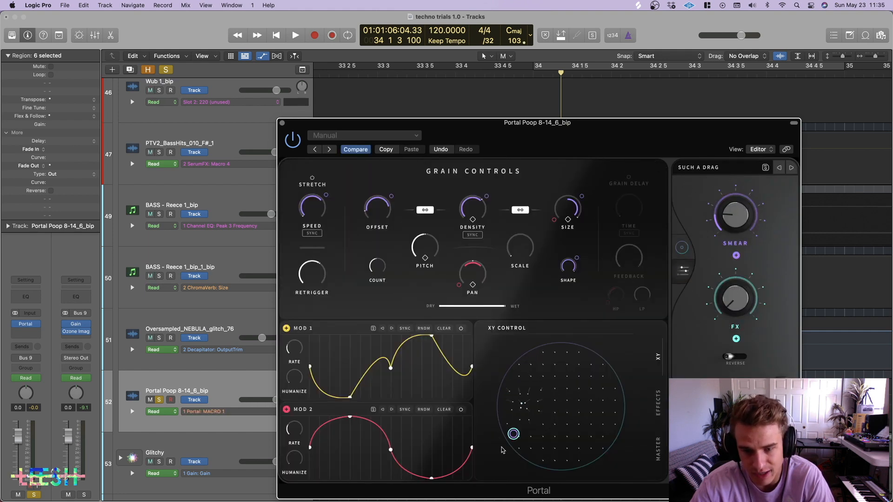
mouse_move(556, 362)
left_mouse_down()
mouse_move(630, 472)
mouse_move(598, 367)
mouse_move(593, 469)
mouse_move(664, 367)
mouse_move(576, 362)
mouse_move(561, 420)
mouse_move(555, 400)
left_mouse_up()
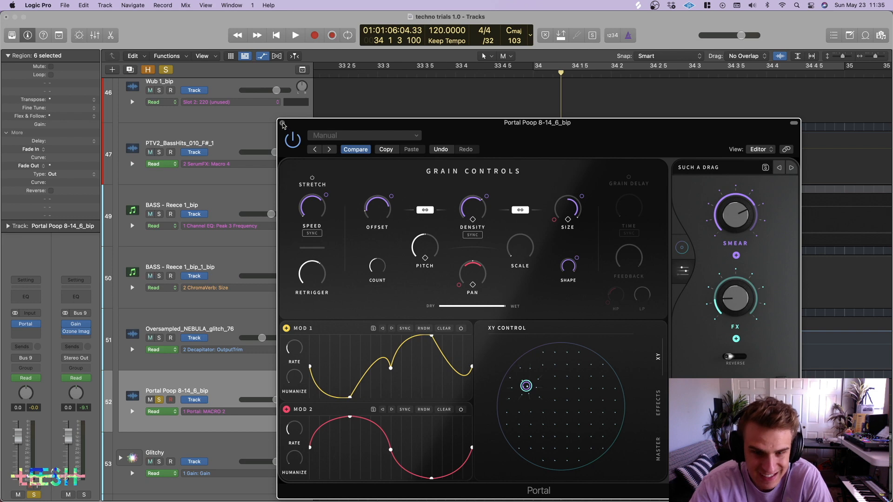
Close the Portal plug-in and remove it from Portal Poop 8-14_6_bip.
left_click(282, 122)
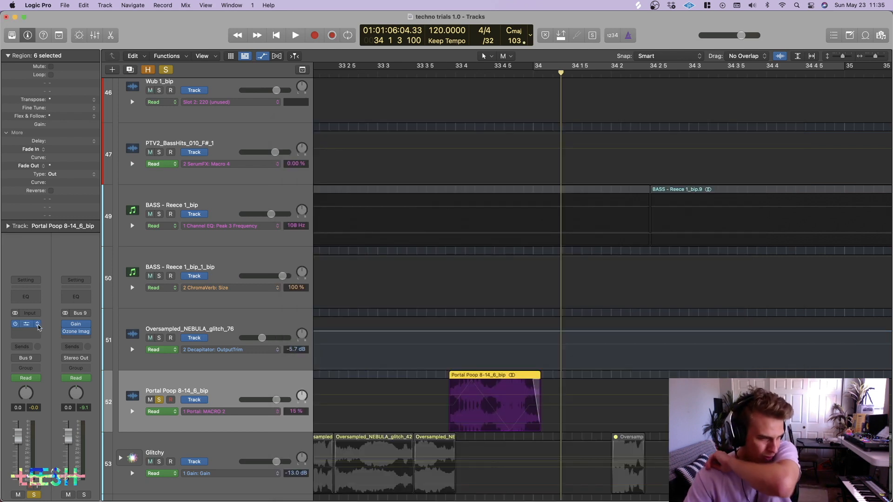
left_click(40, 324)
left_click(56, 226)
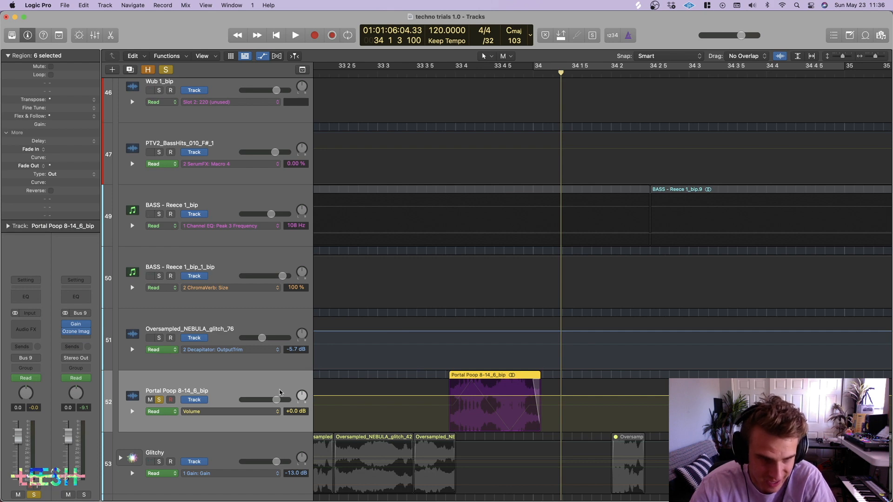
Play the Portal Poop 8-14_6_bip region, then expand its automation lanes to examine the panning and collapse them again.
key("space")
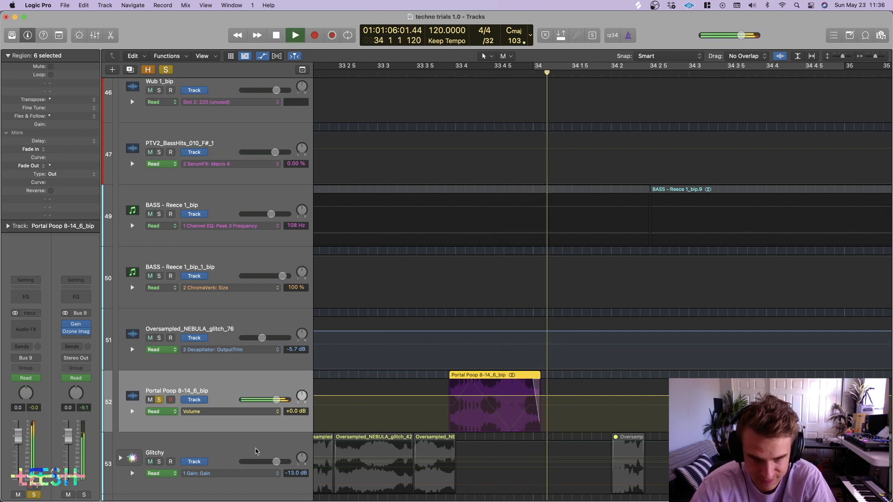
key("space")
left_click(133, 412)
scroll(483, 438, "down", 1)
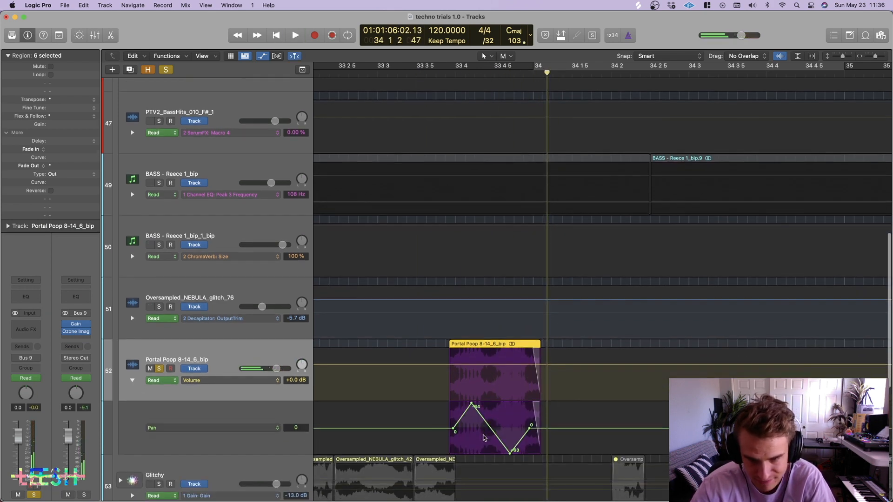
left_click(132, 381)
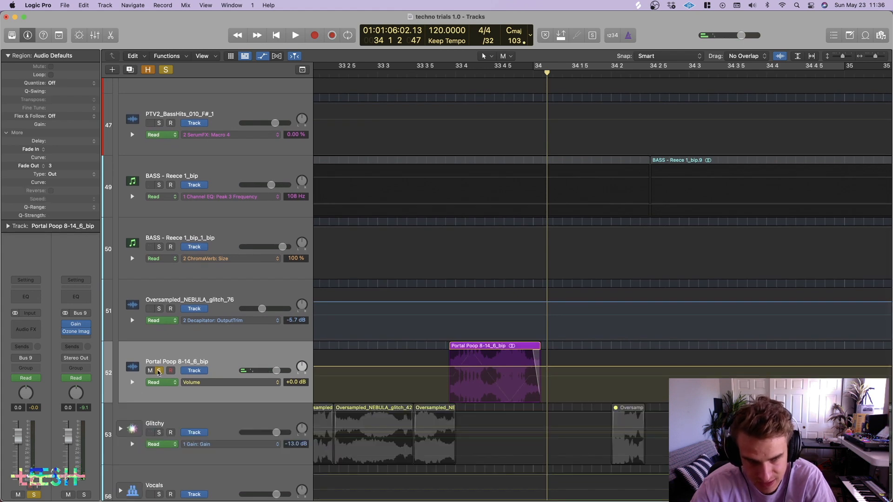
Unsolo Portal Poop 8-14_6_bip, then reveal the hidden tracks and conceal them again.
left_click(158, 371)
key("h")
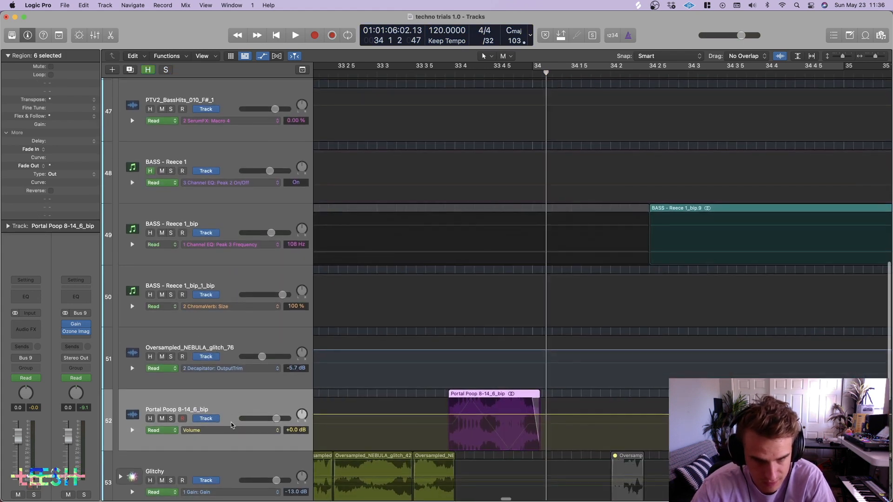
key("h")
key("super+Left")
key("super+Left")
key("super+Left")
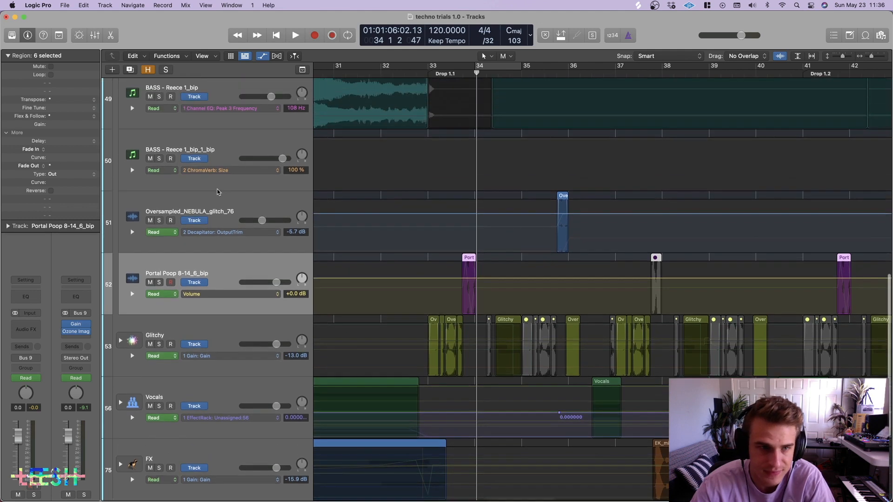
Solo the BASS stack and play Drop 1.1 through to the Oversampled_NEBULA_glitch_76 region before bar 36.
scroll(217, 192, "up", 1)
key("ctrl+s")
key("space")
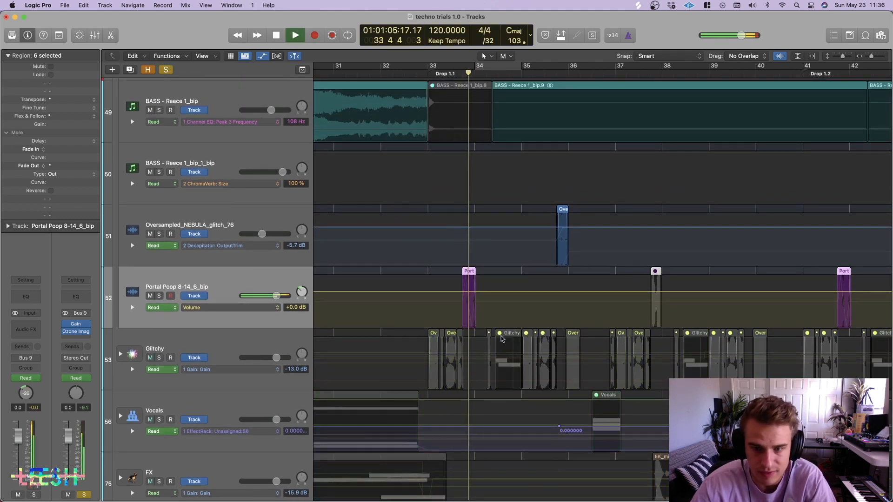
key("super+Right")
key("super+Right")
key("super+Right")
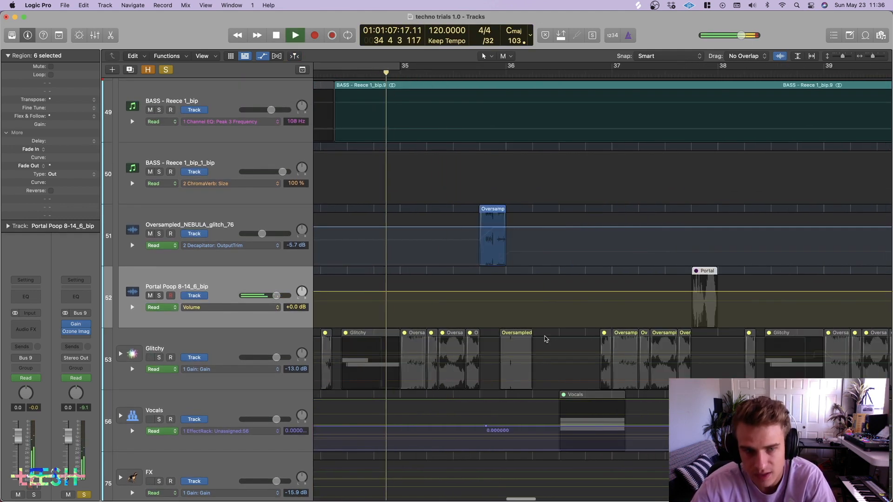
key("super+Right")
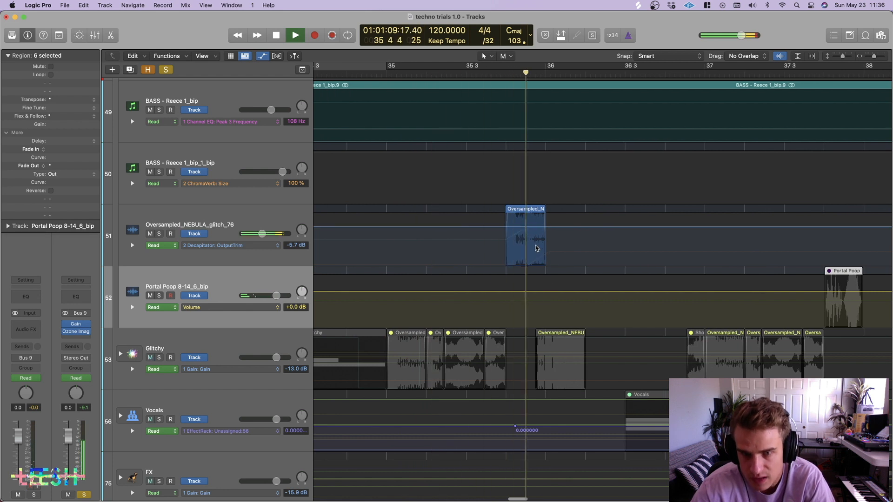
Solo only Oversampled_NEBULA_glitch_76 and play its region from bar 35 beat 4.
left_click(226, 223)
key("space")
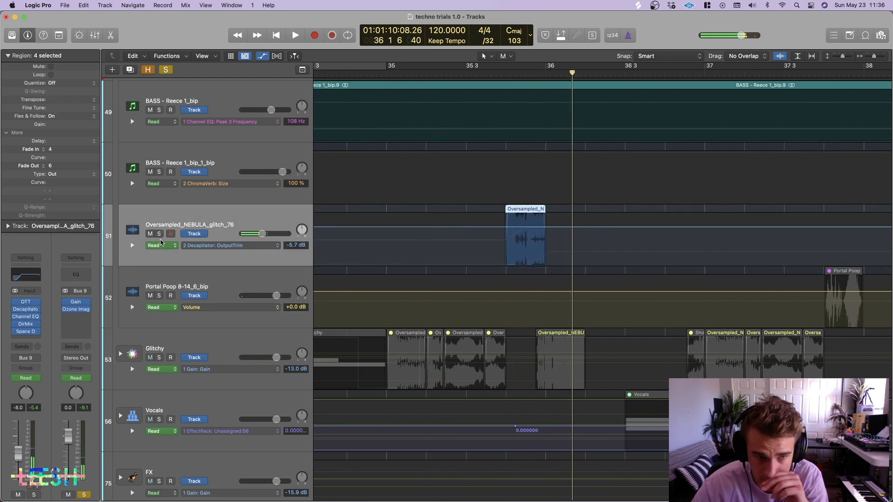
left_click(158, 233)
left_click(506, 75)
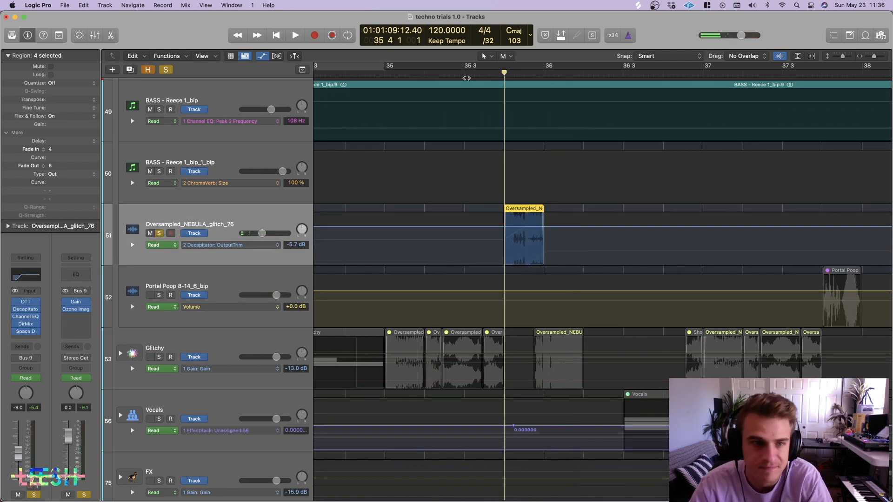
left_click(165, 71)
key("s")
key("space")
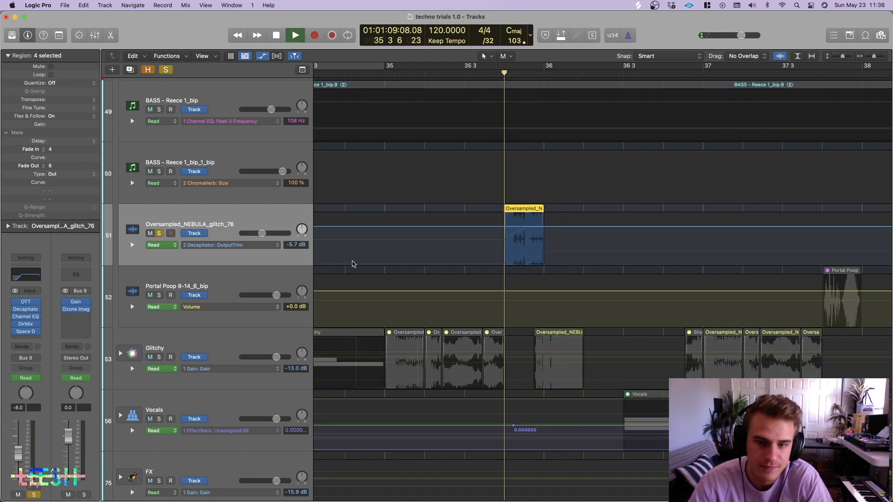
Bypass OTT, Decapitator, Channel EQ, DirMix and Space Designer on Oversampled_NEBULA_glitch_76 and audition the dry region.
left_click_drag(15, 302, 15, 331)
left_click(503, 188, "shift")
key("space")
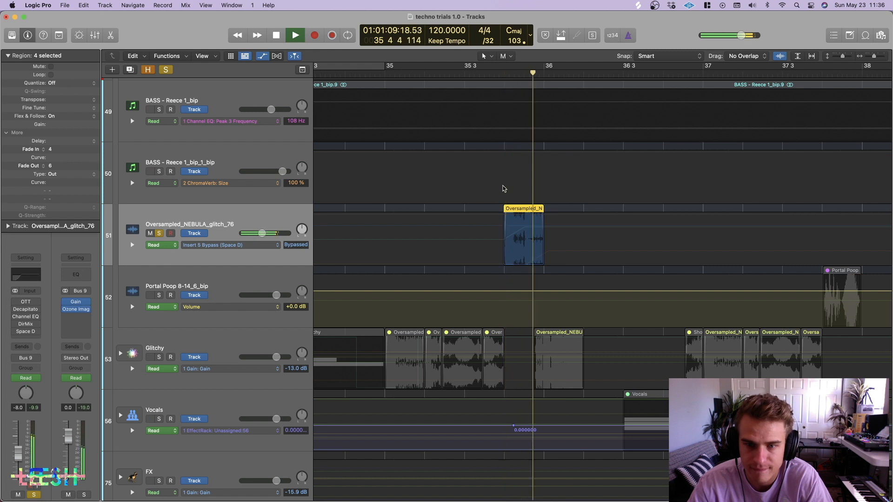
key("space")
key("space")
key("space")
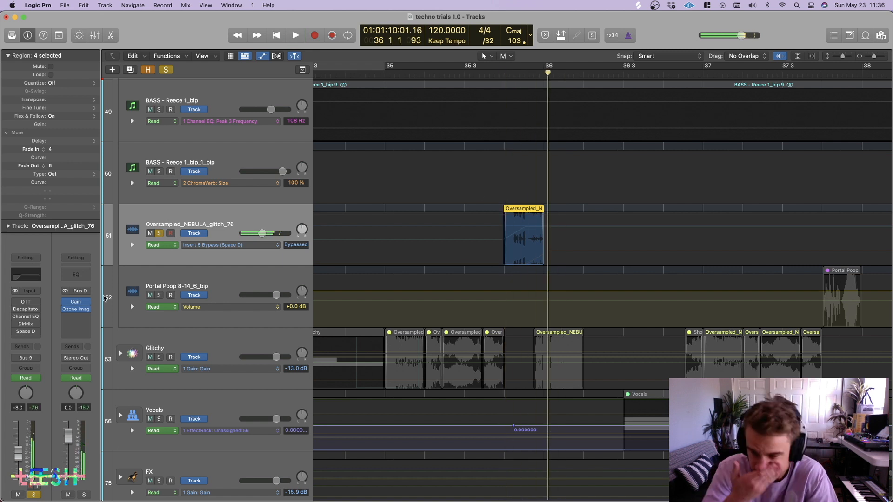
Re-enable OTT, Decapitator and Channel EQ one at a time on Oversampled_NEBULA_glitch_76, playing the region after each.
left_click(15, 301)
key("space")
key("space")
left_click(15, 309)
key("space")
key("space")
left_click(15, 316)
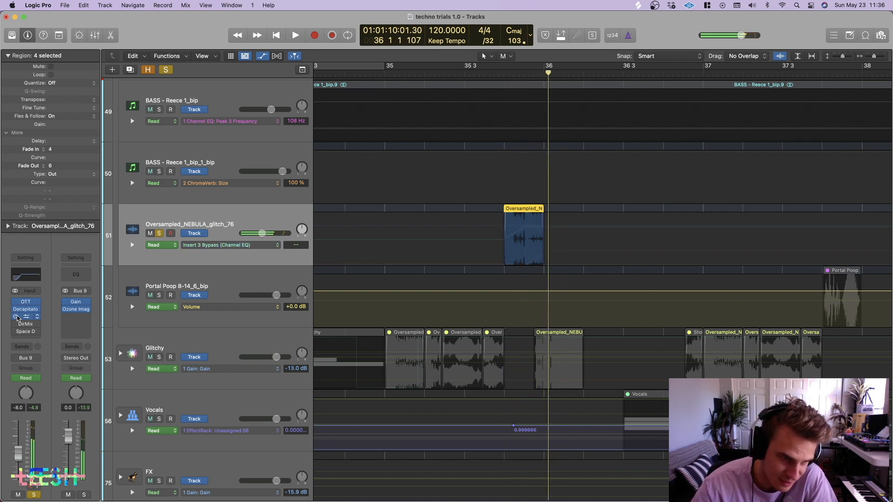
key("space")
key("space")
Re-enable DirMix, expand the glitch track's automation lanes and play the region to hear the Spread automation.
left_click(16, 324)
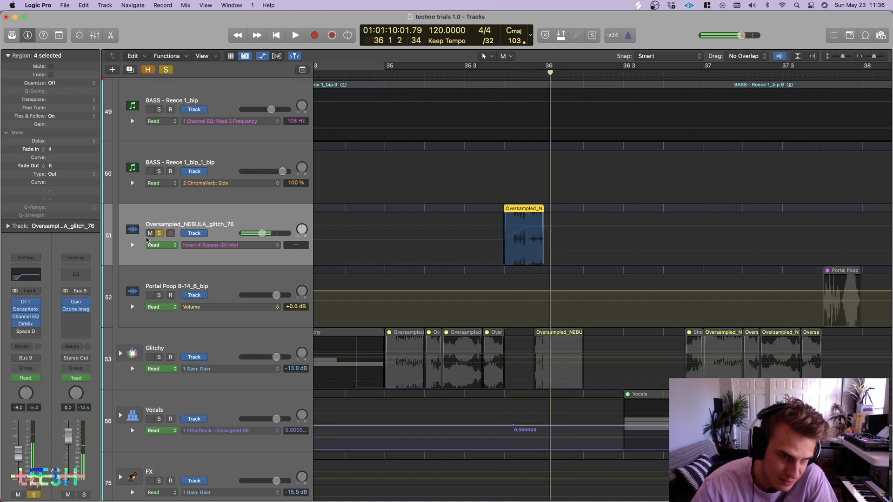
left_click(132, 245)
key("space")
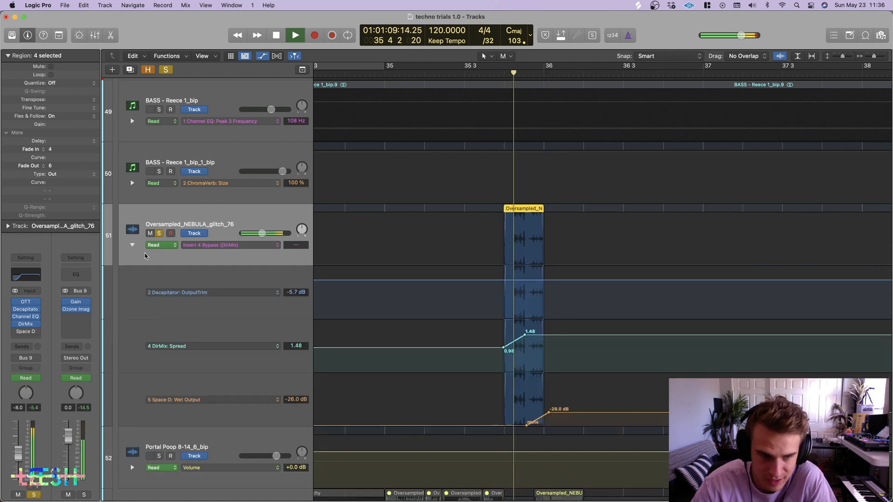
key("space")
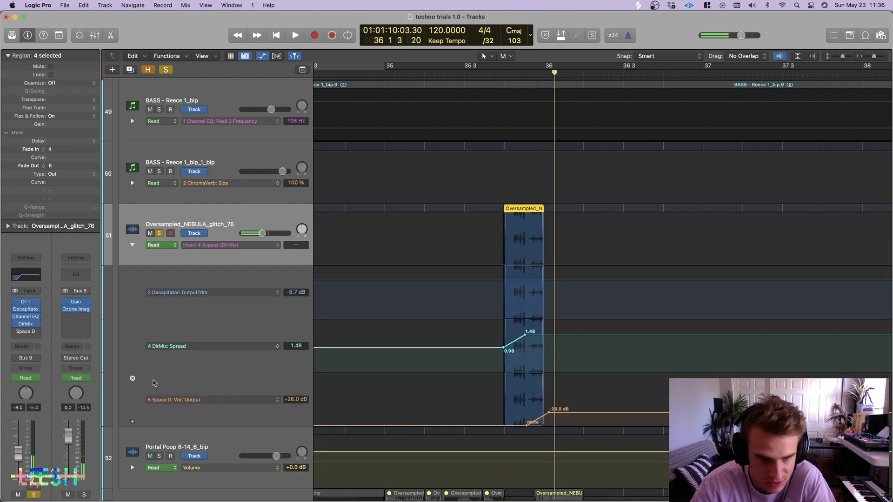
Re-enable Space Designer on Oversampled_NEBULA_glitch_76 and play the region with its reverb tail.
left_click(15, 331)
key("space")
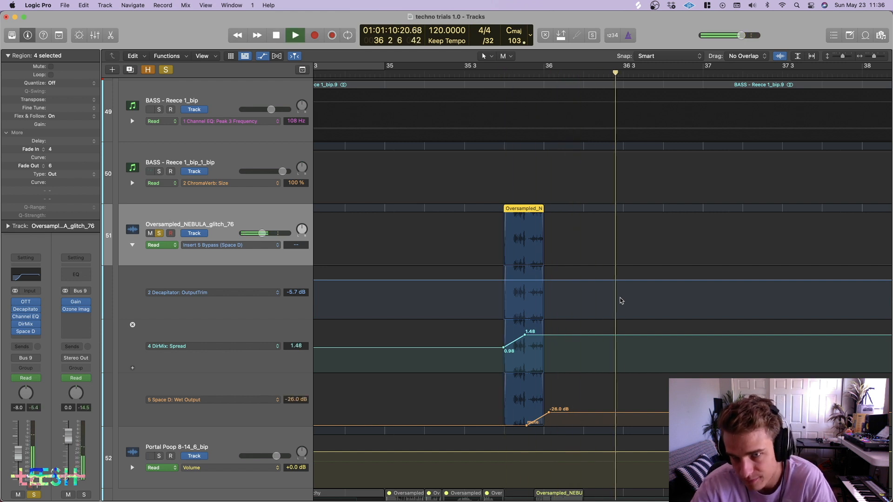
key("space")
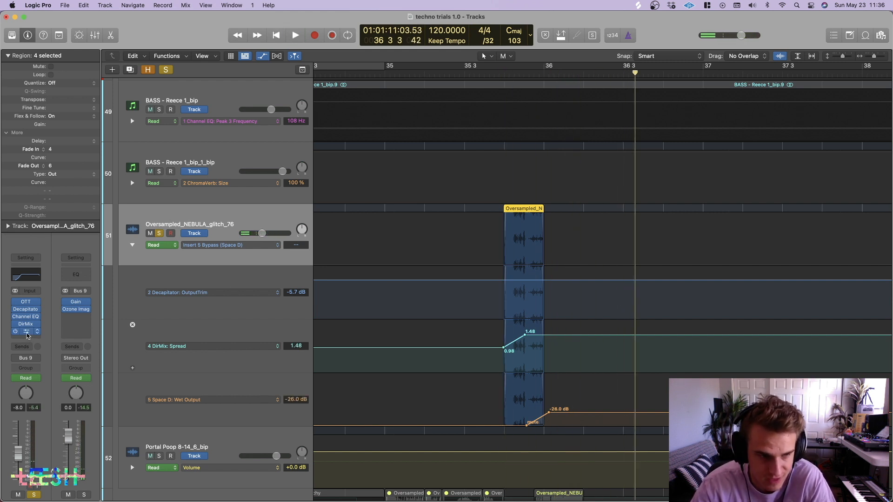
Open the glitch track's Space Designer and play the region to examine the automated Wet level.
left_click(27, 331)
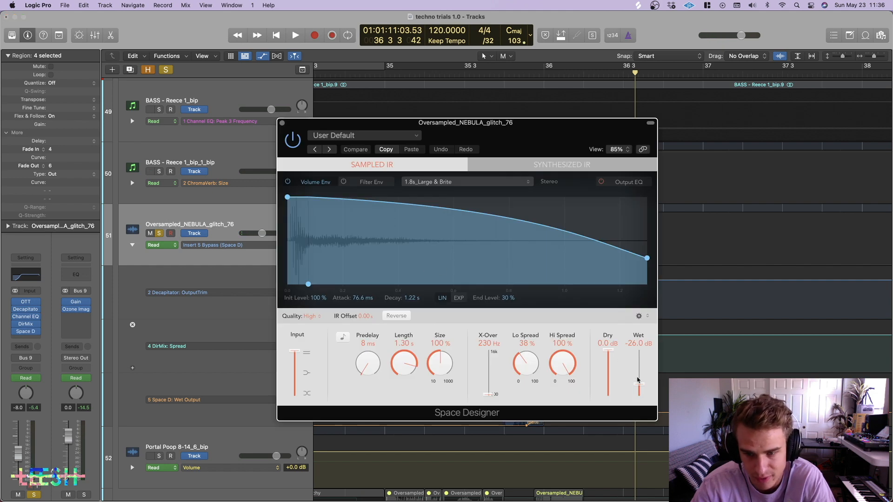
left_click_drag(535, 123, 294, 80)
key("space")
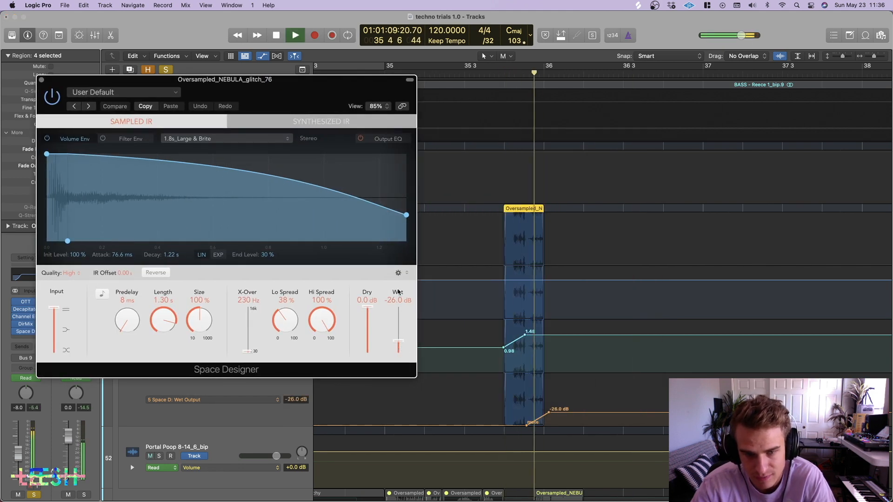
key("space")
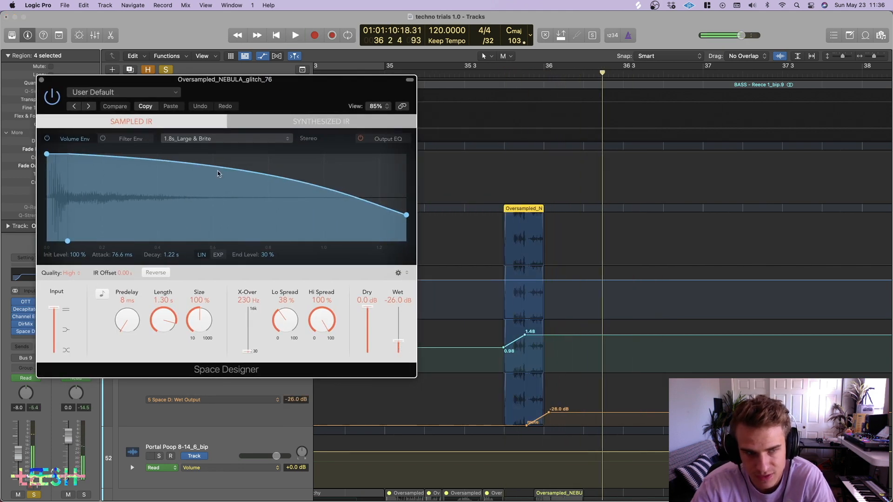
Close Space Designer, turn off solo on Oversampled_NEBULA_glitch_76 and collapse its automation lanes.
left_click(41, 80)
left_click(159, 234)
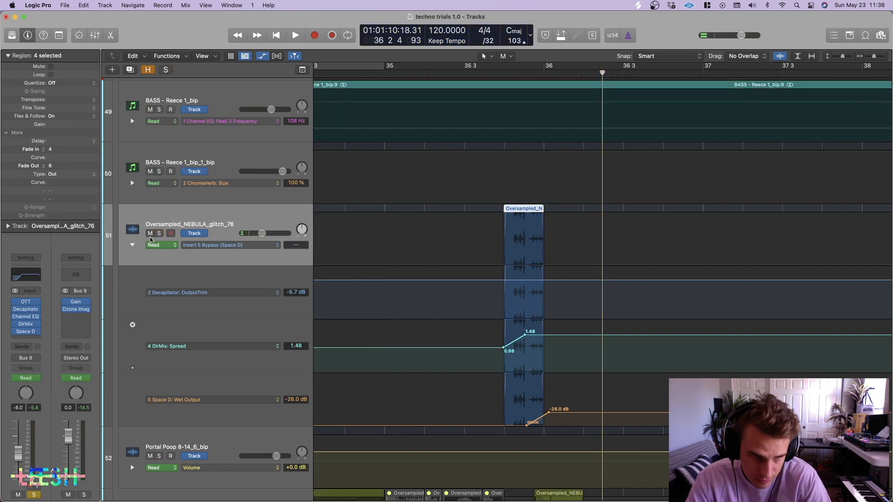
left_click(132, 245)
left_click(599, 263)
scroll(600, 263, "left", 1)
scroll(600, 262, "down", 5)
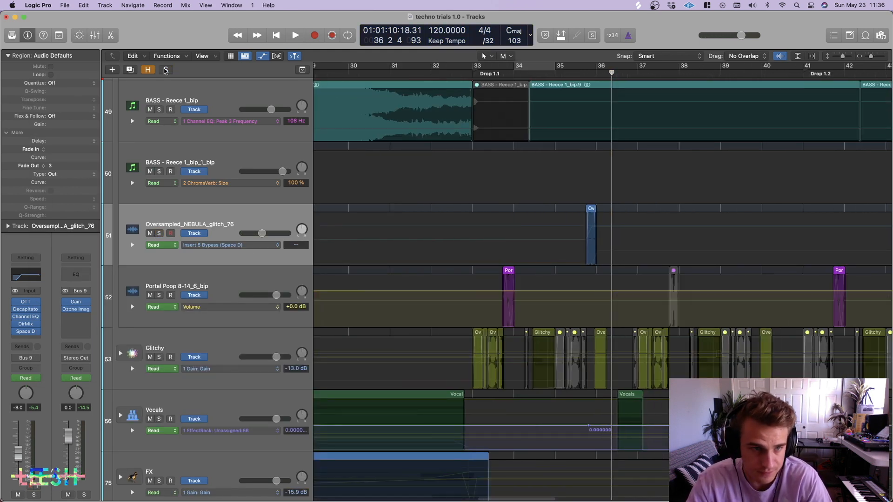
Restore the earlier track solos and play the soloed stacks from bar 36 of Drop 1.1.
left_click(165, 70)
key("space")
scroll(668, 285, "down", 4)
scroll(668, 285, "up", 10)
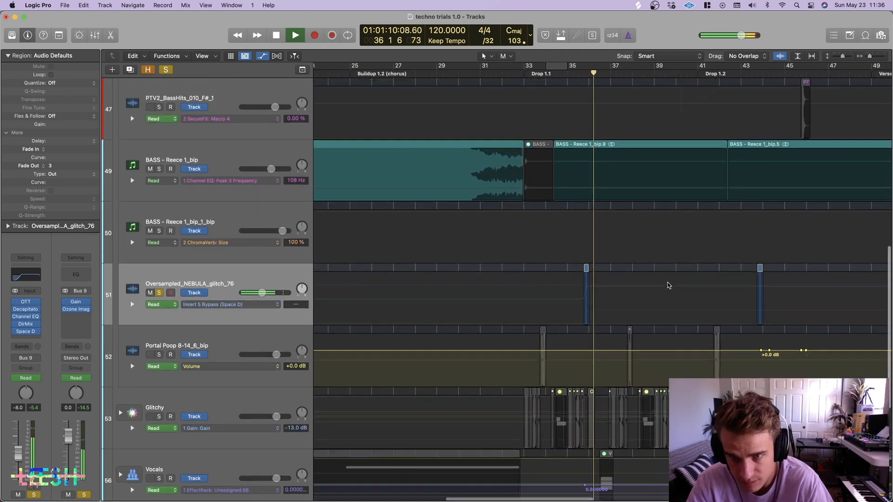
scroll(614, 320, "up", 4)
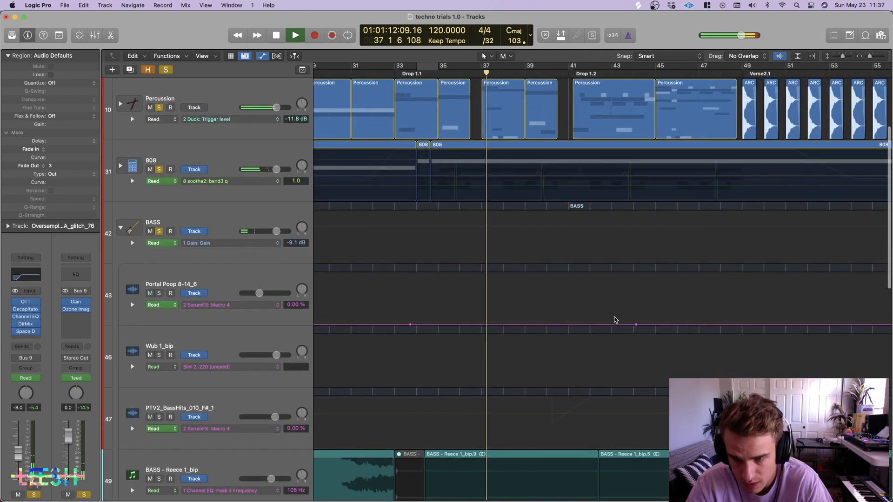
Play the soloed stacks from the start of Drop 2.1 to hear the Wub 1_bip hit.
key("super+Up")
key("super+Up")
key("super+Up")
key("super+Up")
scroll(615, 319, "down", 2)
scroll(616, 319, "right", 10)
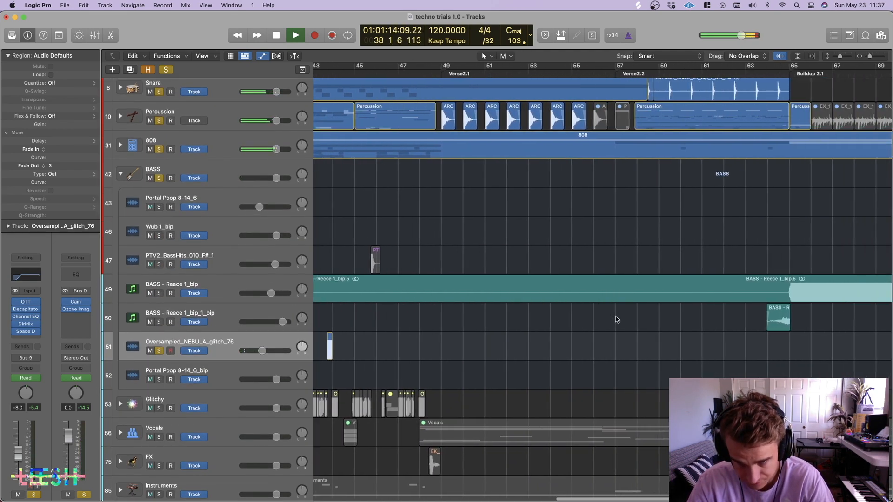
scroll(616, 319, "right", 6)
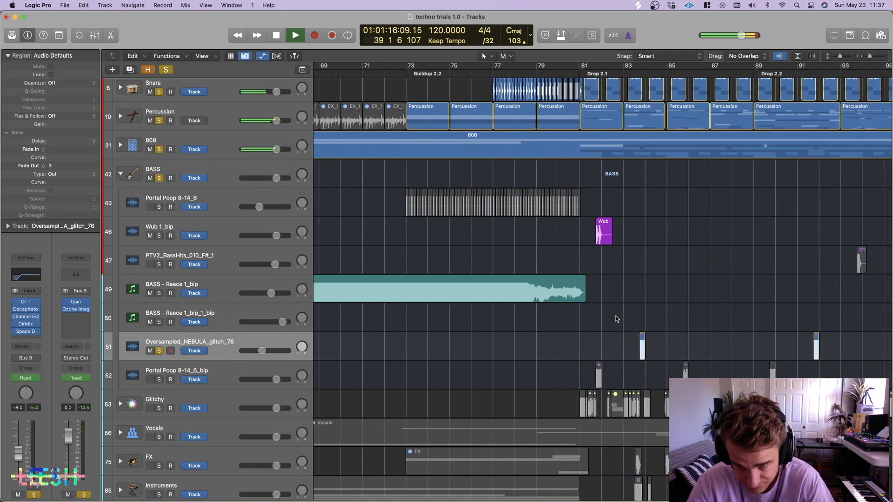
left_click(412, 77)
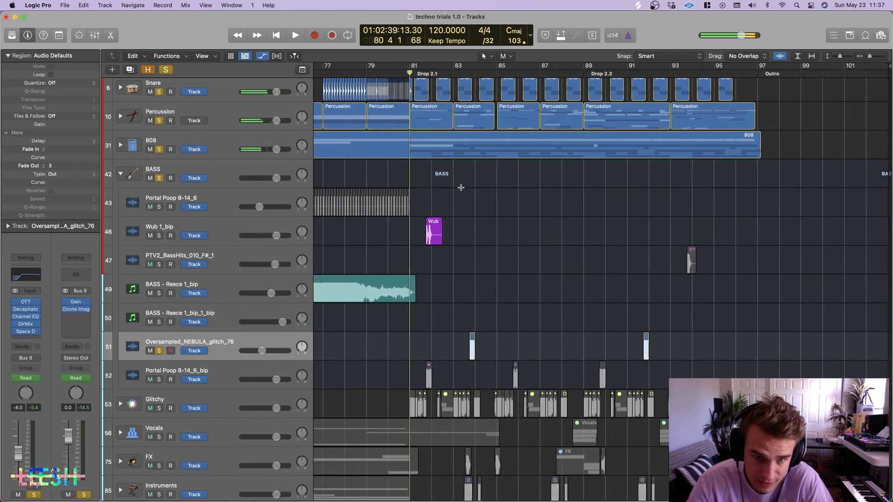
key("super+Right")
key("super+Right")
key("super+Right")
key("super+Right")
key("super+Right")
key("super+Down")
key("super+Down")
key("super+Down")
scroll(497, 225, "up", 3)
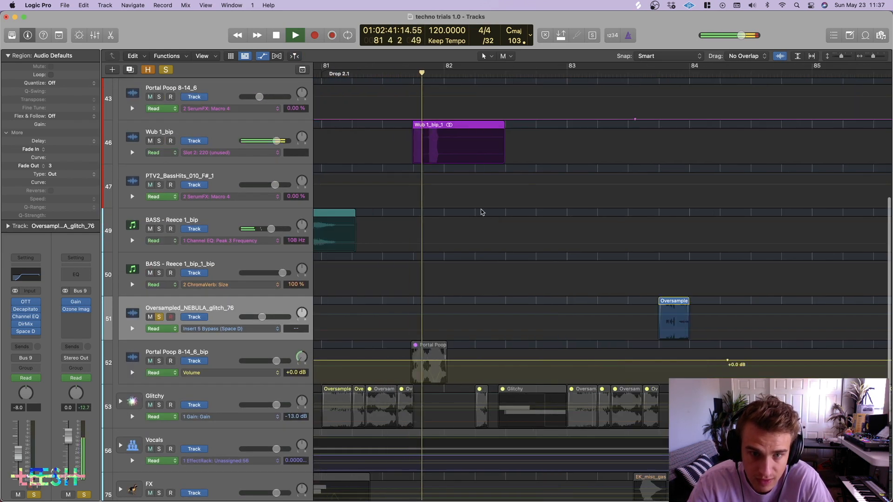
key("space")
Play the Wub 1_bip region in the mix, and again from bar 81 with the track temporarily soloed.
left_click(285, 127)
key("shift+space")
key("space")
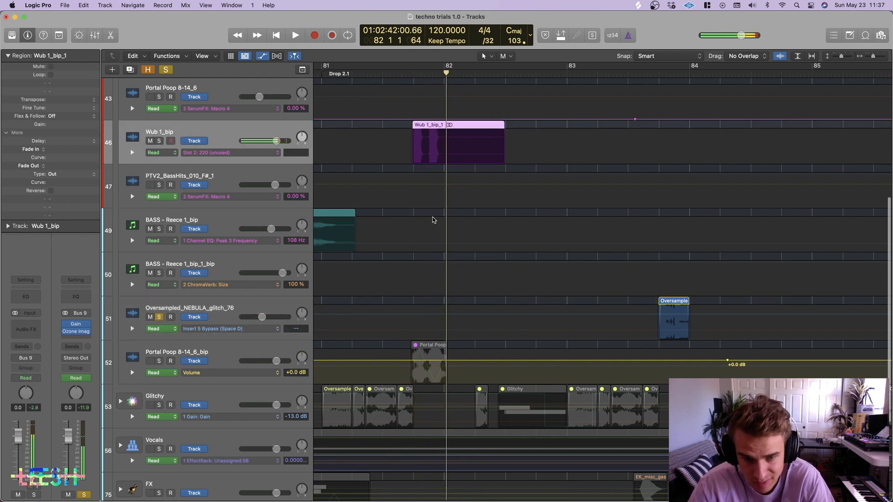
left_click(395, 75)
left_click(160, 141)
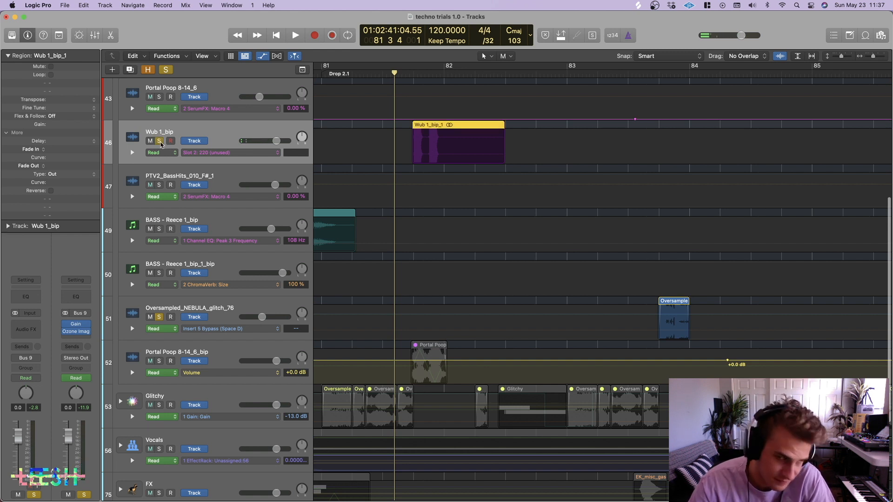
key("space")
key("space")
left_click(160, 142)
Turn off the remaining solo on Oversampled_NEBULA_glitch_76.
scroll(587, 266, "down", 10)
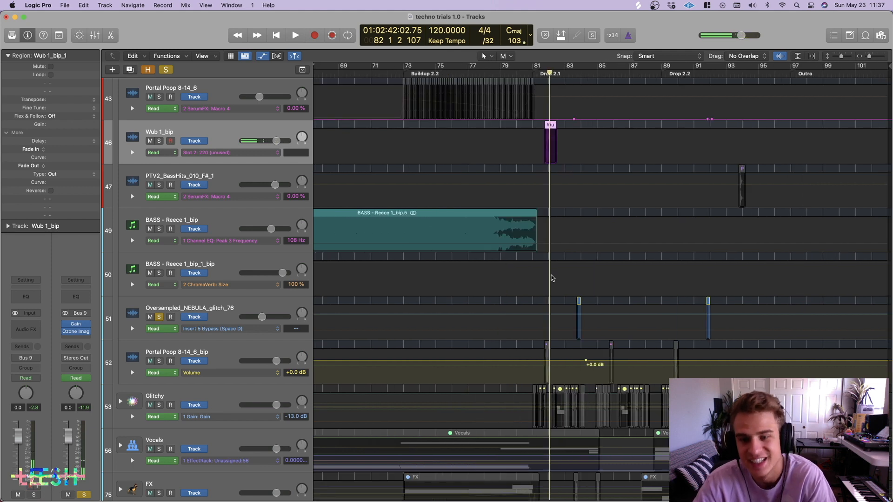
scroll(552, 278, "down", 10)
left_click(161, 270)
scroll(170, 197, "up", 5)
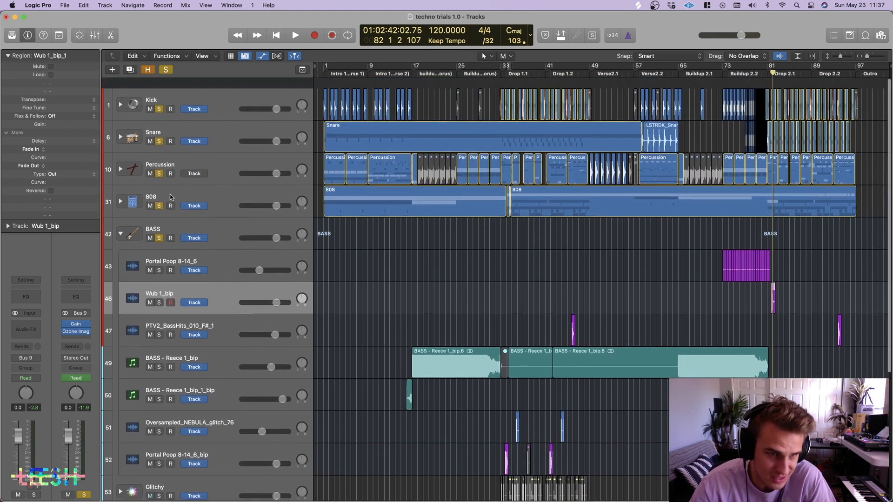
Collapse the BASS stack and play the soloed tracks with the 808 stack's Compressor open.
left_click(171, 198)
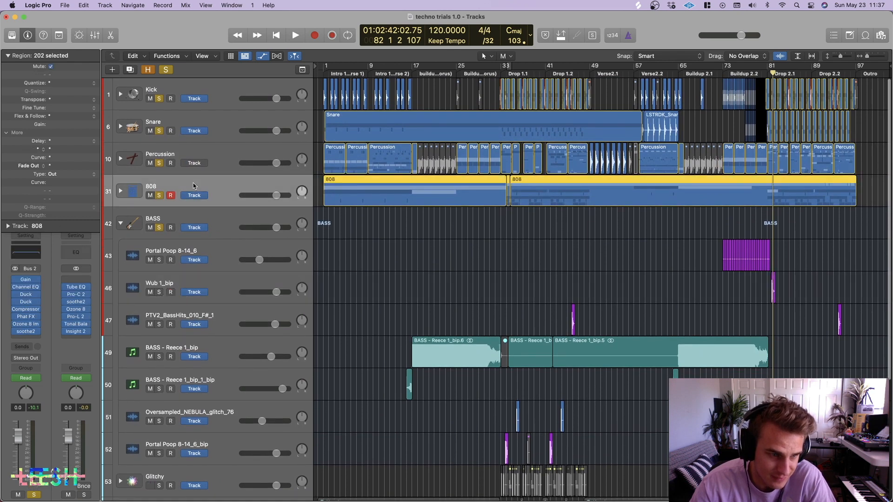
left_click(121, 224)
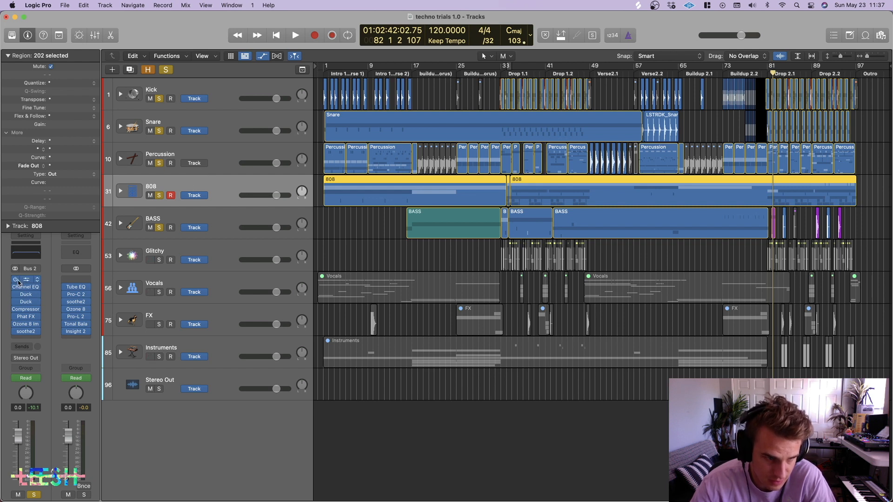
left_click(25, 309)
key("space")
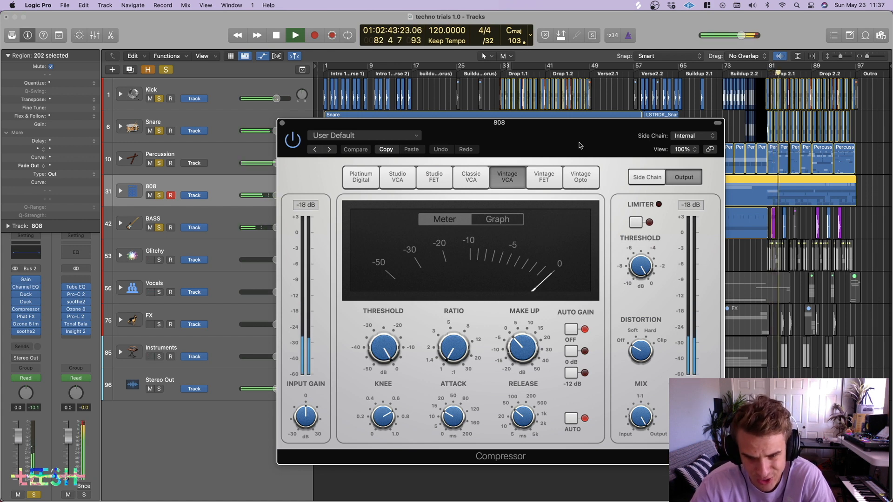
key("space")
left_click(282, 123)
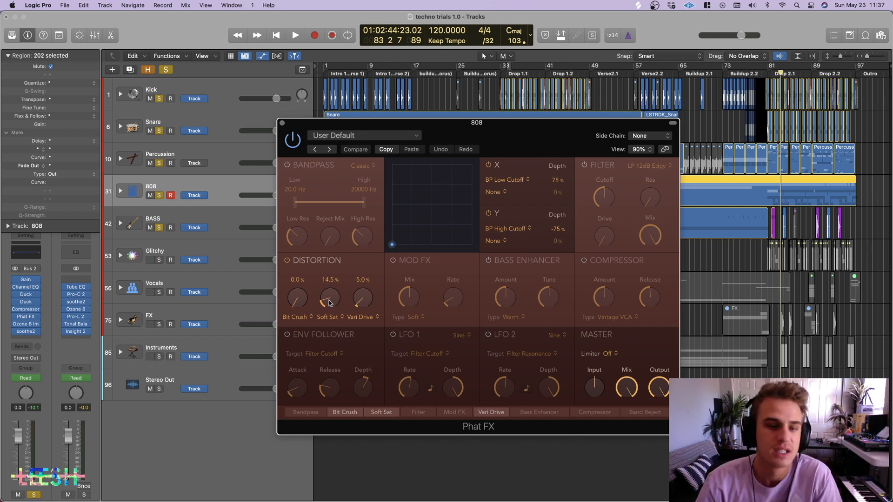
Check the 808 stack's Phat FX distortion settings and play Drop 2.1 with its Ozone 8 Imager open.
left_click(281, 123)
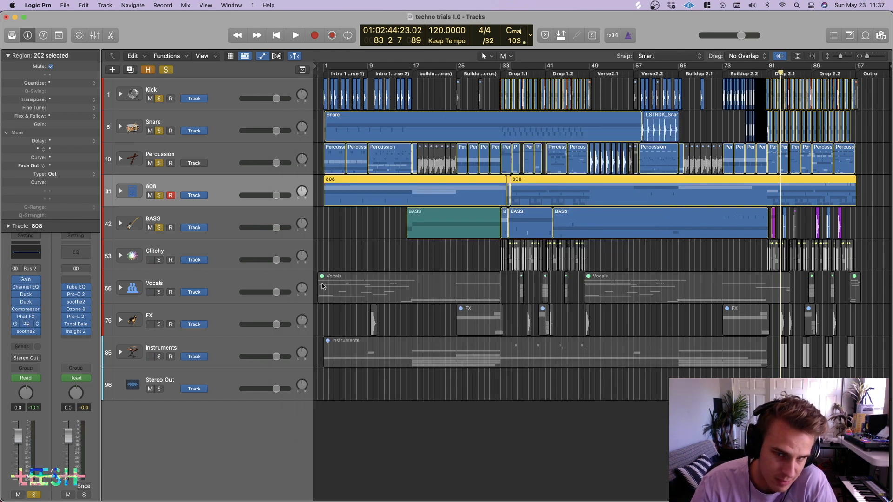
key("space")
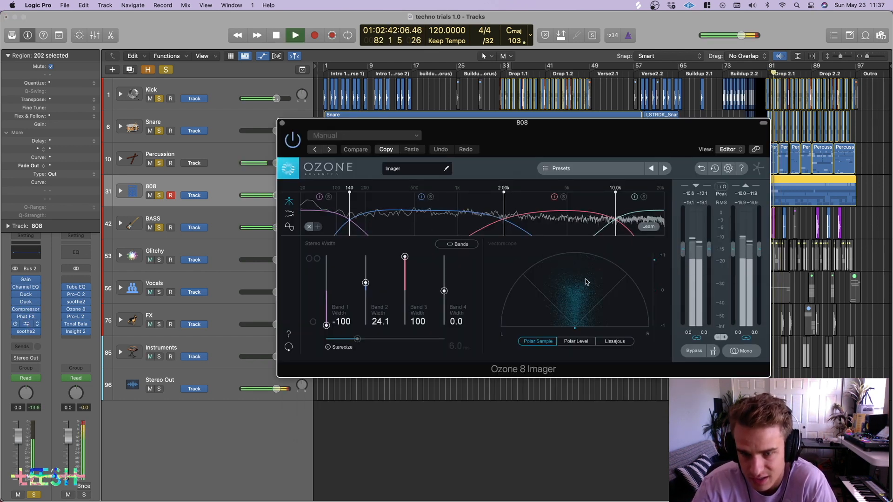
key("space")
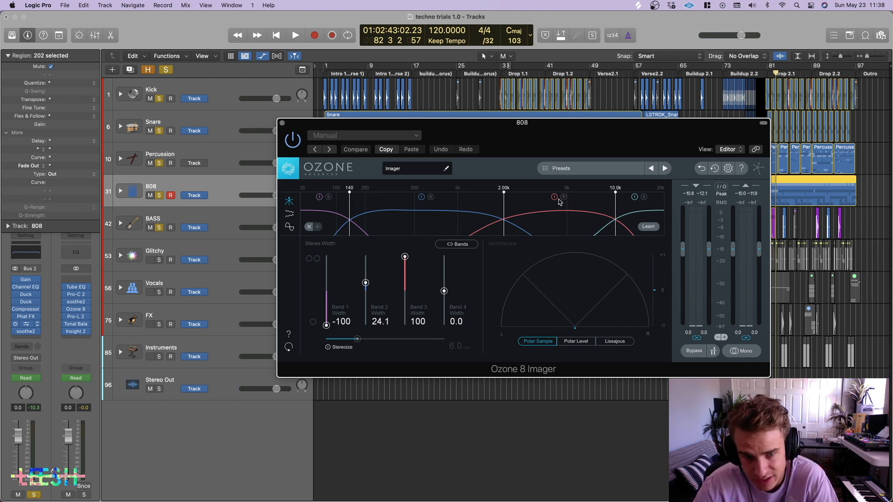
key("space")
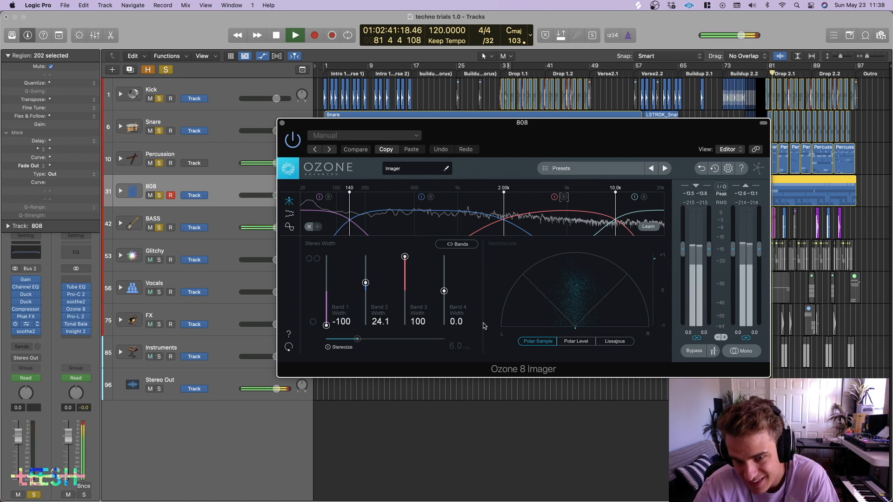
key("space")
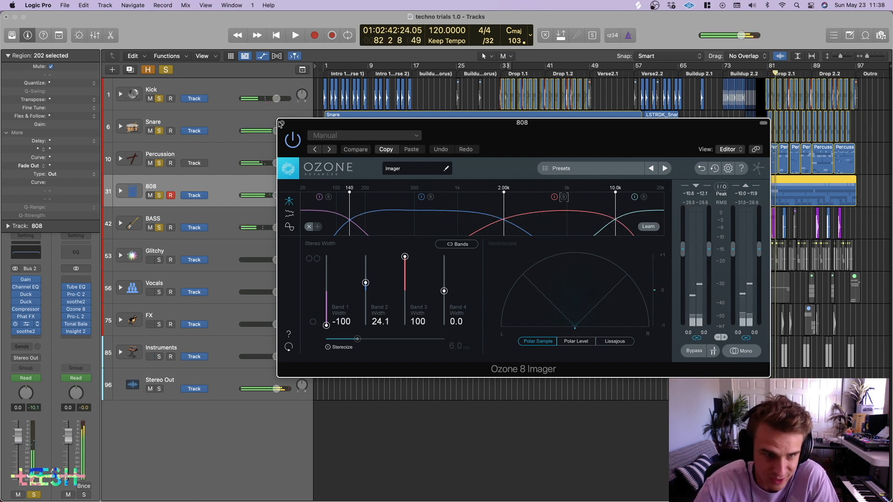
key("super+w")
Open soothe2 on the 808 stack, play Drop 2.1 to watch its frequency reduction, and close it.
left_click(25, 331)
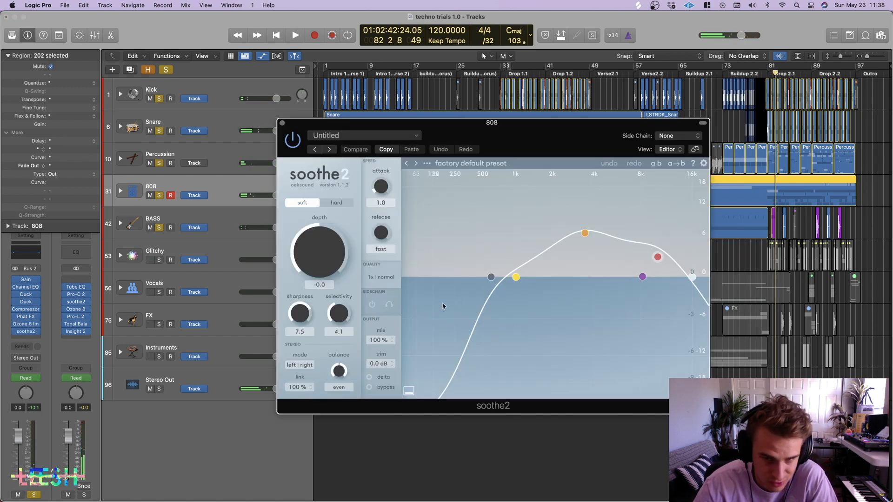
key("space")
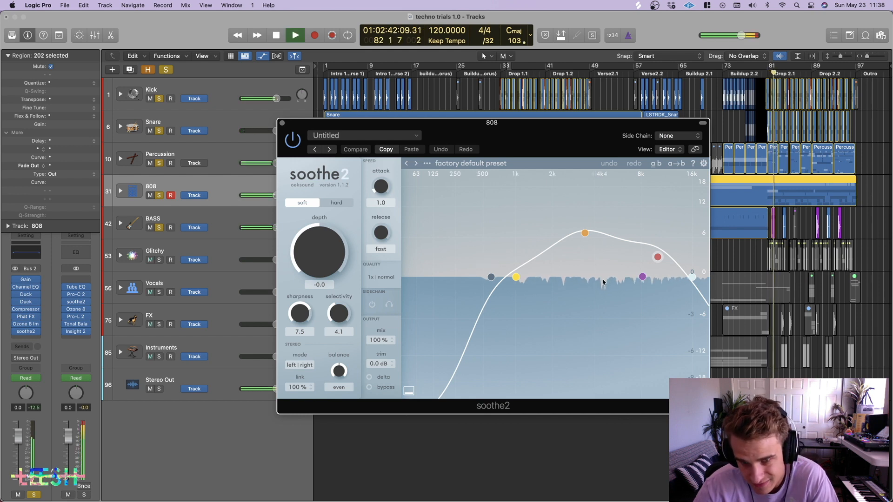
key("space")
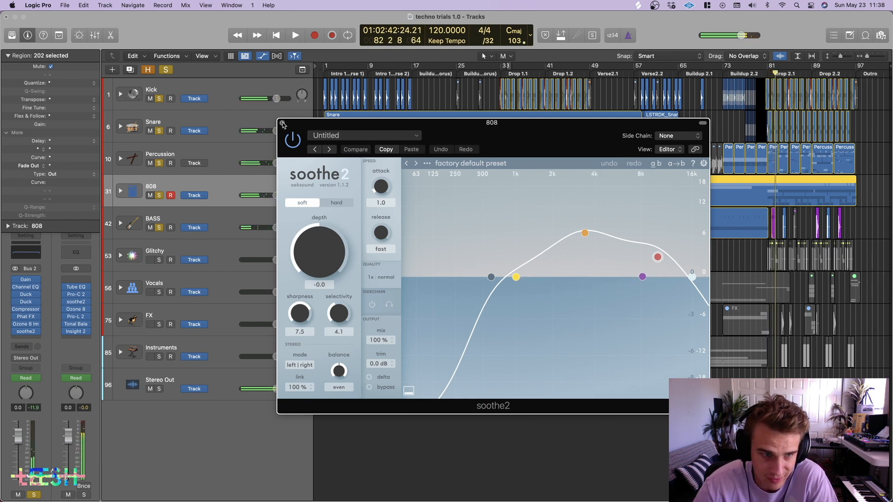
left_click(282, 123)
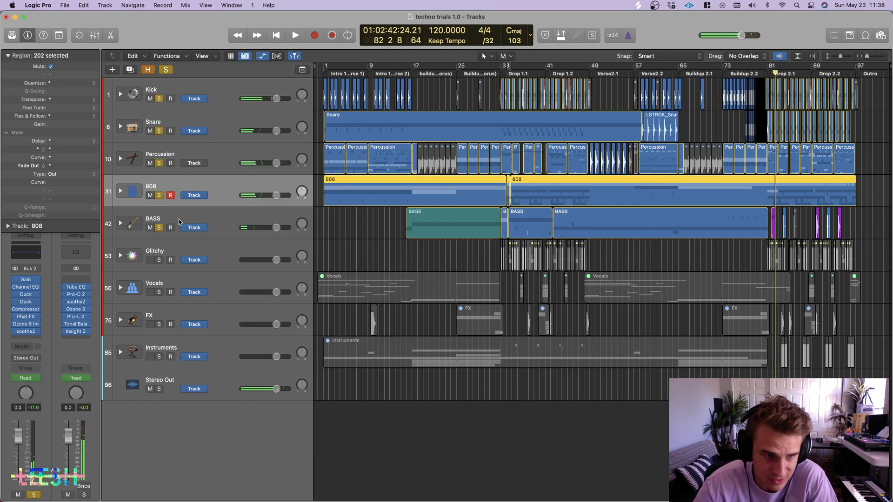
Arrange the 808 stack's two Duck plug-ins side by side and play Drop 2.1 to compare their sidechain ducking.
left_click(24, 294)
left_click(30, 302)
left_click_drag(501, 150, 697, 157)
left_click_drag(513, 129, 370, 202)
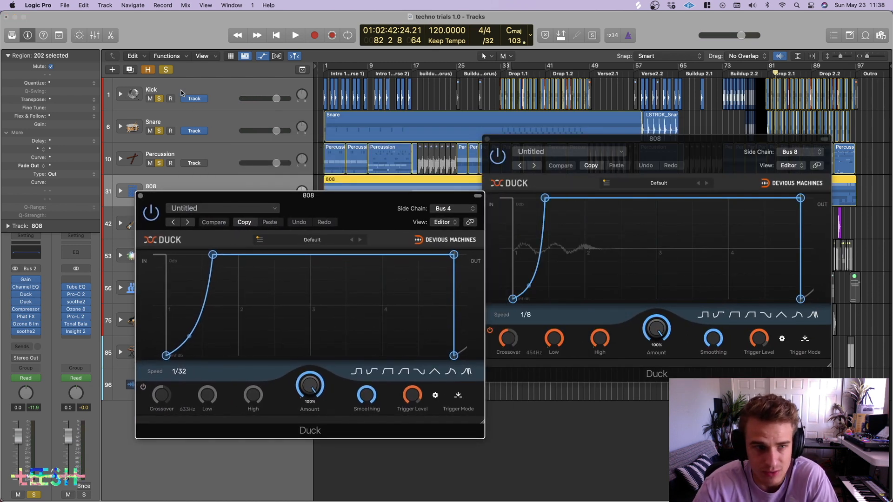
key("space")
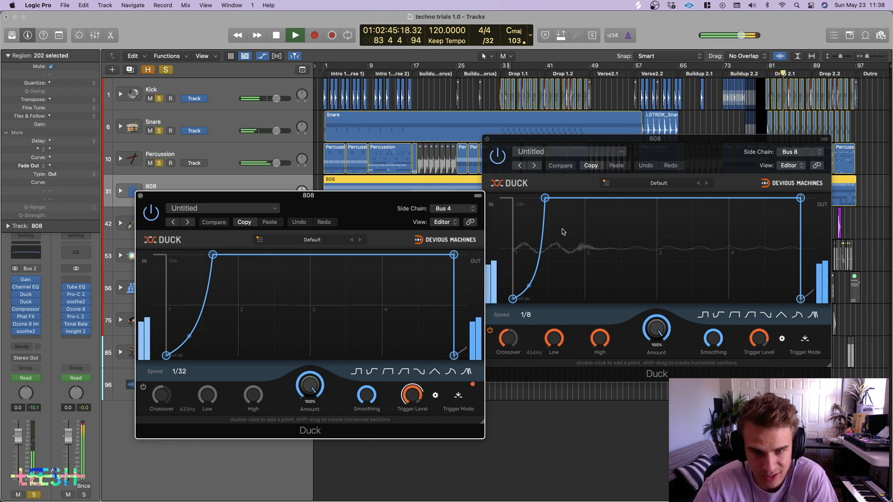
key("space")
left_click(486, 138)
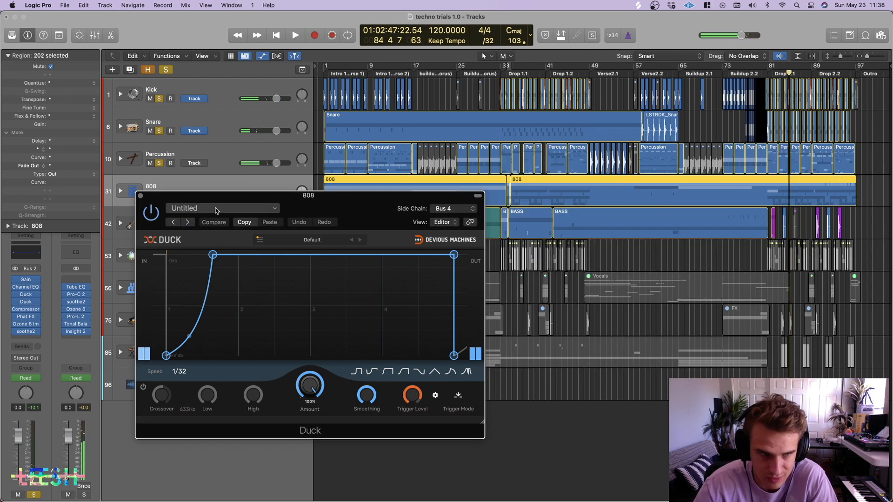
left_click(136, 195)
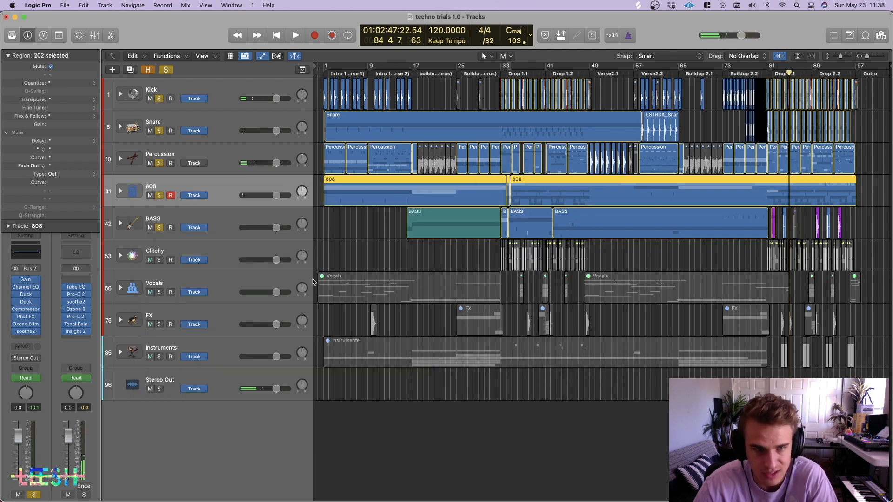
Select the BASS and 808 stacks in turn to compare their channel-strip effects.
left_click(211, 215)
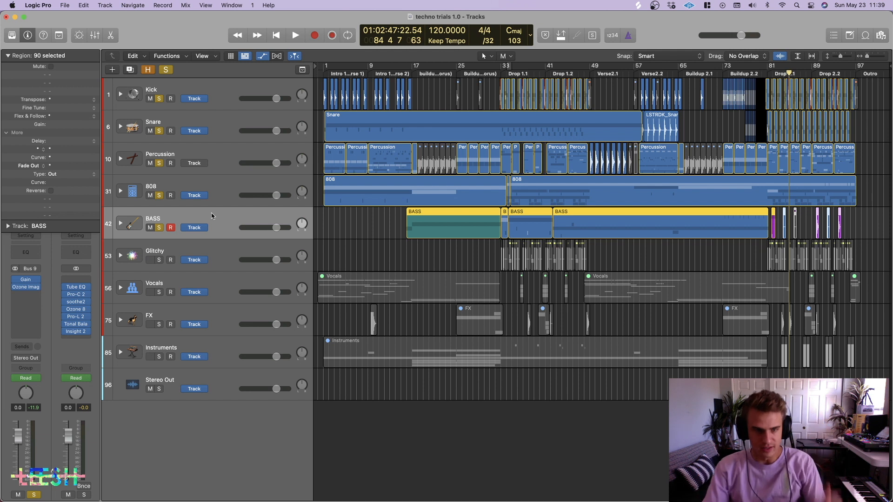
left_click(217, 200)
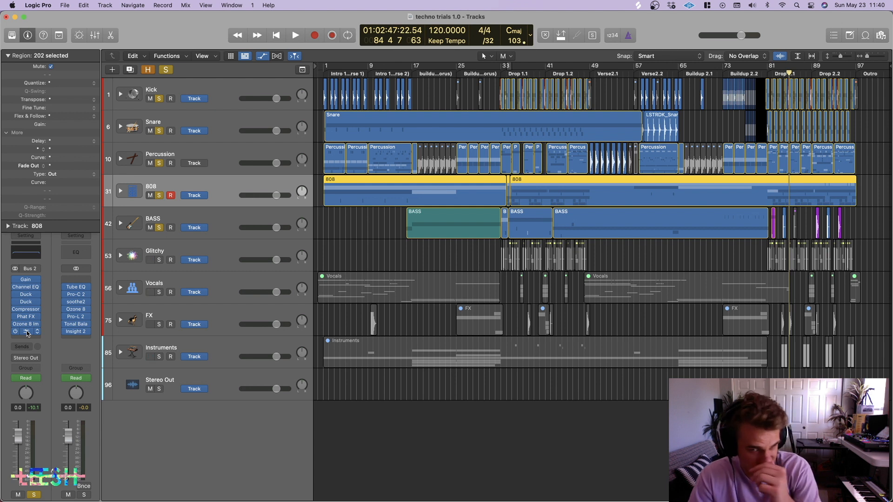
left_click(193, 219)
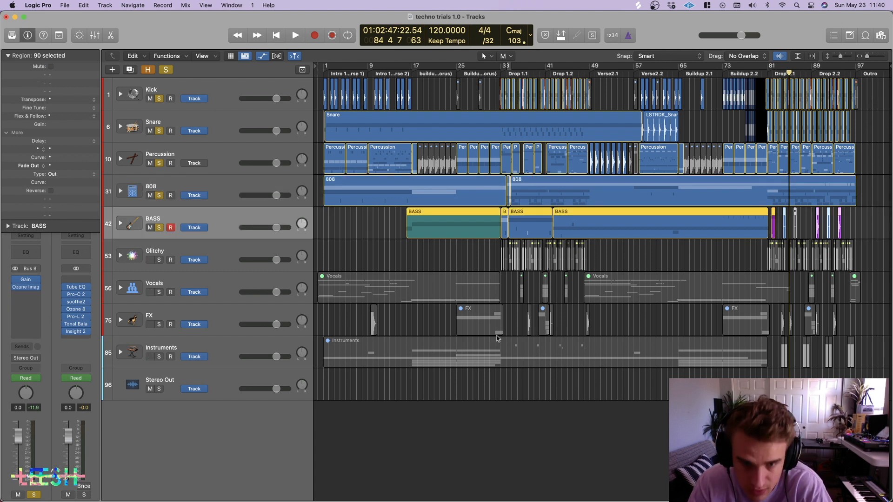
Show the track automation and solo the Glitchy stack for auditioning its Drop 1.1 regions.
key("a")
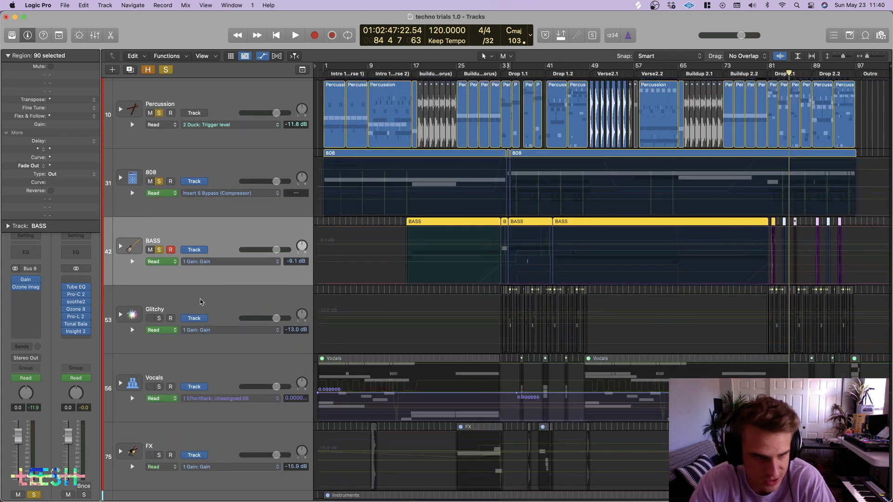
left_click(193, 303)
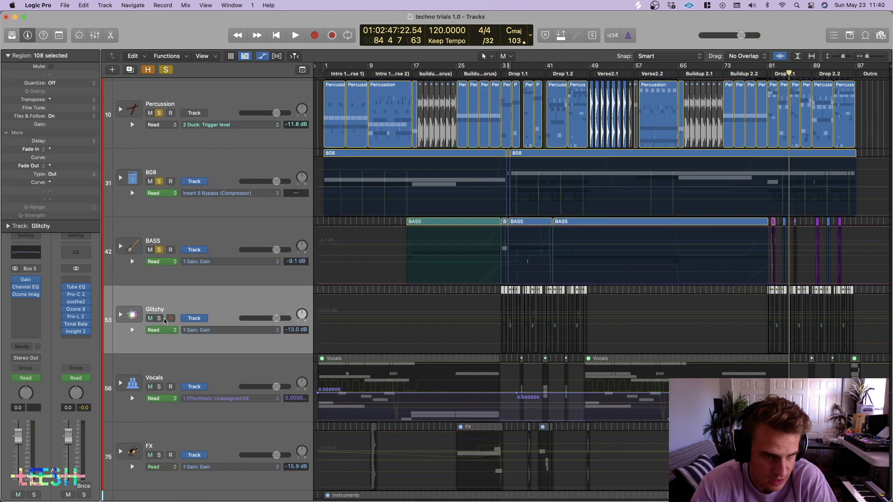
left_click(158, 318)
scroll(540, 294, "up", 5)
scroll(539, 294, "up", 4)
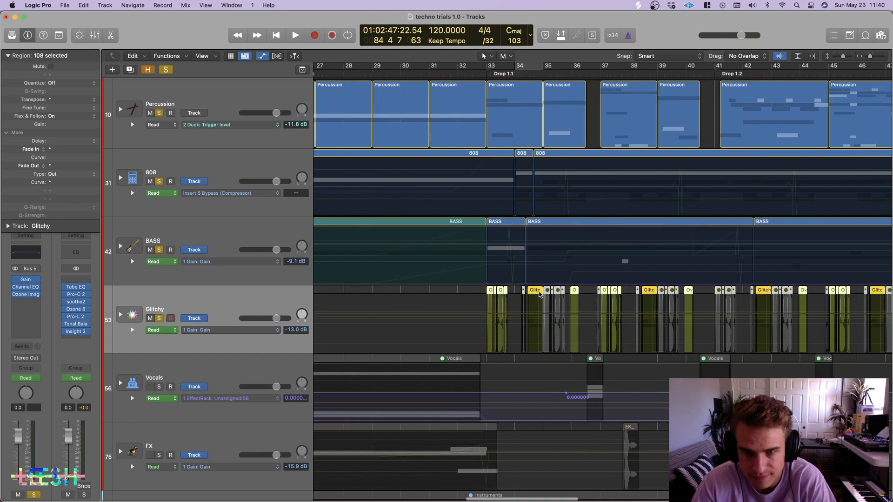
Expand the Glitchy stack and look over the Drop 1.1 regions and automation on its two tracks.
left_click(120, 315)
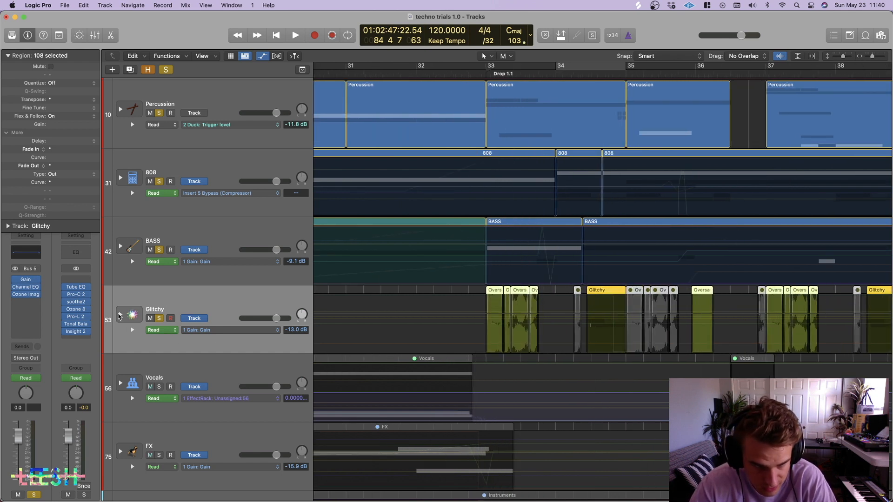
scroll(130, 400, "down", 2)
scroll(491, 333, "up", 3)
scroll(491, 333, "up", 3)
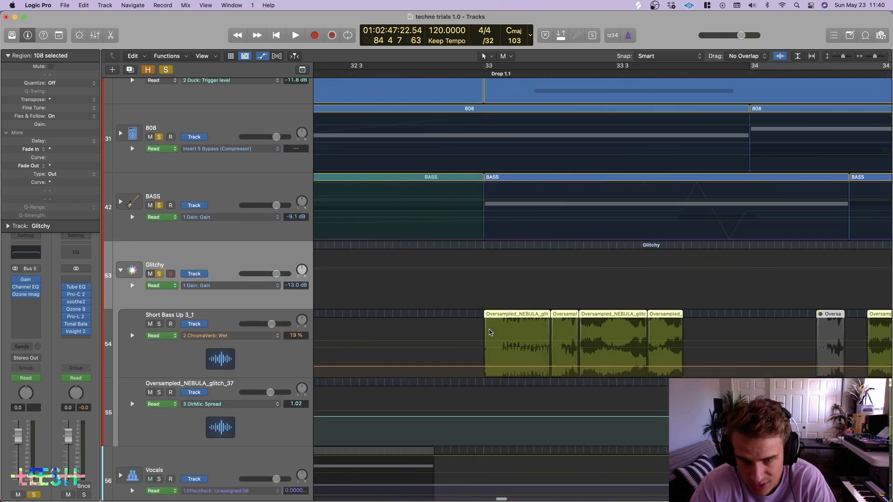
scroll(432, 360, "down", 5)
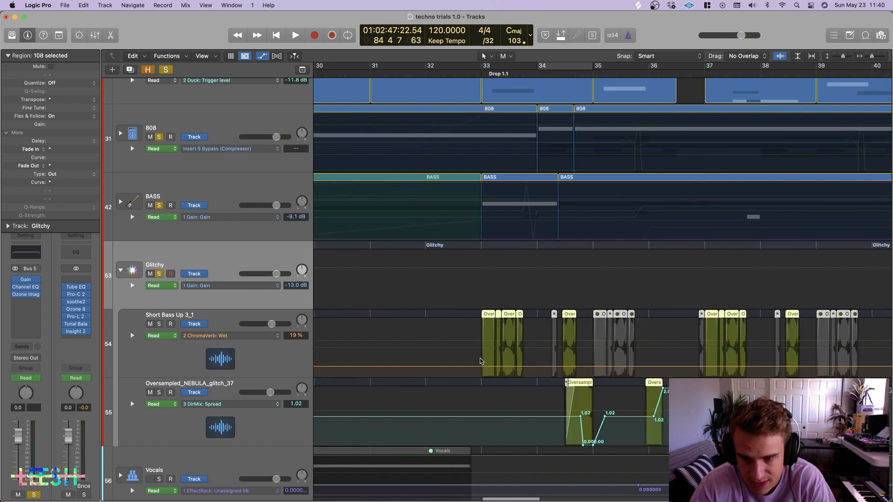
scroll(479, 361, "down", 8)
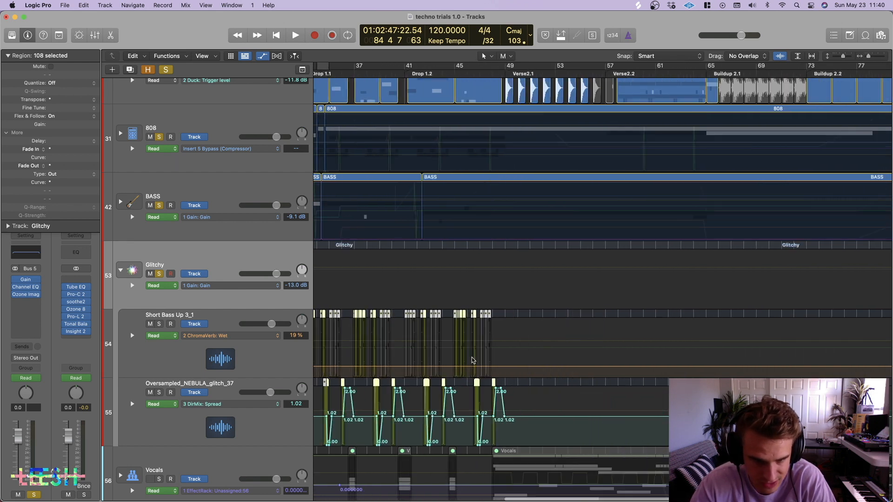
Play the buildup's end into Drop 1.1 with the percussion, 808, BASS and Glitchy stacks soloed.
left_click(366, 73)
key("super+Left")
key("space")
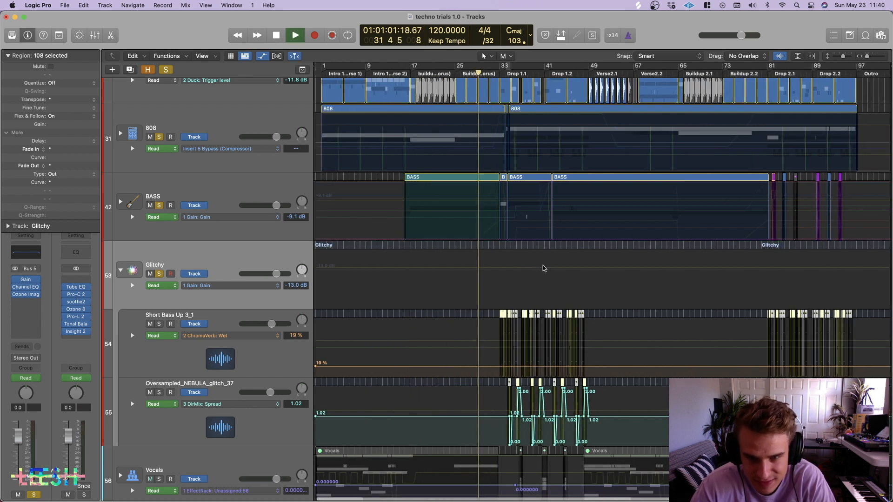
key("super+Right")
key("super+Right")
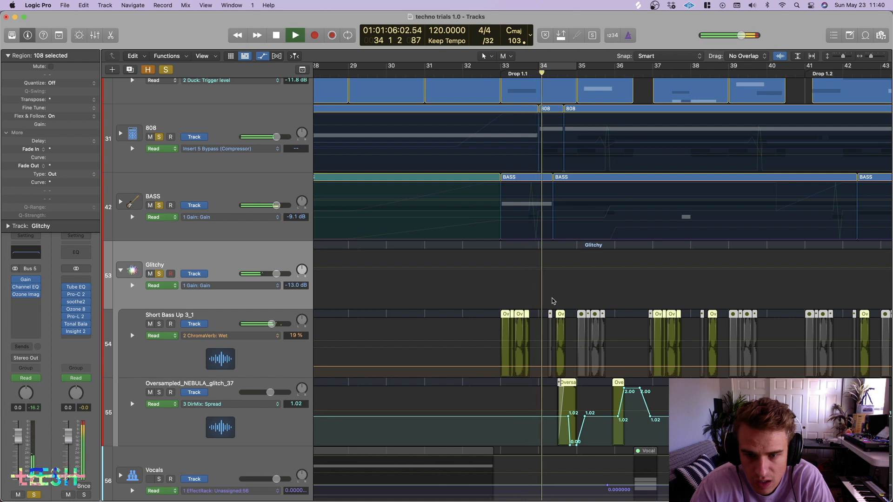
key("space")
Expand the BASS stack and select its BASS - Reece 1_bip track.
left_click(119, 202)
left_click(120, 202)
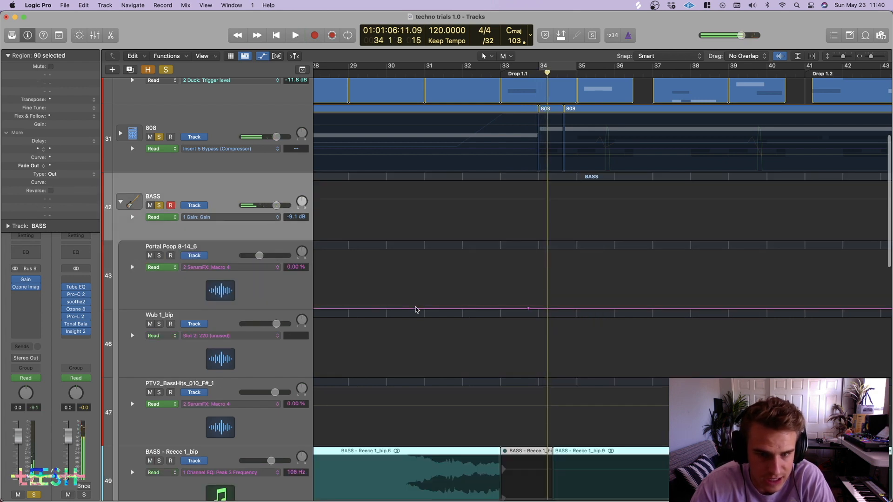
scroll(409, 333, "down", 8)
left_click(276, 341)
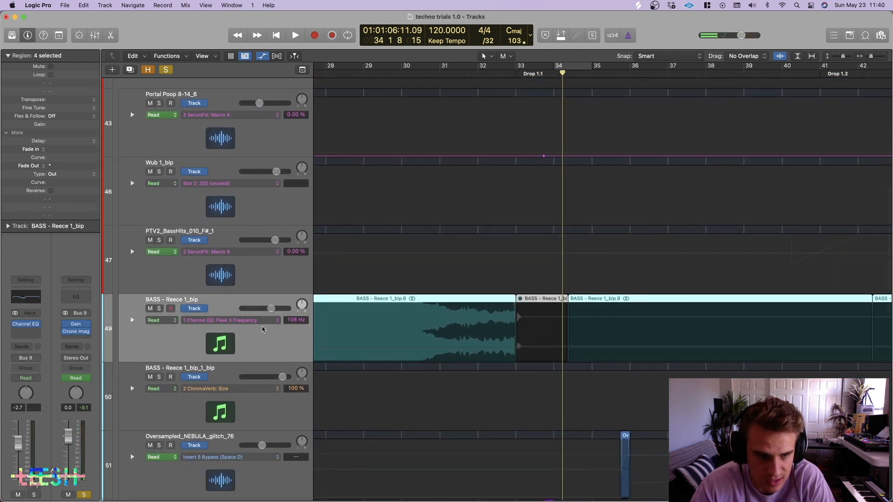
Play from bar 28 into Drop 1.1, viewing the Channel EQ on the BASS - Reece 1_bip track during playback.
scroll(389, 213, "left", 2)
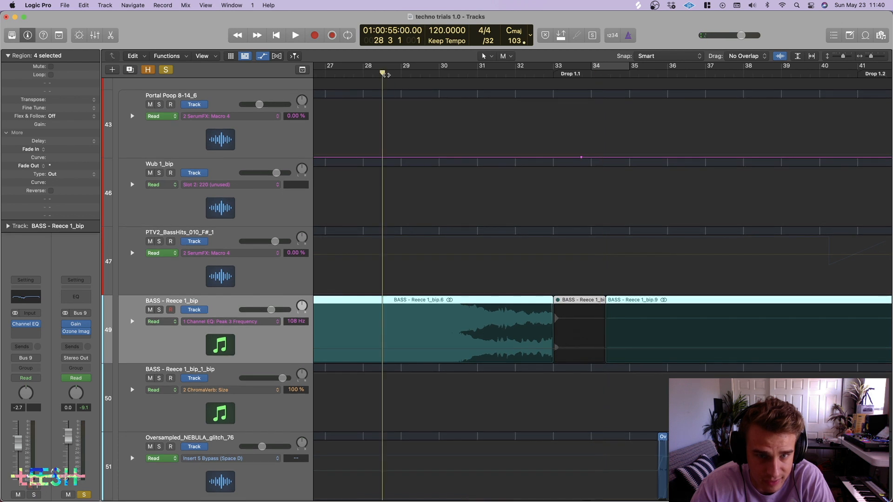
left_click(386, 75)
key("space")
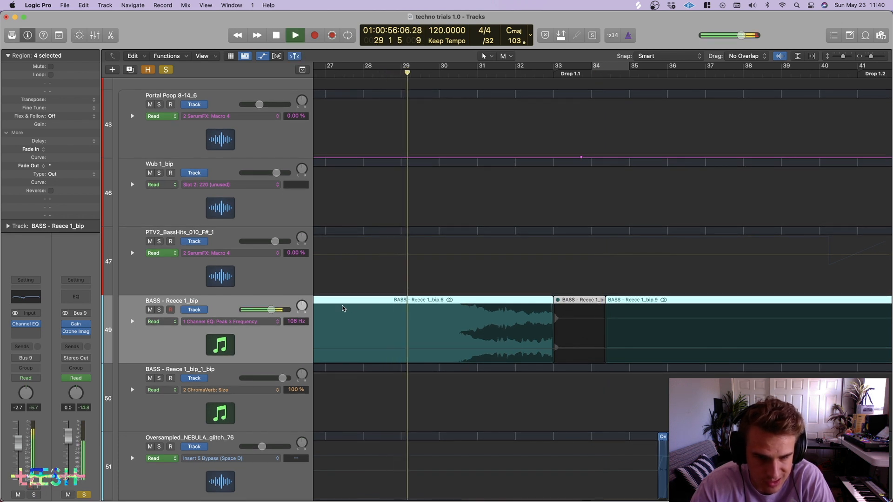
left_click(28, 299)
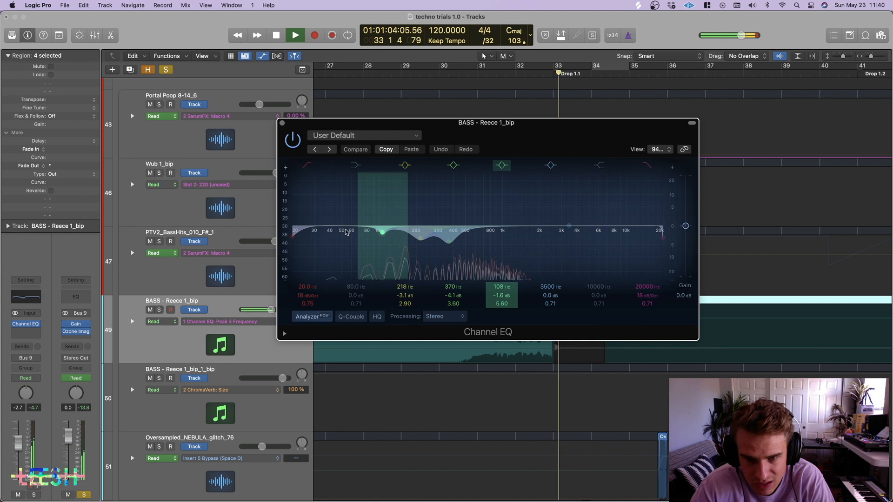
left_click(281, 122)
key("super+Left")
key("super+Left")
scroll(535, 320, "down", 5)
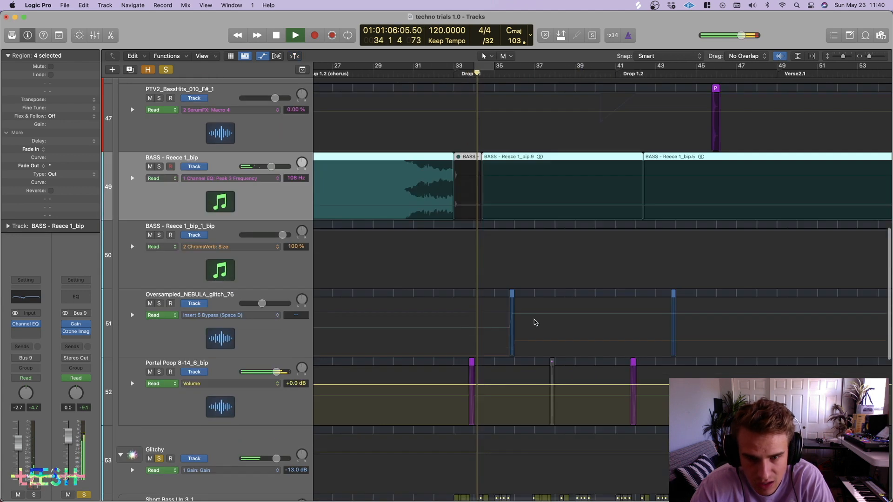
key("space")
Clear all active solos and solo only the Glitchy stack.
scroll(534, 322, "down", 5)
left_click(177, 304)
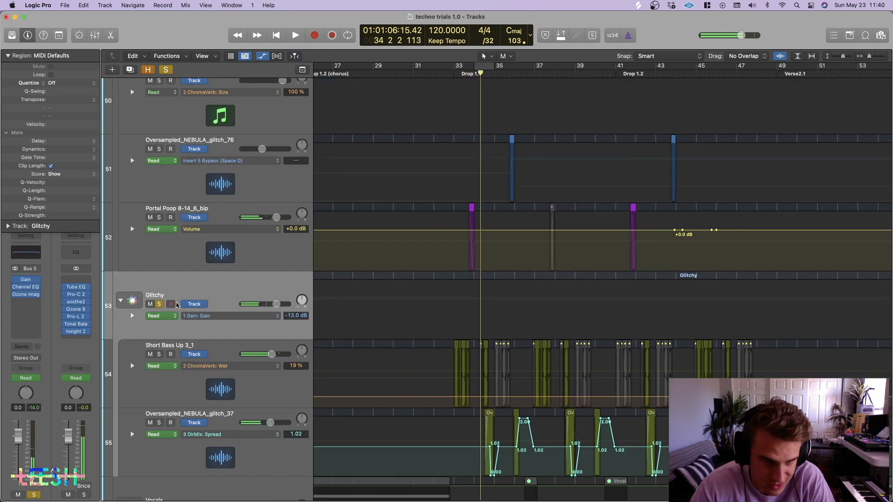
left_click(167, 69)
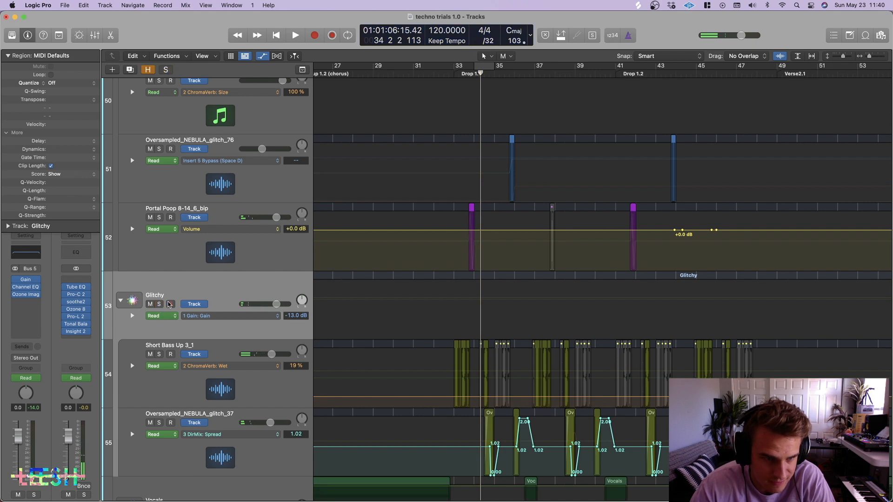
left_click(159, 305)
Play the start of Drop 1.1 to audition the Glitchy stack on its own.
key("space")
key("super+Right")
key("super+Right")
key("super+Right")
key("space")
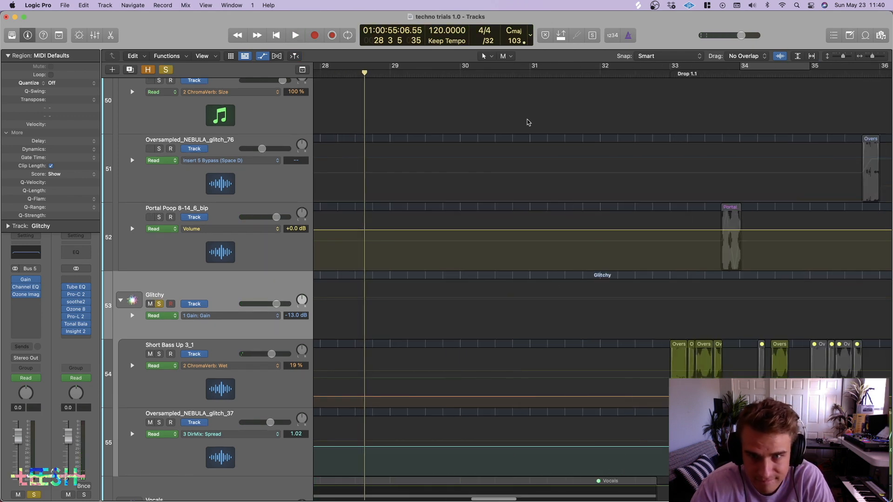
left_click(653, 75)
key("space")
scroll(683, 252, "right", 6)
scroll(651, 260, "down", 4)
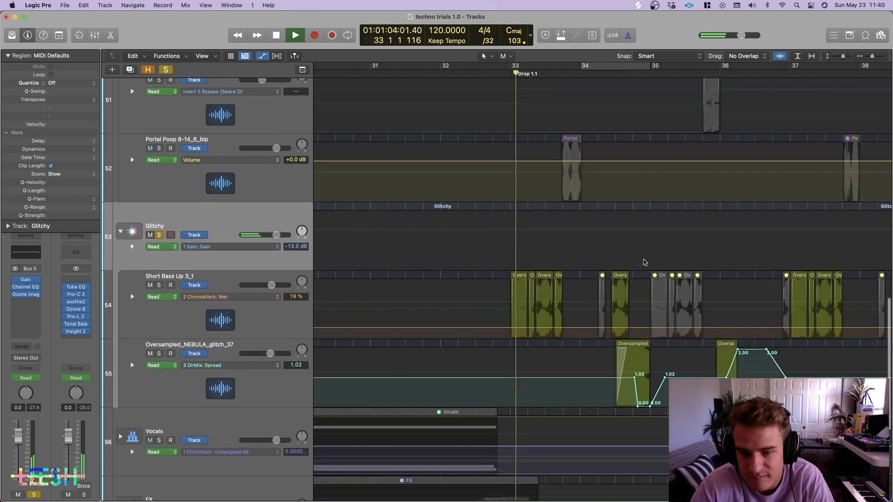
scroll(623, 249, "right", 5)
key("space")
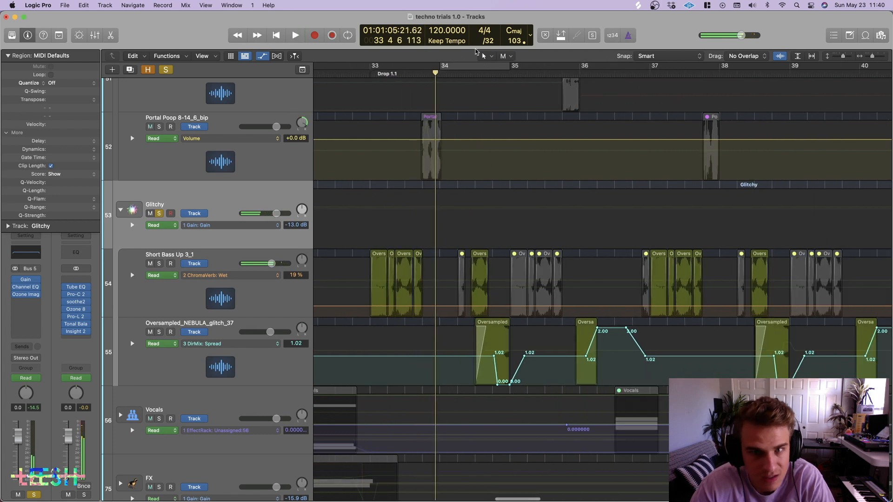
Replay the first Glitchy regions at bar 33 and select the Short Bass Up 3_1 track.
left_click(488, 41)
left_click(490, 25)
key("super+Right")
key("super+Right")
key("super+Right")
key("space")
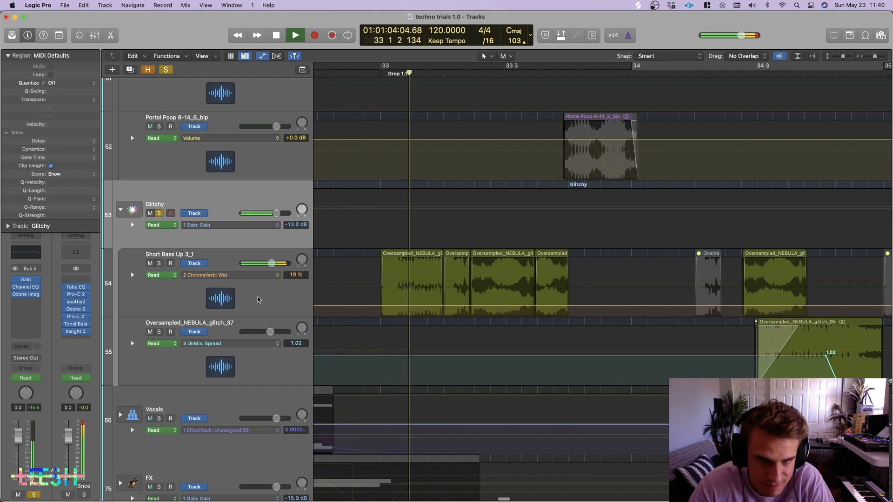
left_click(276, 300)
key("space")
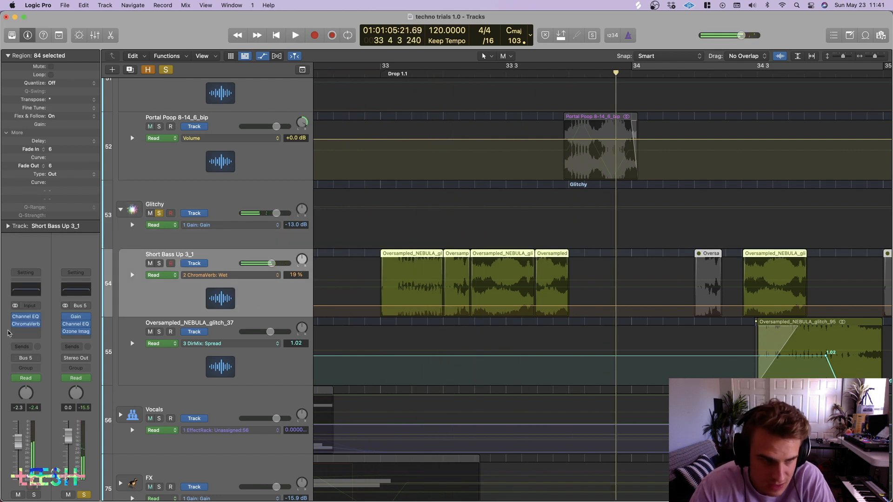
Open ChromaVerb on the Short Bass Up 3_1 track and play Drop 1.1 to watch the reverb's response.
left_click(25, 324)
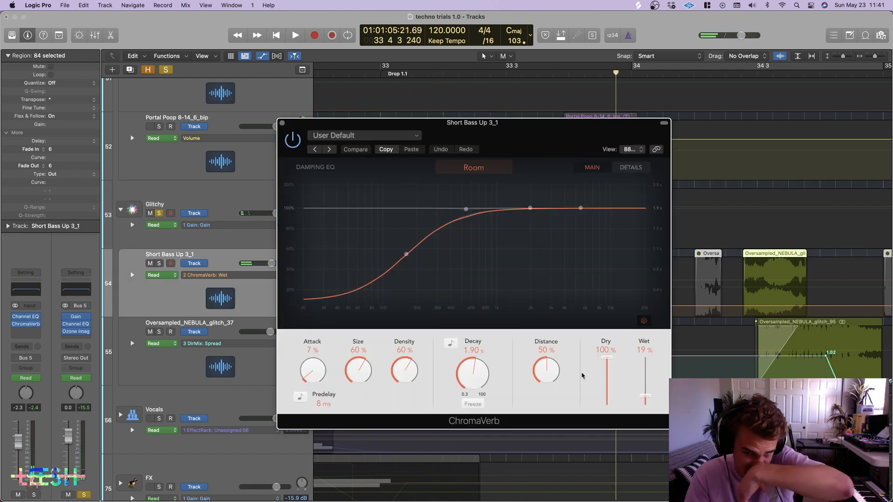
key("space")
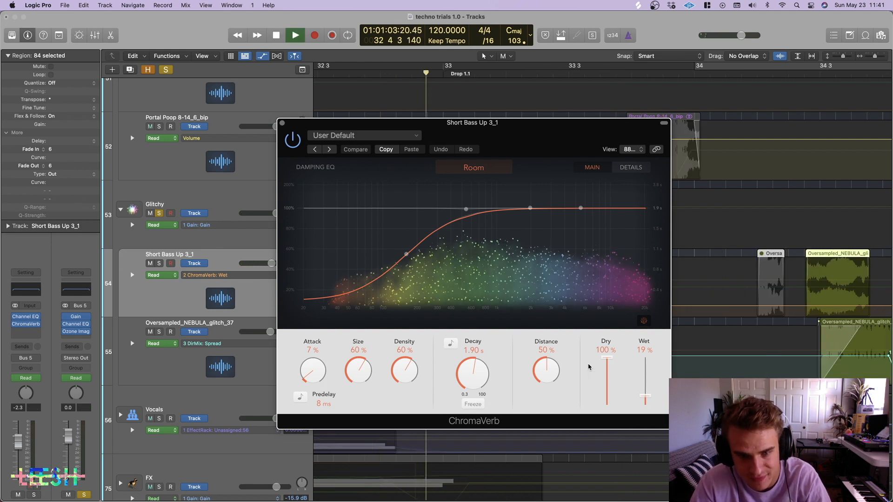
key("space")
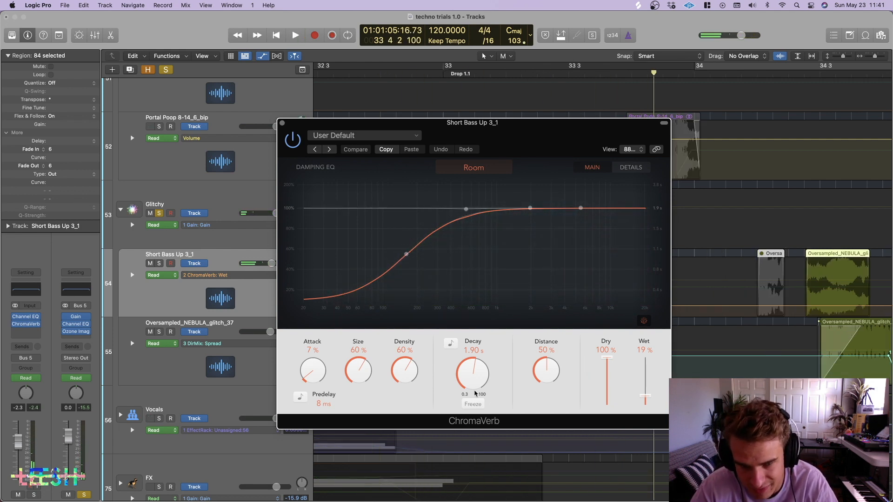
Bypass and re-enable ChromaVerb while playing Drop 1.1 to compare the glitches with and without reverb.
key("space")
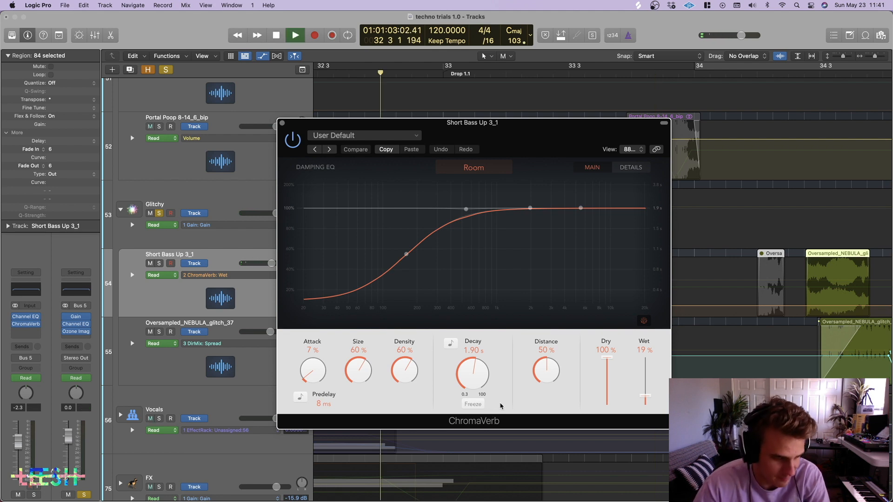
left_click(289, 146)
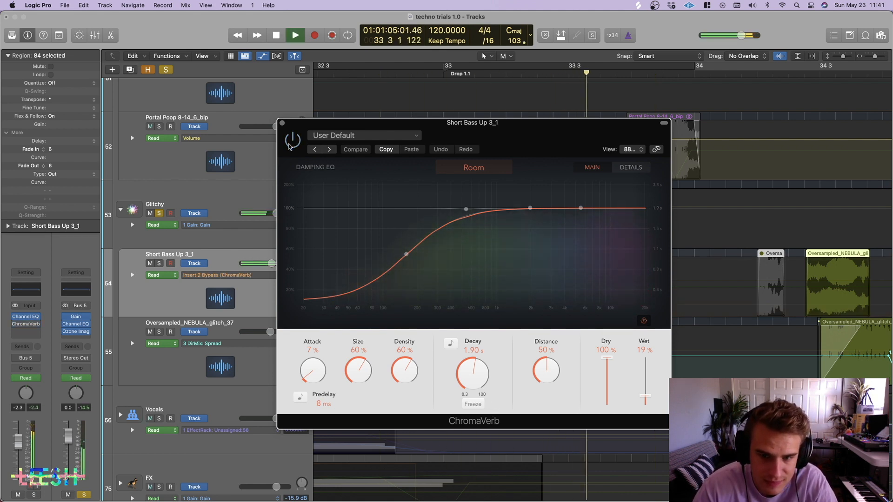
key("space")
left_click(289, 146)
key("space")
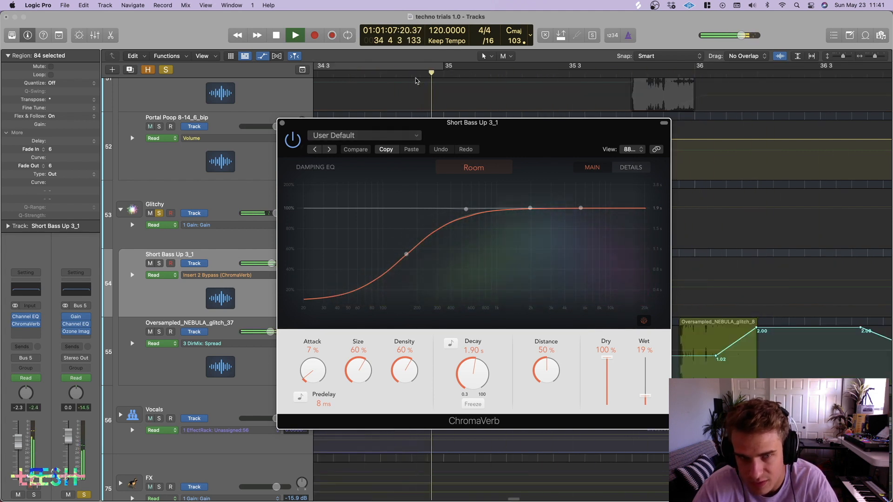
Close ChromaVerb and play on to bar 36 to hear and inspect the Short Bass Up 3_1 regions.
key("super+w")
key("super+Left")
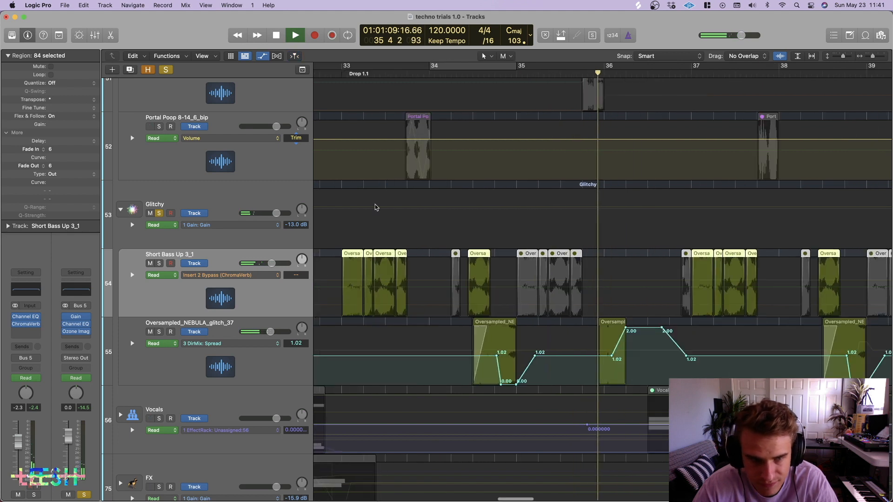
key("space")
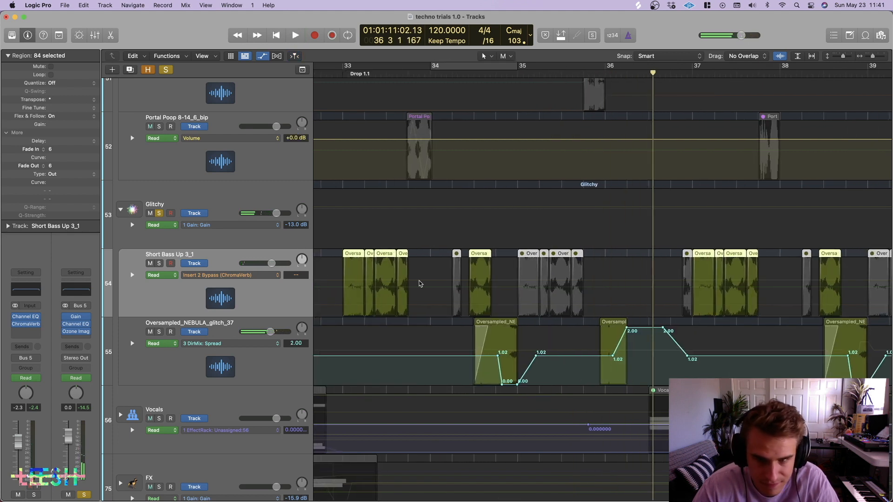
key("super+Right")
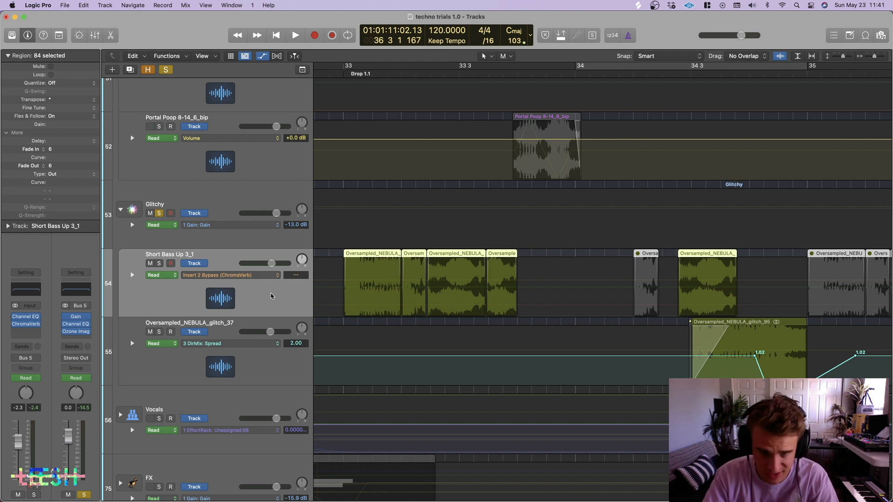
key("super+Left")
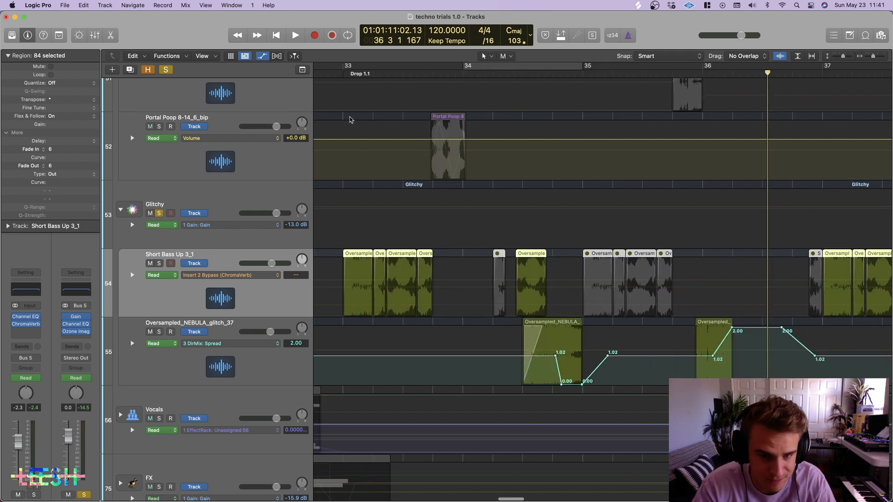
Solo the Oversampled_NEBULA_glitch_37 track and play its first region in bar 34.
left_click(254, 368)
key("s")
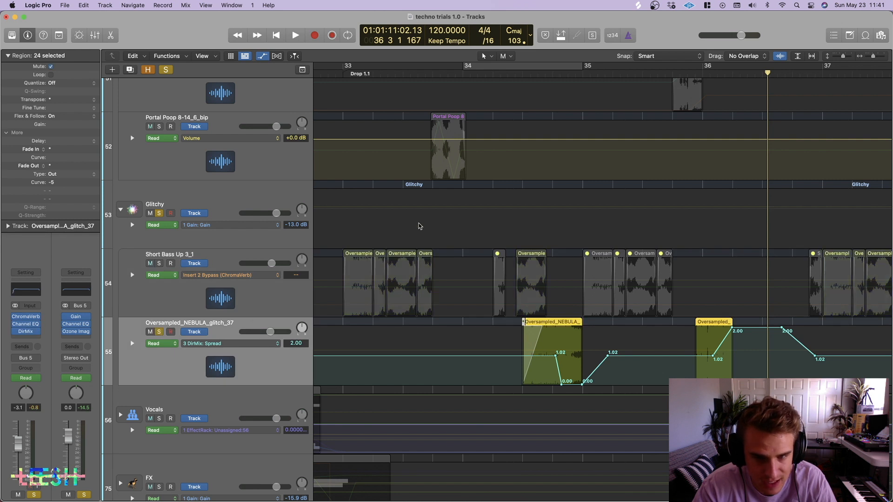
left_click(522, 74)
key("space")
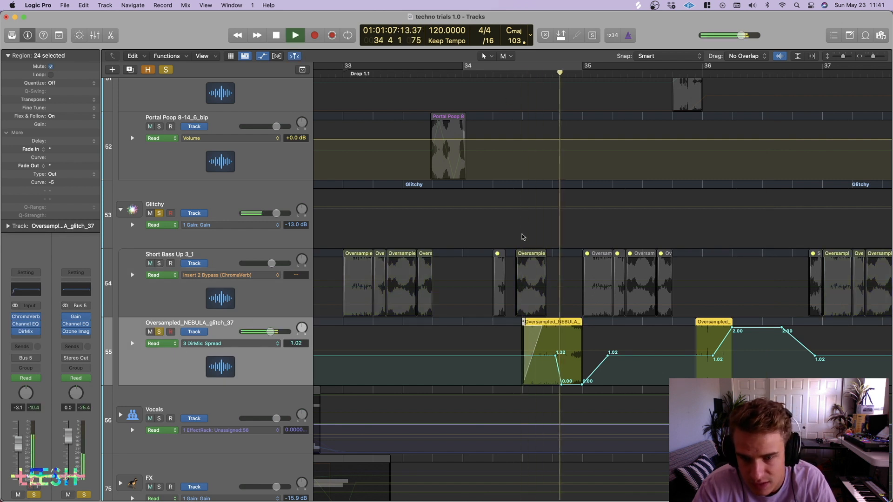
key("space")
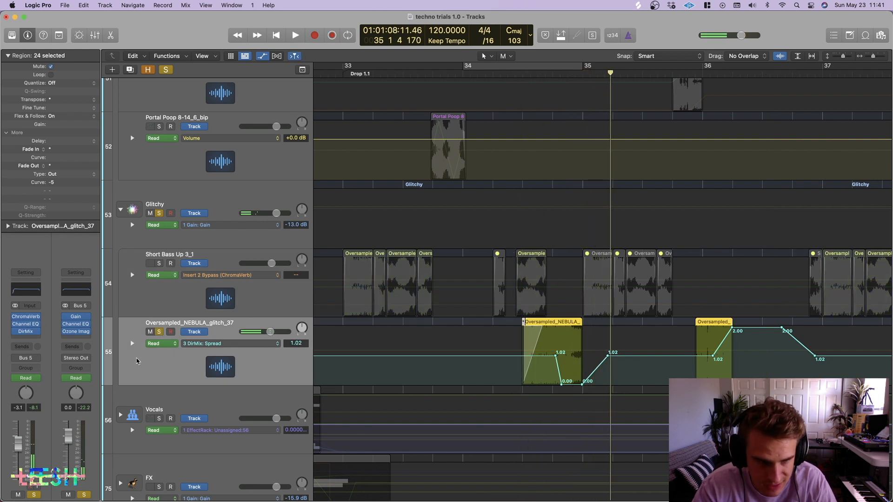
Bypass and re-enable DirMix on the soloed glitch track, replaying the bar 34 region to compare its stereo spread.
left_click(16, 332)
key("space")
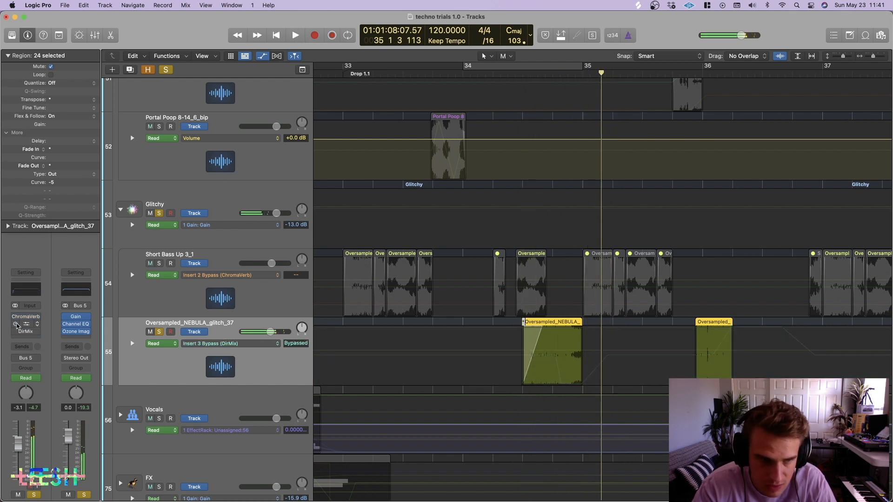
left_click(15, 331)
key("space")
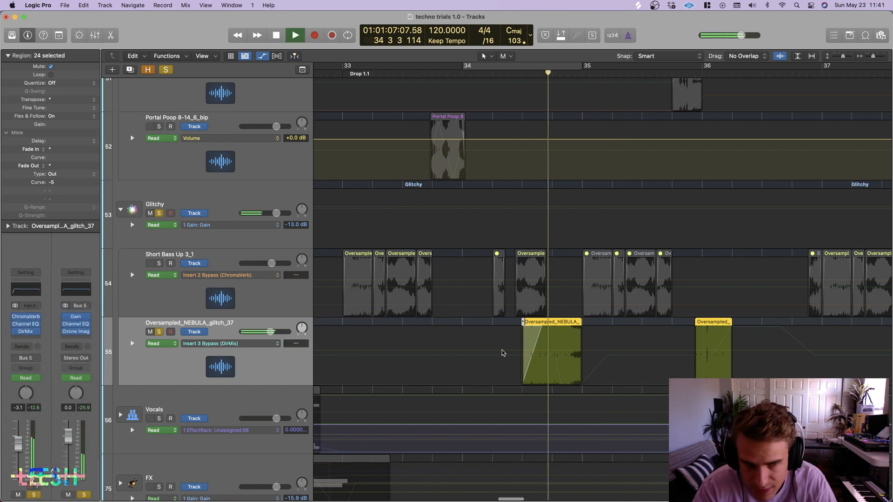
scroll(502, 353, "up", 5)
key("space")
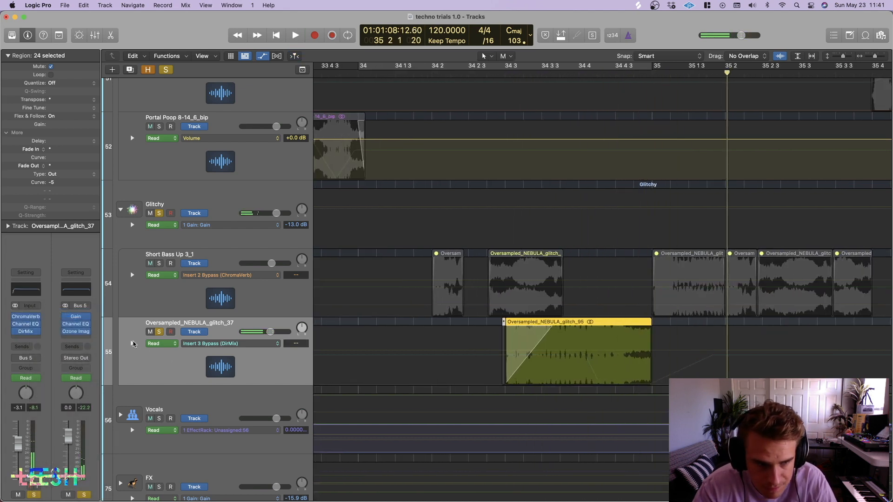
Reveal the automation lanes of the Oversampled_NEBULA_glitch_37 track and play its bar 34 region against the DirMix Spread curve.
left_click(132, 343)
left_click(484, 390)
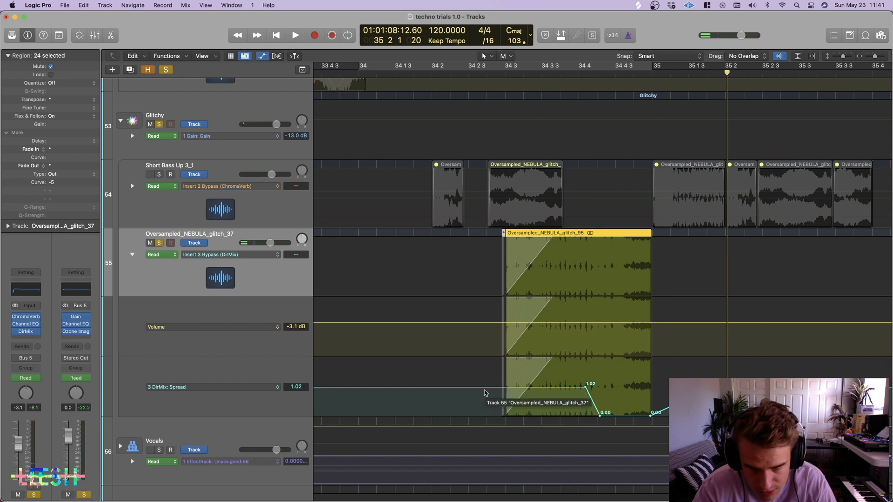
key("space")
key("space")
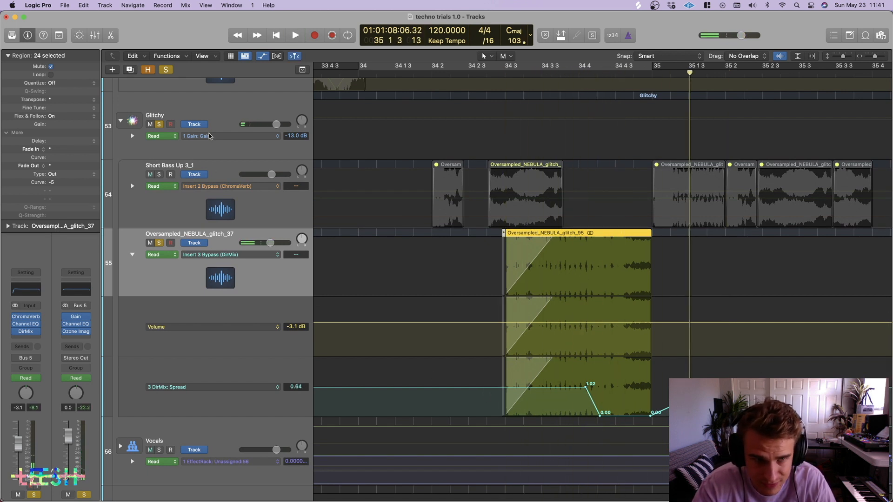
Open Ozone Imager on the Glitchy stack and play from bar 34 with all solos cleared to examine the stereo image, then close it.
left_click(223, 119)
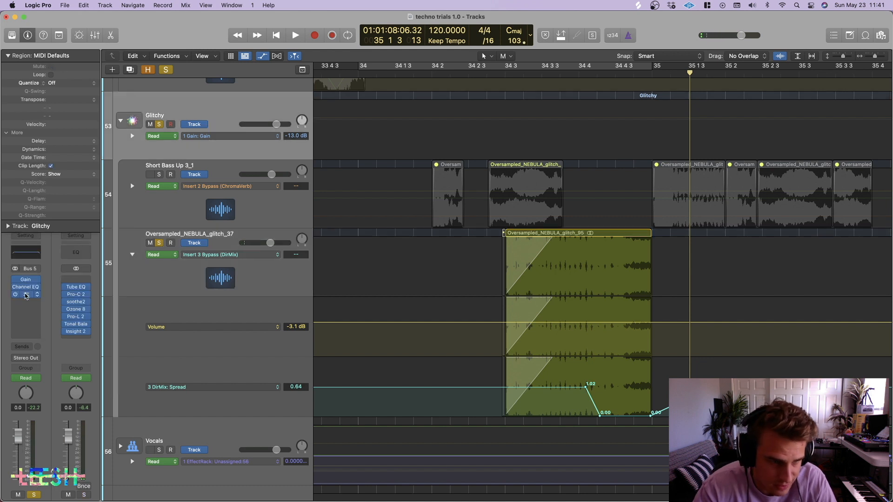
key("space")
left_click_drag(471, 135, 403, 119)
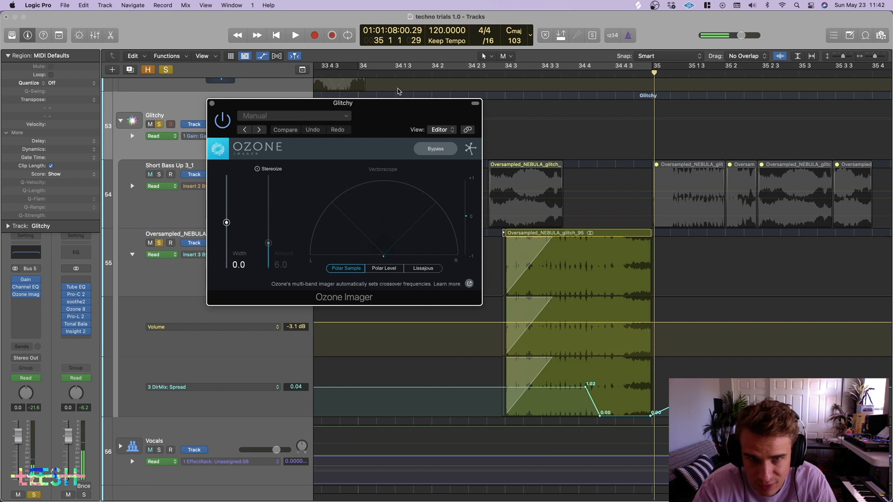
left_click(168, 70)
left_click(395, 71)
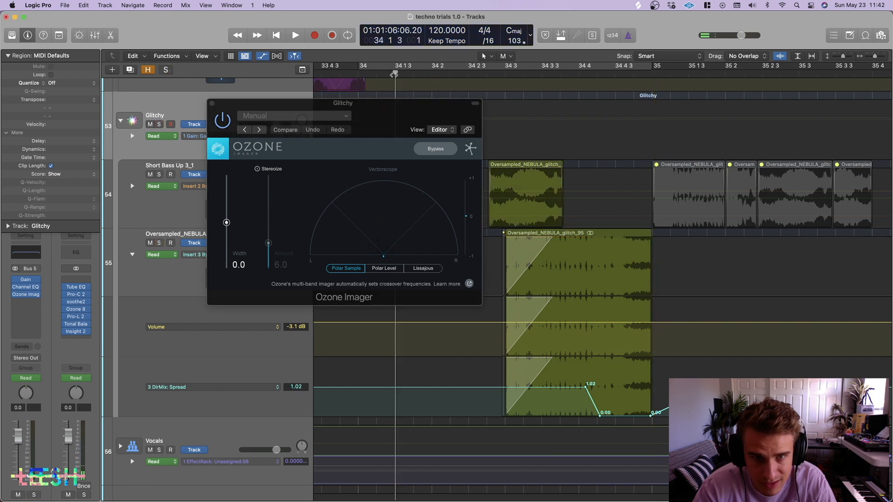
key("space")
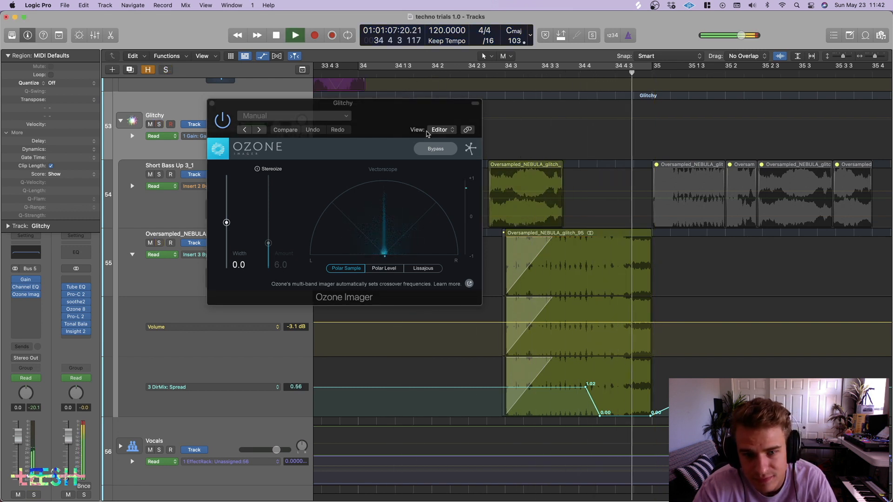
key("space")
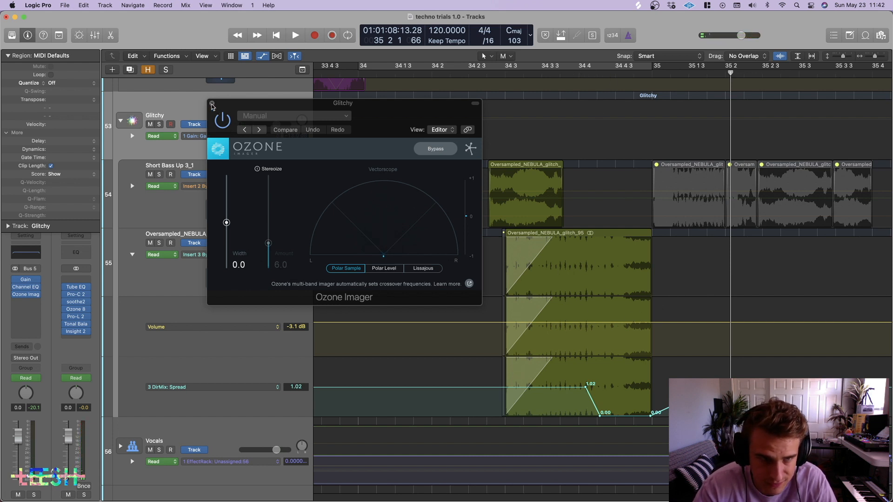
left_click(212, 103)
Solo the Glitchy stack and play through bar 34 to hear both glitch tracks together.
left_click(162, 126)
key("space")
key("super+Left")
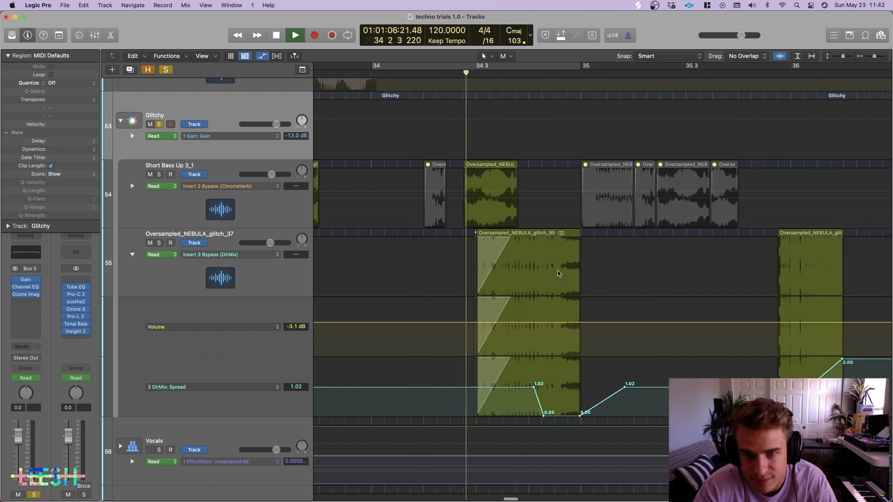
key("space")
Solo the Short Bass Up 3_1 track, play its bar 34 region alone, and release the track solo.
left_click(168, 181)
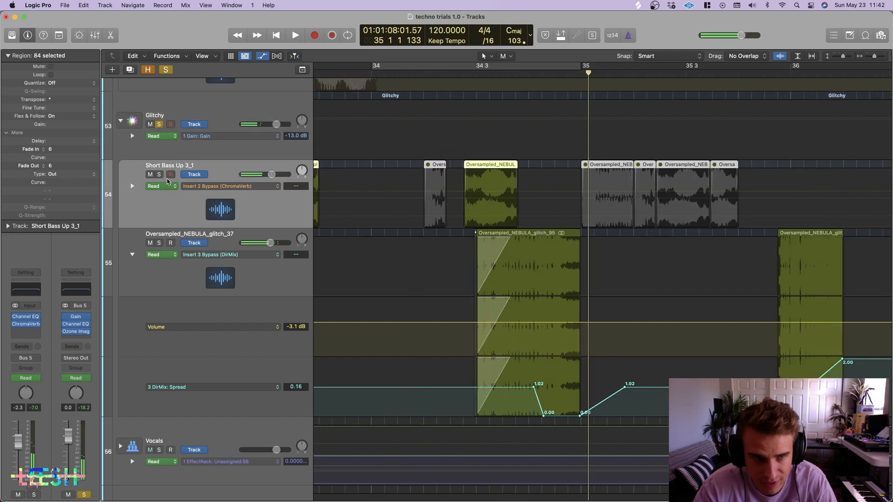
left_click(159, 175)
left_click(447, 73)
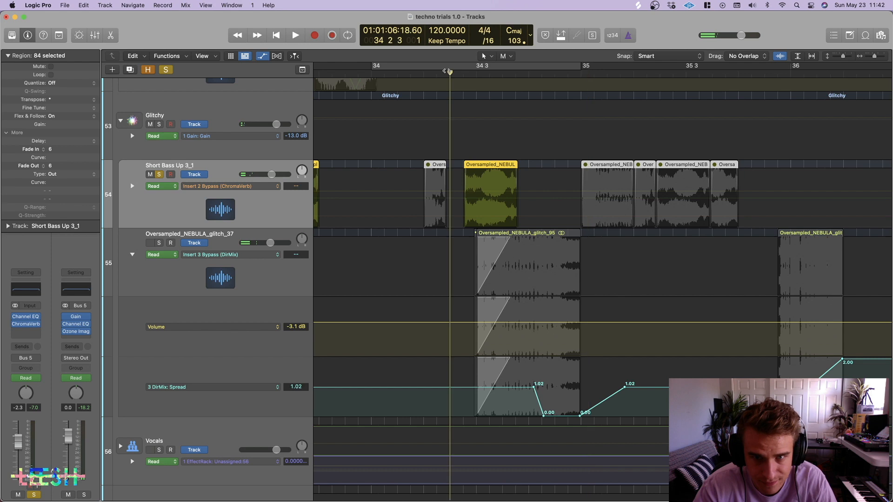
key("space")
key("space")
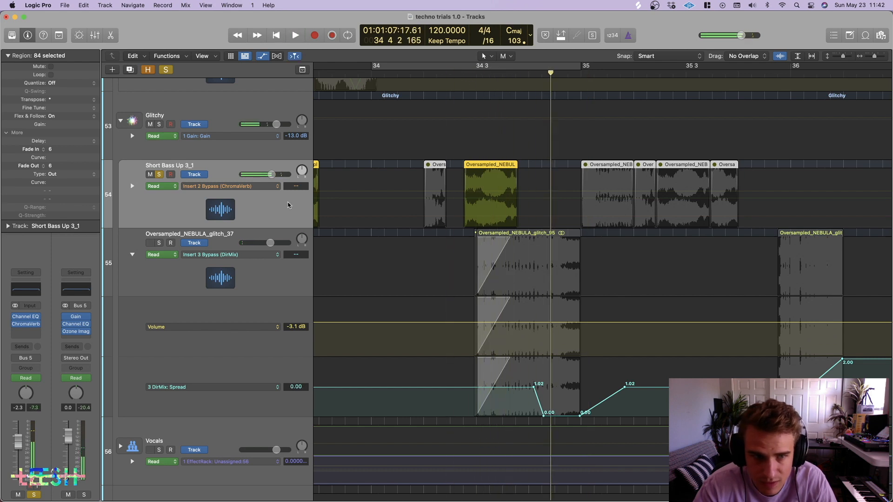
left_click(159, 174)
Play the Oversampled_NEBULA_glitch_84 region around bar 36 within the soloed Glitchy stack to hear its Spread automation.
scroll(345, 230, "down", 5)
scroll(525, 251, "right", 2)
left_click(462, 72)
left_click(159, 124)
scroll(484, 191, "up", 5)
key("space")
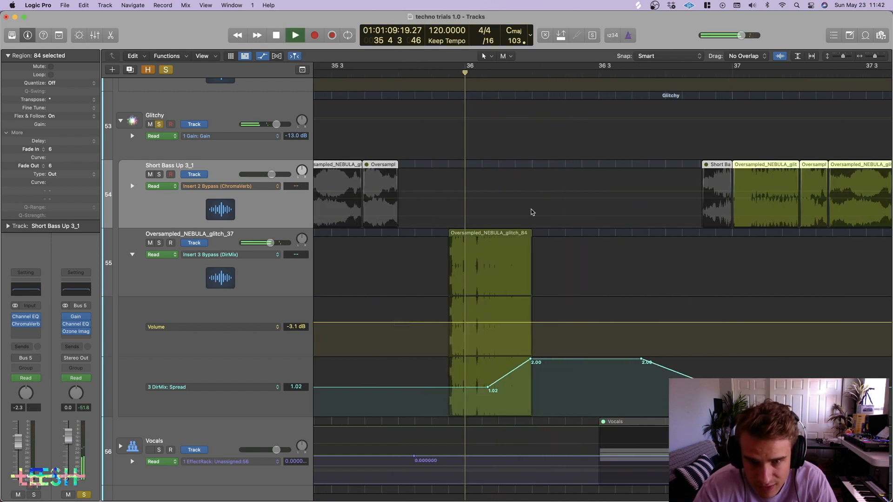
key("space")
left_click(433, 73)
key("space")
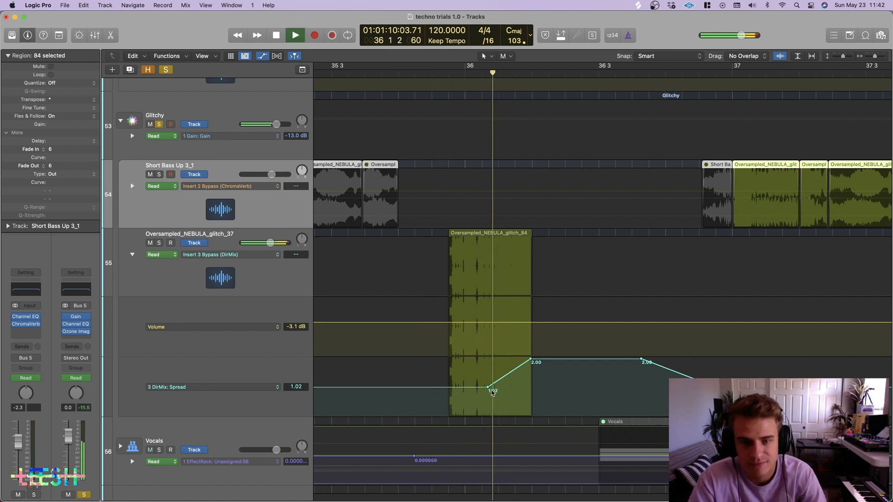
key("space")
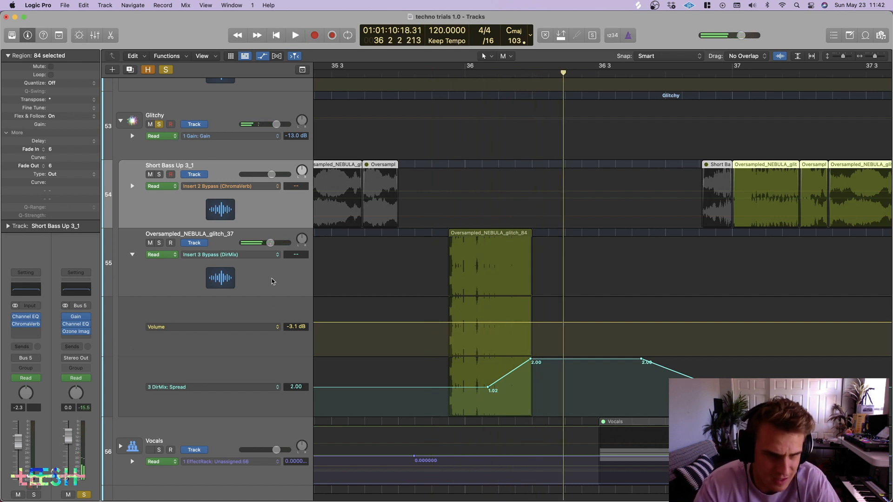
Examine the Volume and DirMix Spread automation of the Oversampled_NEBULA_glitch_37 track across all the drops.
left_click(272, 281)
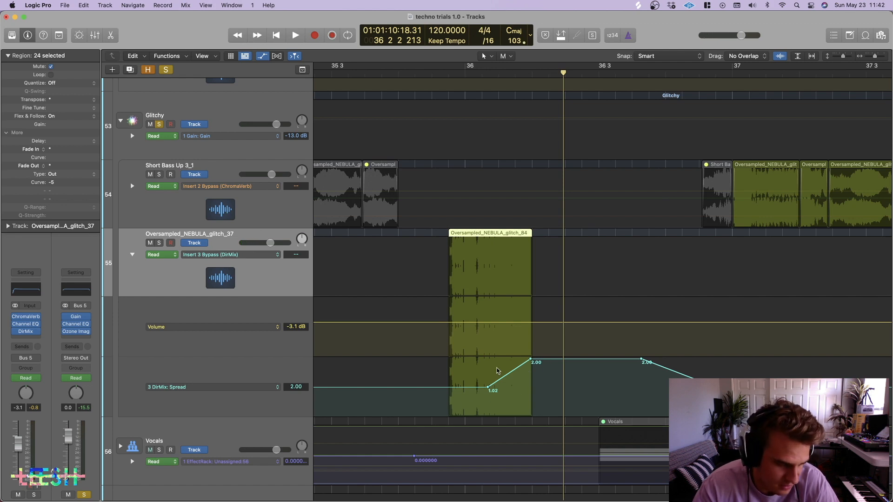
scroll(502, 365, "down", 5)
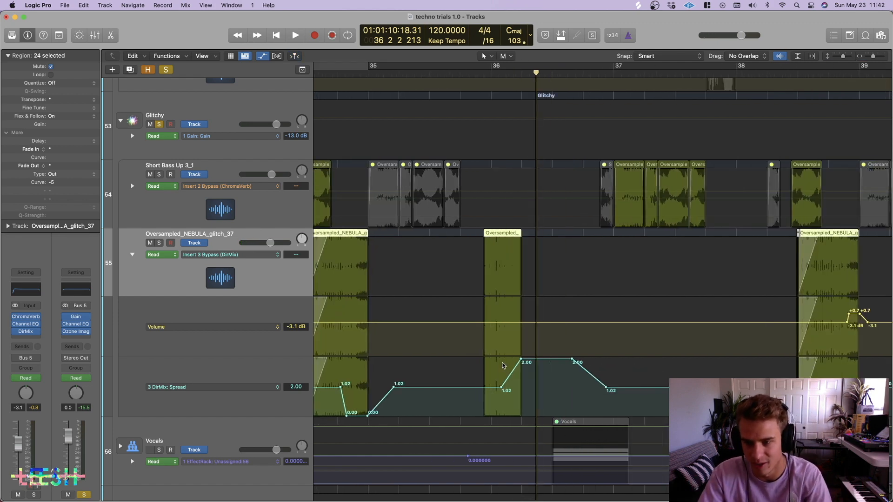
scroll(547, 349, "down", 8)
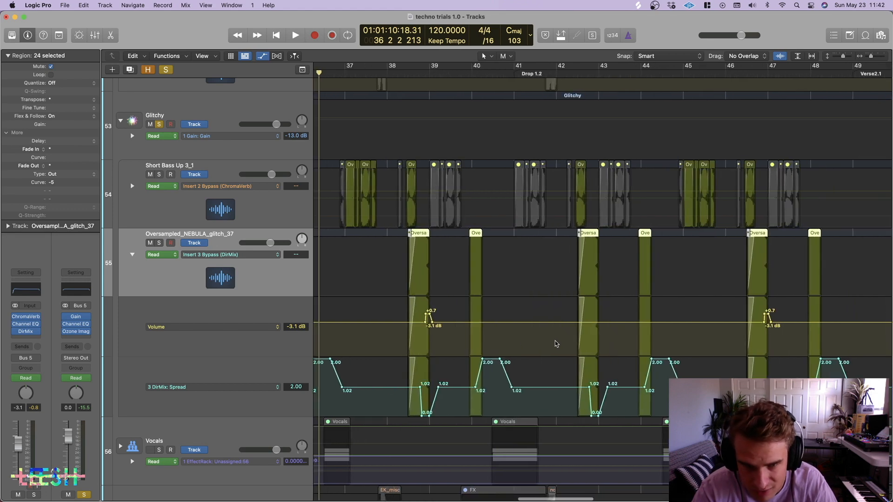
scroll(555, 344, "down", 4)
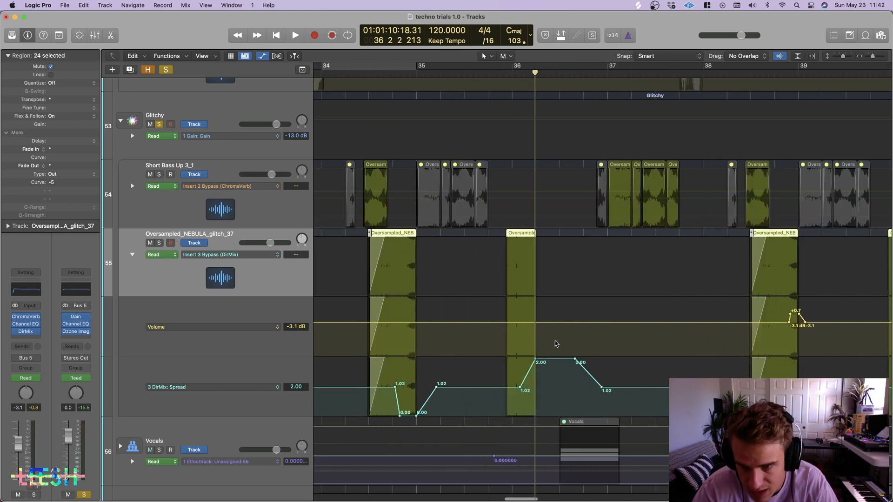
scroll(555, 344, "right", 15)
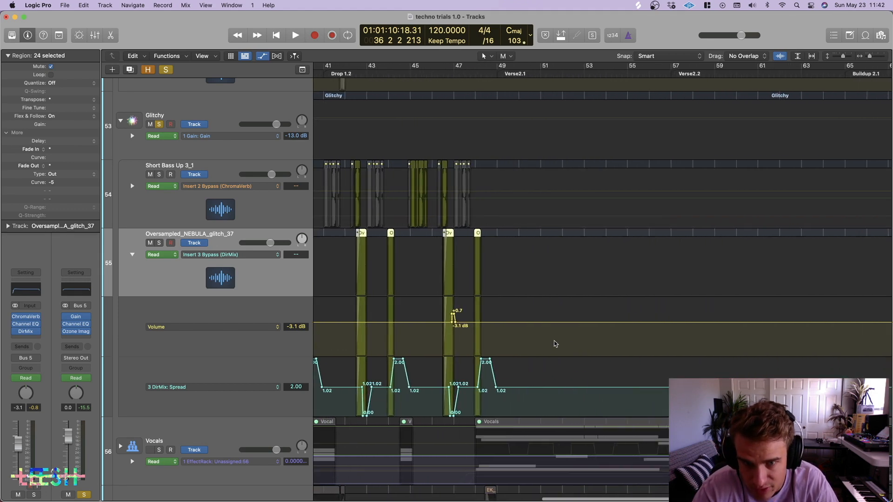
scroll(554, 344, "right", 8)
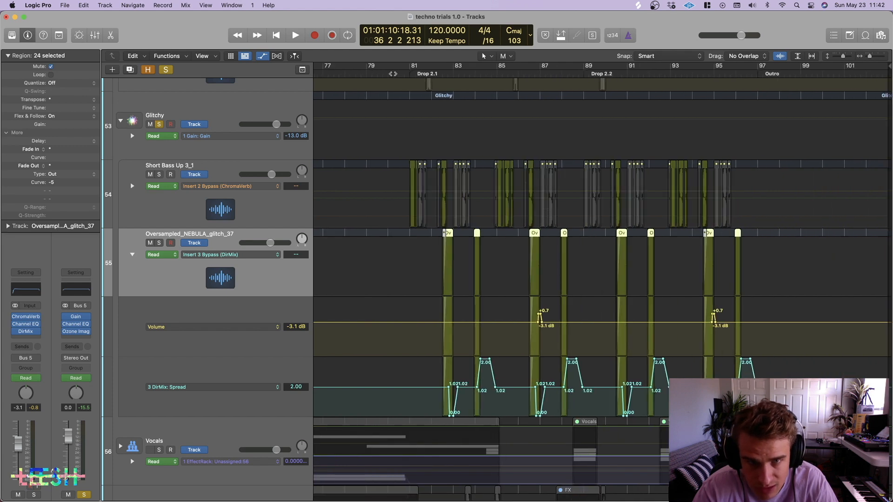
Play the opening of Drop 2.1 with the Glitchy stack soloed.
left_click(403, 74)
key("space")
scroll(459, 183, "up", 8)
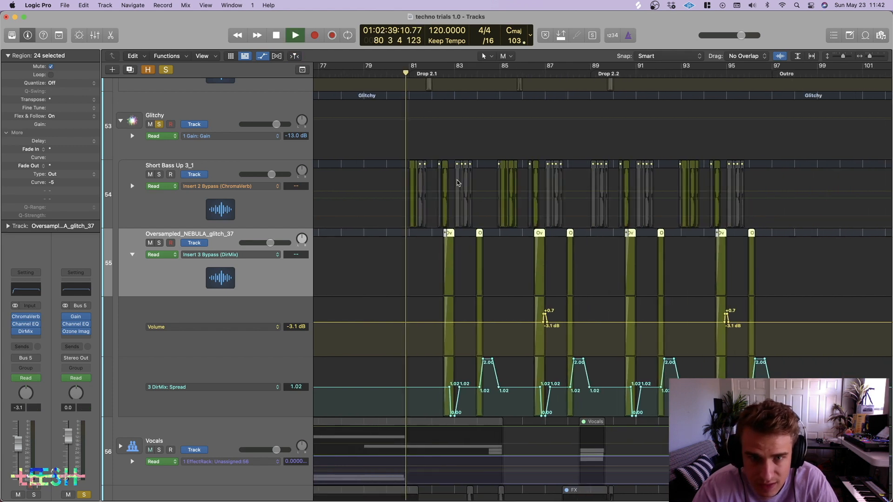
key("space")
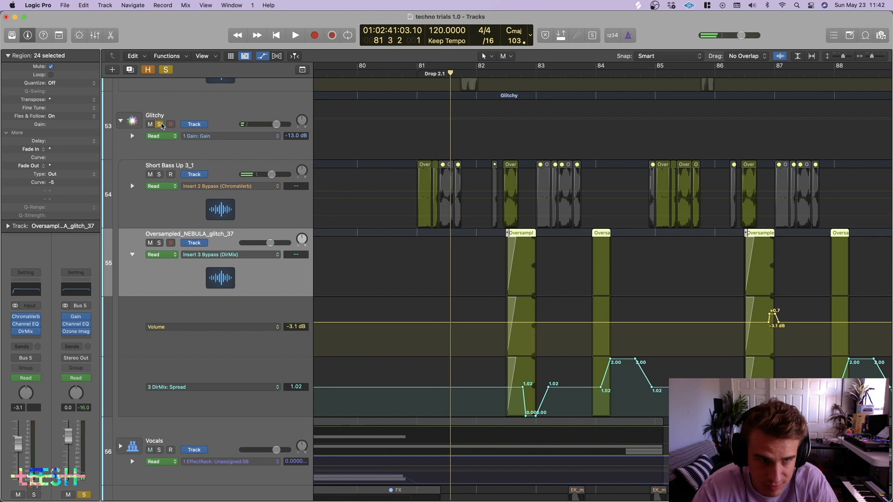
Collapse the Glitchy and BASS stacks and solo Kick, Snare, Percussion, 808 and BASS together with Glitchy.
left_click(120, 121)
key("super+Up")
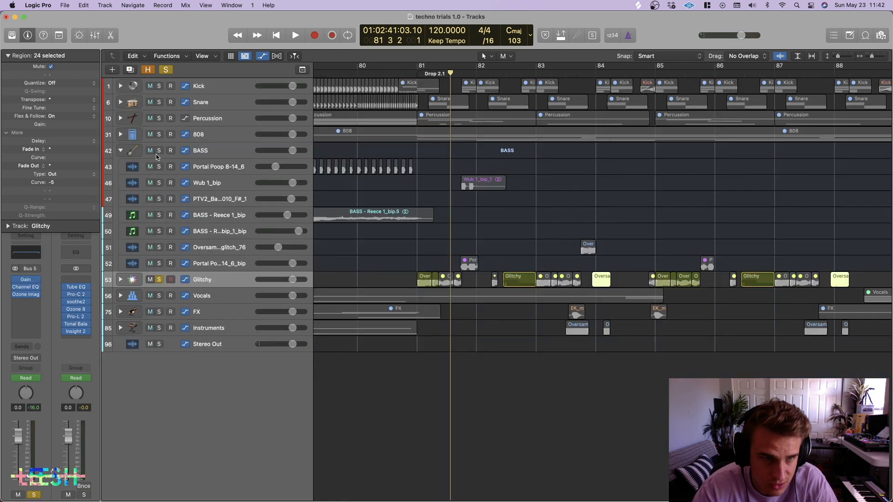
left_click(120, 150)
key("a")
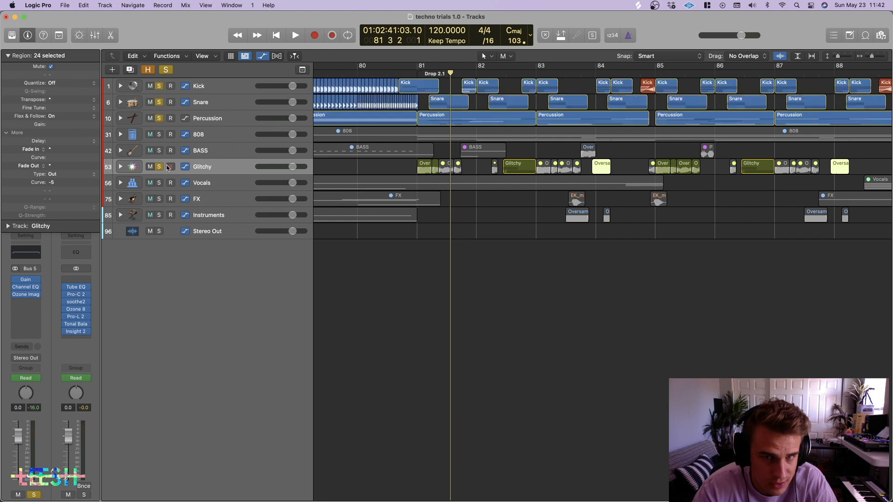
key("super+Down")
key("super+Down")
key("super+Down")
key("super+Right")
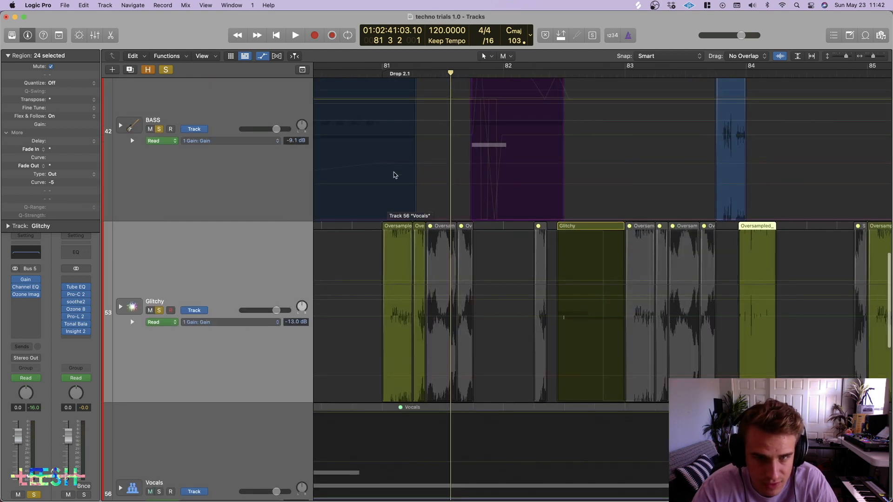
Play the soloed drums, 808, BASS and Glitchy stacks from the start of Drop 2.1 into Drop 2.2.
double_click(369, 77)
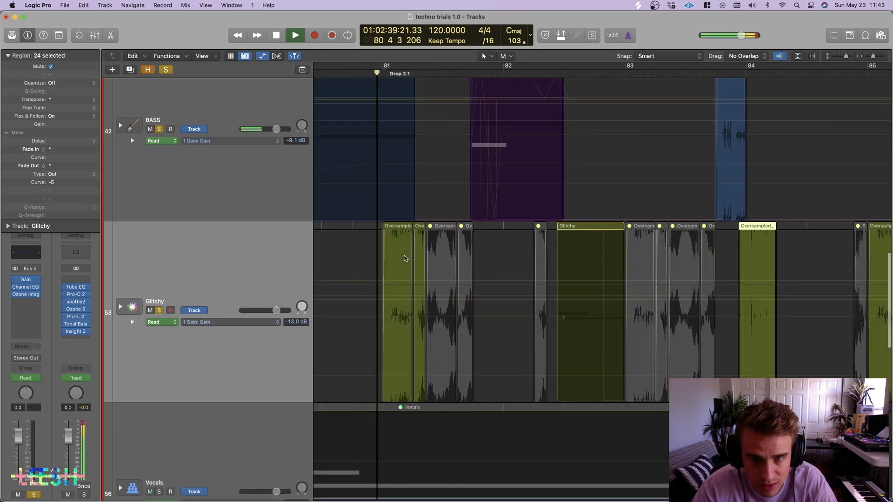
key("space")
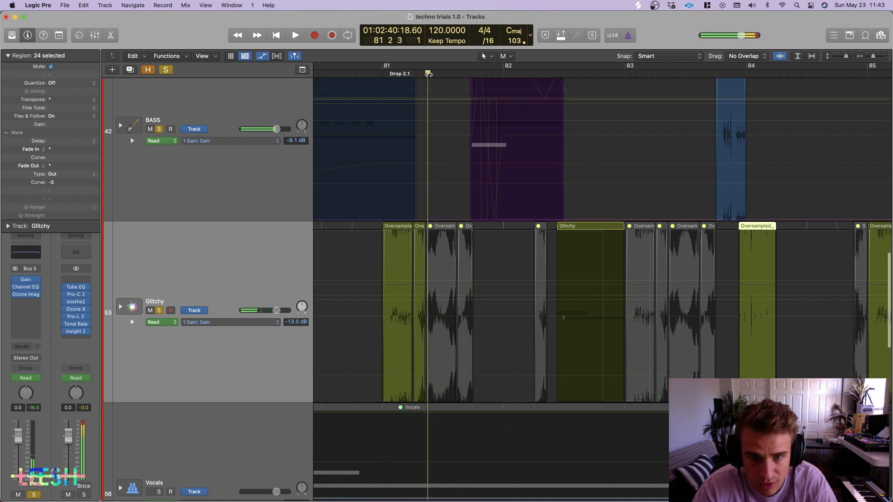
left_click(358, 73)
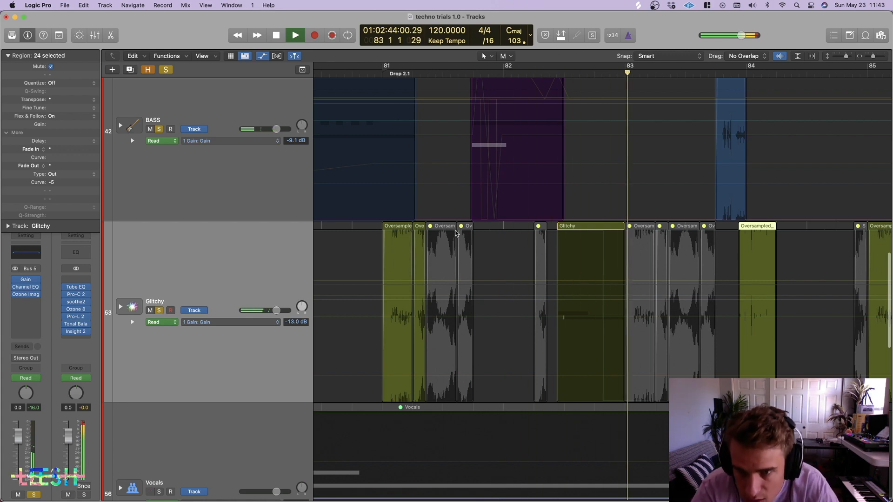
scroll(457, 234, "right", 4)
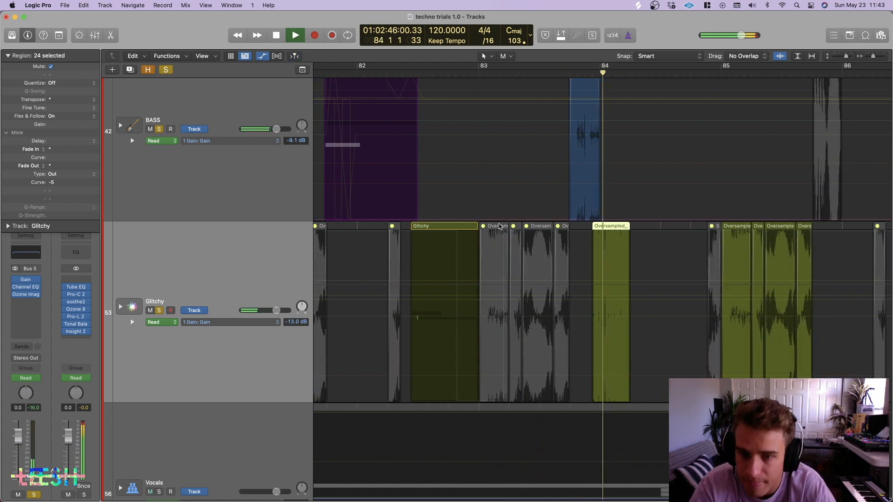
scroll(499, 226, "right", 4)
scroll(499, 224, "down", 2)
scroll(499, 224, "down", 5)
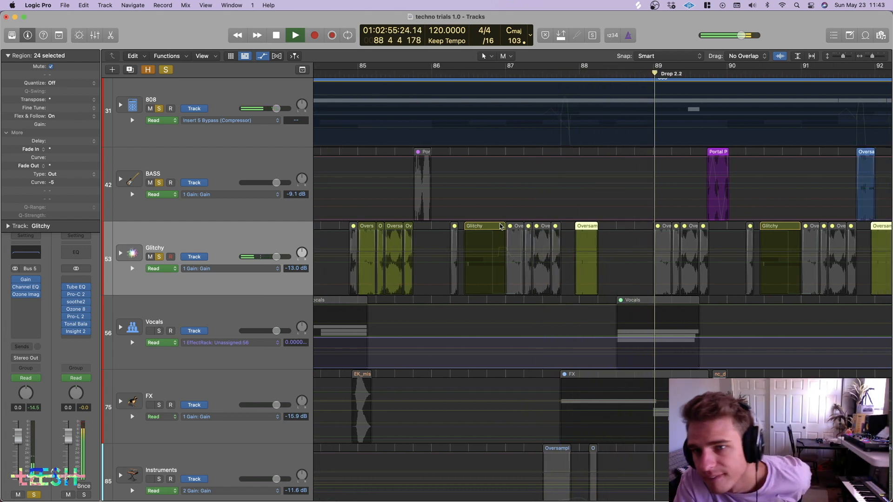
scroll(502, 226, "down", 5)
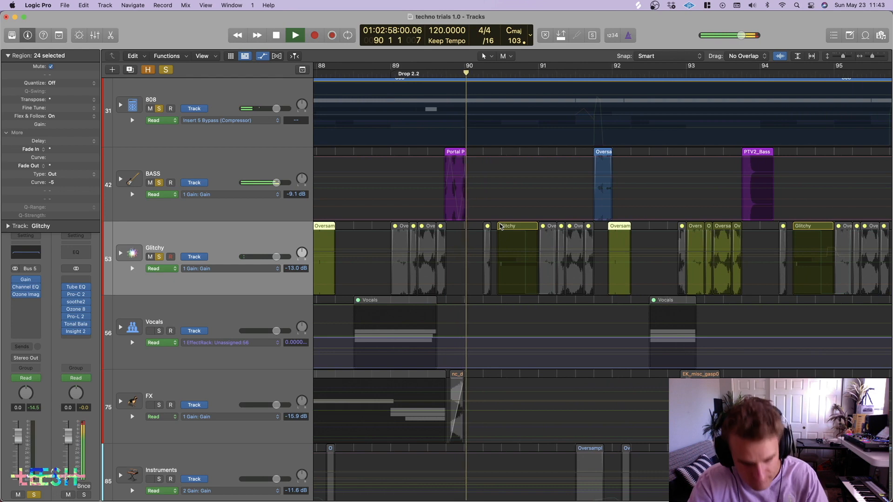
scroll(501, 226, "down", 5)
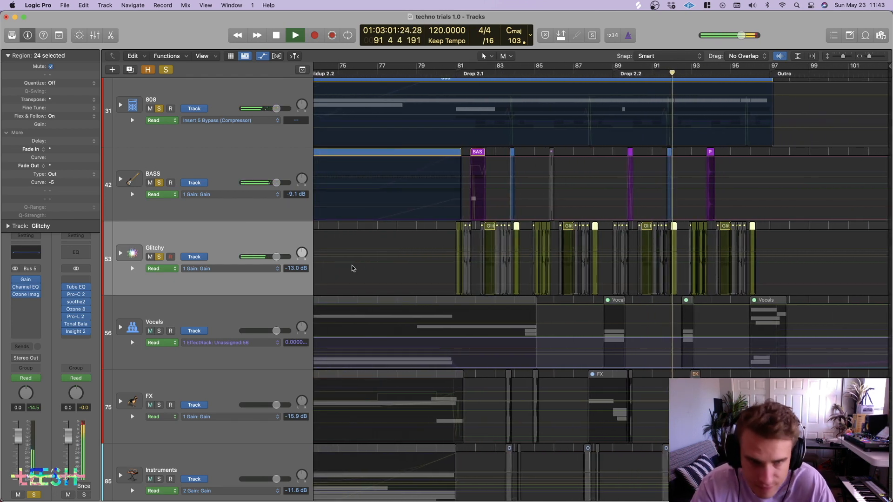
key("space")
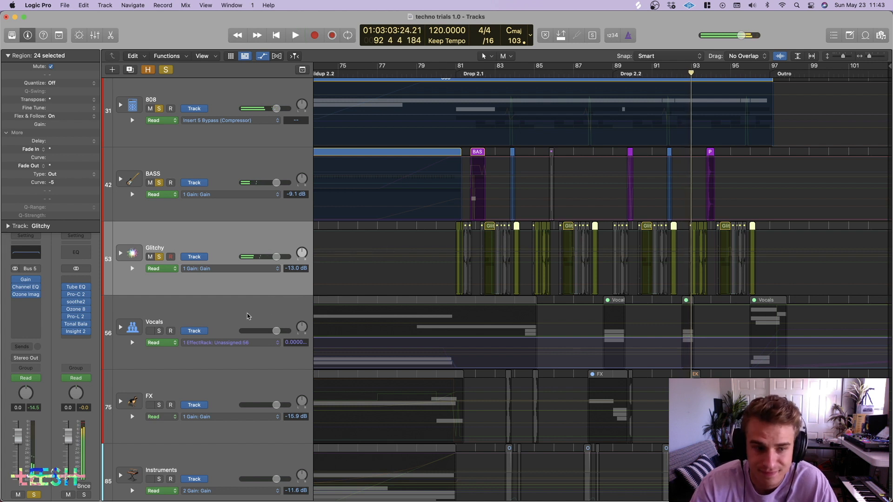
Expand the Vocals stack, show the whole arrangement without automation and return the playhead to the project start.
left_click(160, 305)
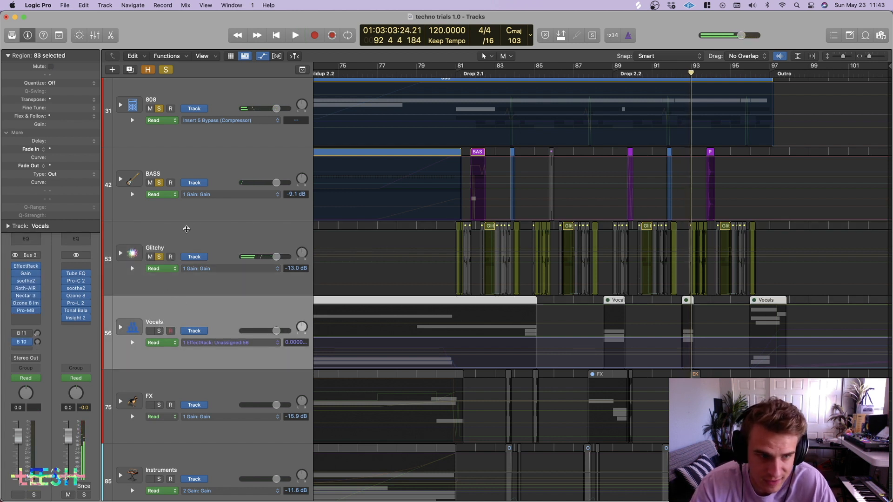
left_click(187, 229)
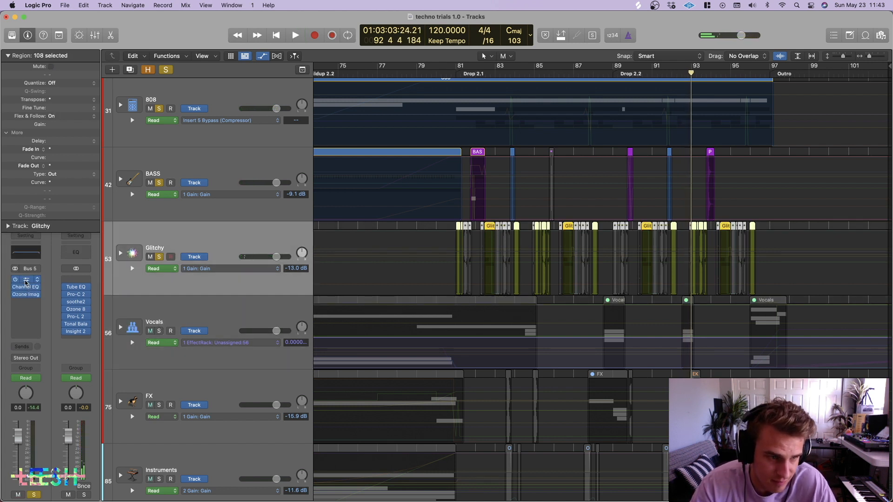
left_click(164, 307)
key("z")
left_click(120, 326)
key("z")
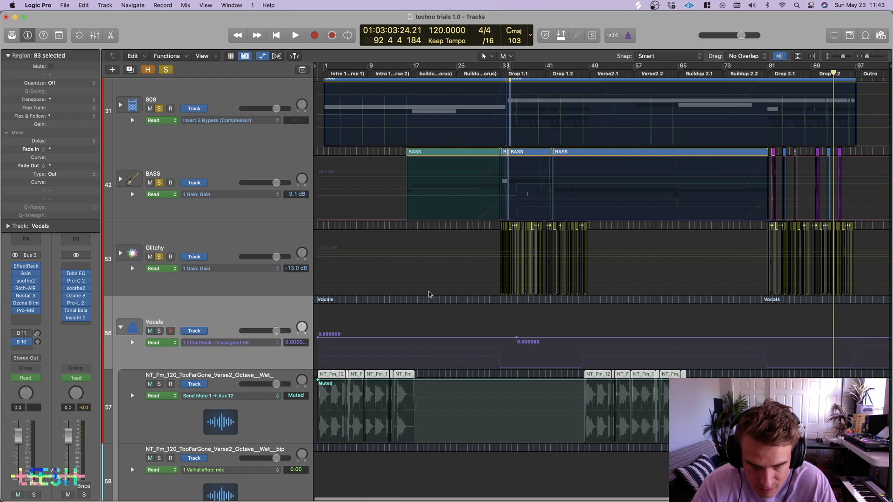
key("super+Up")
key("super+Up")
key("super+Up")
key("super+Up")
key("super+Up")
key("Return")
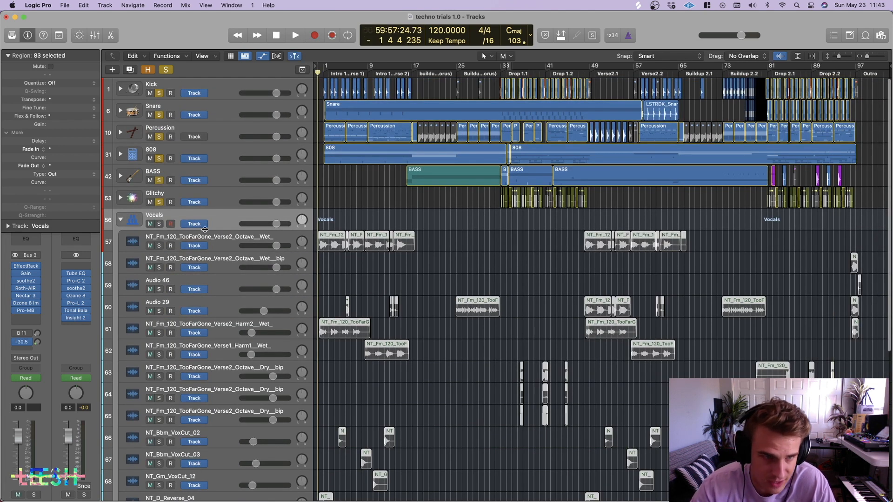
Solo the Vocals stack instead of Kick, Snare, Percussion, 808, BASS and Glitchy, and look over its intro regions.
left_click_drag(157, 201, 160, 95)
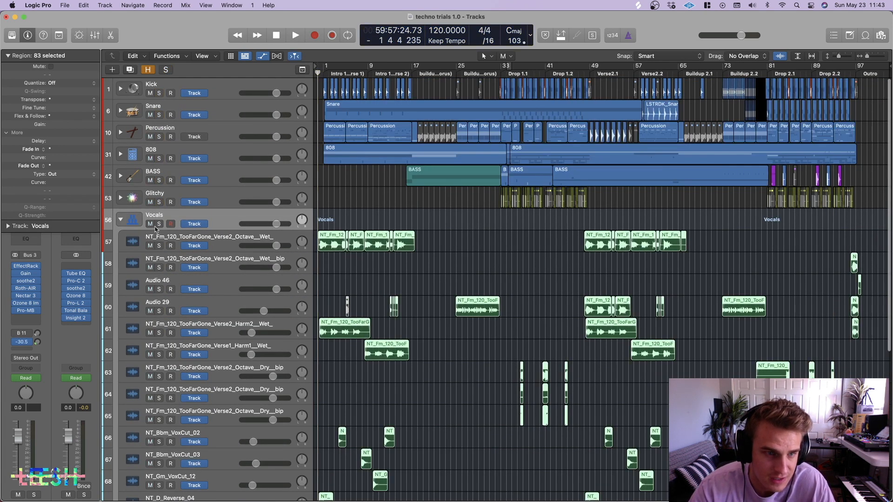
left_click(159, 224)
left_click(455, 305, "ctrl+alt")
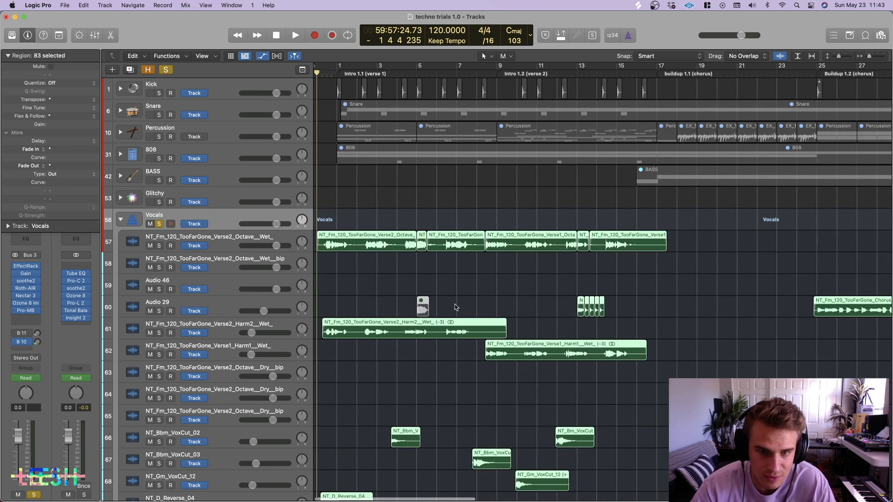
left_click(455, 305, "ctrl+alt")
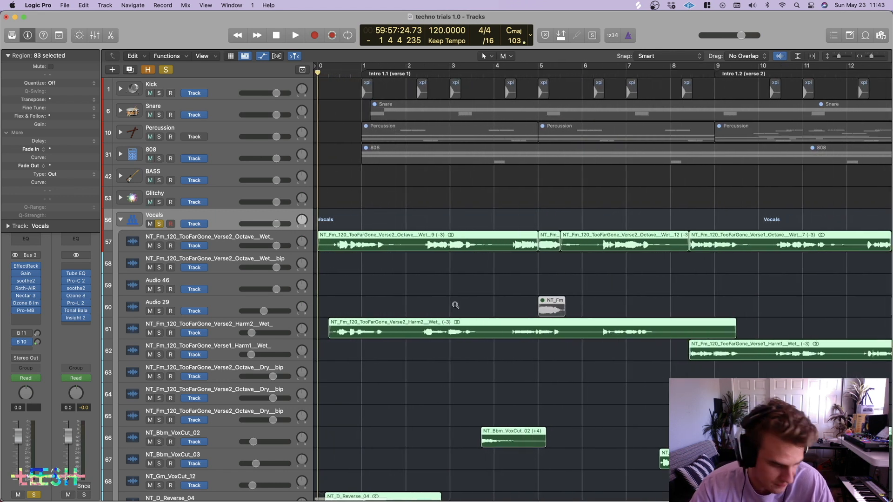
scroll(456, 305, "up", 3)
scroll(455, 305, "down", 3)
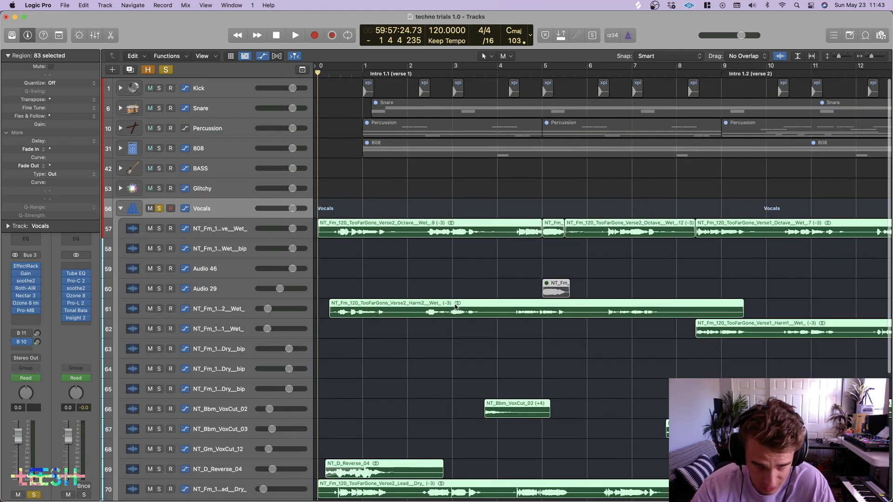
scroll(455, 305, "down", 3)
scroll(457, 307, "down", 3)
scroll(456, 308, "down", 4)
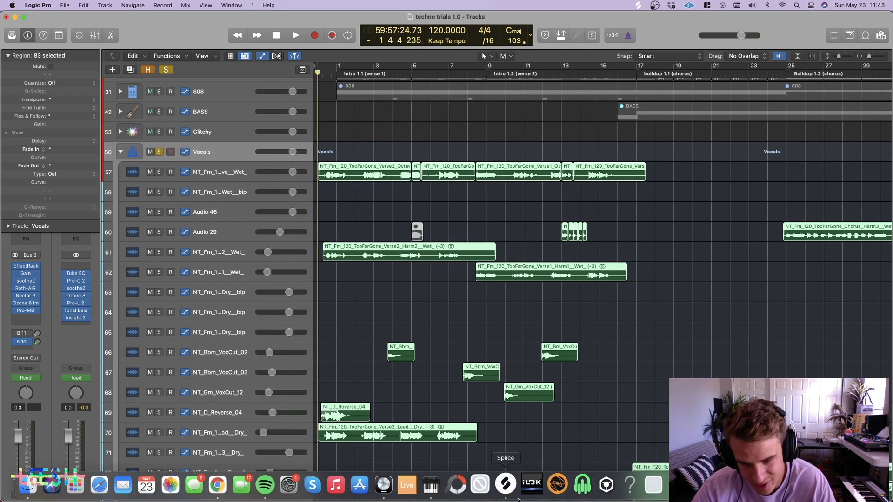
Switch to Splice, search the samples for "notelle" and browse the TooFarGone vocal files.
left_click(507, 487)
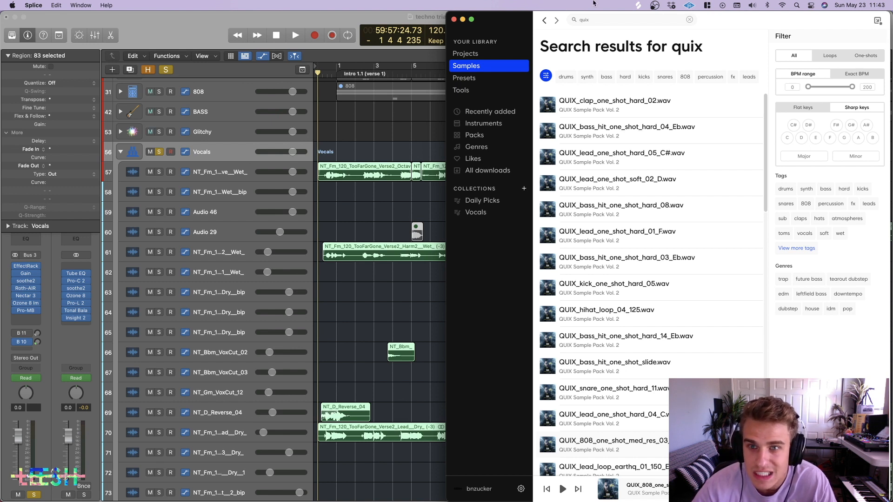
left_click_drag(597, 20, 558, 20)
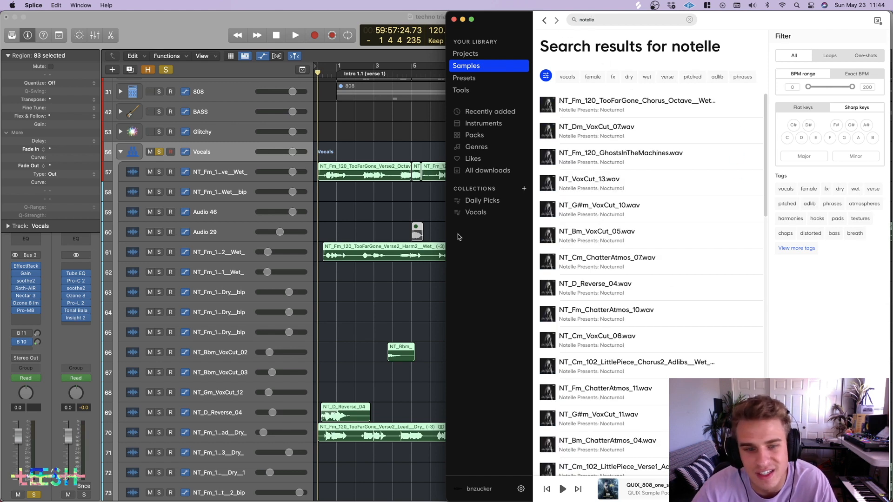
scroll(596, 248, "down", 15)
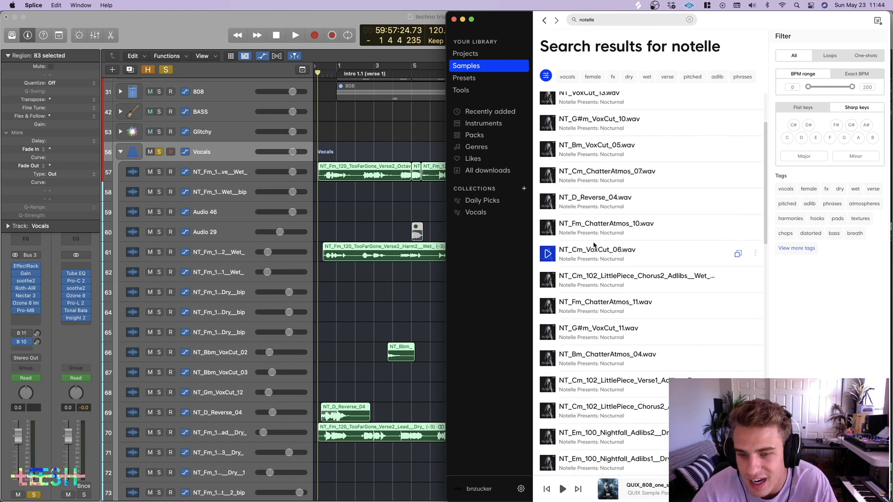
scroll(593, 246, "down", 5)
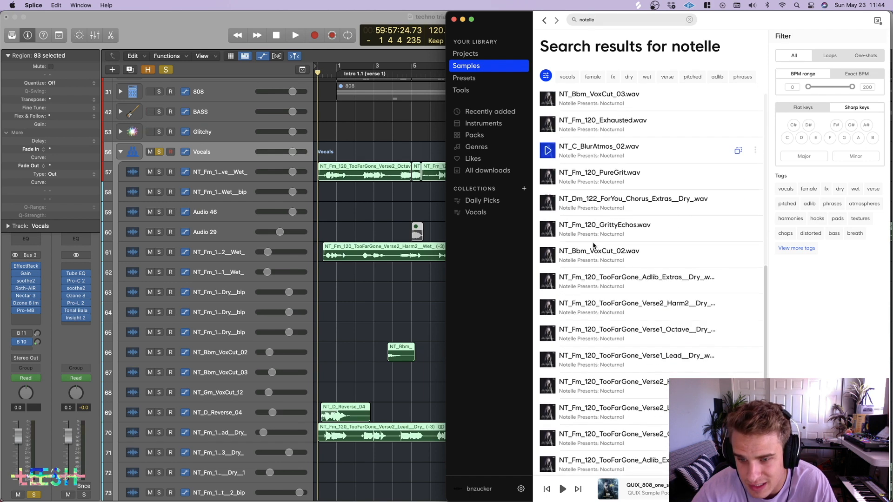
Preview NT_Fm_120_TooFarGone vocal samples, including Adlib_Extras__Dry, Verse2_Octave__Dry and Verse1_Harm1__Wet.
left_click(547, 281)
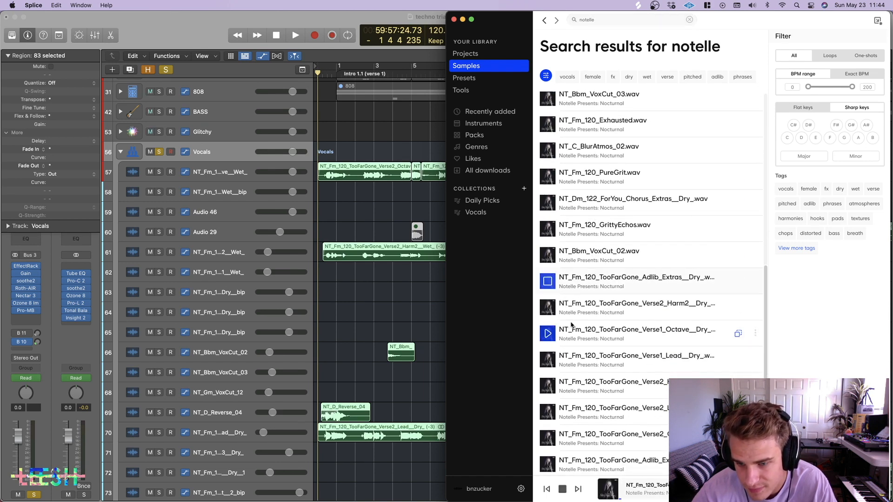
scroll(579, 324, "down", 3)
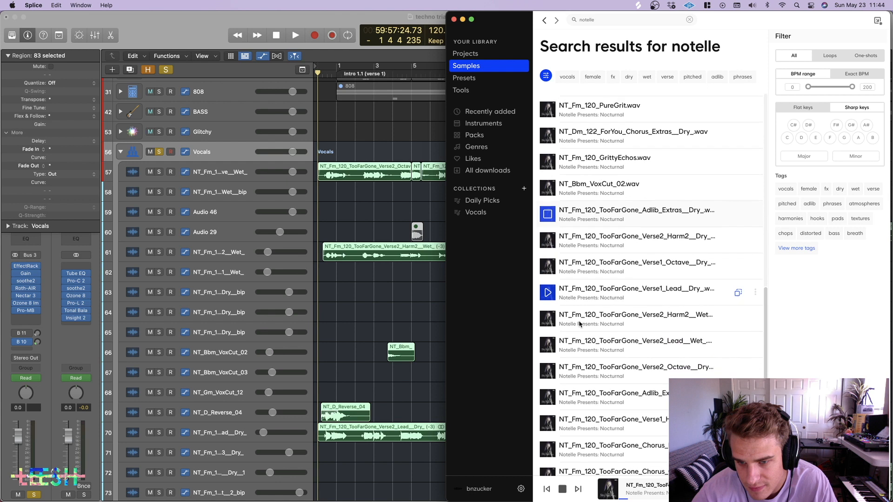
left_click(546, 369)
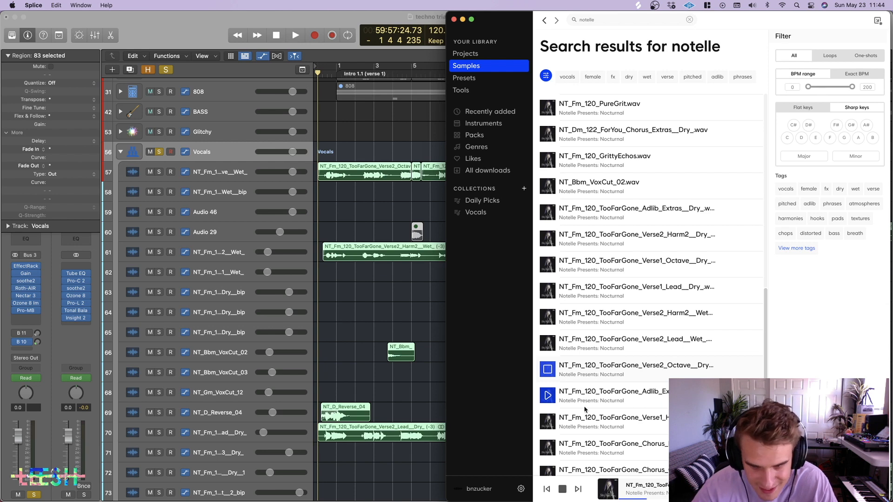
scroll(581, 400, "down", 3)
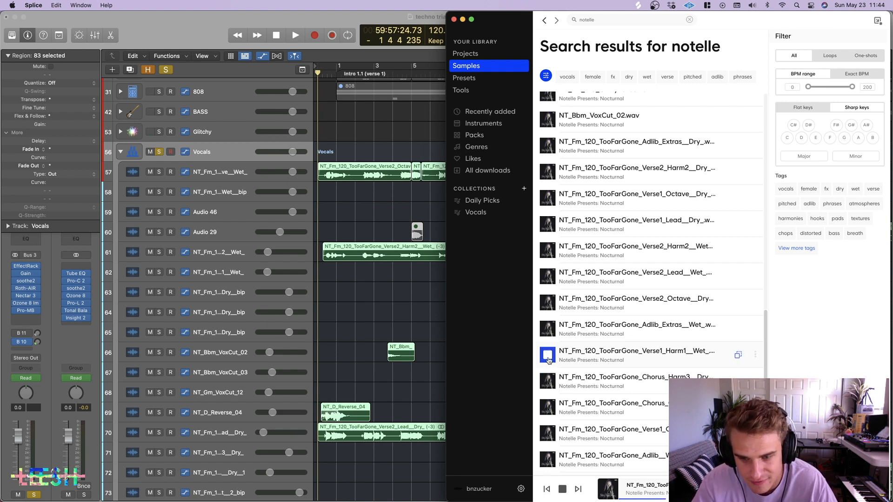
Switch back to Logic Pro and examine how the Vocals stack's regions are laid out across the arrangement.
left_click(437, 16)
scroll(385, 242, "down", 4)
scroll(386, 243, "down", 4)
scroll(386, 242, "up", 1)
scroll(386, 243, "up", 1)
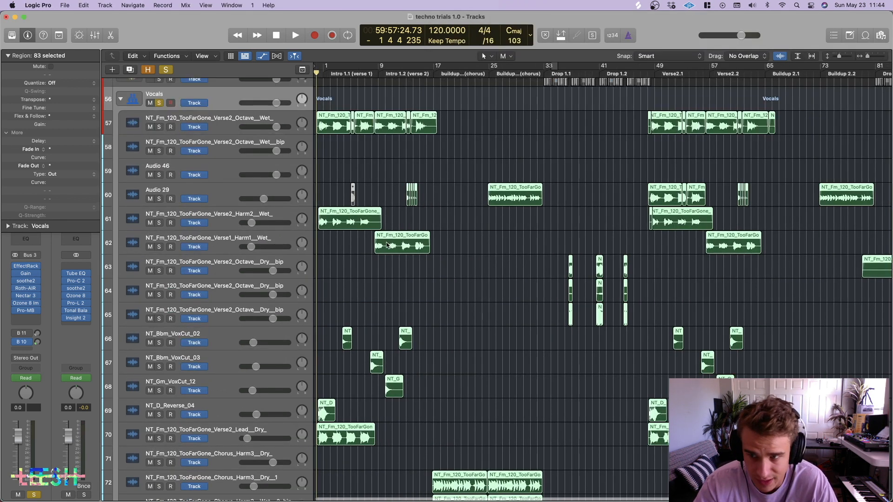
scroll(387, 244, "down", 2)
scroll(396, 172, "up", 5)
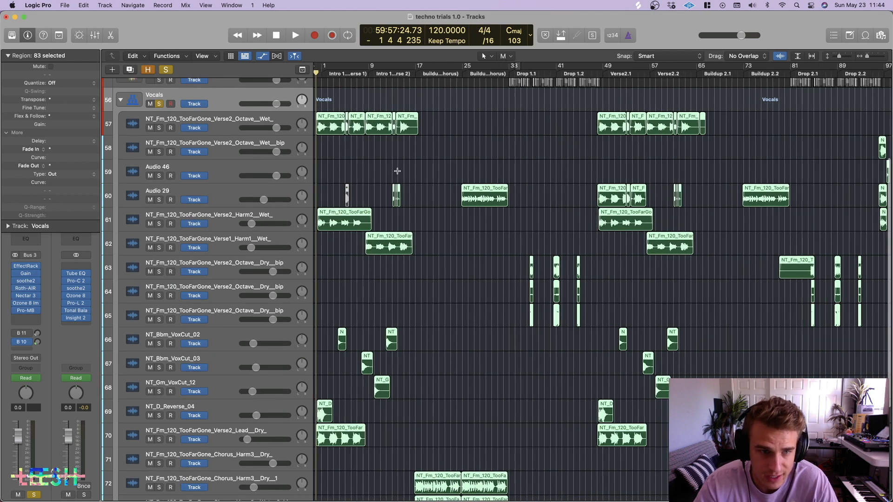
Show track automation for the Vocals stack's tracks around Intro 1.1 and 1.2.
scroll(397, 172, "up", 1)
key("a")
scroll(402, 182, "up", 5)
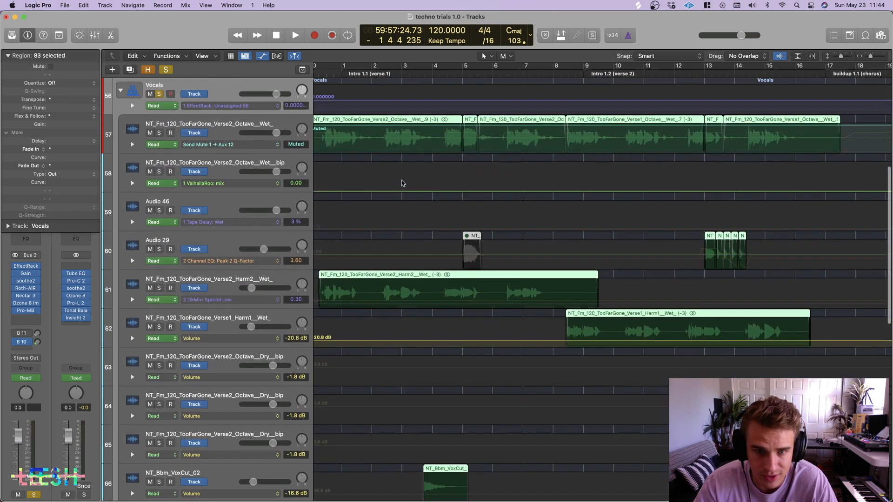
scroll(403, 183, "left", 1)
scroll(403, 184, "up", 3)
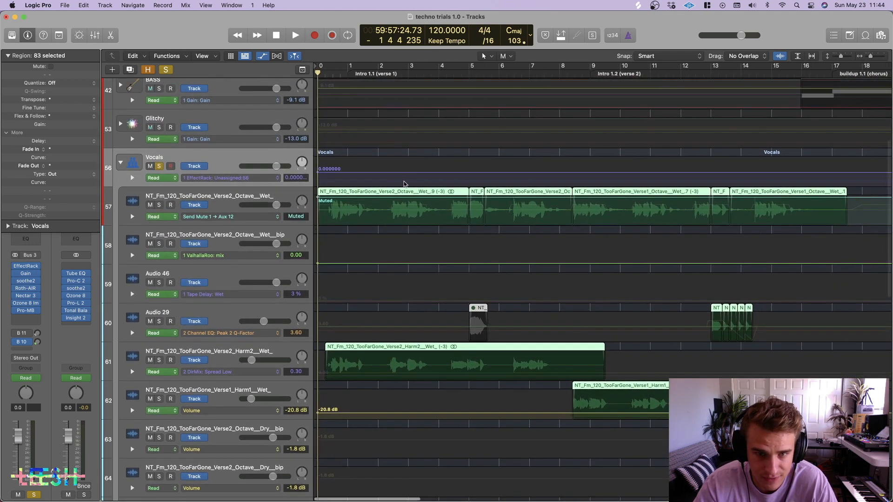
Select the NT_Fm_120_TooFarGone_Verse2_Octave__Wet_ track and play the soloed Vocals stack from the project start.
left_click(276, 202)
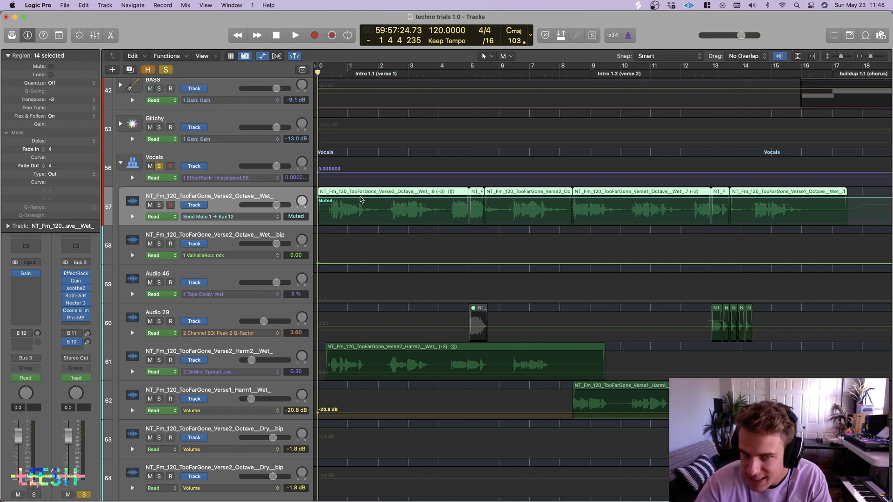
key("space")
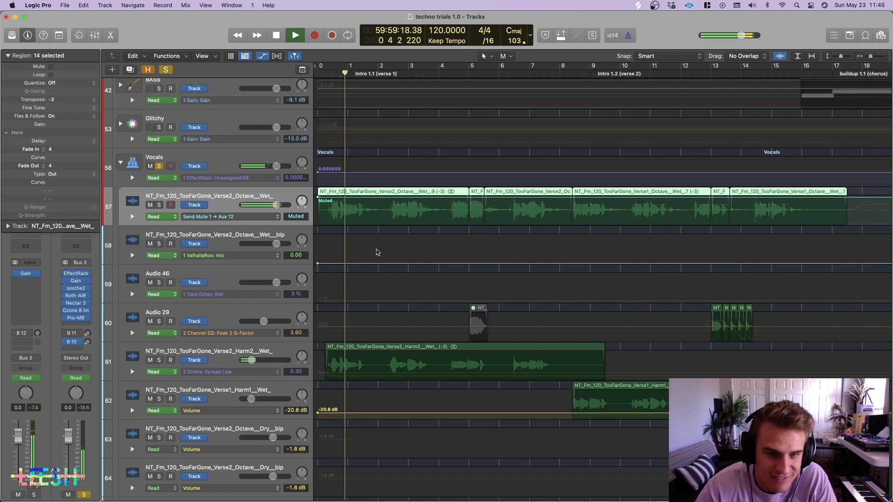
scroll(376, 252, "up", 5)
scroll(372, 252, "left", 3)
key("space")
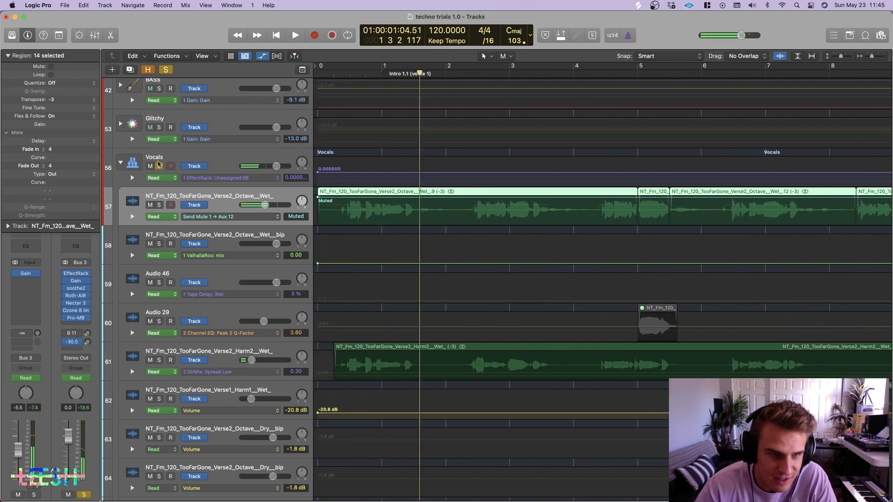
Solo only the NT_Fm_120_TooFarGone_Verse2_Octave__Wet_ track instead of the whole Vocals stack, and play it from before bar 1 through Intro 1.1.
left_click(163, 183)
left_click(159, 204)
left_click(334, 74)
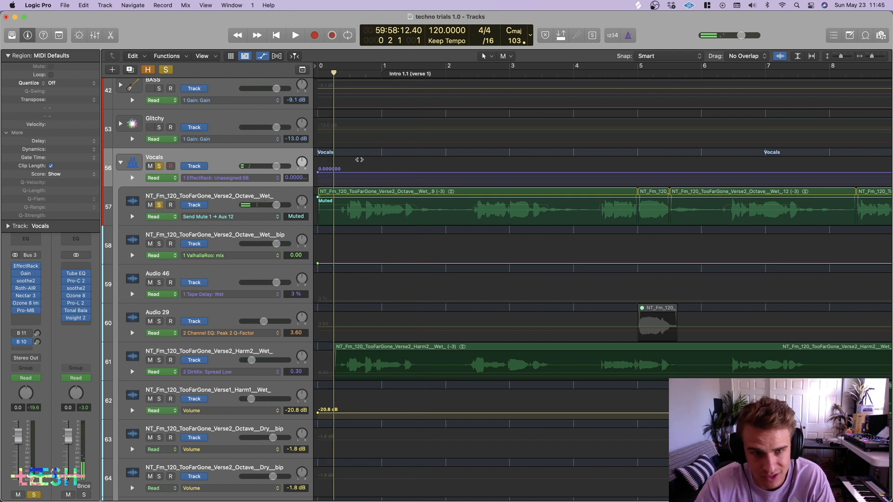
key("space")
key("space")
left_click(159, 167)
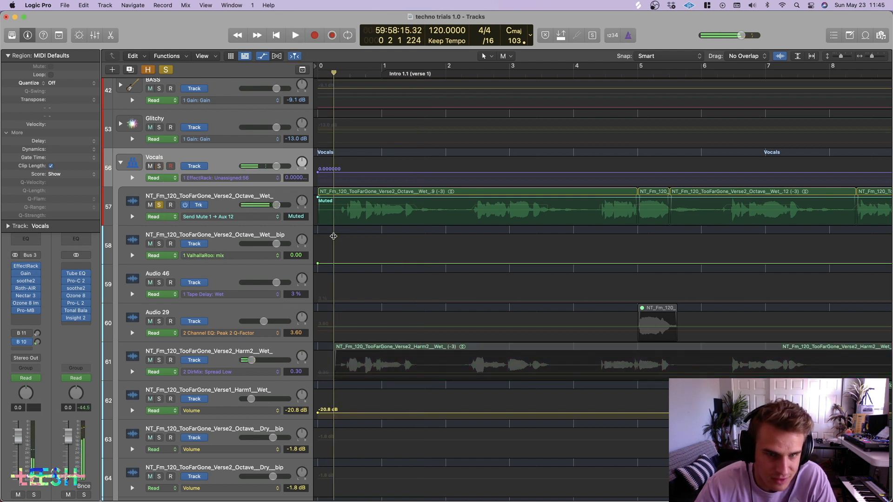
key("space")
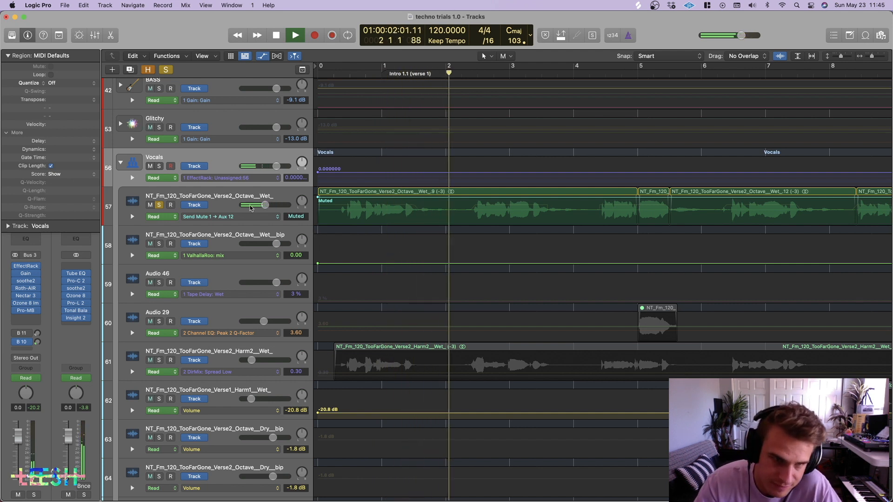
left_click(370, 224)
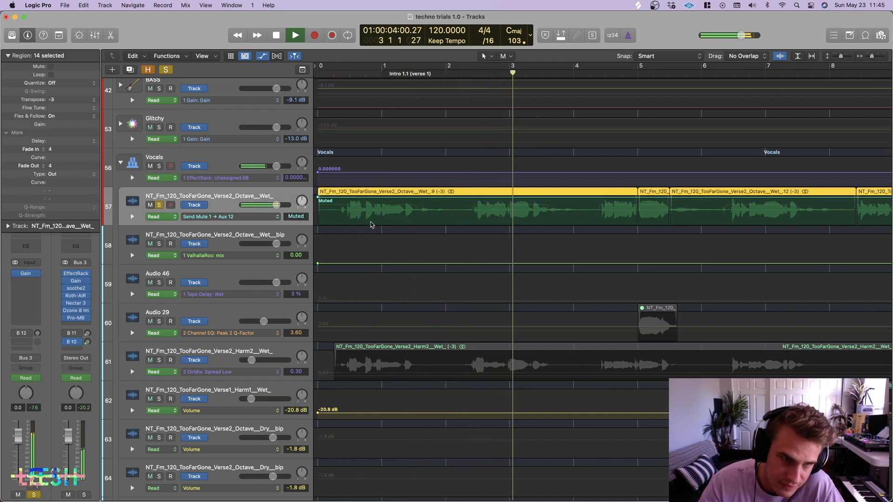
key("space")
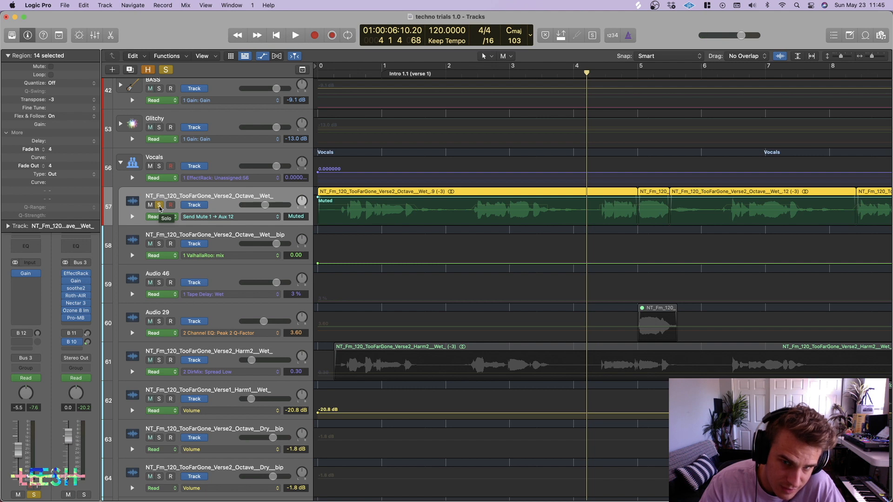
Expand the soloed octave vocal's automation lanes, examine its Volume curve and play the opening from the project start.
left_click(132, 216)
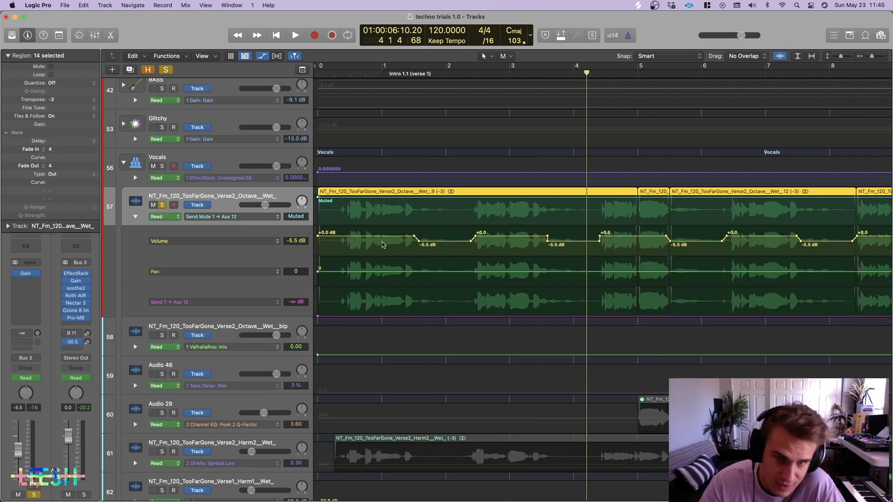
key("super+Left")
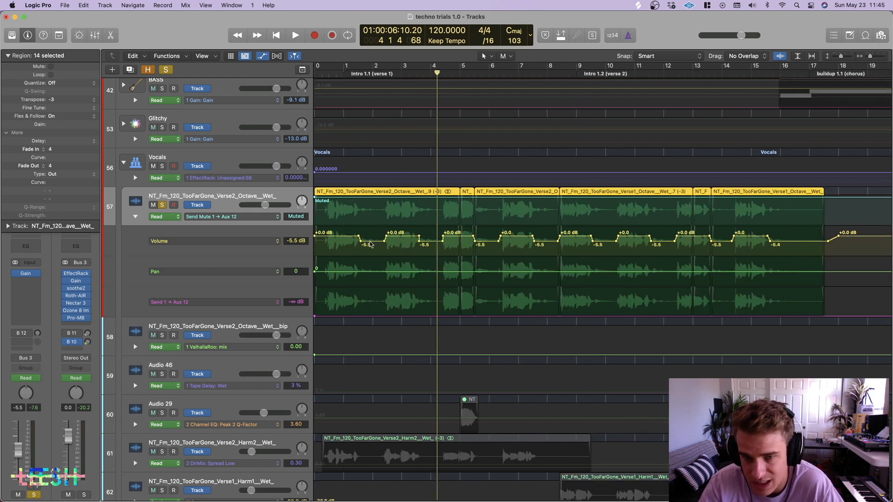
key("Return")
key("space")
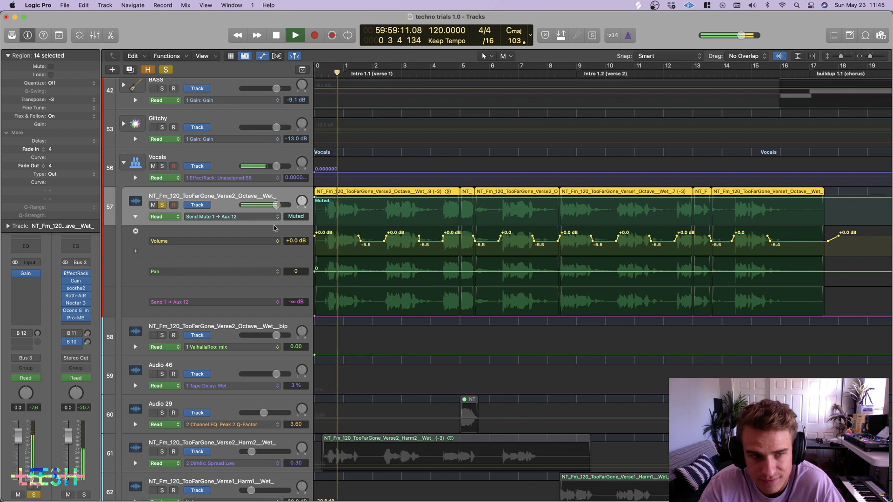
key("space")
Set the octave vocal regions' Transpose to 0 and play them from the project start at their original pitch.
left_click_drag(71, 99, 68, 95)
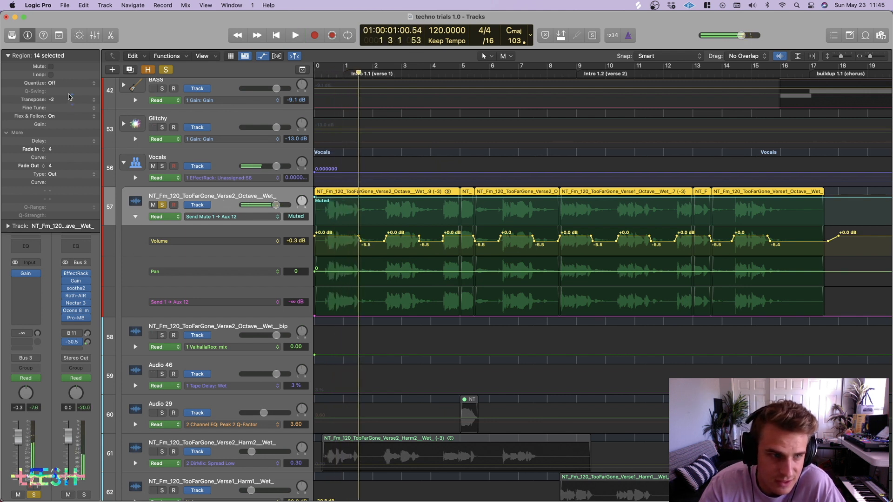
key("Return")
key("space")
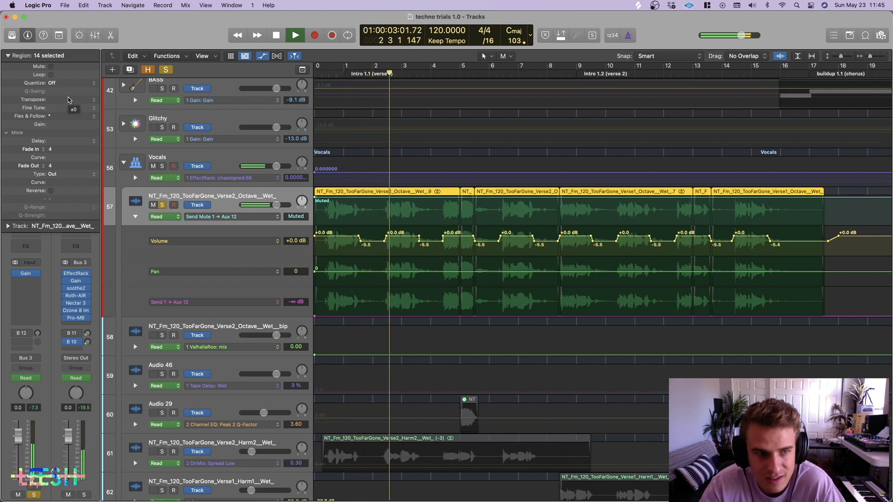
key("space")
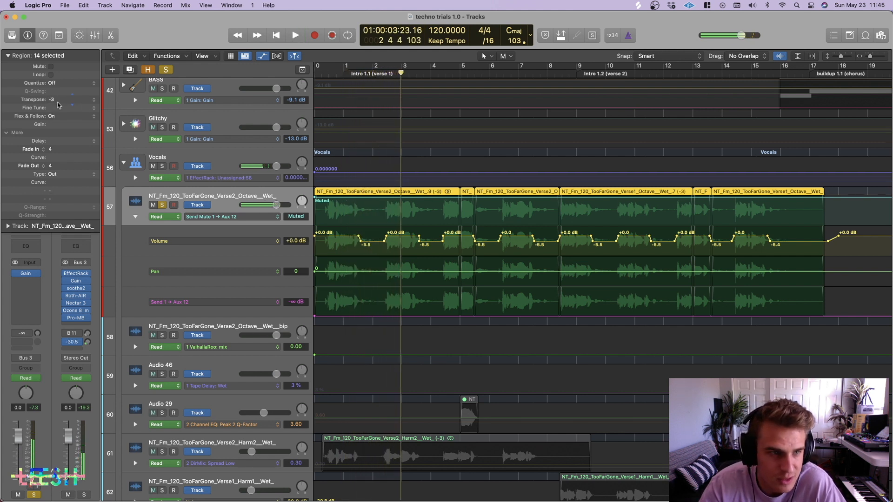
Collapse the automation lanes, bypass all effects and sends on the Vocals stack and play the soloed octave vocal from the start.
left_click(135, 217)
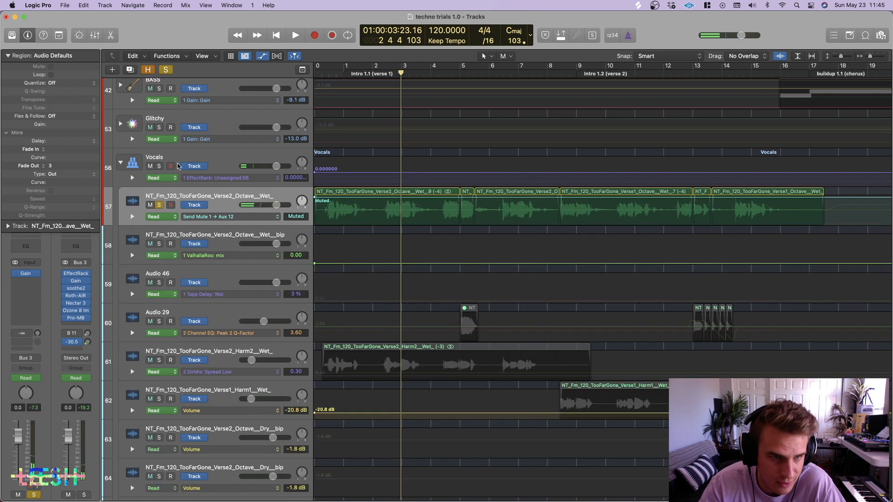
left_click(181, 155)
left_click_drag(16, 266, 20, 342)
key("Return")
key("space")
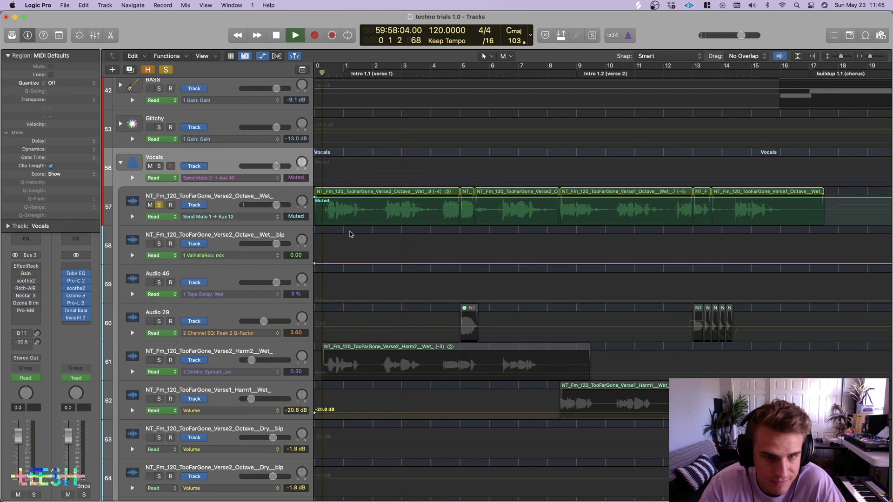
left_click(225, 210)
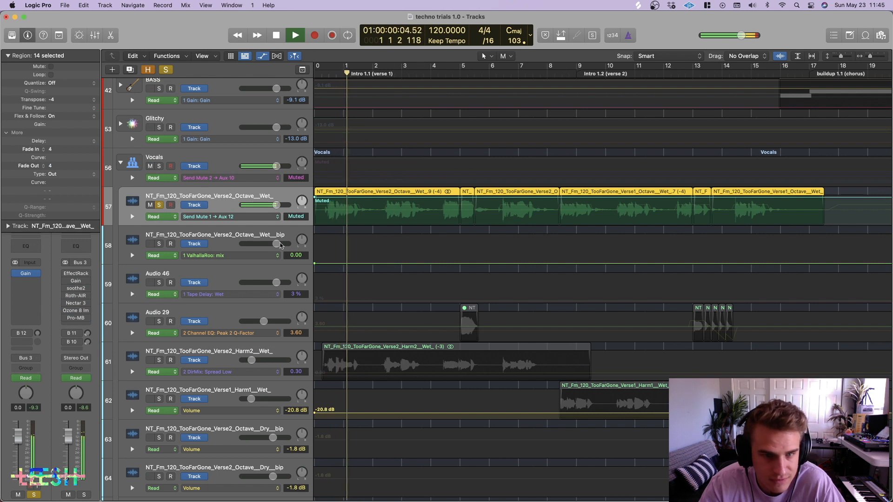
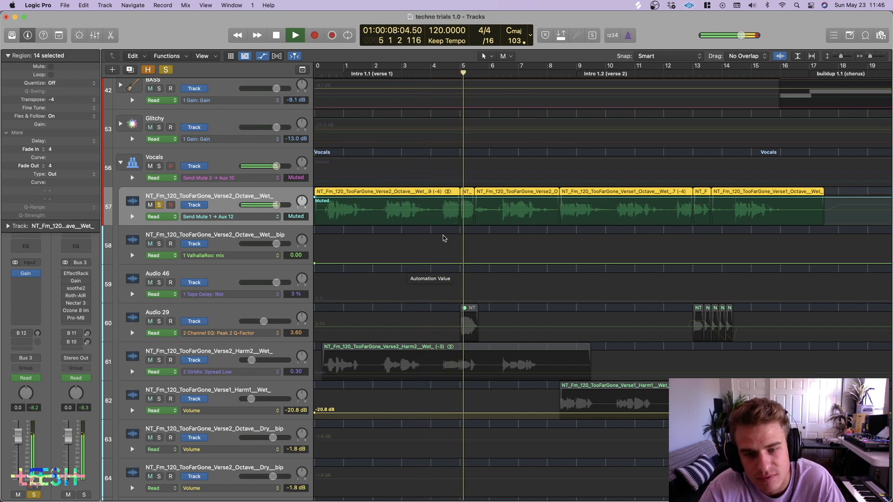
Listen to the soloed Verse2_Octave Wet vocal through both intro verses, stop playback and look over its regions in the verses after the drop.
scroll(443, 238, "left", 3)
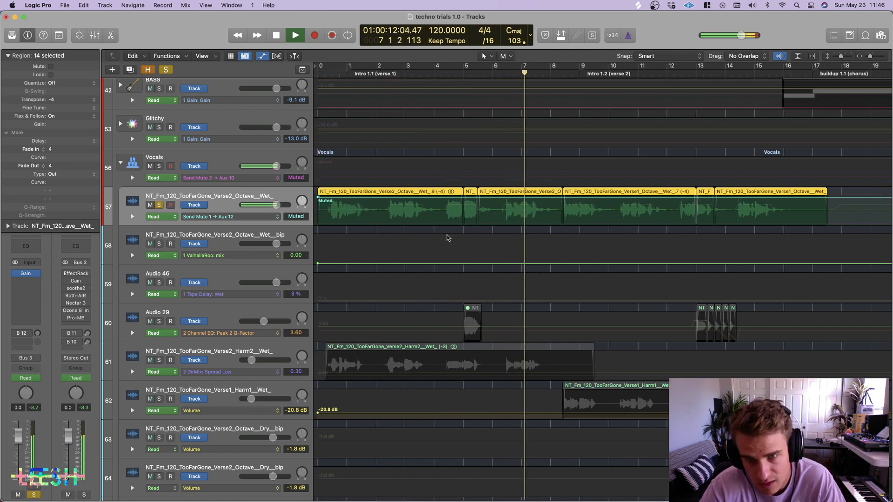
scroll(553, 237, "down", 1)
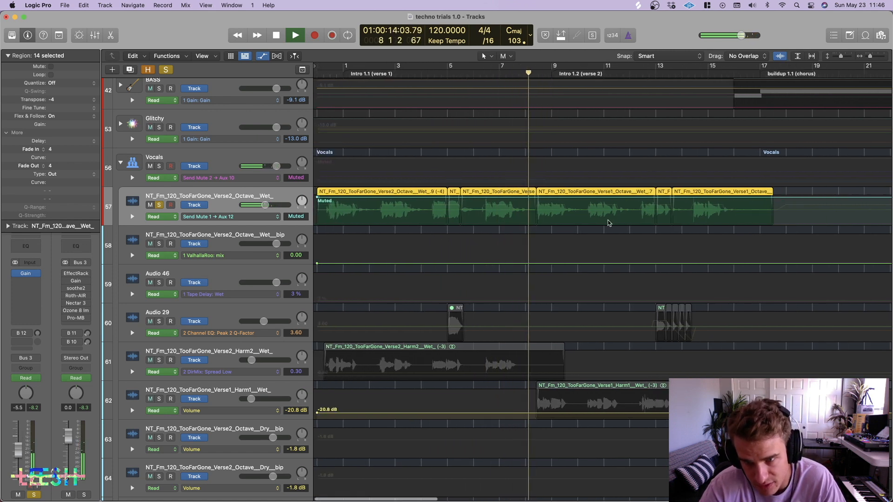
scroll(600, 230, "right", 3)
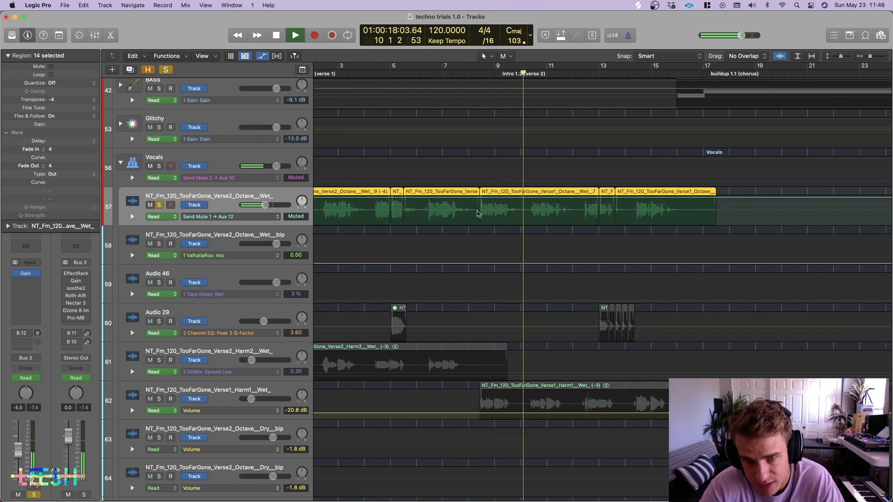
key("space")
scroll(645, 209, "down", 5)
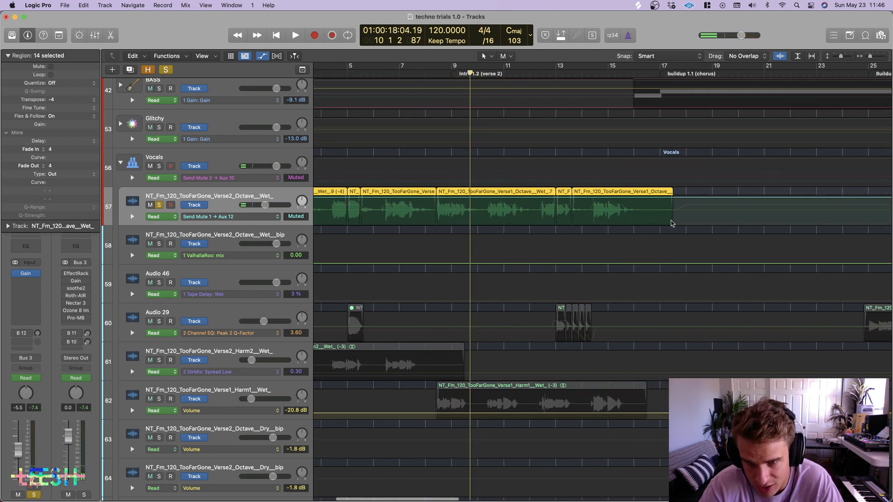
scroll(545, 266, "right", 3)
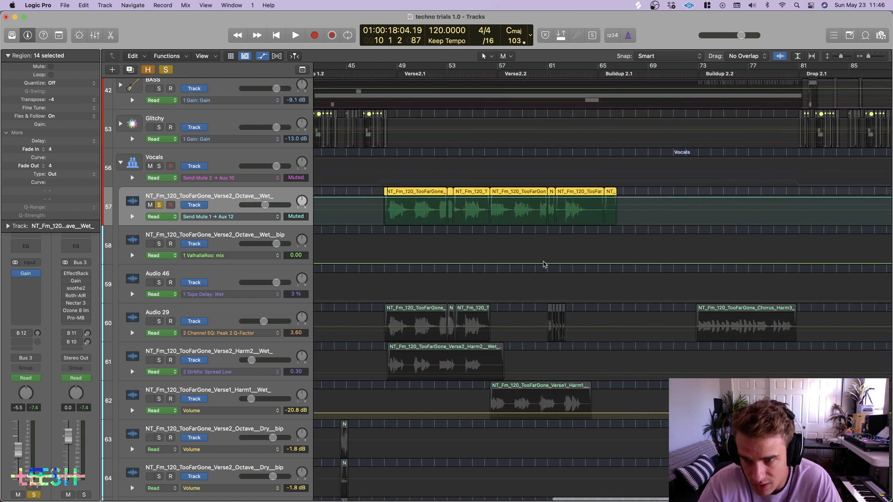
scroll(538, 268, "left", 5)
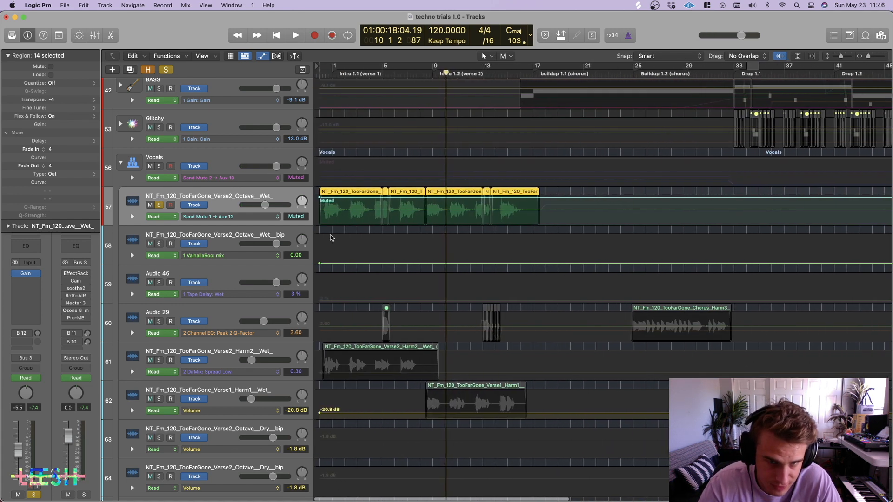
Solo the Verse2_Harm2 Wet track in place of the Verse2_Octave Wet track and play it from the start.
left_click(219, 236)
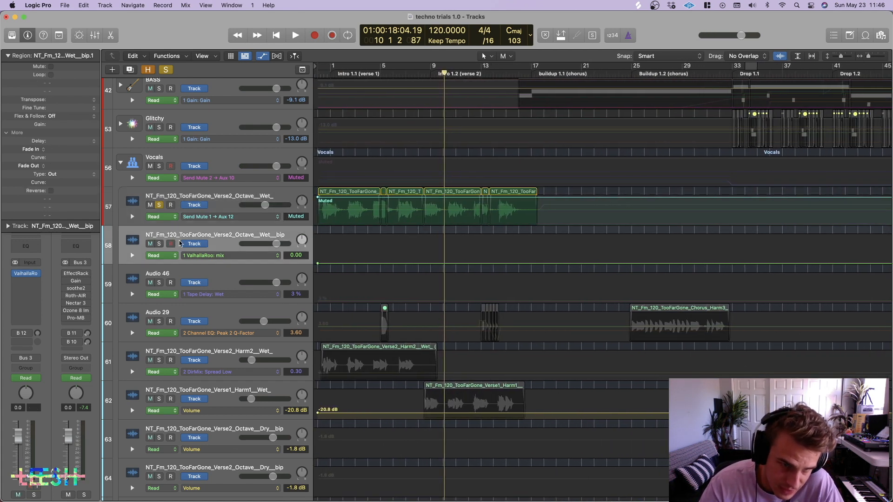
key("super+Left")
key("super+Left")
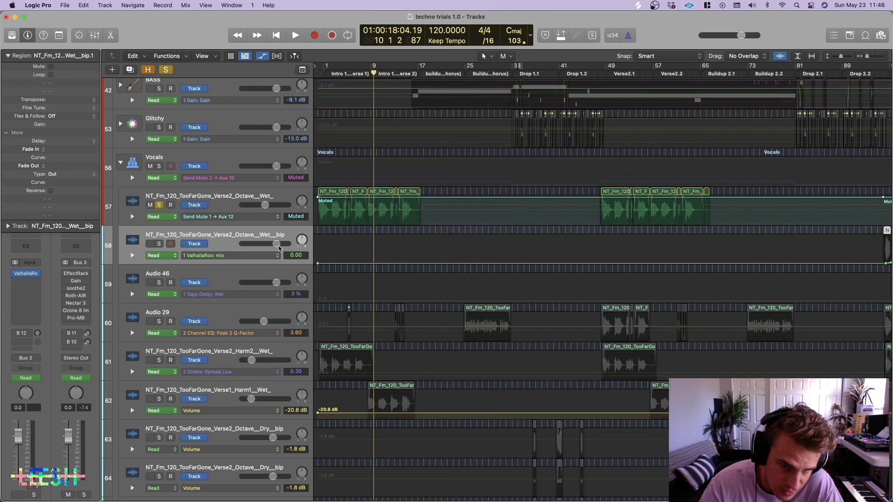
left_click(199, 351)
key("s")
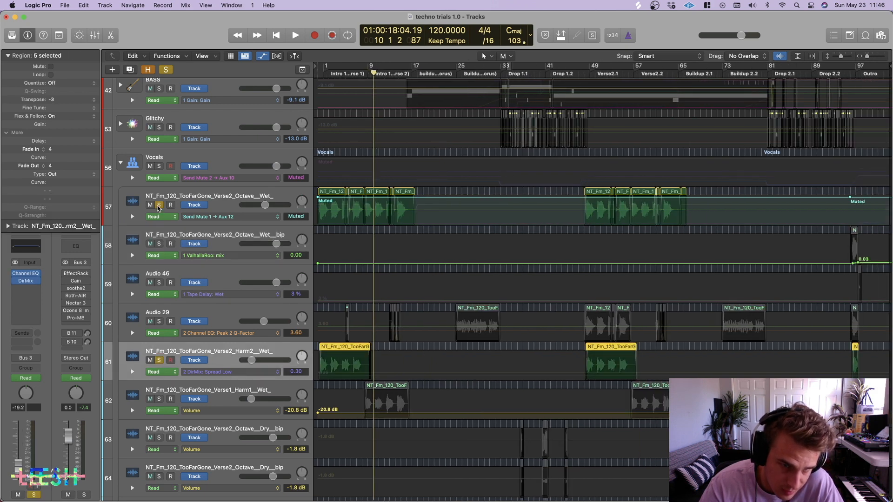
key("super+Right")
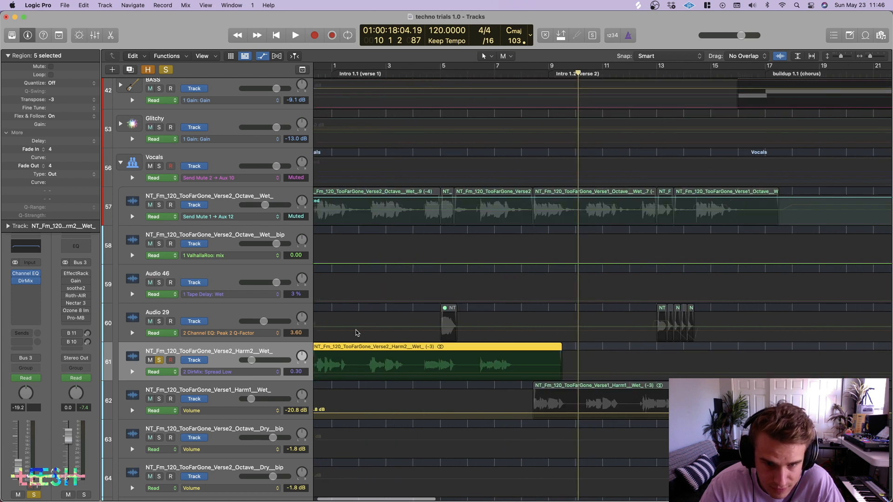
key("Return")
key("space")
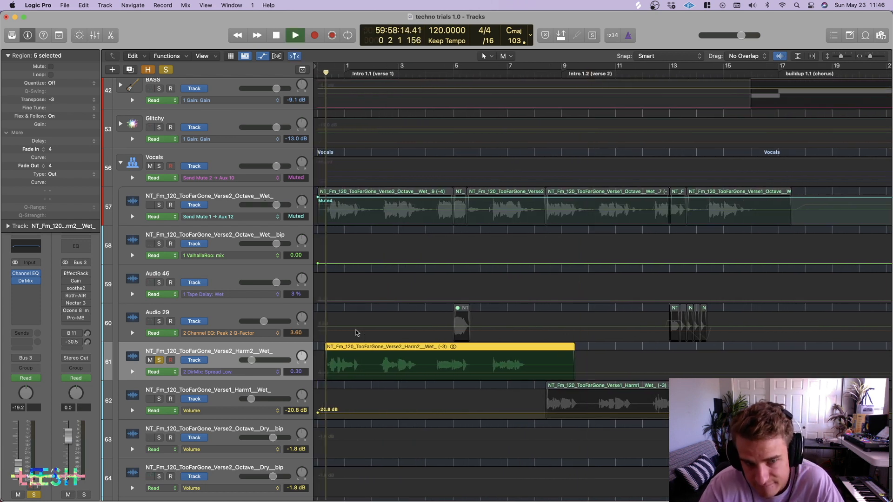
Compare Harm2 with the Verse2_Octave Wet vocal by briefly soloing the latter, and add the Verse1_Harm1 Wet track to the solo.
left_click(159, 206)
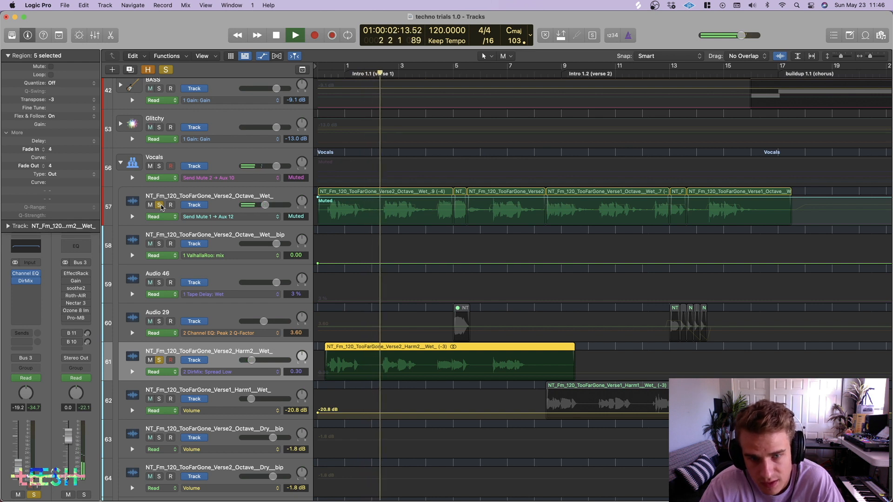
left_click(159, 206)
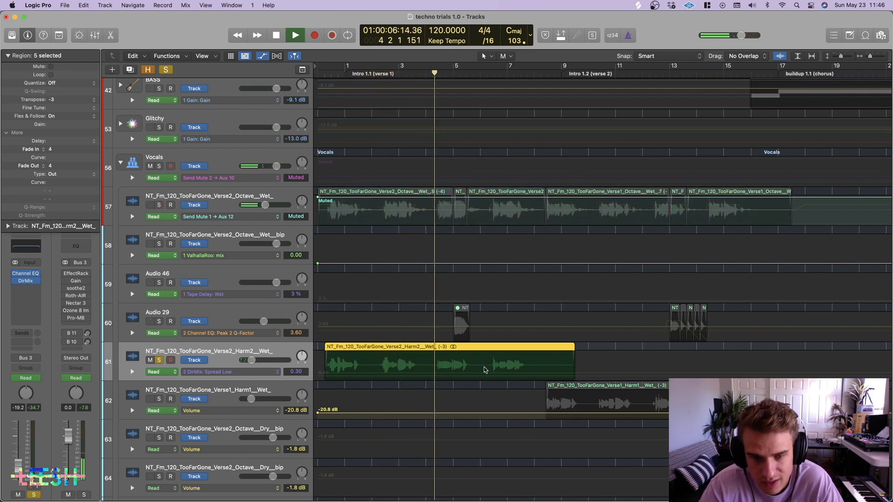
scroll(478, 362, "down", 5)
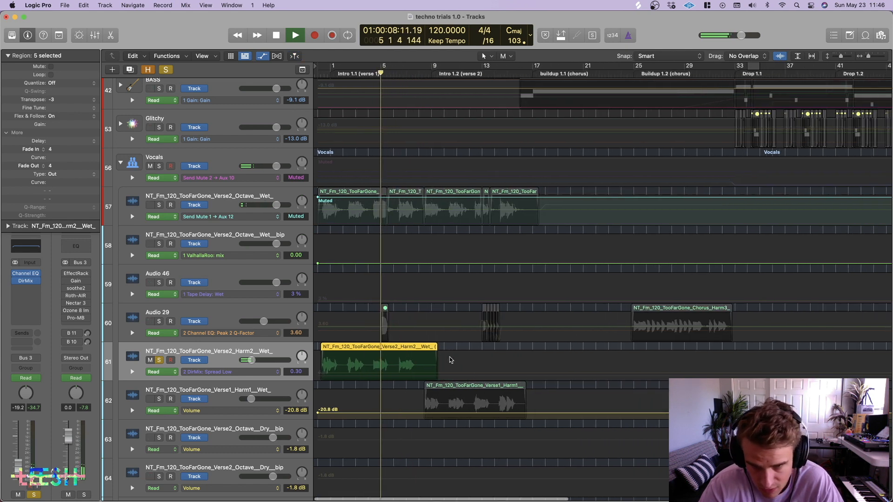
scroll(450, 359, "down", 5)
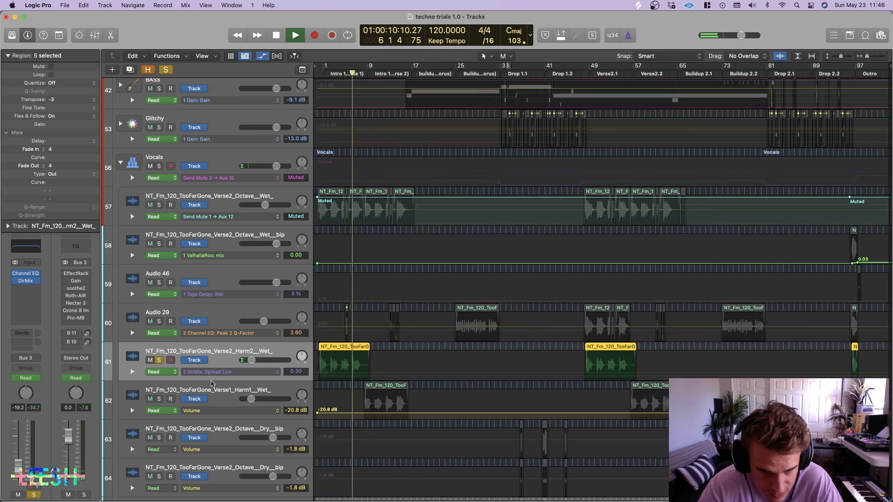
left_click(159, 399)
scroll(224, 356, "up", 5)
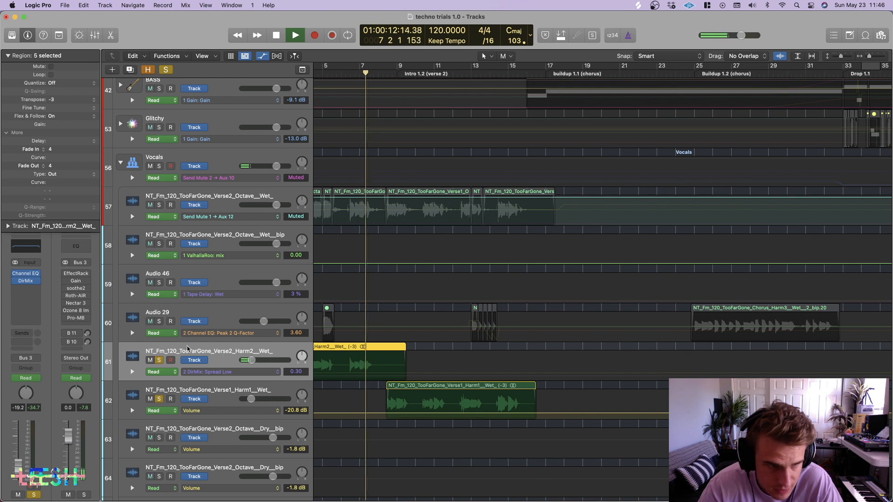
Stop playback and inspect the Direction Mixer settings on the Verse2_Harm2 Wet and Verse1_Harm1 Wet tracks.
left_click(26, 281)
key("space")
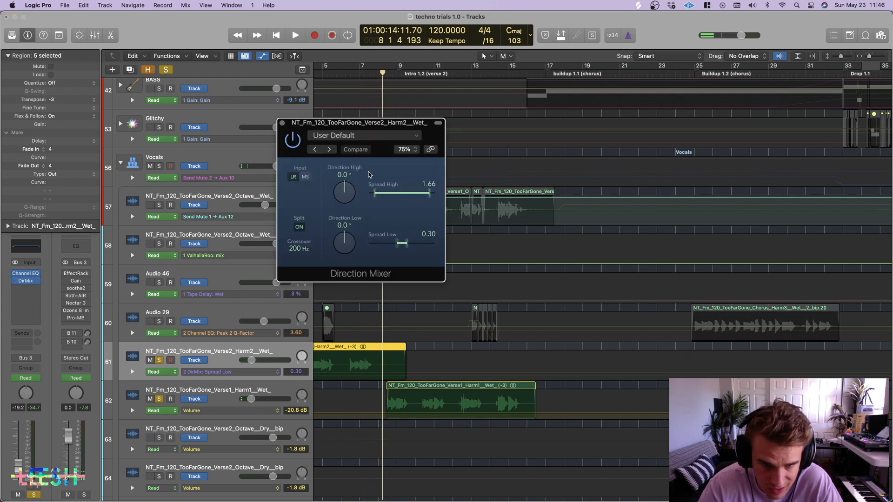
left_click(282, 123)
left_click(210, 396)
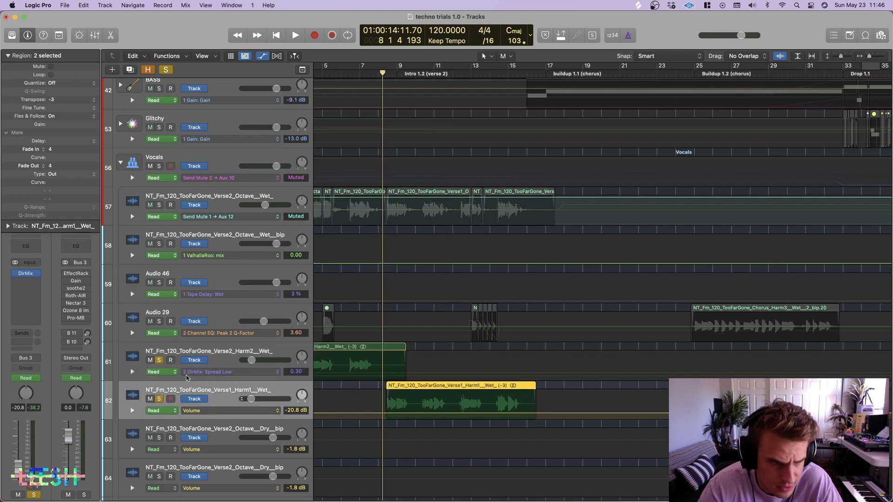
left_click(26, 276)
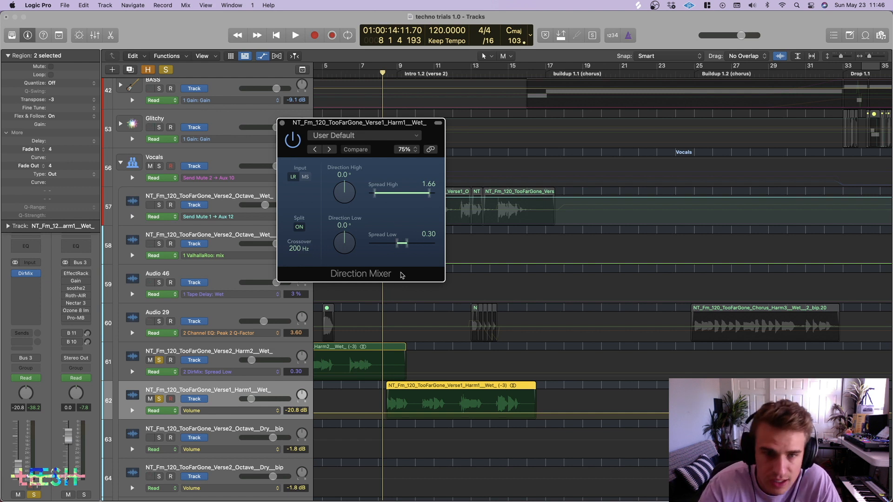
left_click(282, 123)
Play the soloed Harm2 and Harm1 wet harmonies from bar 8 into verse 2 and look over their regions.
key("space")
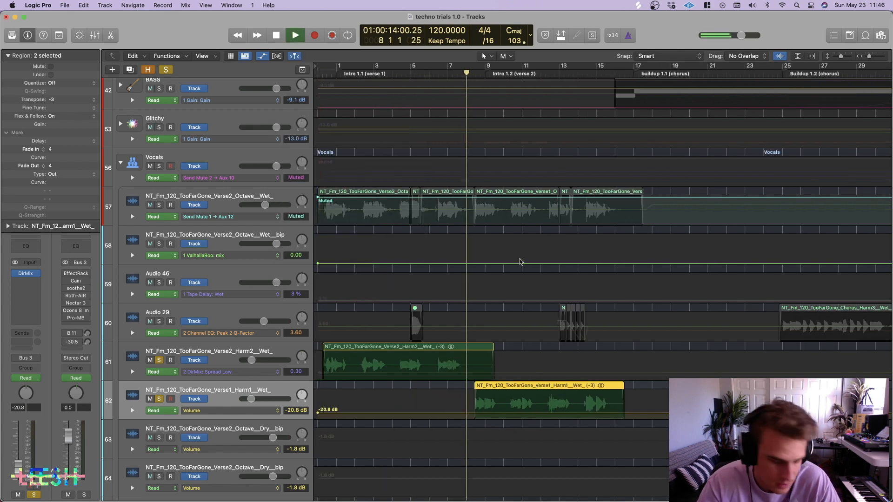
key("super+Right")
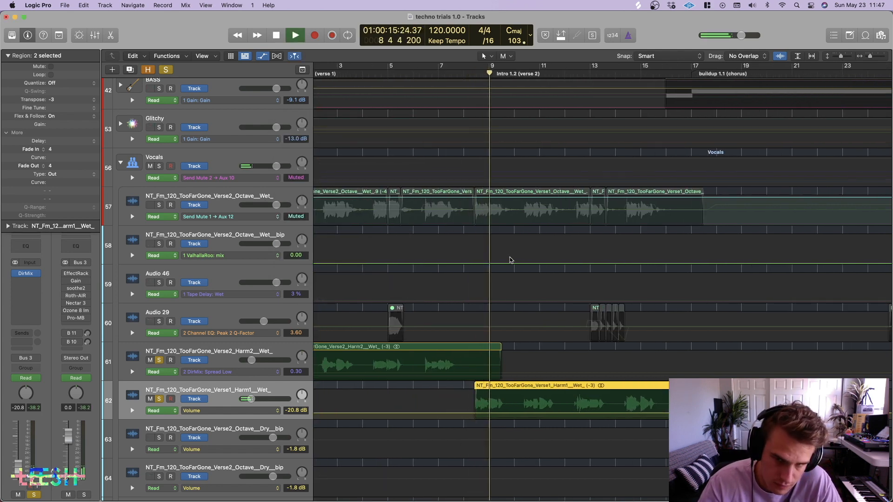
key("super+Left")
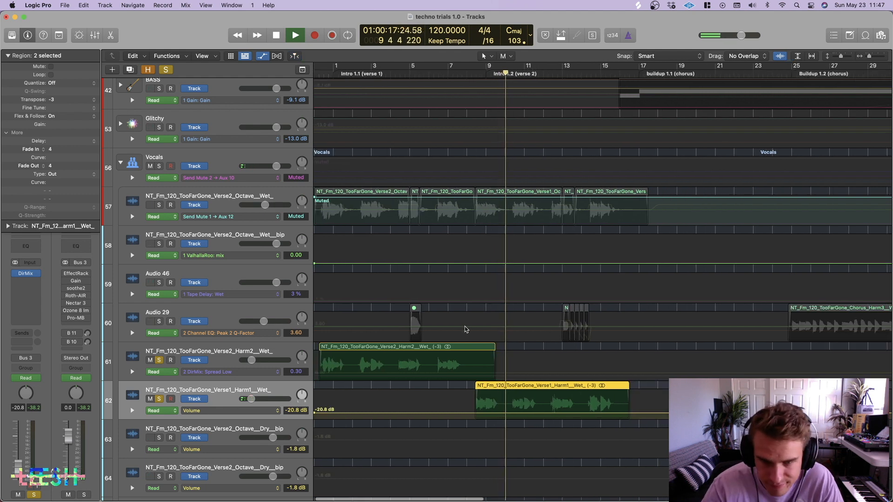
key("super+Left")
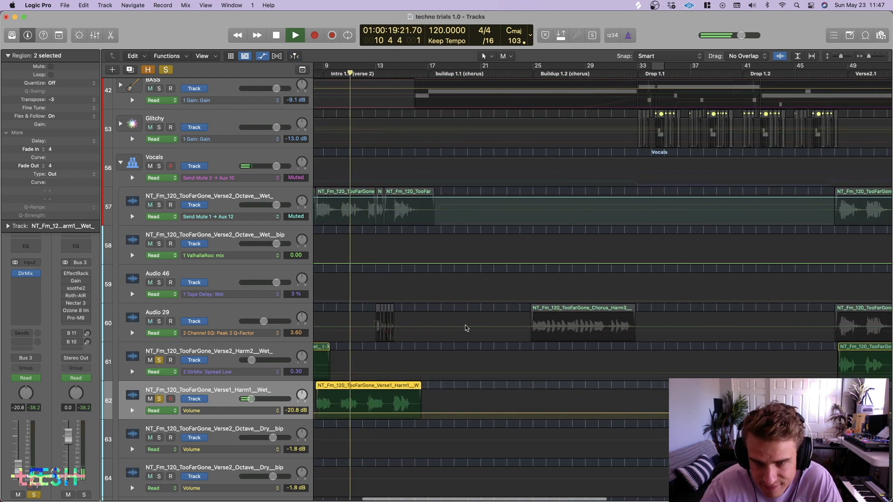
key("super+Left")
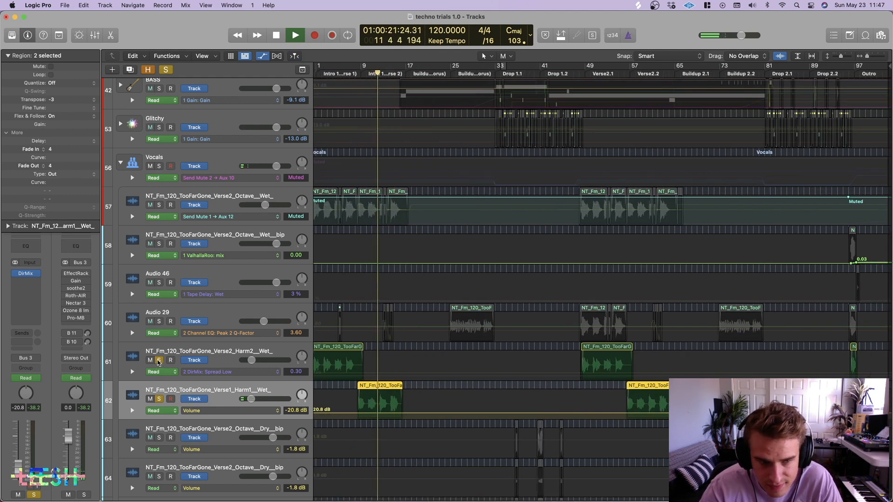
scroll(459, 391, "down", 5)
scroll(459, 391, "left", 1)
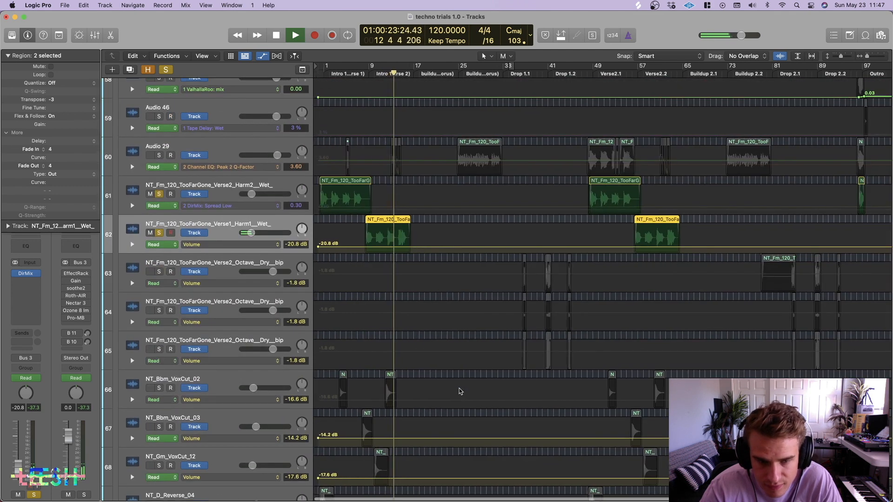
Turn off solo on the Verse2_Harm2 Wet and Verse1_Harm1 Wet tracks.
scroll(177, 266, "up", 2)
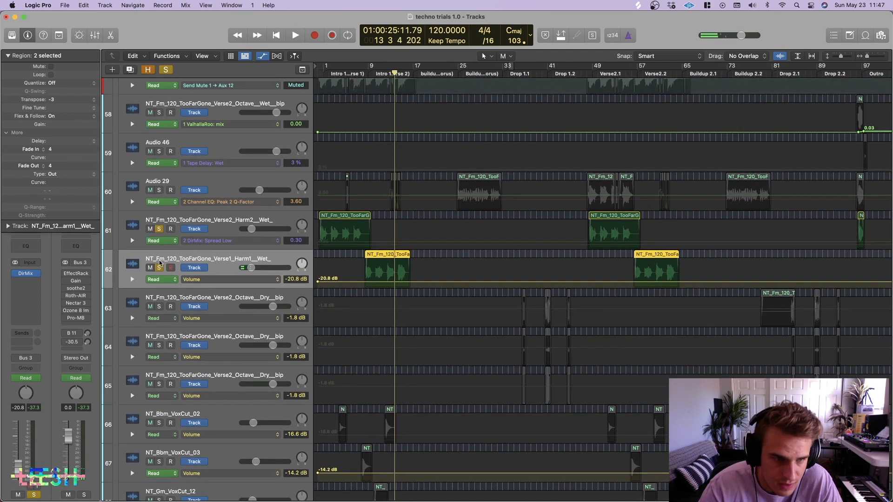
left_click(159, 230)
scroll(426, 346, "up", 3)
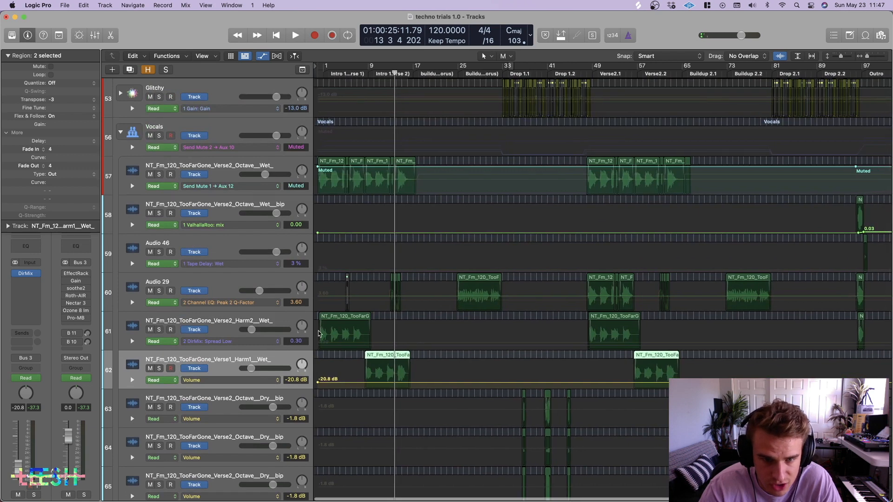
Reduce the track heights and move the Verse2_Harm2 Wet and Verse1_Harm1 Wet tracks directly below the Verse2_Octave Wet track.
key("super+Right")
scroll(427, 345, "left", 5)
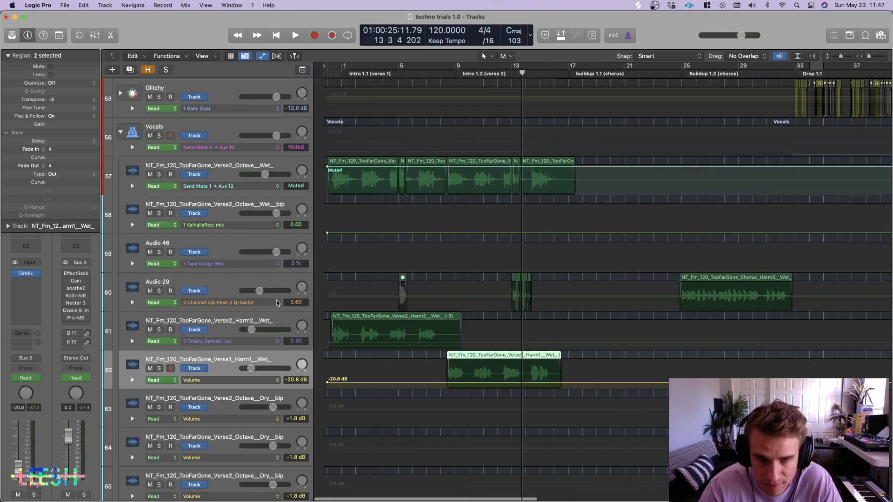
key("super+Up")
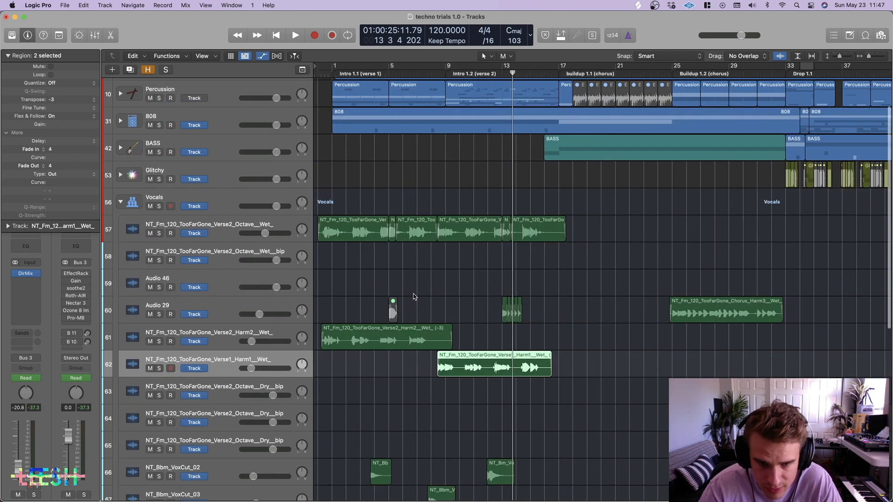
scroll(412, 295, "down", 5)
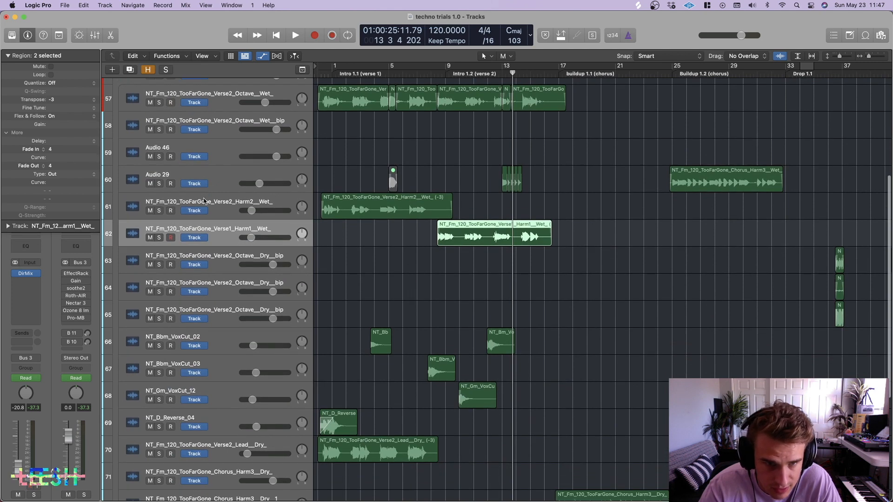
left_click(217, 207, "shift")
left_click_drag(217, 208, 212, 122)
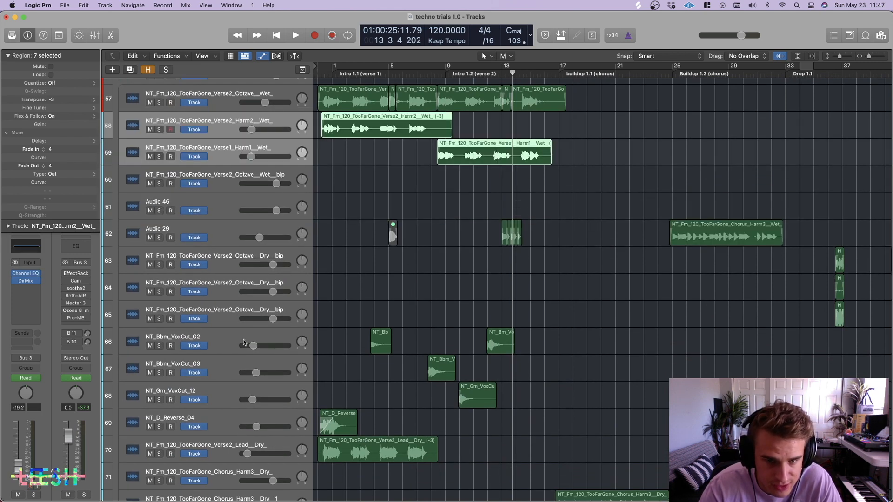
Move the tracks from NT_Bbm_VoxCut_02 through Verse2_Lead Dry directly below the Verse2_Harm2 Wet track, leaving only NT_Bbm_VoxCut_02 selected.
left_click(249, 346)
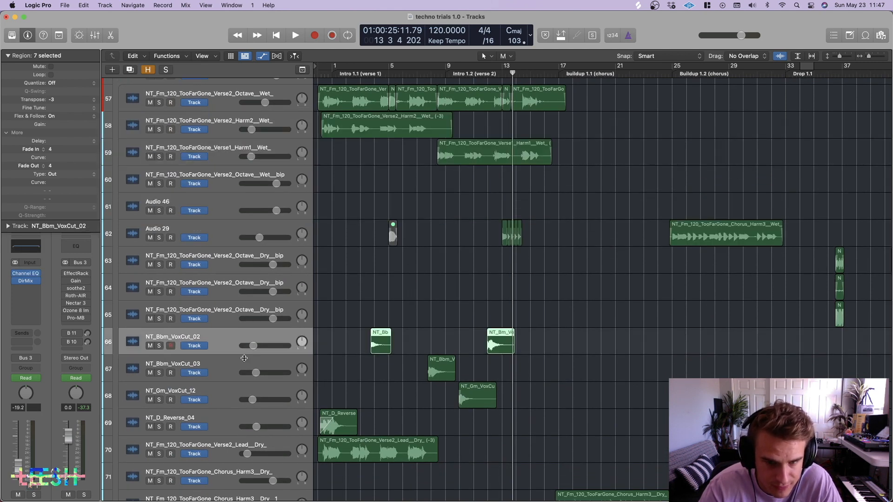
left_click(227, 448, "shift")
left_click_drag(221, 341, 214, 142)
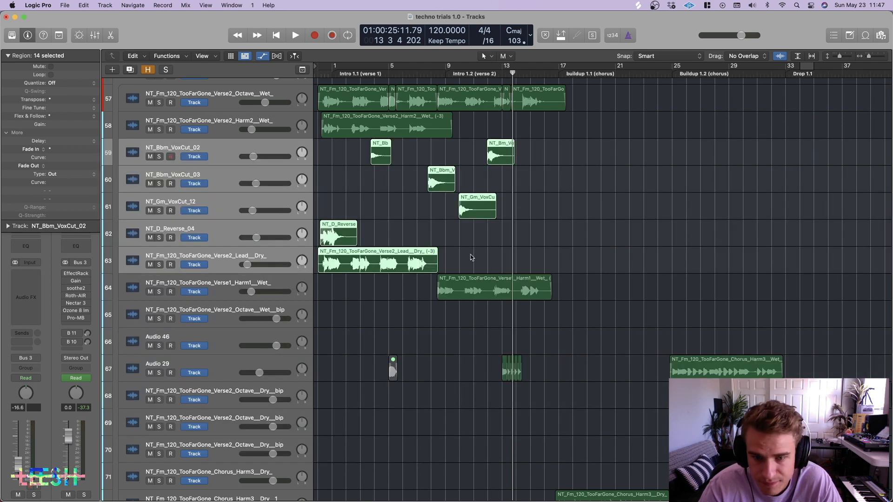
left_click(213, 150)
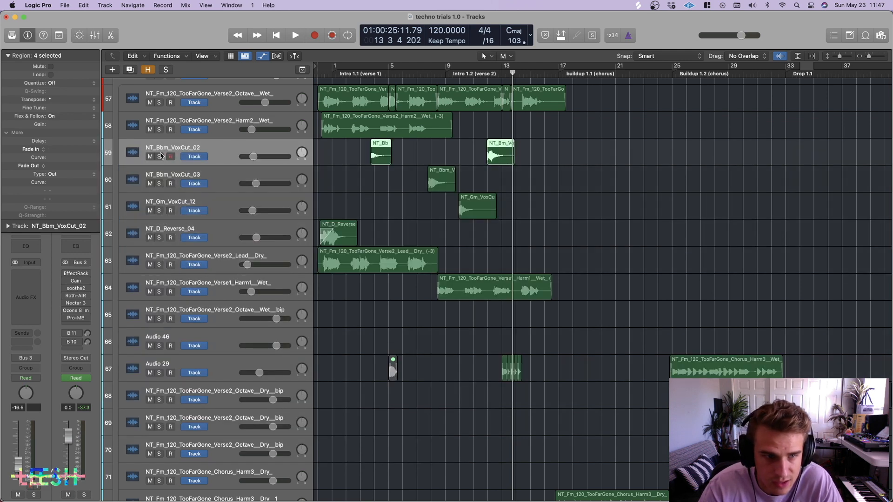
Solo the Verse2_Octave Wet, Verse2_Harm2 Wet and NT_Bbm_VoxCut_02 tracks and play them together from bar 2.
left_click_drag(162, 157, 160, 103)
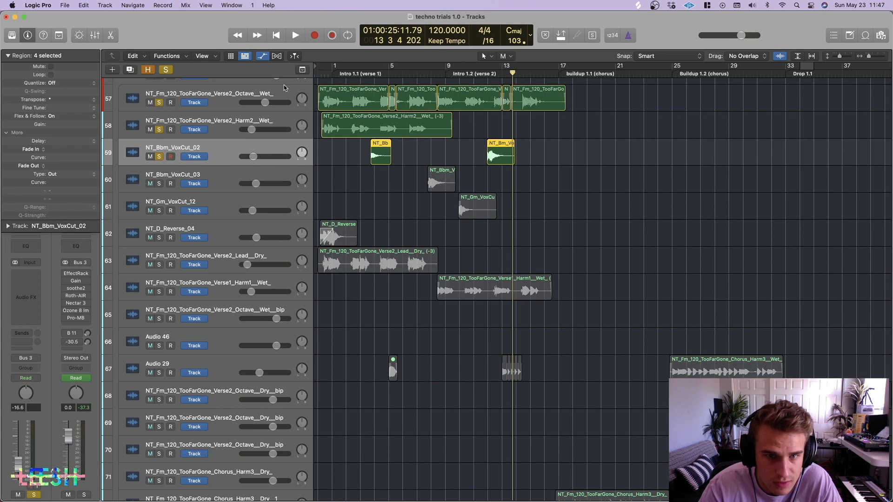
left_click(349, 73)
key("space")
key("super+Right")
key("super+Right")
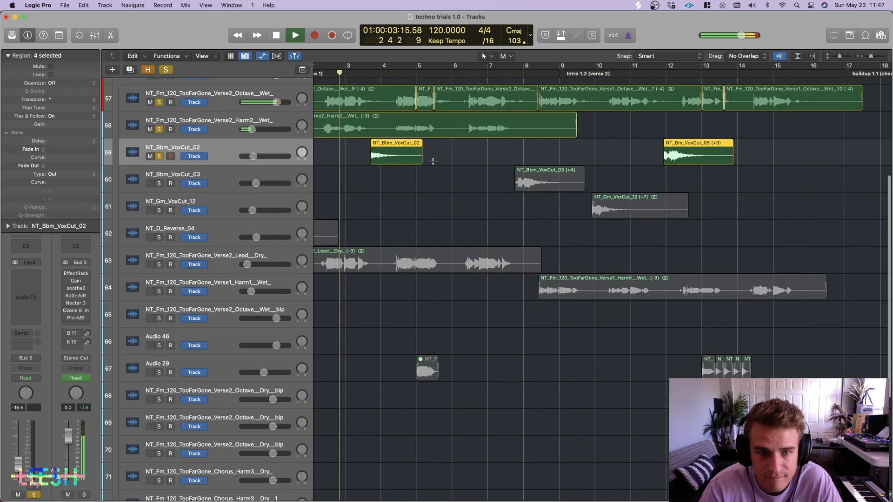
key("super+Left")
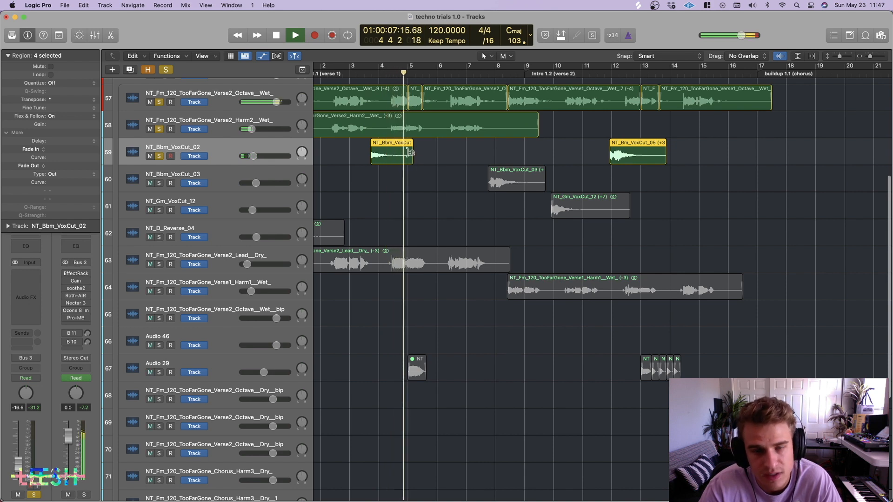
Add the NT_Bbm_VoxCut_03 and NT_Gm_VoxCut_12 tracks to the solo during playback and select each one in turn.
left_click(159, 209)
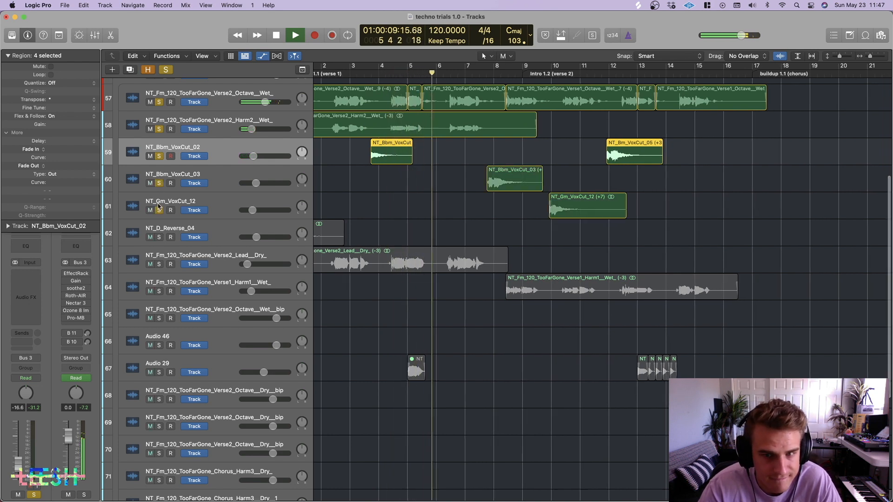
key("super+Left")
left_click(228, 182)
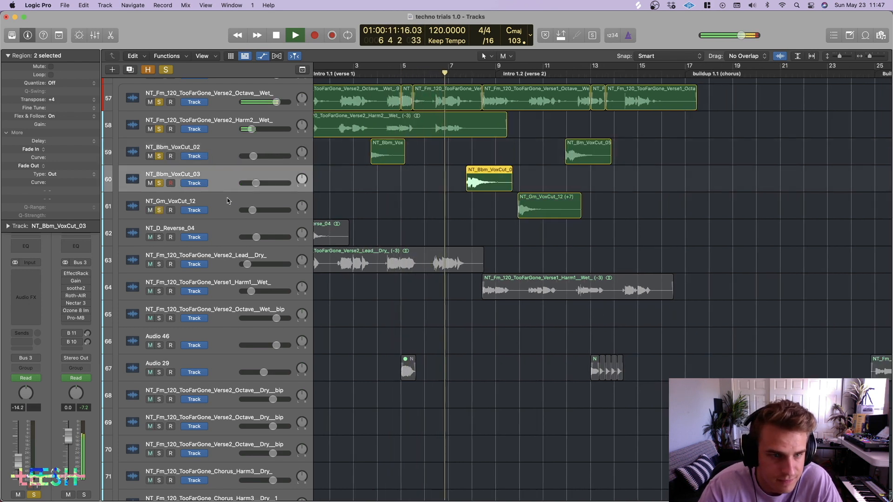
left_click(228, 200)
key("super+Right")
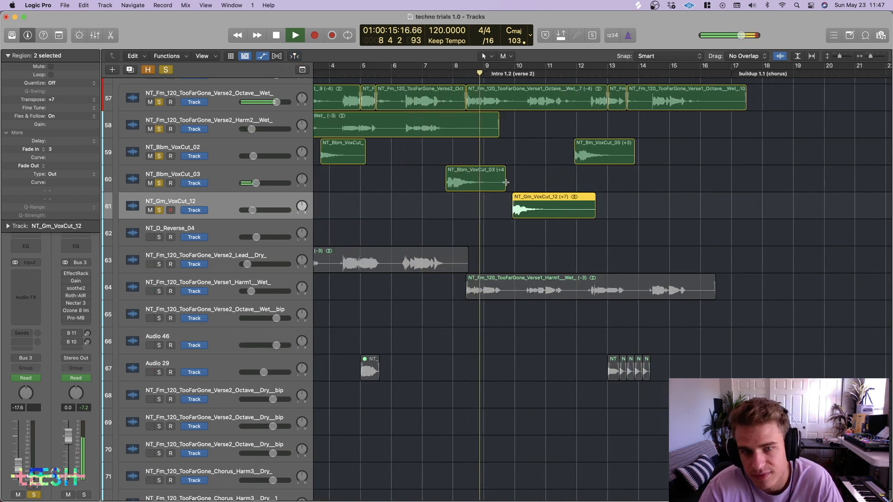
Listen to the soloed vocal cuts through verse 2 and examine where their regions repeat across the arrangement.
scroll(506, 183, "right", 3)
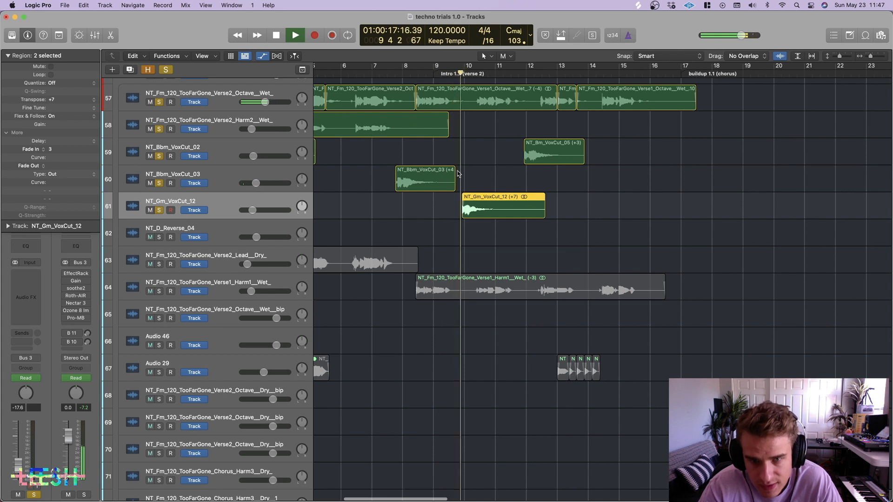
key("z")
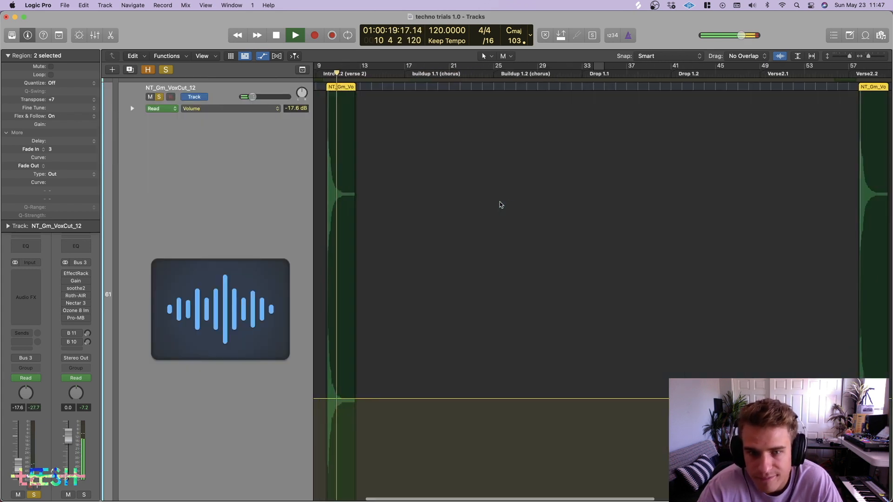
key("z")
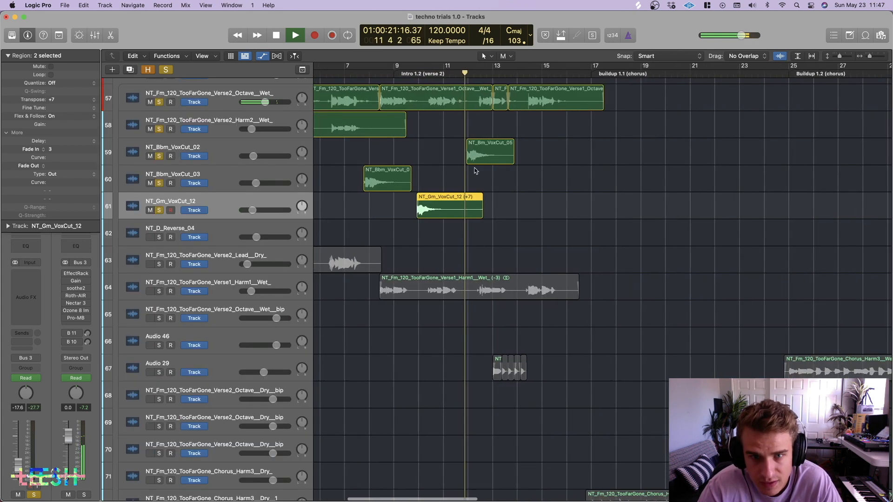
scroll(478, 154, "down", 3)
scroll(481, 148, "down", 3)
scroll(495, 188, "right", 5)
scroll(495, 187, "right", 5)
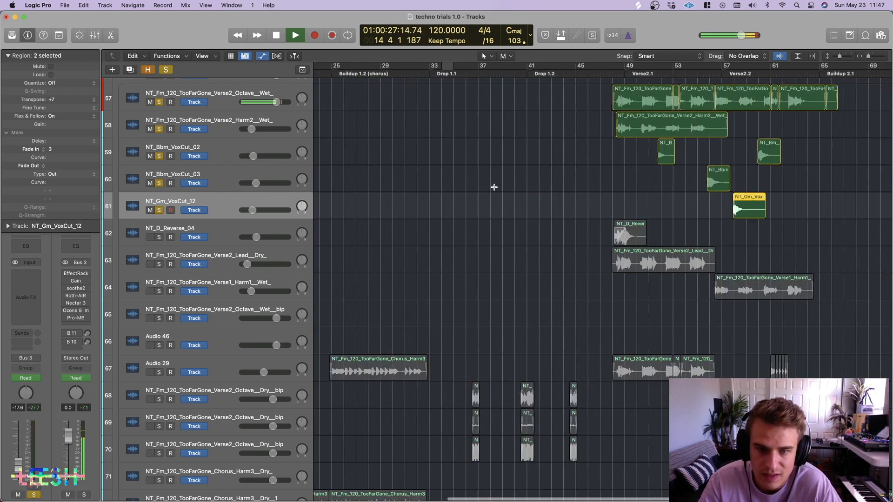
scroll(493, 187, "left", 10)
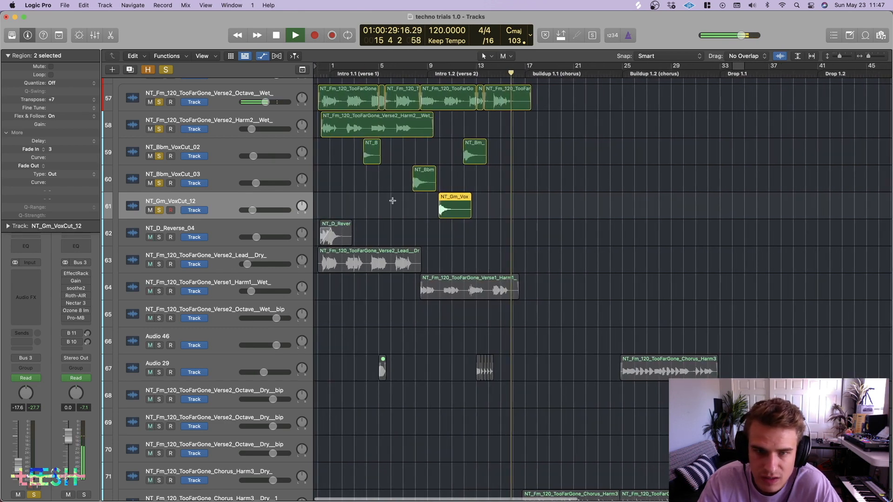
Add the NT_D_Reverse_04 track to the solo and play from just before bar 1 with its region enlarged.
left_click(218, 233)
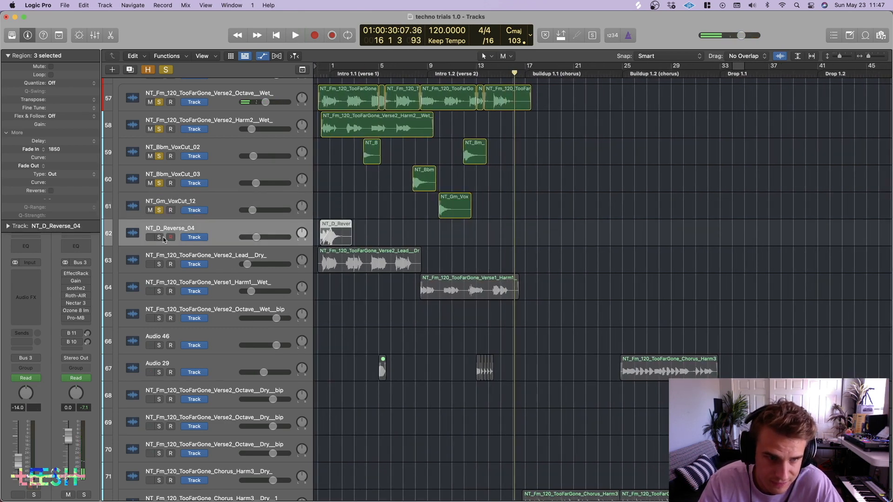
left_click(320, 74)
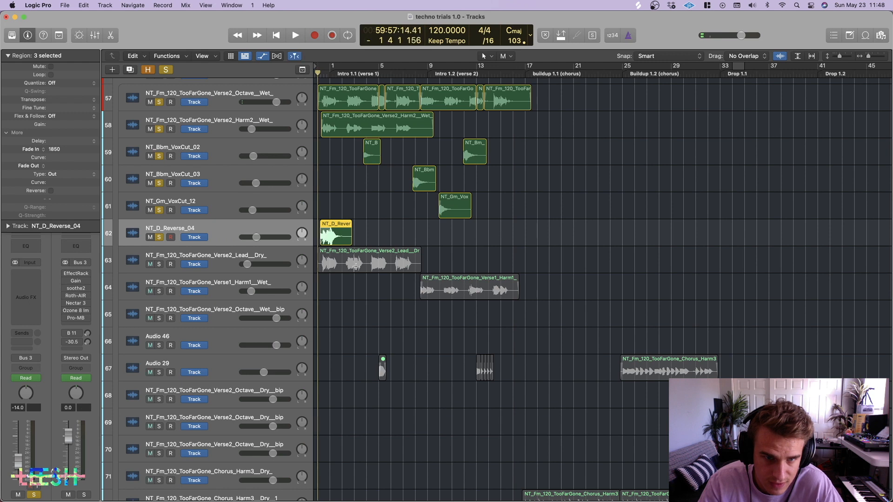
key("space")
key("super+Right")
key("super+Right")
key("super+Right")
key("super+Right")
key("super+Right")
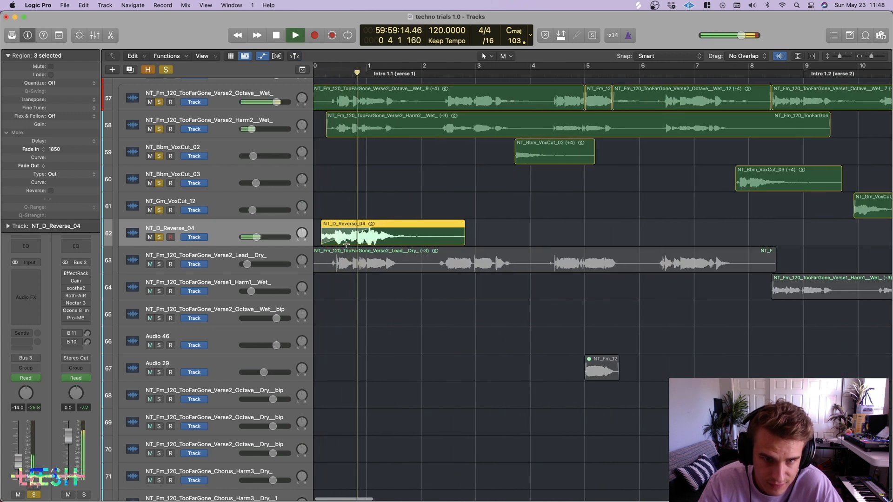
Play NT_D_Reverse_04 with only that track soloed, and release its solo to hear it among the other vocals.
key("space")
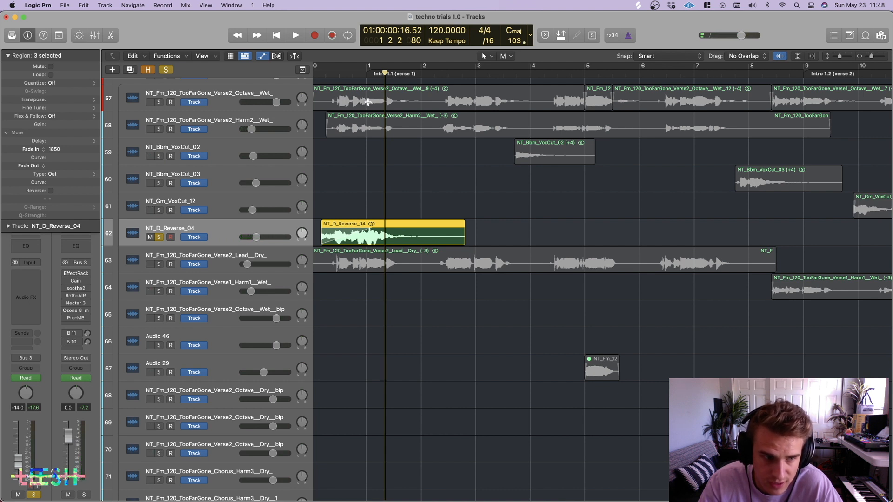
key("space")
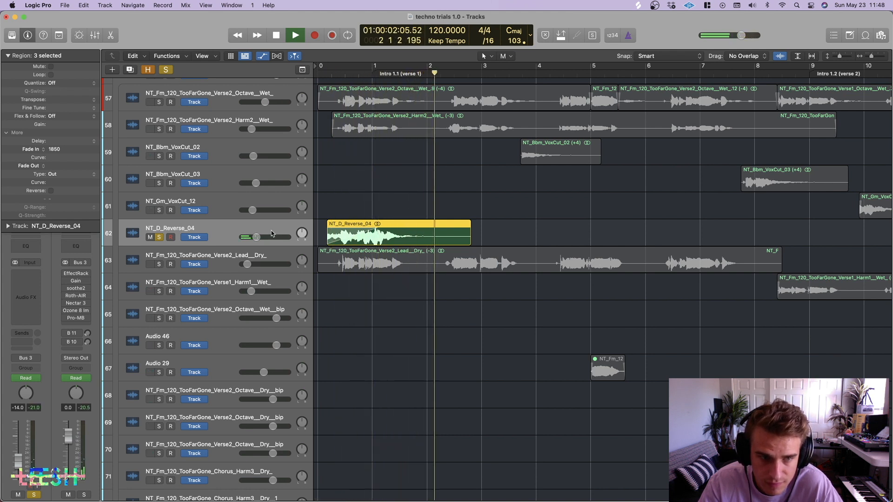
left_click(160, 237)
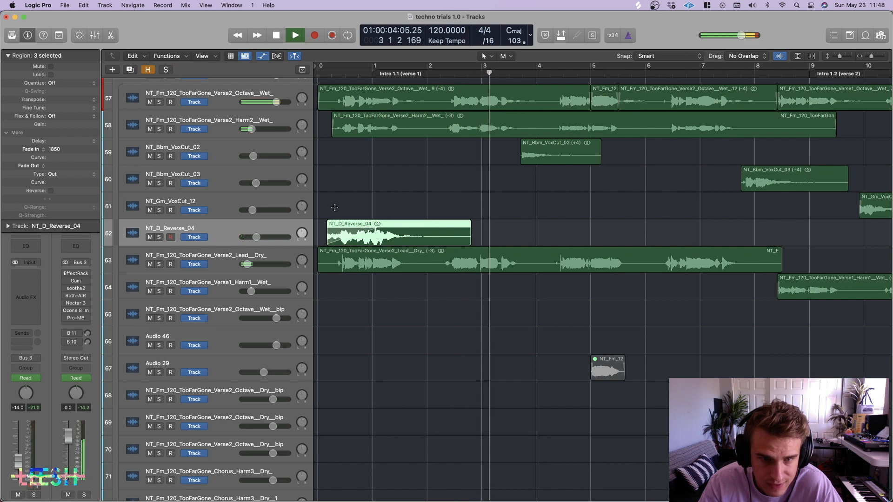
key("super+Left")
scroll(354, 212, "left", 1)
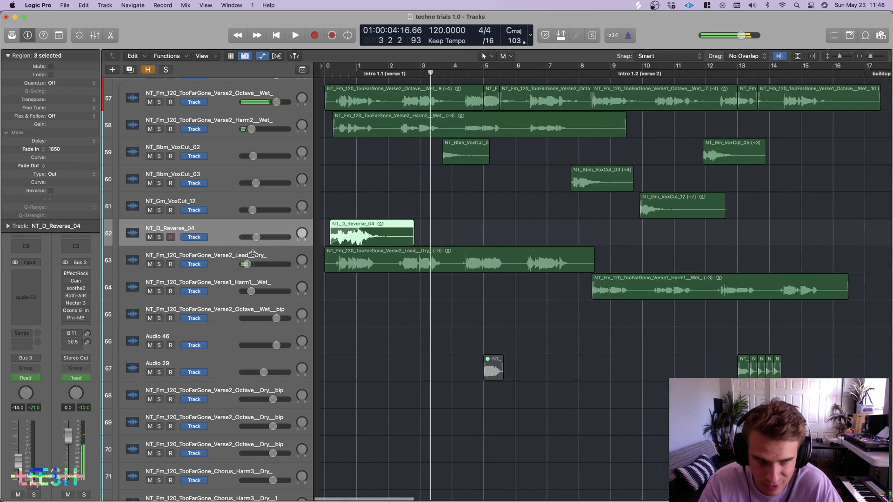
Solo the Verse2_Lead Dry track, play it from the start, and inspect its Channel EQ before stopping in verse 2.
left_click(159, 264)
key("Return")
key("space")
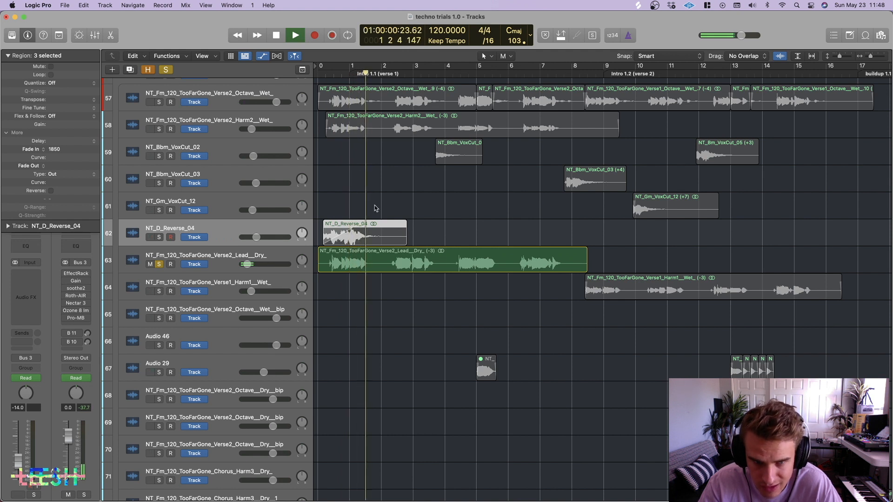
left_click(202, 261)
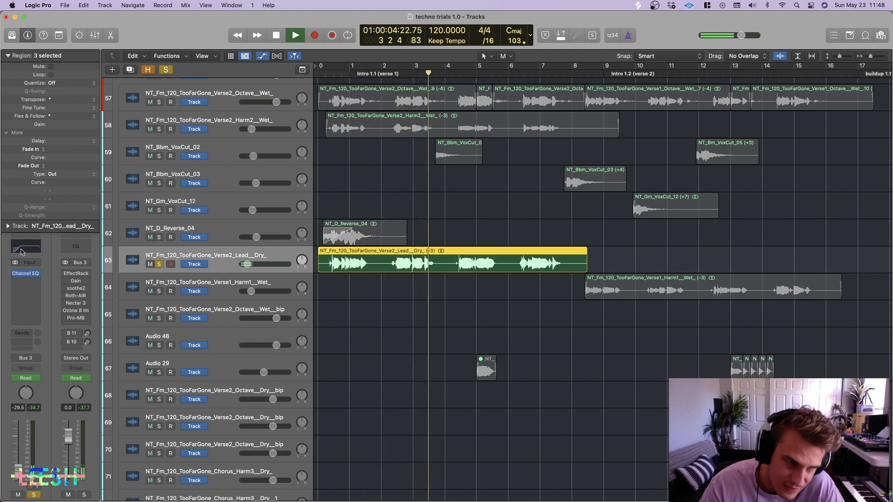
left_click(21, 250)
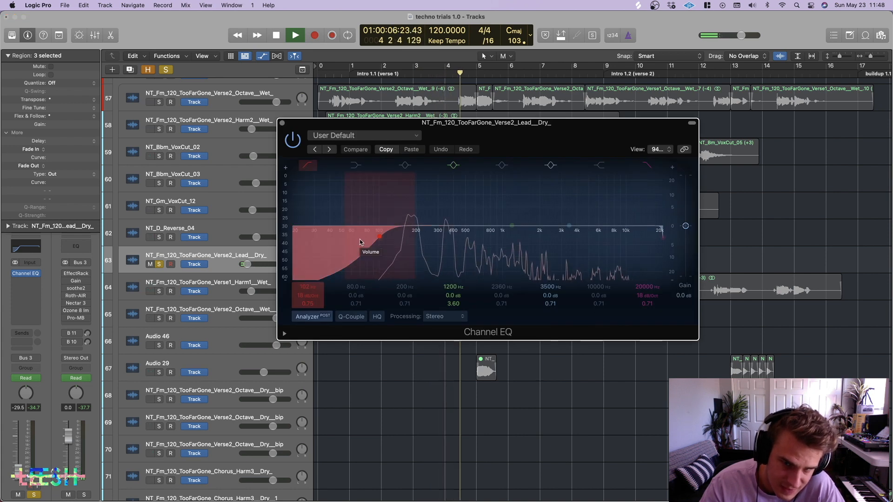
left_click(282, 123)
key("space")
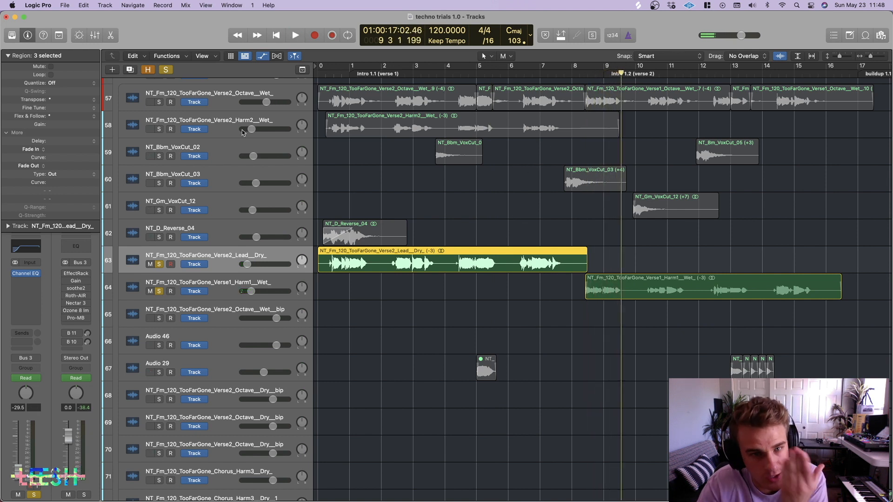
Switch the solo from Verse2_Lead Dry to Verse2_Harm2 Wet and play it from the start and Verse1_Harm1 Wet from verse 2.
left_click(159, 264)
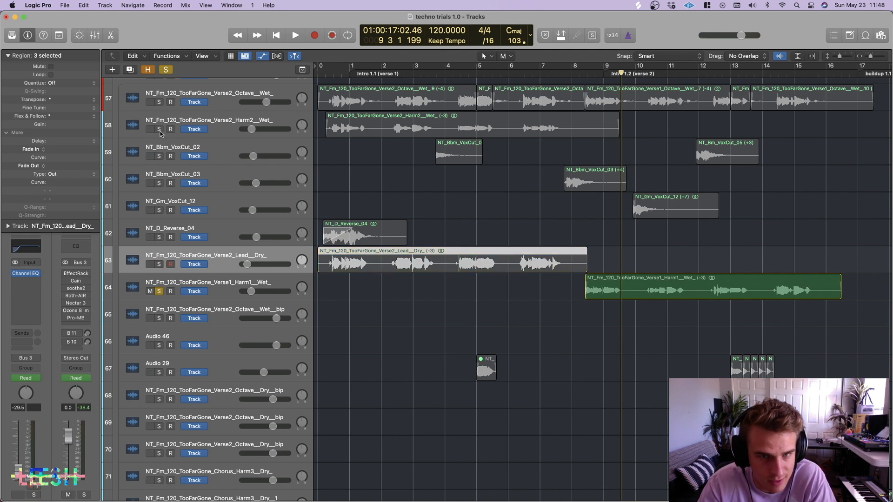
key("Return")
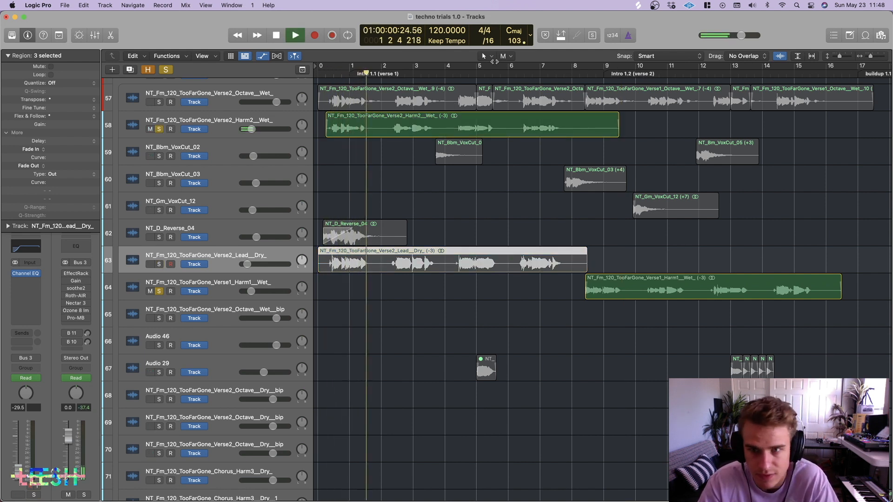
left_click_drag(597, 80, 586, 74)
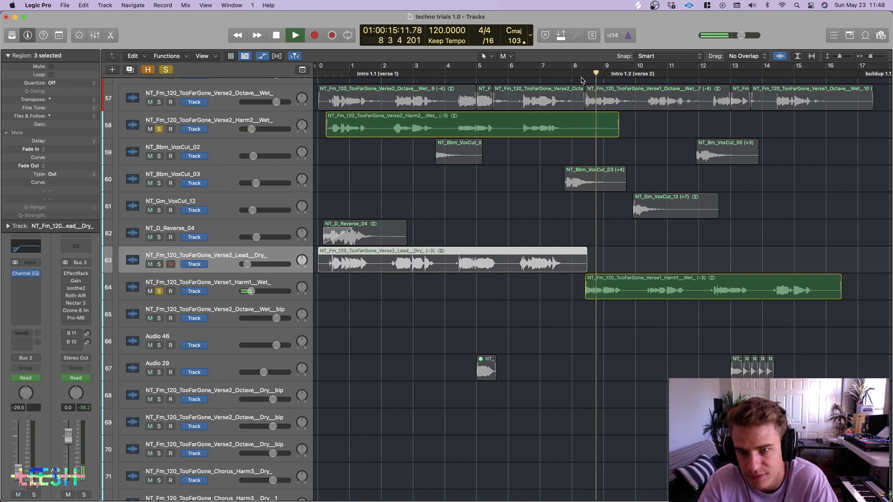
key("space")
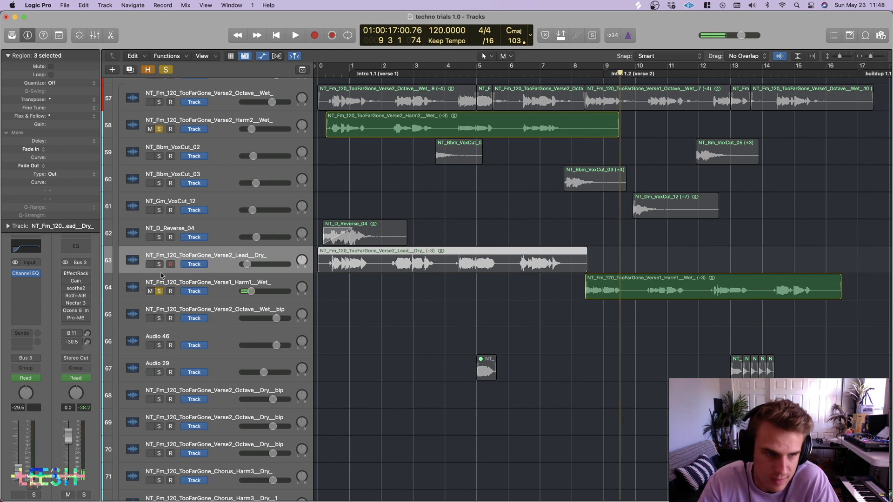
Turn off solo on the Verse2_Lead Dry and Verse1_Harm1 Wet tracks and clear the region selection.
left_click(158, 265)
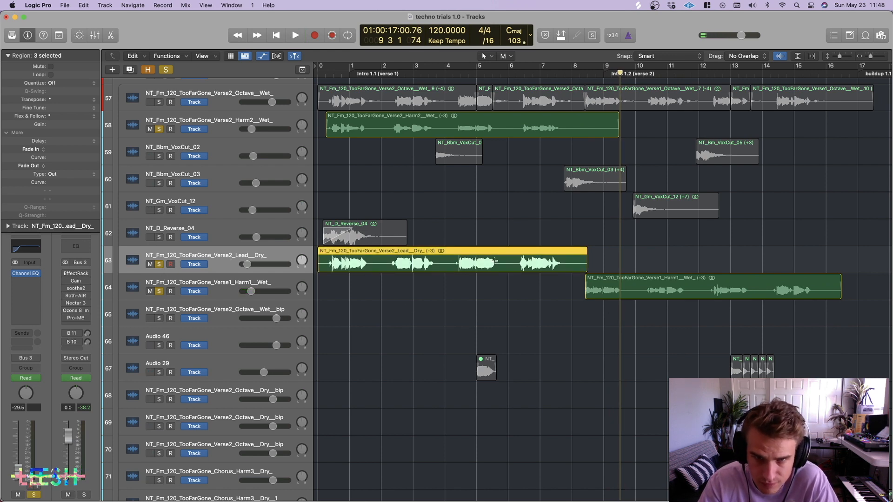
left_click_drag(157, 266, 159, 291)
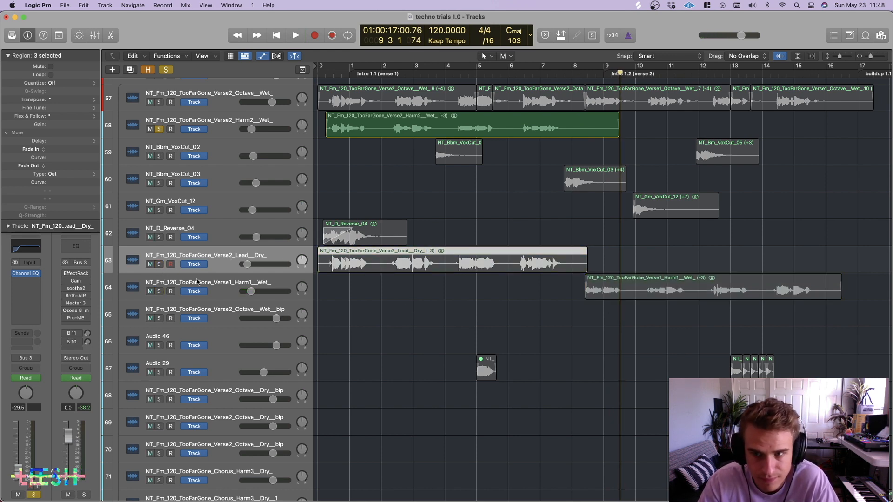
scroll(535, 269, "down", 8)
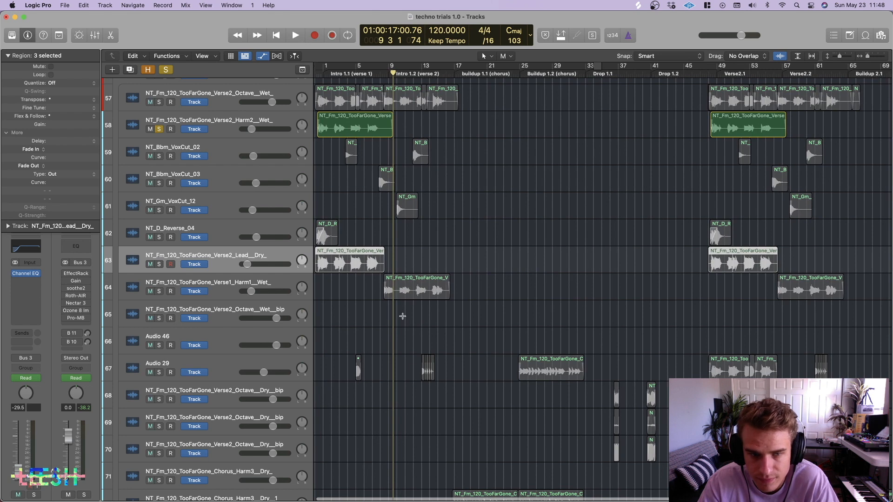
left_click(403, 316)
scroll(321, 320, "down", 1)
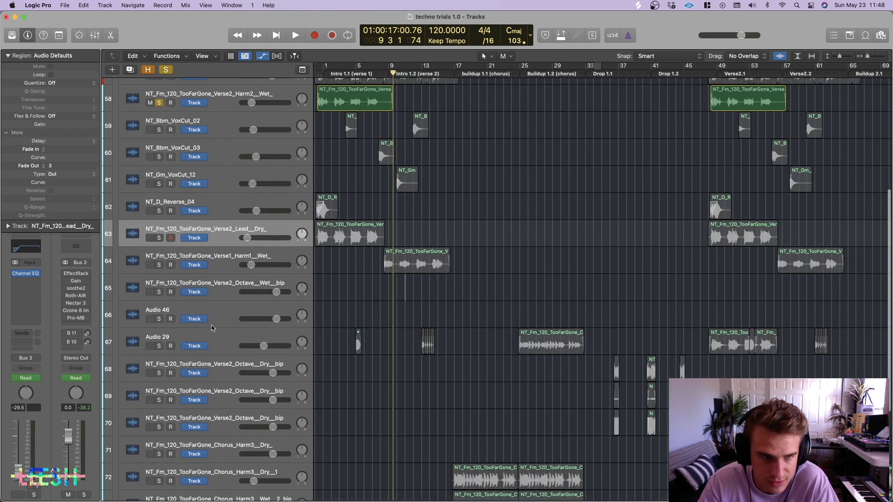
Solo the tracks from NT_Bbm_VoxCut_02 through Verse1_Harm1 Wet and move the Audio 29 track directly below Verse1_Harm1 Wet.
left_click(159, 130)
left_click_drag(159, 212, 159, 233)
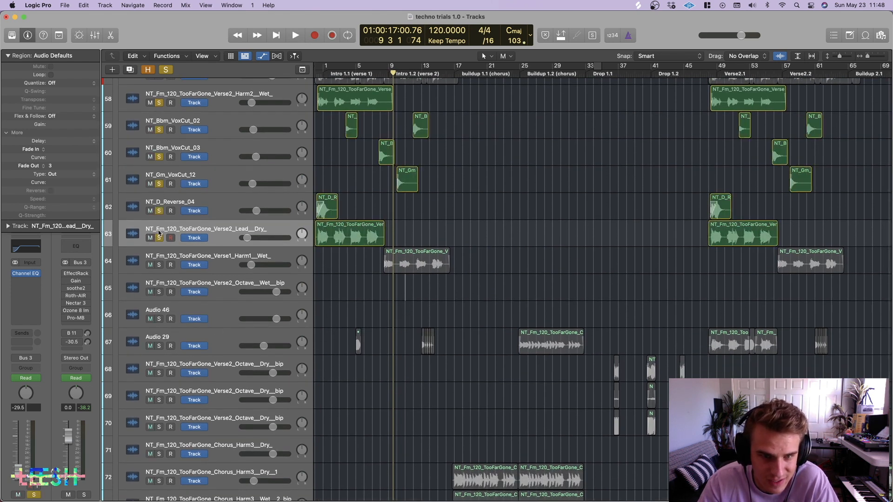
left_click_drag(173, 344, 158, 291)
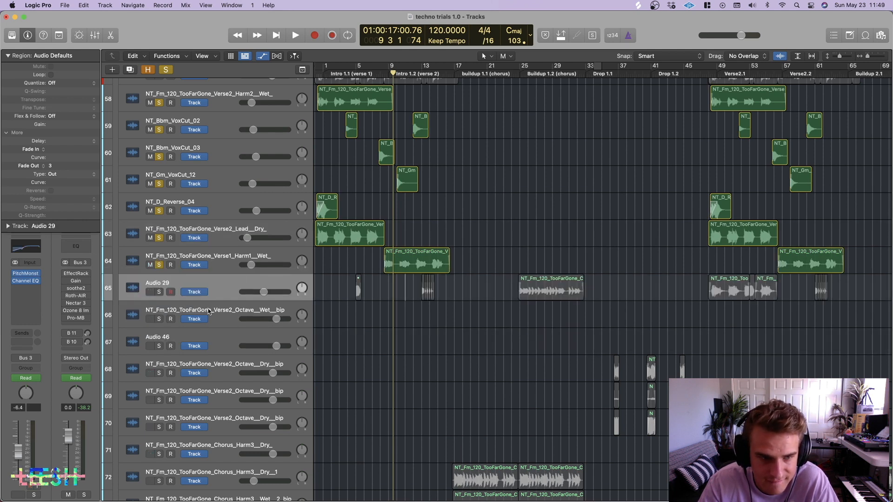
Add Audio 29 to the soloed vocal group and play it from bar 4 across its short region at bar 5.
left_click(158, 292)
key("super+Right")
key("super+Right")
key("super+Right")
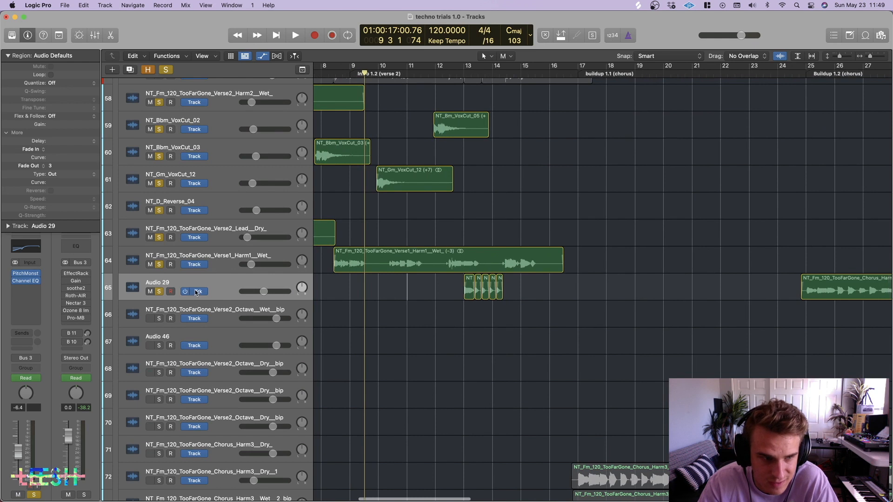
scroll(412, 205, "left", 7)
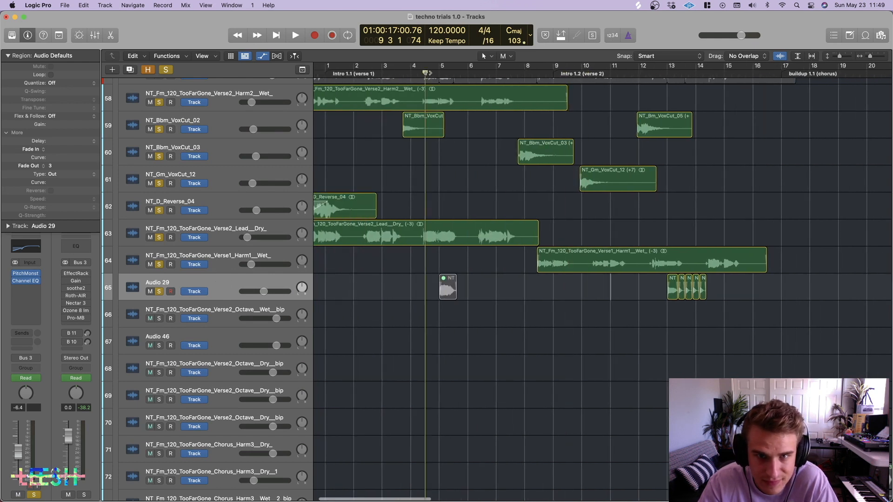
key("space")
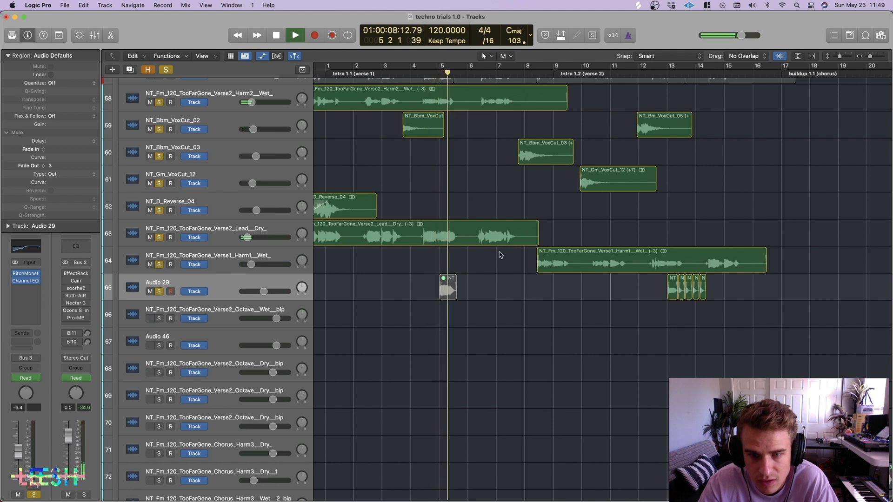
Play the soloed vocal group from bar 12 through the short chopped Audio 29 regions at bar 13.
scroll(499, 256, "right", 1)
scroll(500, 256, "right", 5)
scroll(500, 256, "down", 3)
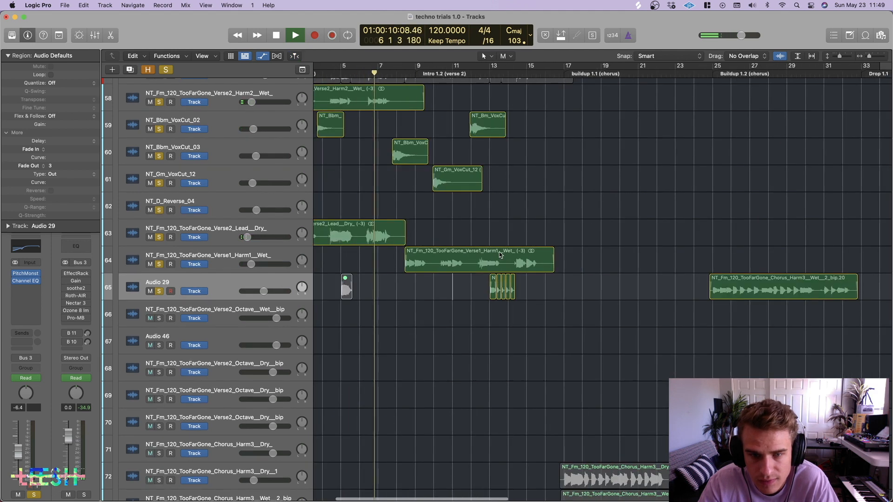
scroll(500, 256, "down", 1)
left_click(475, 73)
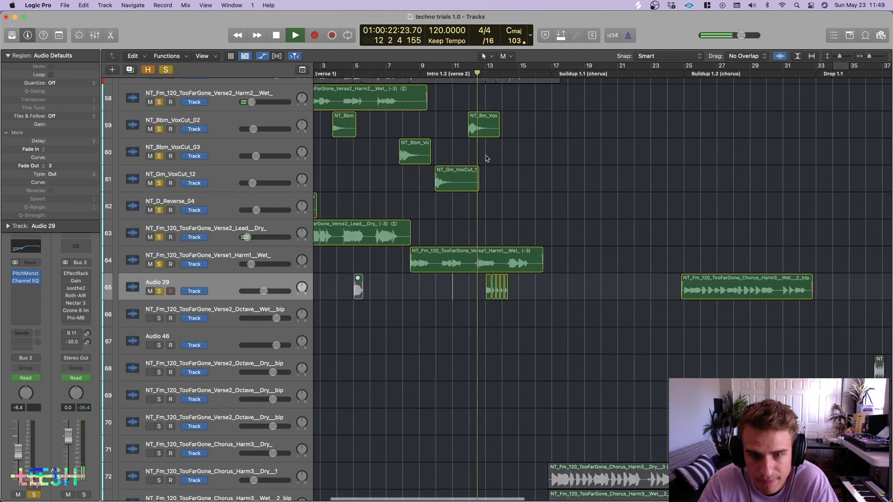
scroll(492, 211, "up", 3)
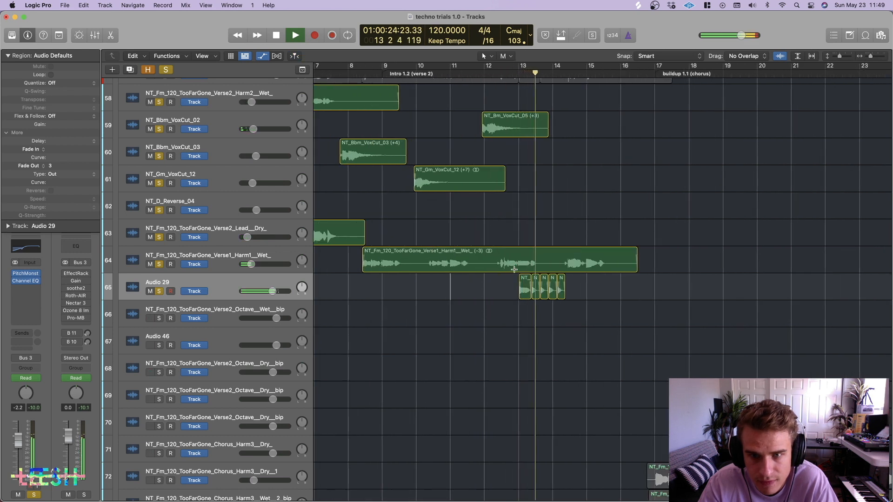
Turn off solo on the vocal tracks above Audio 29, leaving only Audio 29 soloed, and replay its chopped regions from bar 13.
left_click_drag(287, 290, 255, 283)
key("space")
left_click_drag(161, 265, 164, 110)
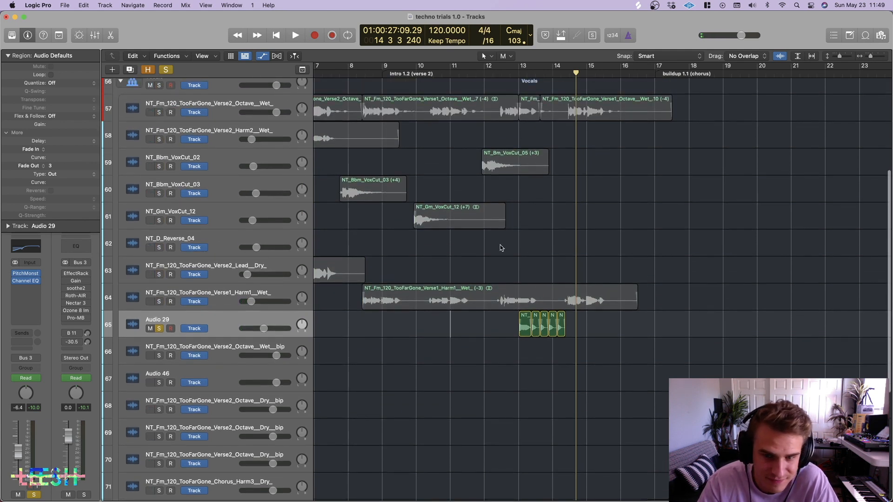
key("space")
left_click(519, 71)
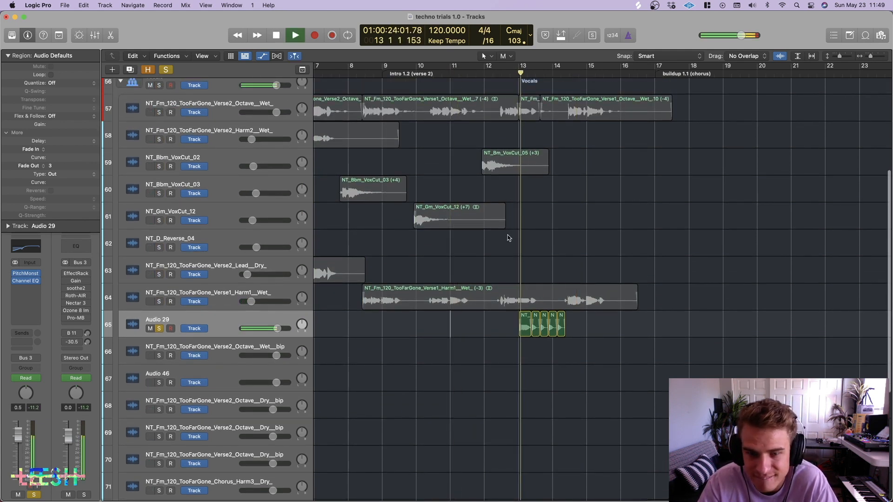
key("space")
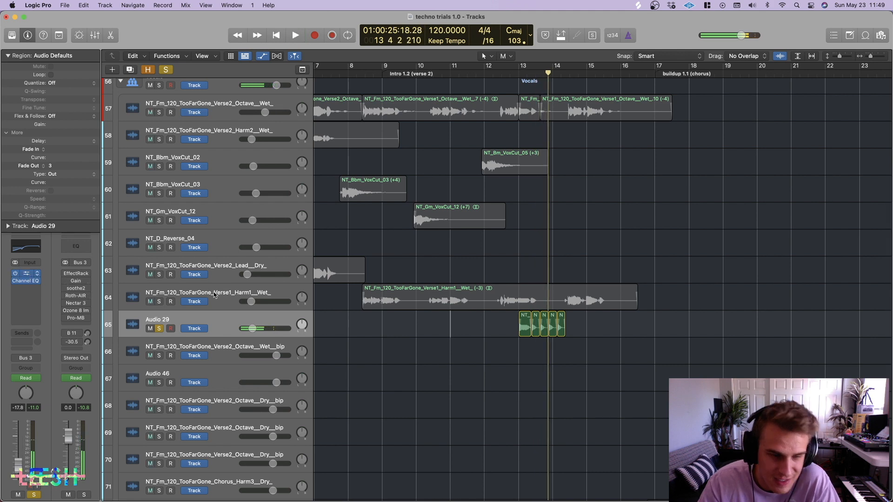
Open the PitchMonster plug-in on Audio 29, bypass it and play the chopped regions from bar 13.
left_click_drag(503, 137, 739, 317)
scroll(656, 258, "down", 3)
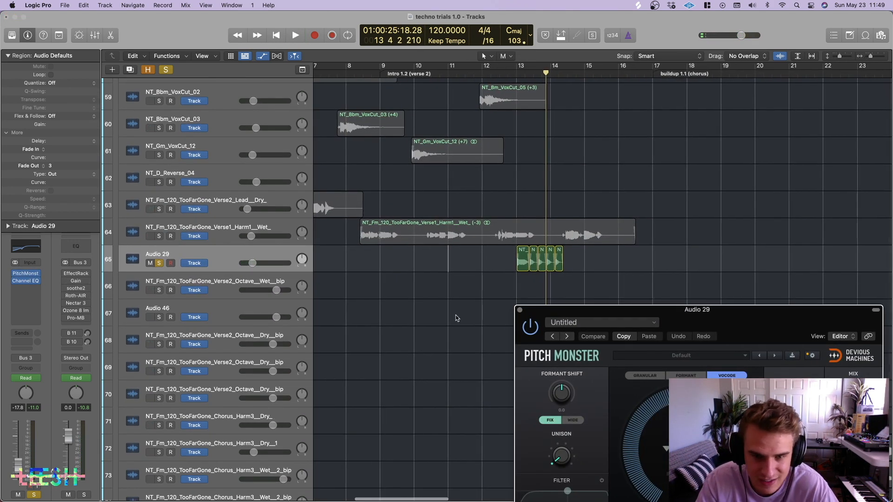
left_click(516, 73)
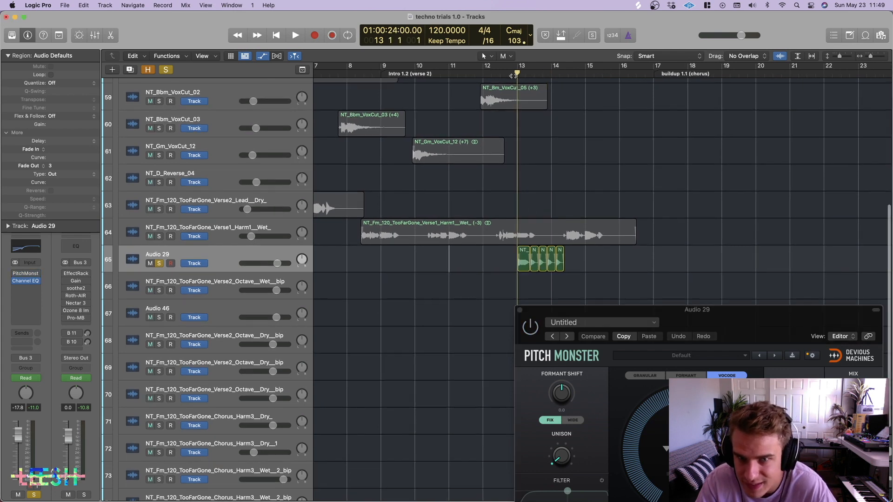
key("space")
left_click_drag(706, 316, 704, 162)
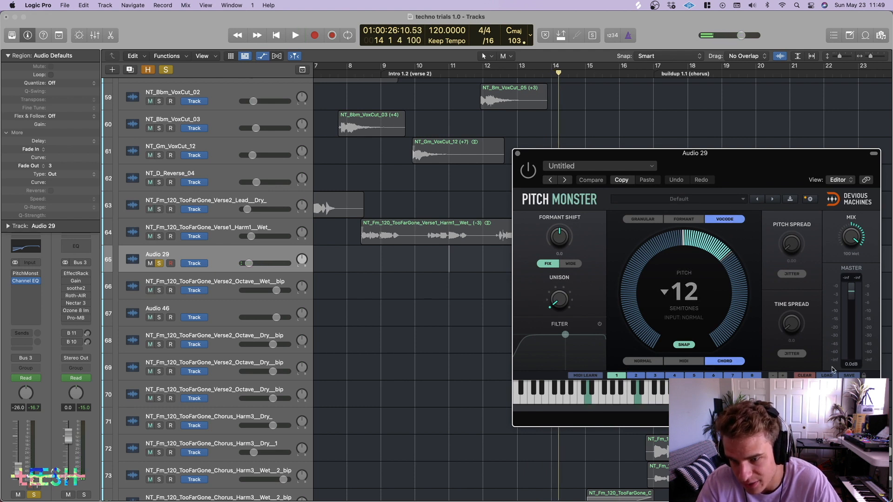
Examine the factory chord presets for the key of C in Pitch Monster without loading one.
mouse_move(801, 357)
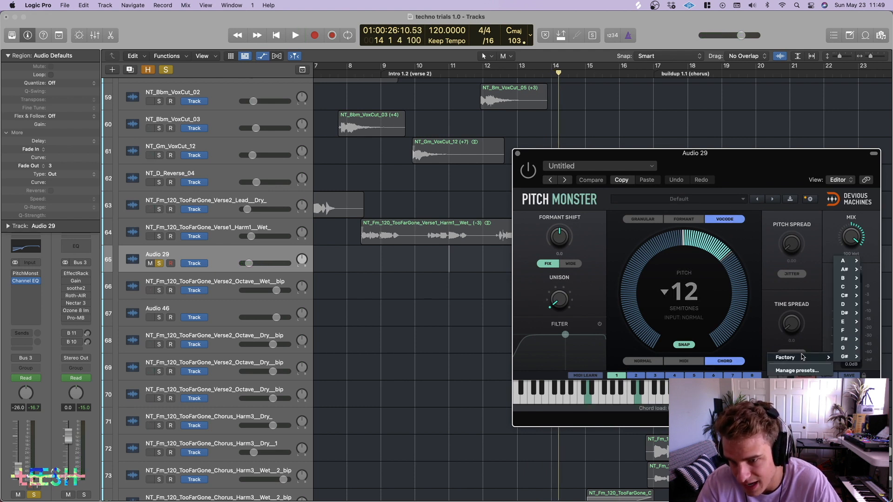
mouse_move(855, 288)
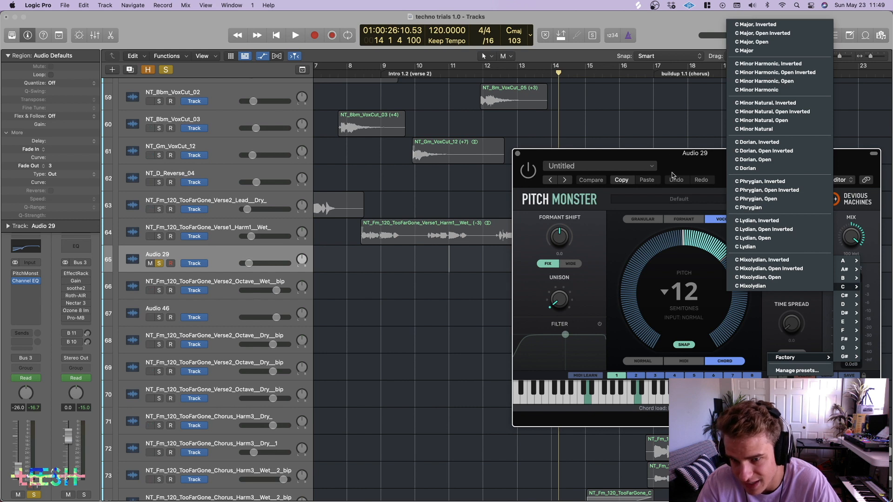
left_click(530, 302)
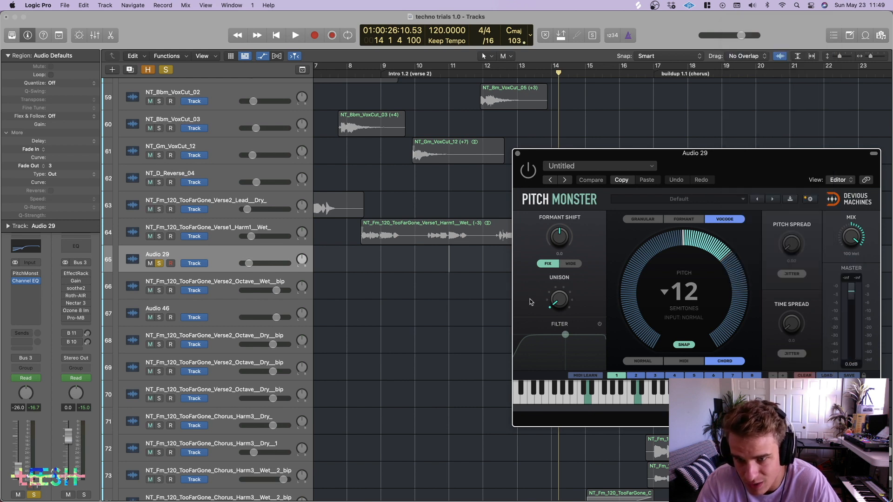
Turn Pitch Monster back on, move its window clear of the Audio 29 regions and replay them from bar 13.
left_click_drag(628, 161, 684, 113)
left_click(519, 80)
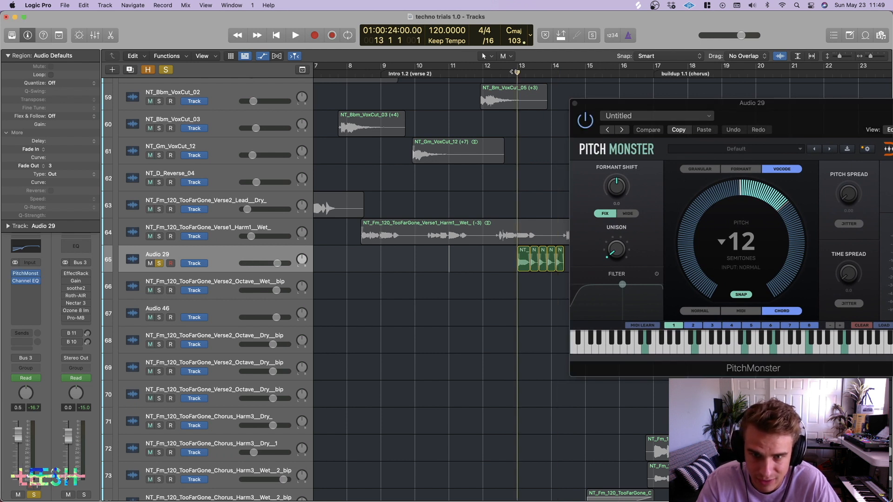
key("space")
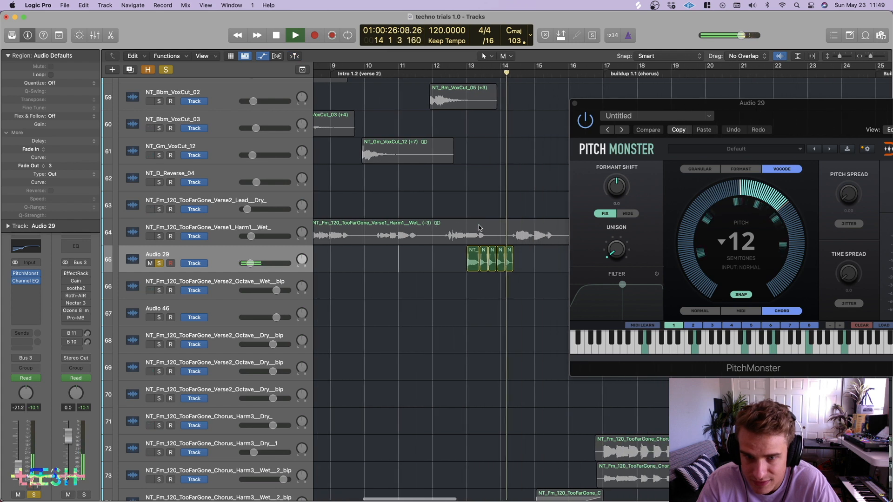
key("space")
Show track automation and expand Audio 29's volume, pan, pitch and low cut frequency lanes.
key("Up")
key("Up")
key("a")
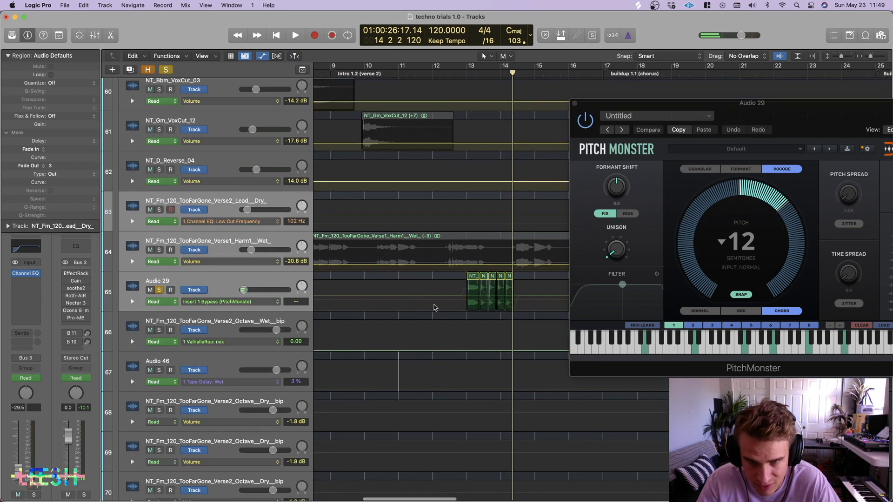
left_click(132, 301)
scroll(484, 298, "down", 2)
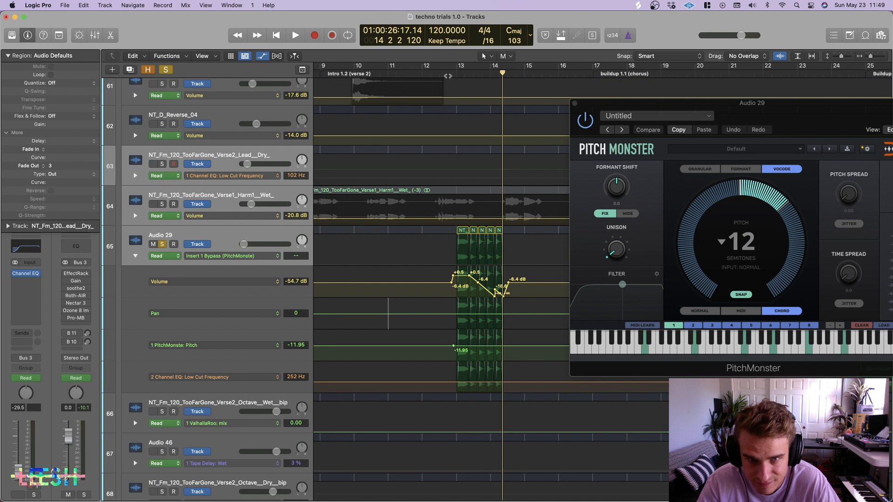
Play Audio 29 from bar 11 through its volume and pitch automation at bar 13, and close the Pitch Monster window.
left_click(389, 66)
key("space")
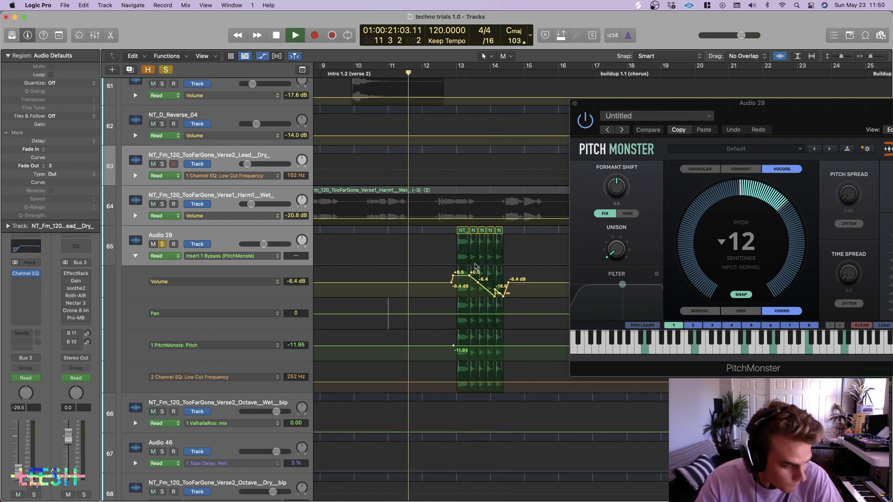
scroll(475, 267, "right", 3)
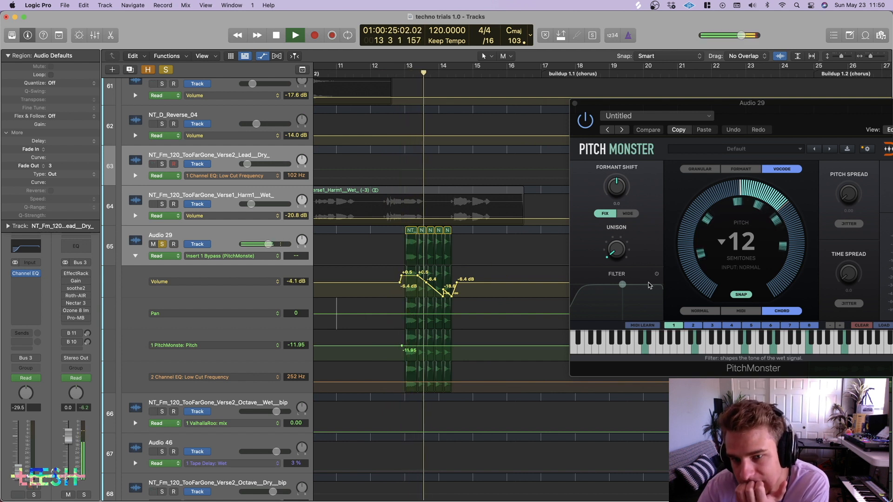
left_click(575, 104)
key("space")
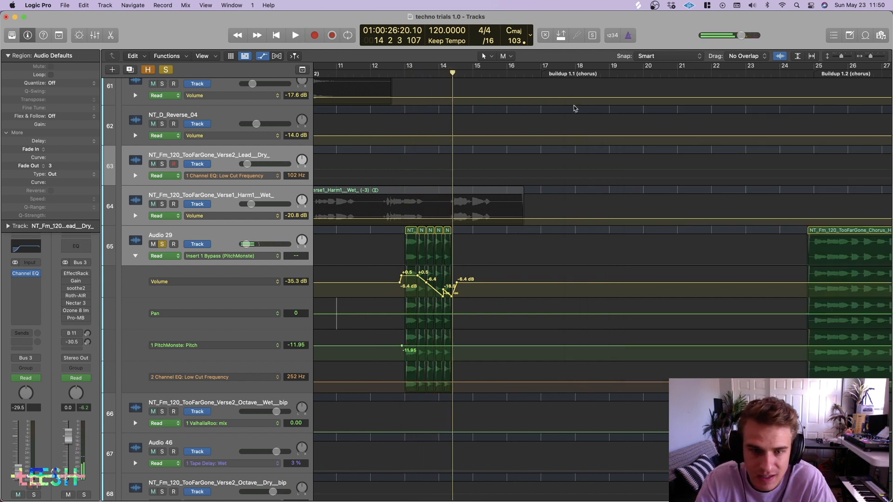
Turn off solo on Audio 29, collapse and hide its automation lanes, and shrink the track heights.
left_click(162, 244)
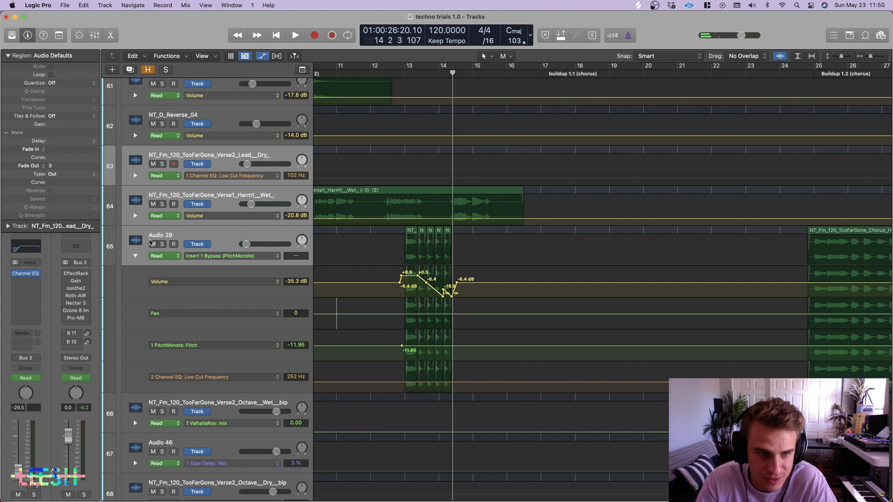
left_click(263, 285)
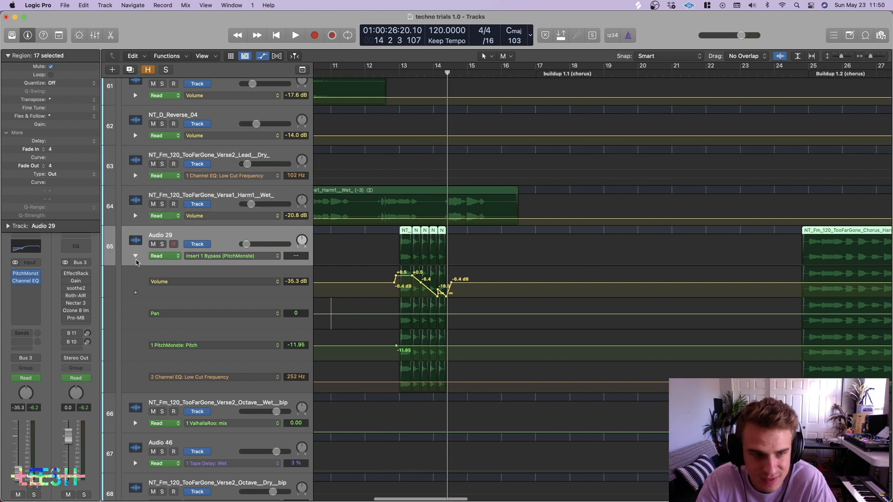
left_click(136, 256)
key("super+Up")
key("super+Up")
key("super+Up")
key("super+Up")
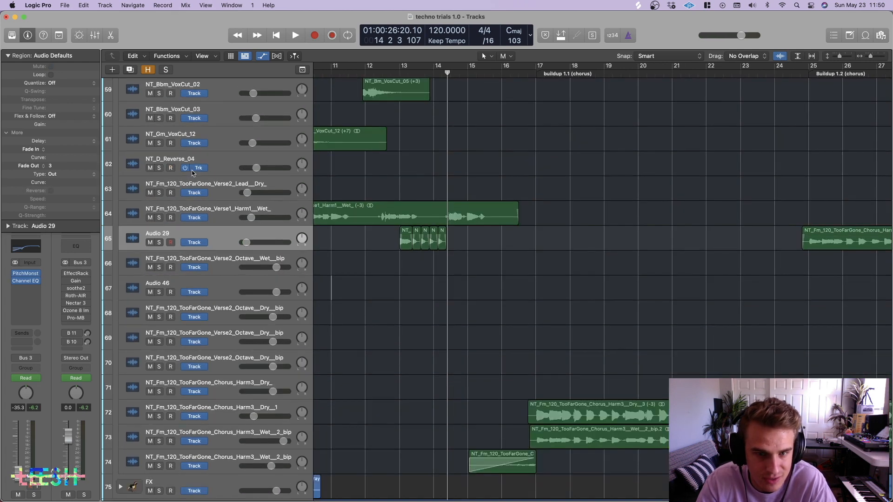
Solo the Kick, Snare, Percussion, 808, BASS, Glitchy and Vocals track stacks.
scroll(193, 173, "up", 1)
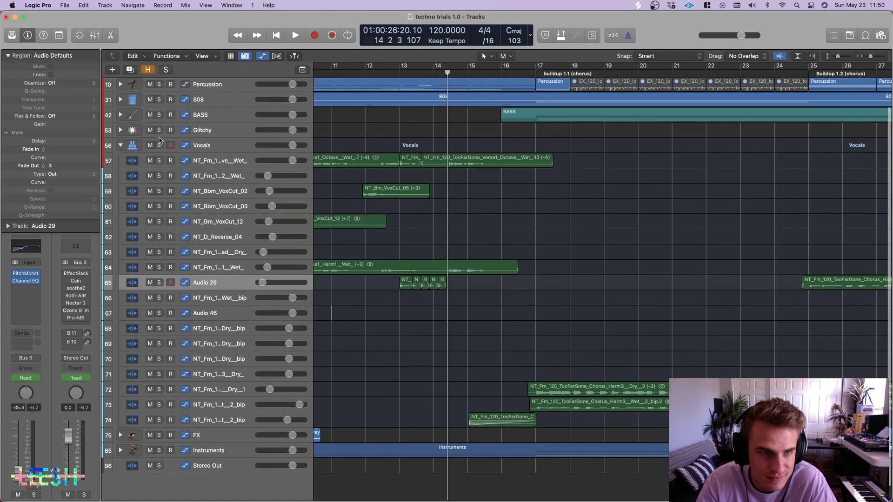
left_click_drag(159, 130, 158, 58)
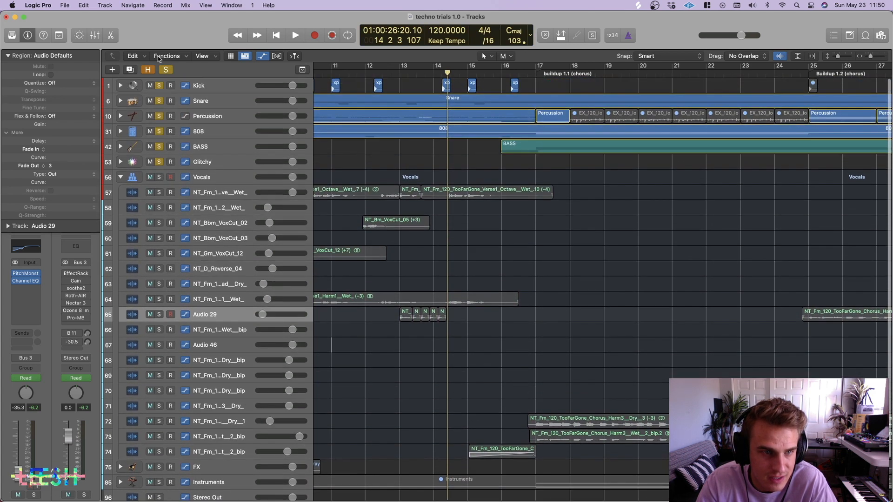
left_click(159, 177)
Play the soloed stacks from bar 11 and examine the vocal regions across the arrangement up to Buildup 2.1.
scroll(485, 188, "right", 10)
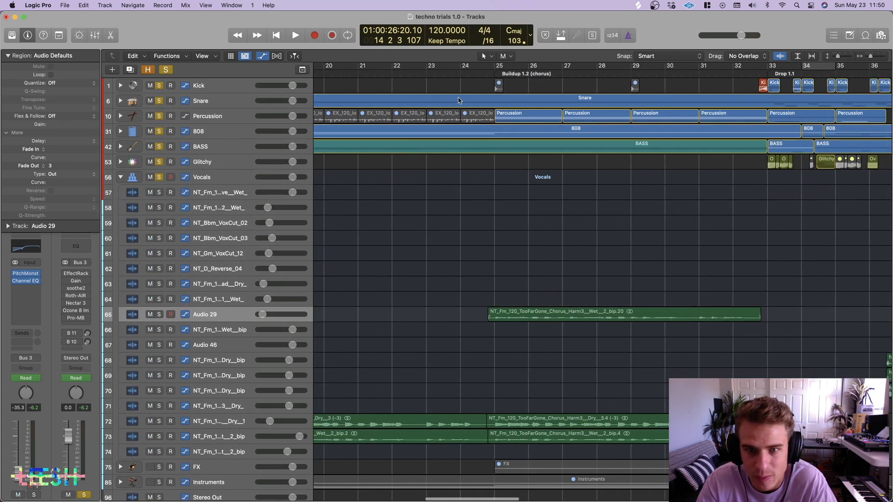
left_click(487, 72)
scroll(537, 117, "right", 15)
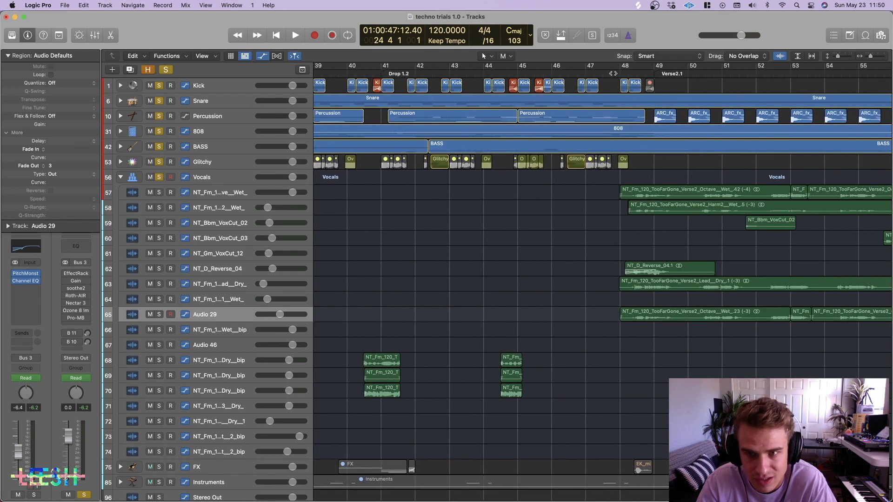
key("space")
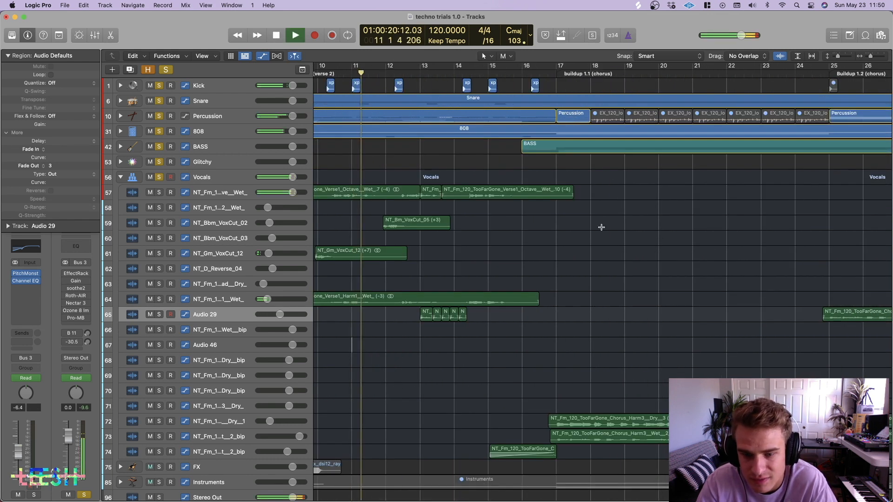
key("super+Left")
key("super+Left")
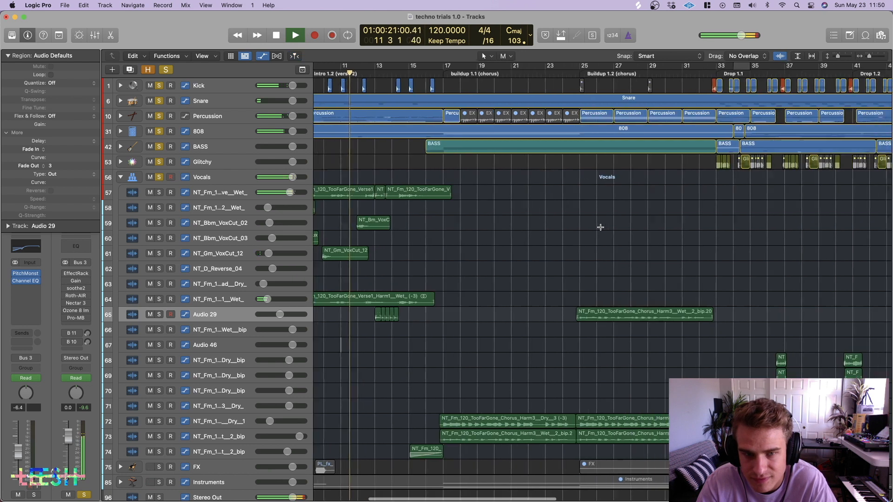
scroll(600, 227, "right", 5)
scroll(599, 227, "right", 15)
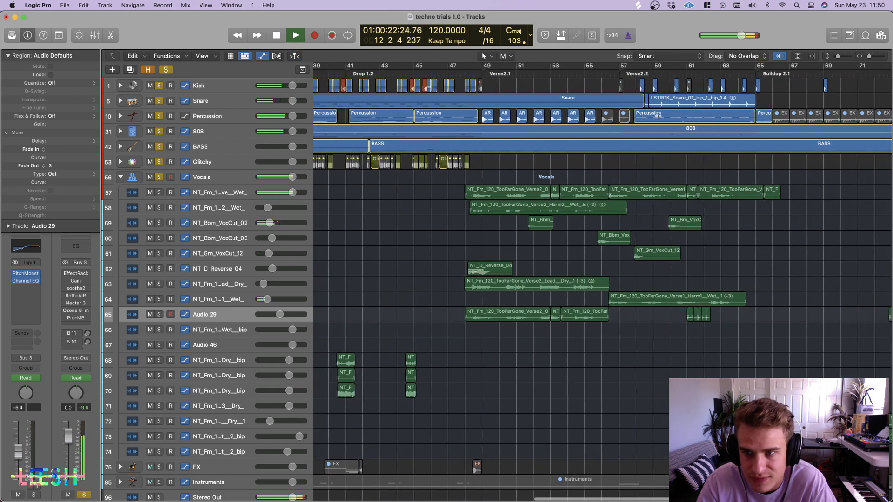
scroll(672, 113, "right", 5)
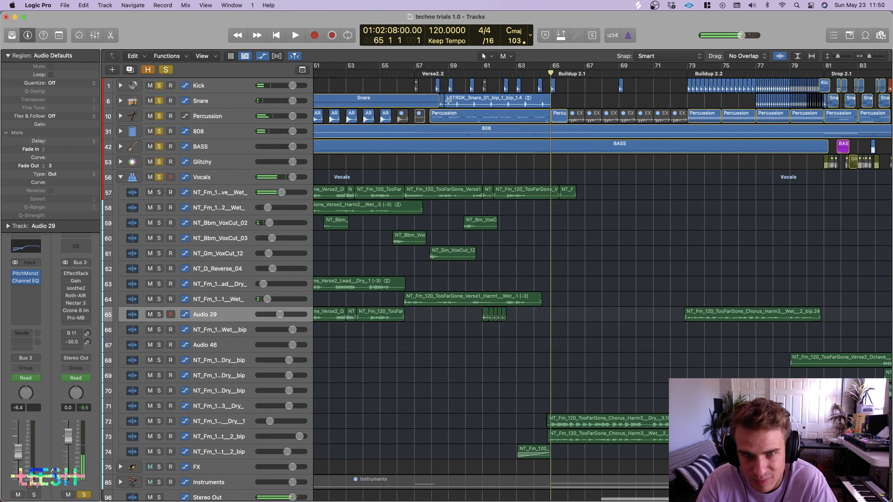
left_click(395, 72)
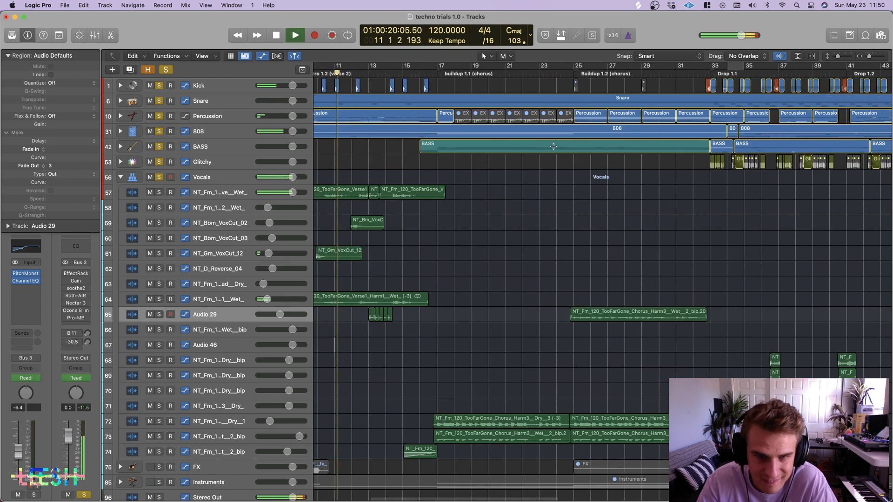
scroll(604, 139, "right", 12)
key("space")
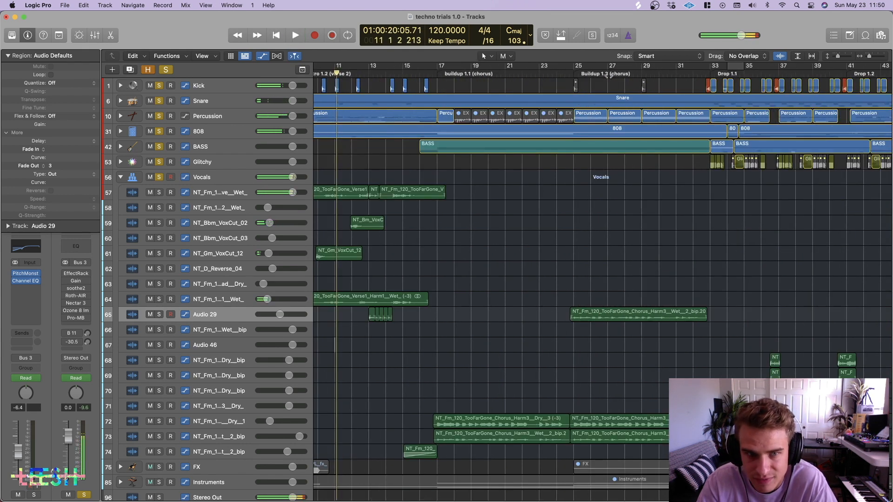
Play the soloed stacks from bar 48 into Verse2.1 and solo the Audio 29 track within the vocals.
scroll(747, 102, "right", 5)
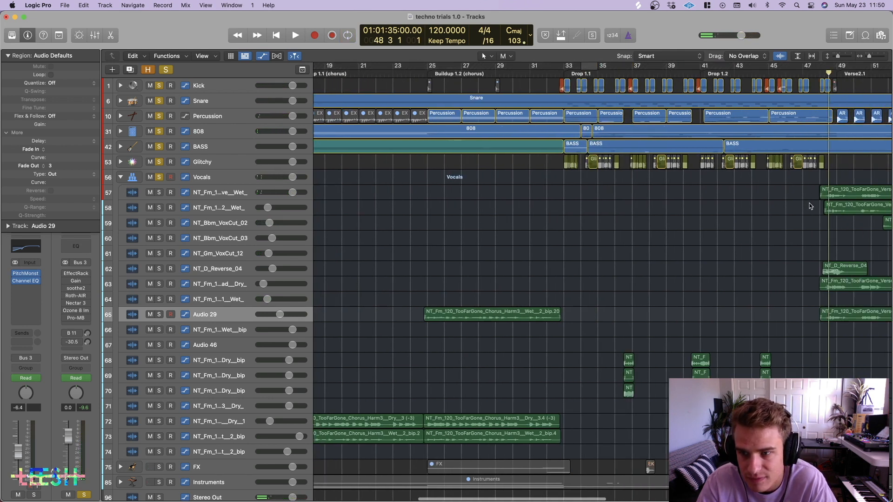
key("space")
scroll(810, 206, "right", 8)
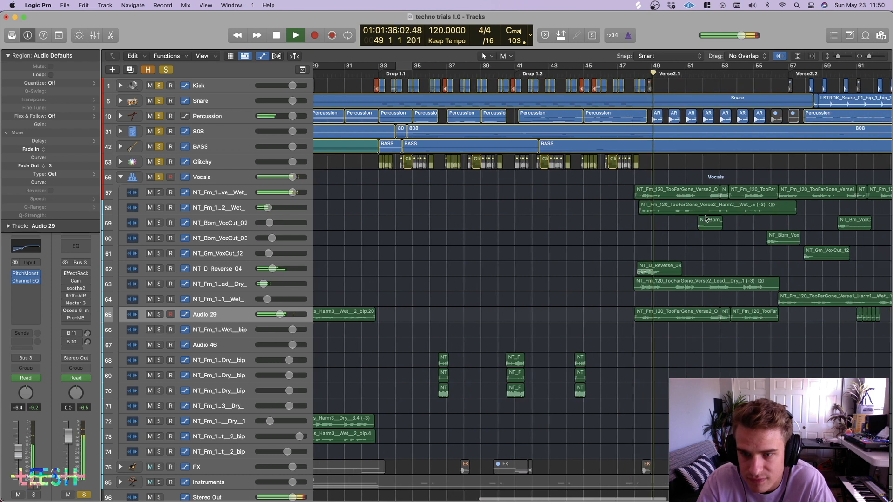
left_click(159, 315)
key("space")
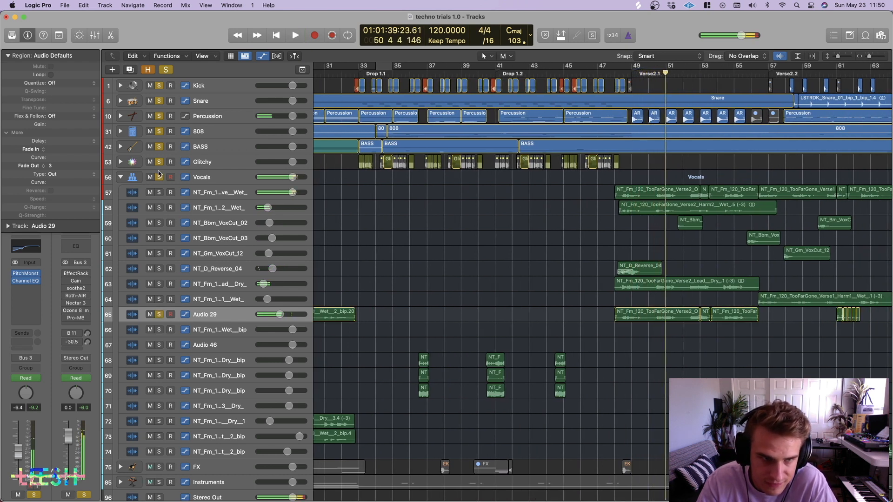
Turn off solo on the Kick through Glitchy stacks, play Audio 29 alone in Verse2.1, and clear its solo.
left_click_drag(159, 162, 159, 86)
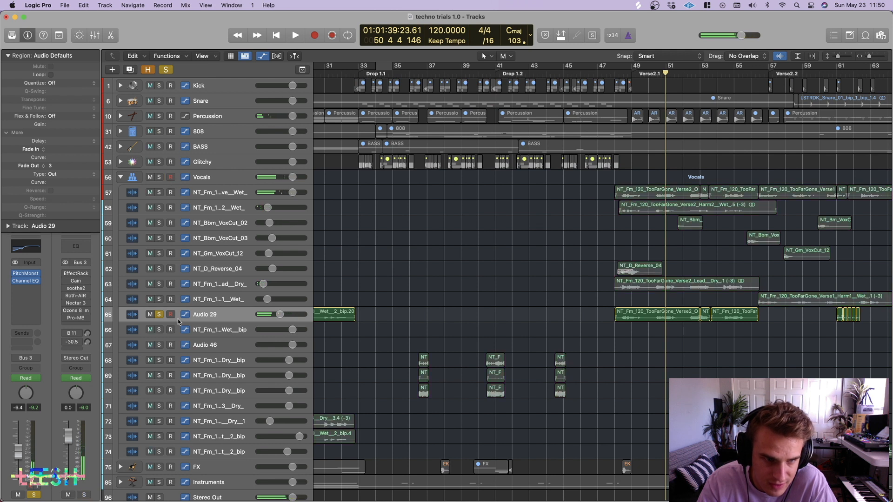
key("space")
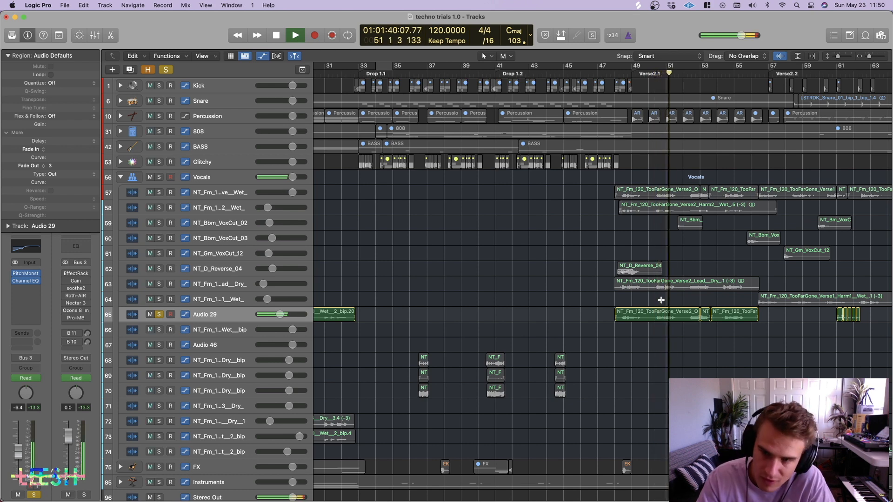
key("space")
left_click(159, 315)
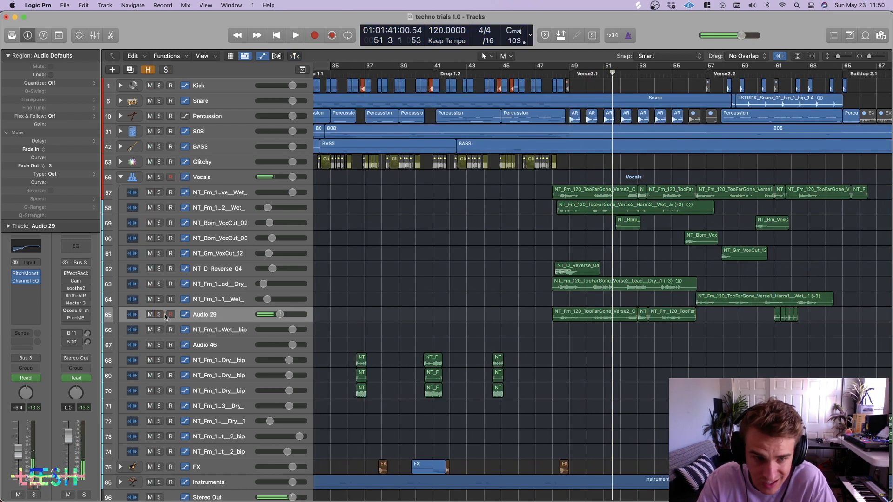
Place the playhead at bar 17, the start of buildup 1.1 (chorus), and solo the Vocals stack.
scroll(481, 297, "down", 8)
scroll(581, 311, "down", 2)
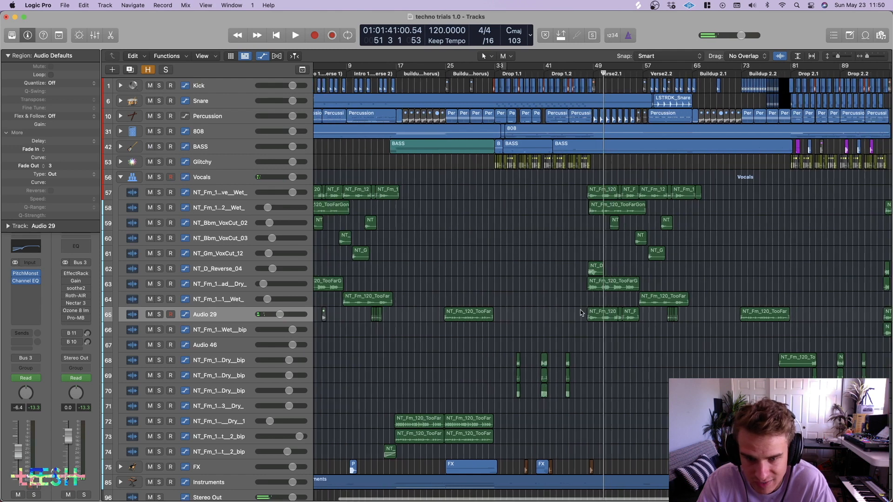
scroll(560, 326, "down", 1)
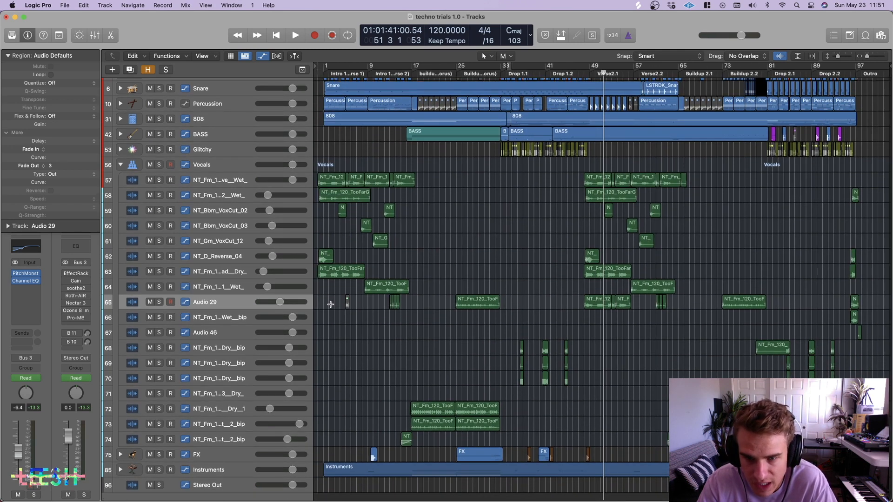
scroll(323, 309, "down", 1)
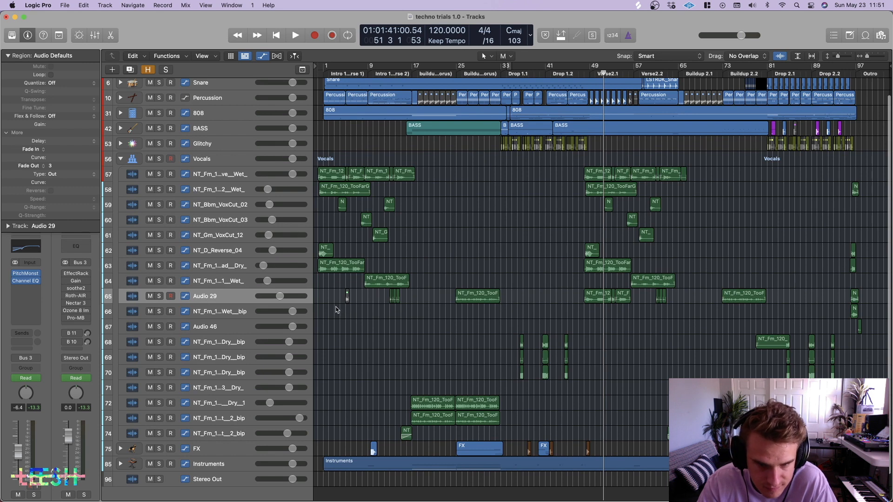
scroll(337, 310, "down", 1)
left_click(412, 71)
key("super+Right")
key("super+Right")
key("super+Right")
key("super+Right")
key("super+Right")
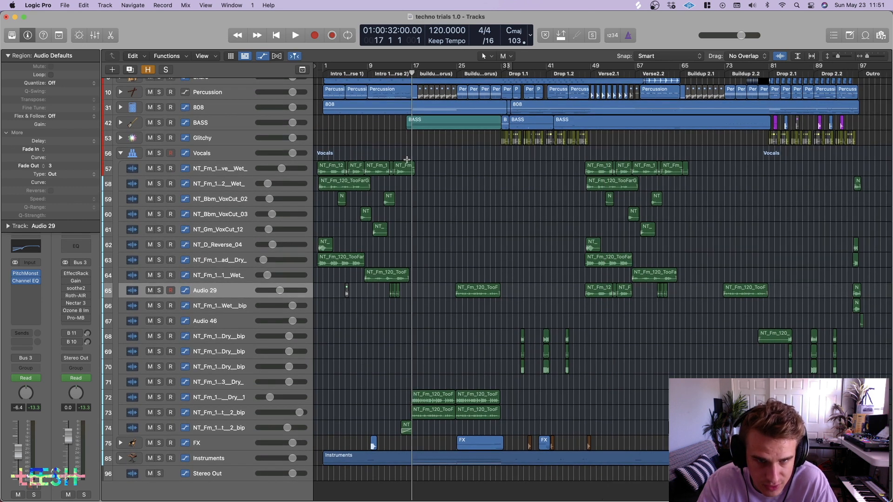
left_click(159, 153)
Play the soloed vocals from shortly before bar 17 into the chorus and examine the Chorus Harm3 regions on tracks 72 to 74.
key("super+Down")
key("super+Down")
key("super+Down")
key("super+Down")
key("super+Down")
scroll(374, 201, "down", 20)
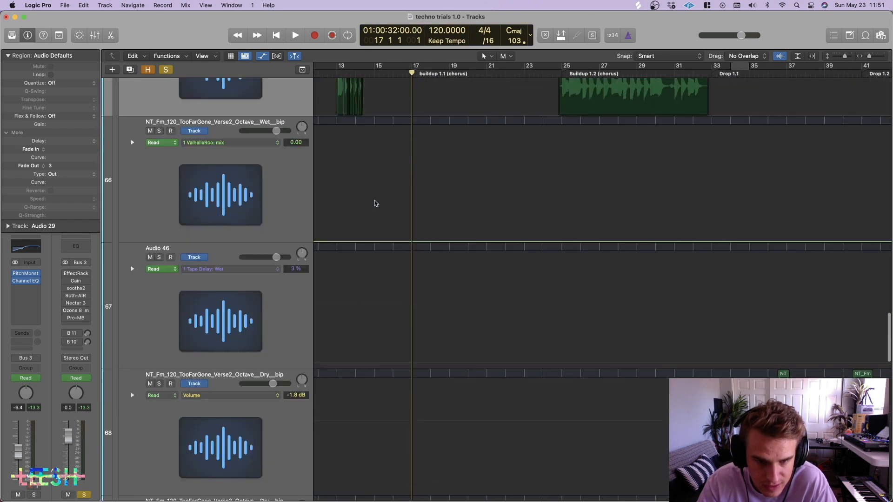
key("super+Up")
key("super+Up")
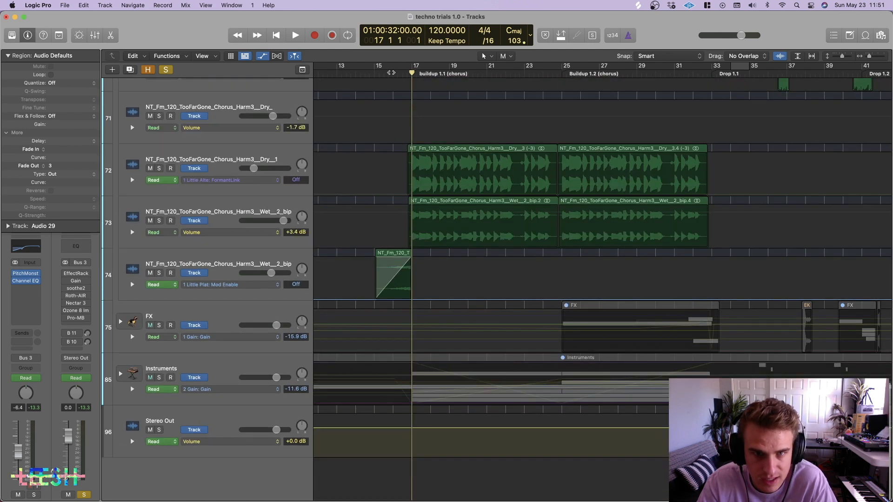
key("space")
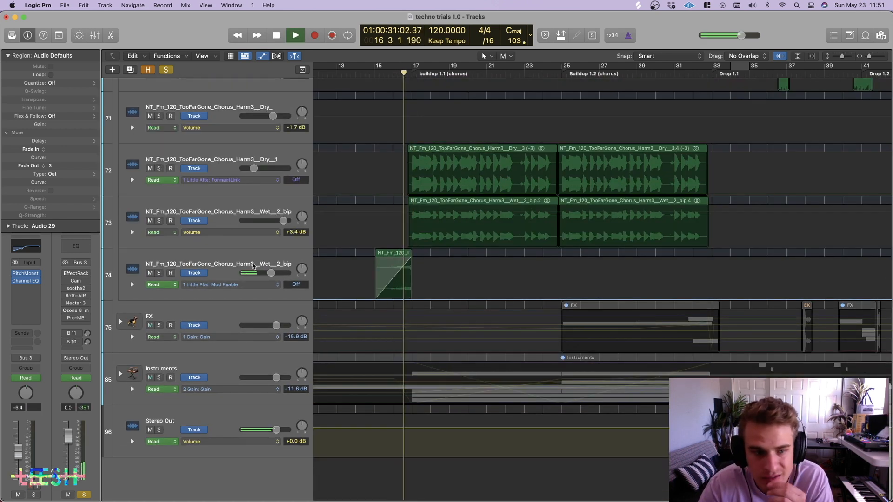
key("space")
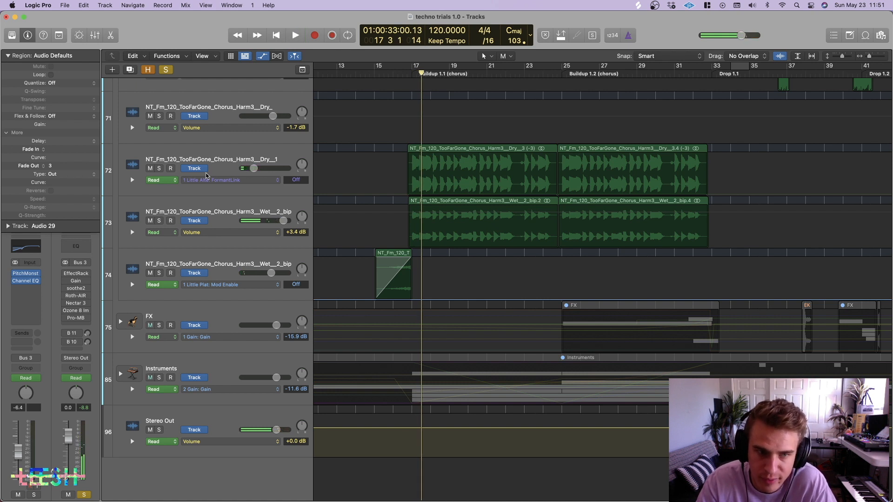
Replay the chorus with only the Chorus Harm3 Dry track 72 soloed, and add the Harm3 Wet track 73 to the solo.
key("space")
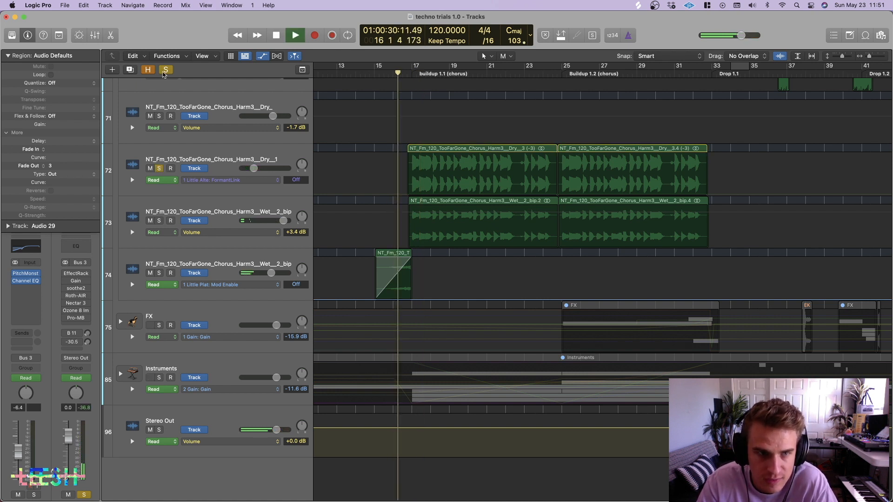
left_click(165, 70)
left_click(159, 168)
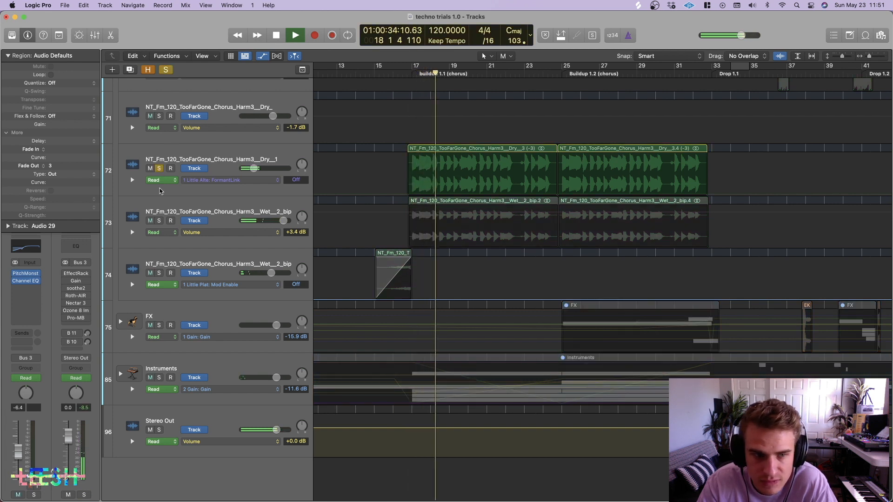
left_click(160, 221)
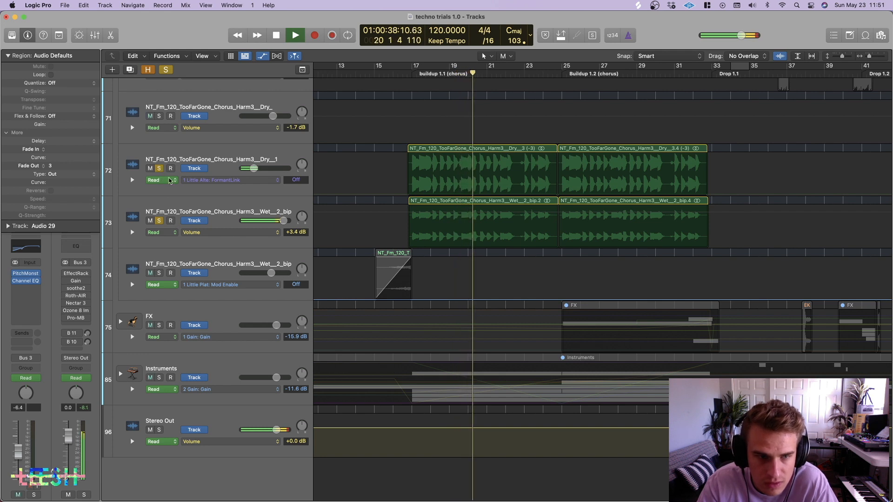
key("super+Right")
key("super+Right")
key("super+Right")
scroll(247, 225, "left", 1)
key("super+Left")
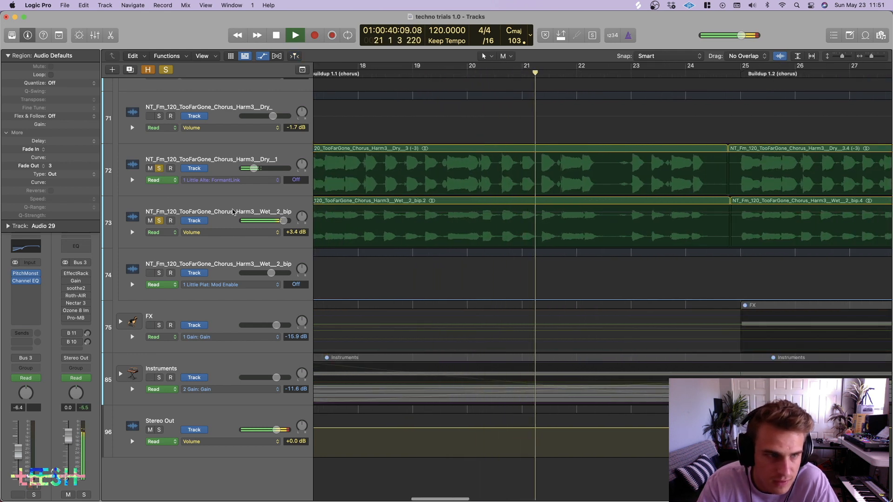
Try transposing the Chorus Harm3 Wet regions on track 73 by -4, -2 and -1 while replaying the chorus.
left_click(235, 212)
scroll(336, 202, "left", 1)
key("super+Left")
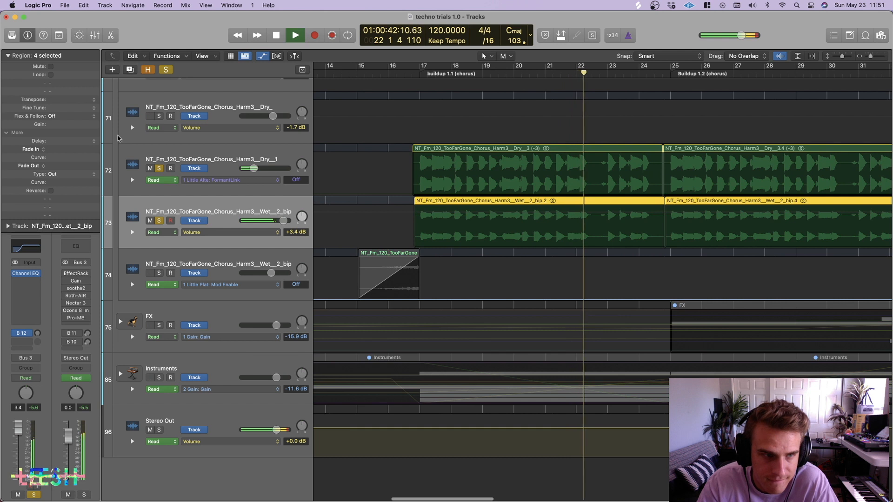
left_click_drag(63, 100, 62, 106)
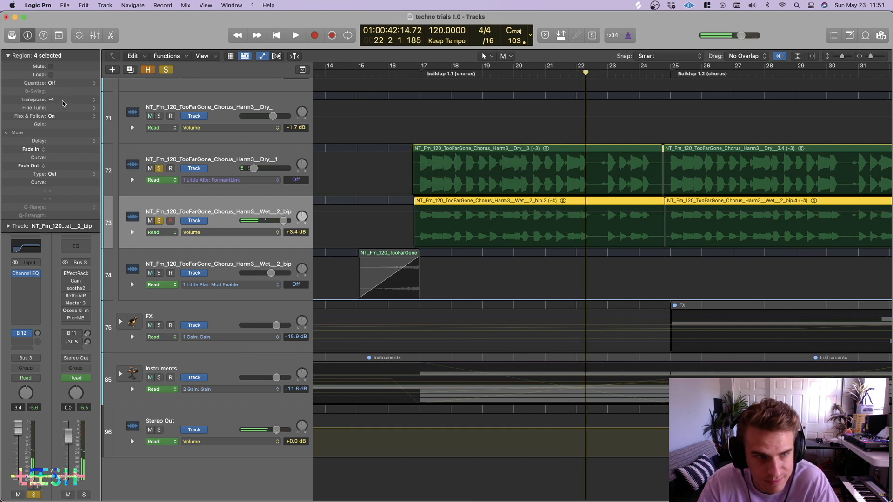
key("space")
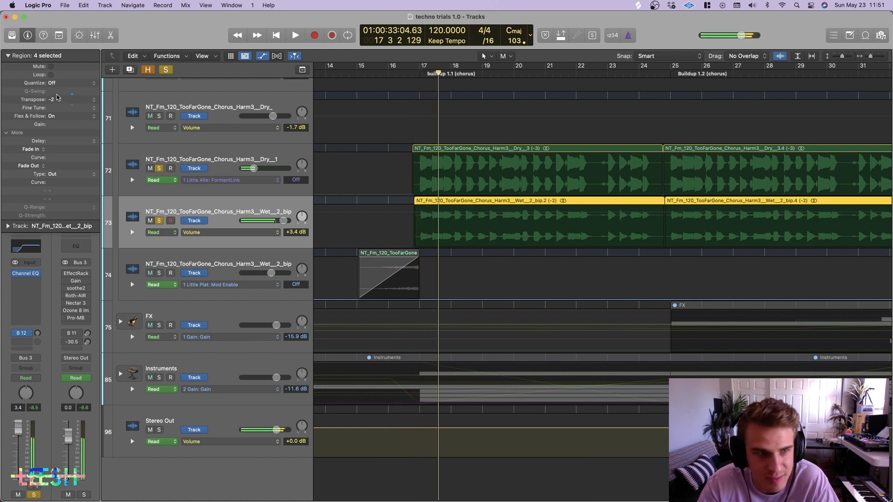
key("space")
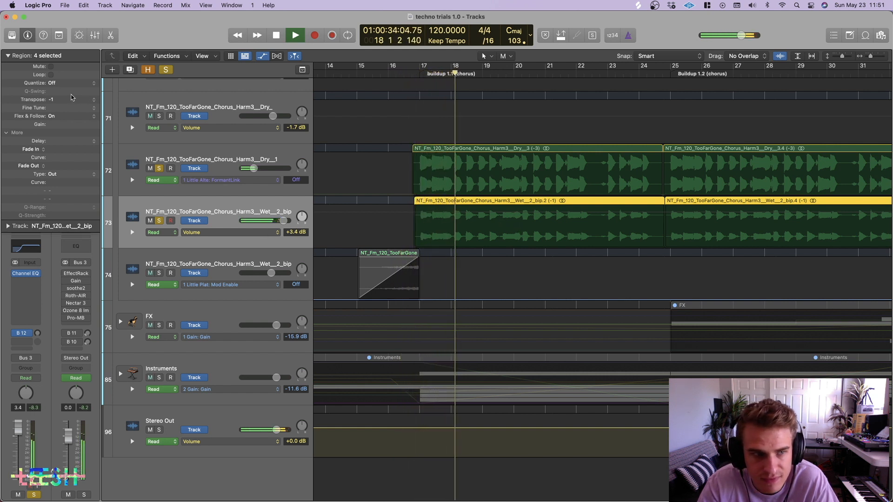
key("space")
key("space")
Add the faded-in Harm3 Wet track 74 to the solo, listen into the chorus, and clear the solo on tracks 72 to 74.
scroll(438, 230, "down", 3)
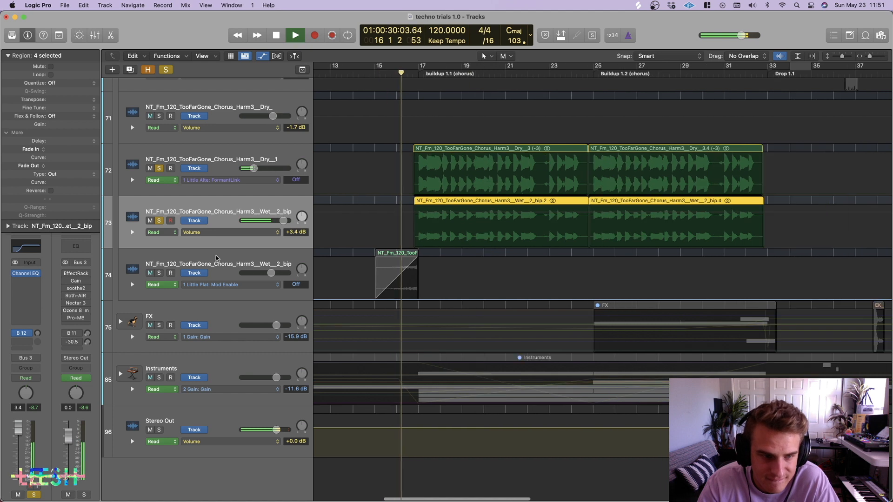
left_click(160, 273)
scroll(398, 248, "down", 8)
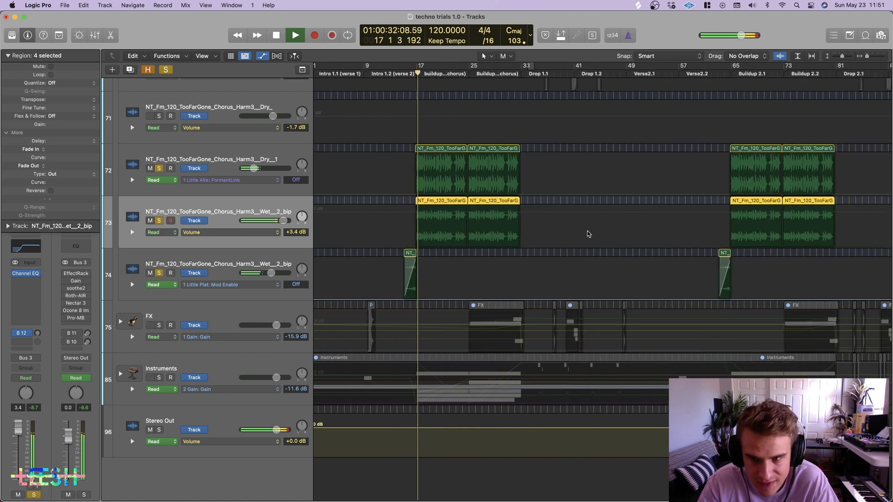
scroll(584, 232, "down", 4)
scroll(584, 231, "down", 4)
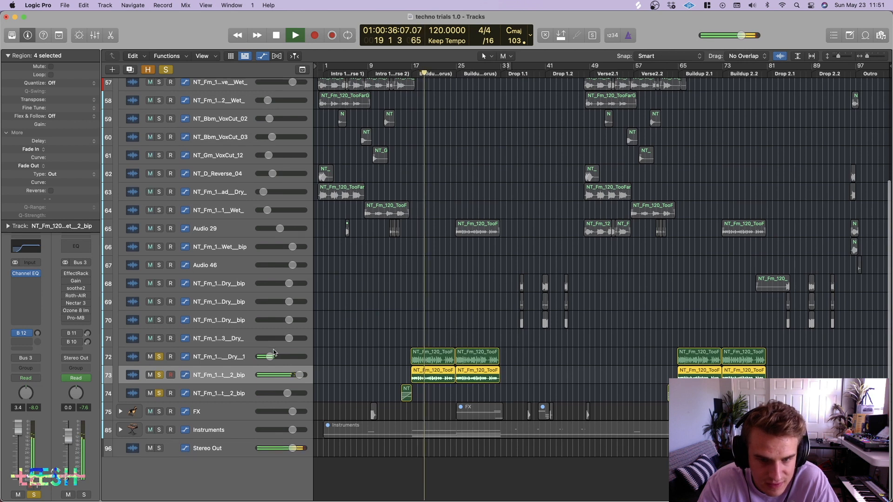
scroll(246, 387, "up", 6)
key("space")
left_click_drag(157, 342, 156, 426)
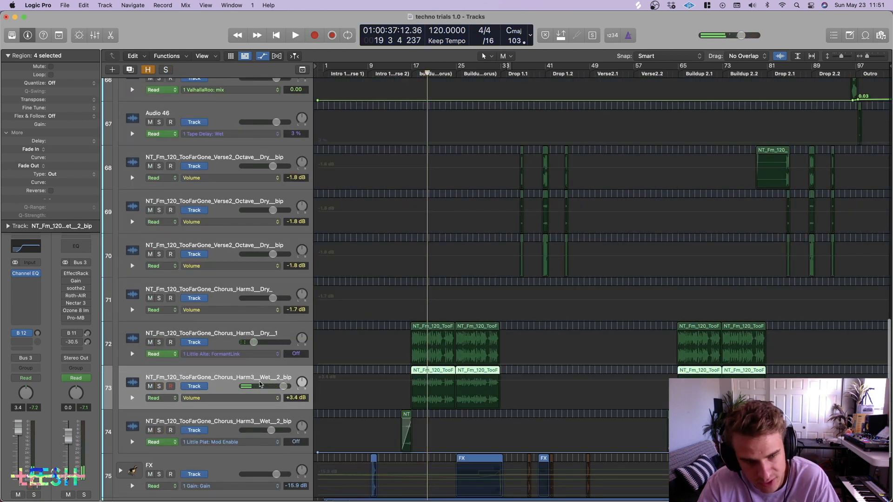
Insert the Soundtoys Little AlterBoy plug-in after the Channel EQ on the Chorus Harm3 Wet track 73.
left_click(25, 281)
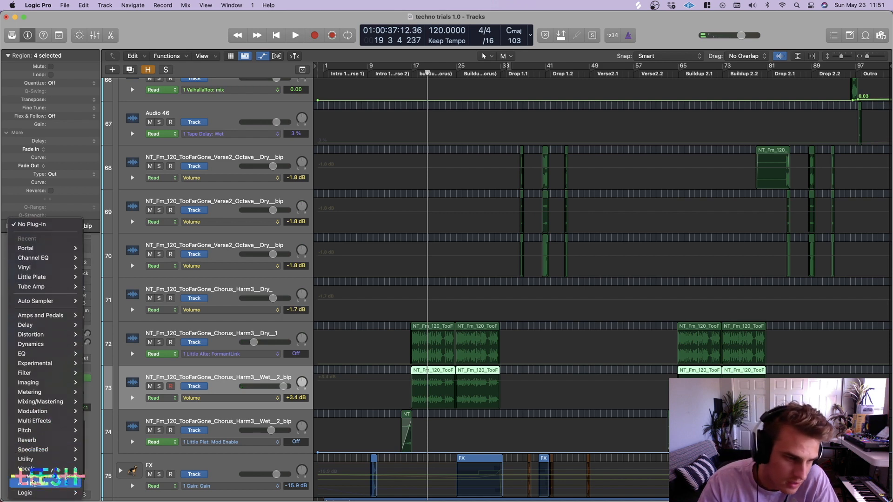
mouse_move(35, 483)
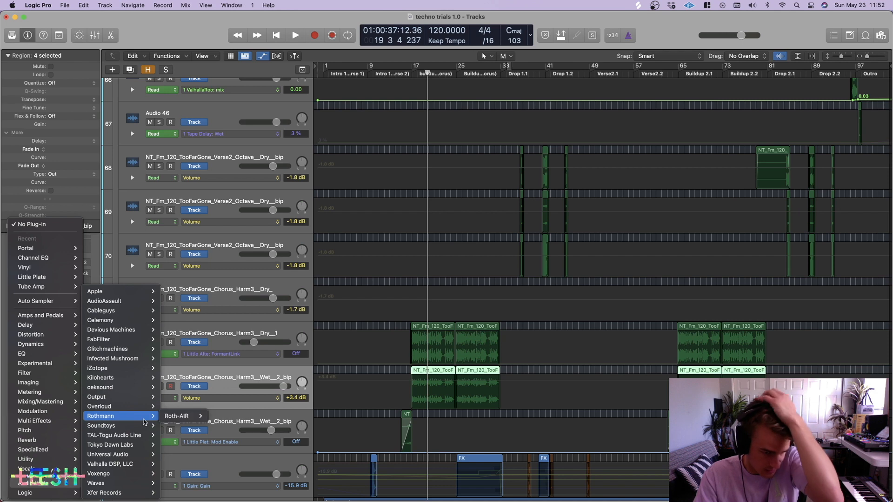
mouse_move(138, 425)
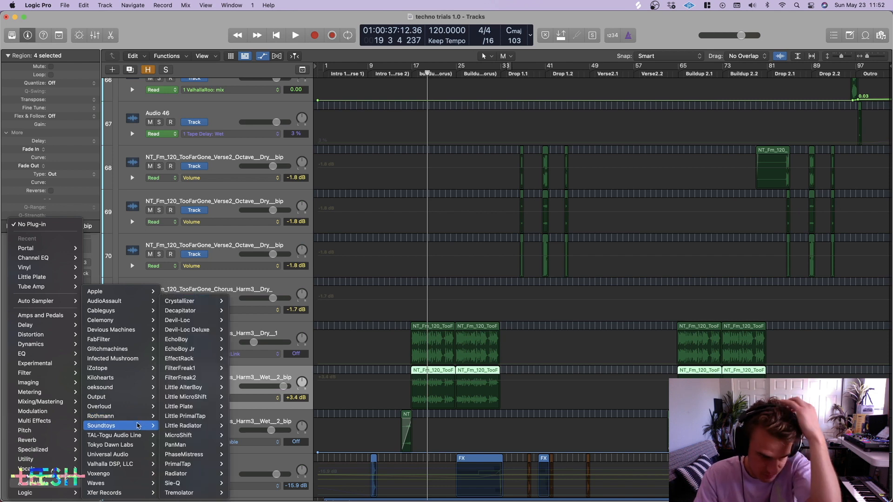
left_click(245, 386)
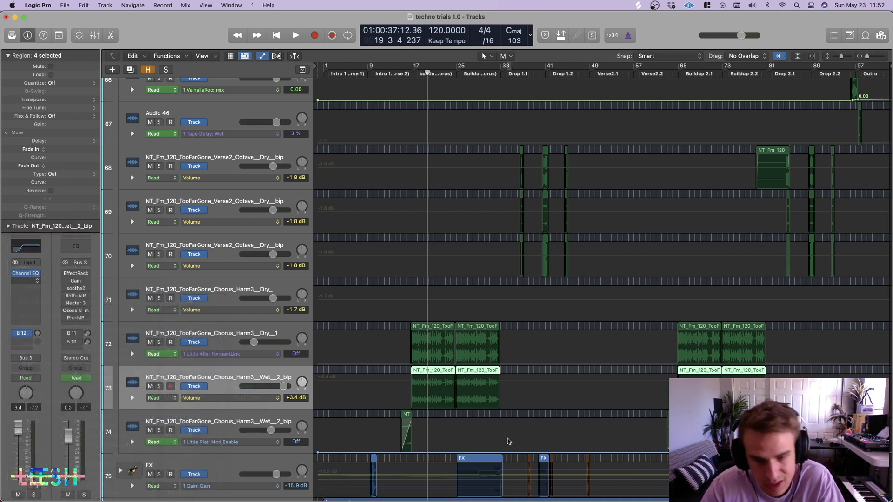
Solo track 73 and audition different Little AlterBoy formant amounts during chorus playback.
left_click(159, 386)
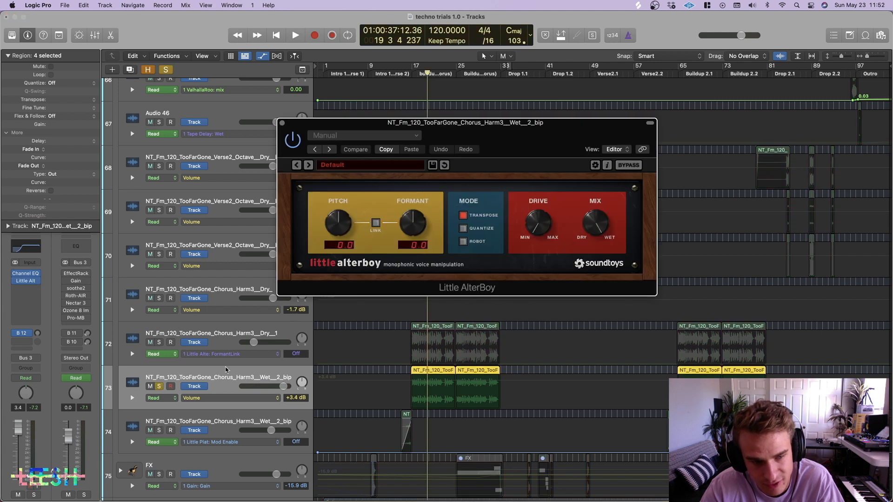
key("space")
left_click_drag(411, 223, 384, 354)
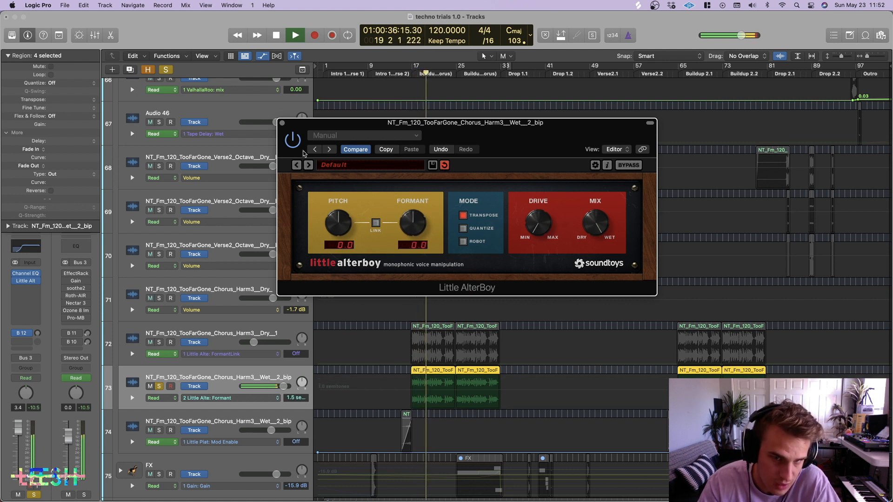
Bypass Little AlterBoy, stop playback, and remove the plug-in from track 73.
left_click(292, 142)
left_click(281, 123)
key("space")
left_click(38, 282)
left_click(46, 221)
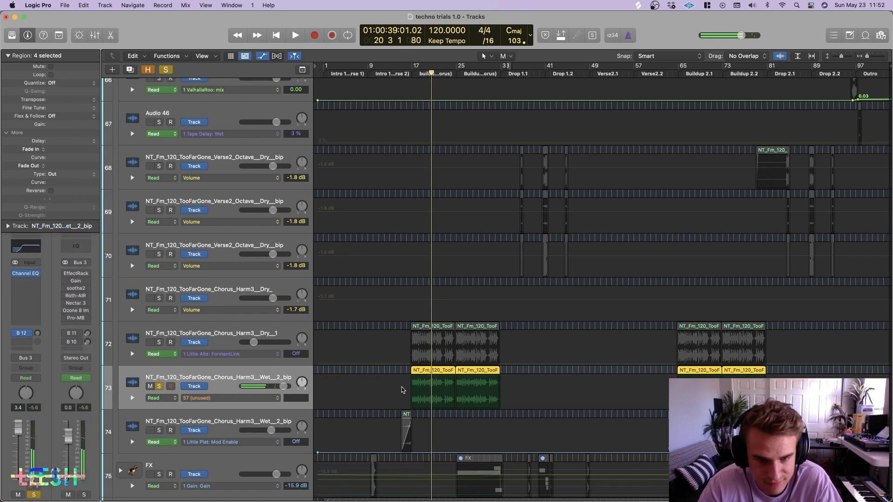
Solo the whole Vocals stack again.
scroll(600, 394, "up", 5)
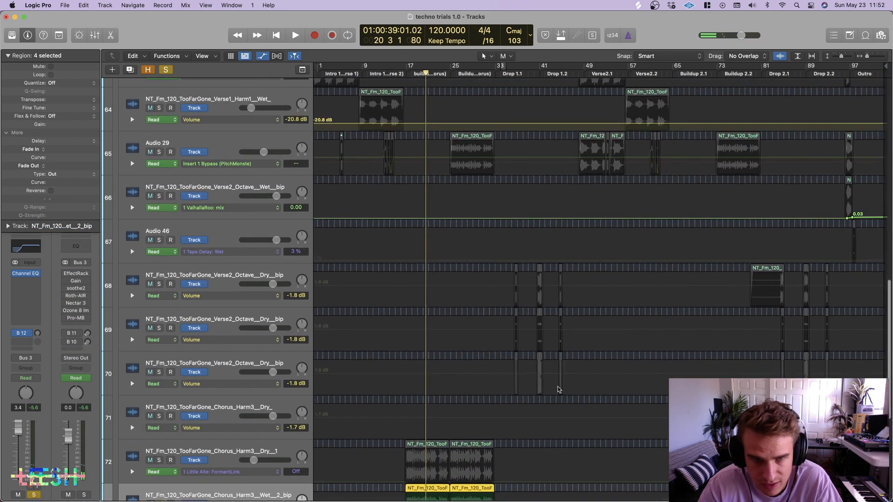
scroll(162, 247, "up", 10)
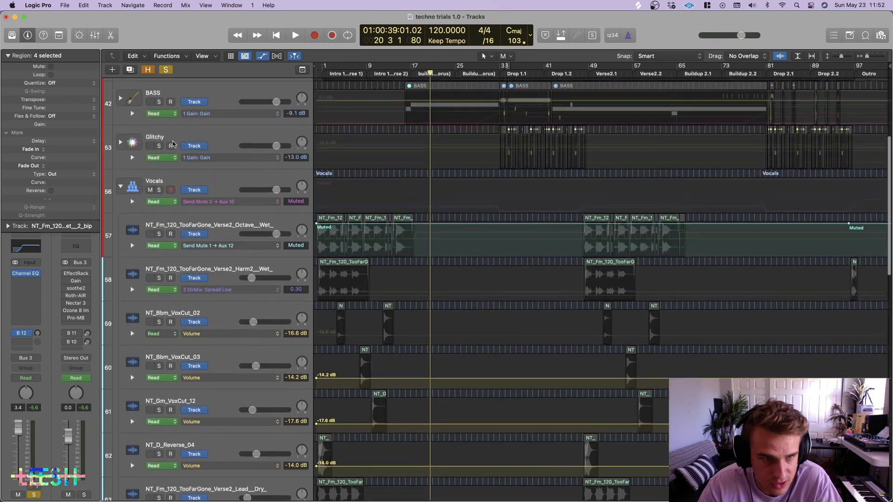
scroll(550, 317, "down", 5)
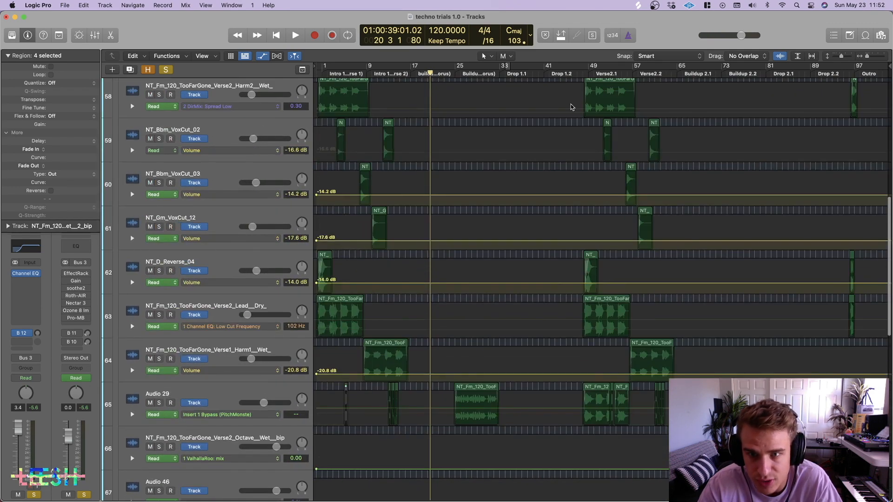
Place the playhead at bar 36 beat 3 in Drop 1.1, just before the Verse2 Octave Dry vocal chops on tracks 68 to 70.
left_click(498, 76)
scroll(552, 267, "down", 10)
key("super+Right")
key("super+Right")
key("super+Right")
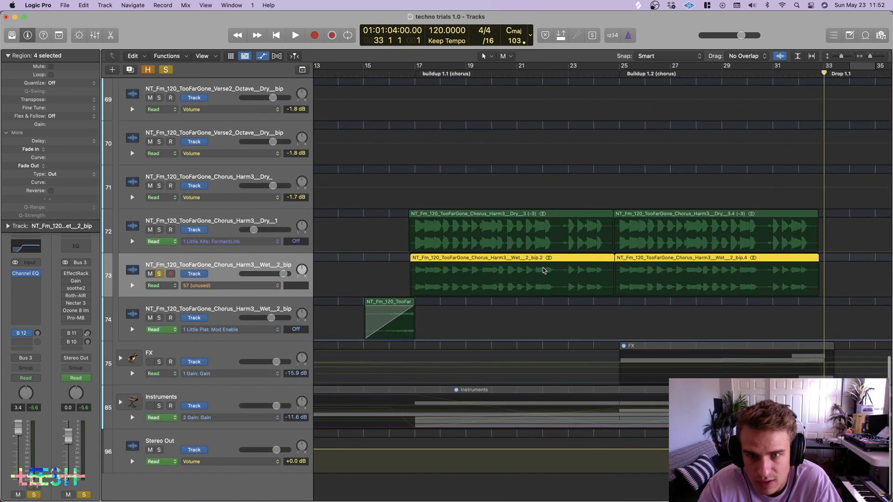
scroll(545, 271, "right", 6)
scroll(577, 274, "right", 1)
key("super+Up")
key("super+Up")
key("super+Up")
left_click(605, 75)
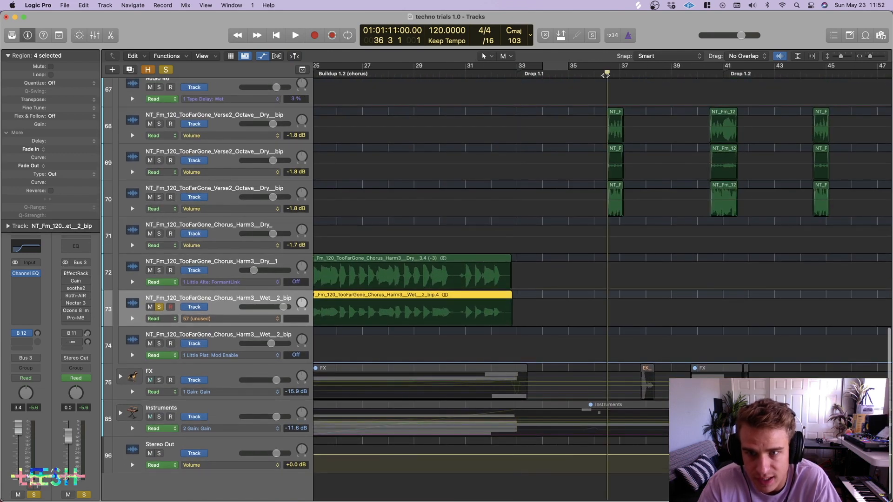
Play the first Verse2 Octave Dry vocal chop in Drop 1.1 with the whole Vocals stack soloed.
scroll(603, 163, "right", 3)
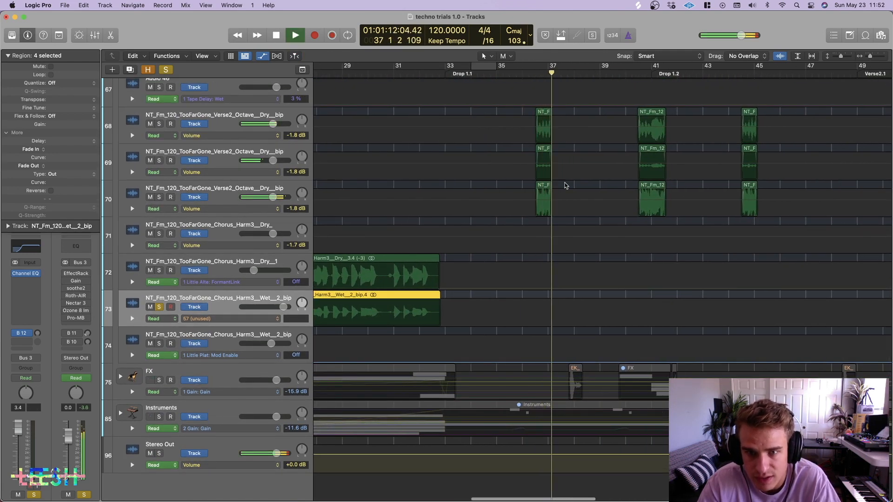
key("space")
scroll(565, 185, "right", 2)
key("super+Right")
key("super+Right")
scroll(260, 209, "up", 3)
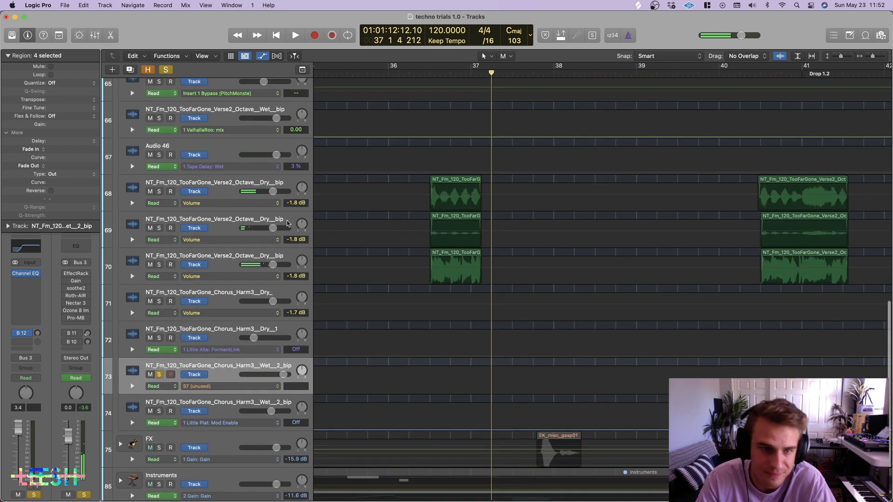
Clear all solos, solo track 68 alone, and audition its first vocal chop in Drop 1.1.
left_click(223, 189)
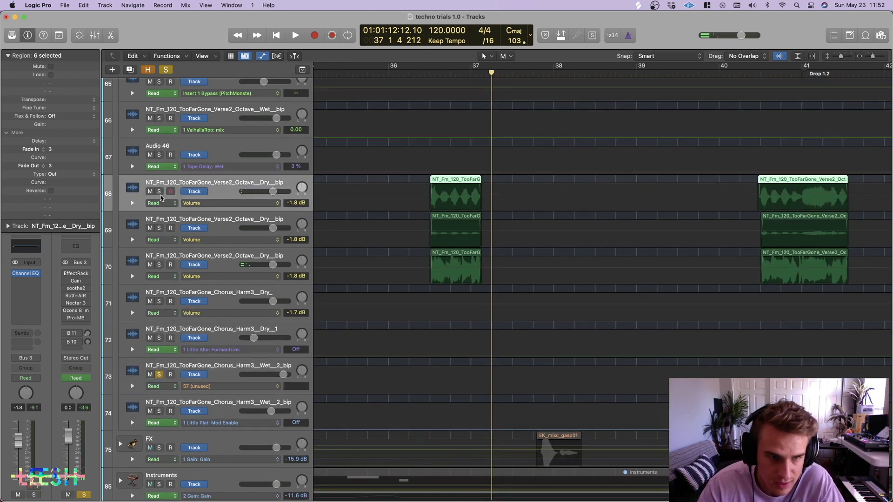
left_click(167, 70)
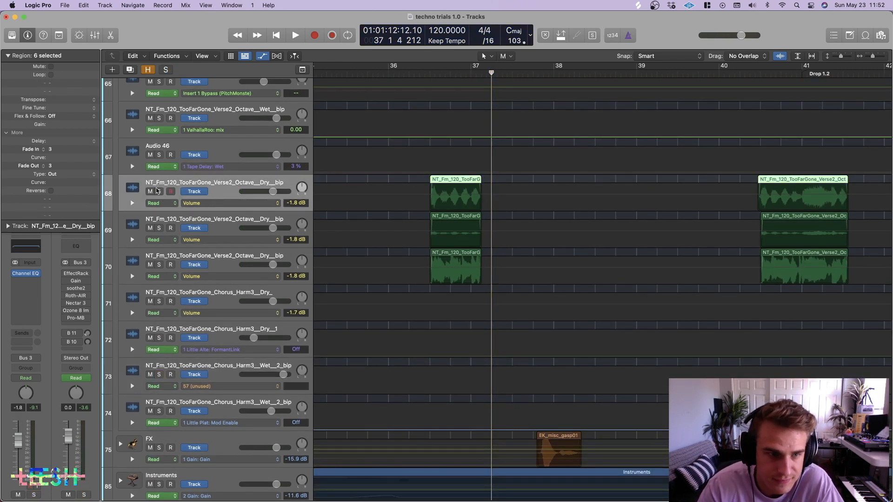
left_click(159, 191)
key("space")
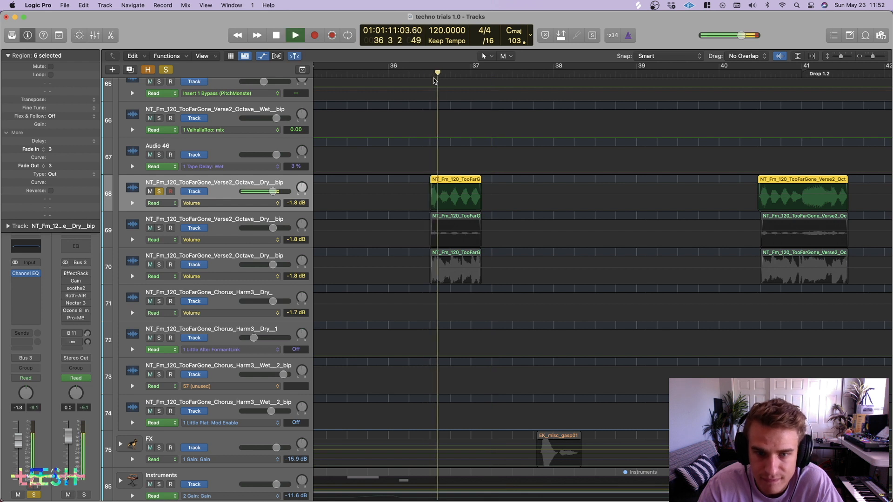
key("space")
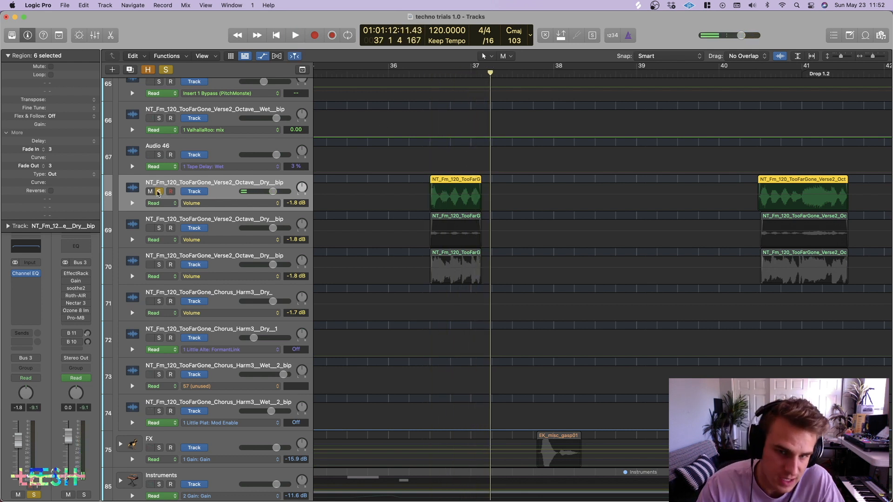
Switch the solo from track 68 to track 69, audition its first chop, and select track 69.
left_click(159, 192)
left_click(159, 228)
left_click(430, 74)
key("space")
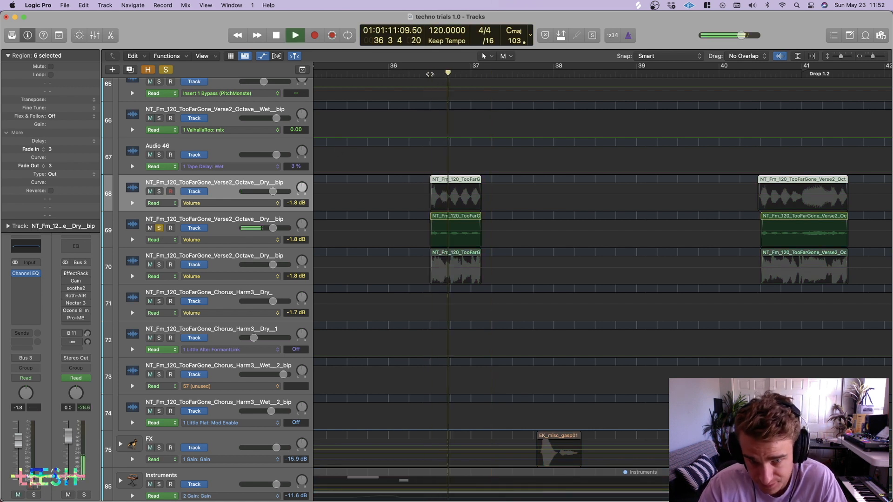
key("space")
left_click(223, 230)
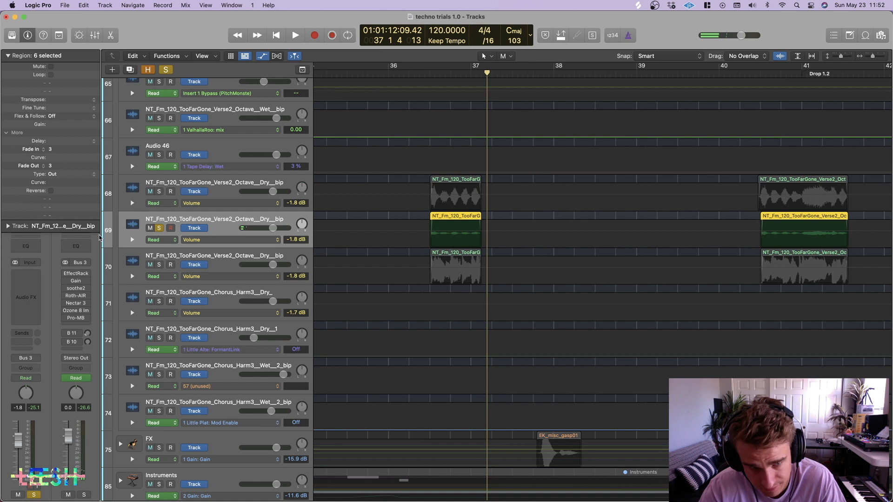
key("h")
key("h")
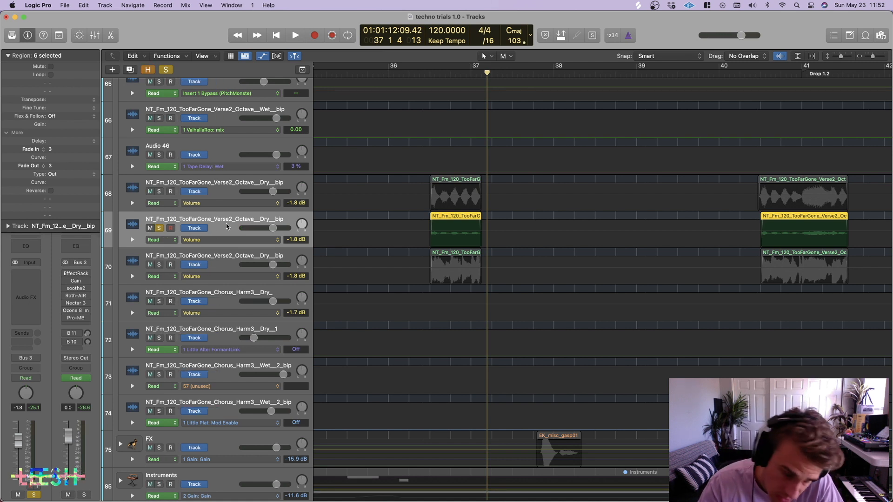
Switch the solo from track 69 to track 70, select track 70, and audition its first vocal chop.
left_click(159, 264)
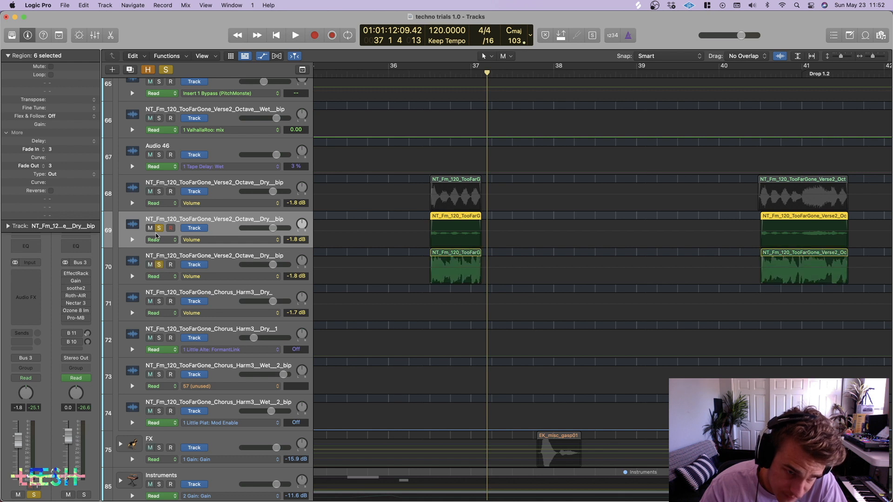
left_click(159, 227)
left_click(229, 263)
key("space")
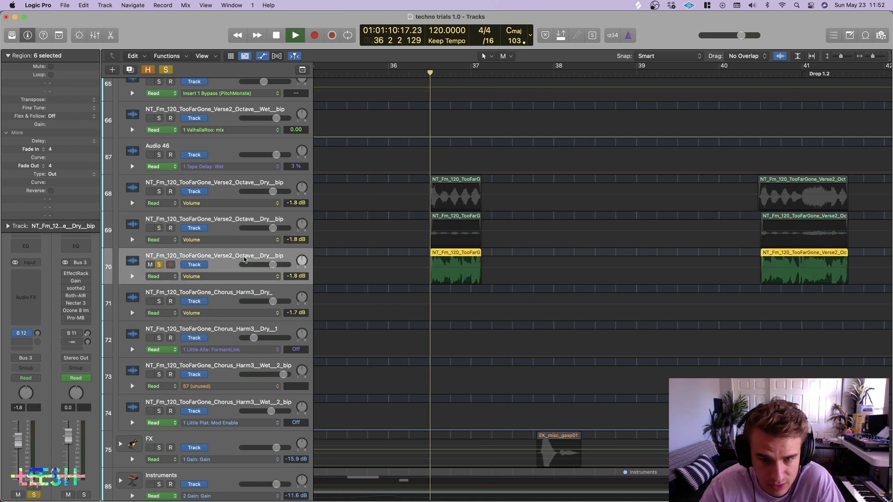
key("space")
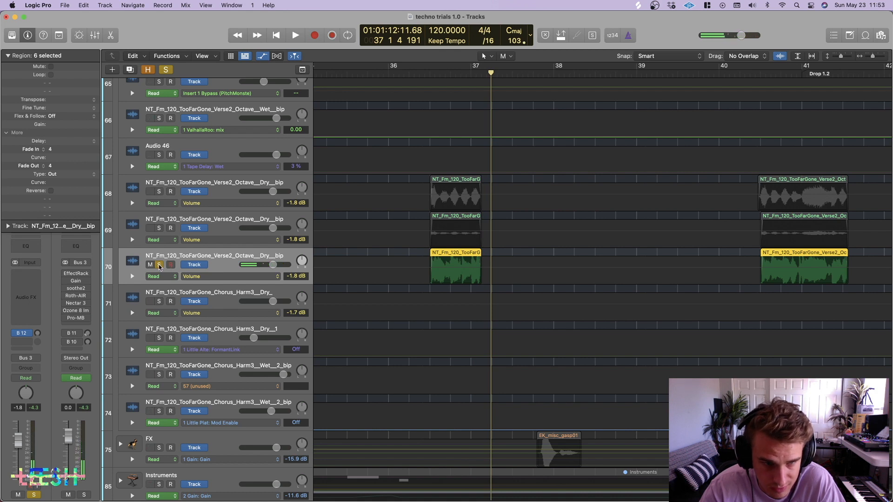
Unsolo track 70, hide track automation, and play the first Drop 1.1 vocal chop in the full mix from bar 36.
left_click(158, 264)
key("super+Left")
key("super+Left")
key("super+Left")
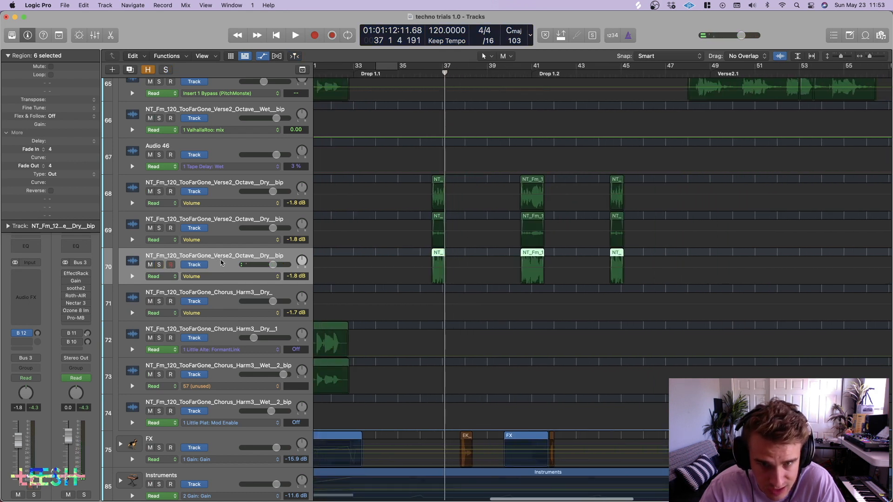
scroll(464, 147, "up", 5)
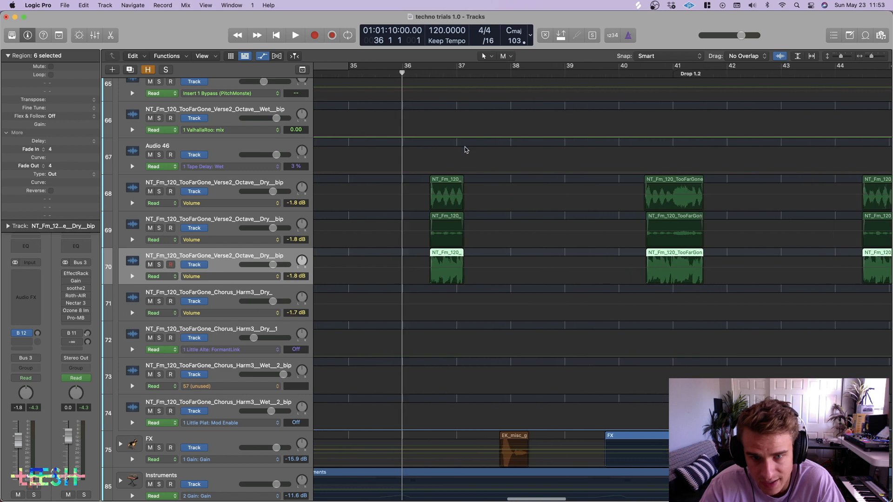
key("a")
key("space")
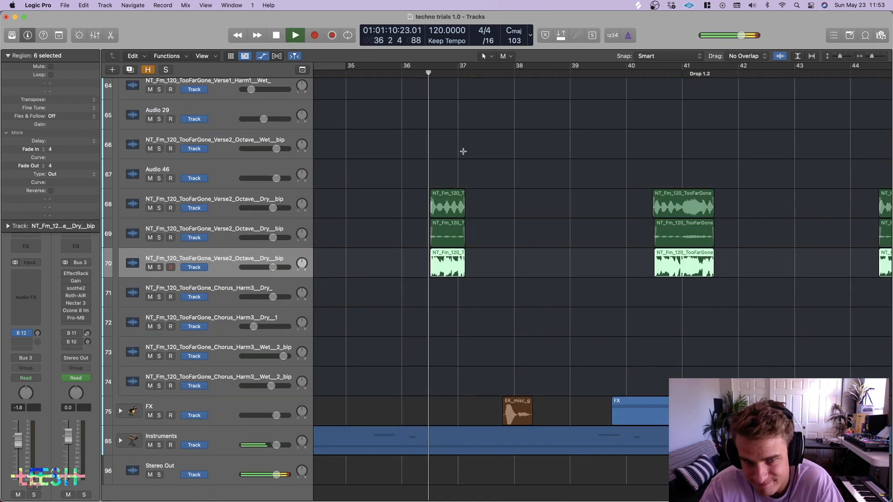
scroll(463, 151, "down", 1)
scroll(463, 151, "down", 2)
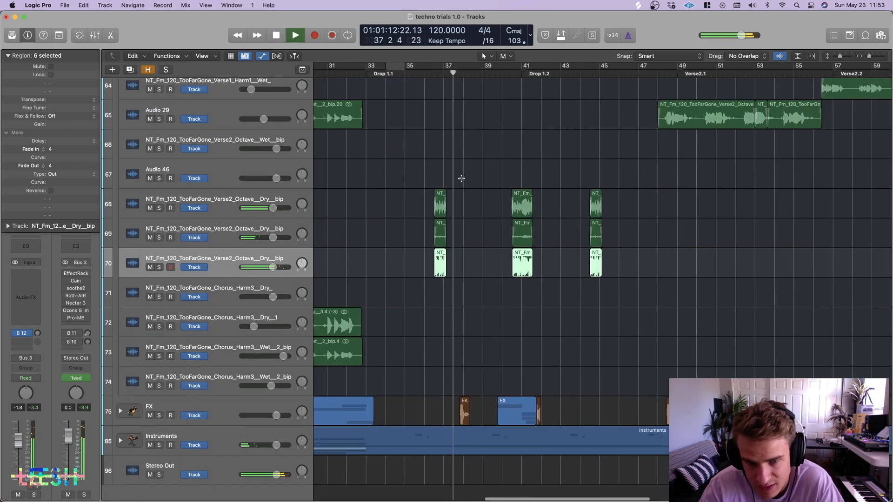
key("space")
scroll(434, 200, "up", 3)
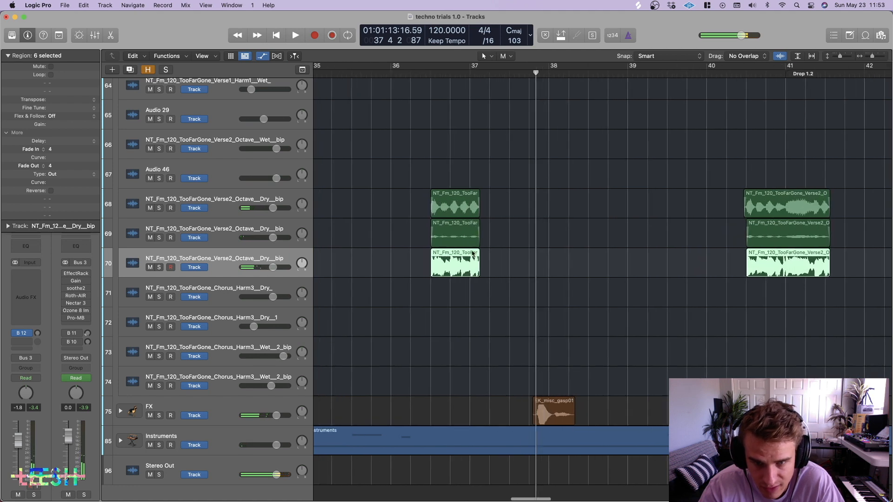
Show track automation again and replay the first Drop 1.1 vocal chop with track 70 soloed.
key("a")
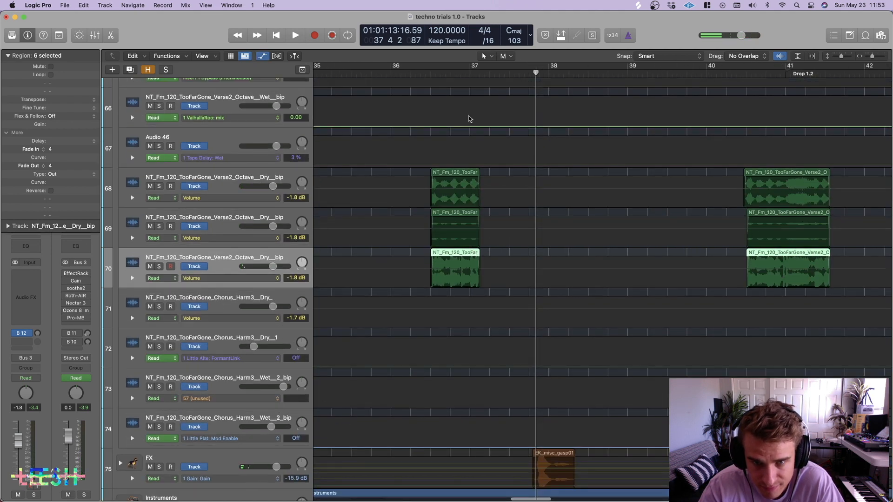
scroll(488, 193, "right", 3)
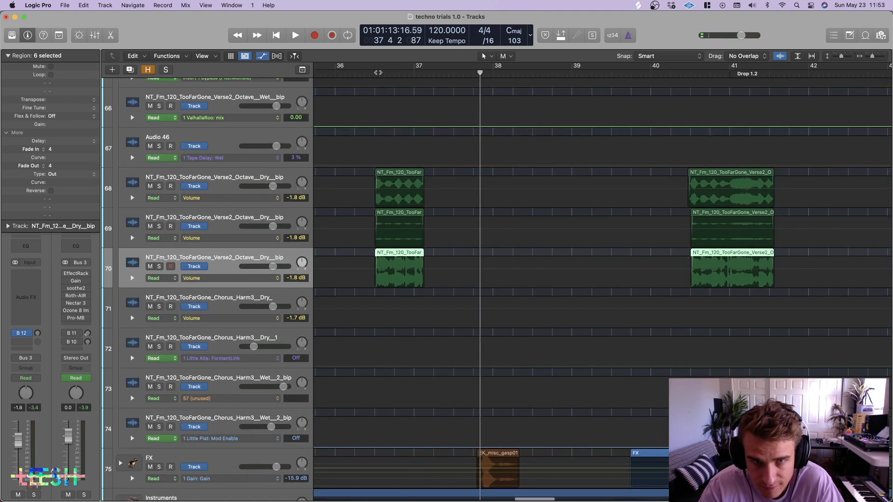
key("shift+space")
left_click(159, 267)
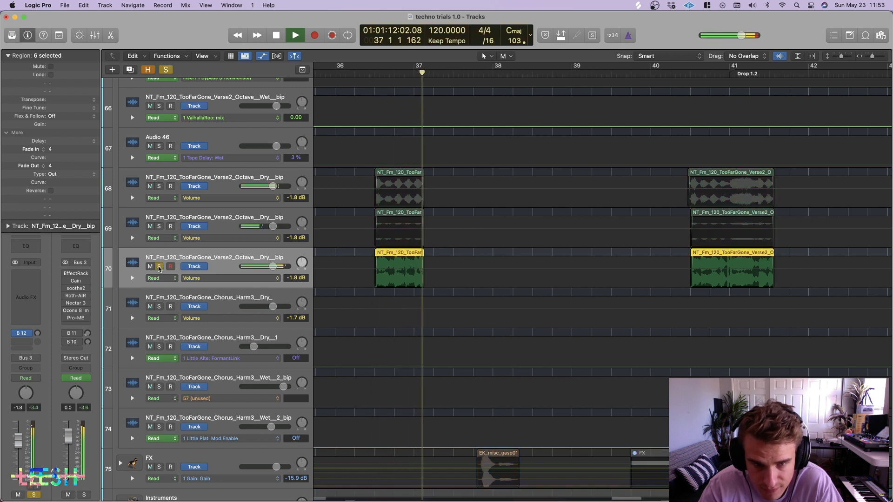
key("shift+space")
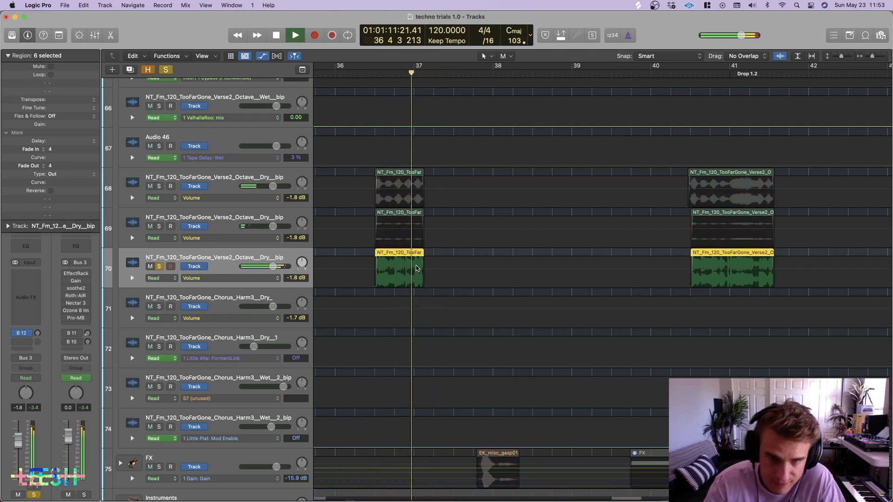
key("space")
Try a fade-out of 187 on the end of track 70's first vocal chop region using the Fade tool.
scroll(416, 268, "up", 5)
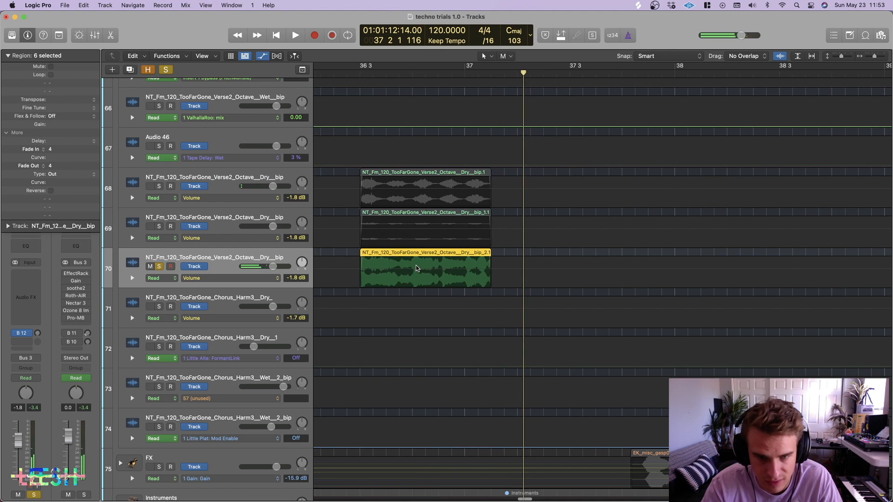
key("g")
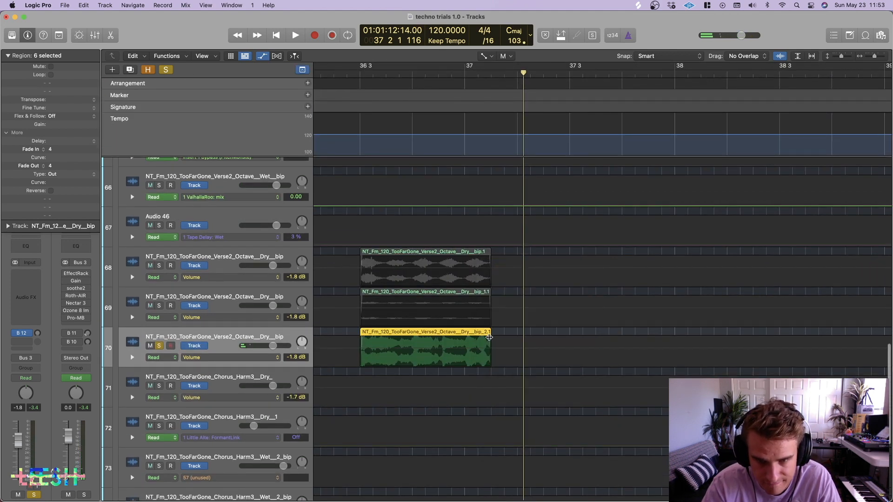
left_click_drag(470, 338, 471, 338)
key("a")
right_click(482, 345)
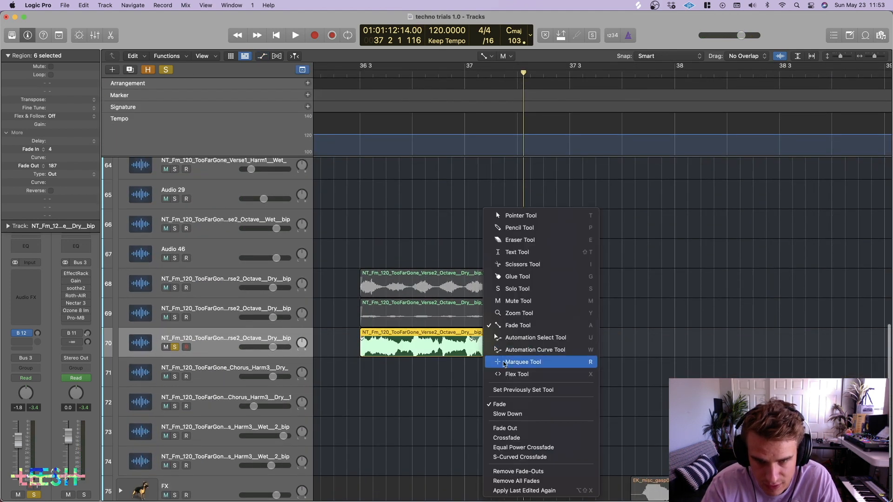
left_click(433, 384)
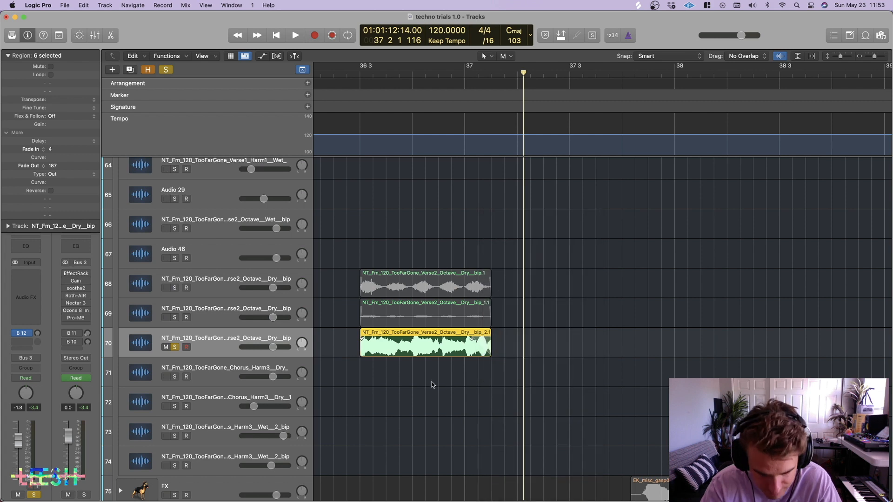
Clear all solos and hide the global tracks above the arrangement.
left_click(168, 71)
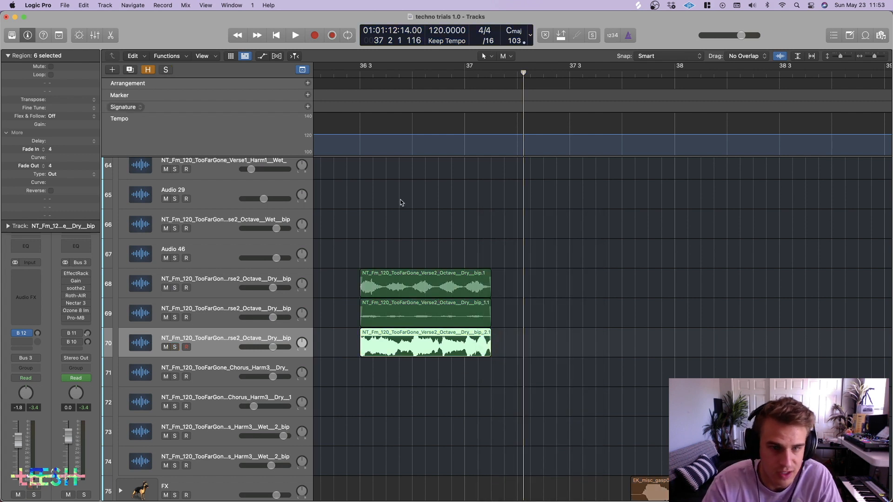
key("super+Left")
left_click(303, 70)
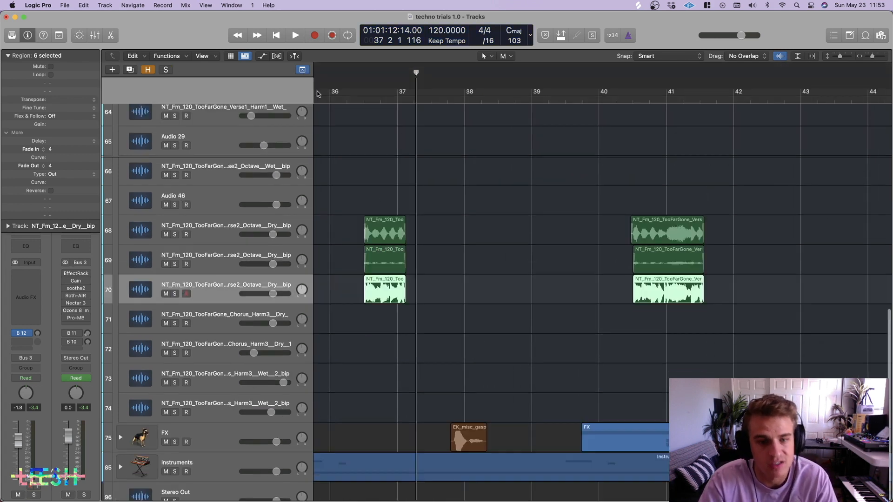
Play the layered vocal chops on tracks 68 to 70 at Drop 1.2 in the full mix.
key("super+Left")
key("super+Left")
key("super+Left")
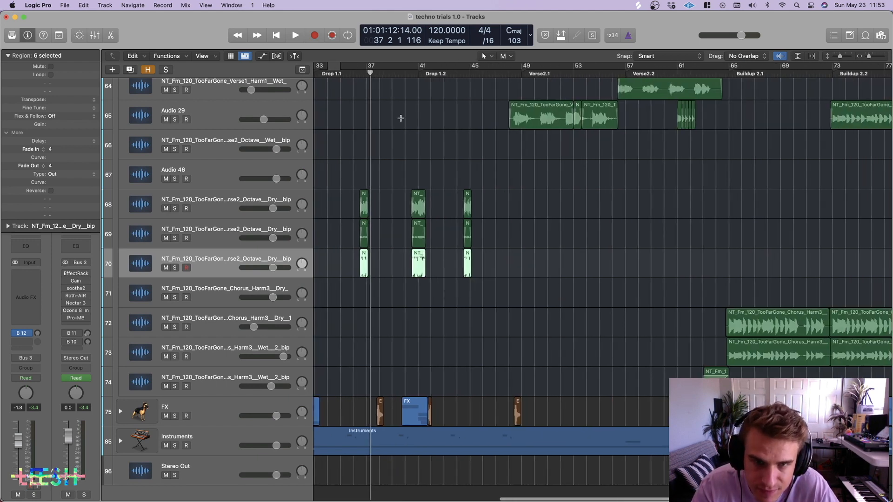
key("space")
key("super+Right")
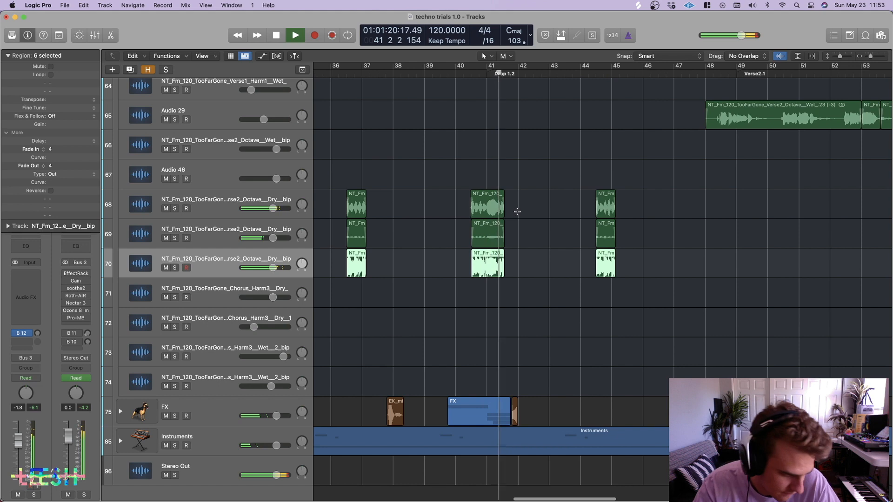
key("space")
Play the vocal layers on tracks 65 to 67 in the full mix, starting just before the Outro marker.
key("super+Left")
key("super+Left")
scroll(512, 254, "right", 2)
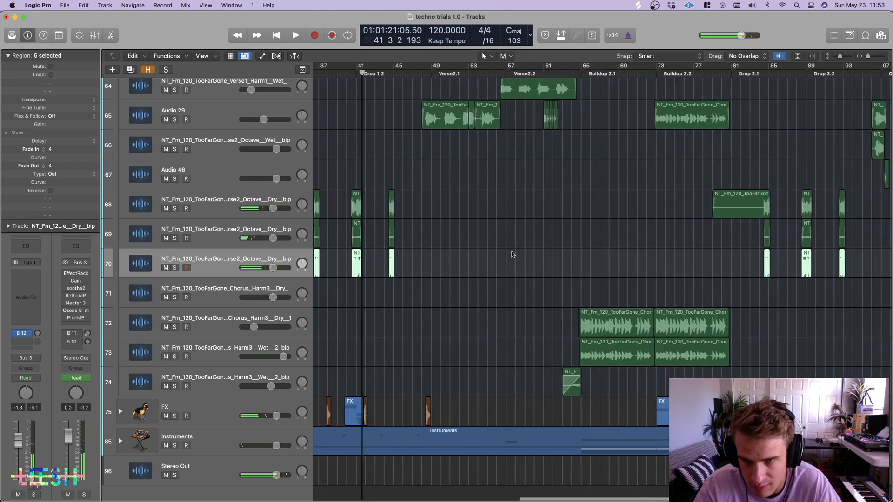
key("super+Left")
scroll(576, 253, "right", 1)
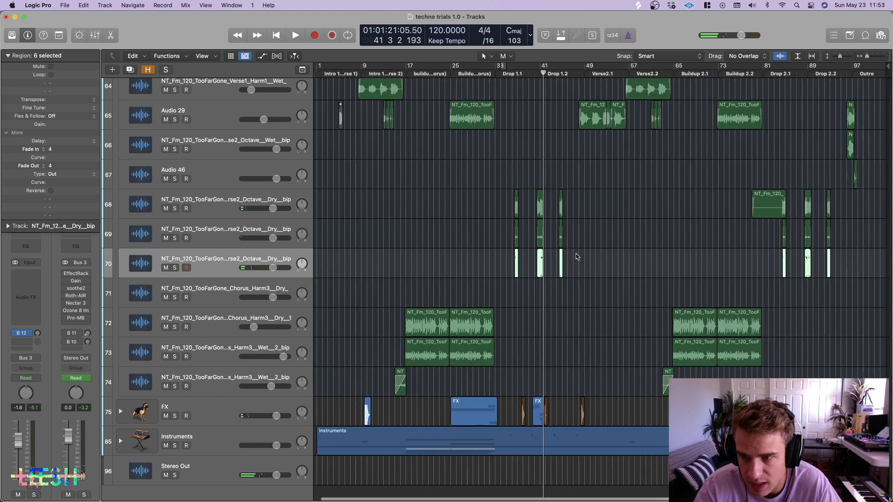
left_click(848, 67)
key("space")
key("super+Right")
key("super+Right")
key("super+Right")
key("super+Right")
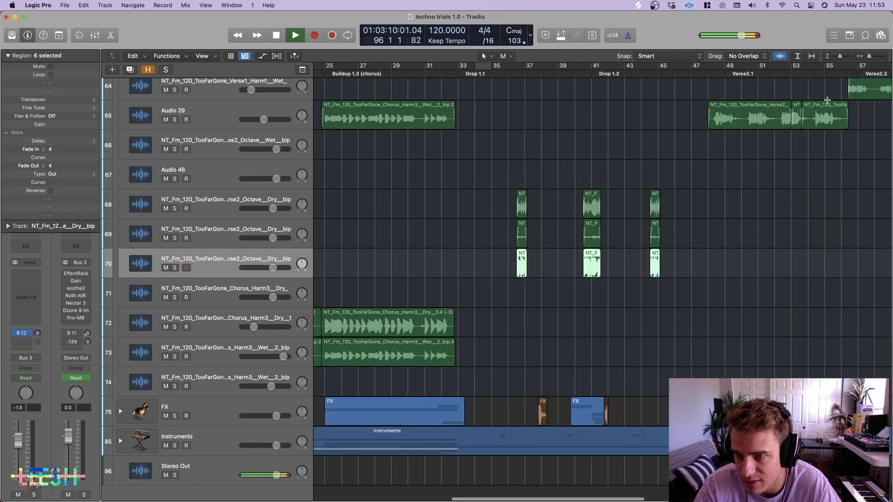
scroll(763, 144, "right", 15)
scroll(716, 153, "right", 8)
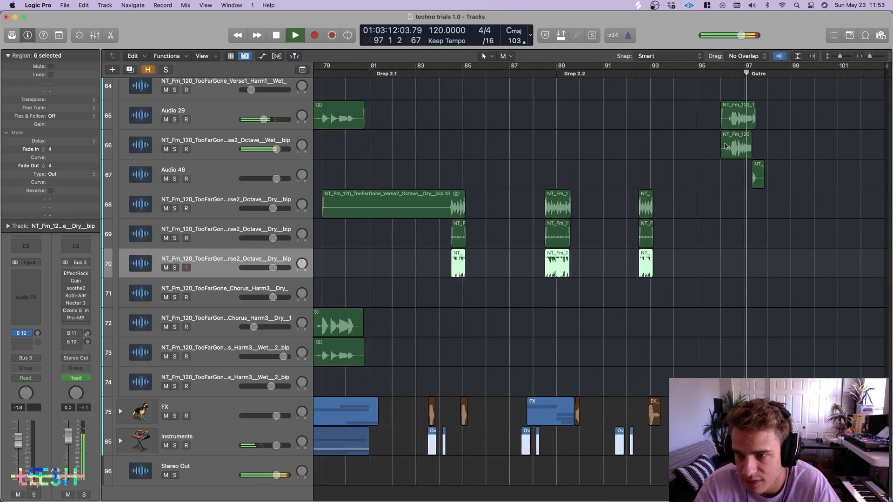
Stop the outro playback and bring vocal tracks 57 to 70 into view across the whole arrangement.
key("super+Left")
key("super+Left")
key("super+Left")
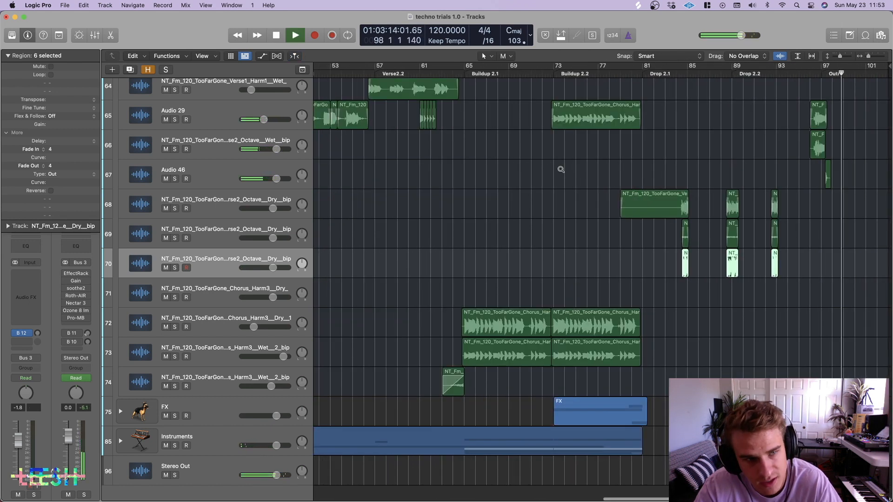
key("super+Left")
key("super+Left")
scroll(212, 274, "up", 15)
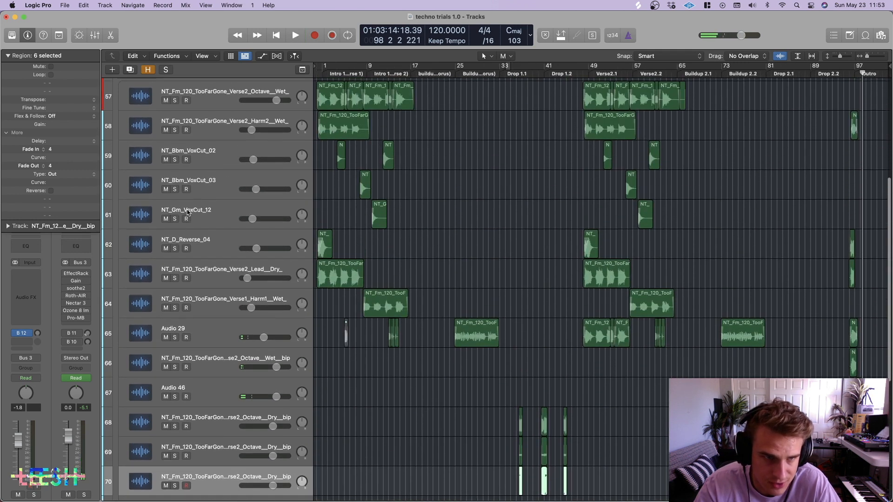
Select the Vocals stack, show track automation, and open the stack's EffectRack plug-in clear of the track headers.
left_click(213, 274)
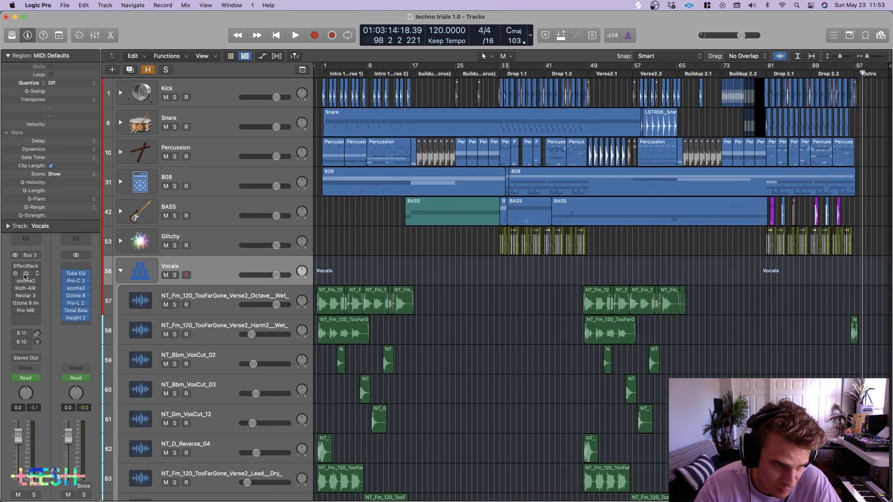
key("a")
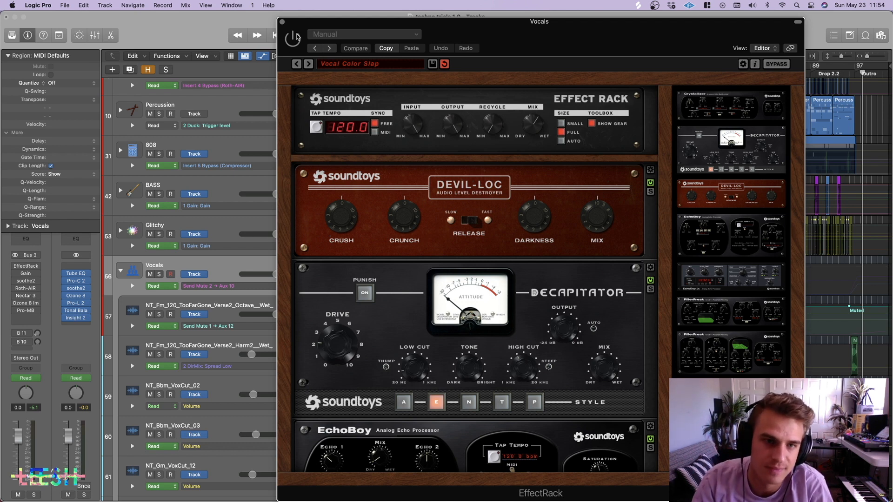
left_click_drag(341, 28, 579, 117)
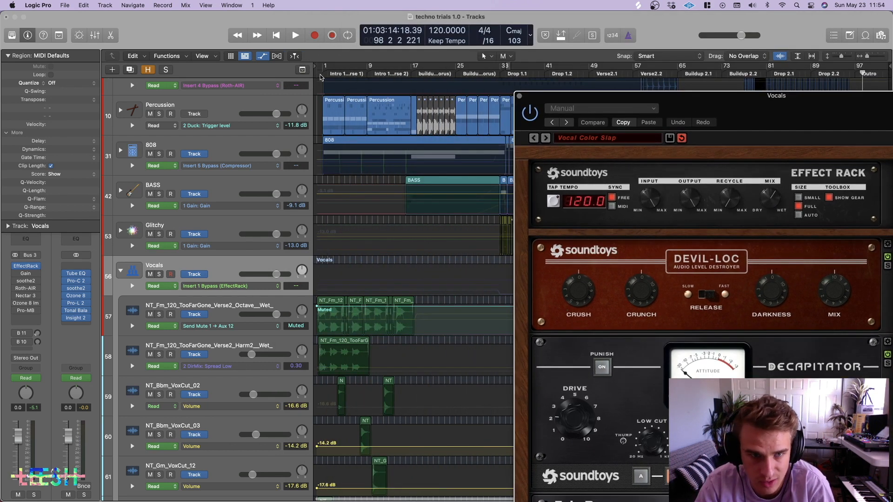
Solo the Vocals stack and play from the start of the song, comparing EffectRack bypassed and active.
left_click(319, 76)
key("space")
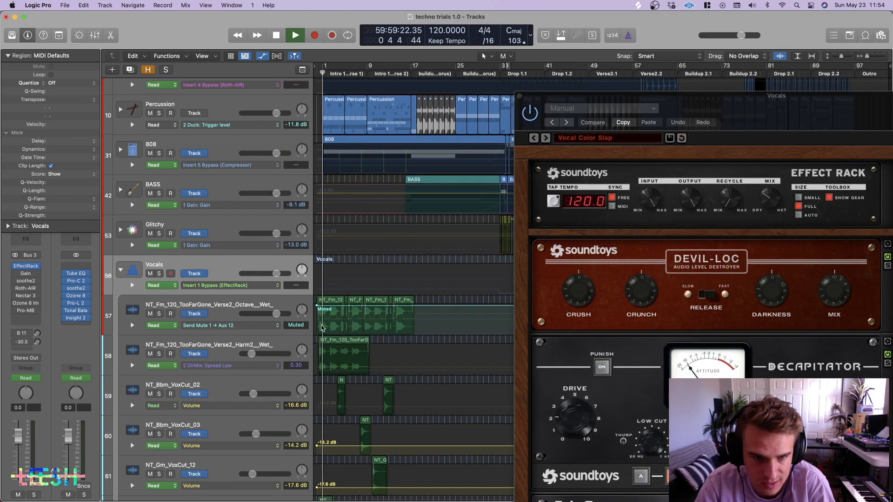
left_click(158, 273)
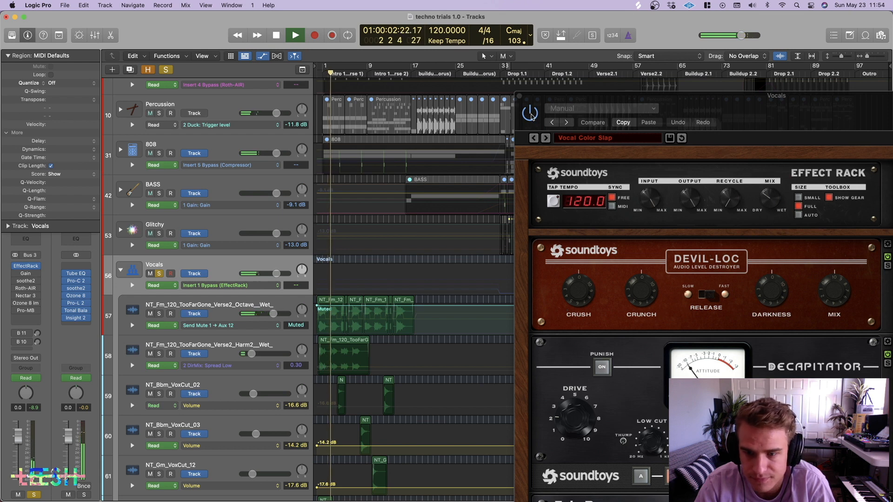
left_click(531, 113)
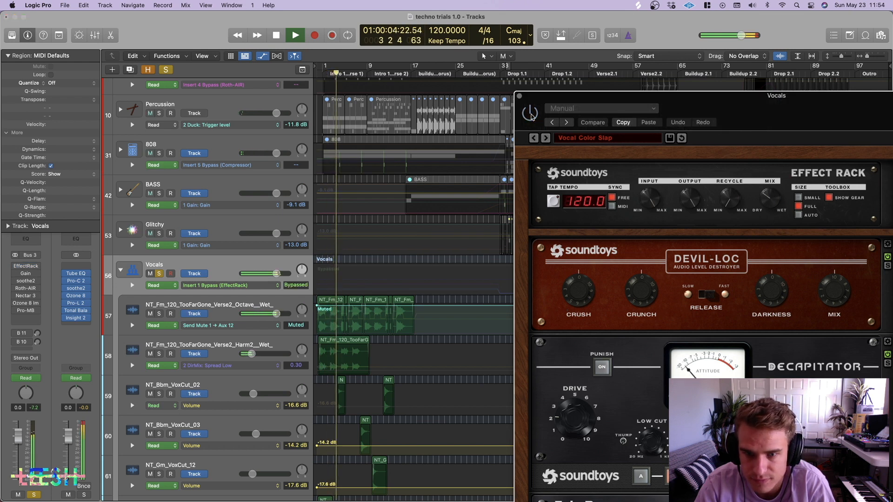
key("space")
left_click(531, 113)
Replay the soloed vocals from the beginning with EffectRack active, and close its plug-in window.
left_click_drag(749, 114, 628, 78)
key("Return")
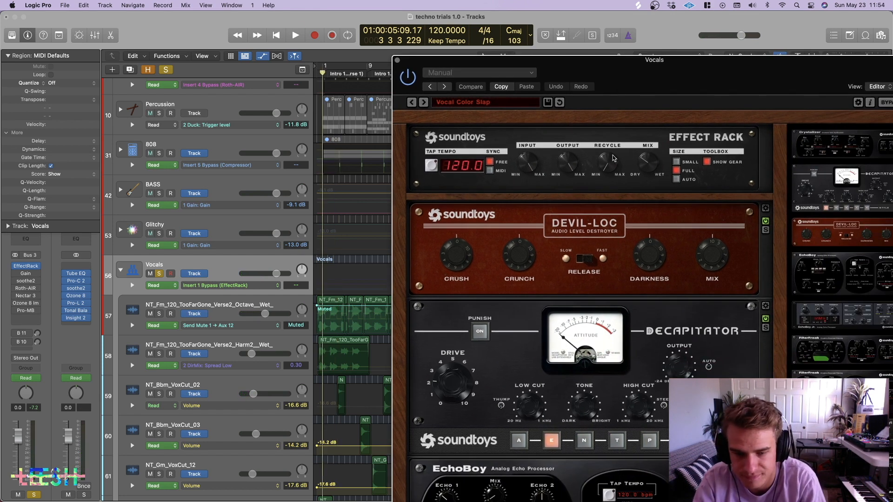
key("space")
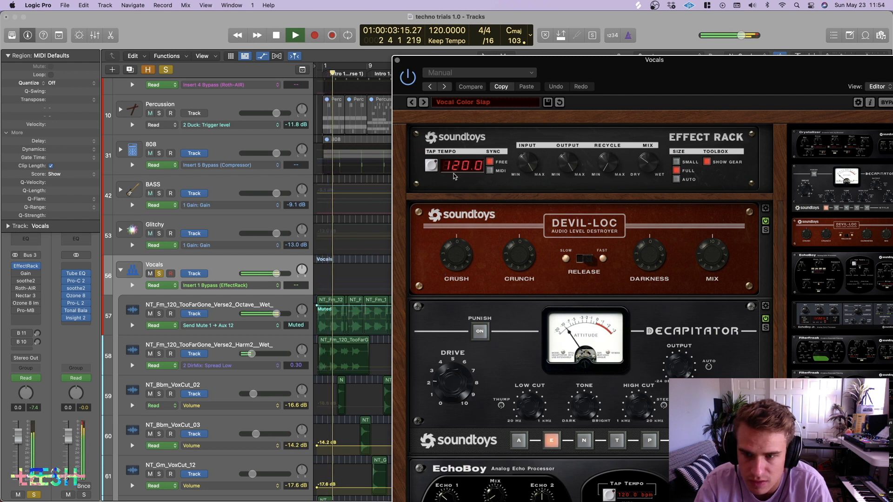
left_click(397, 61)
key("space")
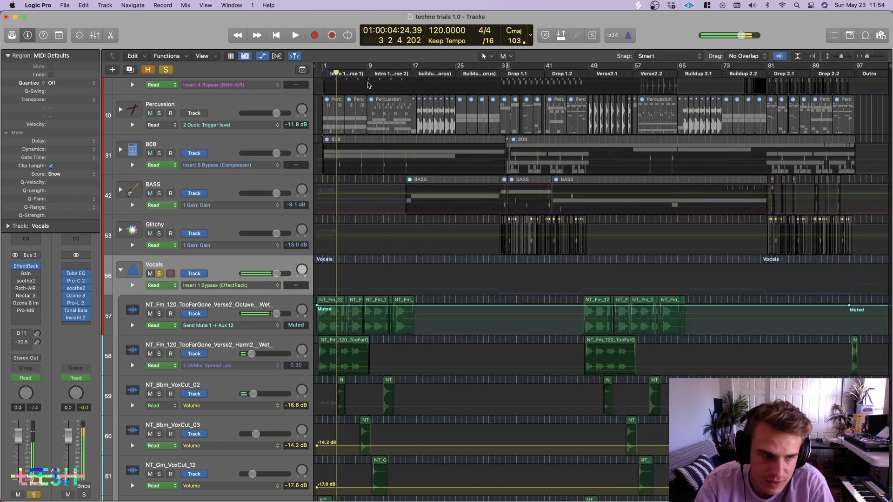
Open the Gain and soothe2 plug-ins on the Vocals stack and audition the opening vocals through them.
left_click(27, 275)
key("space")
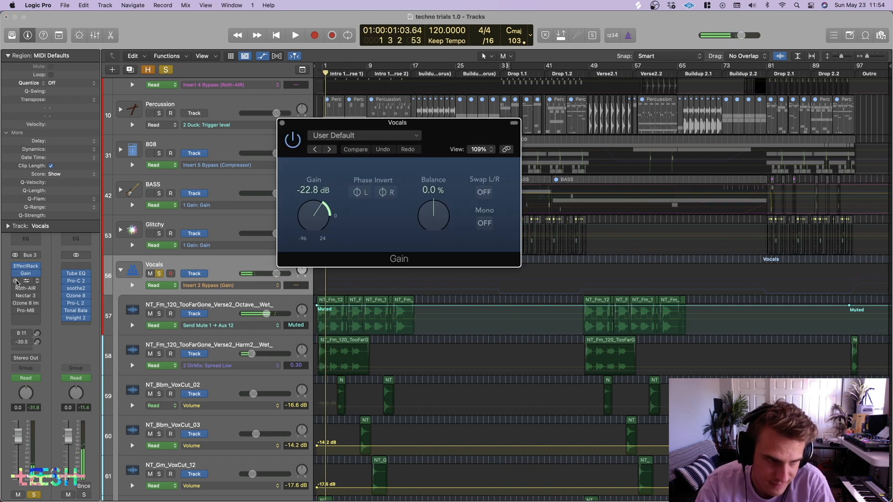
left_click(24, 281)
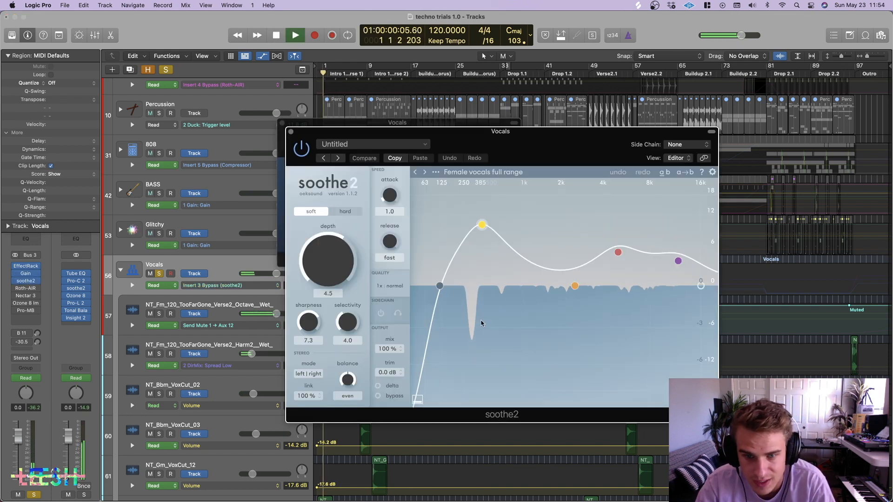
mouse_move(21, 274)
key("space")
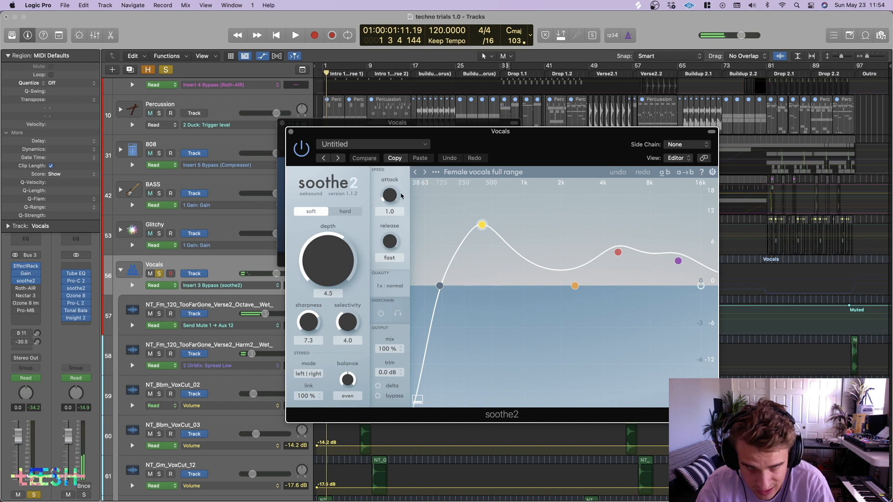
Close the Gain plug-in window and move the Gain insert above EffectRack in the Vocals chain.
left_click_drag(381, 135, 472, 131)
left_click(283, 124)
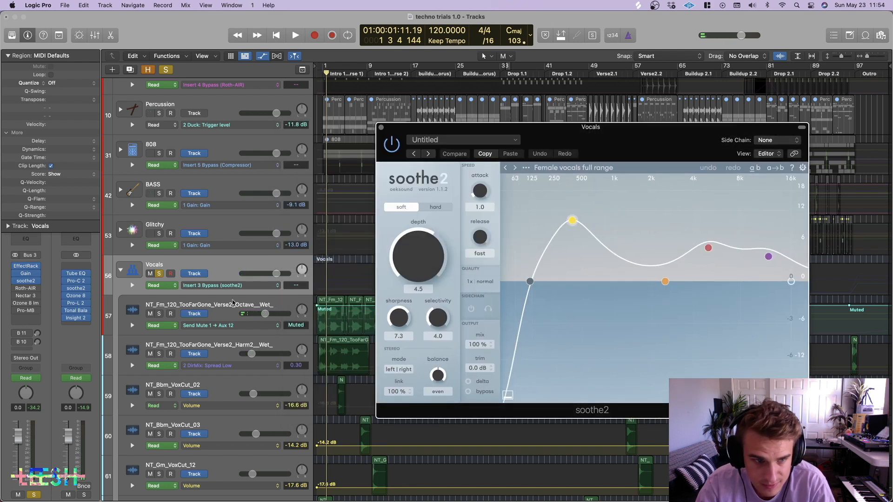
key("space")
key("space")
left_click_drag(27, 272, 29, 265)
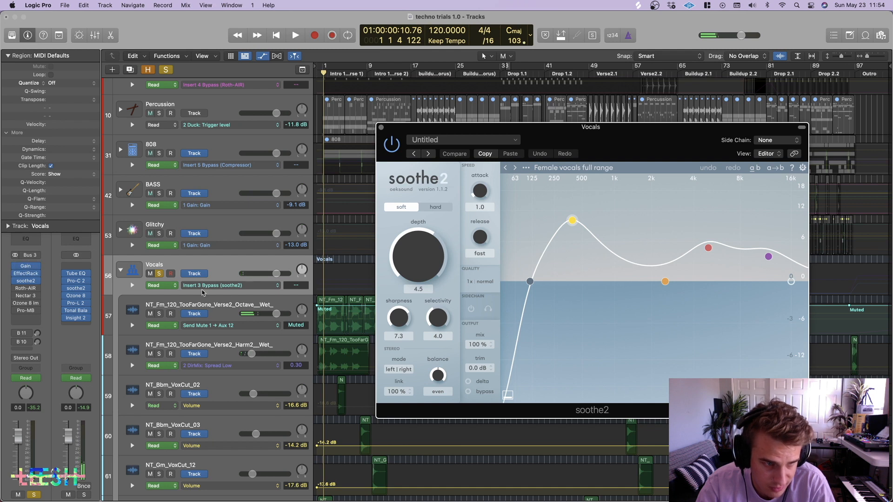
Play the opening vocals through the reordered chain and bypass soothe2 for comparison.
key("space")
key("super+Right")
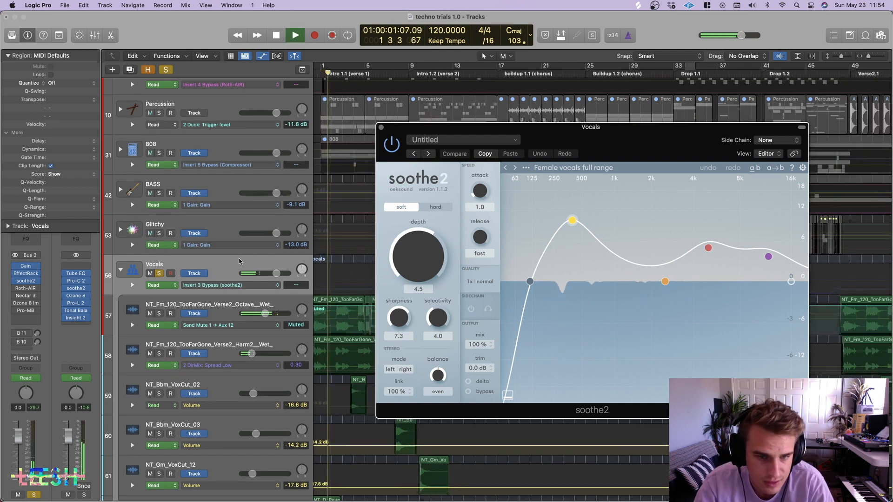
left_click(392, 144)
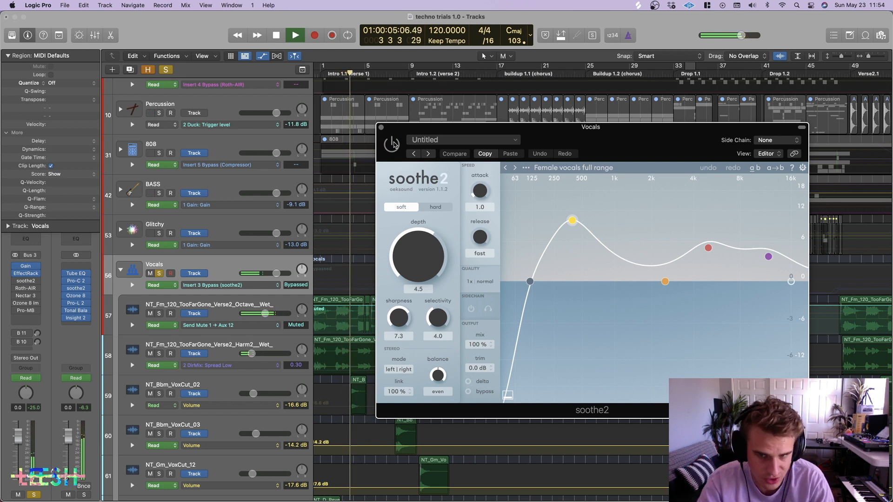
key("space")
Select soothe2's 392 Hz band 1 and audition the frequency area it affects using listen mode during playback.
left_click(574, 222)
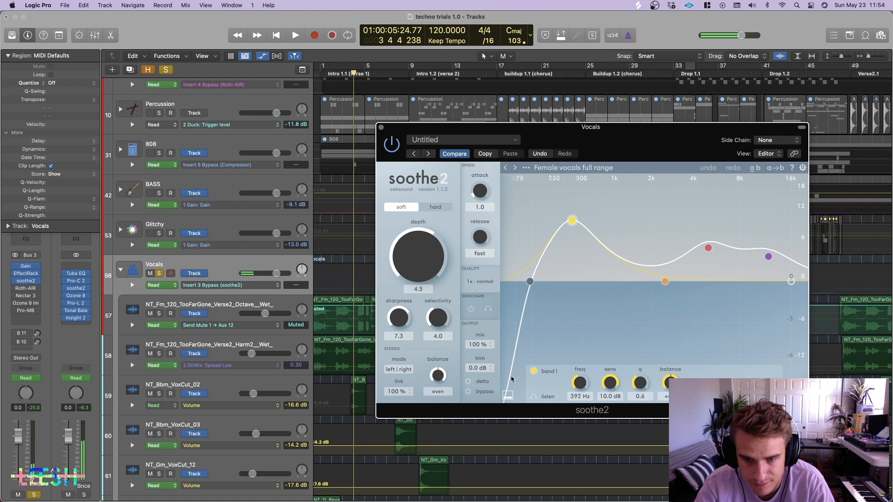
left_click(542, 397)
key("space")
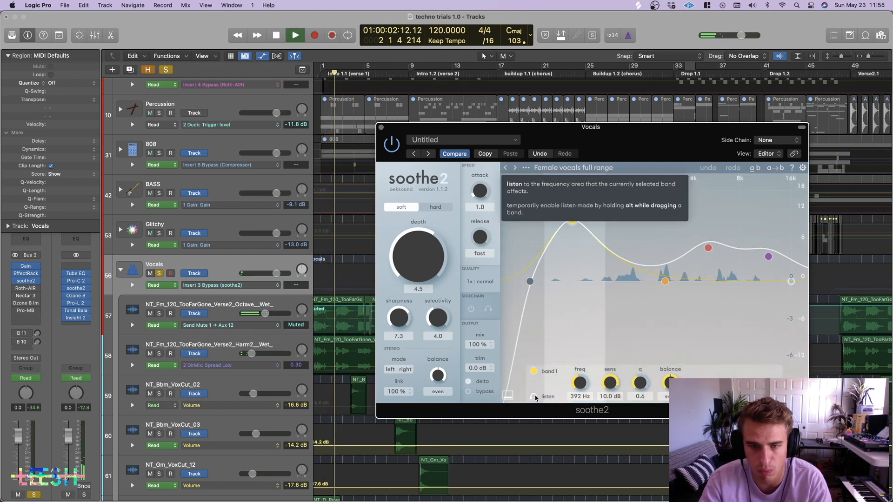
left_click(535, 397)
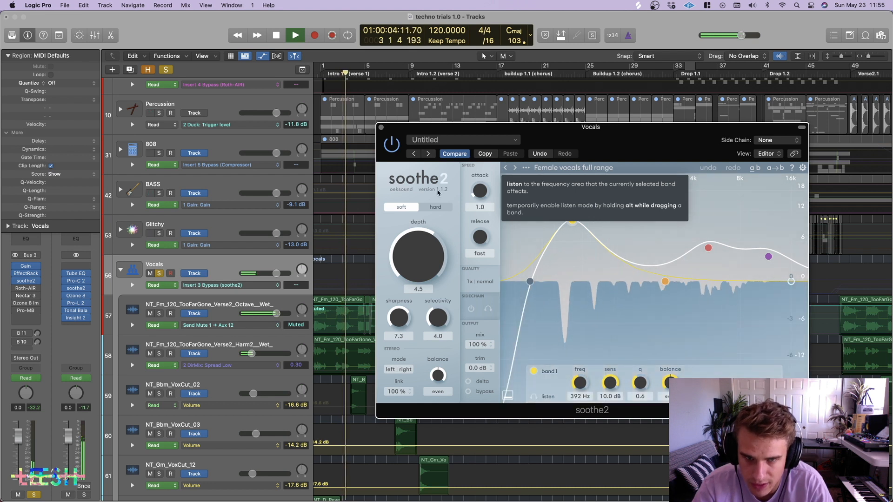
Compare the vocals using soothe2's internal bypass and delta modes, and close the soothe2 window.
left_click(467, 392)
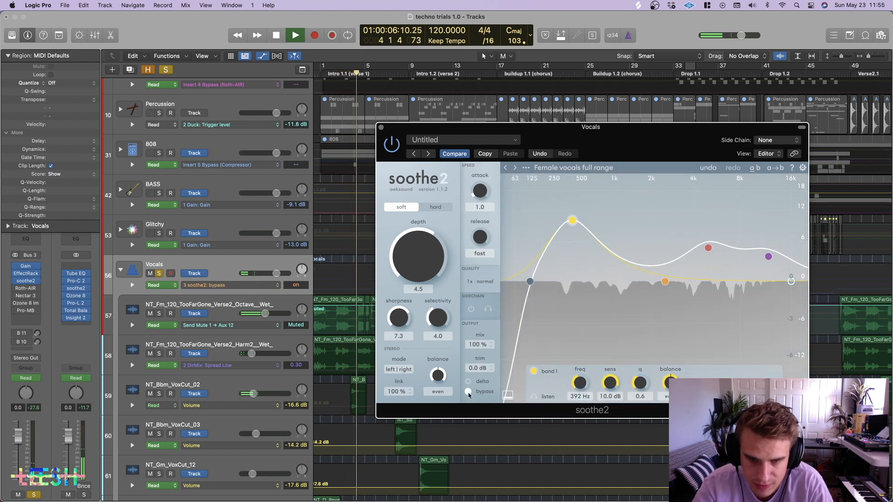
left_click(467, 381)
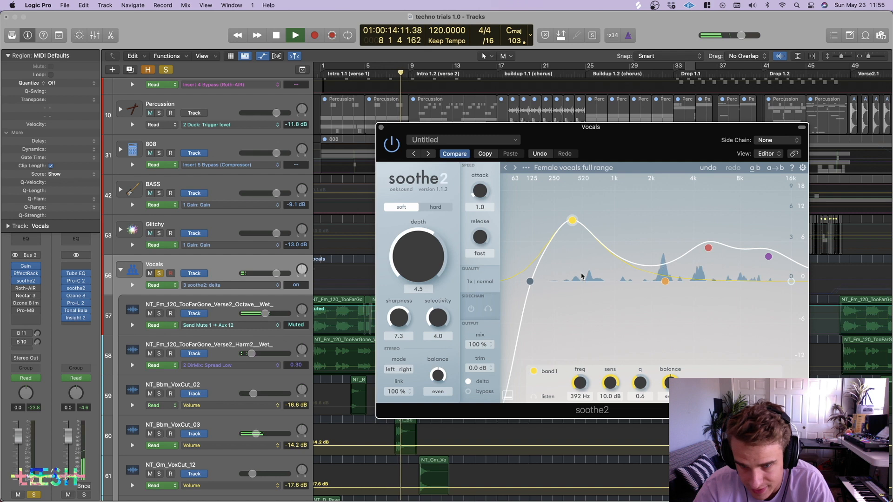
left_click(468, 381)
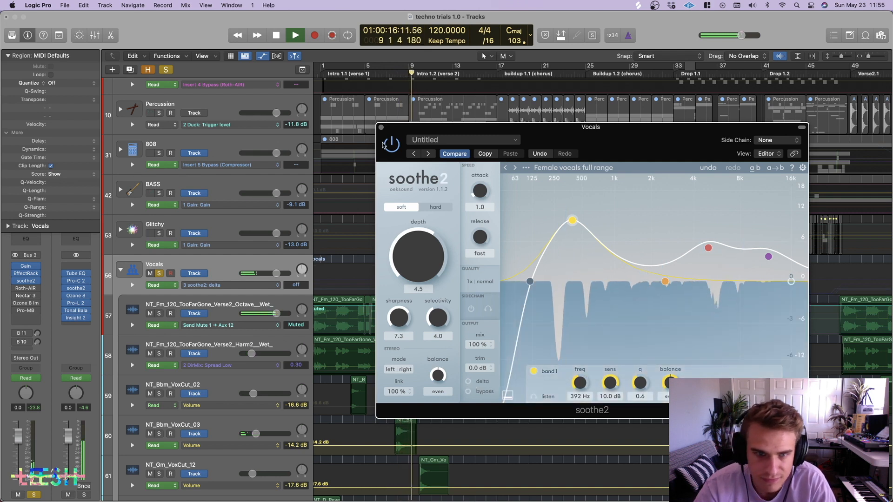
left_click(381, 127)
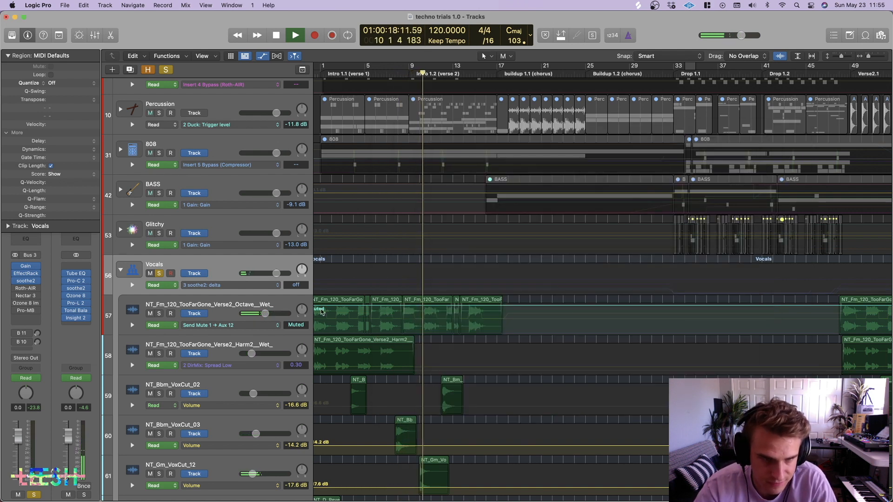
Open Roth-AIR on the Vocals stack, audition the vocals through it from the song's start, and close its window.
scroll(130, 291, "down", 4)
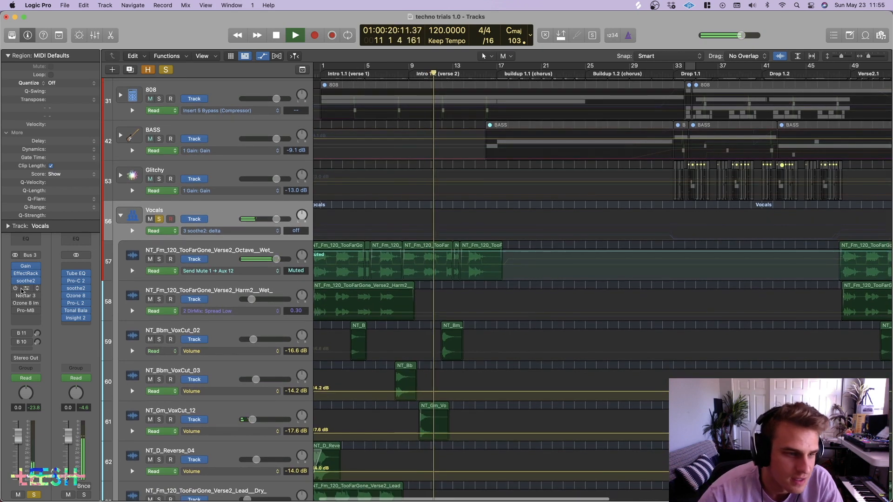
left_click(26, 288)
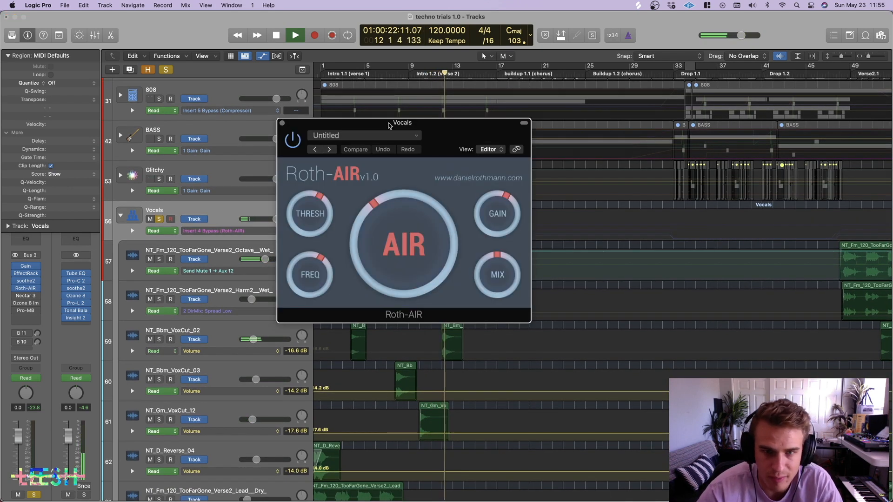
left_click_drag(440, 137, 581, 142)
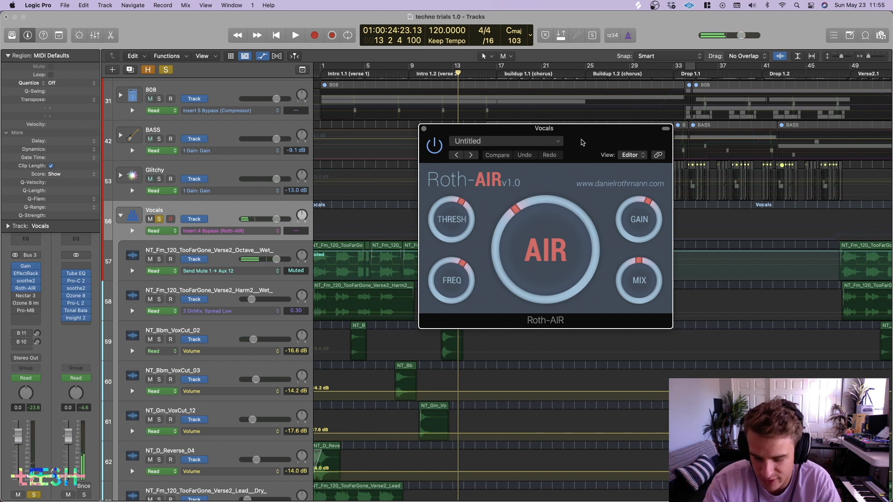
key("Return")
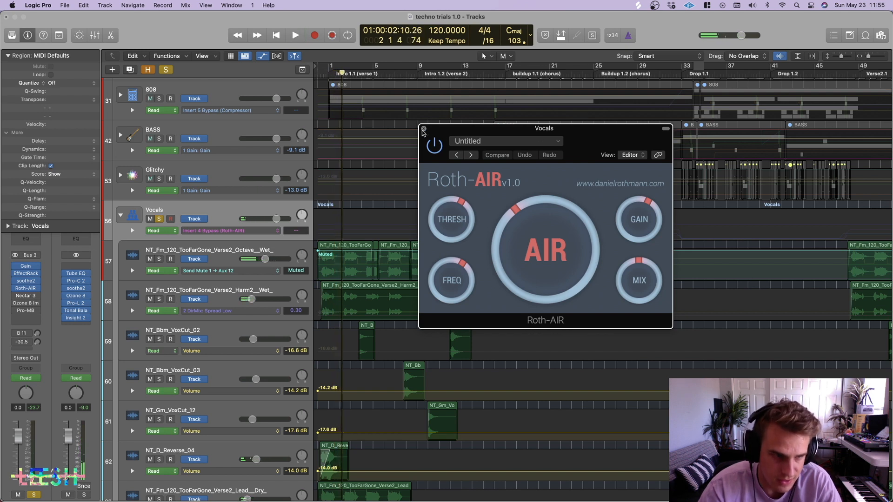
left_click(423, 129)
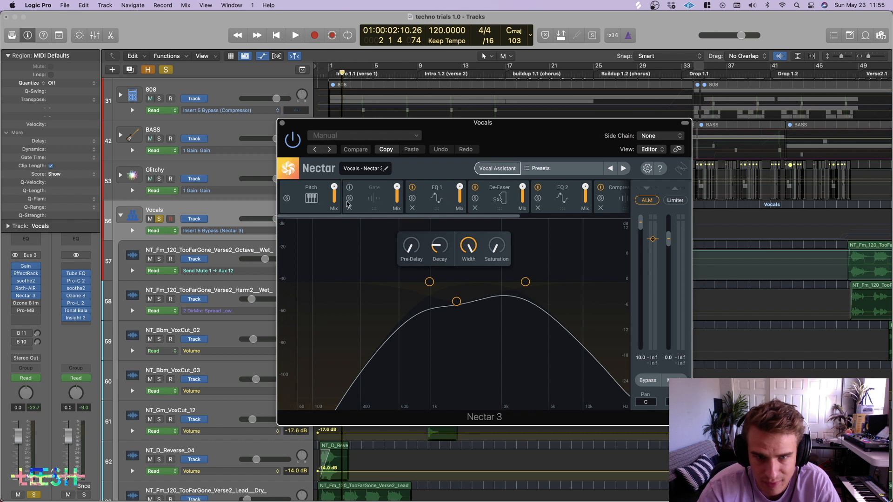
Examine Nectar 3's EQ 1 and De-Esser modules during playback, temporarily soloing the detected sibilance with Listen.
left_click(437, 200)
key("space")
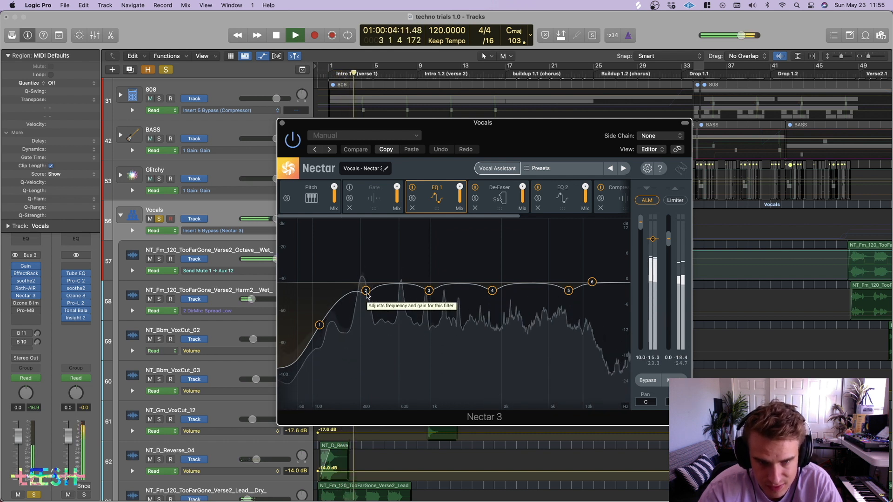
left_click(499, 192)
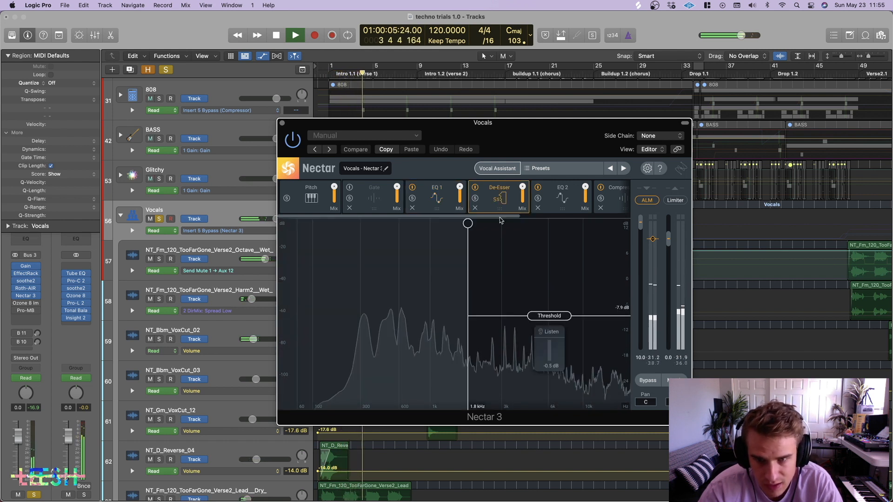
left_click(550, 332)
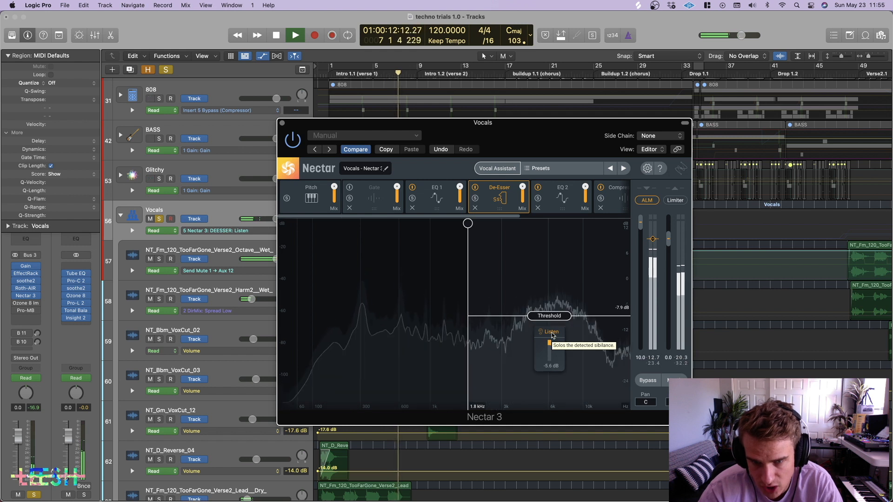
left_click(551, 332)
Examine Nectar 3's EQ 2 and Compressor 1 modules during playback, and bring the Reverb module into view.
left_click(560, 202)
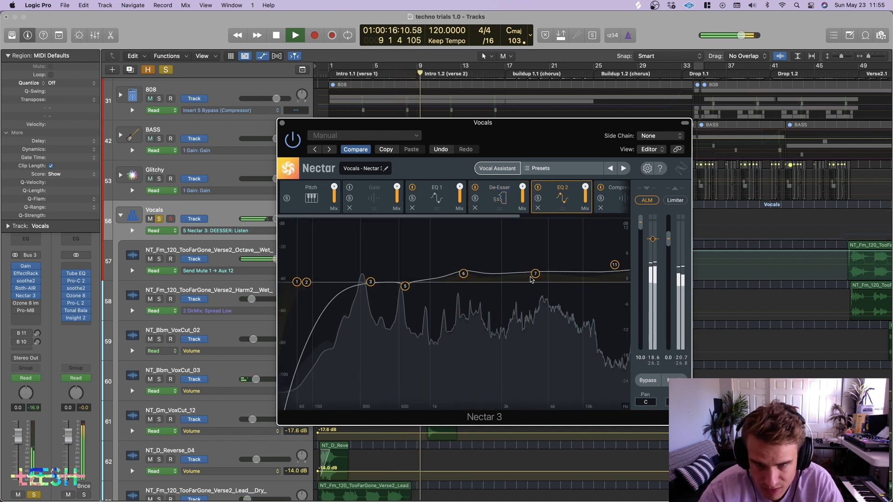
left_click(616, 199)
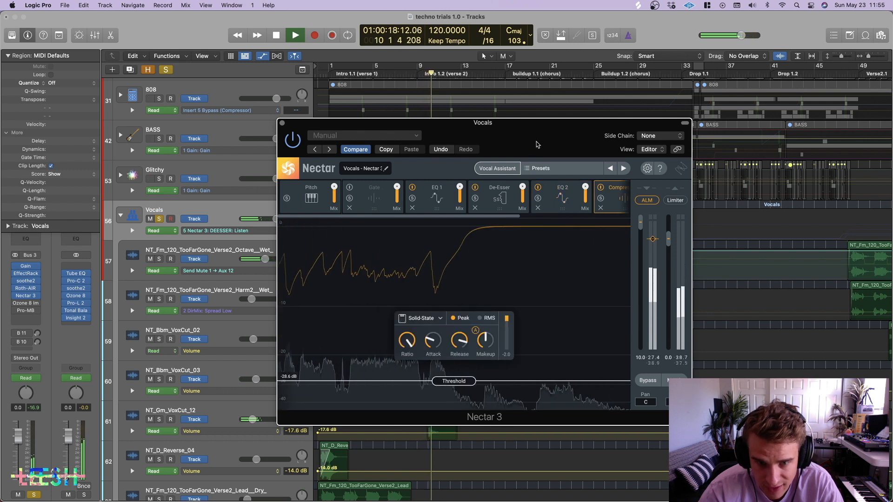
left_click_drag(536, 145, 576, 132)
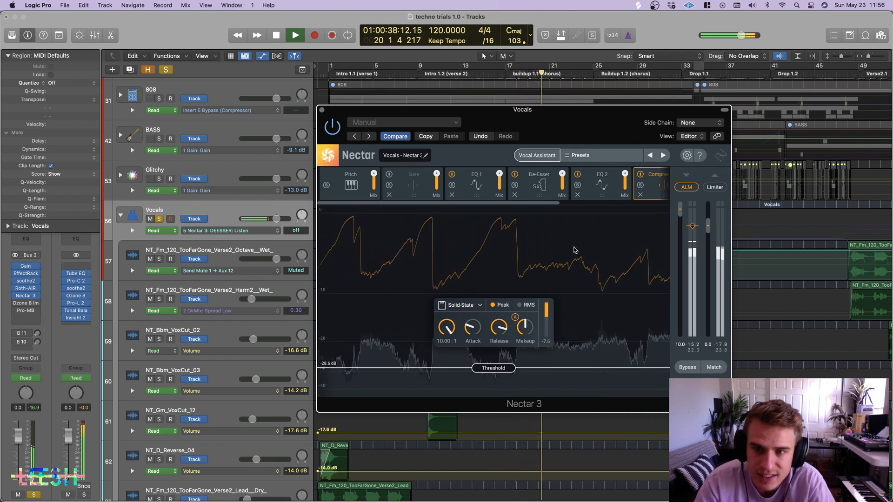
left_click_drag(553, 203, 670, 209)
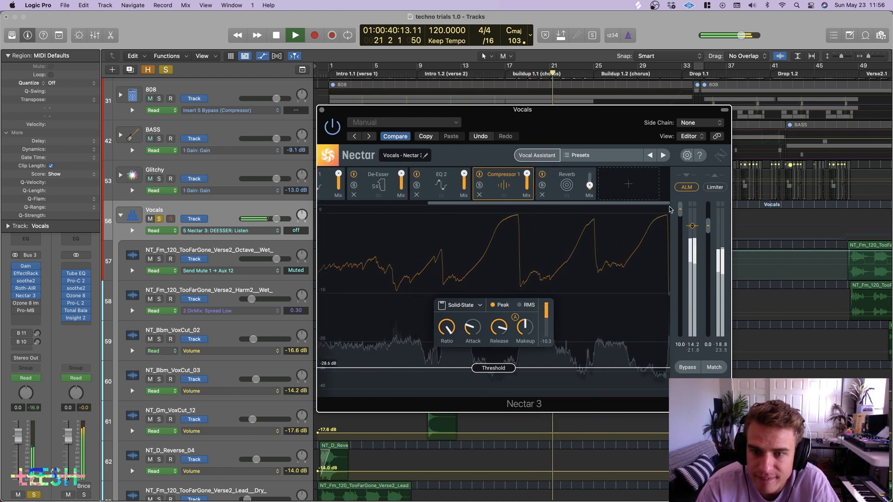
Open Nectar 3's Reverb module and compare the vocals with the reverb bypassed and active during playback.
left_click(567, 186)
left_click(543, 175)
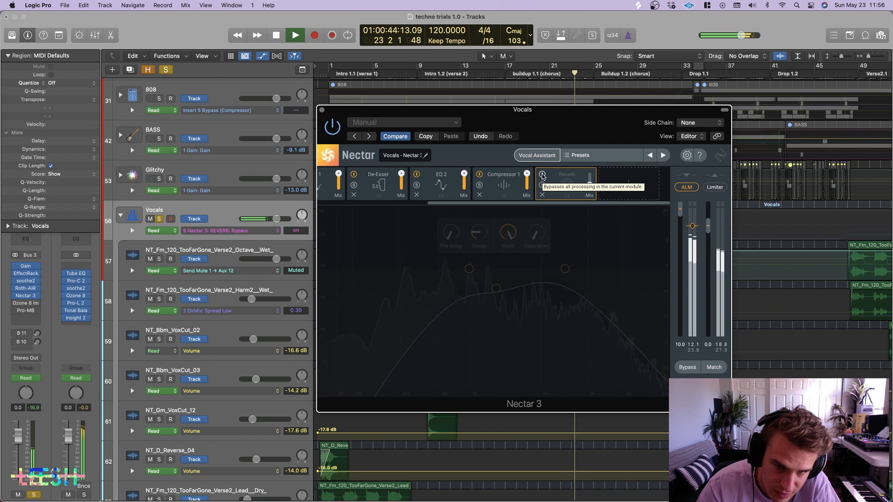
left_click(543, 174)
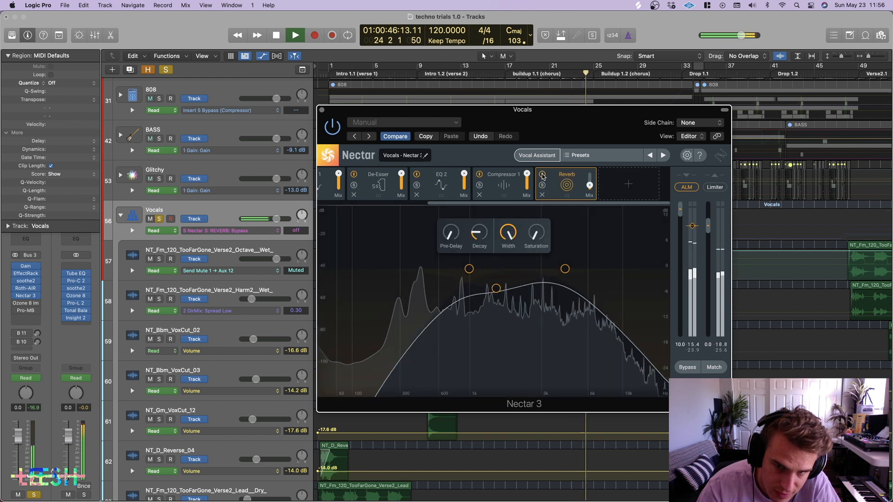
Raise the Nectar 3 reverb's Pre-Delay slightly to 6 and close the plug-in window.
mouse_move(458, 237)
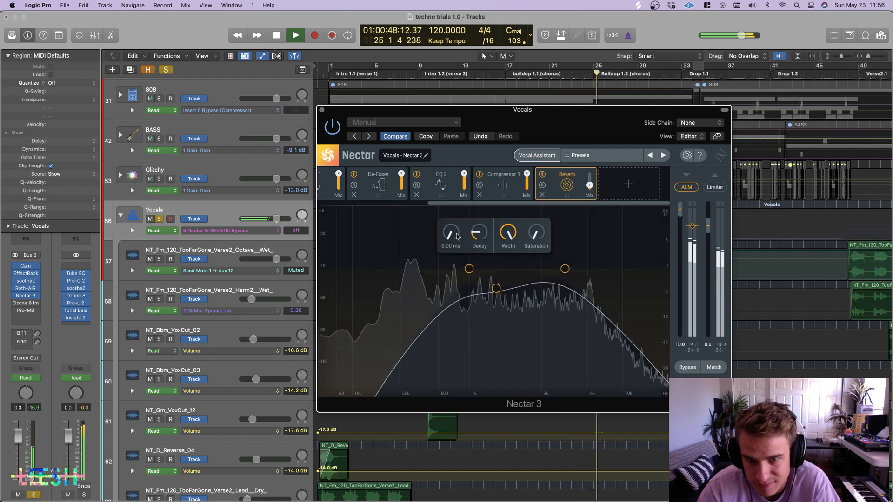
left_click_drag(457, 236, 457, 234)
left_click(321, 110)
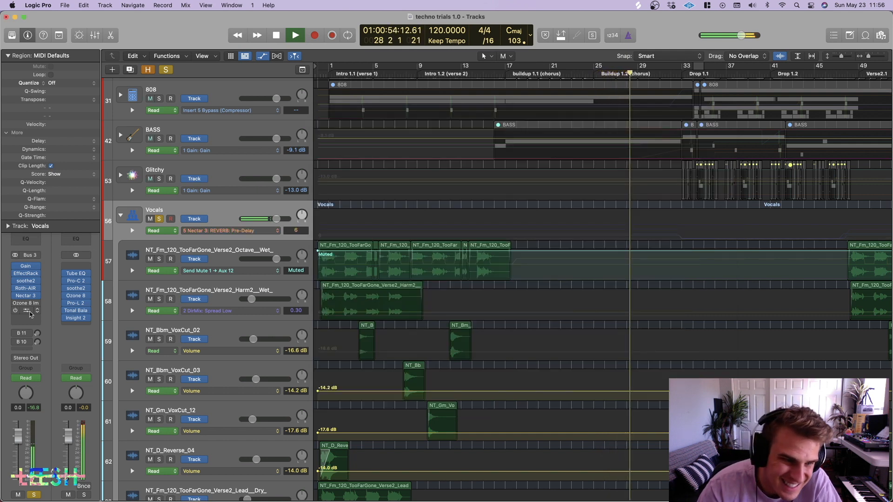
Audition the Audio 29 chorus harmony track in solo from the second buildup, and turn its solo off.
scroll(623, 290, "down", 10)
key("space")
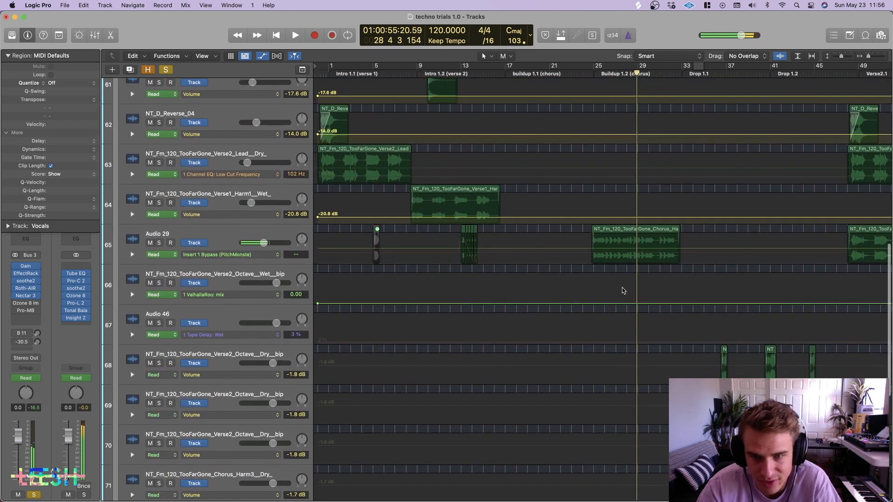
scroll(624, 290, "right", 3)
left_click(180, 234)
left_click(158, 244)
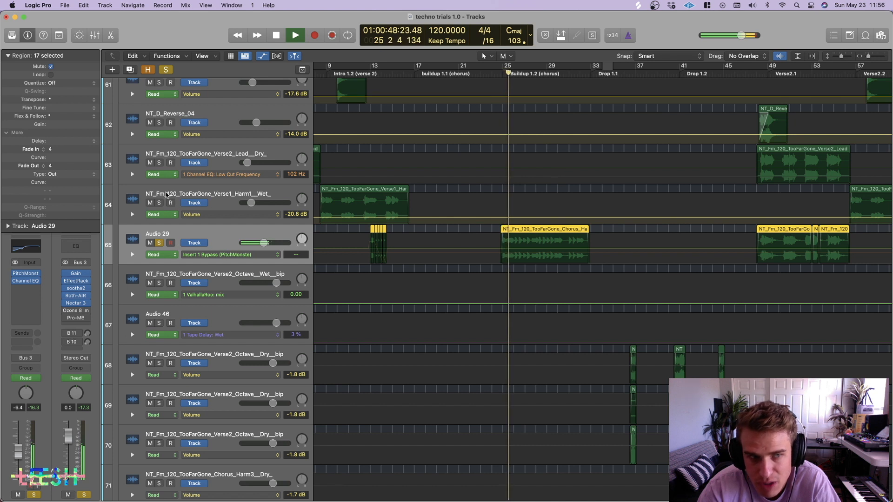
left_click(165, 71)
left_click(159, 243)
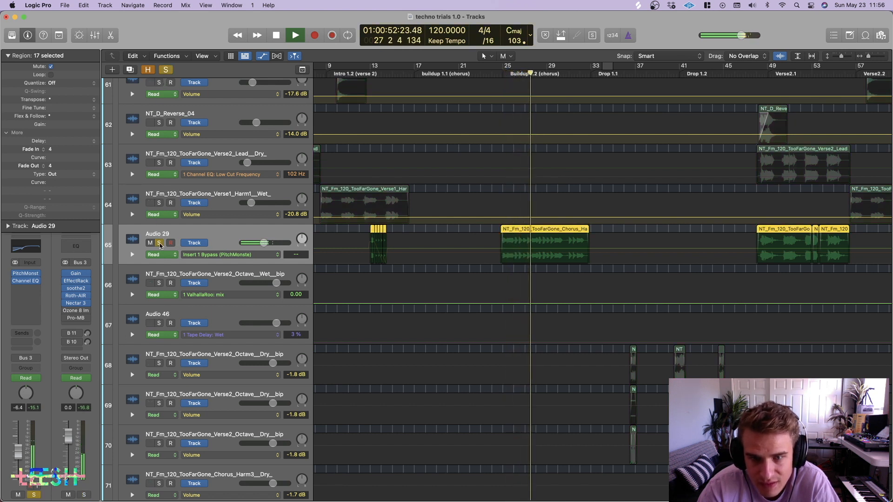
left_click(159, 243)
scroll(131, 384, "up", 15)
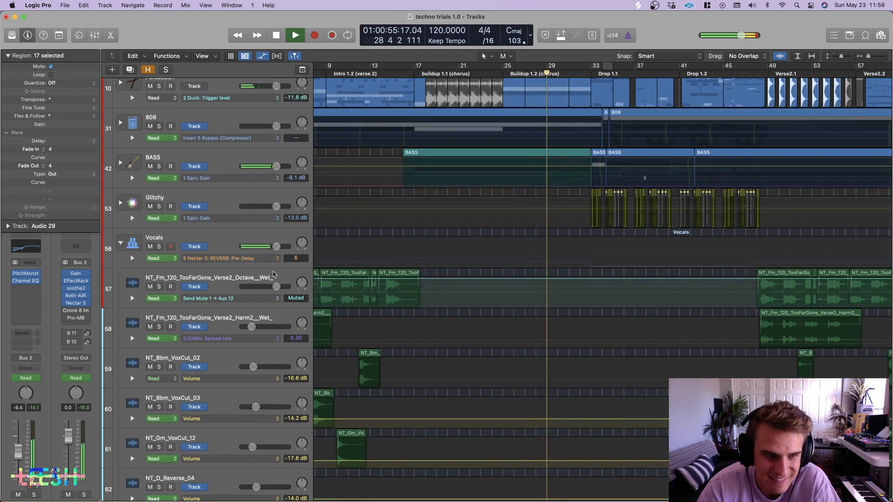
Solo the Vocals stack, stop playback, and select the stack to show its channel strip.
left_click(159, 246)
scroll(273, 275, "down", 5)
key("space")
left_click(183, 136)
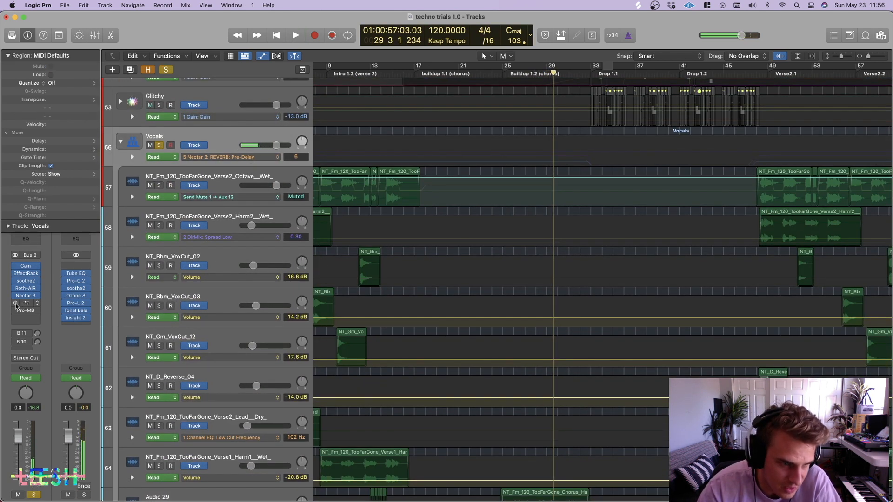
Enable and open the Ozone 8 Imager on the Vocals stack, audition its stereo widening, and close the window.
left_click(39, 307)
key("space")
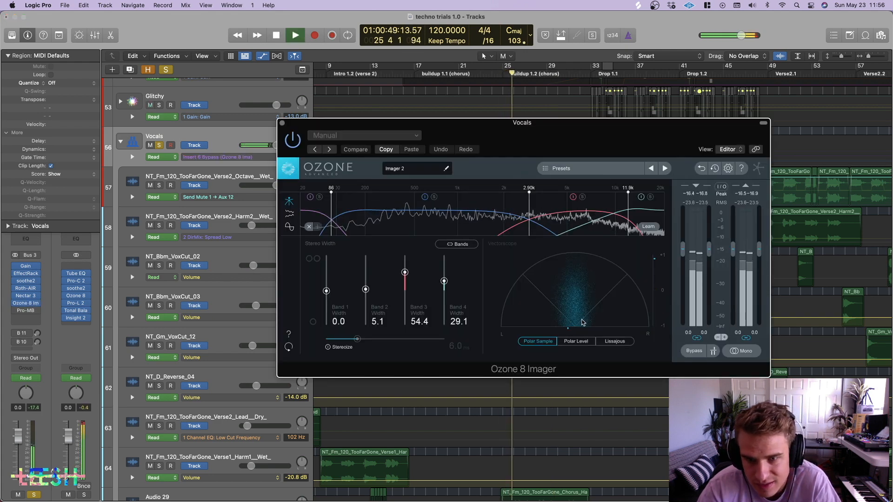
key("space")
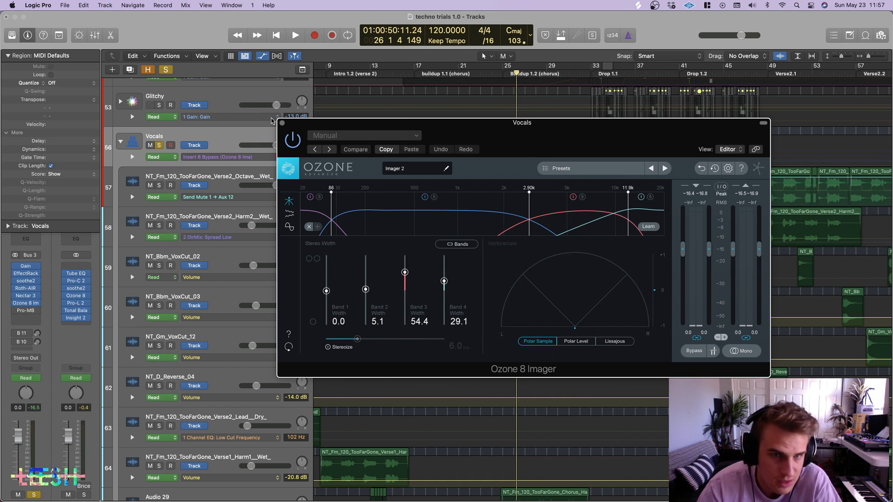
left_click(283, 123)
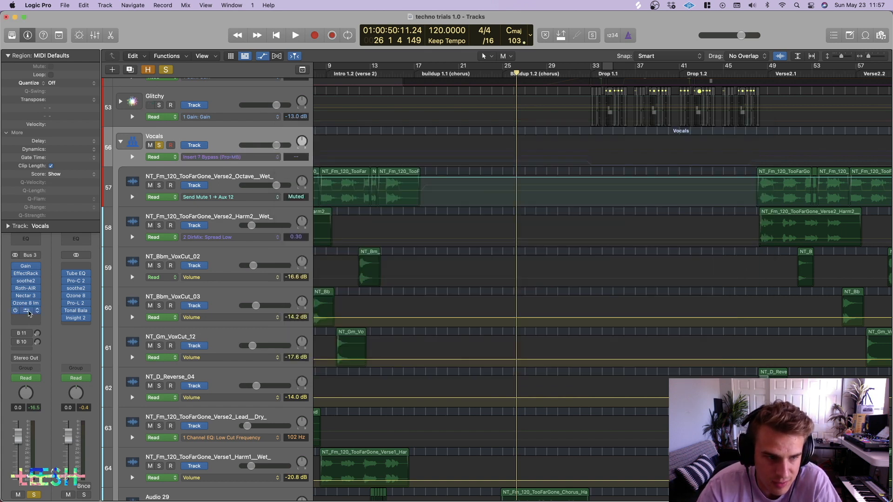
Open Pro-MB on the Vocals stack, audition its multiband processing during playback, and close the window.
left_click(28, 311)
key("space")
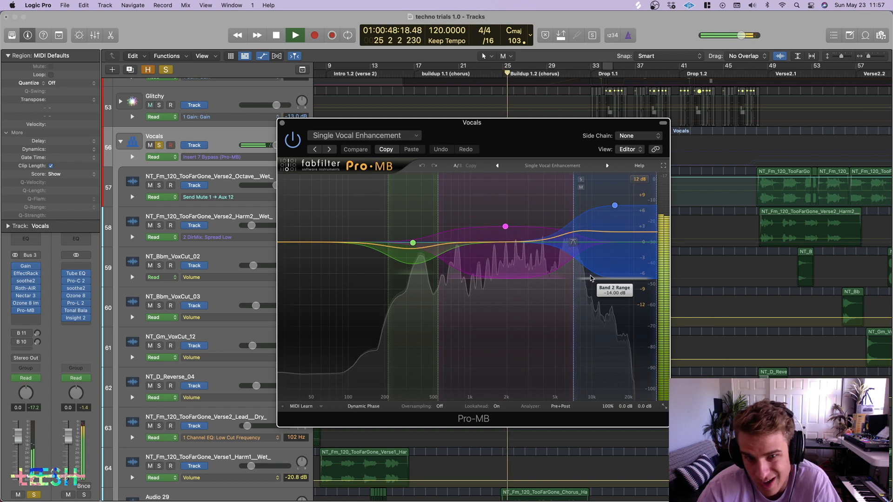
key("space")
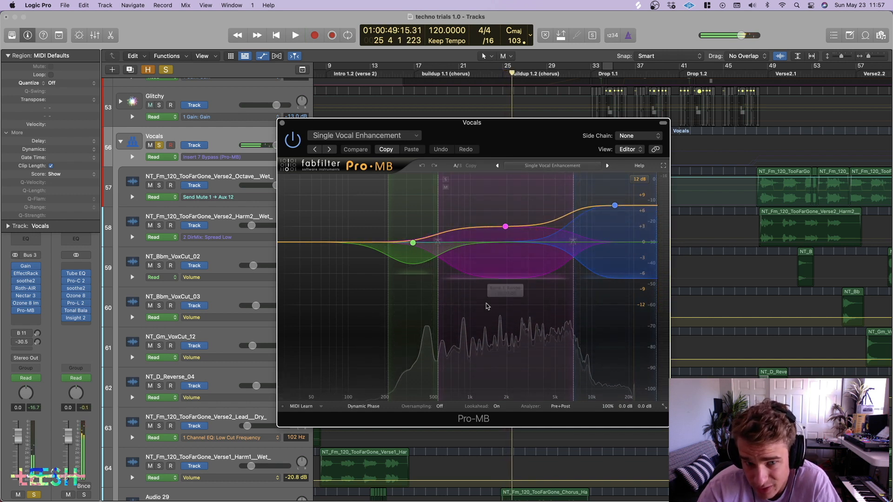
key("space")
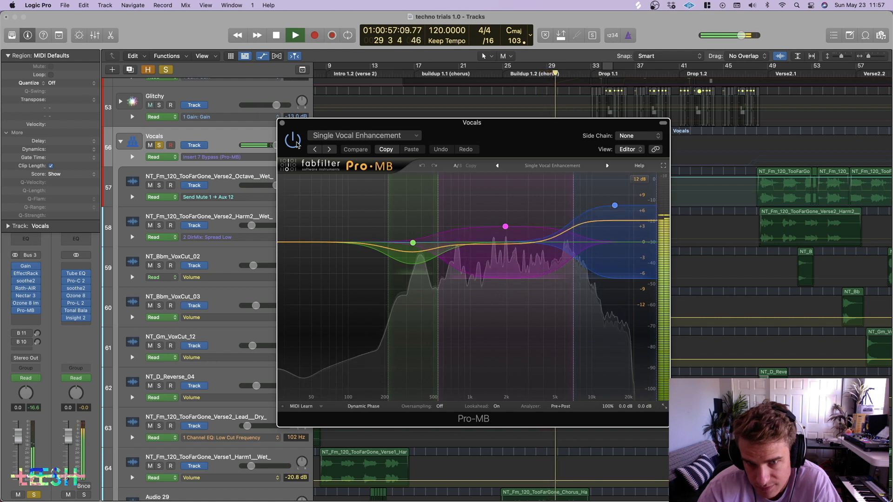
key("space")
left_click(281, 124)
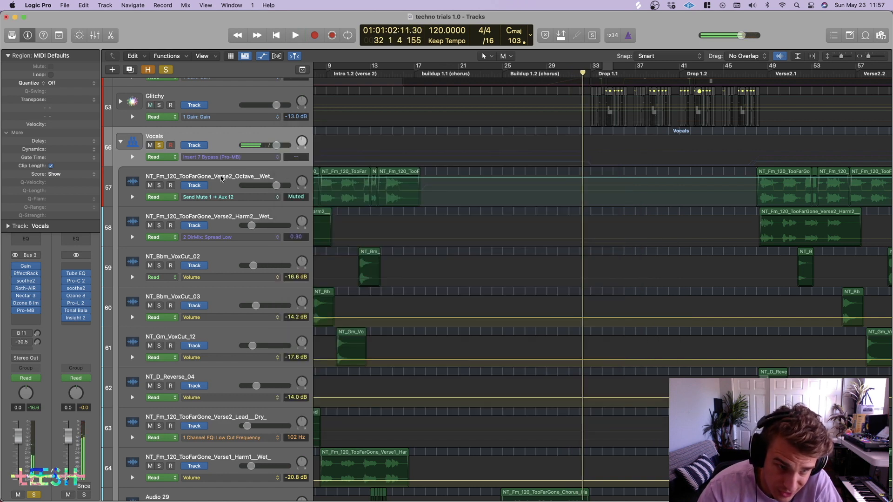
Review the channel strips of the individual vocal layers, from the Verse2 Octave Wet track to the Verse1 Harm1 Wet track.
left_click(225, 186)
left_click(221, 223)
left_click(222, 269)
left_click(223, 297)
left_click(222, 331)
left_click(225, 386)
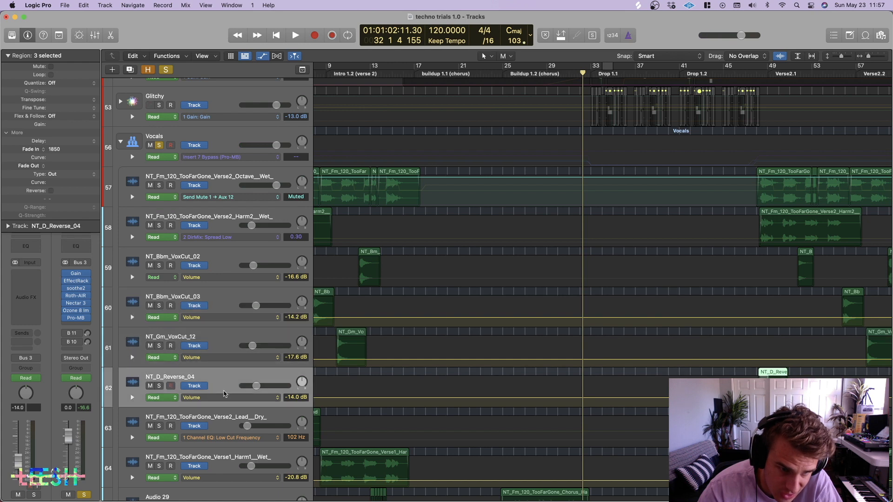
left_click(224, 418)
scroll(223, 428, "down", 1)
left_click(223, 457)
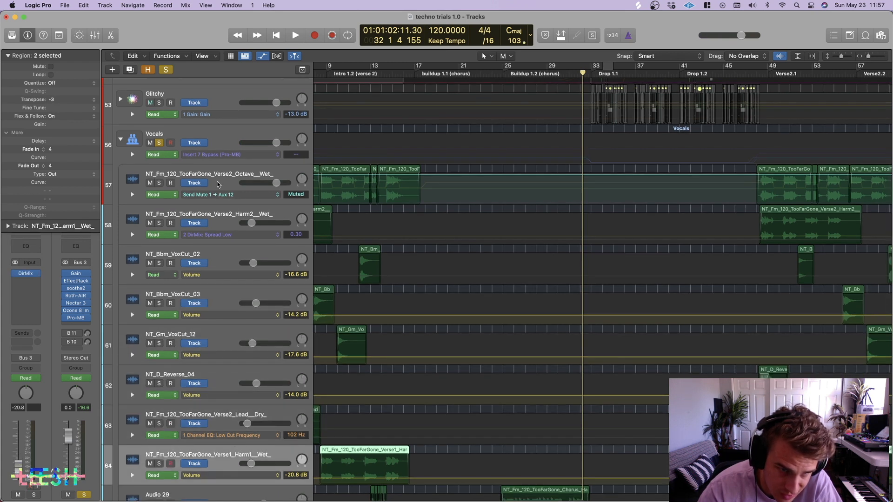
Select the Verse2 Octave Wet layer and inspect the effects on its Bus 12 send's aux channel.
left_click(217, 187)
left_click(26, 335)
left_click(1, 331)
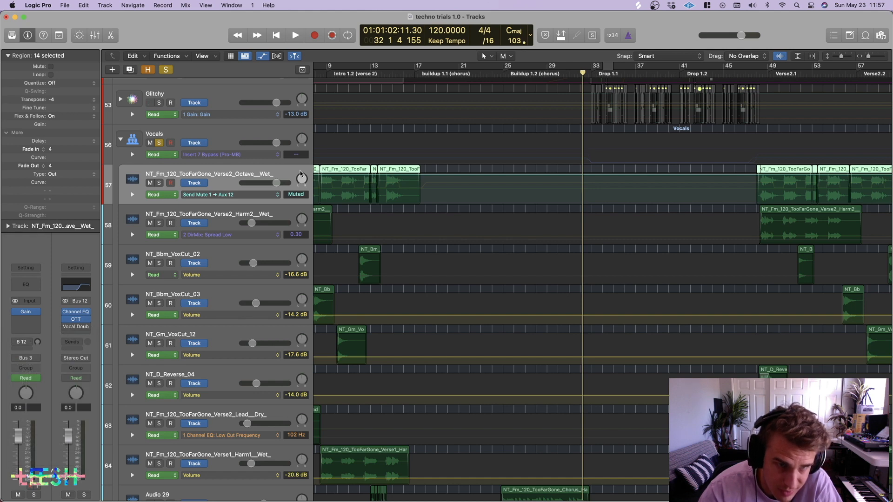
Examine the Vocals stack's automation lanes for the Aux 10 send, EffectRack mix and Nectar reverb wet mix across the song, and hide them.
scroll(300, 175, "left", 5)
left_click(132, 157)
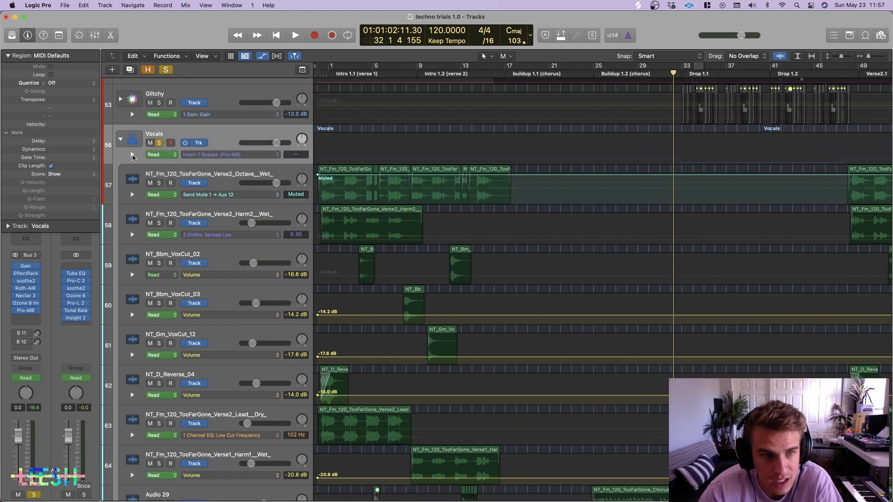
left_click(132, 155)
key("super+Left")
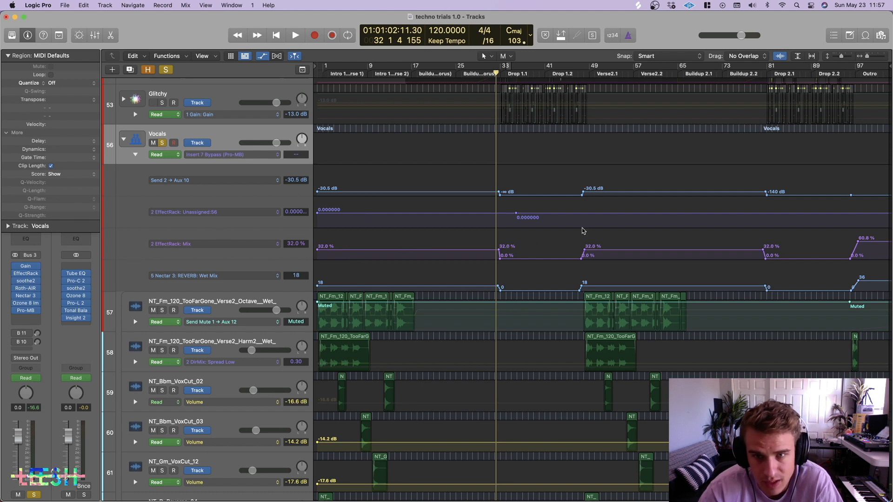
scroll(531, 258, "right", 1)
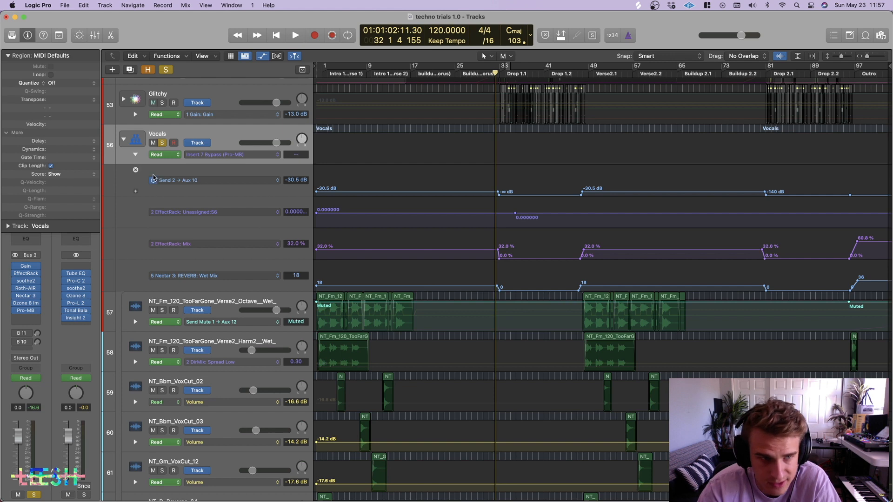
left_click(135, 154)
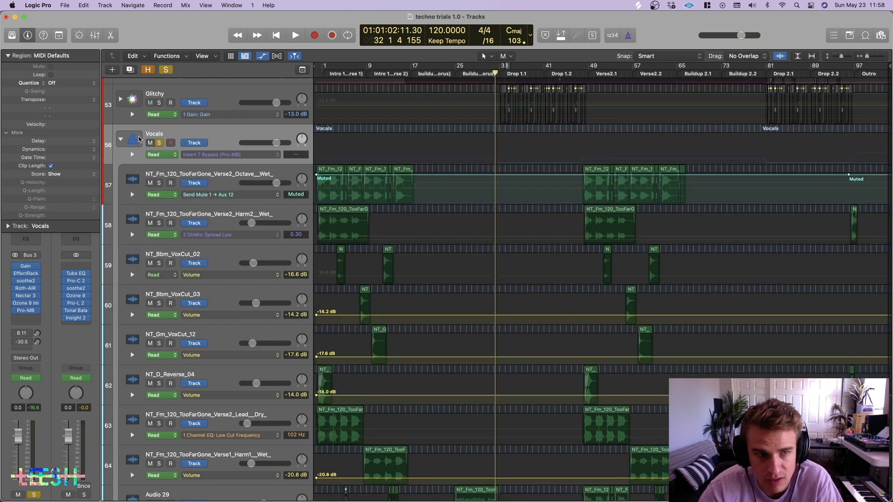
Collapse the Vocals stack and restore its solo so all main track stacks can be viewed together.
left_click(165, 72)
left_click(121, 140)
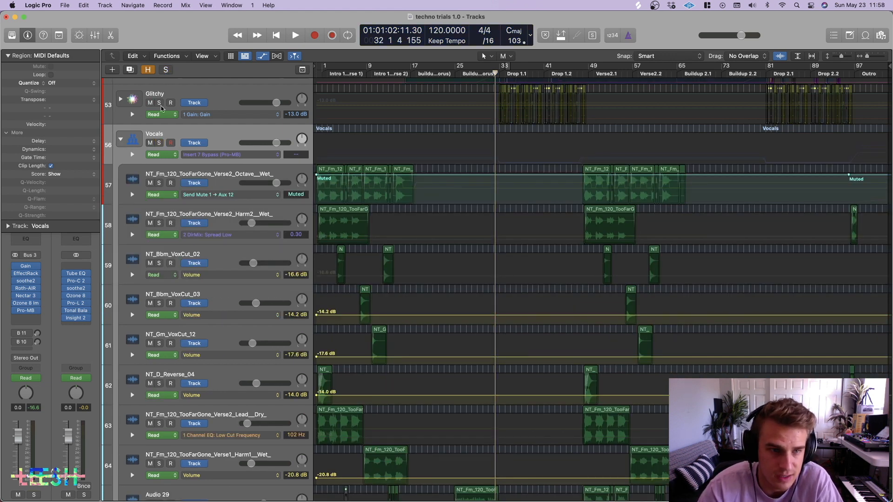
left_click(166, 70)
scroll(158, 154, "up", 2)
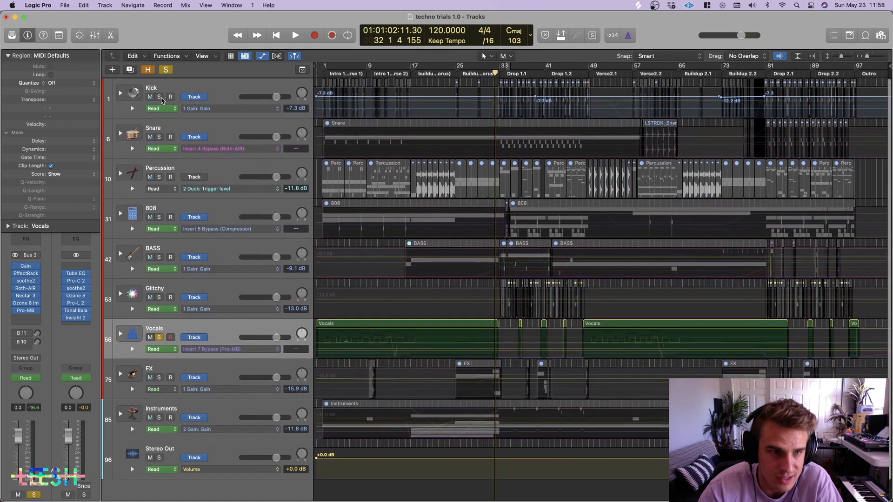
Add the Kick, Snare, Percussion, 808, BASS and Glitchy stacks to the soloed Vocals and audition them together briefly.
left_click_drag(161, 216, 159, 309)
key("space")
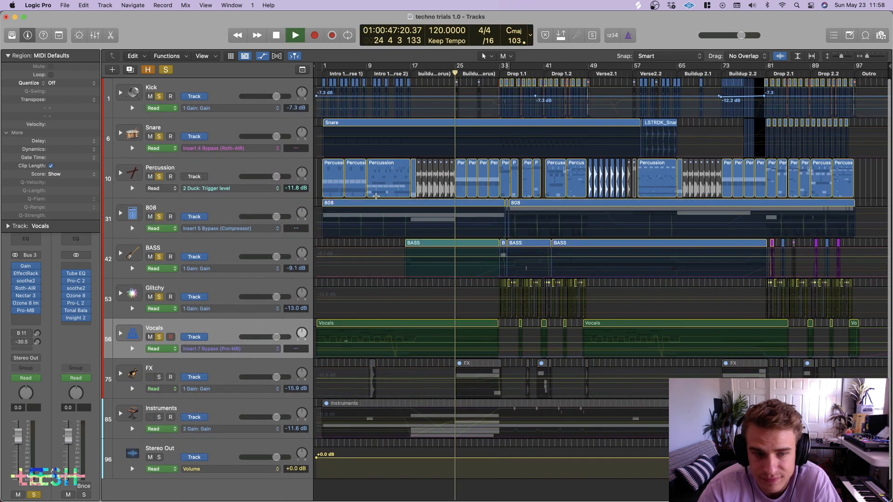
scroll(238, 304, "down", 1)
key("space")
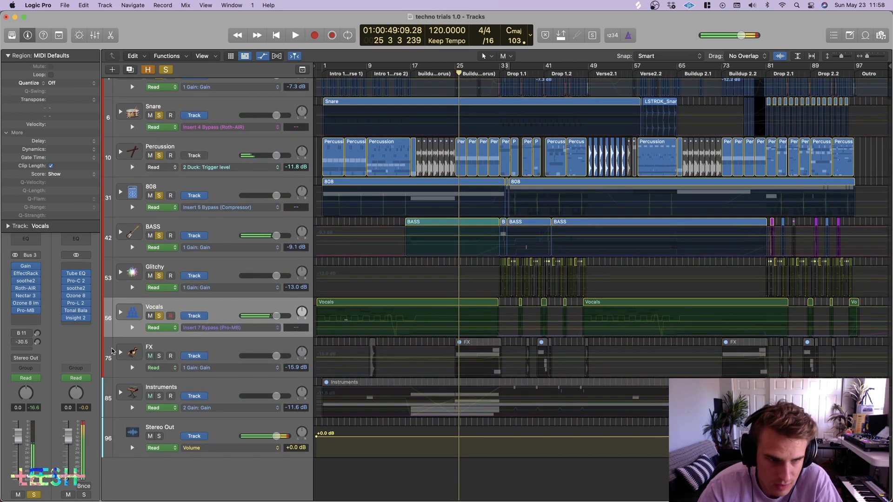
Inspect the Vocals stack's automation lanes once more, then collapse the stack and hide the lanes.
left_click(203, 307)
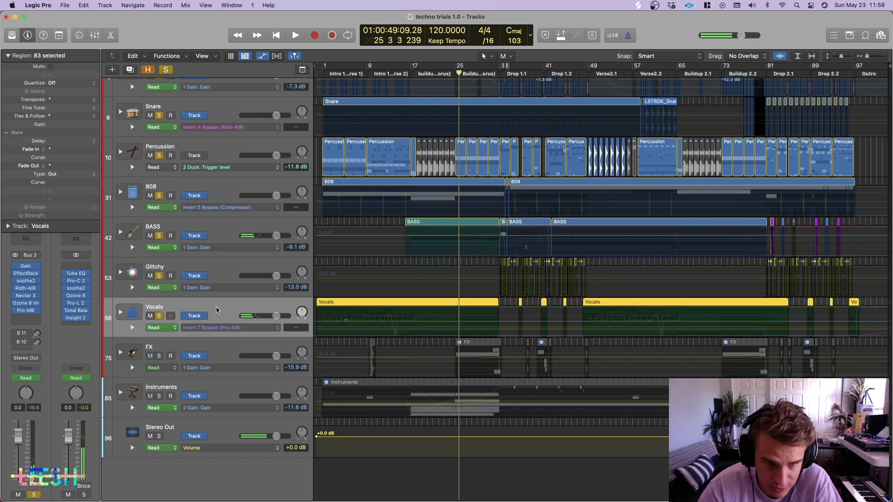
left_click(132, 329)
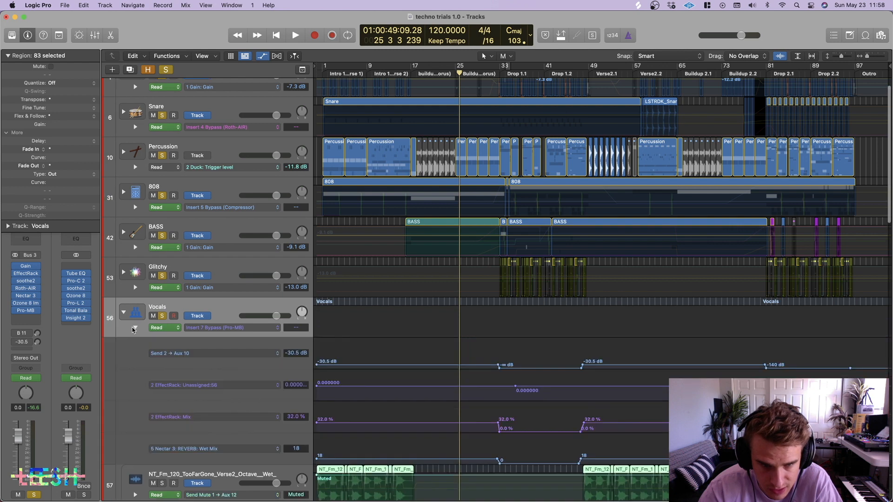
left_click(123, 313)
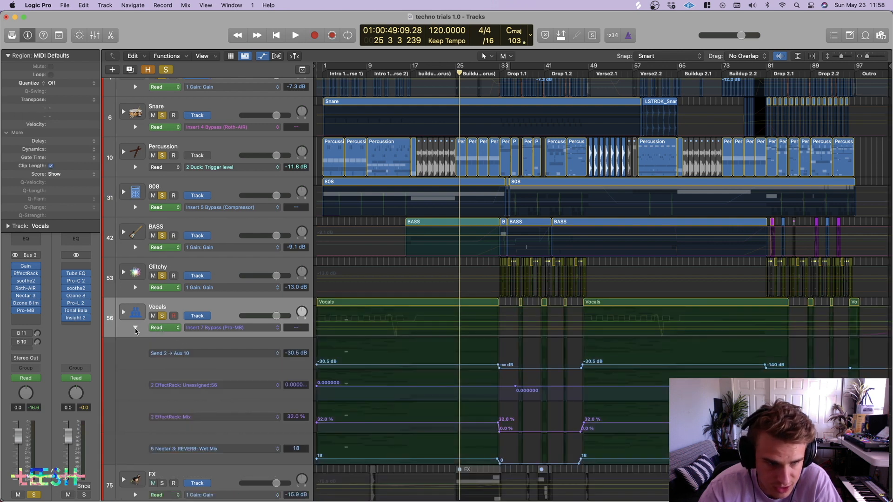
left_click(135, 328)
Select and expand the FX stack, and hide automation on all tracks to show its individual layers.
left_click(160, 349)
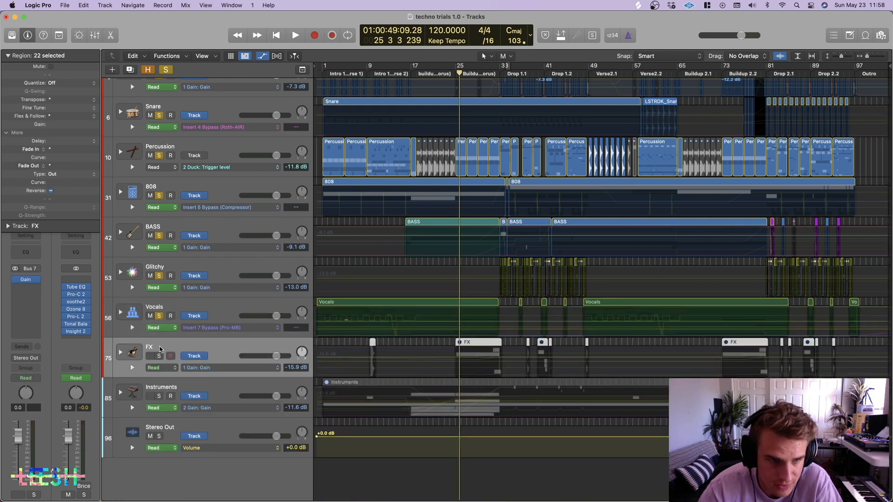
left_click(120, 354)
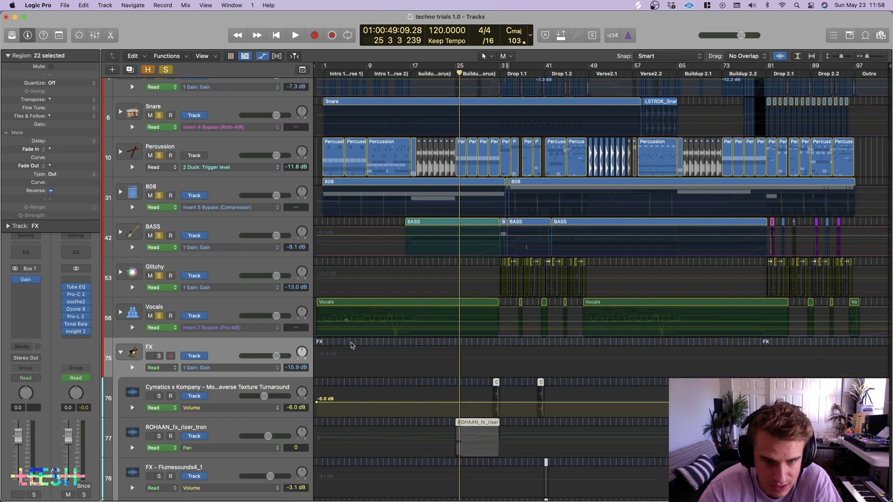
scroll(364, 345, "down", 5)
key("a")
Clear all active solos, solo the FX stack on its own and play it from about bar 7.
left_click(159, 218)
scroll(409, 241, "down", 3)
left_click(166, 70)
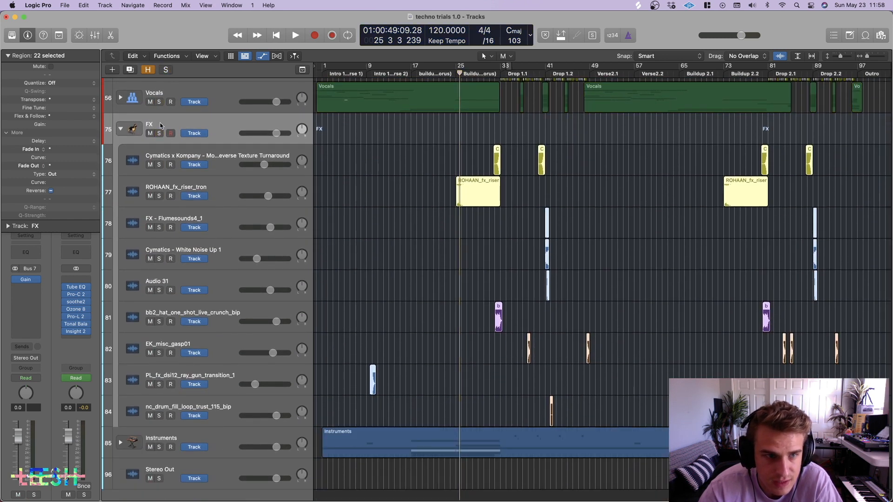
left_click(159, 133)
key("space")
left_click(355, 72)
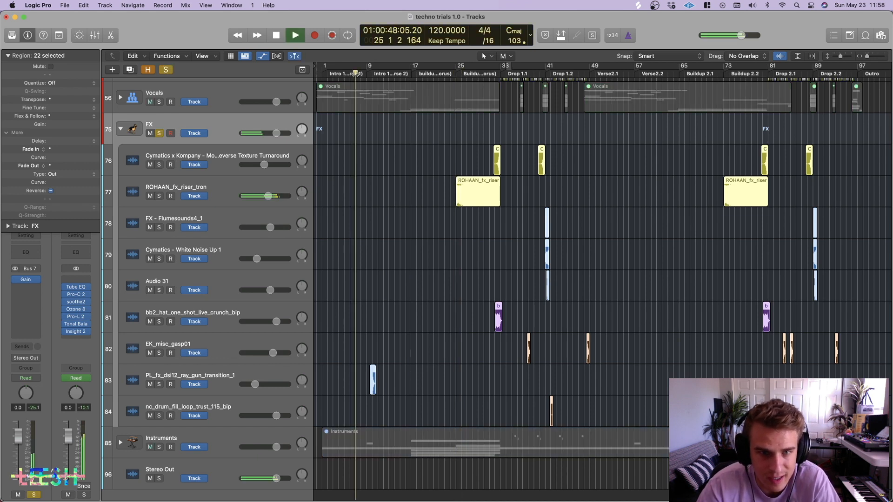
Audition the ray gun transition region in Intro 1.2 and select its track to show its channel strip.
scroll(410, 199, "up", 2)
scroll(411, 200, "up", 5)
scroll(433, 244, "down", 2)
scroll(393, 136, "left", 2)
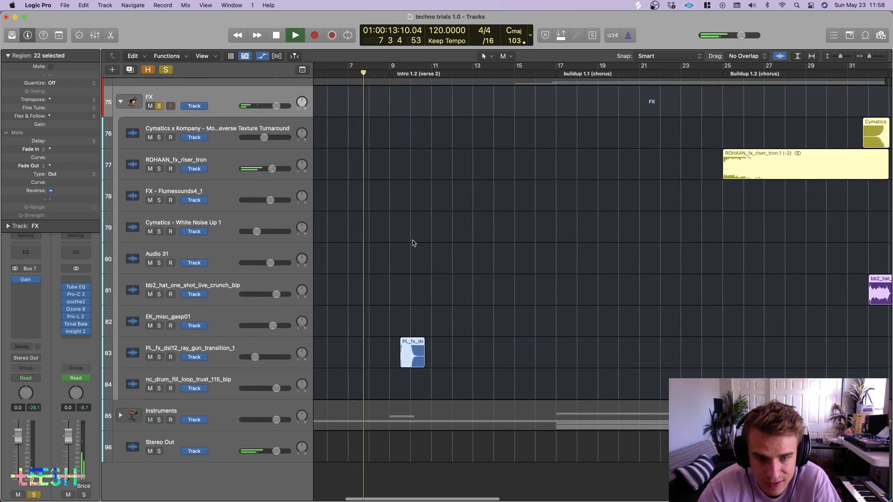
scroll(456, 315, "up", 4)
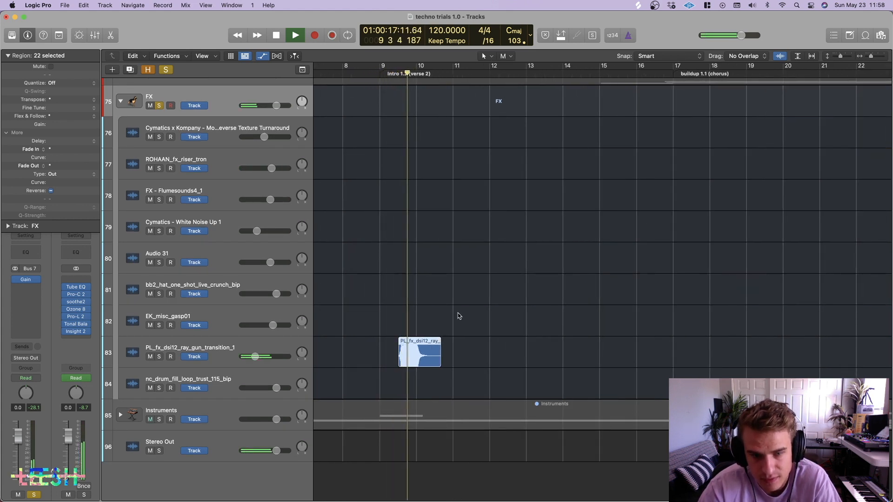
scroll(446, 309, "down", 4)
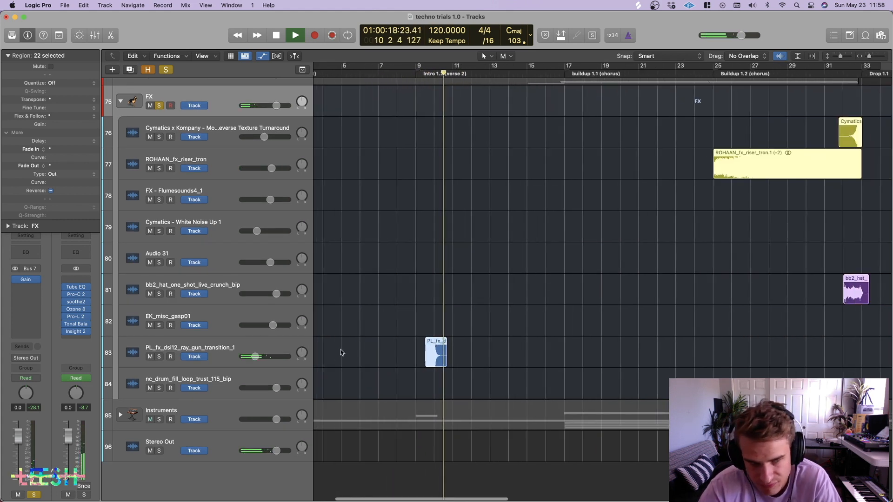
left_click(255, 349)
scroll(458, 324, "down", 4)
scroll(460, 324, "up", 5)
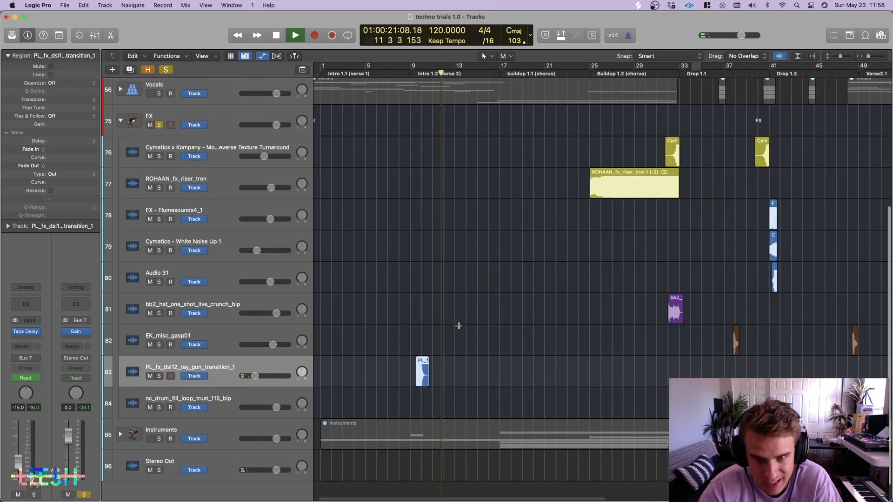
Play the arrangement from bar 25 and solo the ROHAAN_fx_riser_tron track.
scroll(467, 327, "right", 2)
left_click(546, 70)
left_click(160, 243)
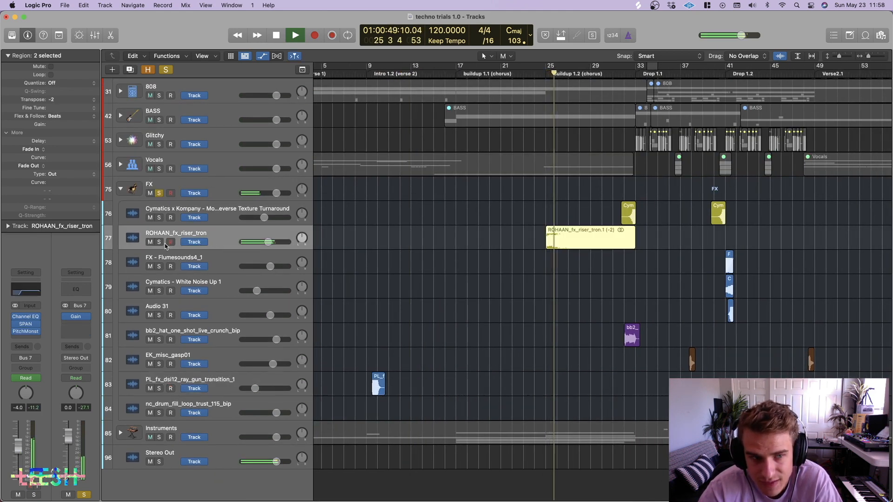
left_click(159, 242)
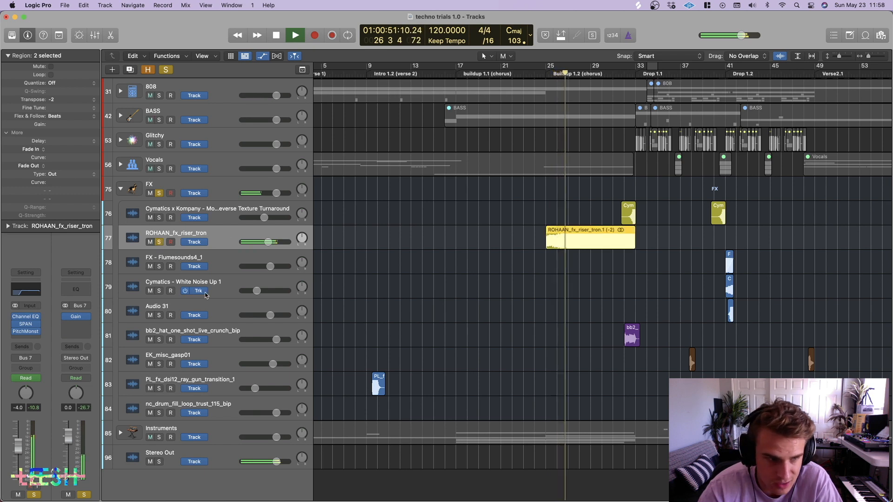
Show track automation, stop playback and expand all automation lanes of the ROHAAN_fx_riser_tron track.
key("a")
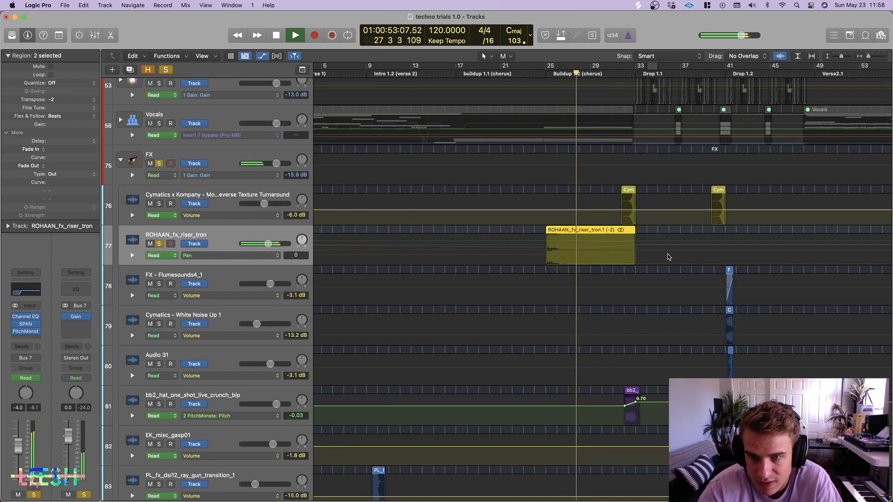
scroll(667, 257, "up", 6)
scroll(667, 256, "right", 4)
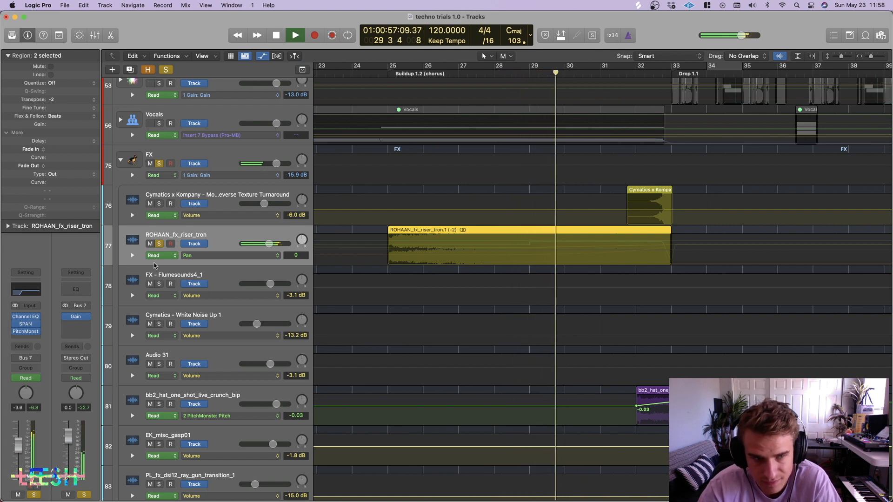
key("space")
left_click(132, 256)
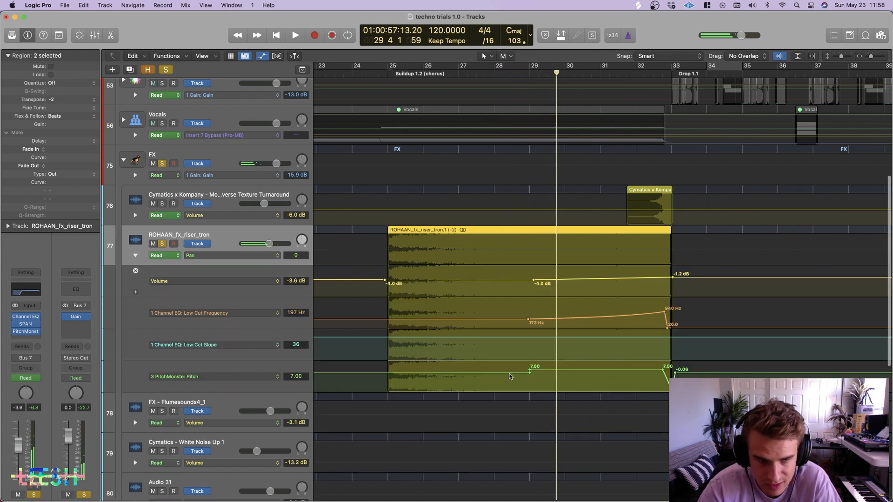
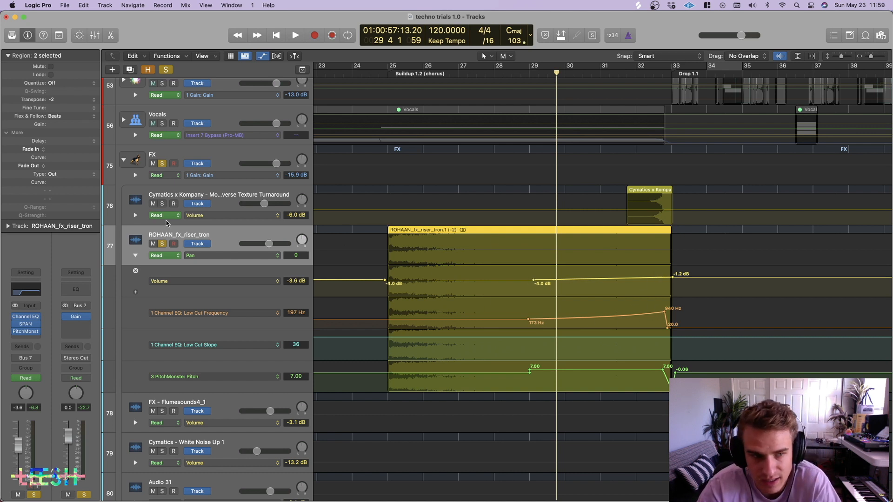
Solo the Cymatics x Kompany reverse texture track instead of the riser and audition it from about bar 32 into Drop 1.1.
key("s")
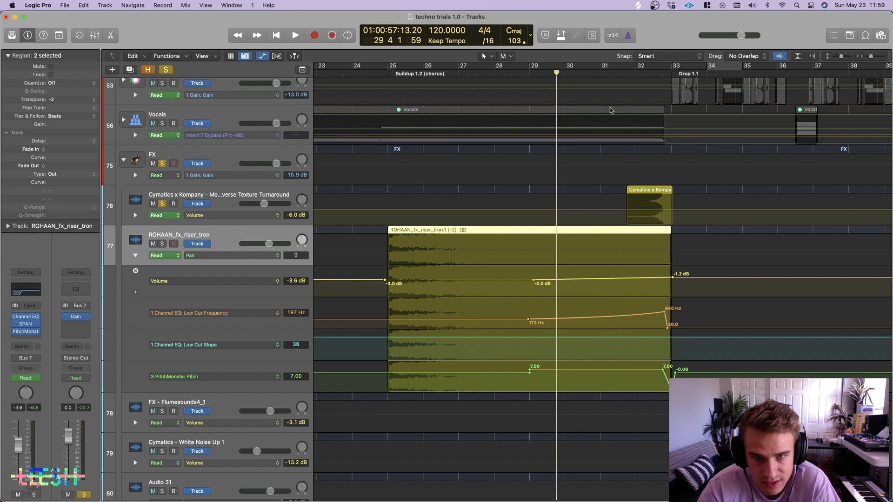
left_click(636, 74)
key("space")
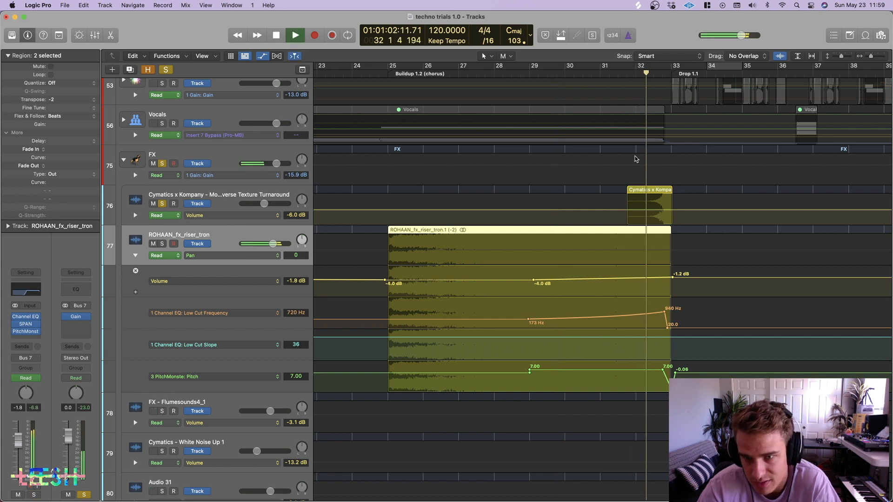
key("space")
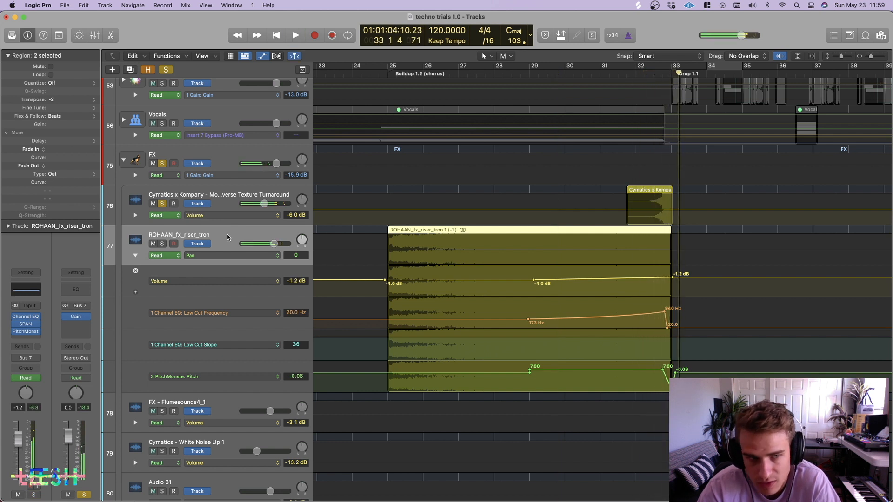
Solo only the bb2_hat_one_shot_live_crunch_bip track and audition its rising pitch automation from bar 32.
scroll(612, 305, "down", 4)
scroll(633, 323, "down", 8)
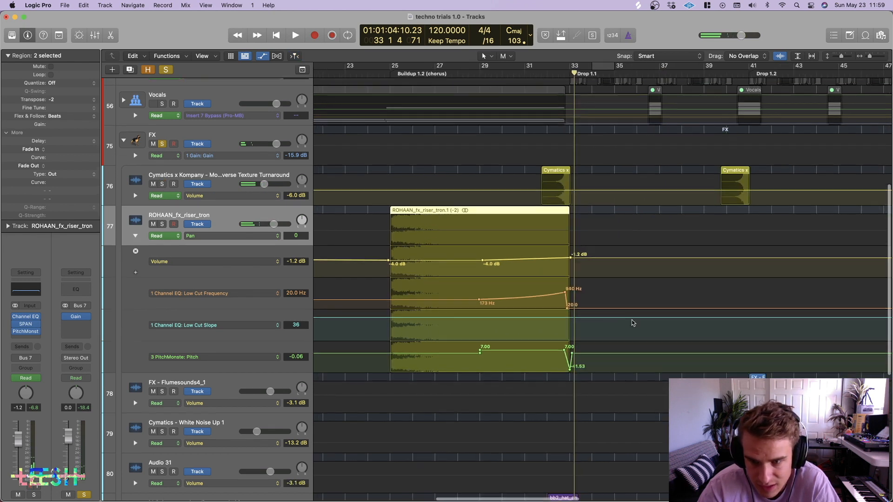
scroll(584, 327, "down", 2)
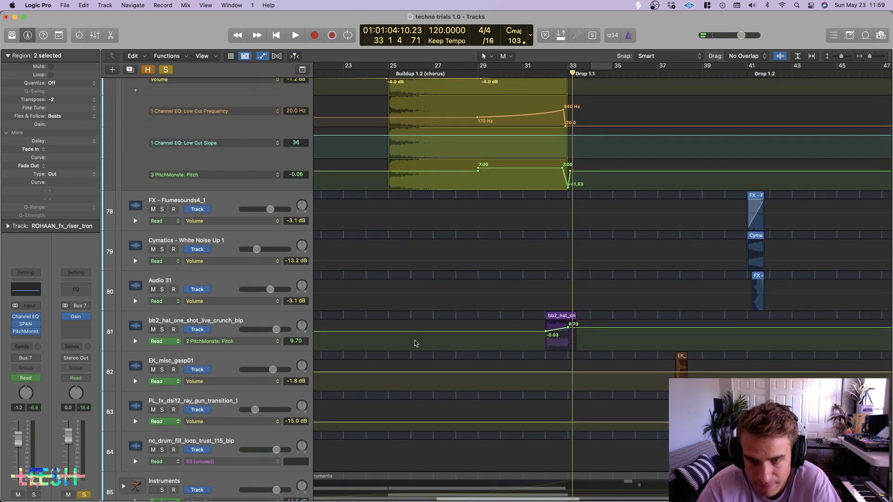
left_click(177, 325)
key("s")
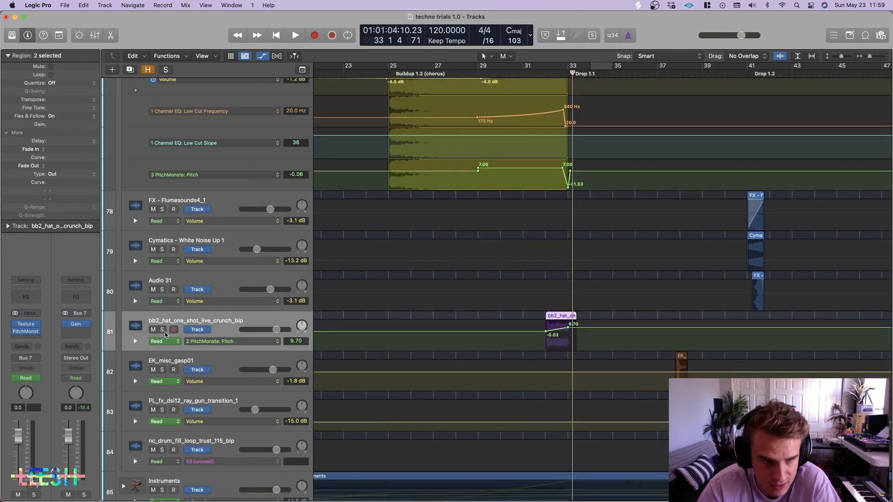
left_click(545, 72)
key("space")
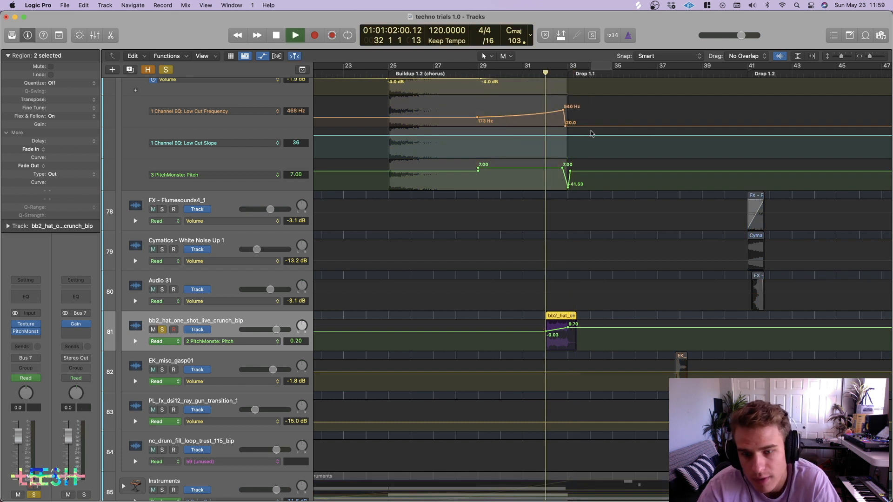
key("super+Right")
key("super+Right")
key("super+Right")
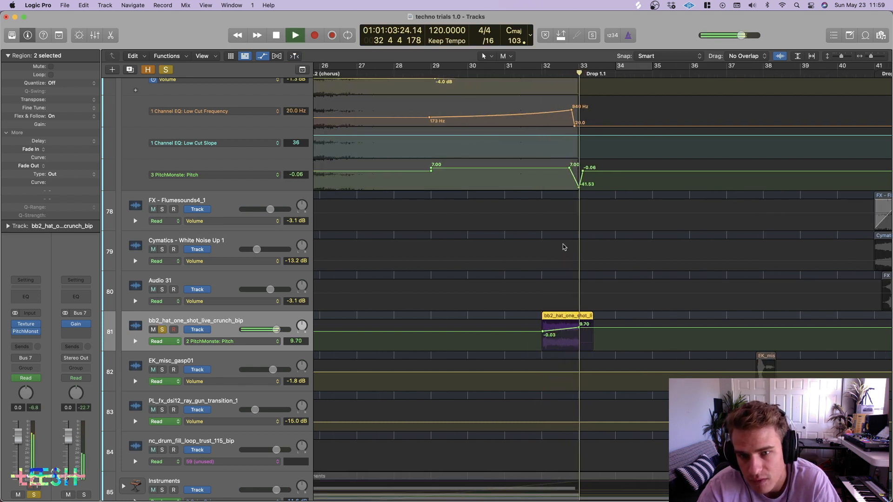
key("space")
Unsolo the bb2_hat track and replay bar 32 into Drop 1.1 with all tracks, reviewing the riser's pitch automation.
left_click(163, 330)
left_click(543, 73)
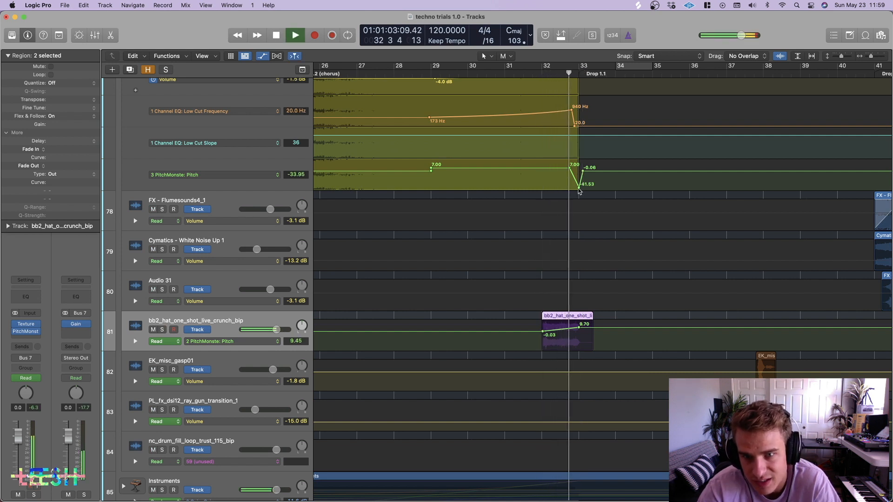
scroll(586, 193, "up", 5)
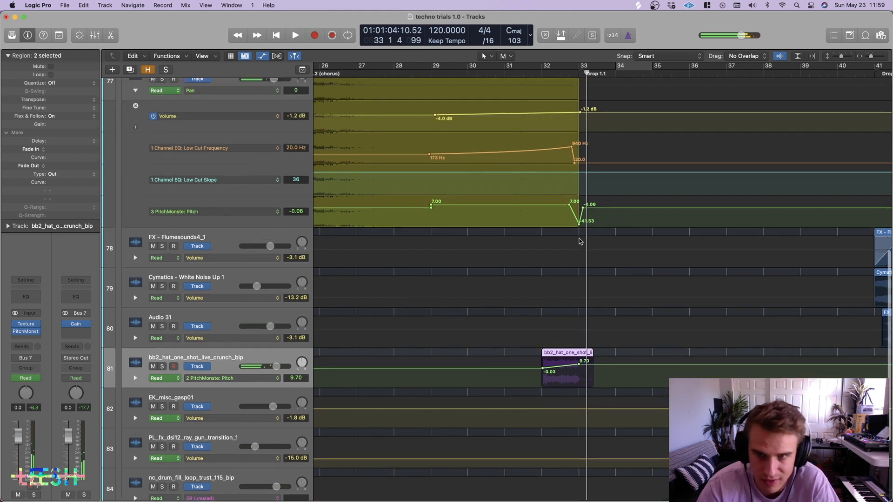
scroll(553, 202, "down", 5)
scroll(607, 219, "down", 4)
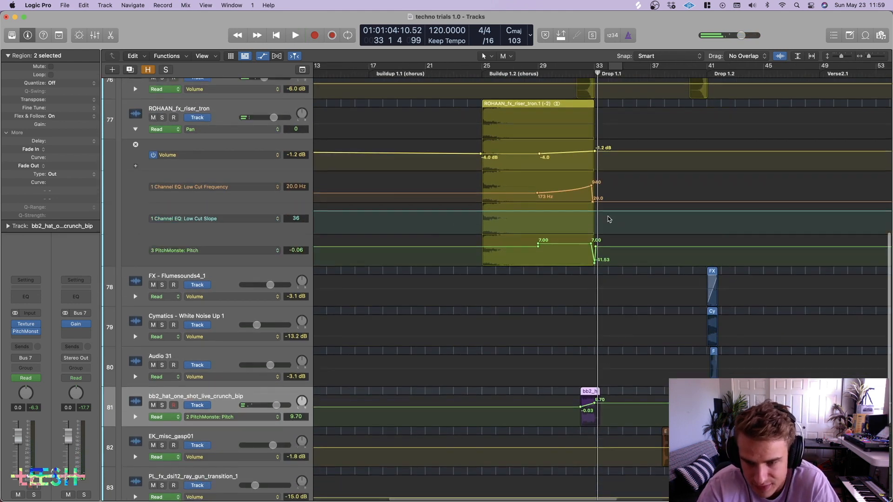
key("space")
scroll(674, 133, "up", 3)
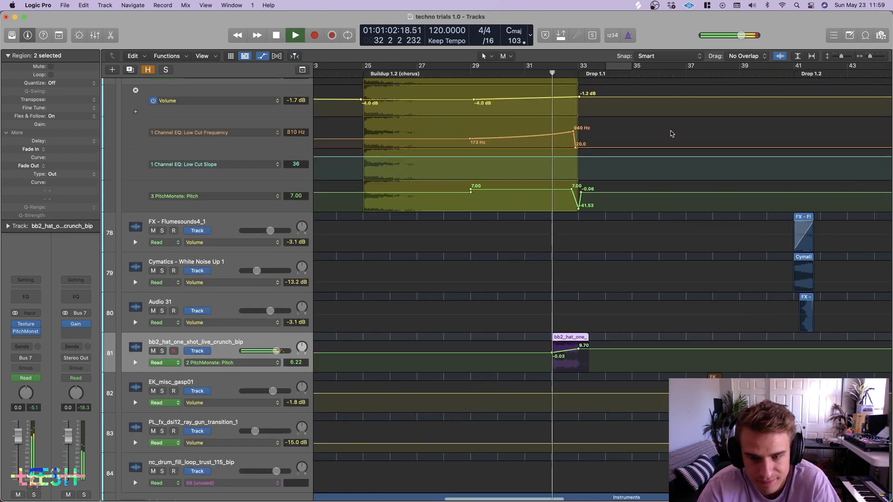
Play the full mix from bar 37 to hear the EK_misc_gasp01 sample in Drop 1.1, with the automation hidden.
scroll(587, 197, "right", 5)
scroll(585, 192, "down", 4)
scroll(502, 232, "right", 1)
left_click(524, 81)
scroll(579, 257, "up", 5)
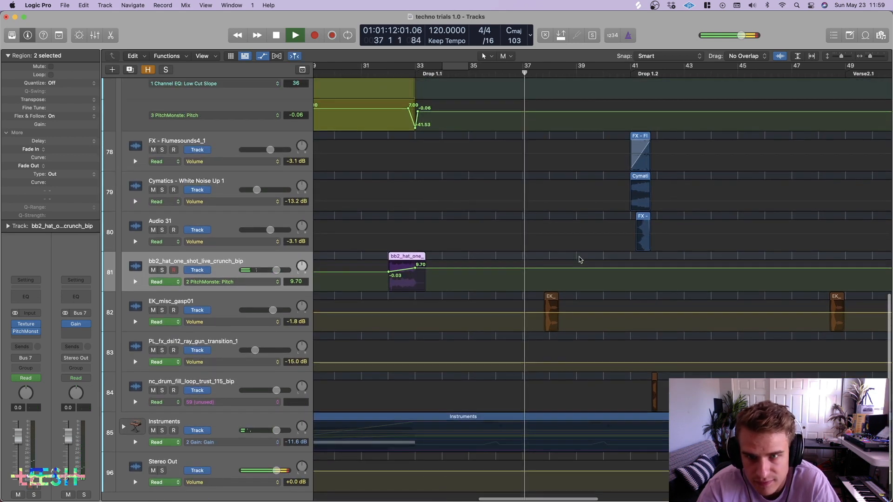
scroll(580, 257, "up", 1)
scroll(580, 258, "up", 3)
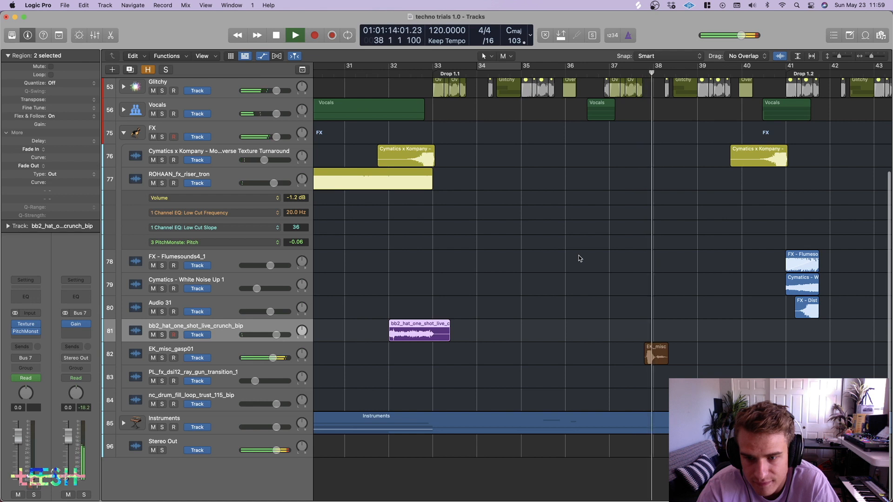
Stop playback, select and solo the EK_misc_gasp01 track, and audition the gasp by itself.
scroll(392, 393, "right", 4)
key("space")
left_click(205, 354)
key("s")
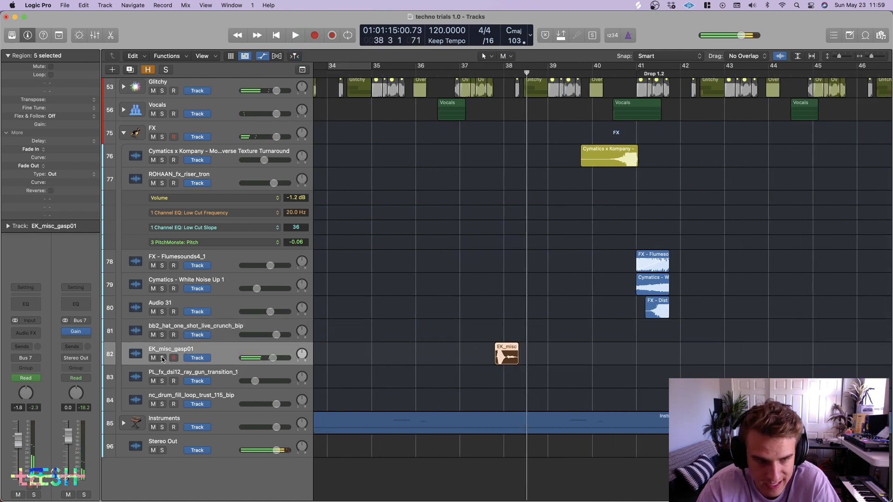
key("shift+space")
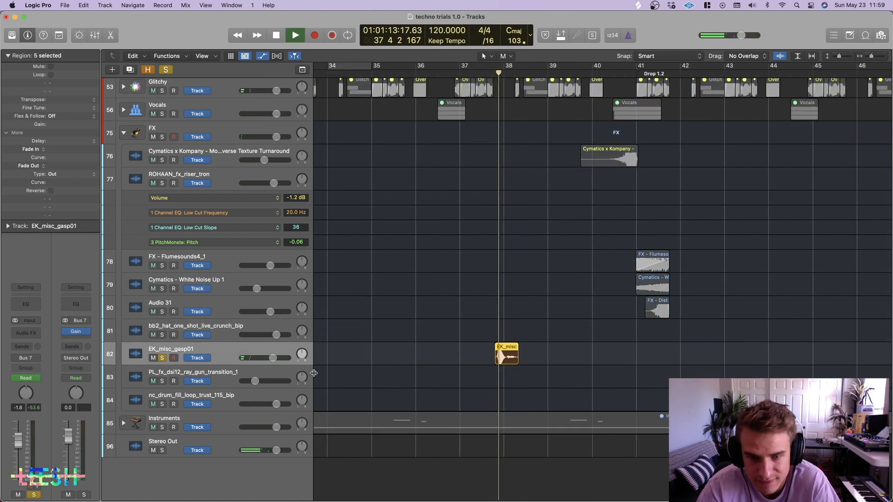
Unsolo the gasp track and play the full mix onward through the layered FX at Drop 1.2.
left_click(162, 358)
key("space")
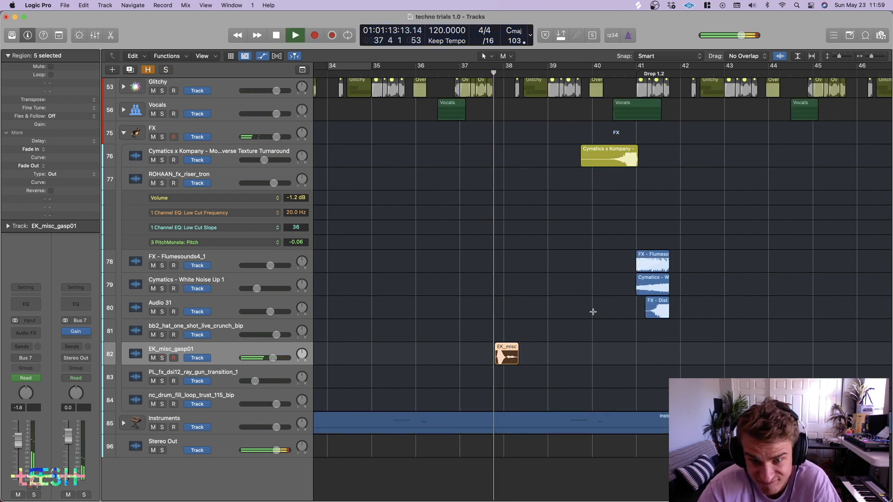
scroll(514, 314, "down", 3)
scroll(513, 313, "up", 2)
scroll(524, 313, "right", 4)
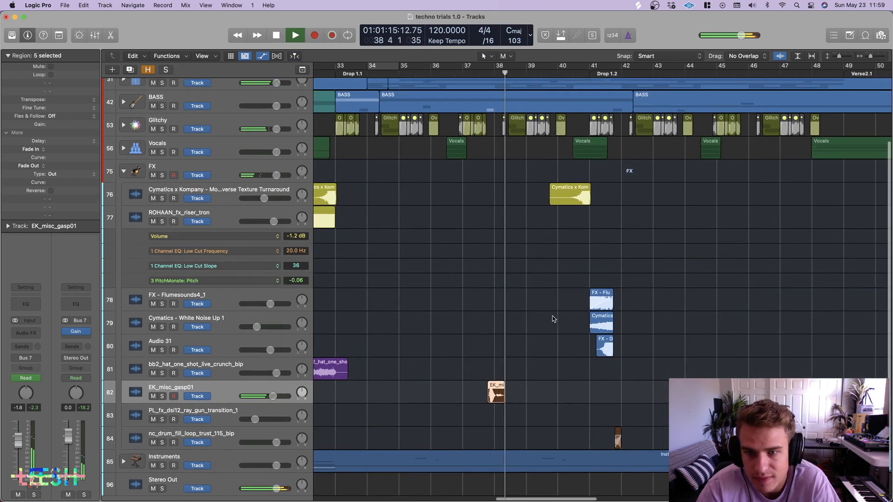
scroll(552, 319, "right", 8)
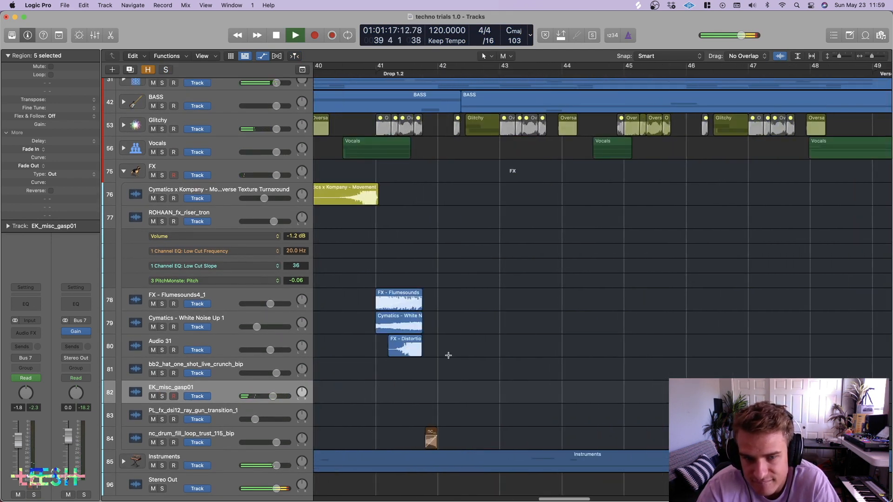
scroll(402, 347, "down", 1)
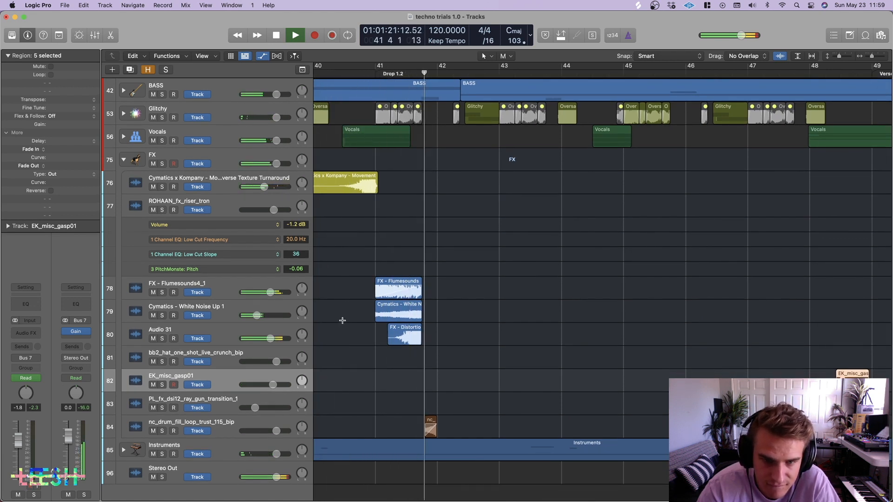
Solo the FX - Flumesounds4_1 track and audition it from bar 41.
left_click(162, 292)
key("space")
left_click(375, 73)
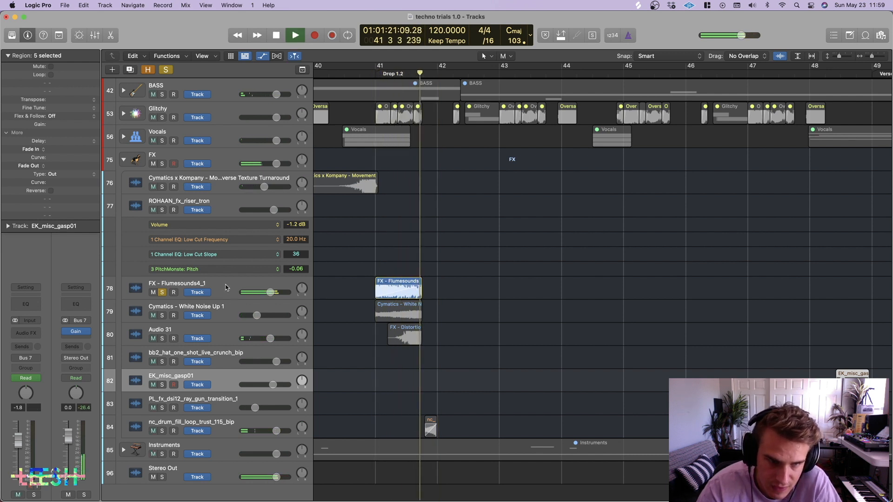
Switch the solo to the Cymatics - White Noise Up 1 track and audition it from bar 41.
left_click(163, 293)
left_click(162, 316)
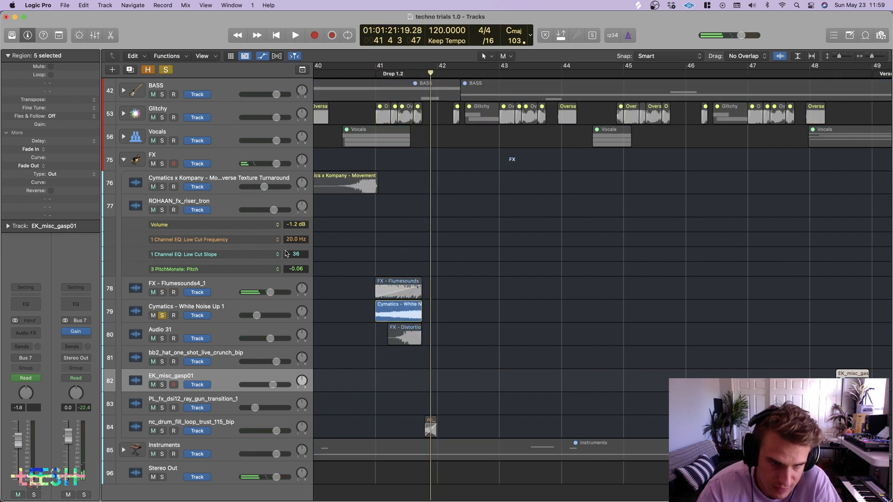
left_click(375, 73)
key("space")
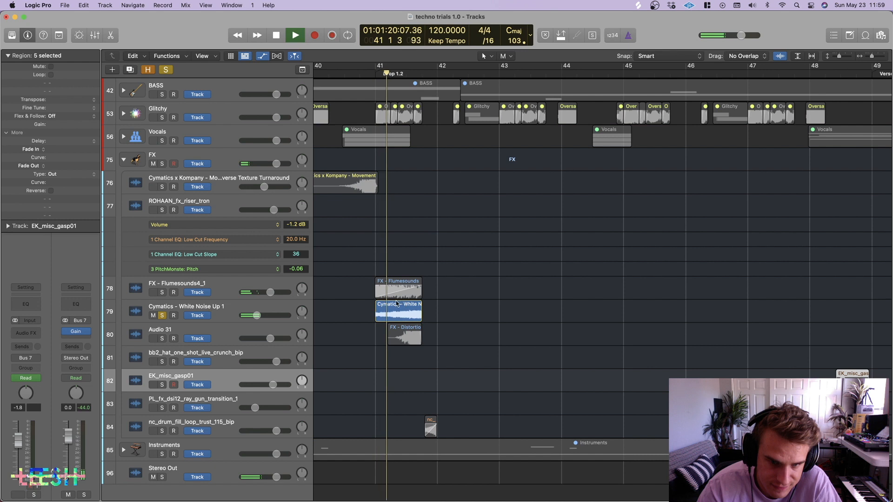
Stop playback, switch the solo from the white noise track to Audio 31, and audition its distortion FX.
key("space")
left_click(162, 316)
left_click(162, 338)
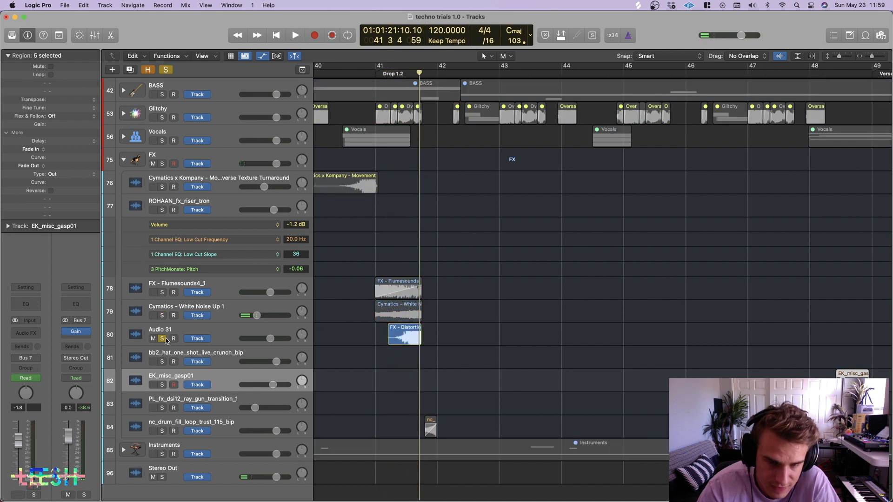
key("space")
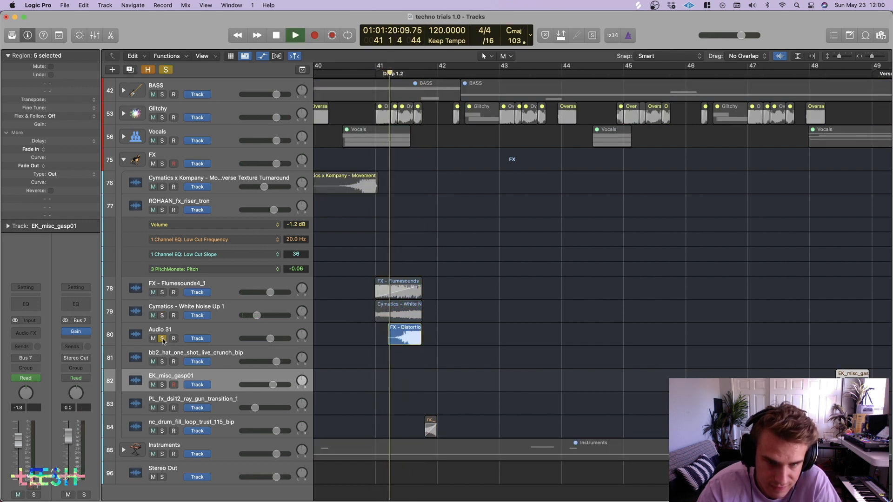
key("space")
Switch the solo to the nc_drum_fill_loop_trust_115_bip track, audition the drum fill before bar 42, and unsolo it.
left_click(163, 338)
key("super+Left")
left_click(161, 431)
key("space")
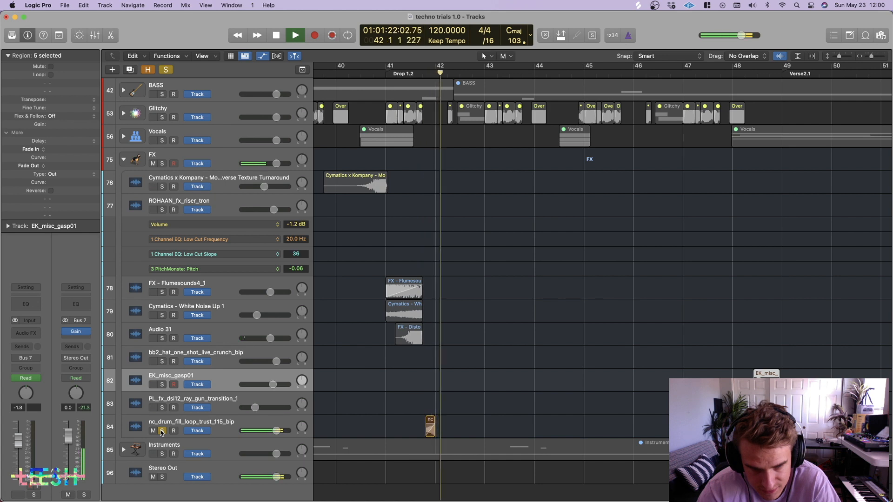
key("space")
left_click(162, 431)
Collapse the FX track stack and expand the Instruments stack to show its subtracks.
scroll(465, 361, "left", 5)
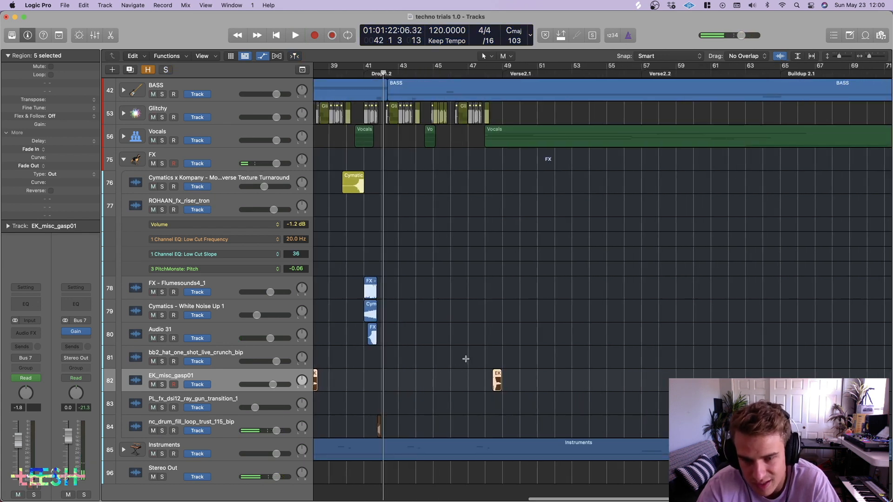
scroll(466, 359, "up", 3)
scroll(466, 358, "left", 3)
scroll(466, 358, "left", 3)
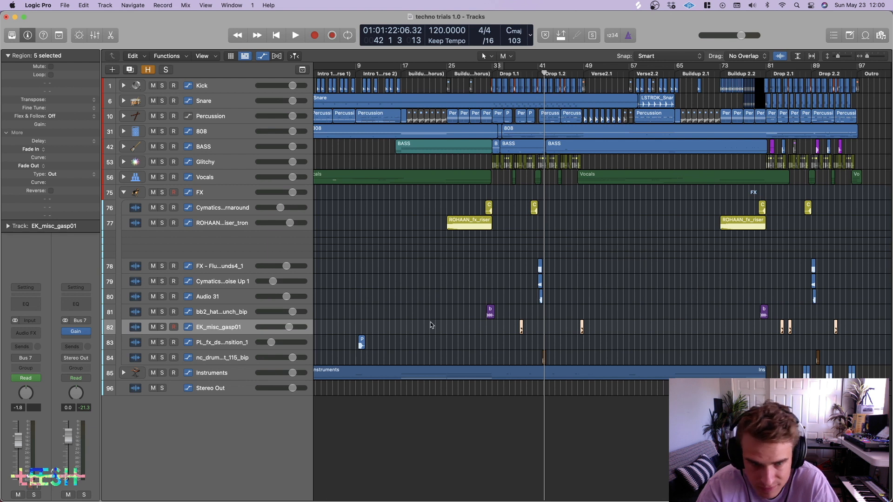
left_click(208, 192)
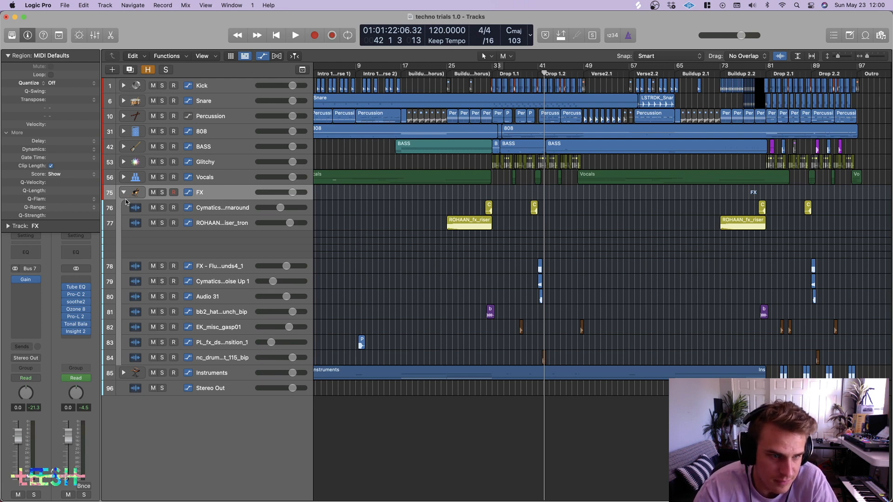
left_click(124, 193)
left_click(217, 208)
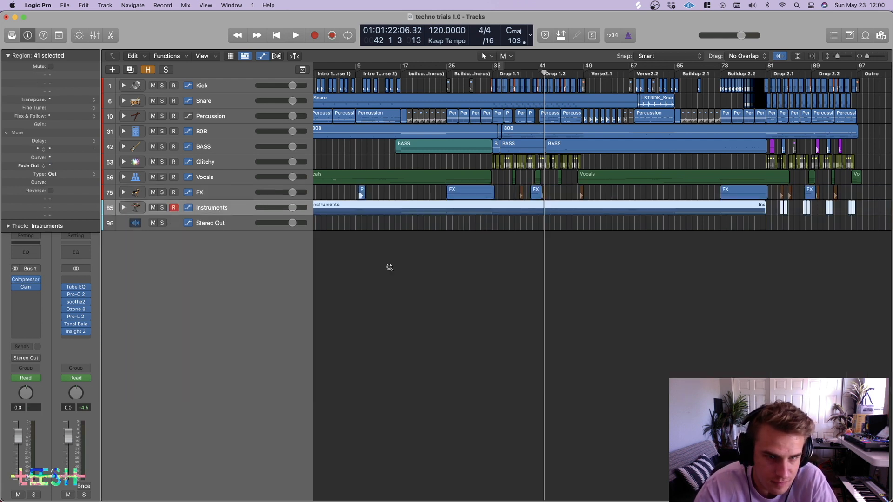
scroll(389, 267, "up", 10)
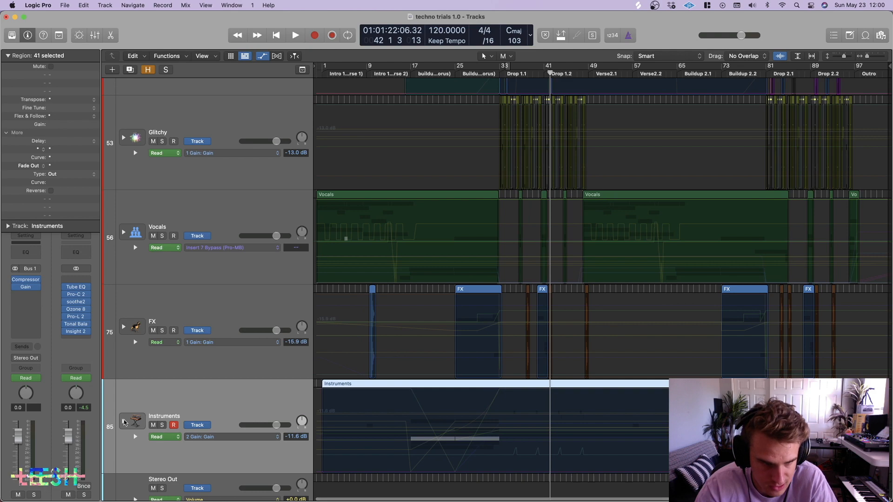
left_click(124, 422)
scroll(414, 398, "down", 5)
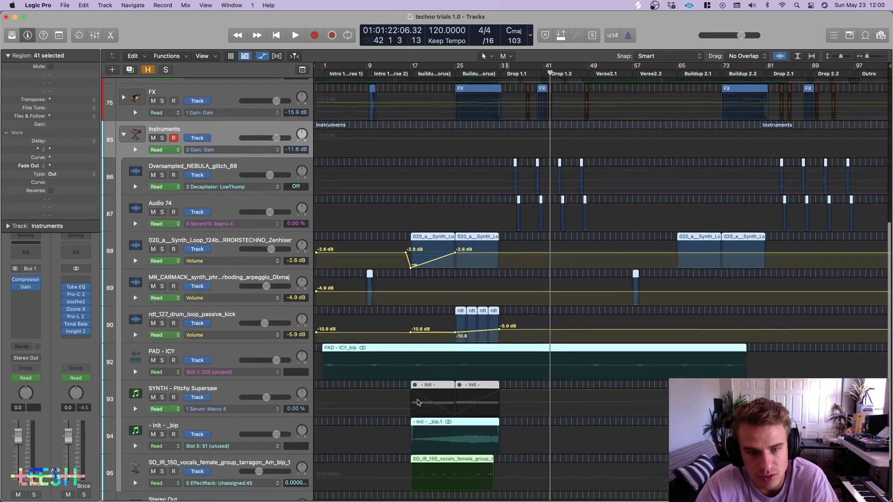
Solo the Instruments stack and play it from the start of the song.
scroll(417, 403, "up", 2)
key("Return")
key("space")
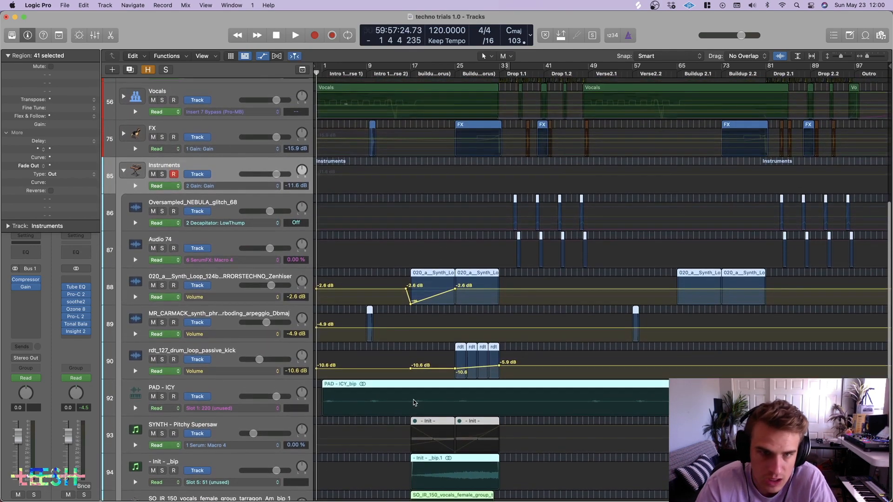
left_click(161, 175)
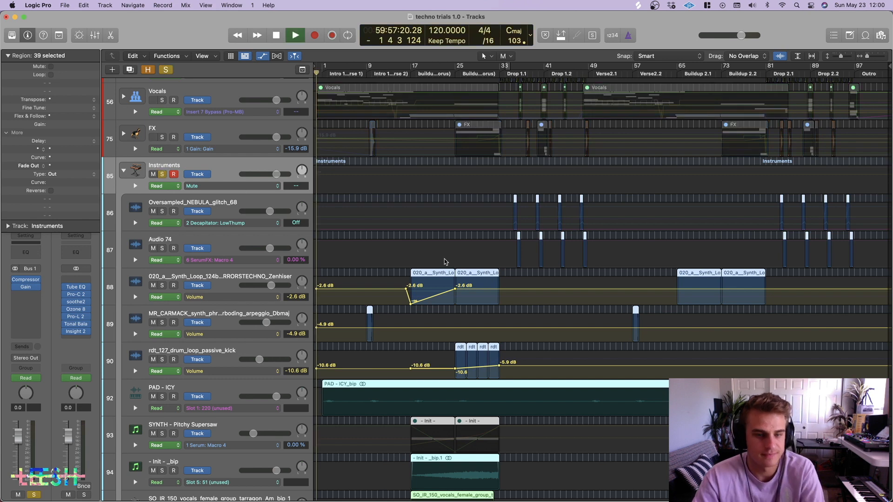
scroll(442, 272, "up", 5)
scroll(427, 302, "down", 2)
scroll(424, 309, "left", 1)
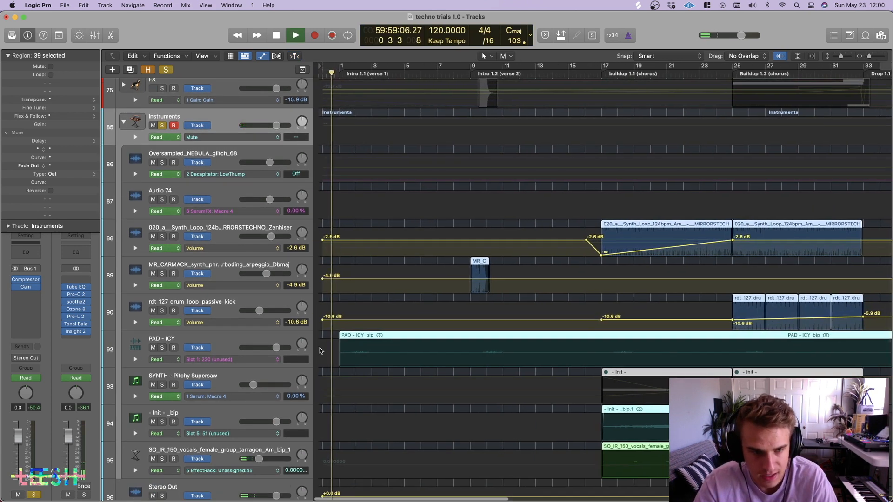
Reveal the hidden tracks, stop playback, solo the original PAD - ICY instrument track, and unmute its region.
left_click(244, 339)
key("h")
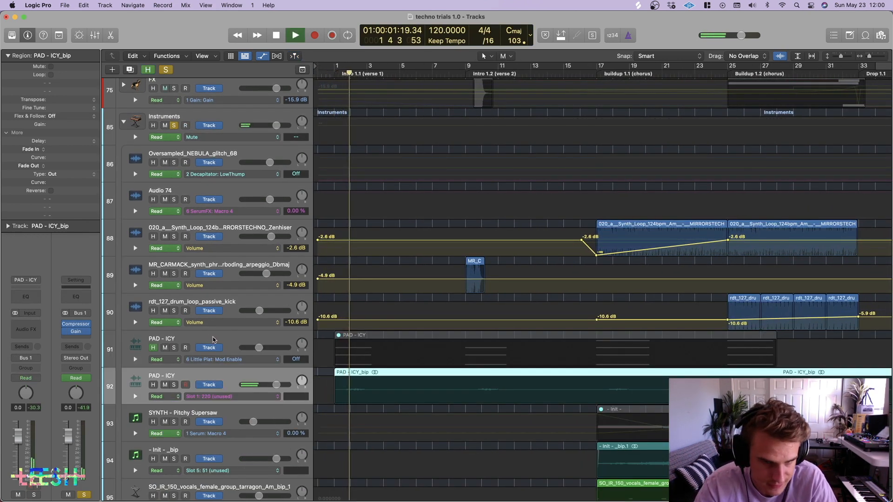
left_click(160, 343)
key("space")
left_click(174, 349)
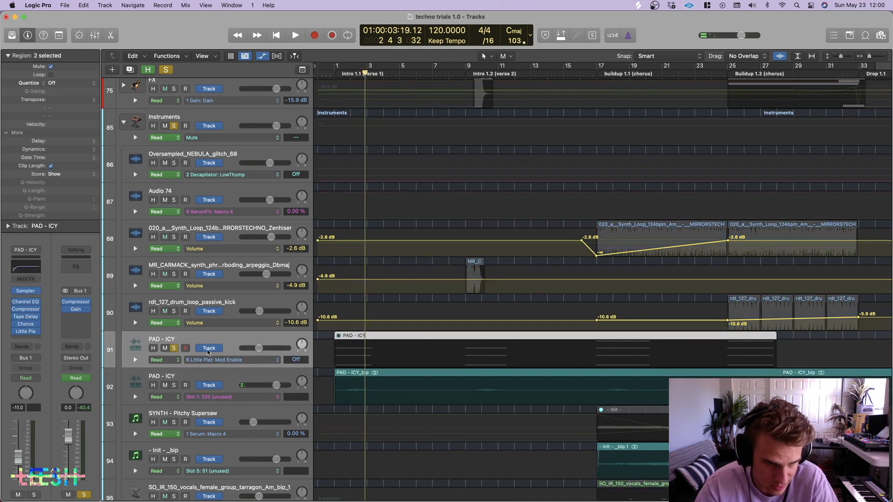
left_click(365, 336)
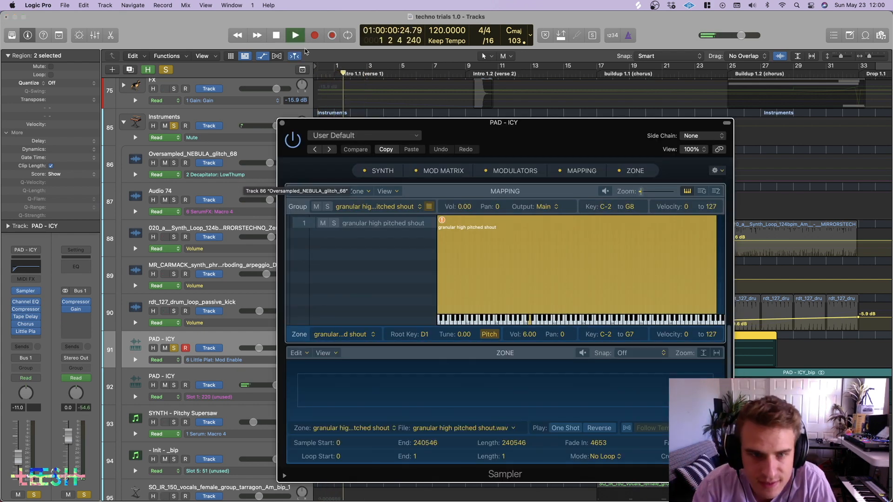
Unsolo the Instruments stack, audition the original PAD - ICY beside its Sampler window, and close the Sampler.
left_click_drag(332, 124, 525, 131)
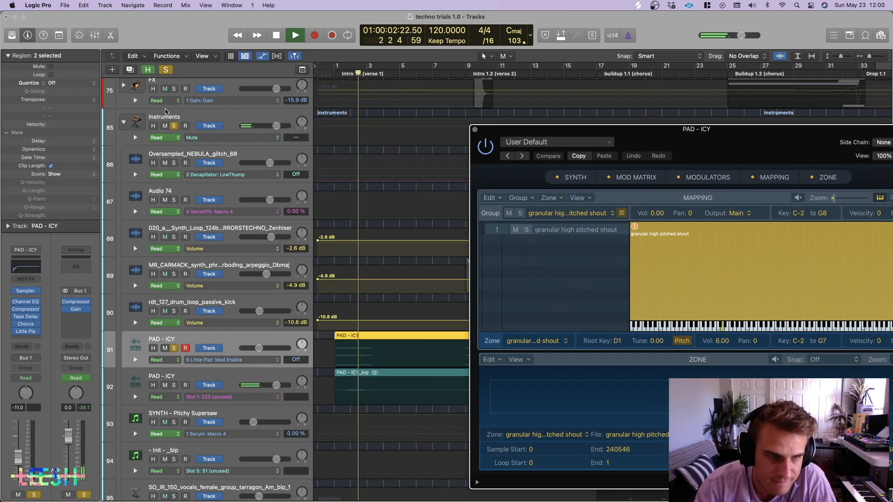
left_click(174, 126)
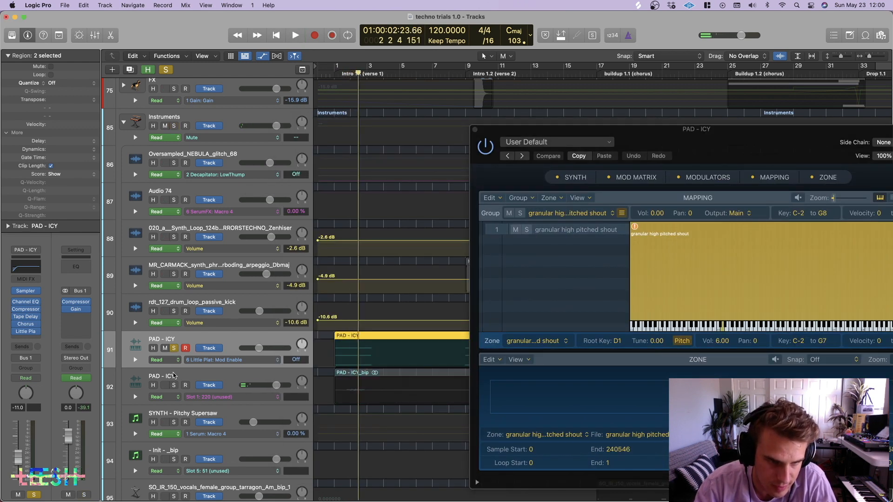
key("space")
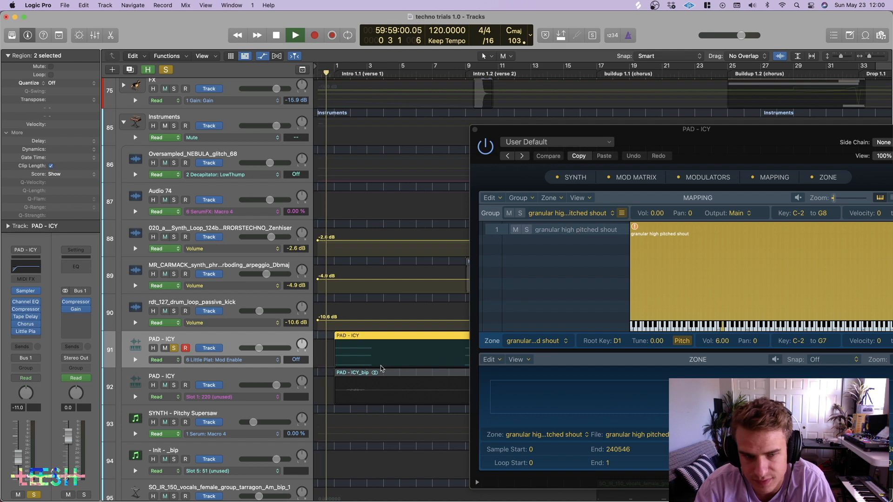
left_click_drag(715, 145, 663, 109)
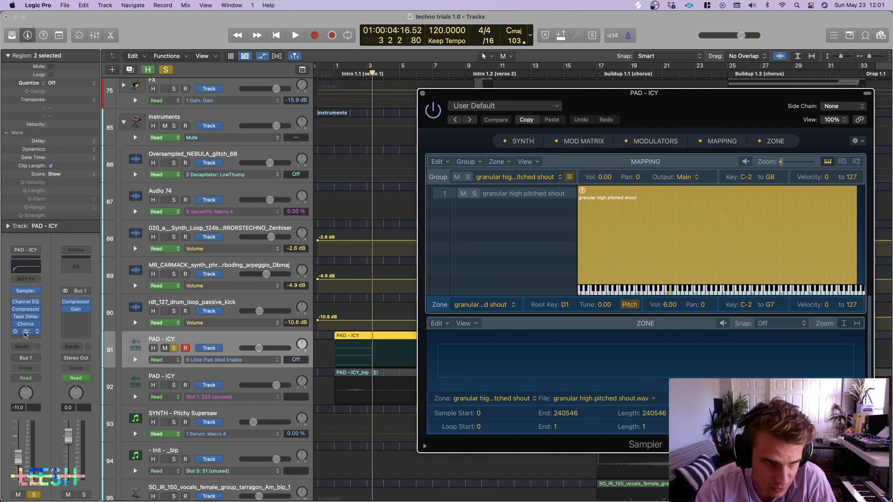
left_click(422, 94)
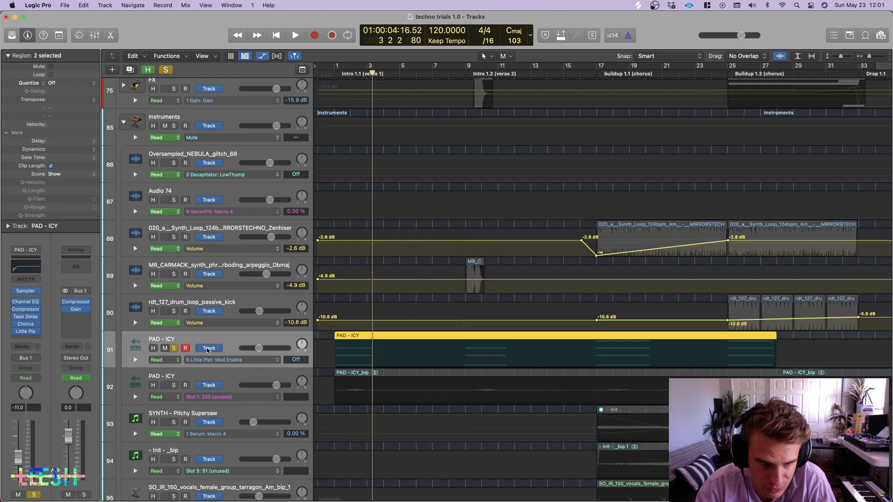
Unsolo the original PAD - ICY instrument track and conceal the hidden tracks again.
left_click(174, 350)
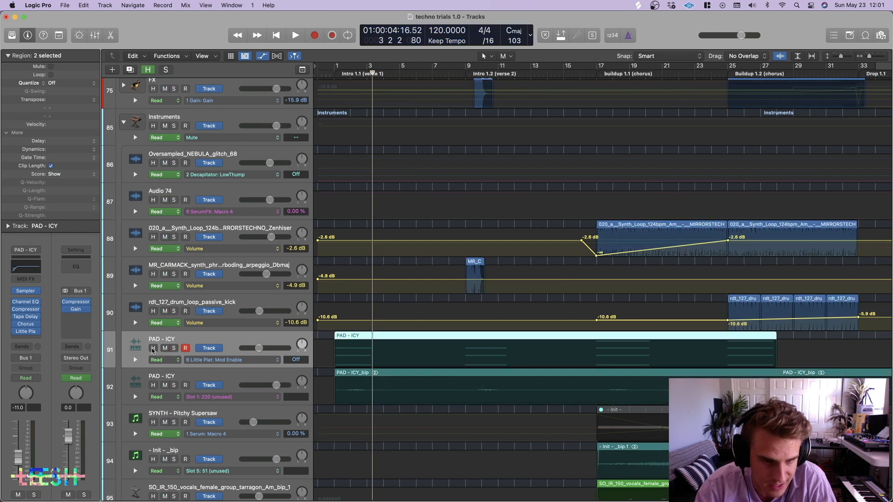
left_click(153, 348)
key("ctrl+h")
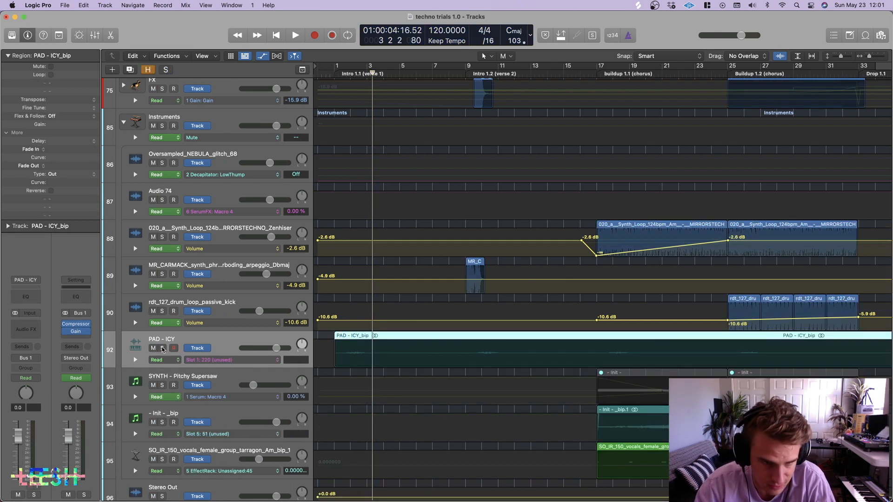
Solo the bounced PAD - ICY track, play it from the song's start, and unsolo it to hear it in context.
left_click(162, 348)
key("Return")
key("space")
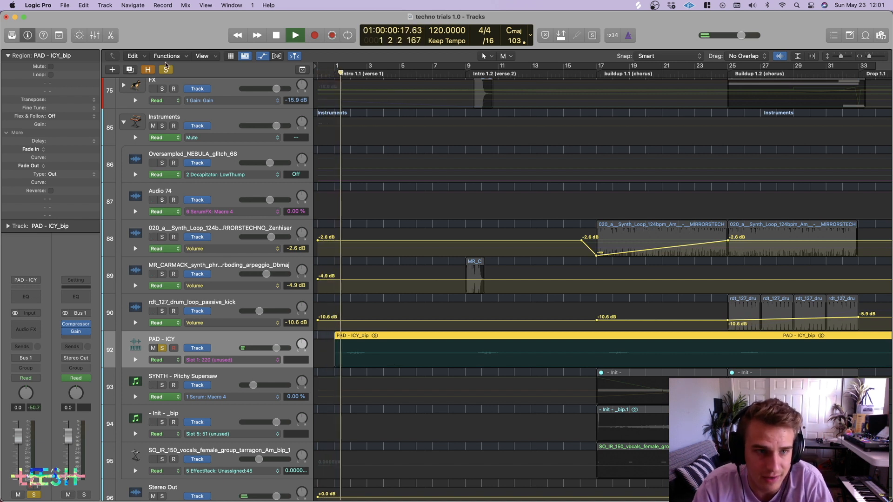
key("s")
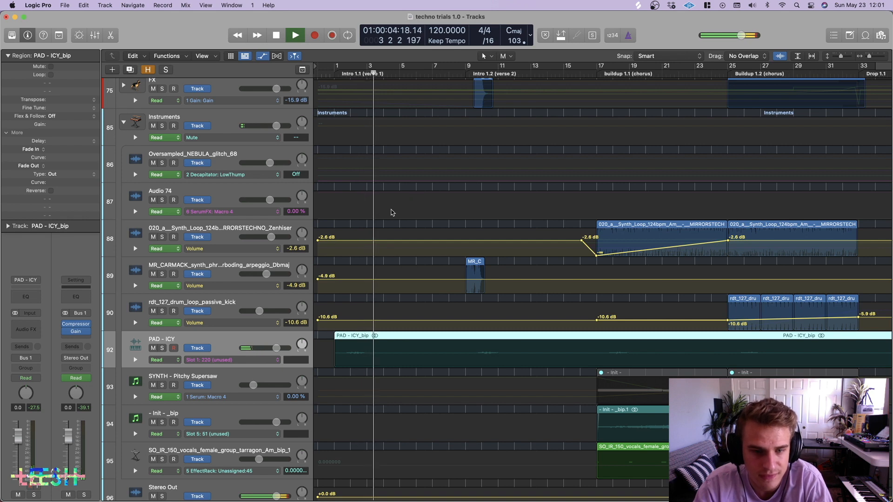
Let the mix play into Intro 1.2, briefly solo the MR_CARMACK arpeggio track at bar 9, and unsolo it.
scroll(391, 212, "down", 5)
scroll(377, 256, "up", 5)
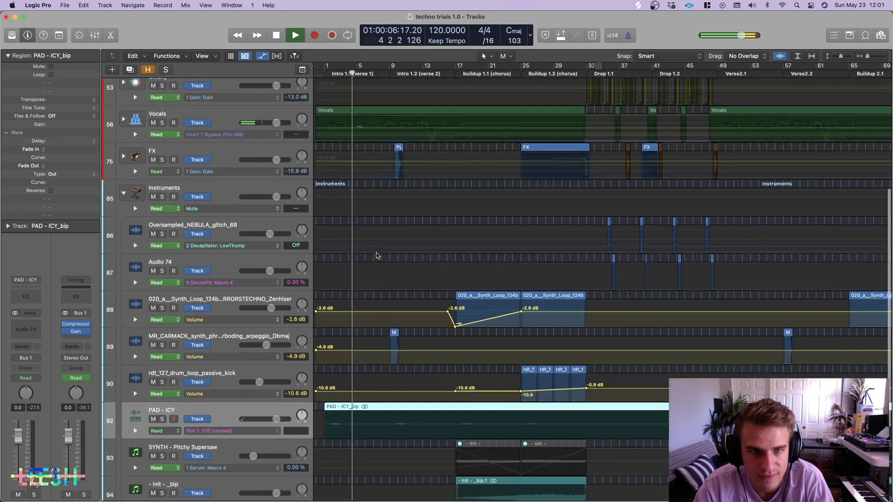
scroll(376, 255, "down", 4)
scroll(379, 254, "up", 5)
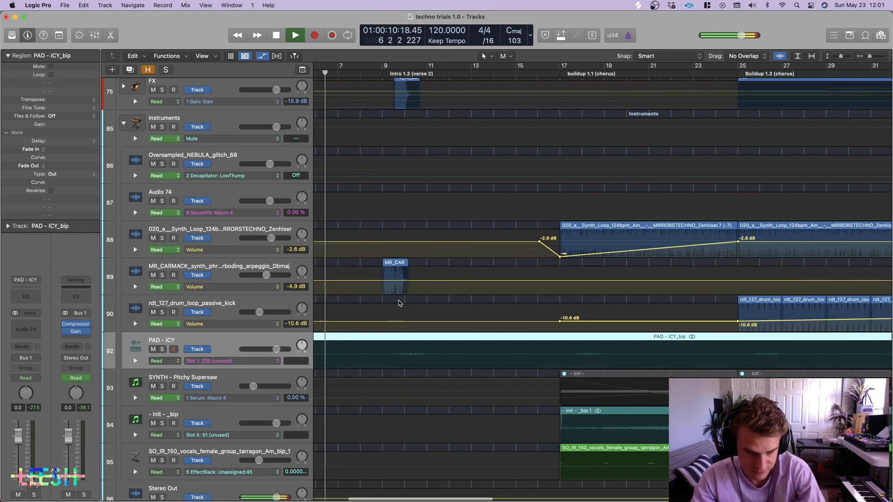
scroll(393, 300, "left", 1)
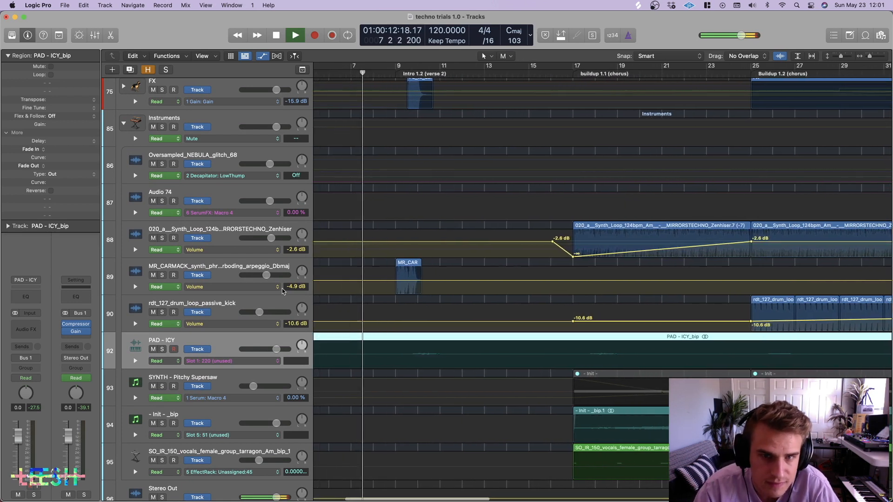
scroll(275, 286, "left", 3)
left_click(166, 279)
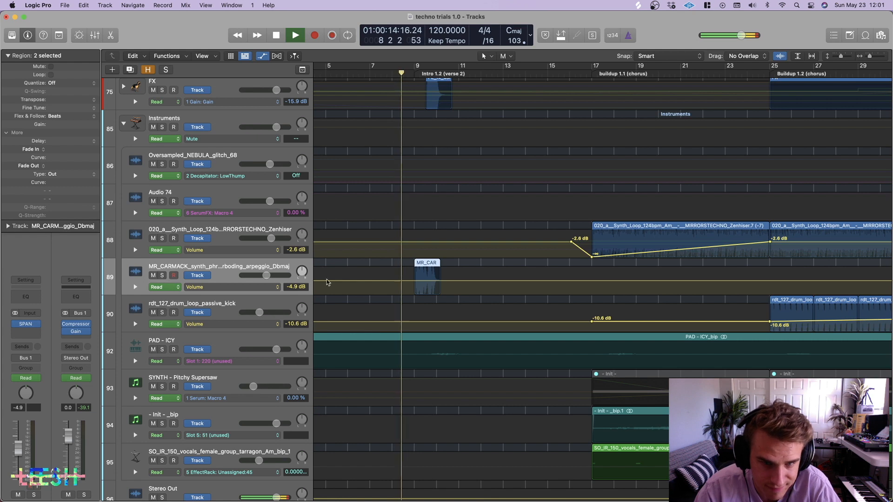
scroll(327, 282, "up", 3)
left_click(162, 276)
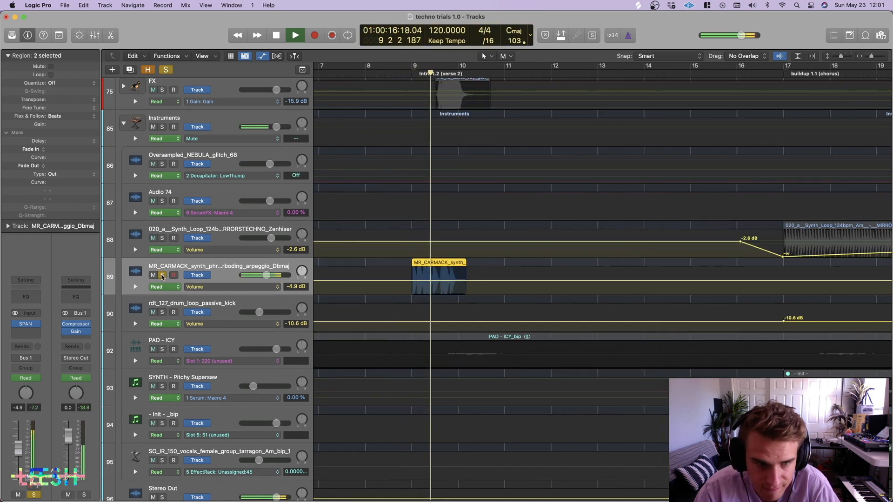
left_click(163, 275)
Solo the bounced - Init - _bip synth track and audition it from the start of Buildup 1.1.
scroll(643, 285, "down", 3)
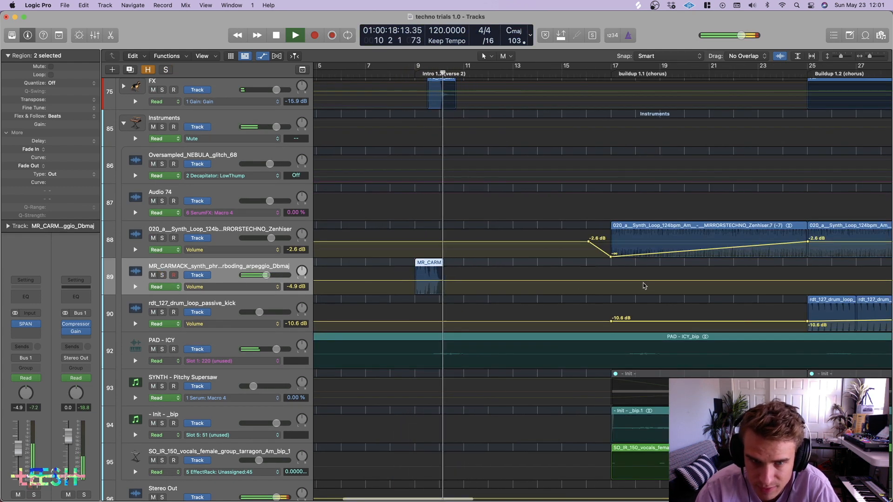
scroll(506, 285, "down", 4)
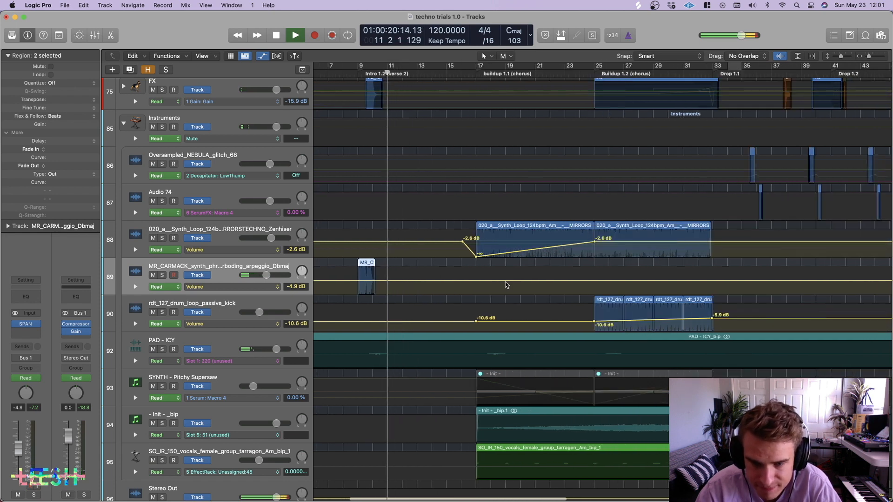
scroll(506, 285, "down", 5)
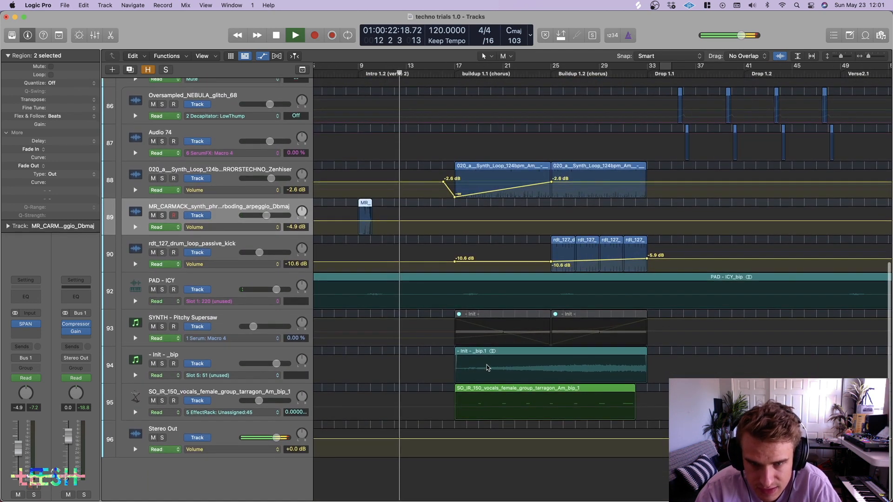
left_click(215, 358)
key("s")
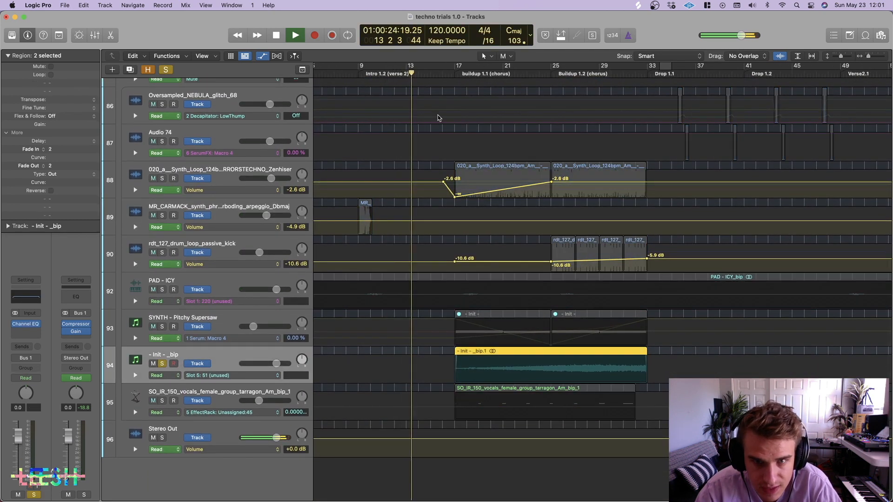
scroll(532, 119, "up", 5)
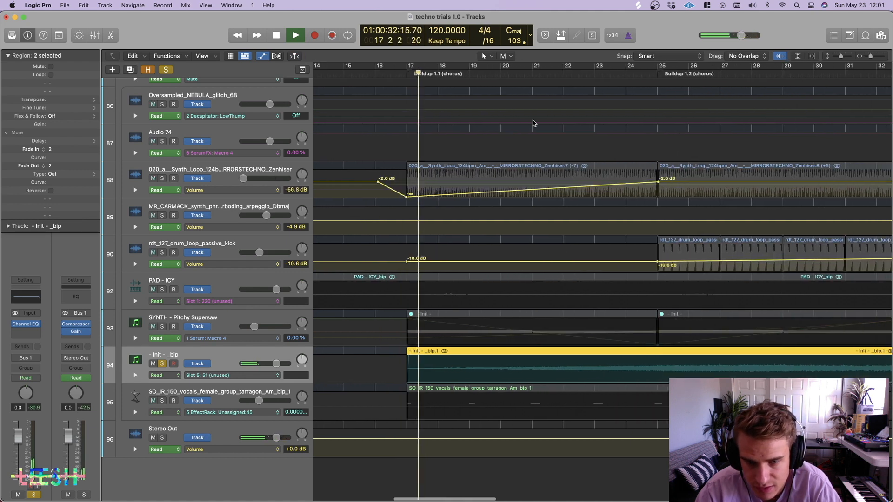
scroll(491, 278, "right", 1)
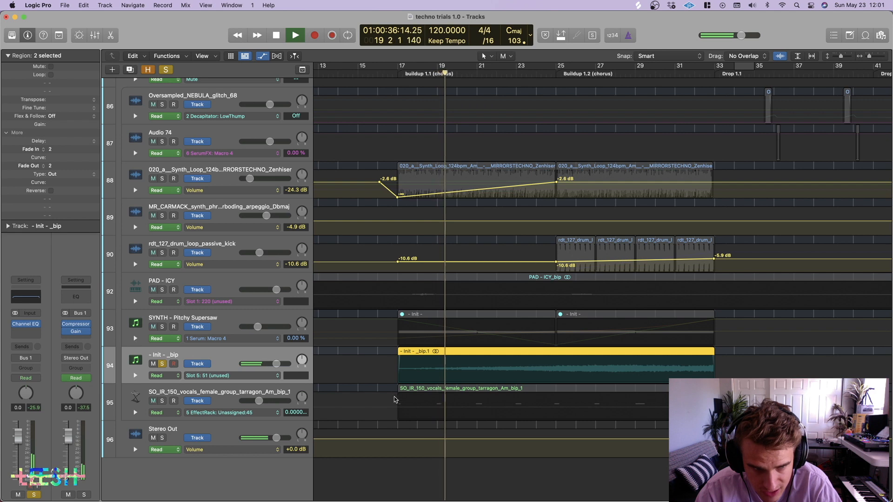
Reveal the SYNTH - Pitchy Supersaw automation lanes and solo the rdt_127 drum loop and 020_a Synth_Loop alongside the bounced synth.
left_click(135, 338)
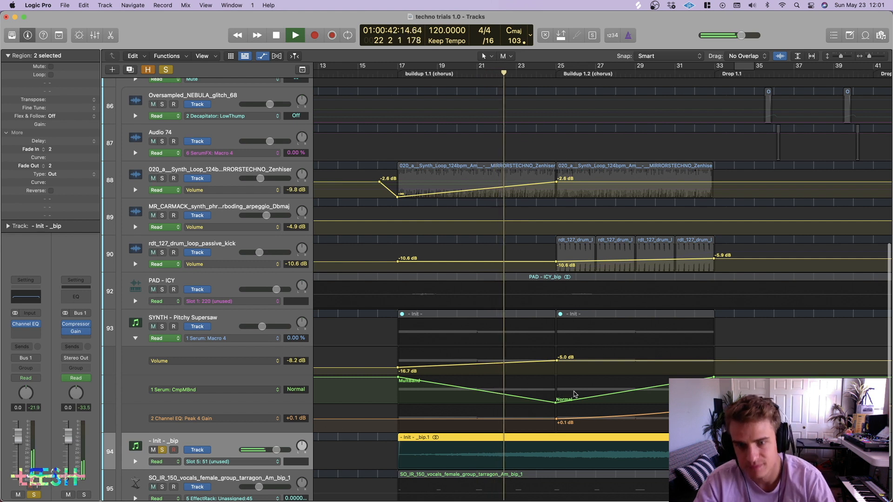
left_click(163, 253)
left_click(162, 179)
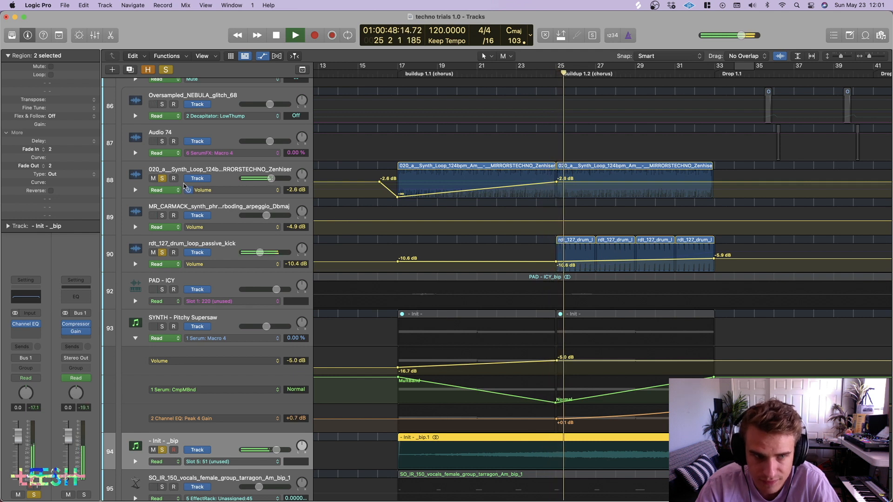
left_click(211, 244)
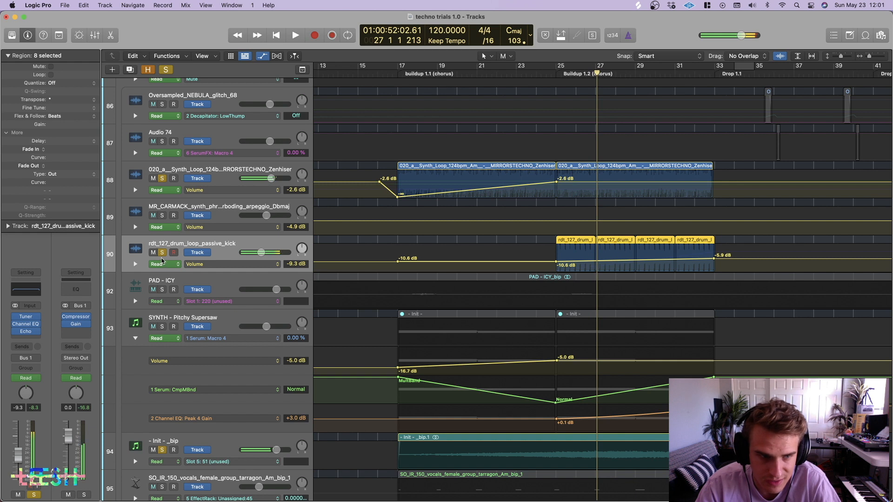
Unsolo the - Init - _bip and rdt_127 drum loop tracks and play the 020_a Synth_Loop alone from Buildup 1.2.
left_click(161, 450)
left_click(162, 252)
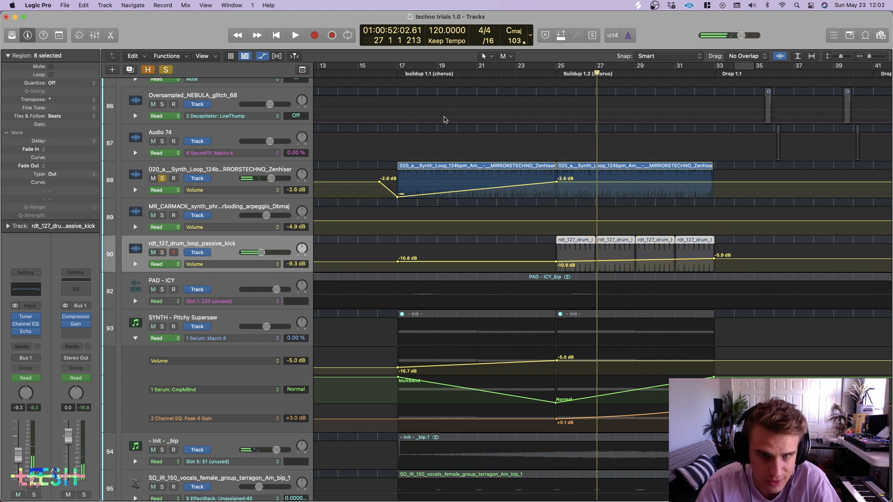
left_click(558, 74)
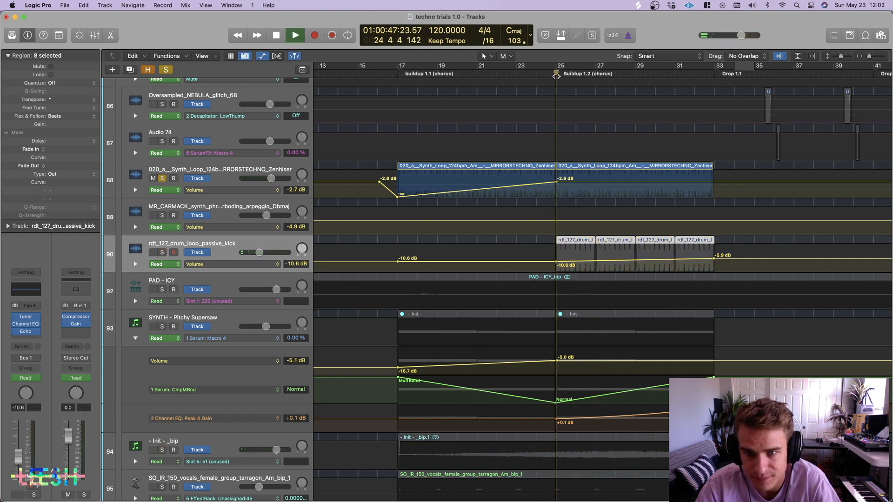
Compare the 020_a Synth_Loop with and without its Valhalla, Space D and Tremolo effects, and unsolo it.
left_click(227, 180)
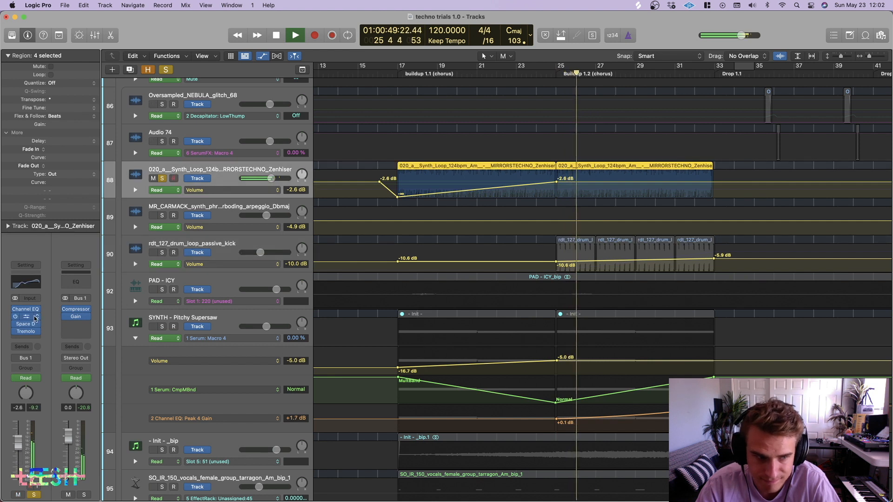
left_click(16, 323)
left_click(15, 317)
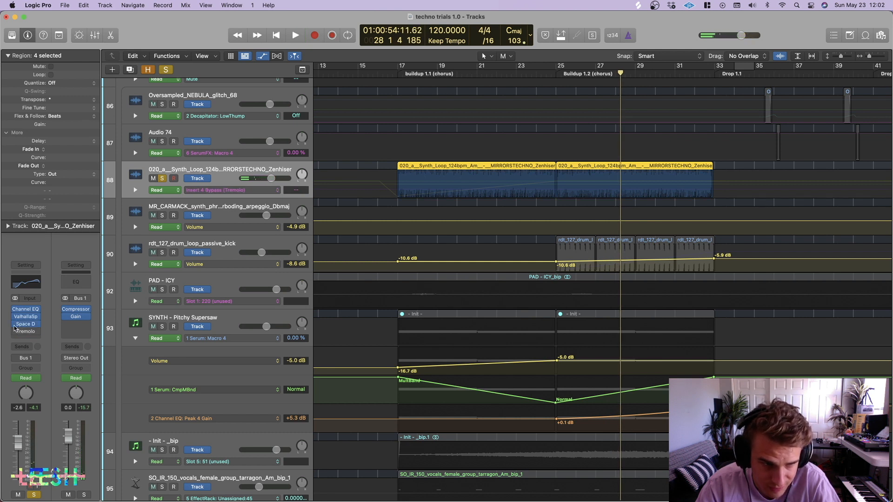
key("space")
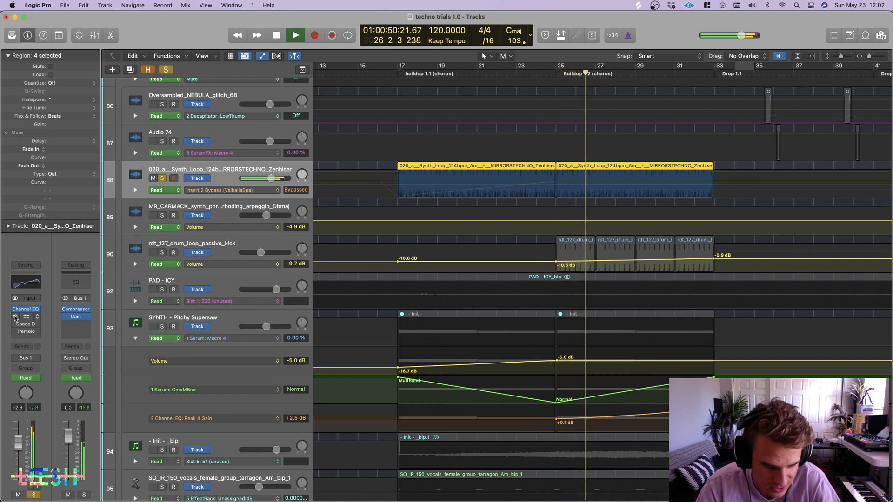
left_click(15, 317)
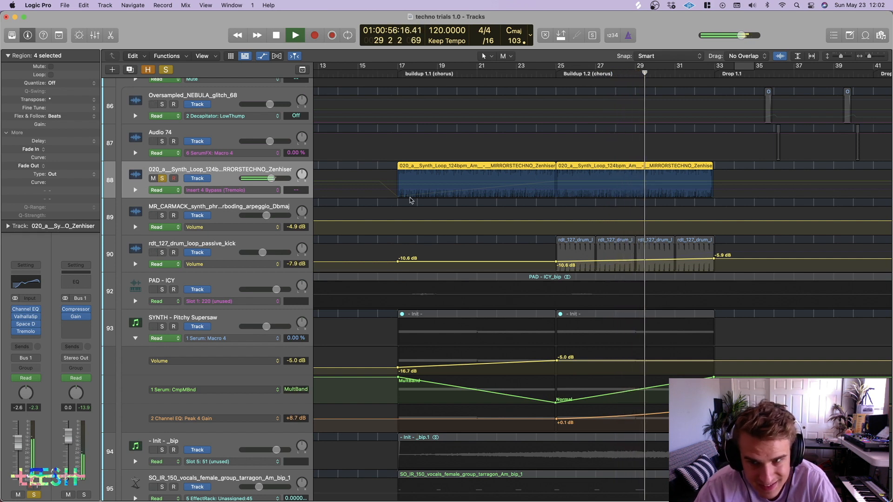
left_click(161, 178)
Solo the SO_IR_150 female group vocals track and audition it from the start of Buildup 1.1.
scroll(533, 218, "right", 5)
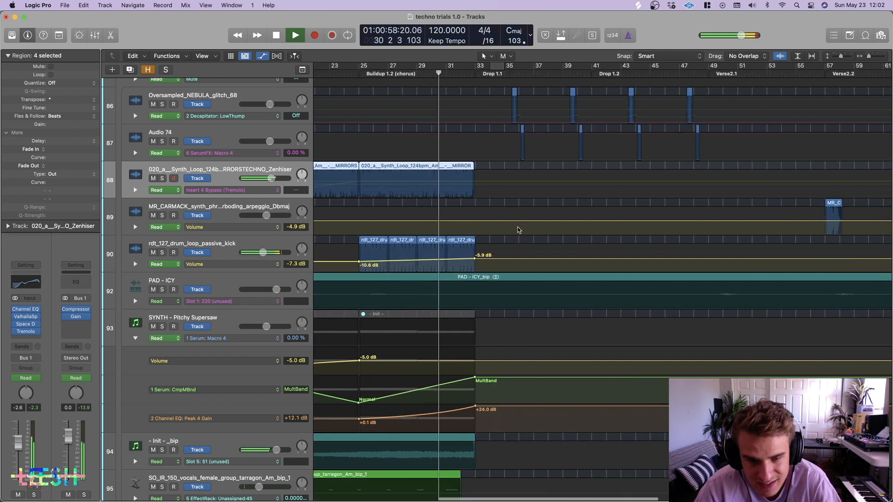
scroll(518, 229, "down", 5)
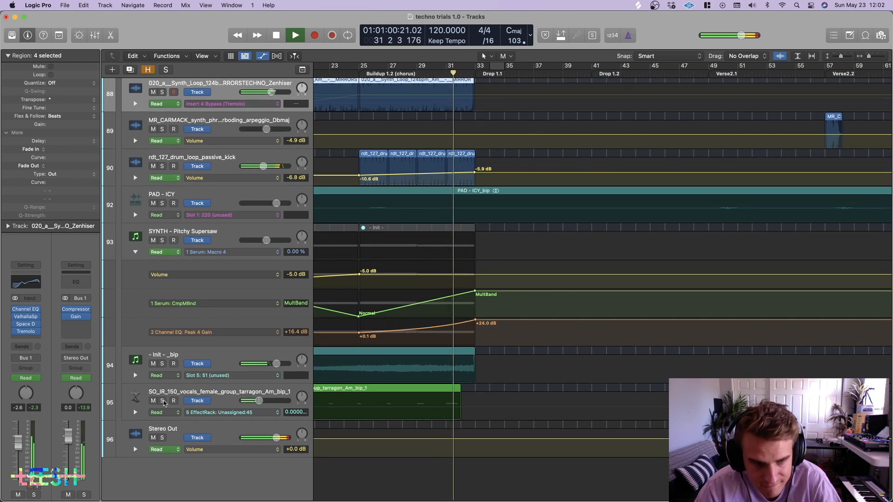
left_click(162, 401)
left_click(162, 401)
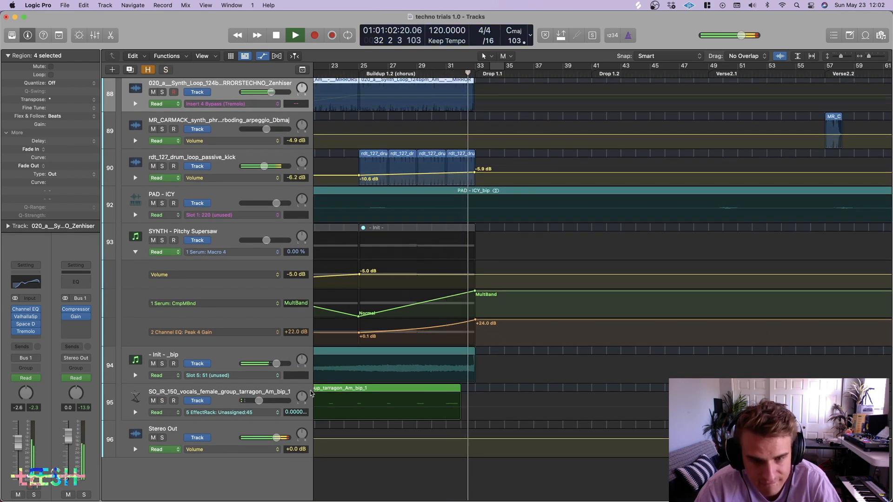
scroll(464, 393, "down", 5)
scroll(359, 405, "left", 10)
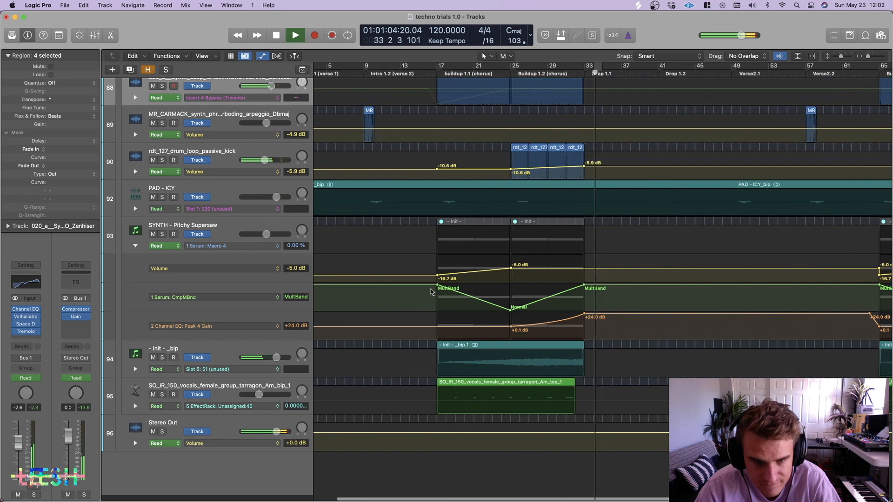
left_click(458, 73)
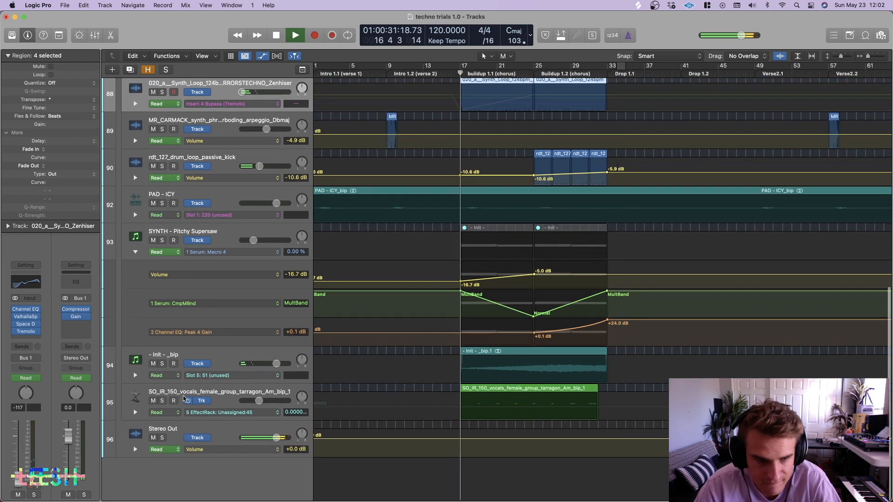
left_click(163, 401)
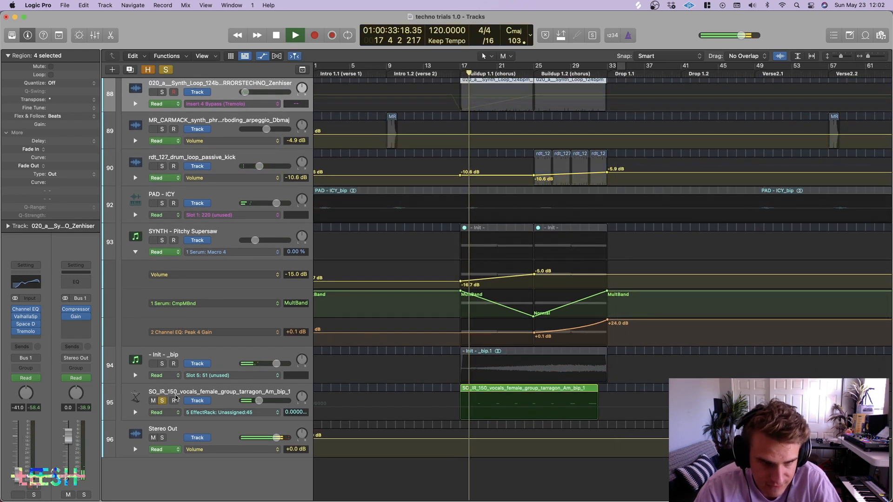
Bypass the SO_IR_150 vocals track's effects from Little Alt to Channel EQ to hear the raw sound, and re-enable them all.
left_click(139, 398)
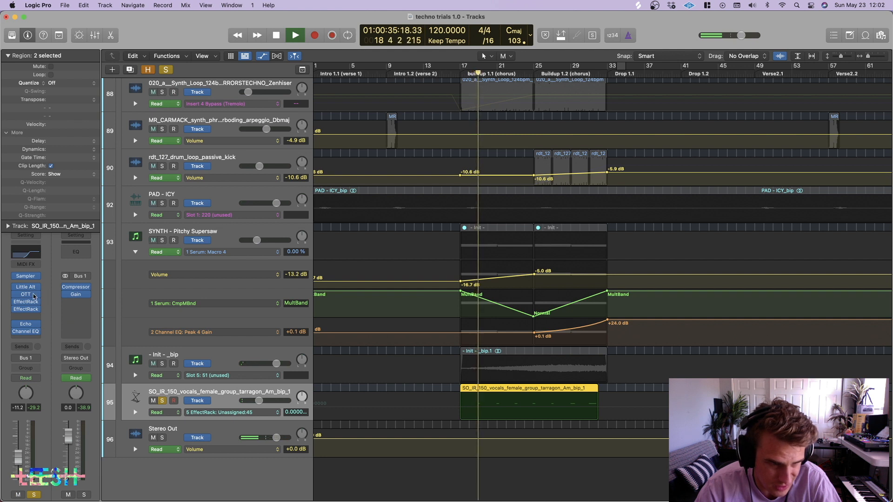
left_click(15, 332)
left_click(15, 288)
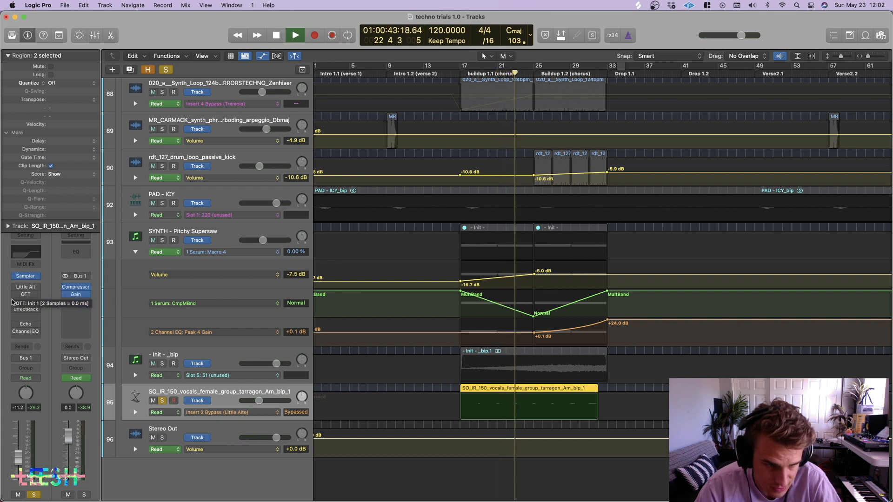
left_click_drag(15, 294, 15, 332)
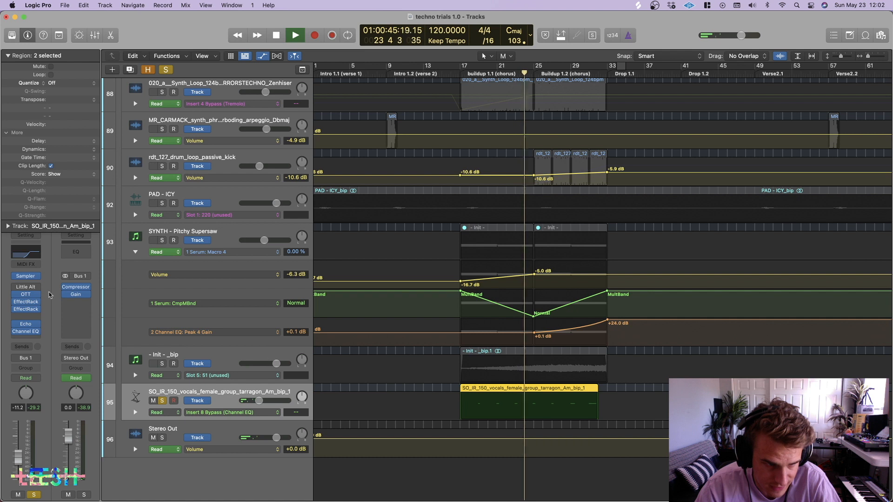
left_click(15, 287)
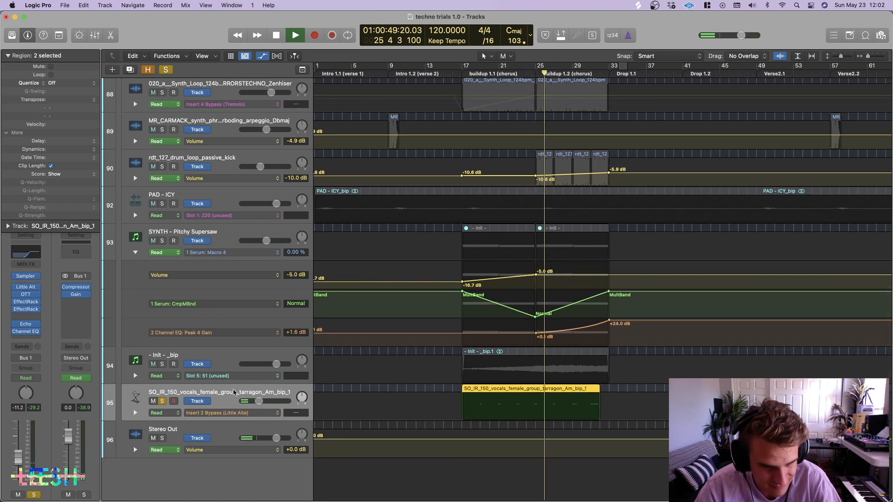
Clear all solos to hear the full mix and collapse the SYNTH - Pitchy Supersaw automation lanes.
key("super+Left")
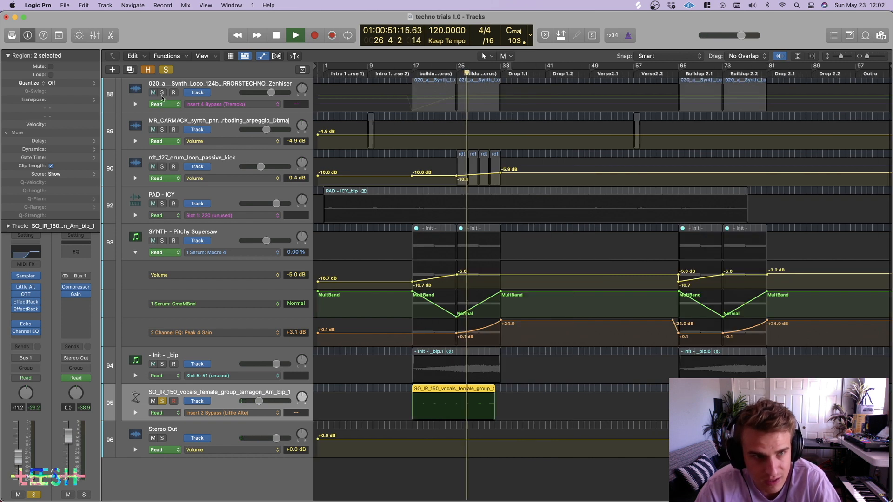
left_click(166, 69)
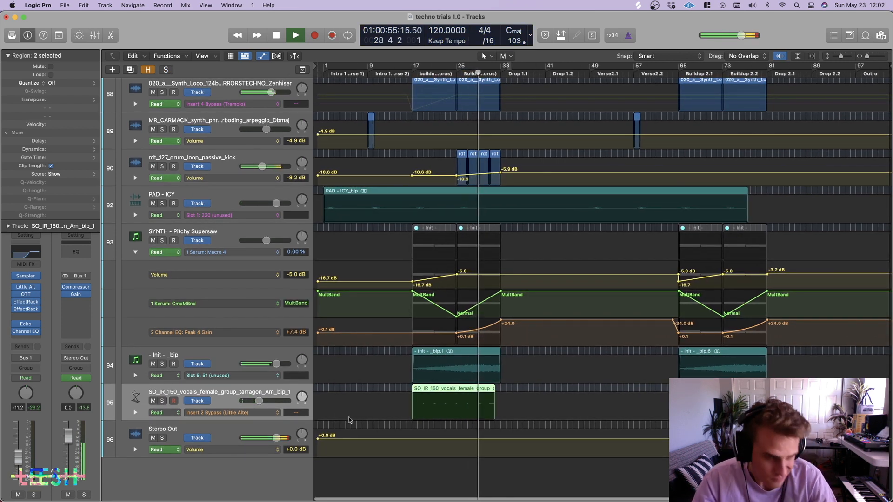
left_click(135, 253)
scroll(660, 326, "right", 1)
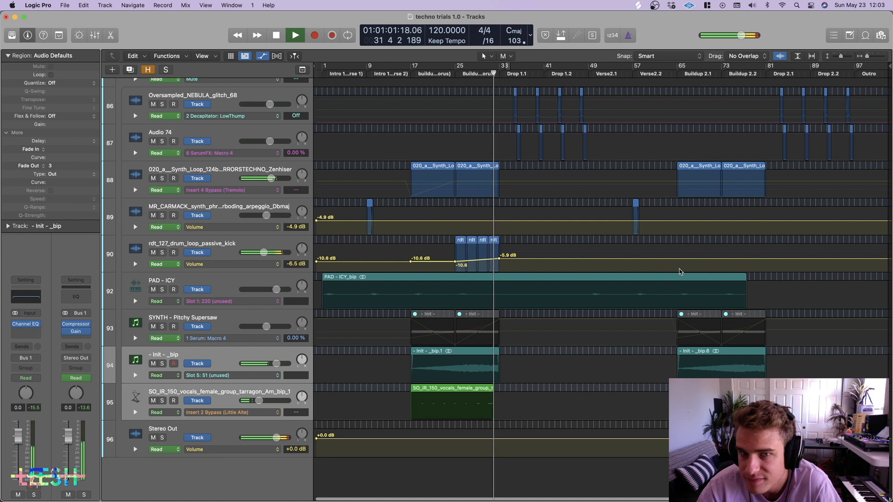
Hide the track automation, select the Stereo Out track to show its plug-in chain, and stop playback in Drop 1.1.
key("a")
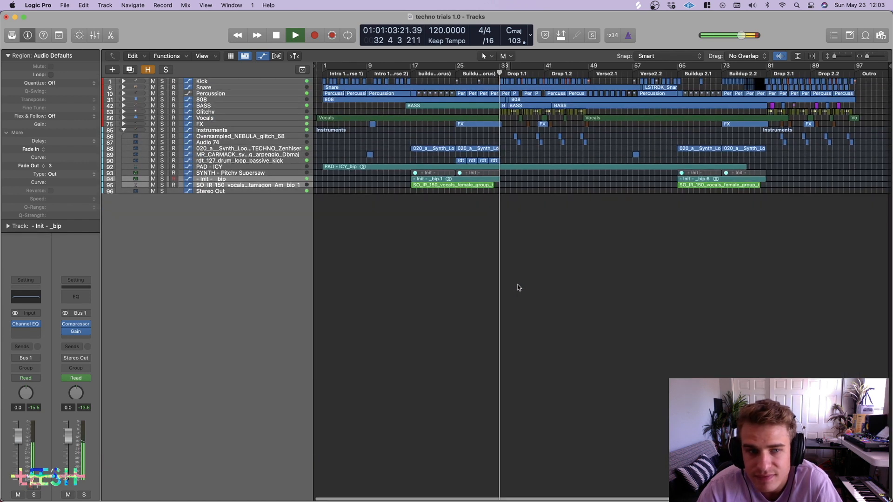
scroll(374, 230, "up", 5)
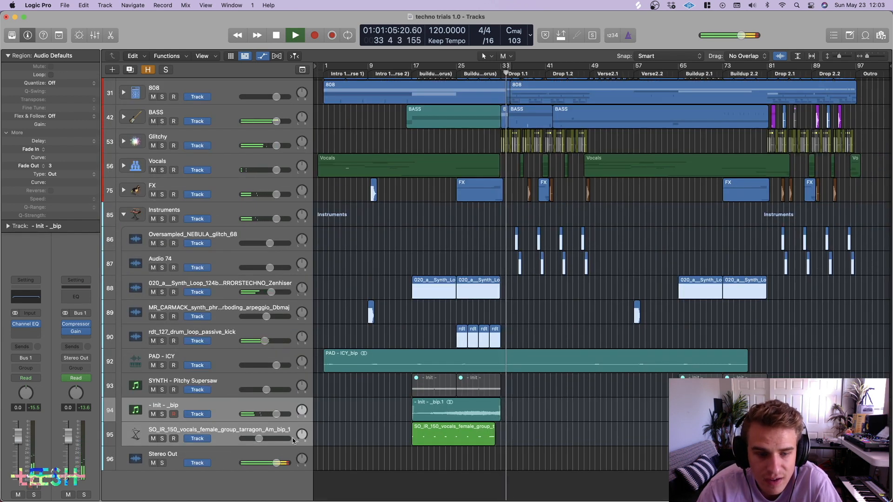
left_click(197, 454)
mouse_move(24, 295)
key("space")
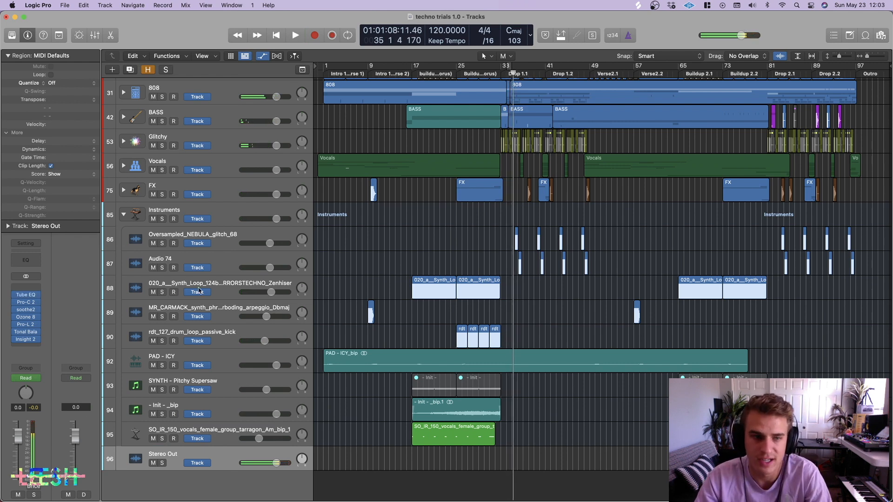
Collapse the Instruments stack and review the channel effects of the Instruments, FX, Vocals, Glitchy, BASS, 808 and Percussion stacks.
left_click(123, 215)
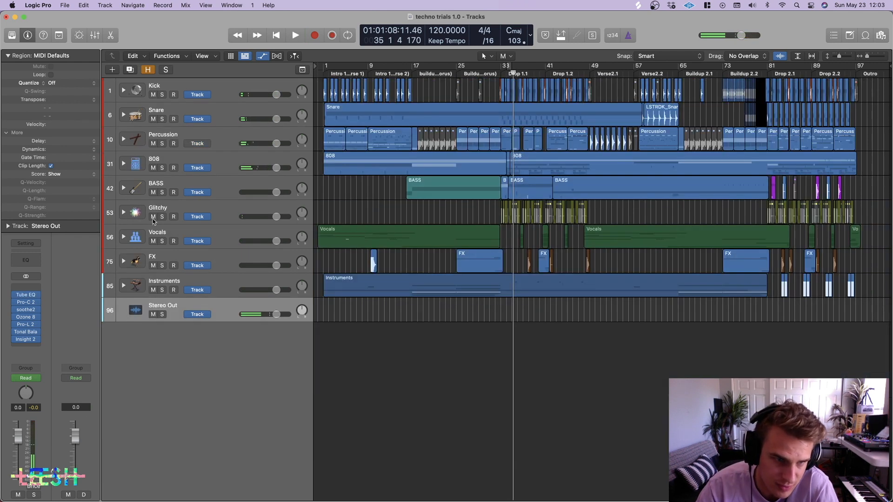
left_click(201, 285)
left_click(205, 256)
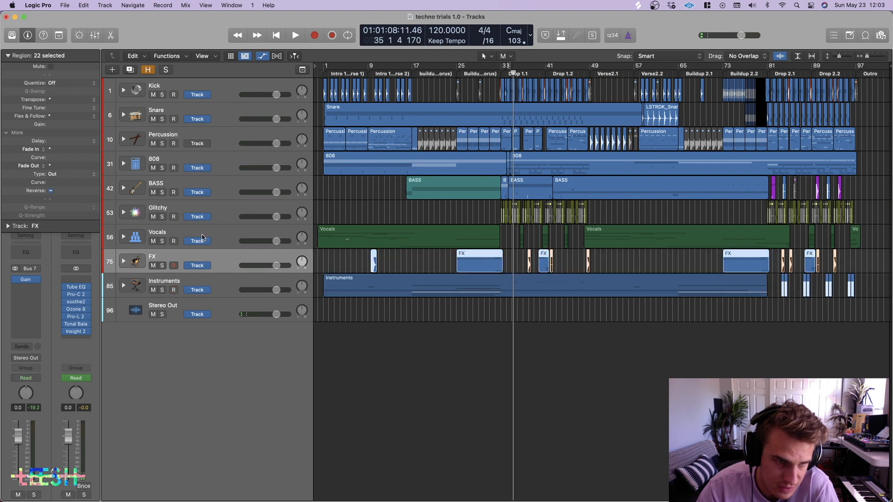
left_click(202, 238)
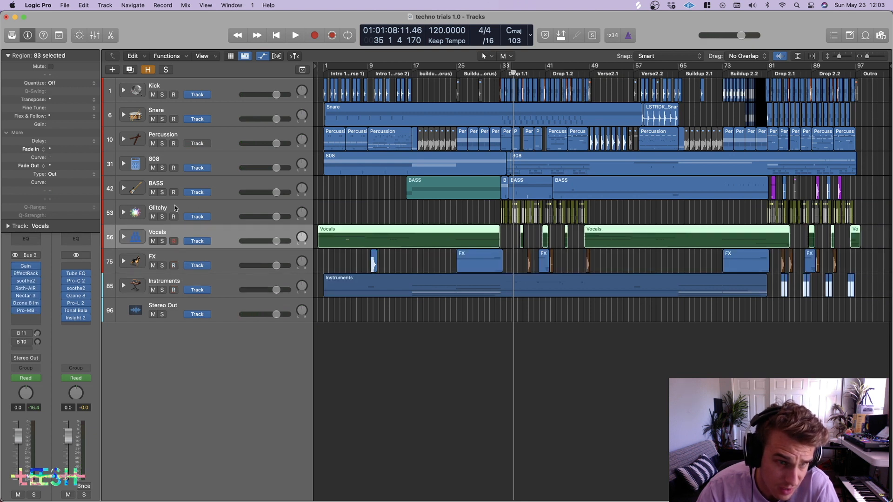
left_click(191, 207)
left_click(201, 181)
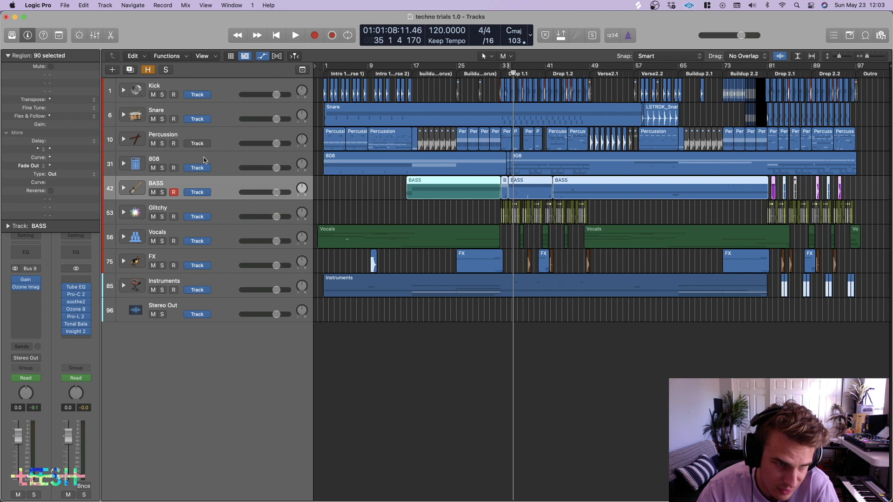
left_click(203, 158)
left_click(208, 136)
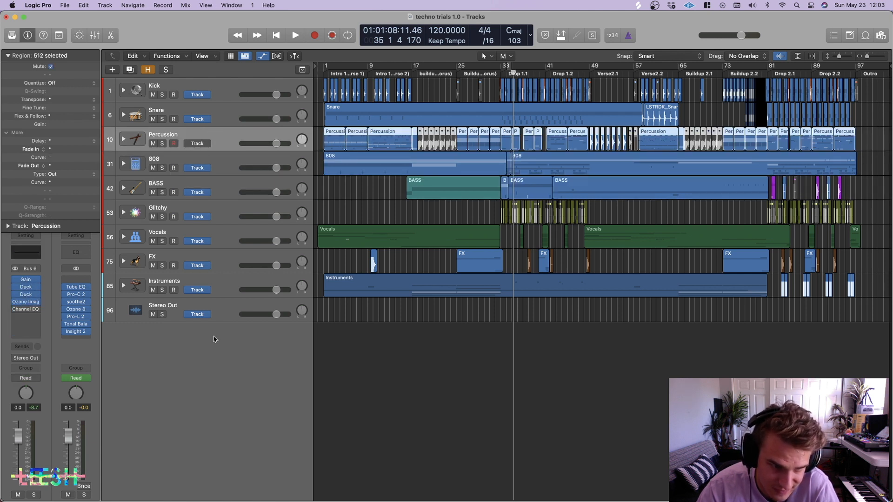
left_click(216, 238)
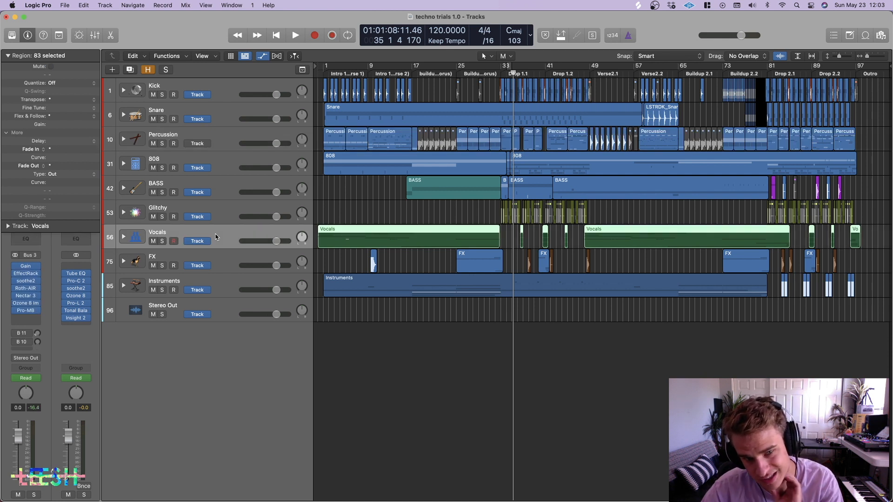
Play into Drop 1.1 while bypassing and re-enabling the Stereo Out track's Vintage Tube EQ to compare the sound.
left_click(226, 316)
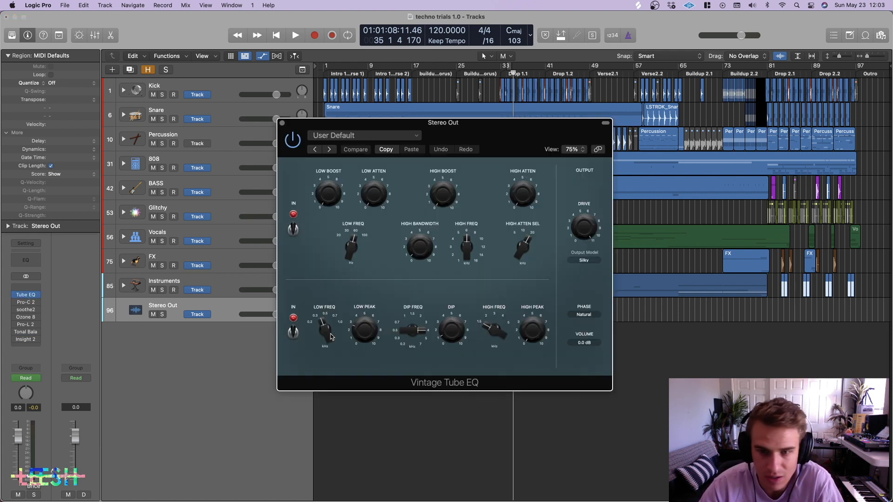
key("space")
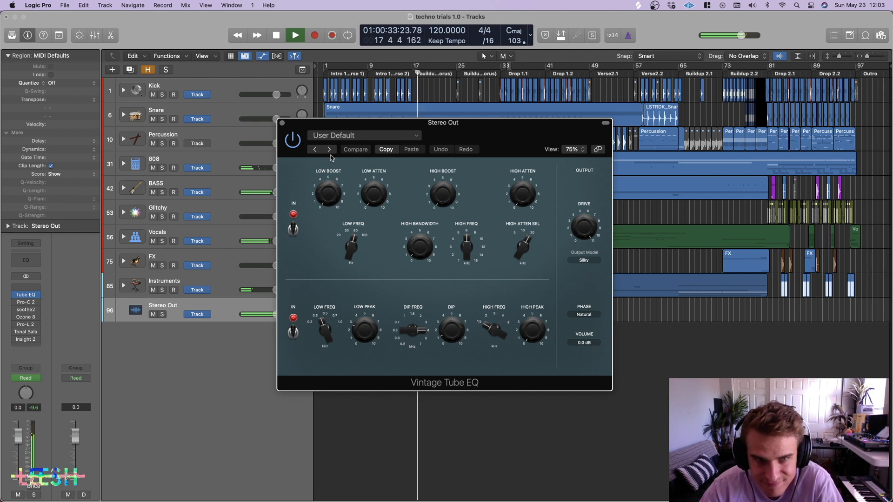
left_click(293, 140)
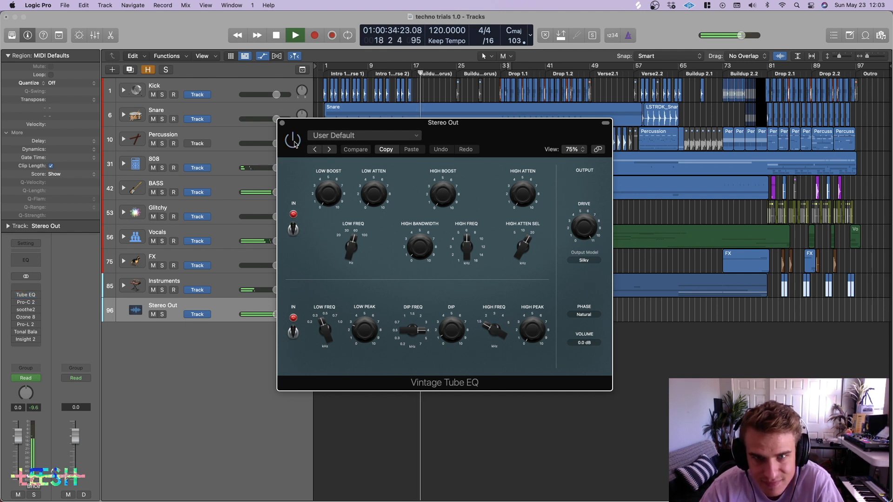
left_click(499, 67)
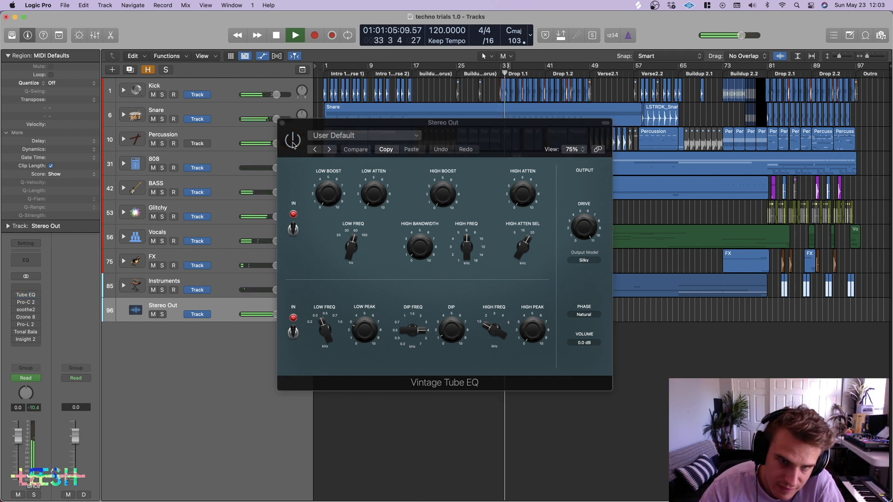
left_click(293, 141)
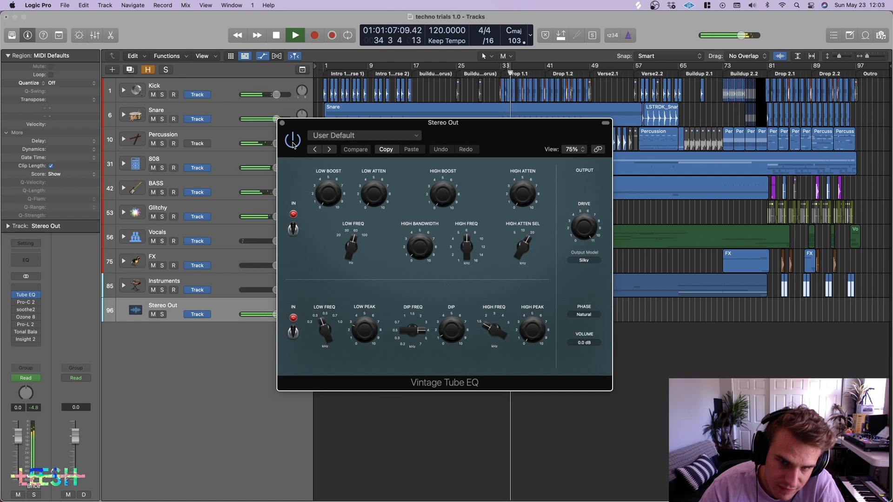
key("space")
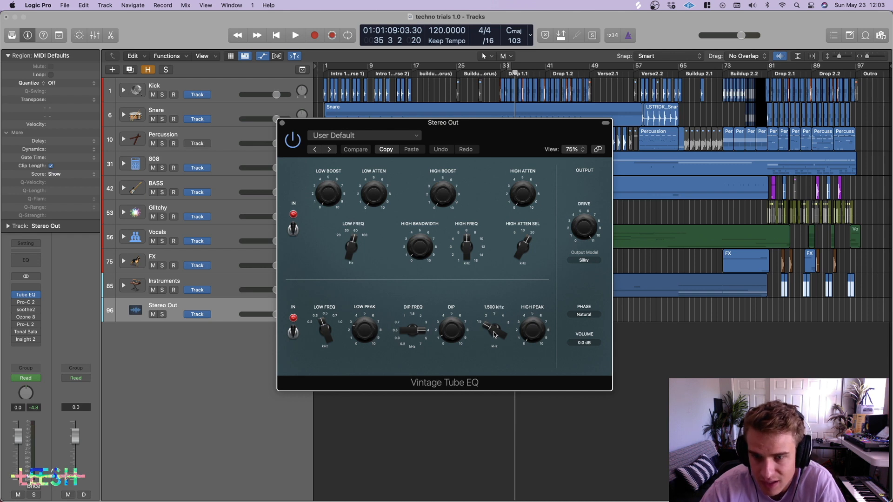
left_click(282, 123)
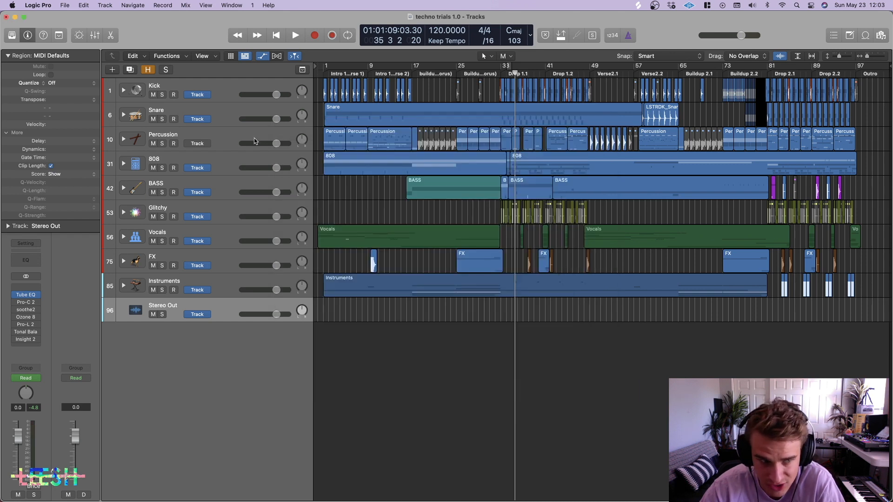
Review the Stereo Out's Pro-C 2 compressor settings and watch its gain reduction while playing Drop 1.1.
left_click(27, 303)
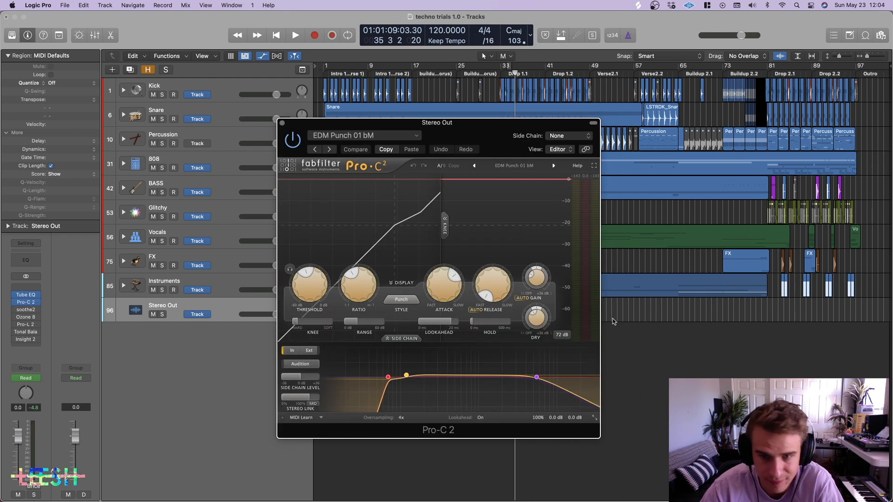
key("space")
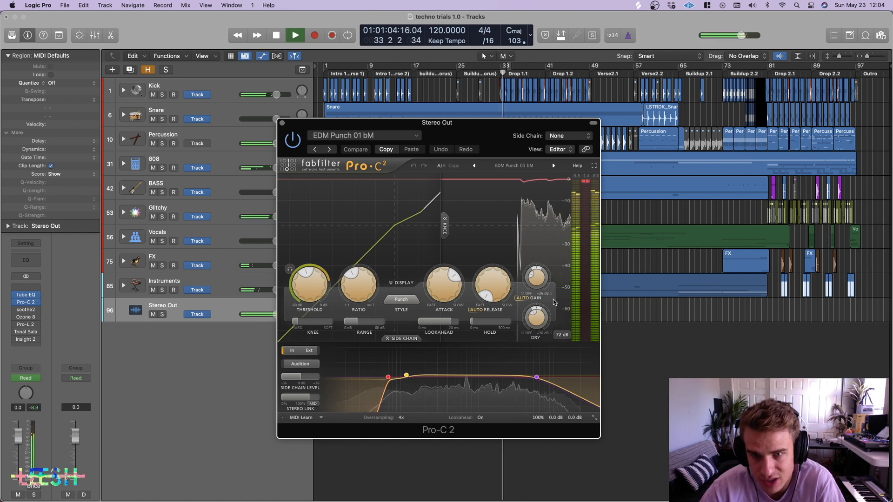
mouse_move(586, 185)
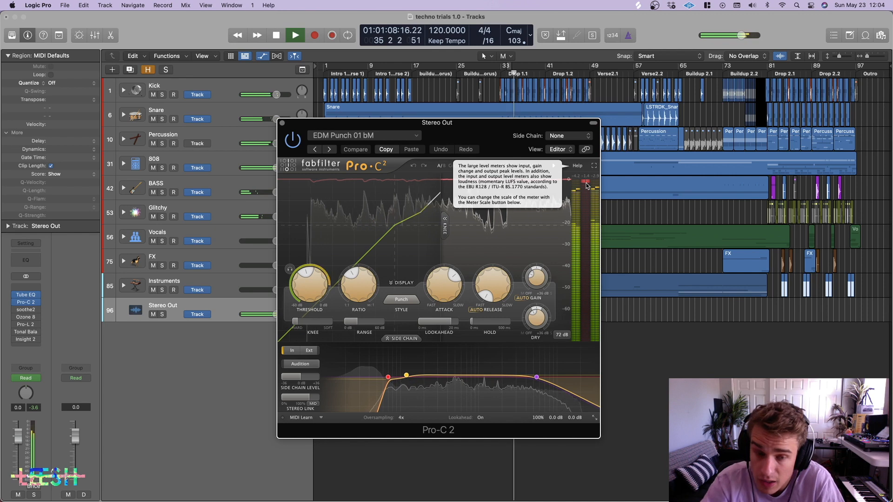
mouse_move(490, 292)
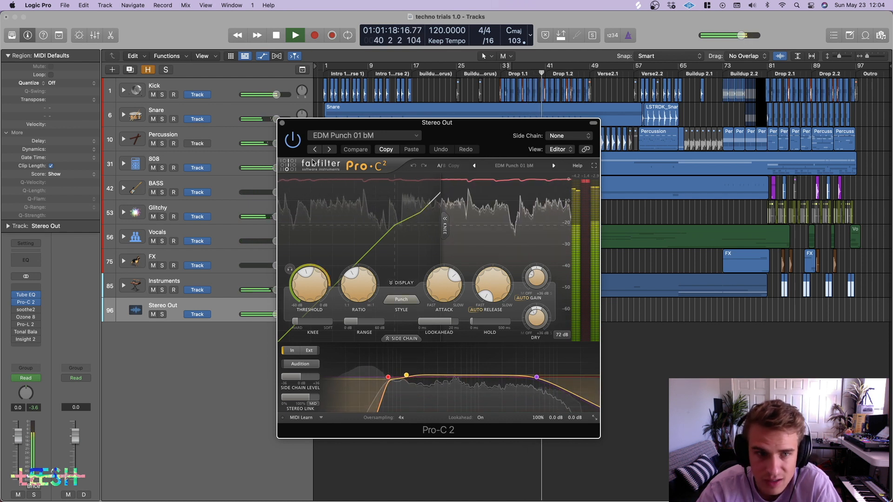
left_click(281, 124)
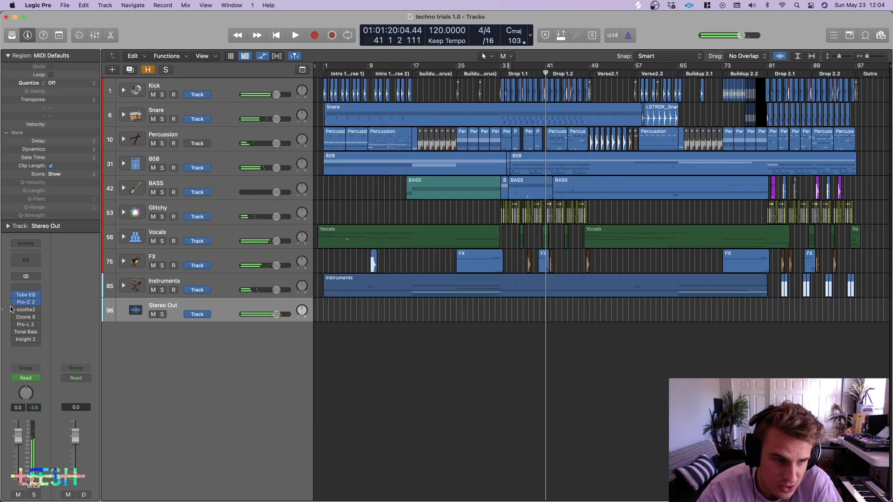
Open soothe2 on the Stereo Out, lower its depth to 0.5 while Drop 1.1 plays, and close it.
left_click(25, 310)
key("space")
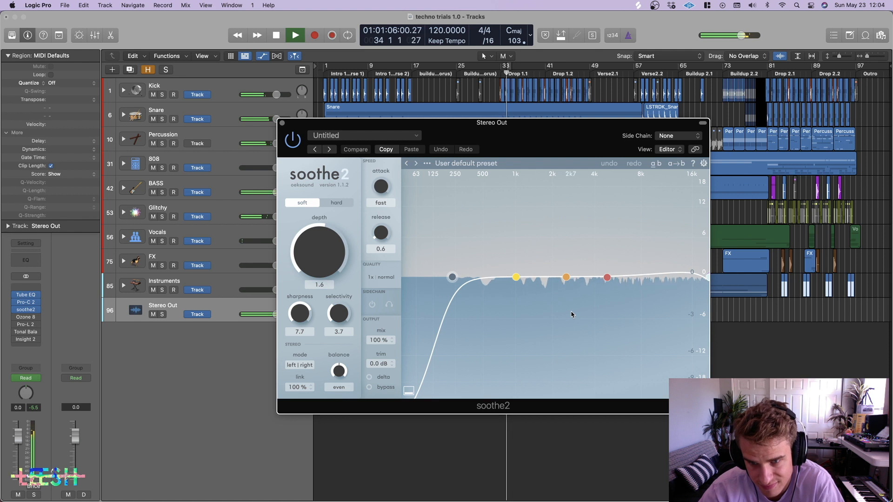
left_click_drag(317, 253, 317, 259)
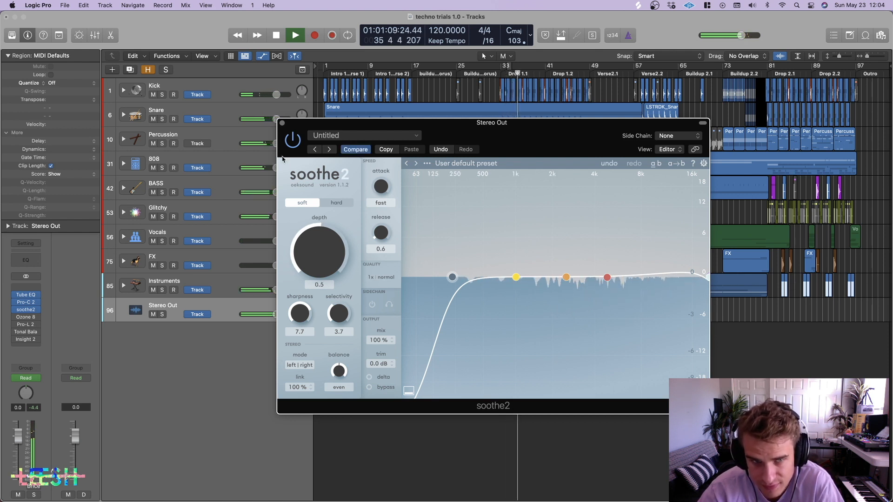
left_click(282, 124)
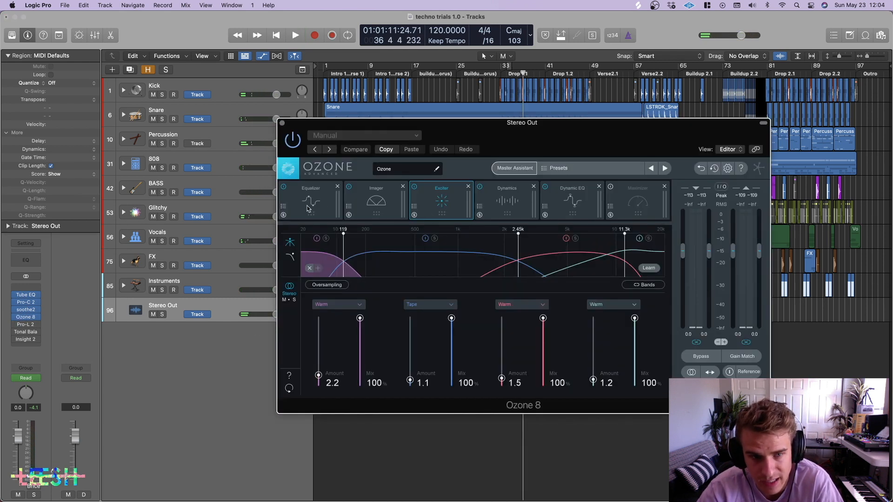
Review Ozone 8's Equalizer, including Band 2, and its Imager stereo widths while playing Drop 1.1.
left_click(306, 208)
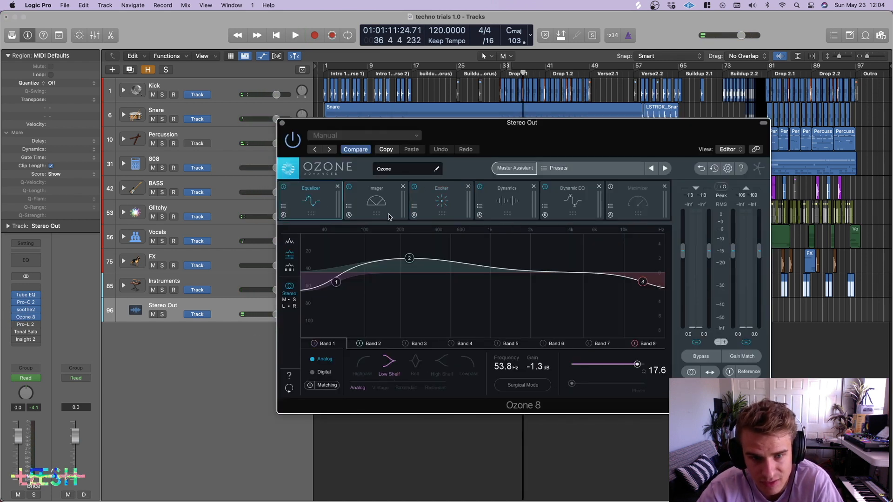
left_click(410, 259)
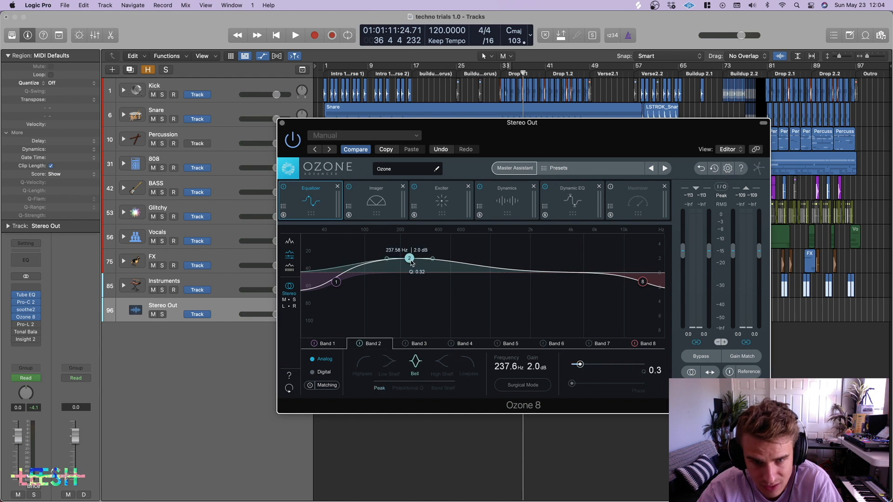
key("space")
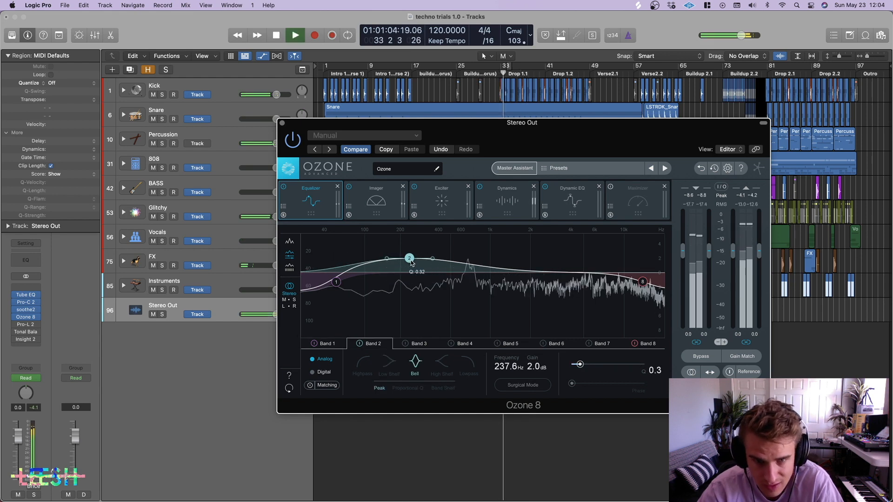
left_click(383, 216)
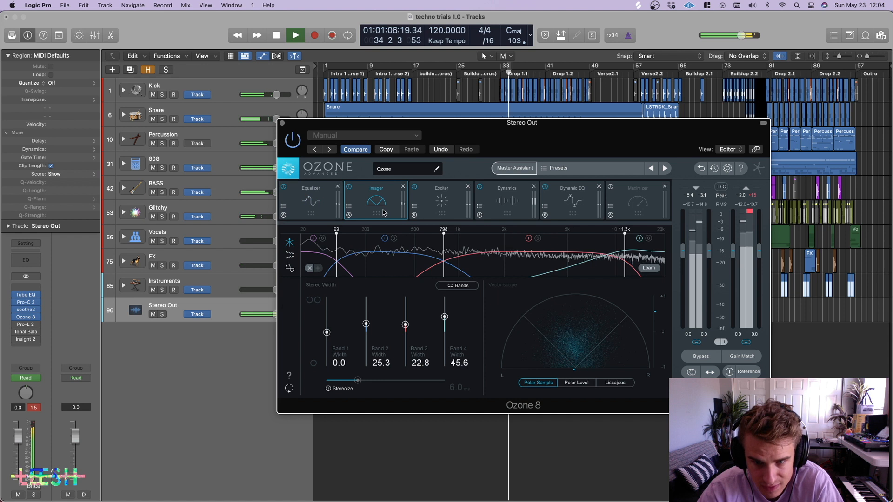
key("space")
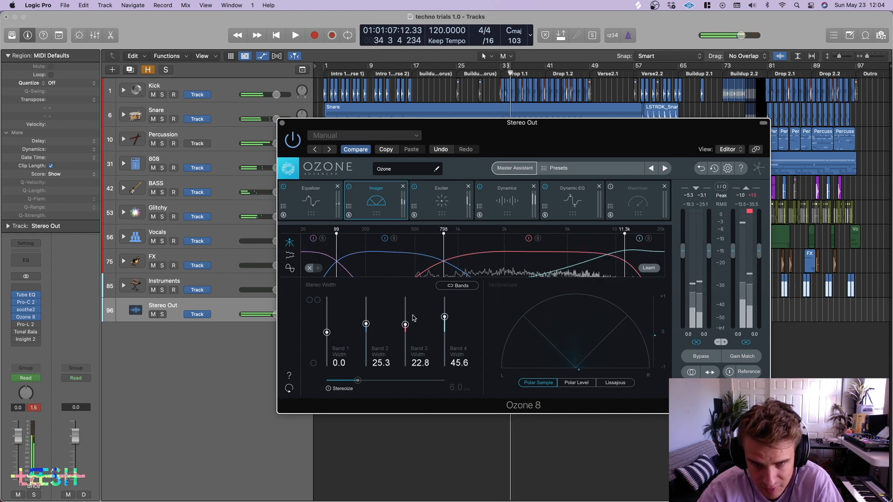
Review Ozone 8's Exciter, Dynamics and Dynamic EQ modules, playing Drop 1.1 to watch the dynamics processing.
left_click(441, 202)
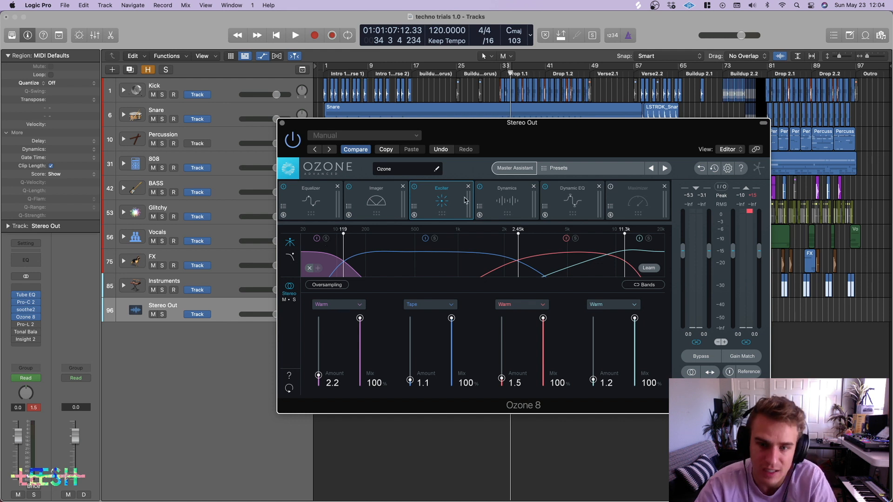
left_click(497, 197)
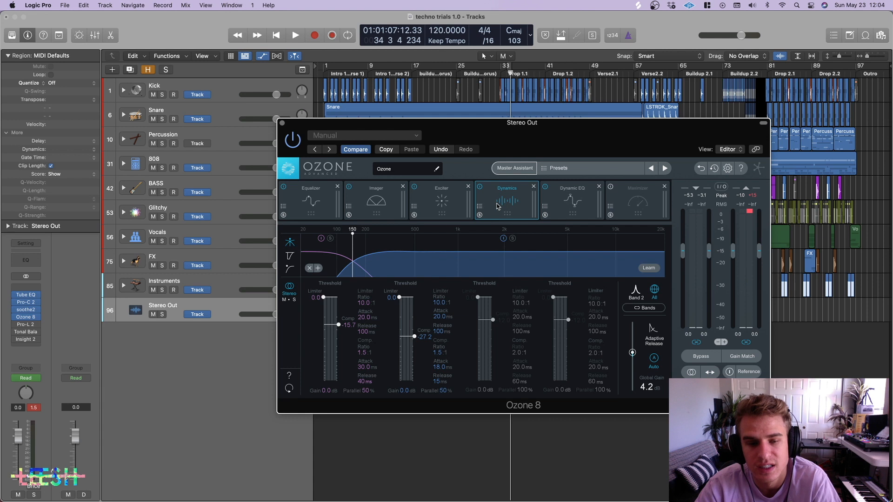
key("space")
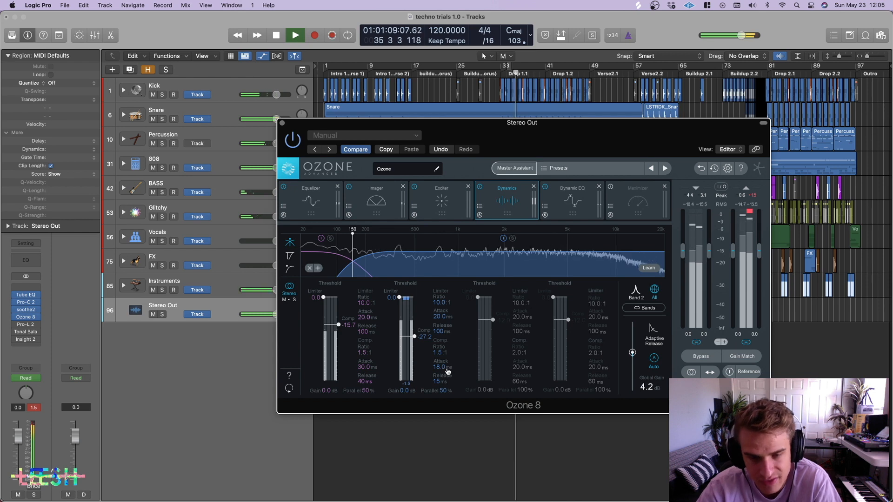
left_click(543, 209)
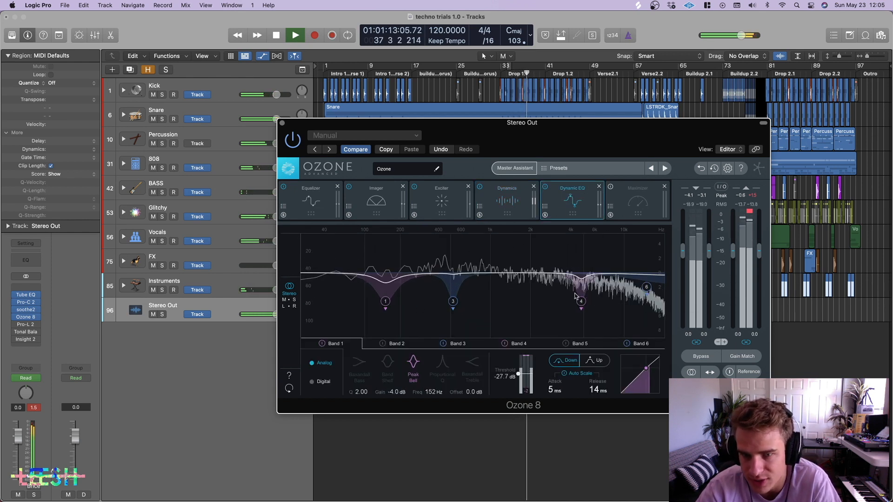
key("space")
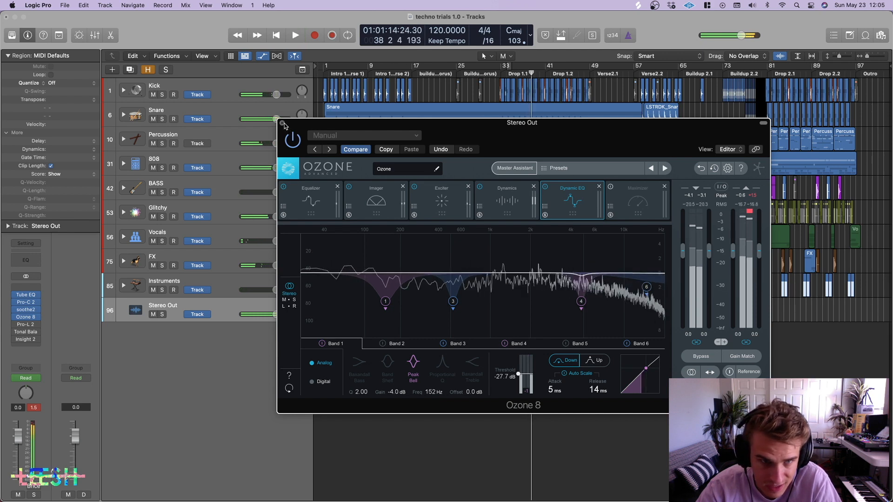
left_click(283, 123)
Inspect the Stereo Out's Pro-L 2 limiter and watch its gain reduction while Drop 1.1 plays.
left_click(26, 327)
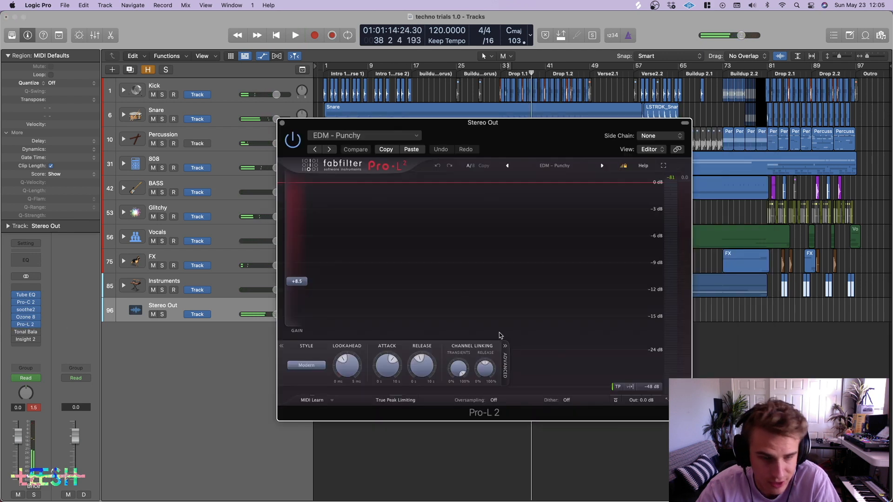
key("space")
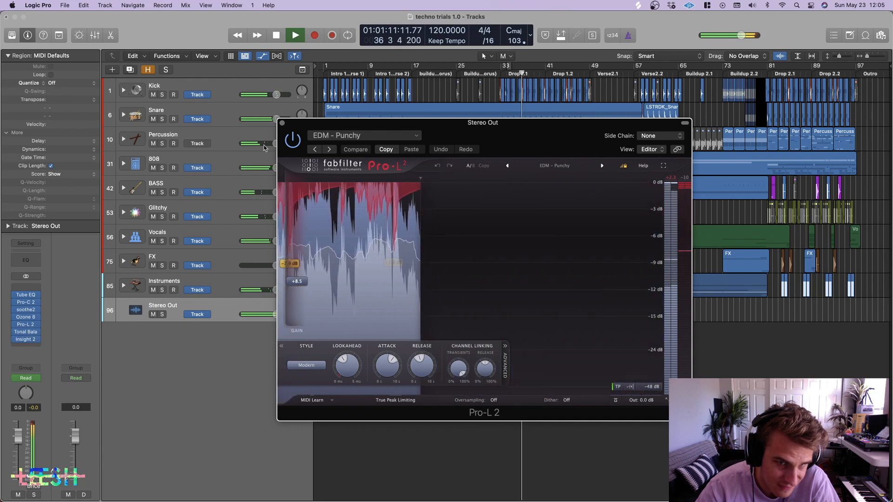
left_click(282, 124)
Check the drop's frequency balance in Tonal Balance Control and its loudness in Insight 2 during playback.
left_click(25, 332)
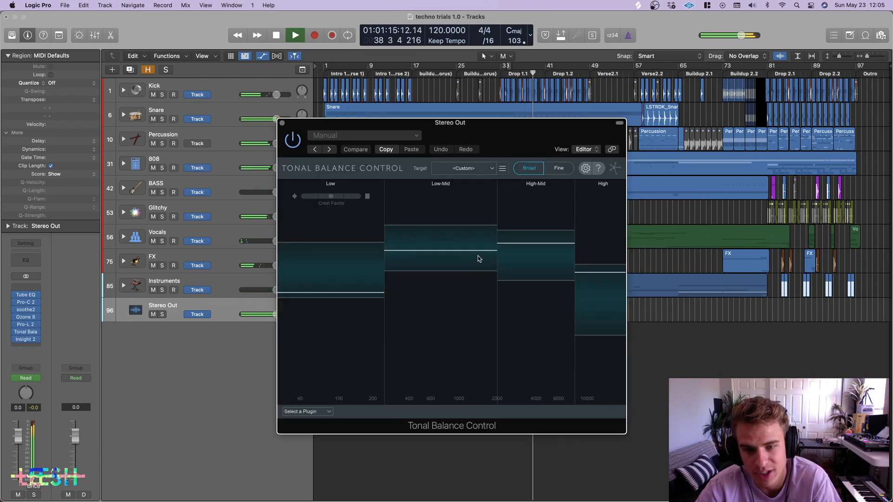
key("space")
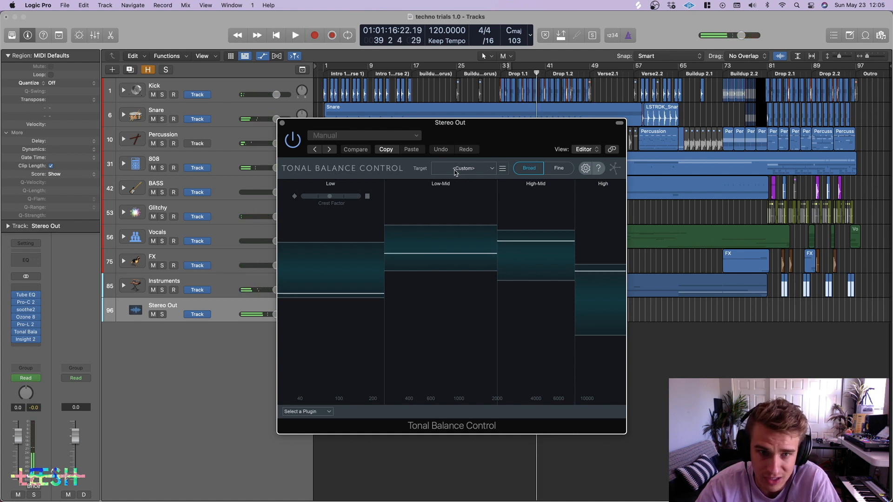
key("space")
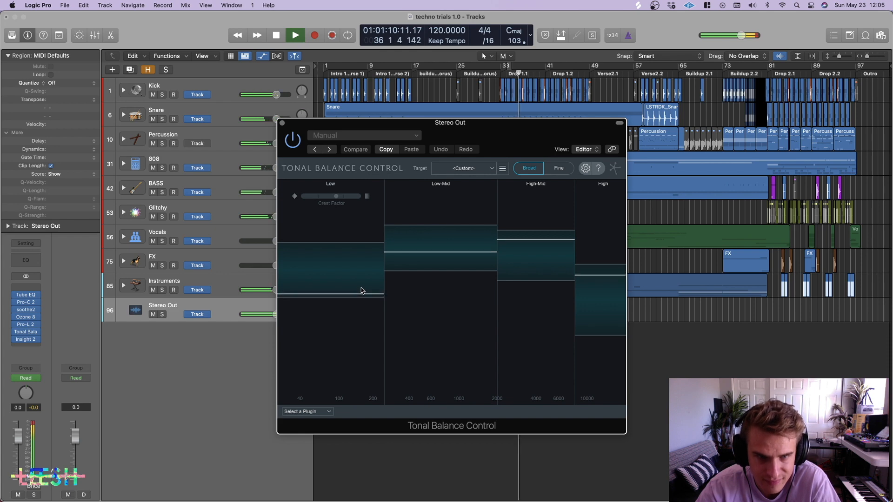
left_click(281, 124)
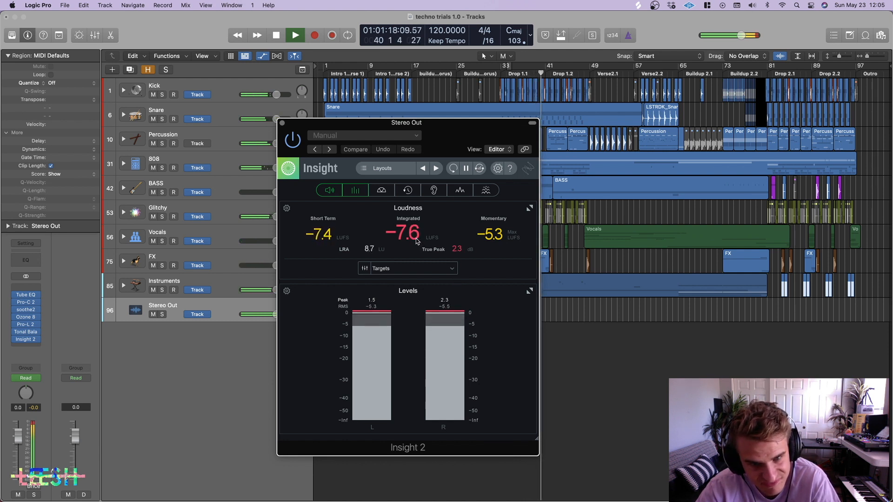
key("space")
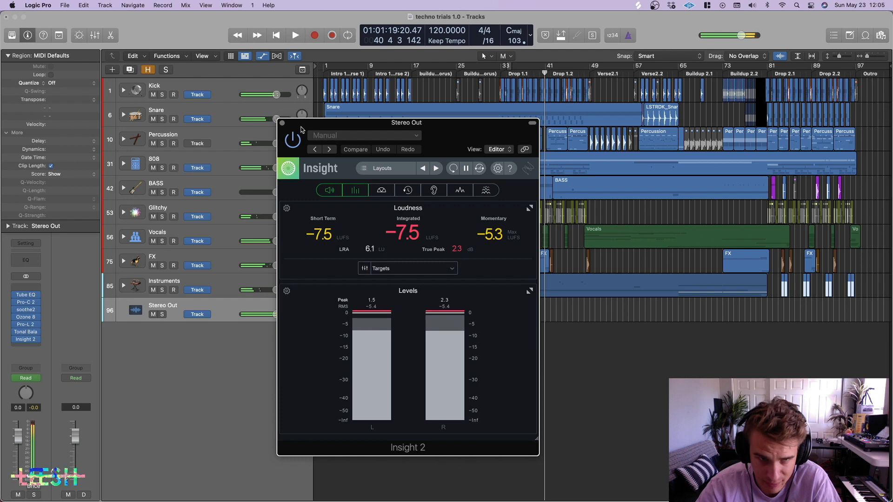
left_click(282, 124)
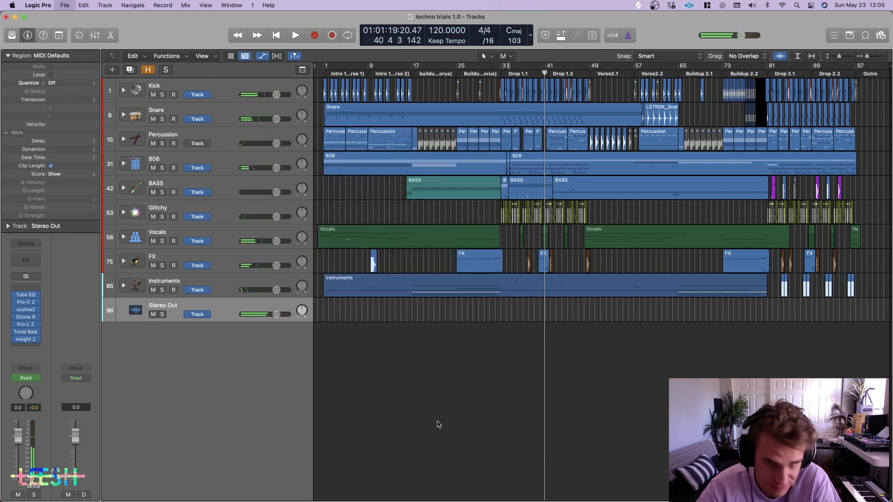
Show the track automation and switch to the LEESH artist page in Spotify.
key("a")
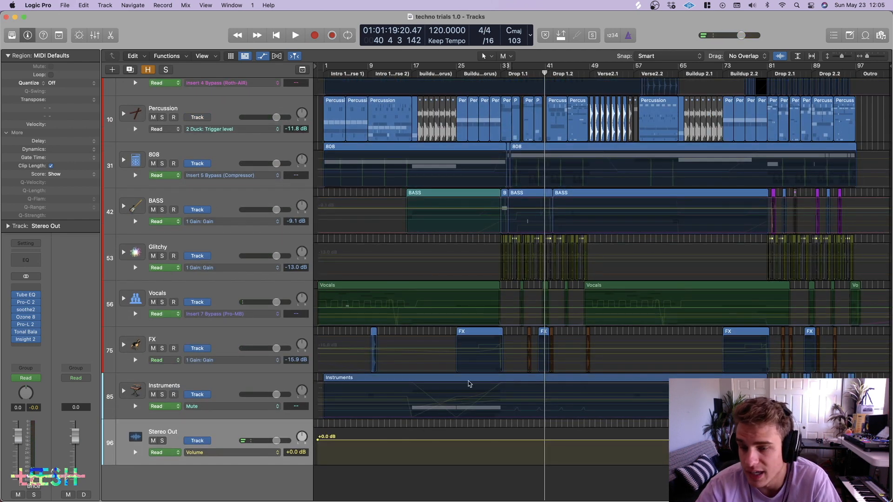
key("ctrl+Up")
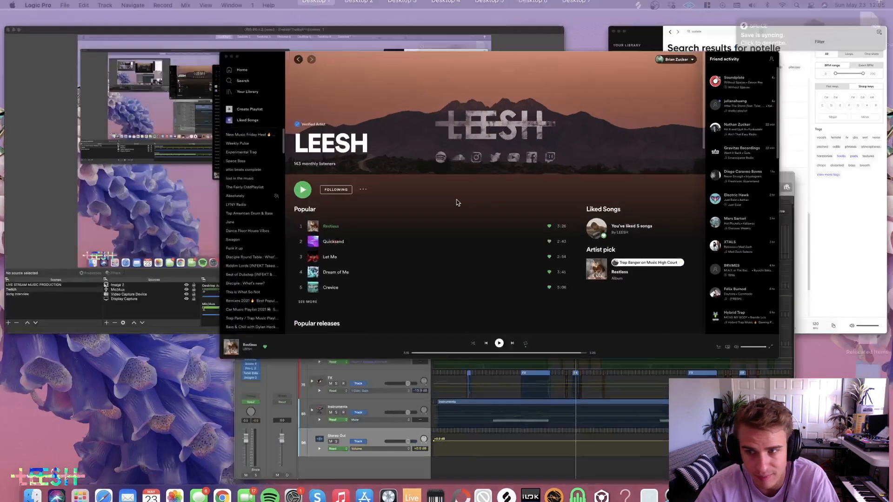
Bring up the LEESH artist page in Spotify and return to the techno trials 1.0 project in Logic Pro.
left_click(457, 203)
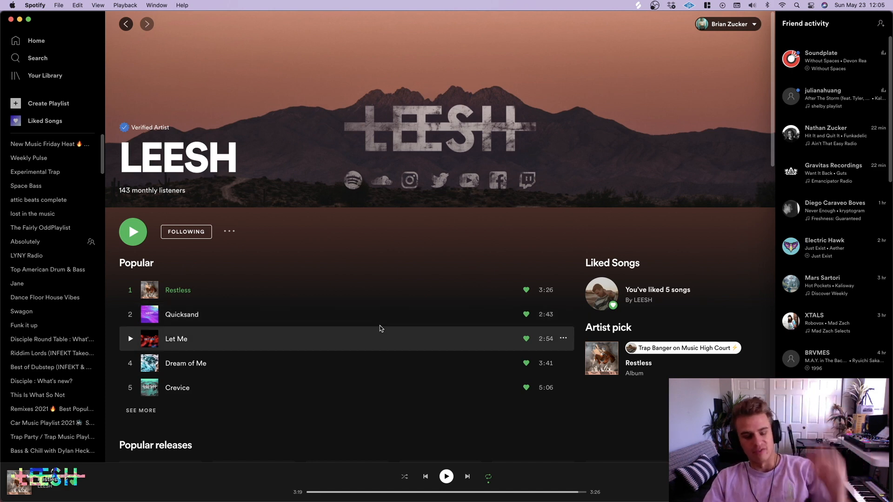
key("ctrl+Up")
left_click(500, 209)
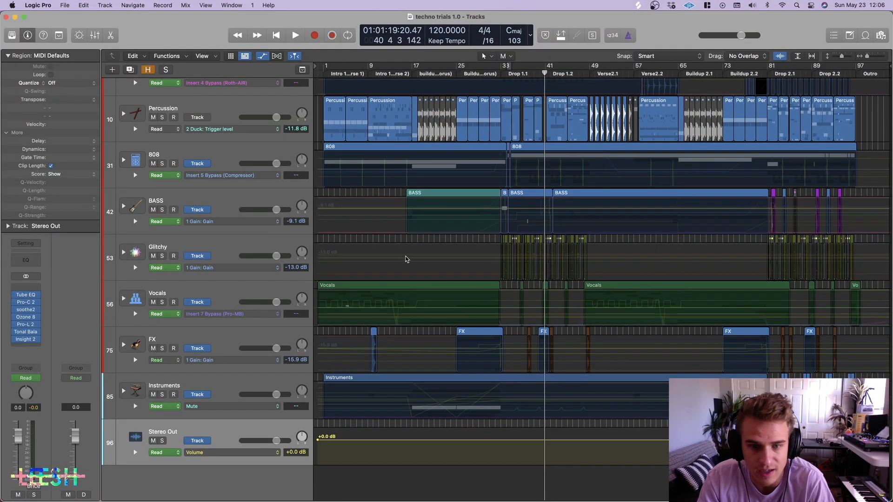
Look over the whole arrangement's track stacks, from Kick down to Stereo Out.
scroll(404, 260, "up", 10)
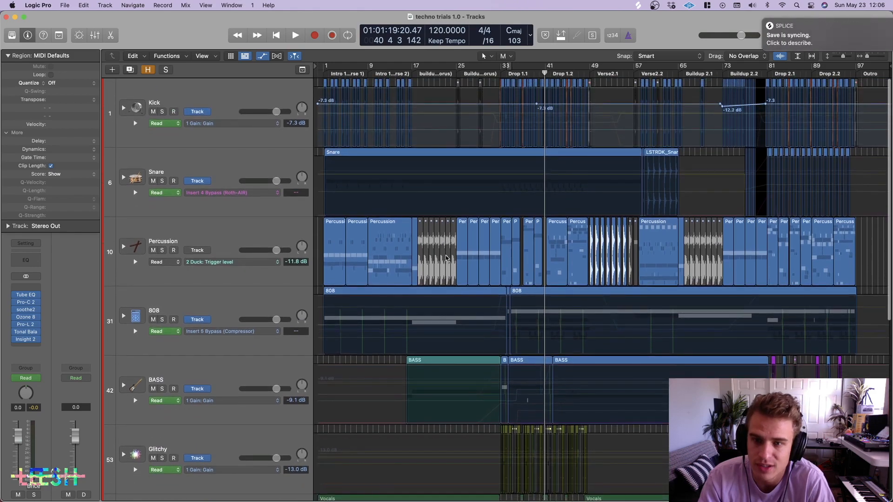
scroll(445, 258, "down", 3)
scroll(446, 258, "down", 5)
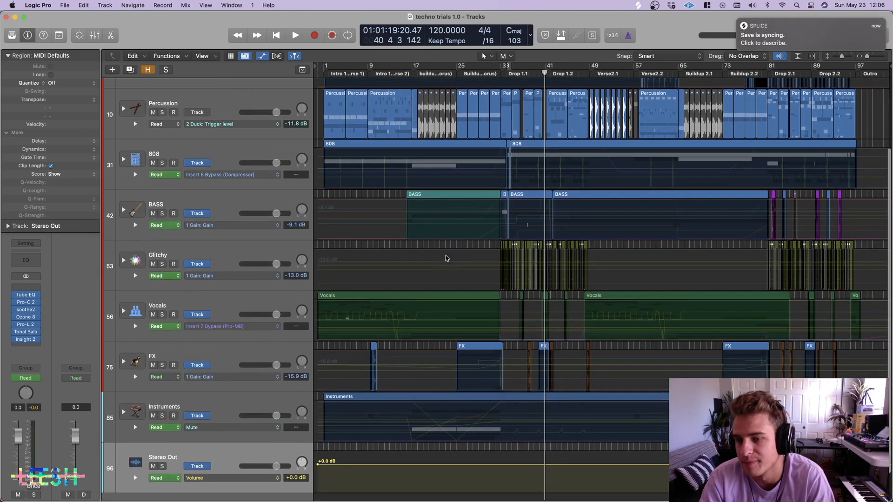
scroll(458, 227, "up", 4)
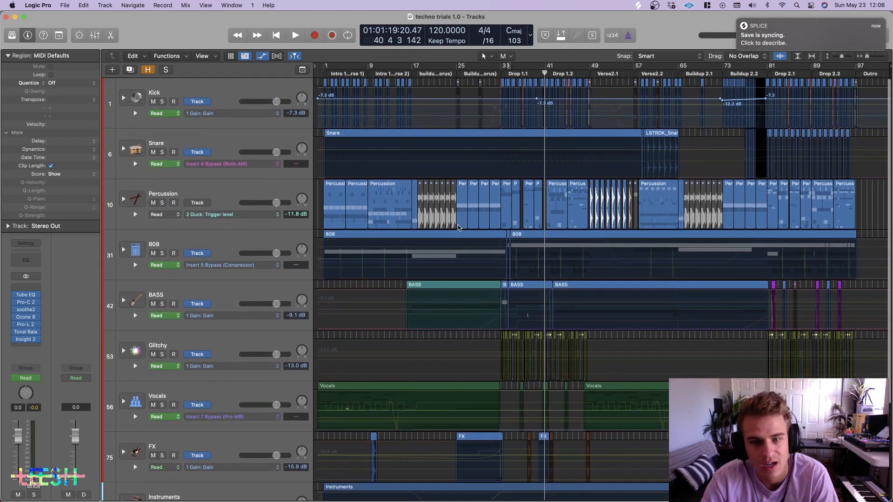
scroll(458, 225, "down", 5)
scroll(457, 224, "up", 5)
scroll(465, 216, "down", 1)
scroll(467, 211, "down", 2)
scroll(468, 209, "up", 3)
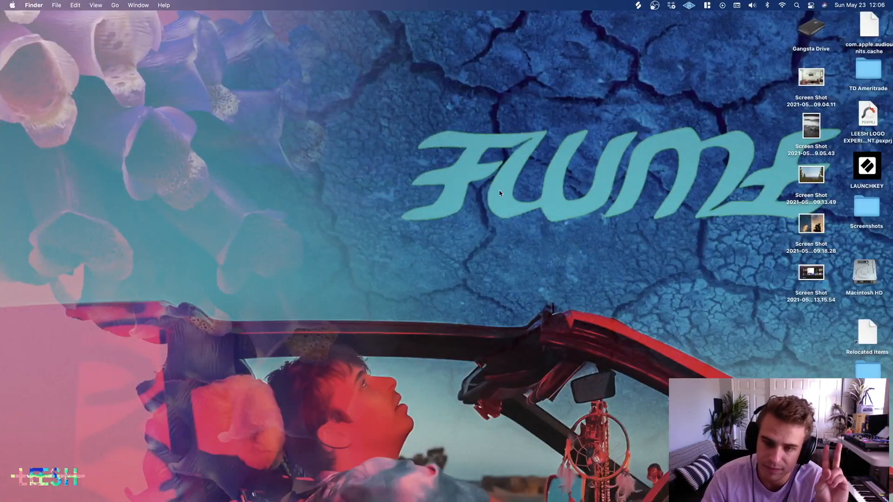
Switch to the OBS window showing the Twitch scene and audio mixer.
key("ctrl+Up")
left_click(176, 116)
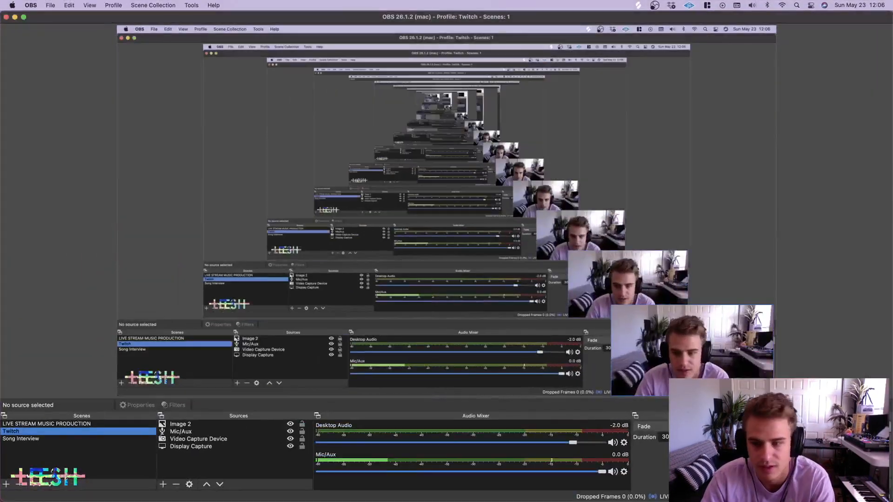